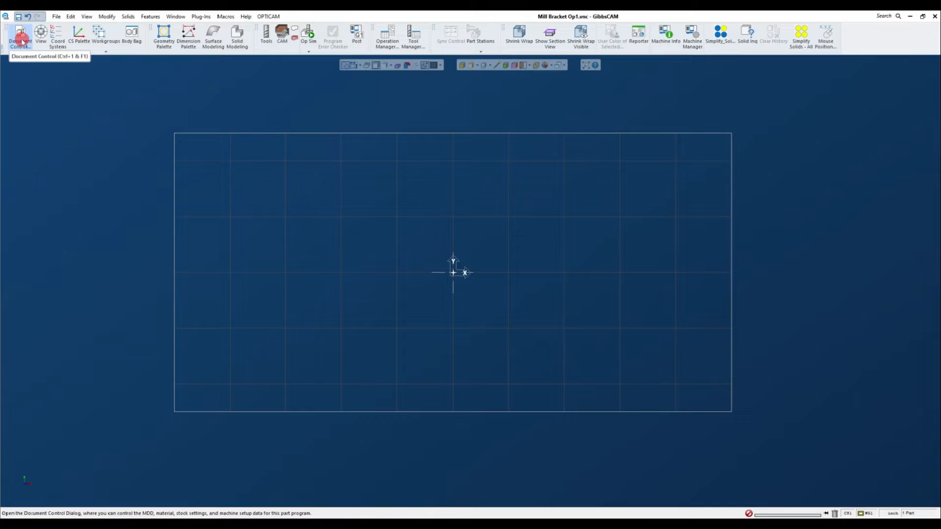
Step: Examine the part's document settings, including machine, material and stock size, and browse the available machine definitions without changing any
{"action": "left_click", "coordinate": [22, 42]}
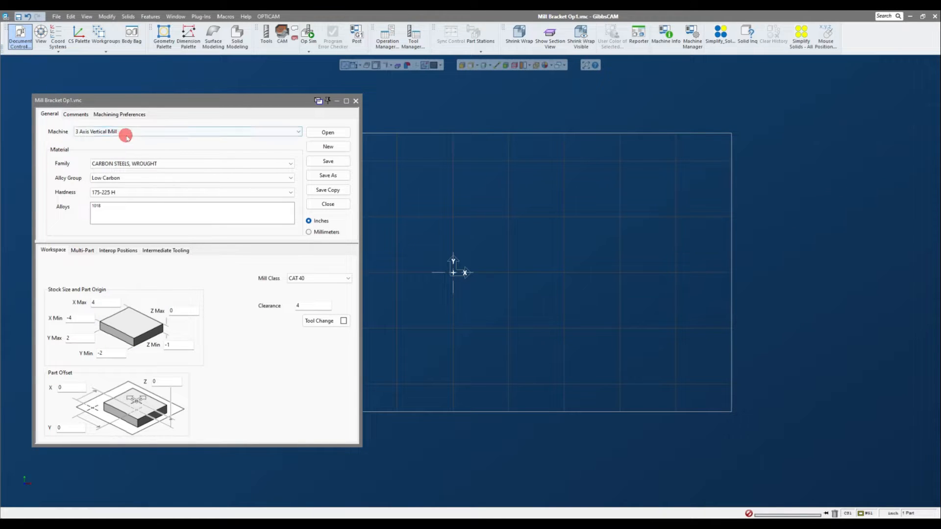
{"action": "left_click", "coordinate": [296, 134]}
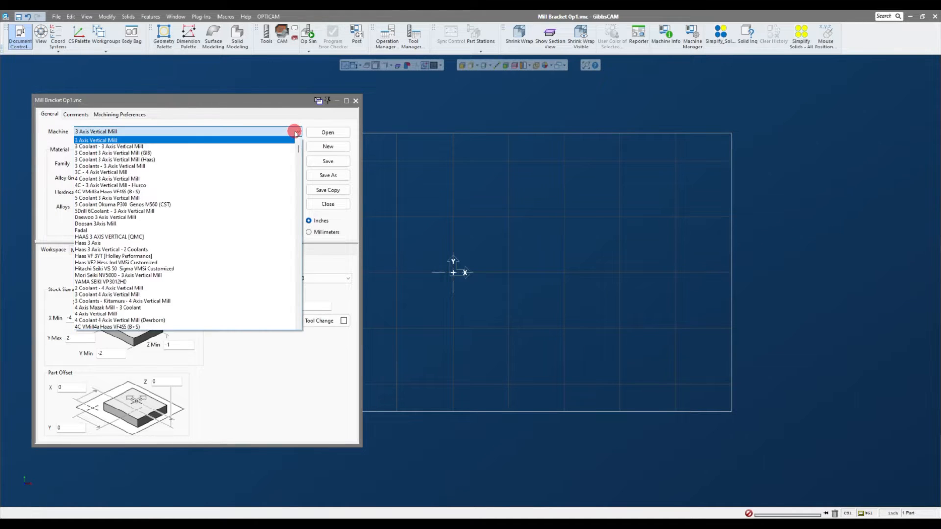
{"action": "mouse_move", "coordinate": [298, 155]}
{"action": "left_mouse_down"}
{"action": "mouse_move", "coordinate": [317, 326]}
{"action": "mouse_move", "coordinate": [304, 138]}
{"action": "left_mouse_up"}
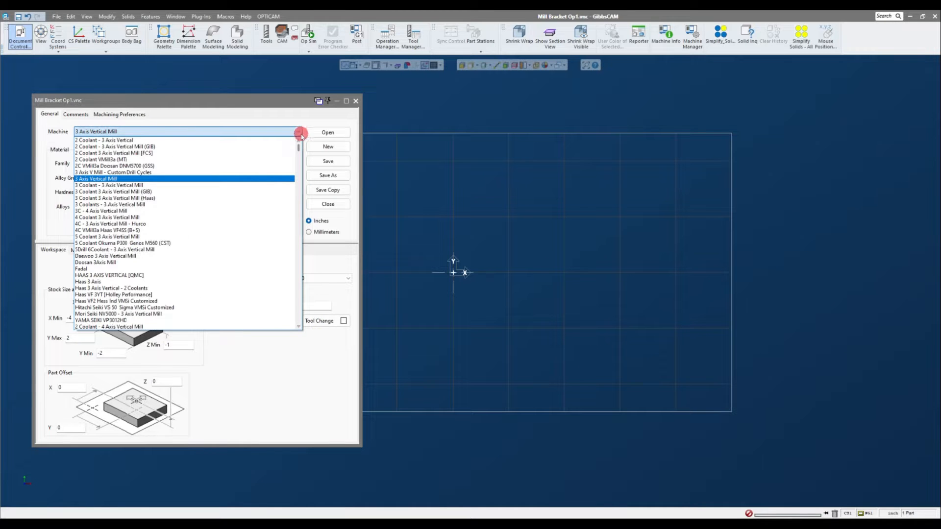
{"action": "left_click", "coordinate": [267, 120]}
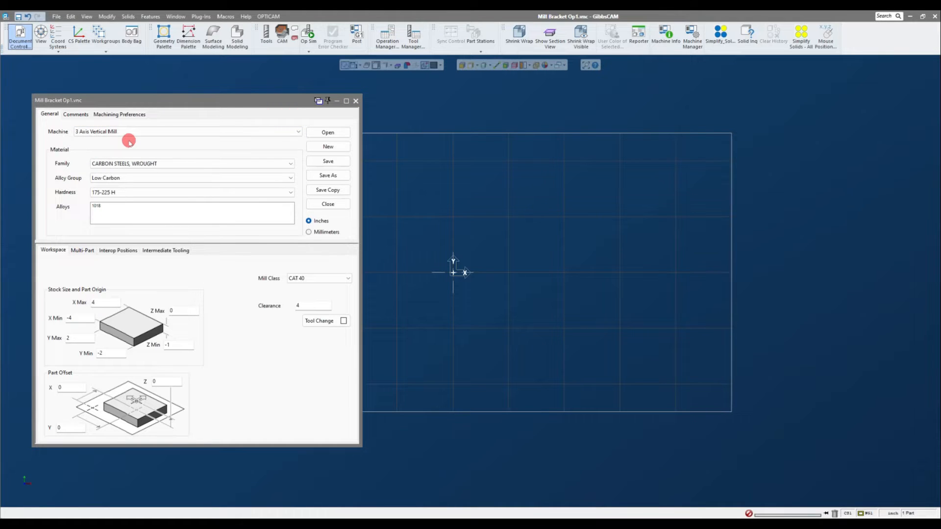
{"action": "left_click", "coordinate": [355, 101]}
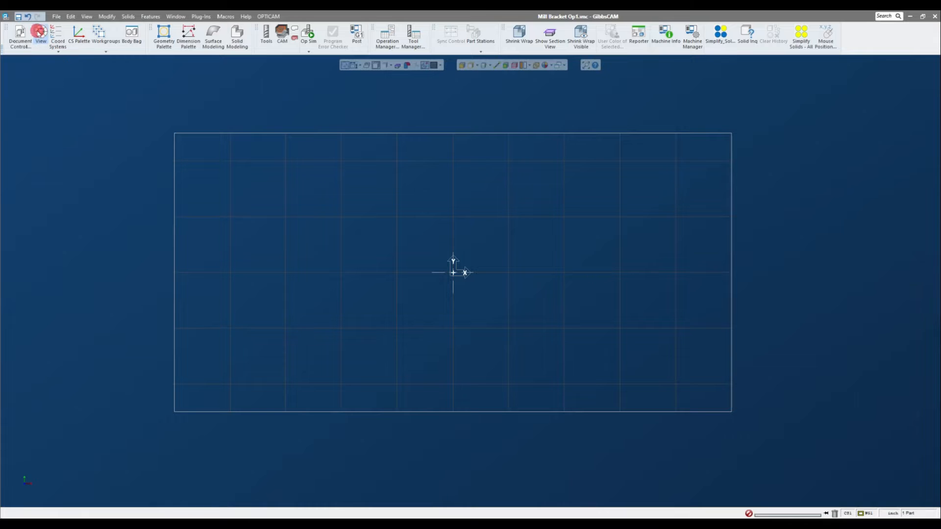
Step: Show the view control and switch the stock to an isometric view
{"action": "left_click", "coordinate": [41, 34]}
{"action": "left_click", "coordinate": [811, 488]}
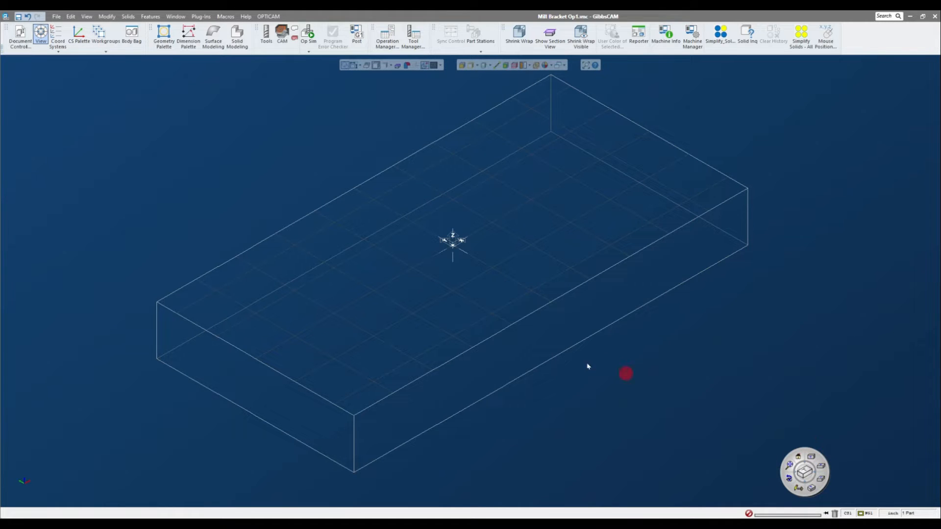
{"action": "mouse_move", "coordinate": [30, 473]}
Step: Display the coordinate systems list, the workgroups list and the Body Bag together
{"action": "left_click", "coordinate": [58, 32]}
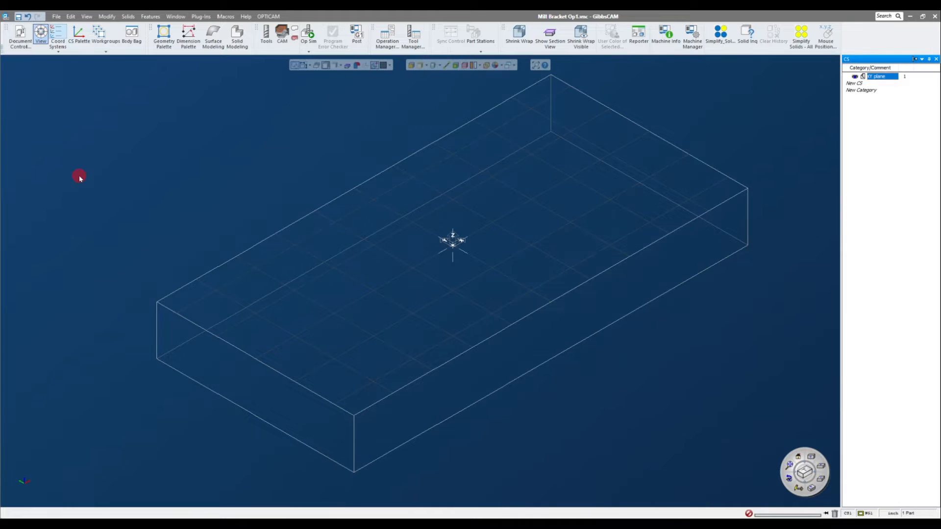
{"action": "left_click", "coordinate": [100, 33]}
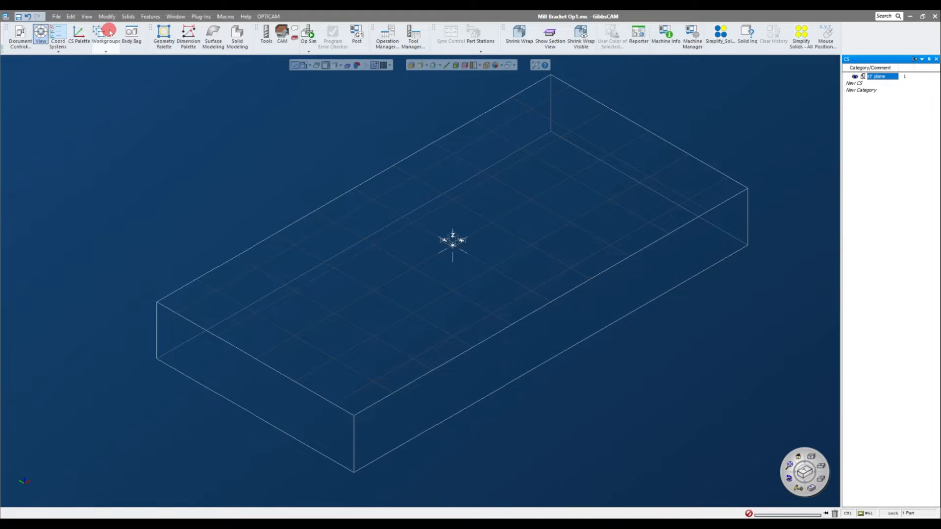
{"action": "left_click", "coordinate": [131, 35]}
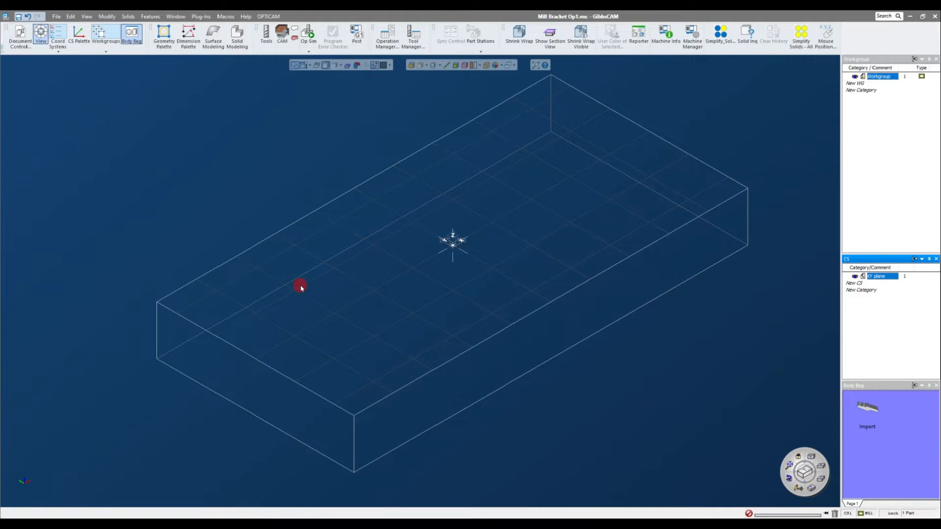
Step: Take the Import body out of the Body Bag into the workspace and deselect it
{"action": "left_click", "coordinate": [238, 245]}
{"action": "scroll", "coordinate": [267, 270], "scroll_direction": "down", "scroll_amount": 5}
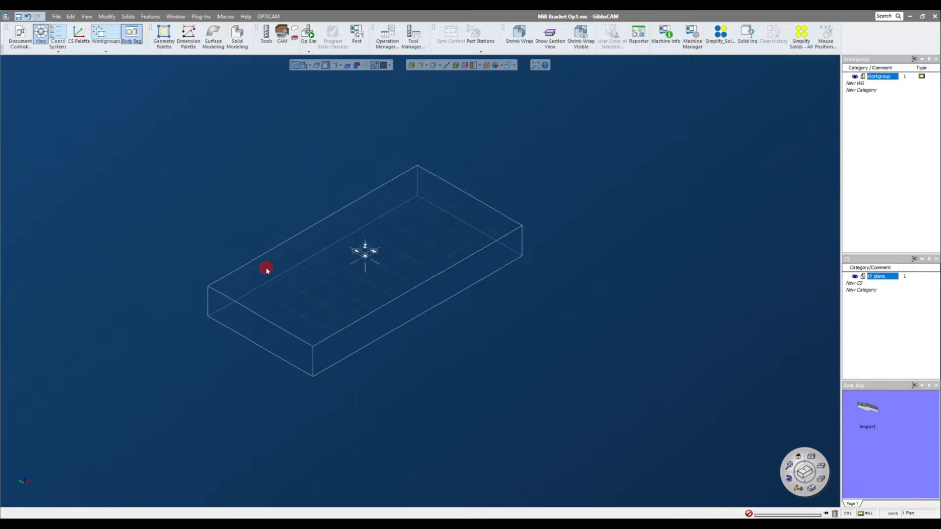
{"action": "middle_click_drag", "start_coordinate": [433, 266], "coordinate": [686, 230]}
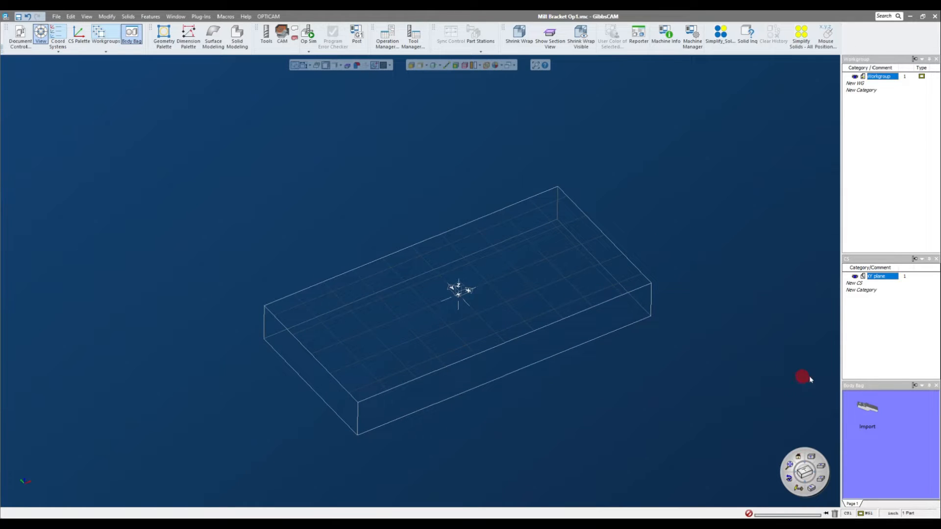
{"action": "left_click", "coordinate": [866, 408]}
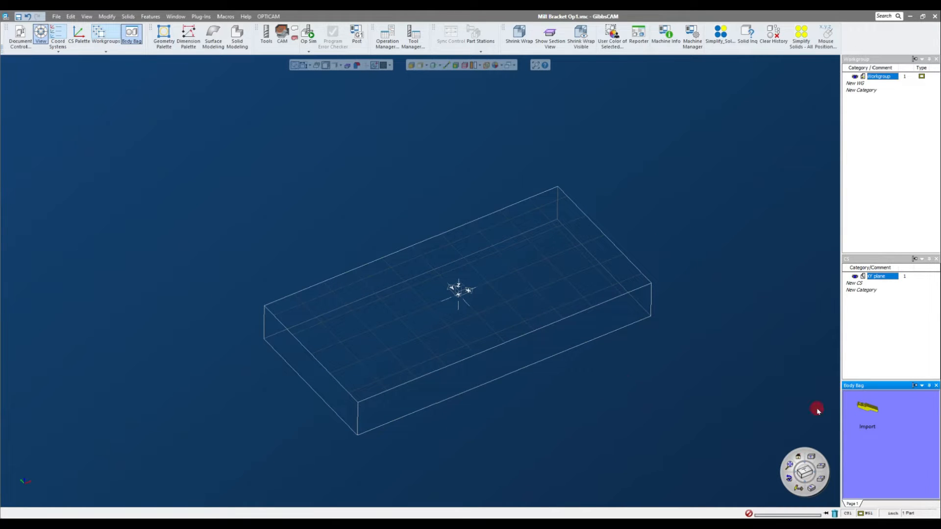
{"action": "left_click_drag", "start_coordinate": [863, 410], "coordinate": [697, 439]}
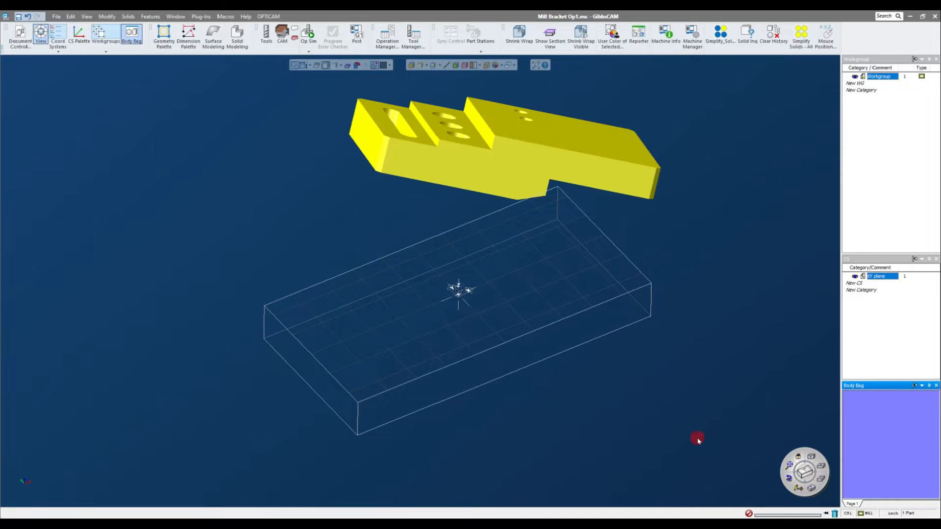
{"action": "left_click", "coordinate": [697, 440]}
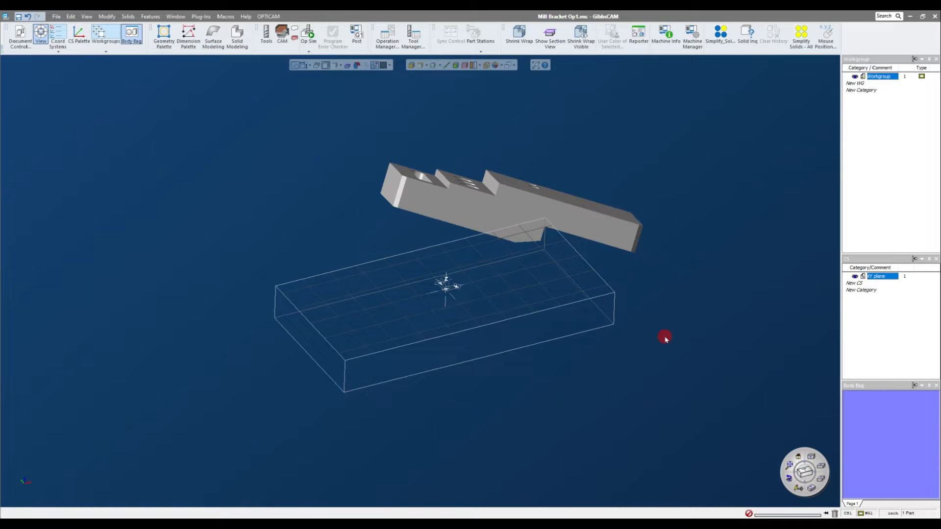
Step: Return to the home view and pan the stock and bracket around the workspace
{"action": "left_click", "coordinate": [797, 457]}
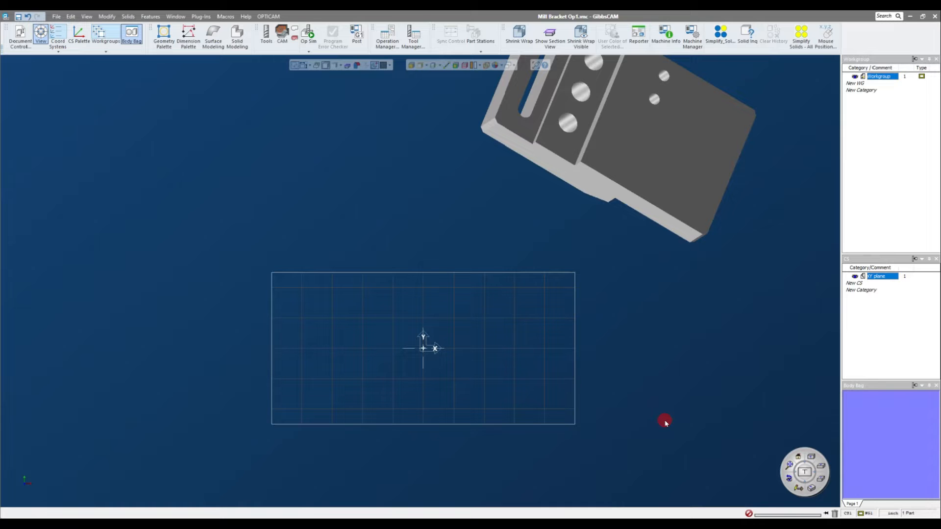
{"action": "middle_click_drag", "start_coordinate": [657, 379], "coordinate": [576, 330]}
{"action": "scroll", "coordinate": [614, 343], "scroll_direction": "down", "scroll_amount": 4}
{"action": "scroll", "coordinate": [615, 343], "scroll_direction": "up", "scroll_amount": 3}
{"action": "scroll", "coordinate": [579, 349], "scroll_direction": "down", "scroll_amount": 1}
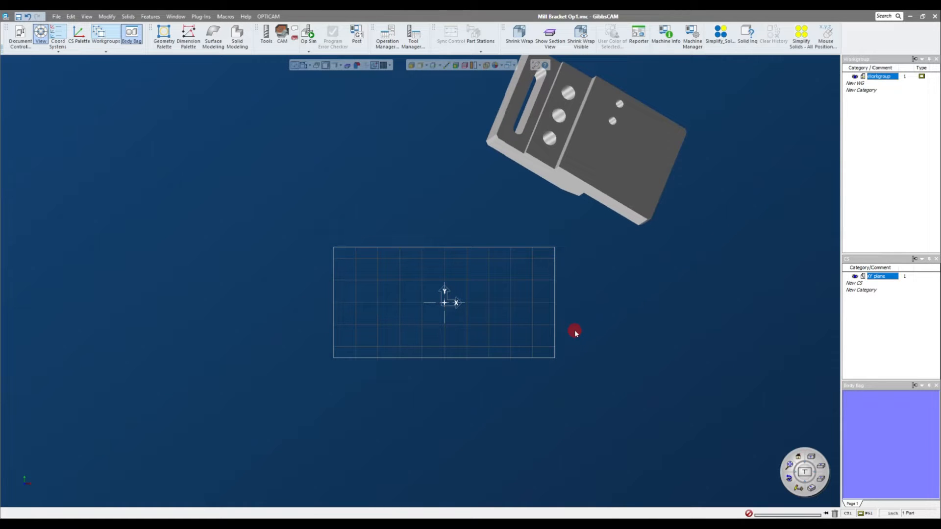
{"action": "left_click", "coordinate": [595, 309]}
{"action": "left_click_drag", "start_coordinate": [619, 309], "coordinate": [594, 348], "text": "ctrl"}
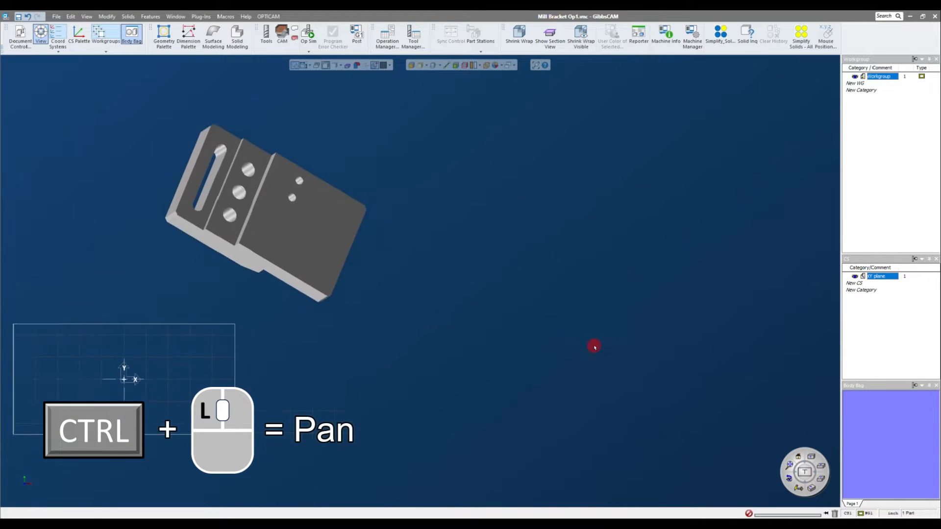
{"action": "left_click_drag", "start_coordinate": [763, 334], "coordinate": [487, 415], "text": "ctrl"}
{"action": "left_click_drag", "start_coordinate": [487, 220], "coordinate": [546, 364], "text": "ctrl"}
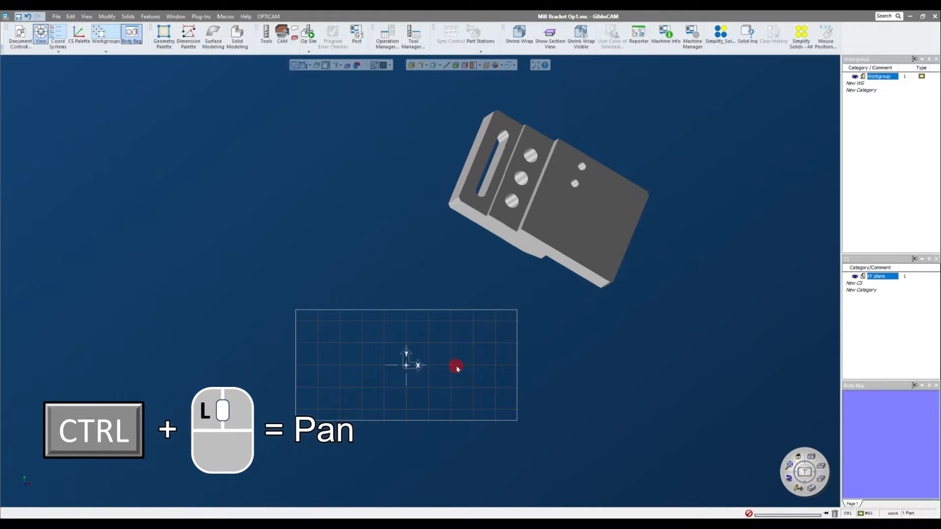
Step: Zoom in and out on the stock origin and the bracket to inspect each up close
{"action": "scroll", "coordinate": [456, 366], "scroll_direction": "down", "scroll_amount": 2}
{"action": "scroll", "coordinate": [455, 367], "scroll_direction": "up", "scroll_amount": 3}
{"action": "scroll", "coordinate": [454, 373], "scroll_direction": "down", "scroll_amount": 3}
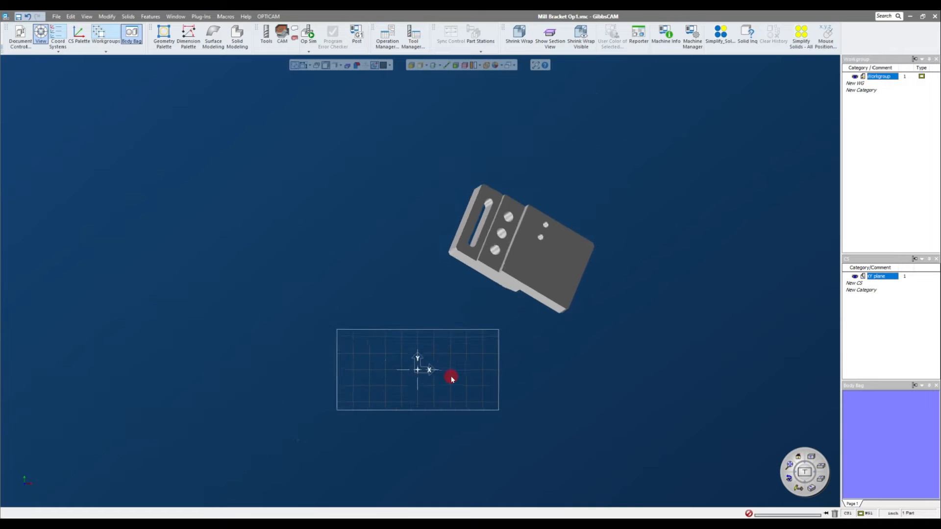
{"action": "scroll", "coordinate": [451, 376], "scroll_direction": "up", "scroll_amount": 2}
{"action": "scroll", "coordinate": [421, 383], "scroll_direction": "down", "scroll_amount": 2}
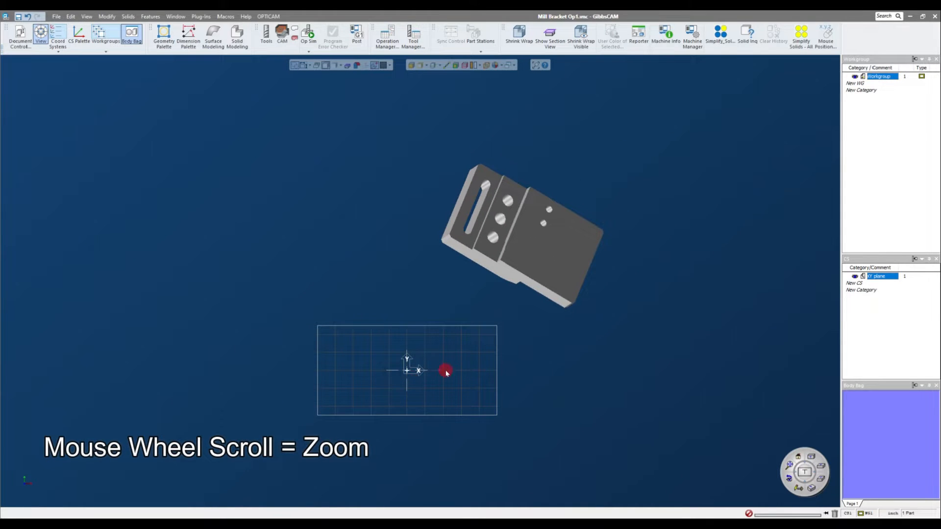
{"action": "scroll", "coordinate": [409, 371], "scroll_direction": "up", "scroll_amount": 8}
{"action": "scroll", "coordinate": [409, 371], "scroll_direction": "down", "scroll_amount": 8}
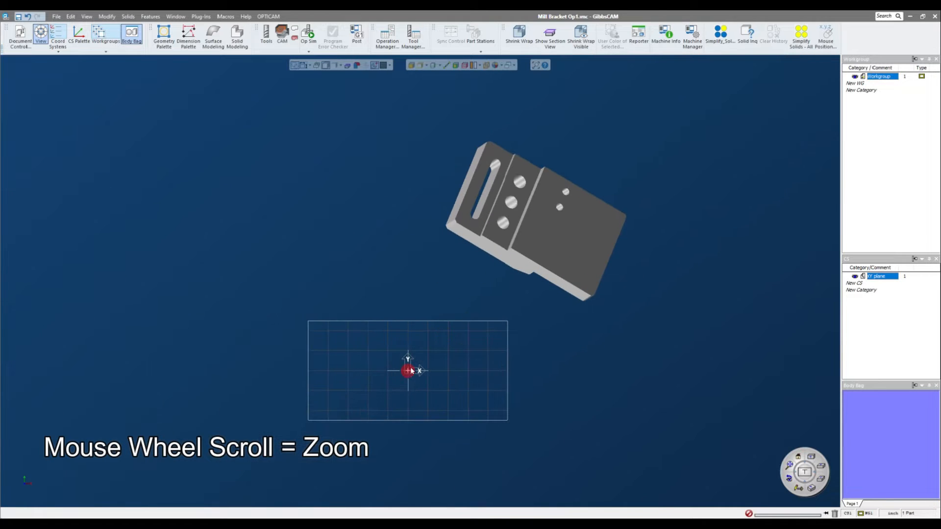
{"action": "scroll", "coordinate": [553, 227], "scroll_direction": "up", "scroll_amount": 5}
{"action": "scroll", "coordinate": [554, 228], "scroll_direction": "down", "scroll_amount": 3}
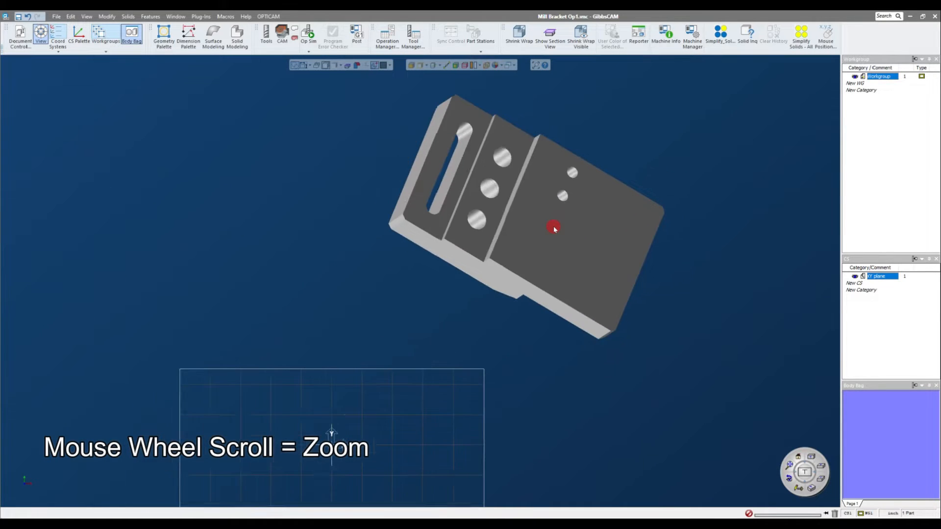
{"action": "scroll", "coordinate": [554, 228], "scroll_direction": "down", "scroll_amount": 3}
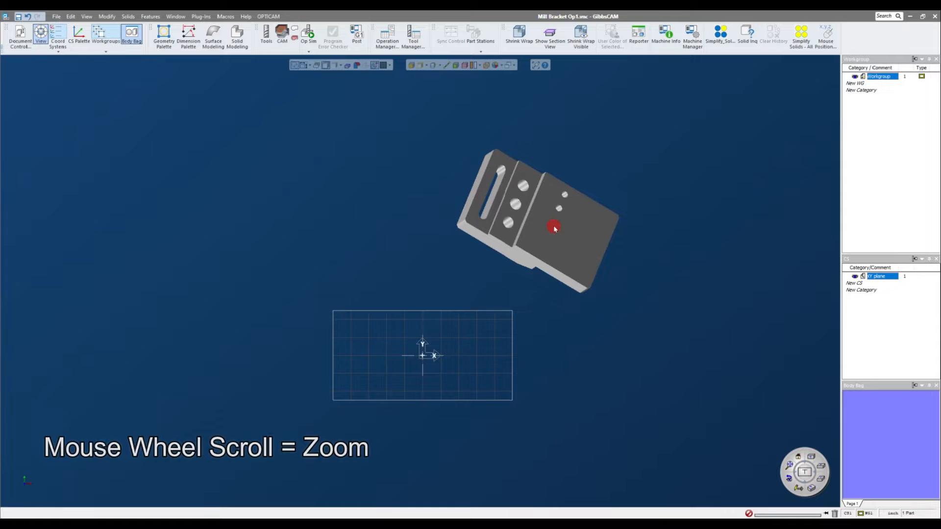
{"action": "scroll", "coordinate": [745, 152], "scroll_direction": "up", "scroll_amount": 3}
{"action": "scroll", "coordinate": [744, 151], "scroll_direction": "down", "scroll_amount": 4}
{"action": "scroll", "coordinate": [745, 150], "scroll_direction": "up", "scroll_amount": 2}
{"action": "scroll", "coordinate": [745, 150], "scroll_direction": "up", "scroll_amount": 1}
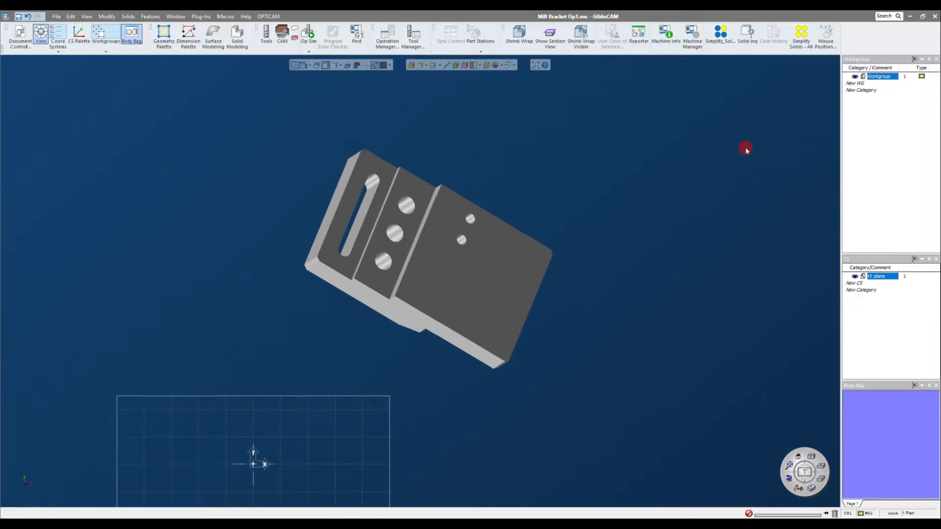
{"action": "scroll", "coordinate": [746, 150], "scroll_direction": "down", "scroll_amount": 2}
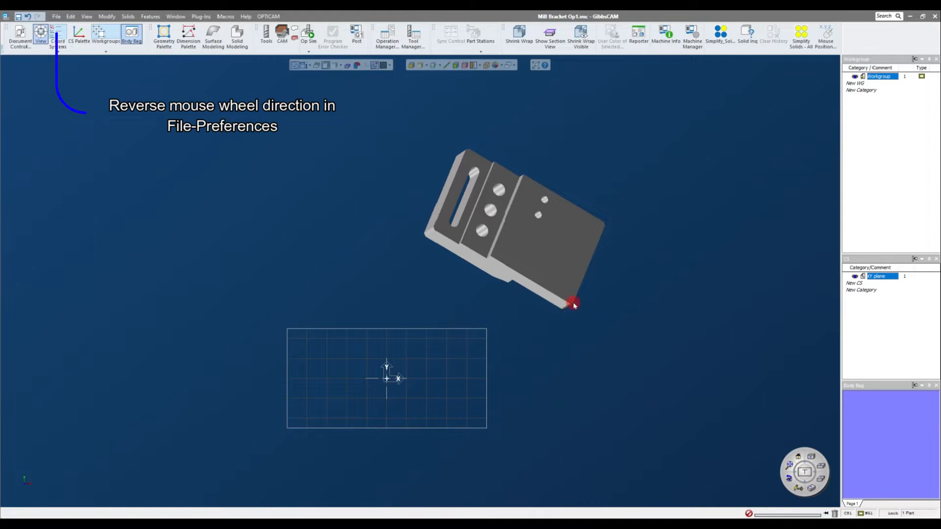
Step: Rotate the view freely around the stock and bracket, and restore the home view with both visible
{"action": "mouse_move", "coordinate": [521, 384]}
{"action": "middle_mouse_down"}
{"action": "mouse_move", "coordinate": [533, 374]}
{"action": "mouse_move", "coordinate": [510, 367]}
{"action": "mouse_move", "coordinate": [519, 351]}
{"action": "middle_mouse_up"}
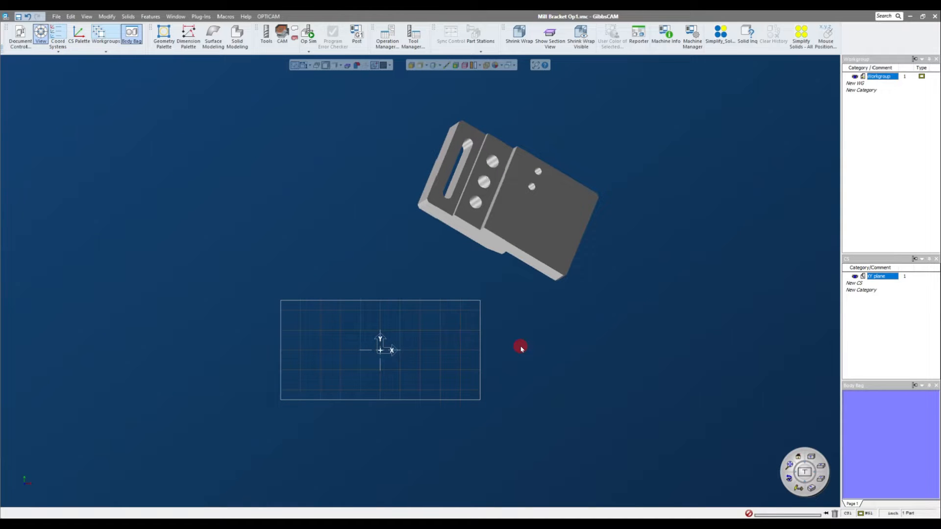
{"action": "middle_click_drag", "start_coordinate": [521, 348], "coordinate": [233, 328]}
{"action": "middle_click_drag", "start_coordinate": [520, 369], "coordinate": [637, 261]}
{"action": "scroll", "coordinate": [637, 260], "scroll_direction": "up", "scroll_amount": 5}
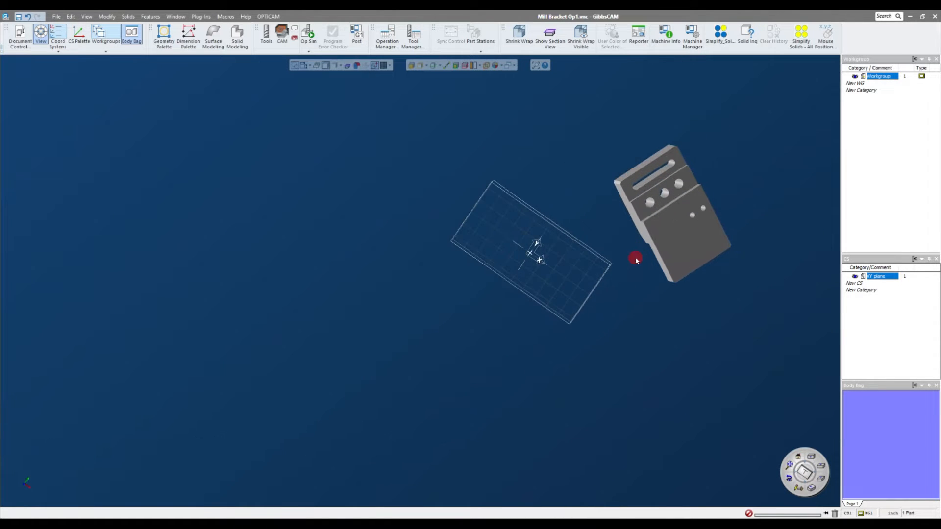
{"action": "left_click", "coordinate": [799, 457]}
{"action": "middle_click_drag", "start_coordinate": [715, 351], "coordinate": [622, 402]}
{"action": "scroll", "coordinate": [636, 389], "scroll_direction": "down", "scroll_amount": 2}
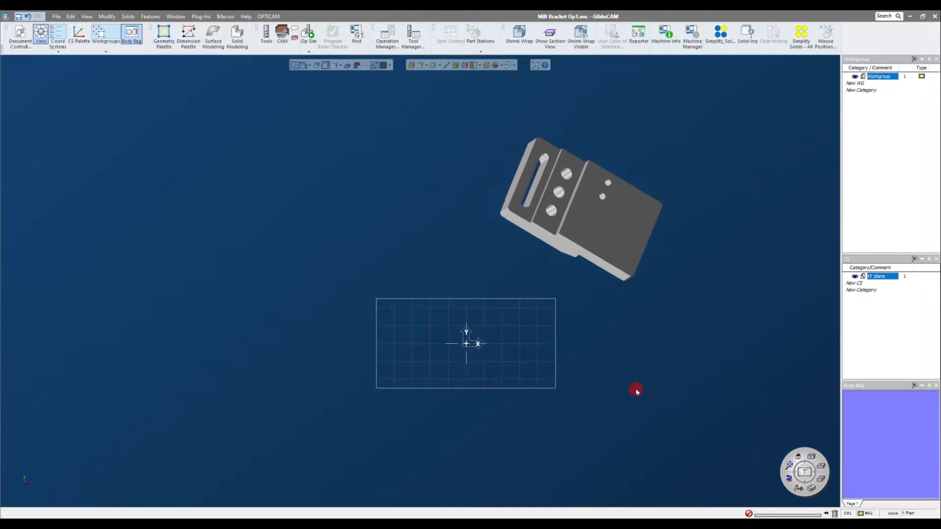
{"action": "scroll", "coordinate": [636, 389], "scroll_direction": "down", "scroll_amount": 1}
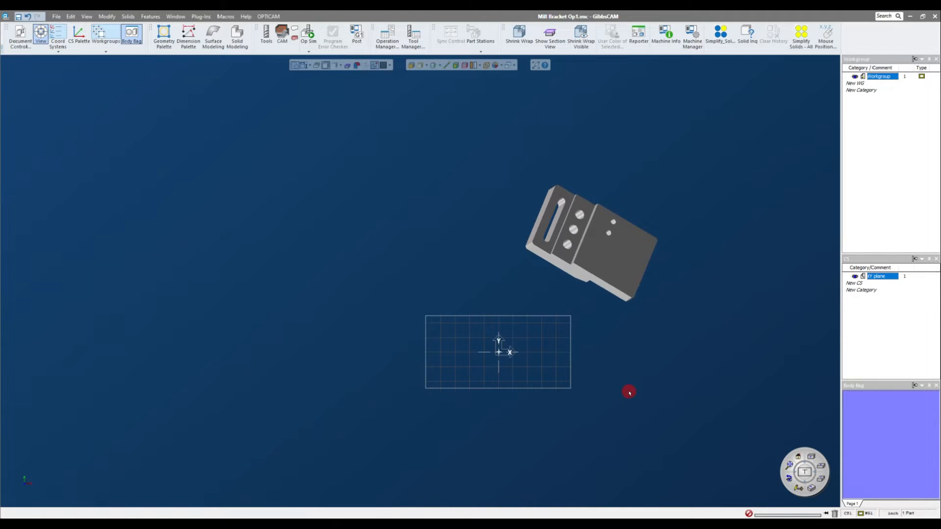
Step: Pan the view of the stock and bracket horizontally and vertically in fixed increments
{"action": "key", "text": "Left"}
{"action": "key", "text": "Left"}
{"action": "key", "text": "Left"}
{"action": "key", "text": "Right"}
{"action": "key", "text": "Right"}
{"action": "key", "text": "ctrl+Right"}
{"action": "key", "text": "ctrl+Left"}
{"action": "key", "text": "ctrl+Left"}
{"action": "key", "text": "ctrl+Left"}
{"action": "key", "text": "ctrl+Up"}
{"action": "key", "text": "ctrl+Up"}
{"action": "key", "text": "ctrl+Down"}
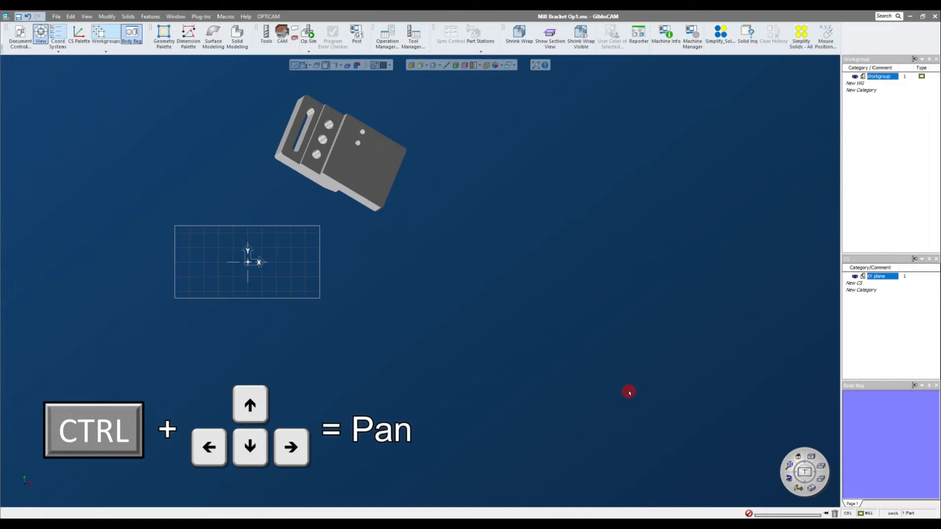
{"action": "key", "text": "ctrl+Down"}
{"action": "key", "text": "ctrl+Right"}
{"action": "key", "text": "ctrl+Right"}
{"action": "key", "text": "ctrl+Right"}
{"action": "key", "text": "ctrl+Right"}
{"action": "key", "text": "ctrl+Left"}
{"action": "key", "text": "ctrl+Left"}
{"action": "key", "text": "ctrl+Left"}
{"action": "key", "text": "ctrl+Right"}
{"action": "key", "text": "ctrl+Right"}
{"action": "key", "text": "ctrl+Left"}
{"action": "key", "text": "ctrl+Left"}
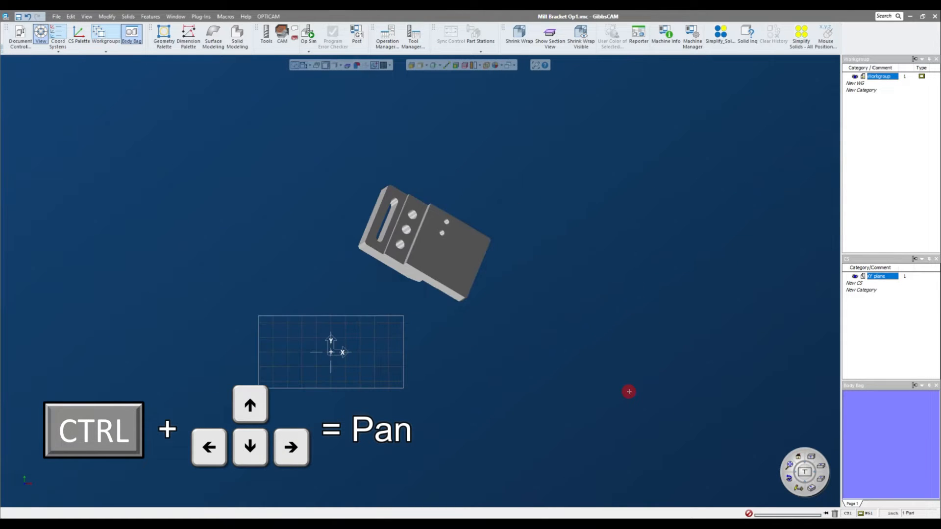
Step: Rotate the view in small increments about both screen axes to examine the stock and bracket from different angles
{"action": "key", "text": "Down"}
{"action": "key", "text": "Down"}
{"action": "key", "text": "Down"}
{"action": "key", "text": "Down"}
{"action": "key", "text": "Down"}
{"action": "key", "text": "shift+Down"}
{"action": "key", "text": "shift+Down"}
{"action": "key", "text": "shift+Down"}
{"action": "key", "text": "shift+Down"}
{"action": "key", "text": "shift+Down"}
{"action": "key", "text": "shift+Down"}
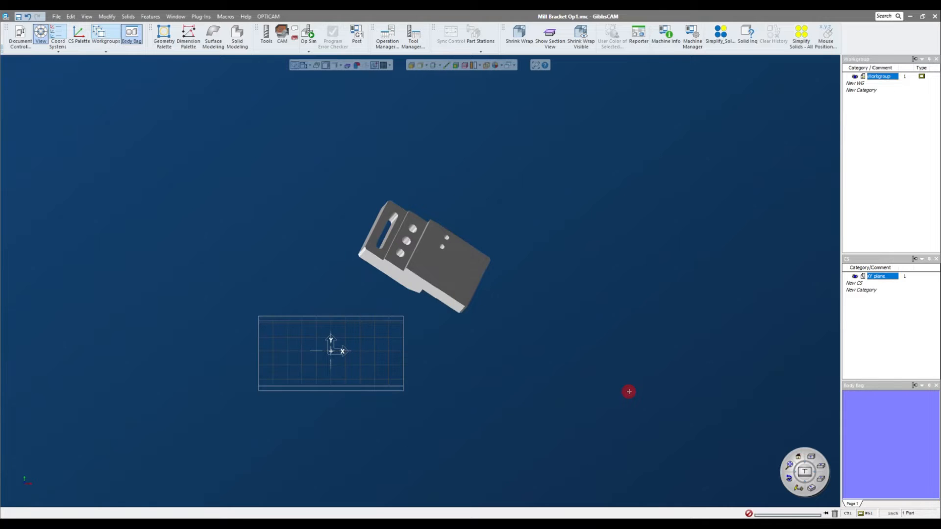
{"action": "key", "text": "shift+Left"}
{"action": "key", "text": "shift+Left"}
{"action": "key", "text": "shift+Left"}
{"action": "key", "text": "shift+Left"}
{"action": "key", "text": "shift+Left"}
{"action": "key", "text": "shift+Left"}
{"action": "key", "text": "shift+Right"}
{"action": "key", "text": "shift+Right"}
{"action": "key", "text": "shift+Right"}
{"action": "key", "text": "shift+Right"}
{"action": "key", "text": "shift+Right"}
{"action": "key", "text": "shift+Right"}
{"action": "key", "text": "shift+Right"}
{"action": "key", "text": "shift+Right"}
{"action": "key", "text": "shift+Right"}
{"action": "key", "text": "shift+Right"}
{"action": "key", "text": "shift+Right"}
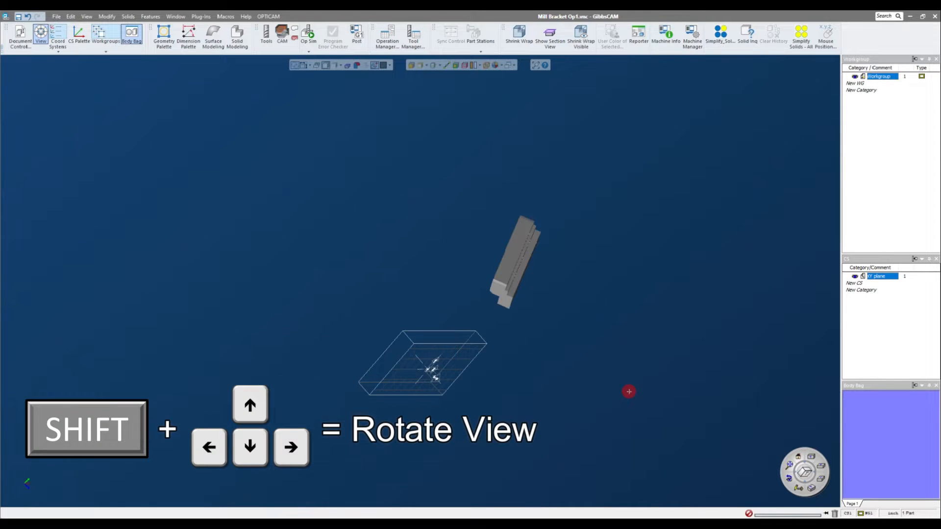
{"action": "key", "text": "shift+Down"}
{"action": "key", "text": "shift+Down"}
{"action": "key", "text": "shift+Down"}
{"action": "key", "text": "shift+Down"}
{"action": "key", "text": "shift+Up"}
{"action": "key", "text": "shift+Up"}
{"action": "key", "text": "shift+Up"}
{"action": "key", "text": "shift+Up"}
{"action": "key", "text": "shift+Up"}
{"action": "key", "text": "shift+Left"}
{"action": "key", "text": "shift+Left"}
{"action": "key", "text": "shift+Left"}
{"action": "key", "text": "shift+Left"}
{"action": "key", "text": "shift+Right"}
{"action": "key", "text": "shift+Right"}
{"action": "key", "text": "shift+Right"}
{"action": "key", "text": "shift+Left"}
{"action": "key", "text": "shift+Left"}
{"action": "key", "text": "shift+Left"}
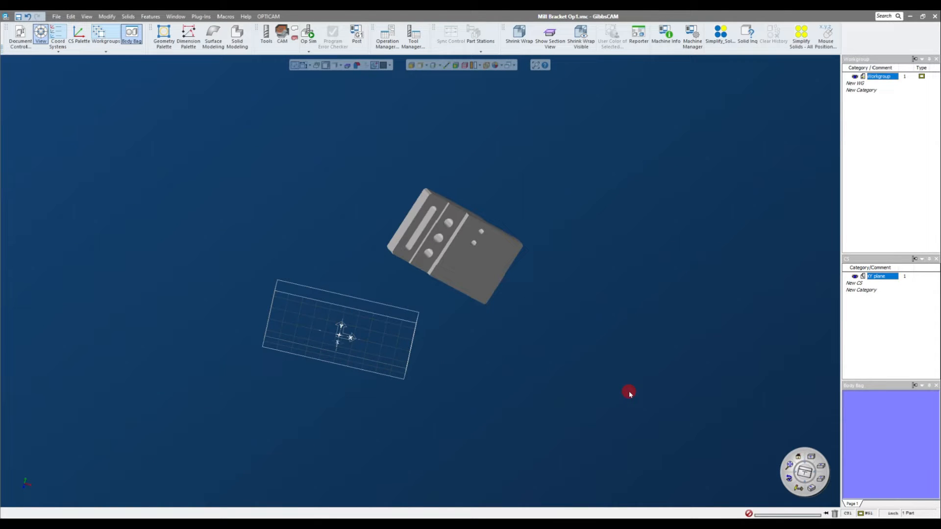
Step: Zoom the rotated view out and back in incrementally until the stock and bracket appear larger
{"action": "key", "text": "ctrl+minus"}
{"action": "key", "text": "ctrl+minus"}
{"action": "key", "text": "ctrl+minus"}
{"action": "key", "text": "ctrl+plus"}
{"action": "key", "text": "ctrl+plus"}
{"action": "key", "text": "ctrl+plus"}
{"action": "key", "text": "ctrl+plus"}
{"action": "key", "text": "ctrl+plus"}
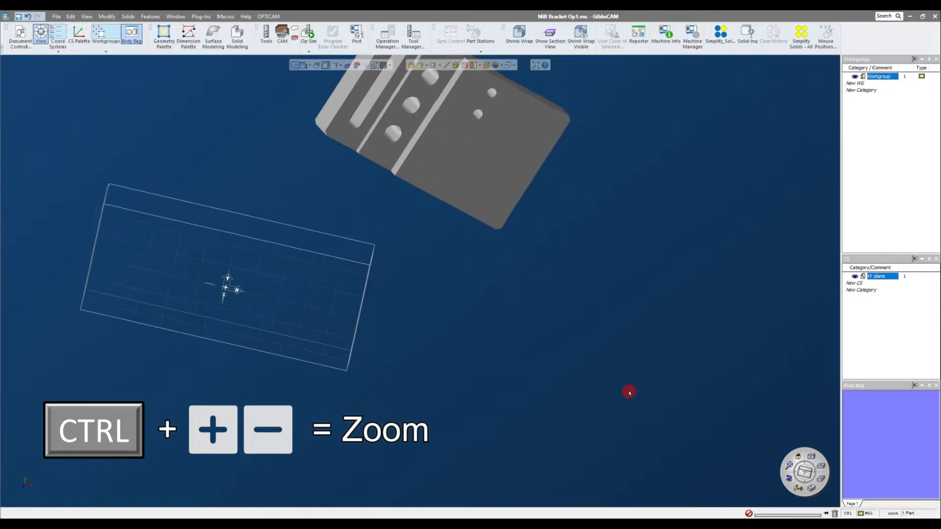
Step: Zoom the view out and in repeatedly by fixed increments, and return the stock and bracket to the home view
{"action": "key", "text": "ctrl+minus"}
{"action": "key", "text": "ctrl+minus"}
{"action": "key", "text": "ctrl+minus"}
{"action": "key", "text": "ctrl+minus"}
{"action": "key", "text": "ctrl+plus"}
{"action": "key", "text": "ctrl+plus"}
{"action": "key", "text": "ctrl+plus"}
{"action": "key", "text": "ctrl+plus"}
{"action": "key", "text": "ctrl+plus"}
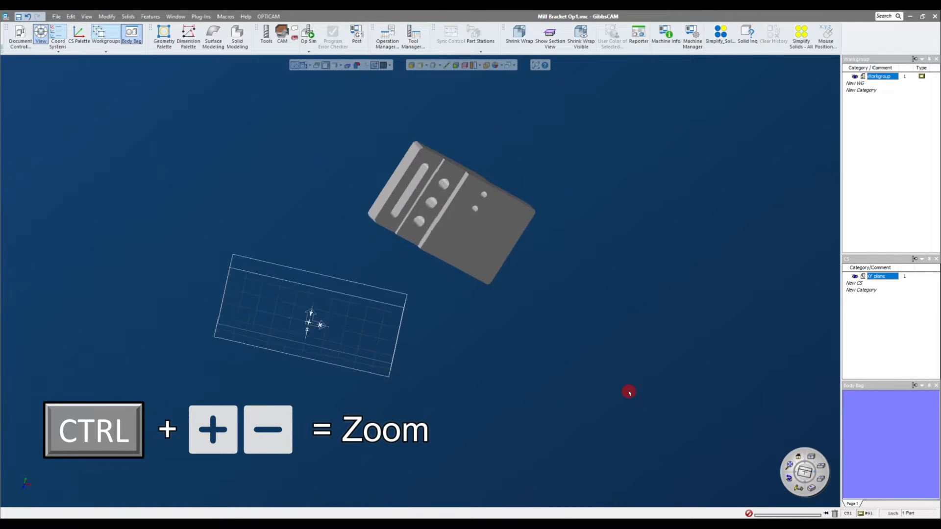
{"action": "key", "text": "ctrl+minus"}
{"action": "key", "text": "ctrl+minus"}
{"action": "key", "text": "ctrl+minus"}
{"action": "key", "text": "ctrl+plus"}
{"action": "key", "text": "ctrl+plus"}
{"action": "key", "text": "ctrl+plus"}
{"action": "key", "text": "ctrl+plus"}
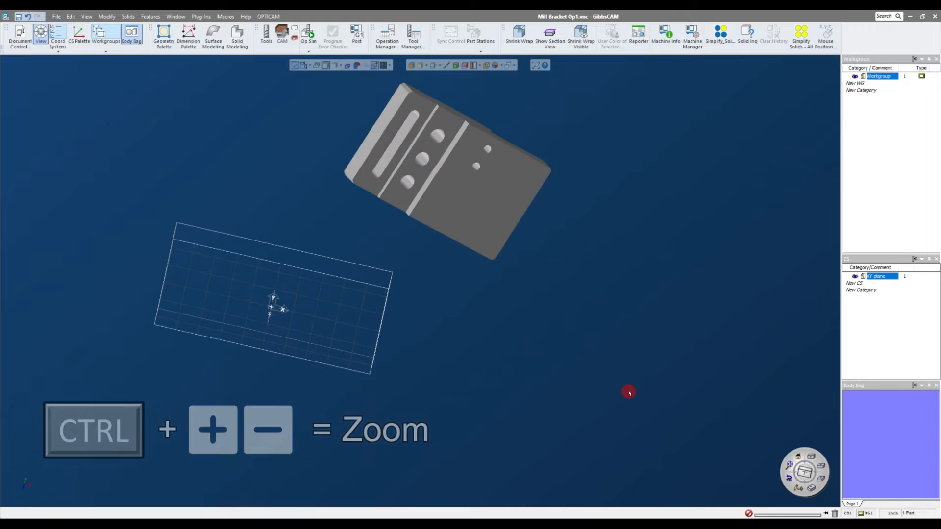
{"action": "key", "text": "ctrl+minus"}
{"action": "key", "text": "ctrl+minus"}
{"action": "key", "text": "ctrl+plus"}
{"action": "key", "text": "ctrl+plus"}
{"action": "key", "text": "ctrl+plus"}
{"action": "key", "text": "ctrl+minus"}
{"action": "key", "text": "ctrl+minus"}
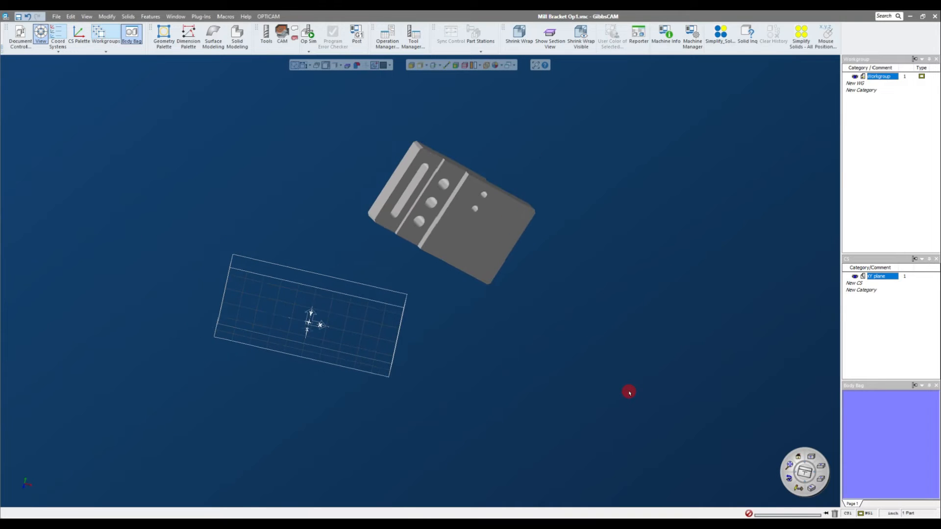
{"action": "left_click", "coordinate": [798, 459]}
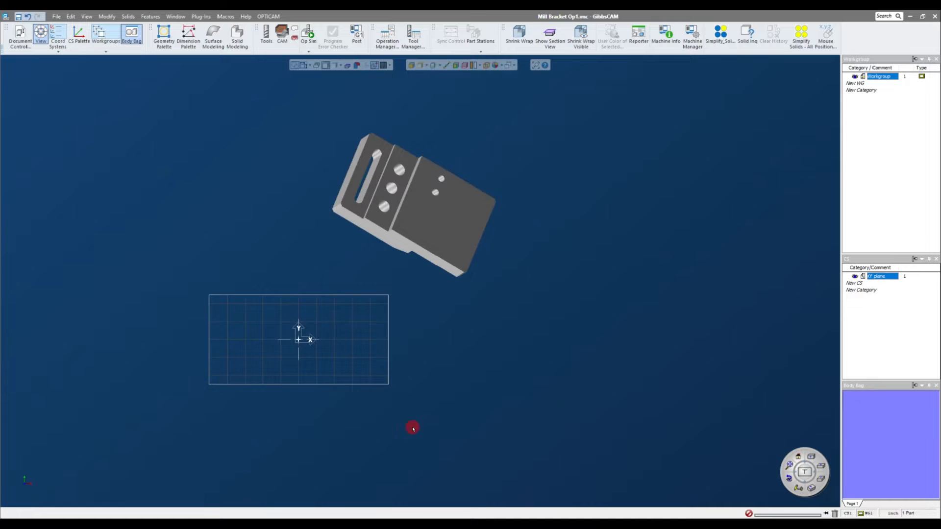
Step: Pan, zoom and rotate the view freely to examine the bracket's top, sides and pocketed face relative to the stock
{"action": "middle_click_drag", "start_coordinate": [412, 428], "coordinate": [595, 418]}
{"action": "scroll", "coordinate": [724, 414], "scroll_direction": "up", "scroll_amount": 3}
{"action": "middle_click_drag", "start_coordinate": [542, 303], "coordinate": [607, 399]}
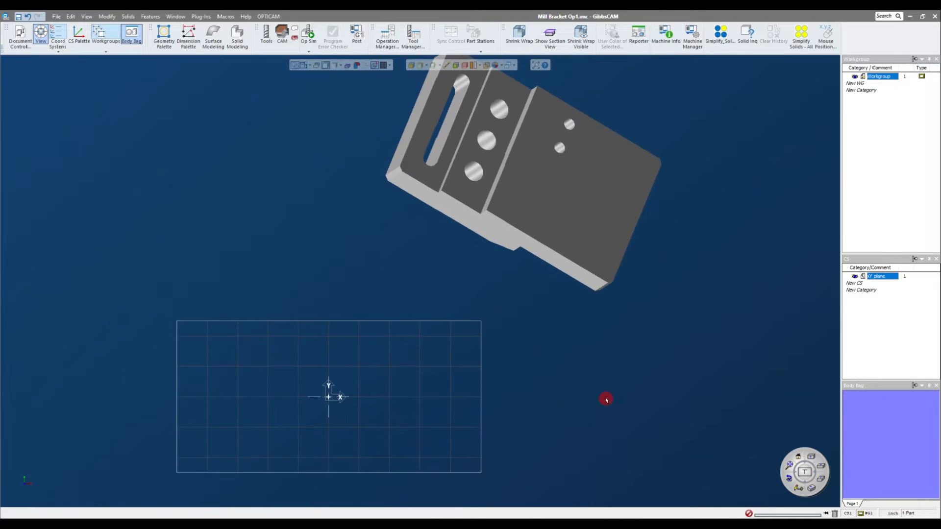
{"action": "scroll", "coordinate": [606, 399], "scroll_direction": "down", "scroll_amount": 3}
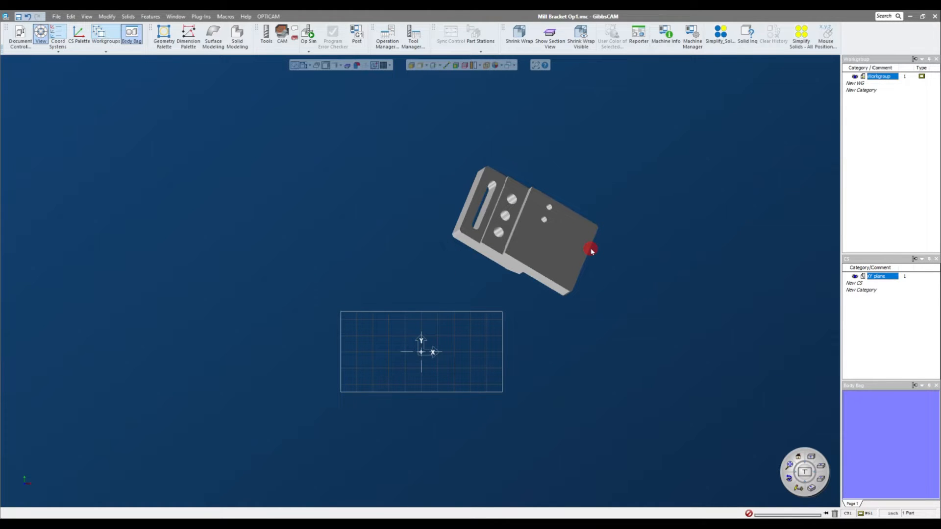
{"action": "middle_click_drag", "start_coordinate": [583, 289], "coordinate": [307, 246]}
{"action": "scroll", "coordinate": [506, 322], "scroll_direction": "up", "scroll_amount": 4}
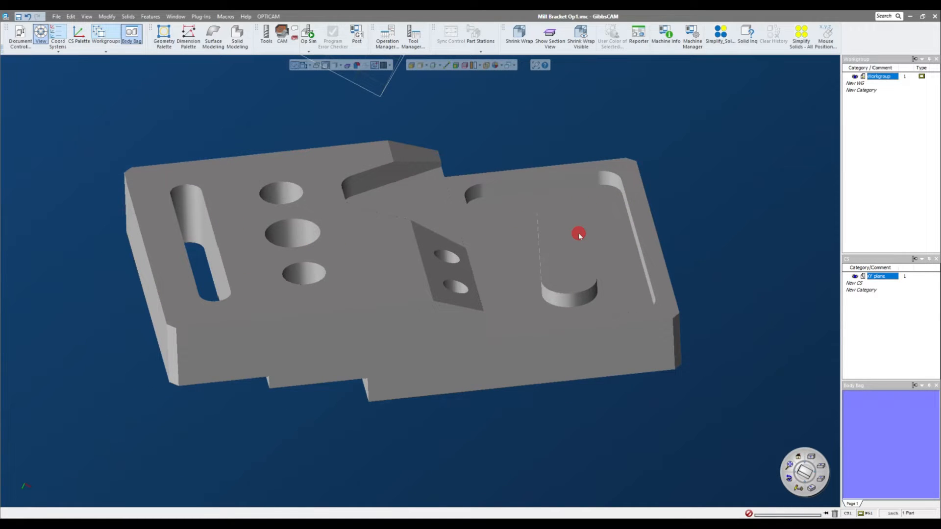
{"action": "scroll", "coordinate": [578, 234], "scroll_direction": "down", "scroll_amount": 6}
{"action": "middle_click_drag", "start_coordinate": [579, 234], "coordinate": [692, 226]}
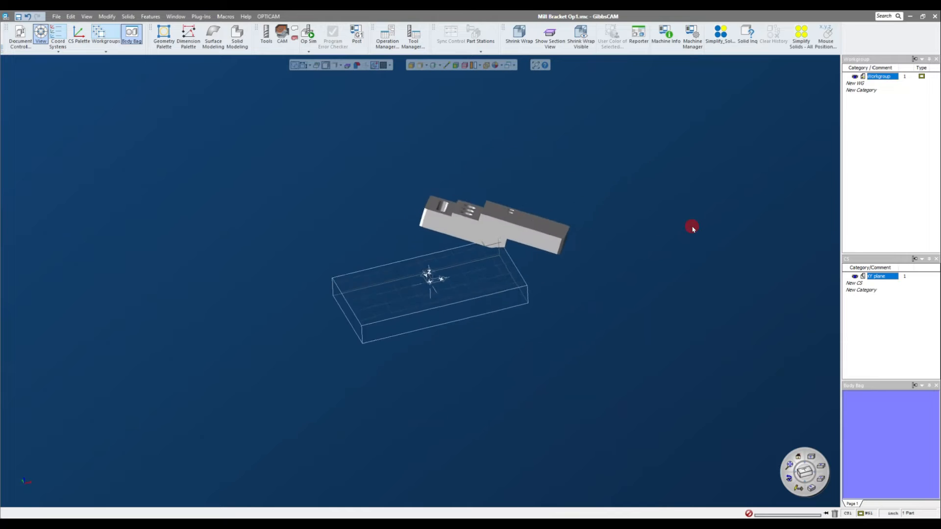
{"action": "scroll", "coordinate": [692, 229], "scroll_direction": "up", "scroll_amount": 3}
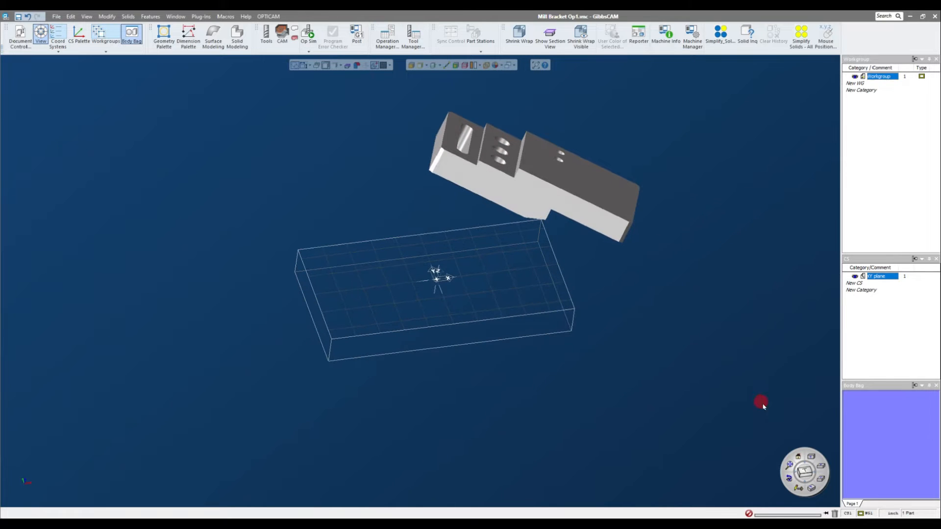
{"action": "middle_click_drag", "start_coordinate": [696, 327], "coordinate": [697, 331]}
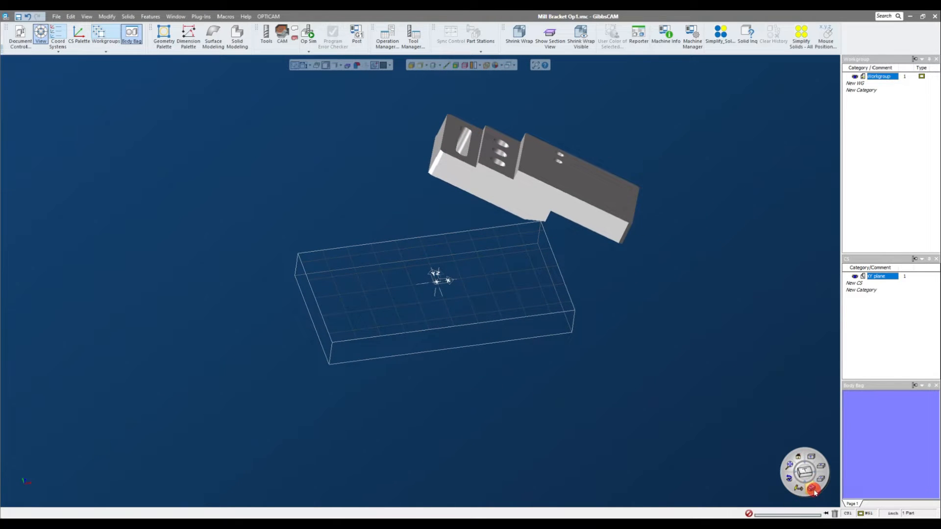
Step: Show the stock and bracket in the isometric view and frame both in the workspace
{"action": "left_click", "coordinate": [814, 490]}
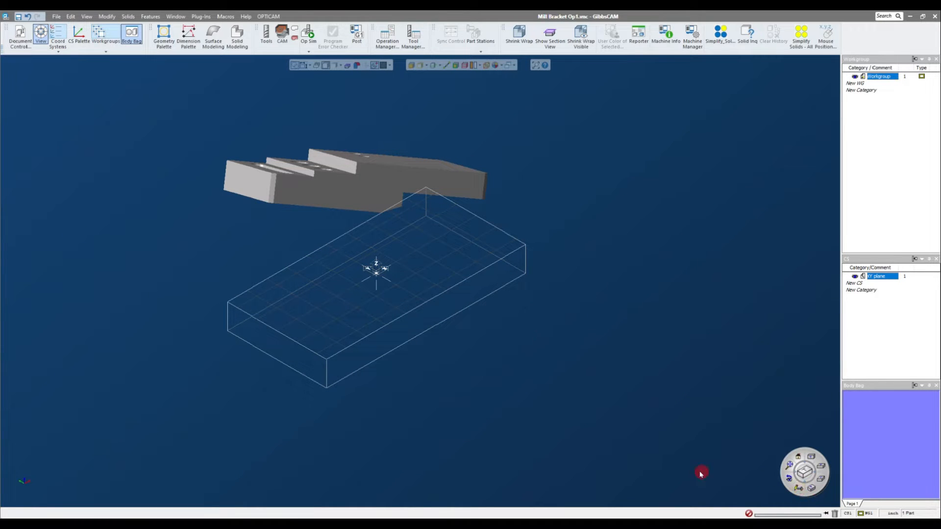
{"action": "middle_click_drag", "start_coordinate": [645, 417], "coordinate": [707, 431]}
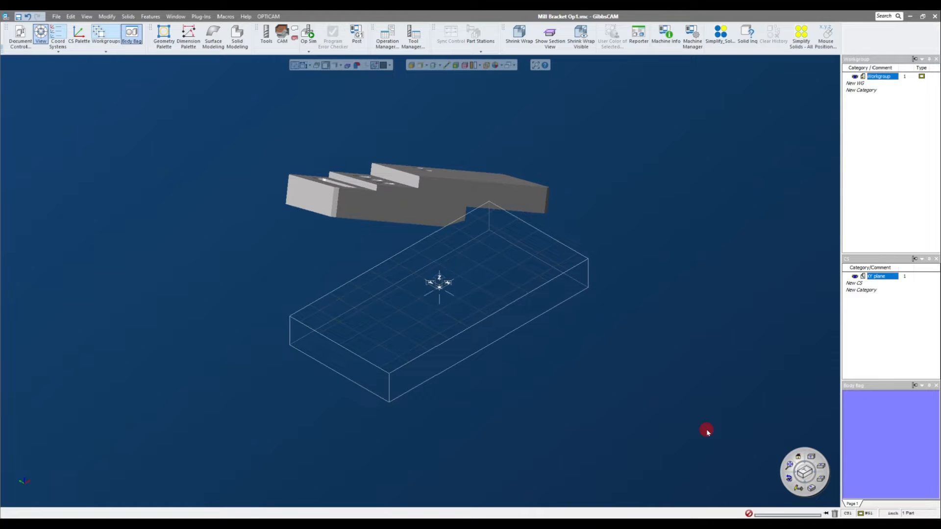
{"action": "scroll", "coordinate": [503, 303], "scroll_direction": "up", "scroll_amount": 2}
{"action": "middle_click_drag", "start_coordinate": [557, 325], "coordinate": [563, 332]}
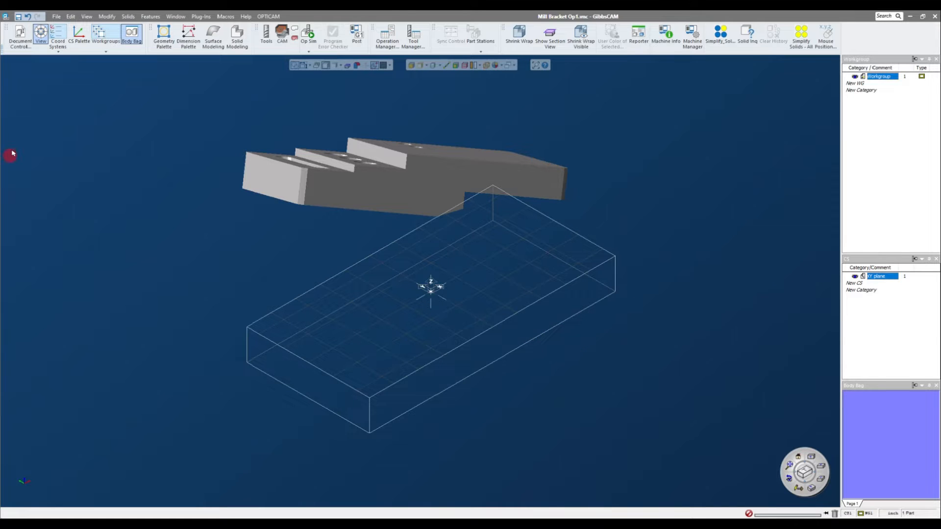
Step: Review the machine, material and stock size settings of the Mill Bracket Op1 part
{"action": "left_click", "coordinate": [19, 35]}
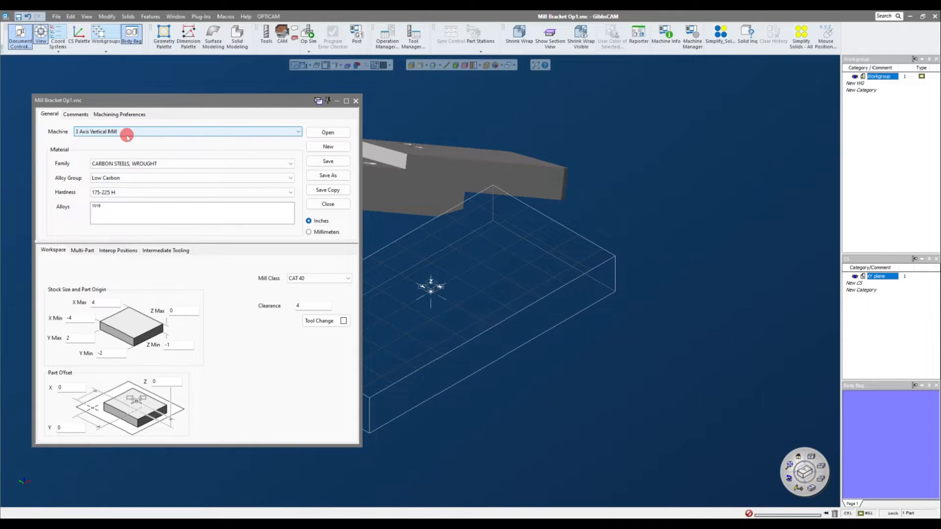
{"action": "left_click", "coordinate": [356, 101]}
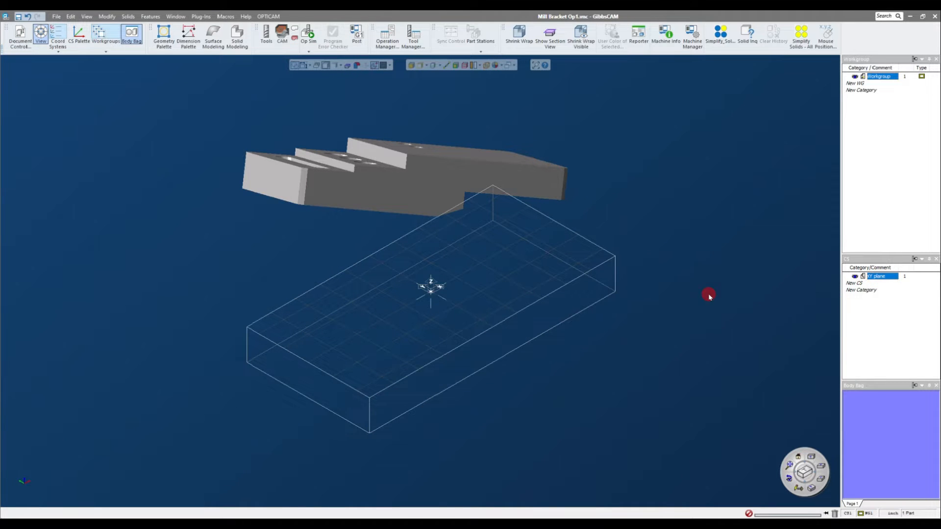
Step: Open the coordinate system palette beside the stock and add a new user coordinate system
{"action": "left_click", "coordinate": [78, 34]}
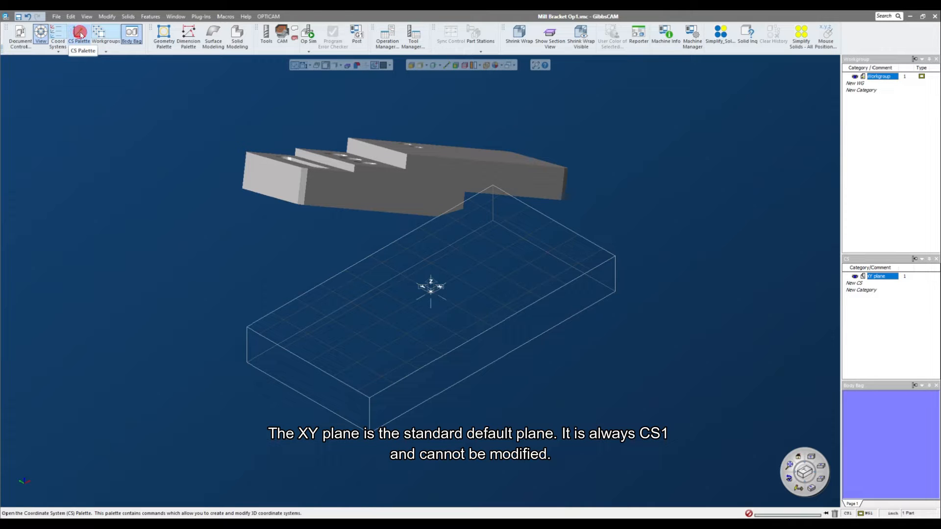
{"action": "left_click_drag", "start_coordinate": [714, 222], "coordinate": [720, 260]}
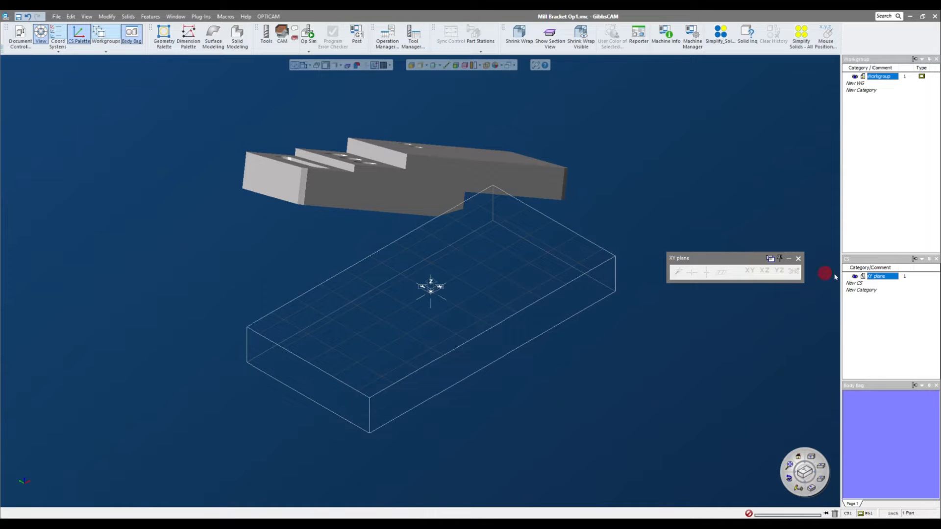
{"action": "left_click", "coordinate": [881, 277]}
{"action": "left_click", "coordinate": [770, 345]}
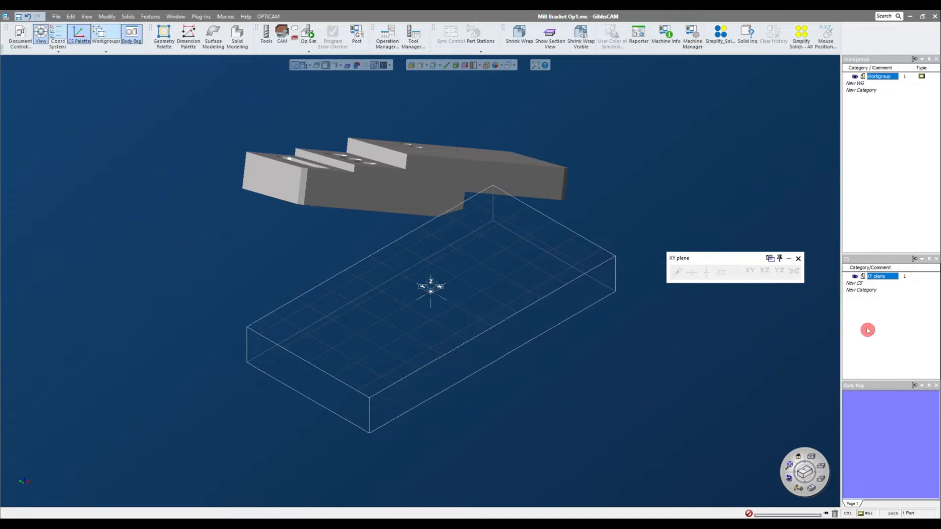
{"action": "left_click", "coordinate": [743, 331]}
{"action": "left_click", "coordinate": [755, 303]}
{"action": "double_click", "coordinate": [857, 283]}
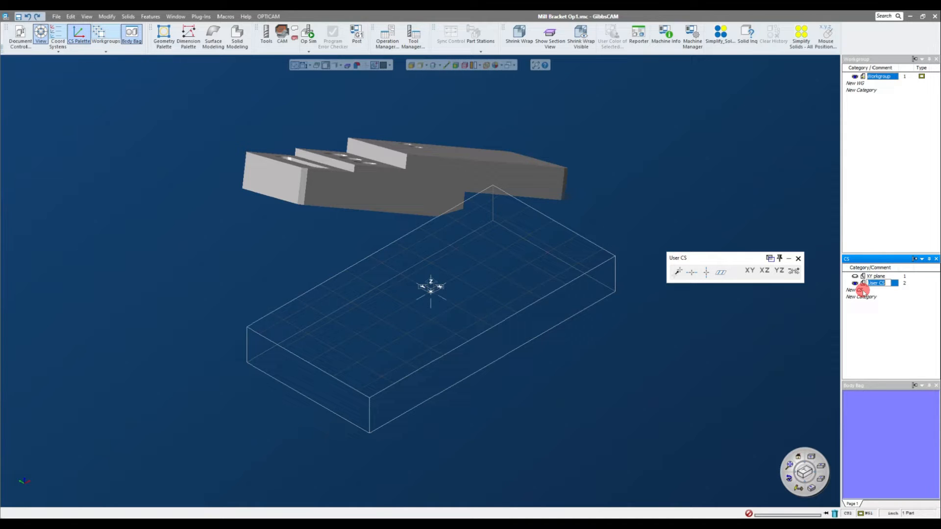
{"action": "left_click", "coordinate": [763, 355]}
Step: Switch the active coordinate system back and forth between the XY plane and the new user coordinate system
{"action": "left_click", "coordinate": [877, 276]}
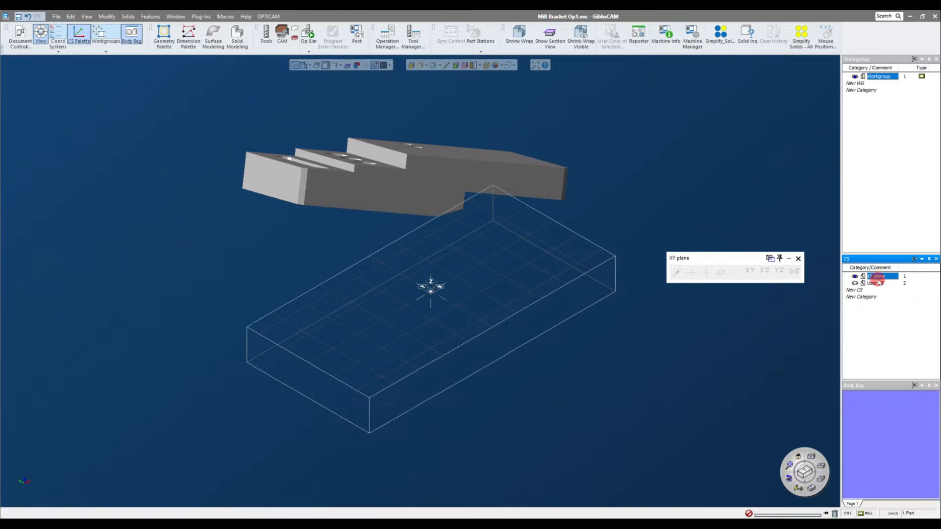
{"action": "left_click", "coordinate": [880, 284]}
{"action": "left_click", "coordinate": [878, 276]}
{"action": "left_click", "coordinate": [880, 283]}
{"action": "left_click", "coordinate": [878, 277]}
{"action": "left_click", "coordinate": [880, 283]}
{"action": "left_click", "coordinate": [878, 277]}
{"action": "left_click", "coordinate": [878, 283]}
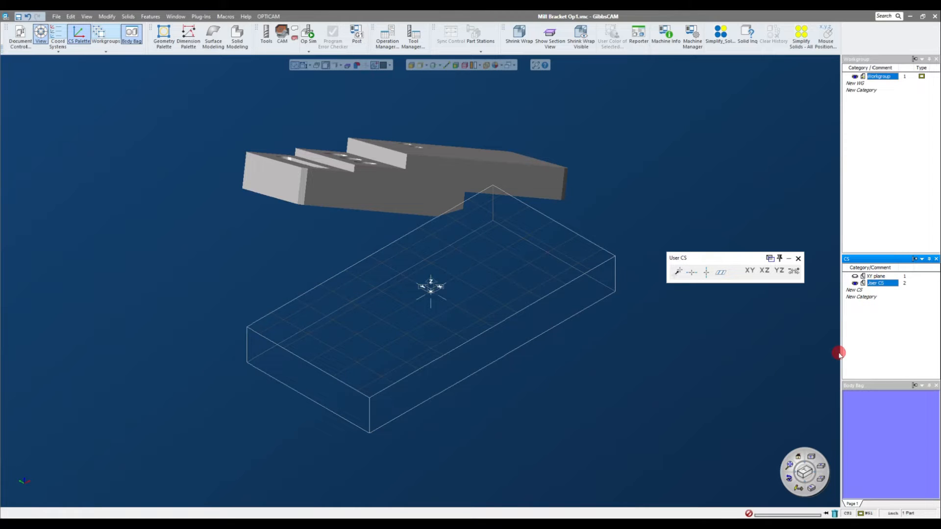
Step: Add a second user coordinate system as number 3 and make it active
{"action": "left_click", "coordinate": [857, 290]}
{"action": "left_click", "coordinate": [877, 283]}
{"action": "left_click", "coordinate": [875, 290]}
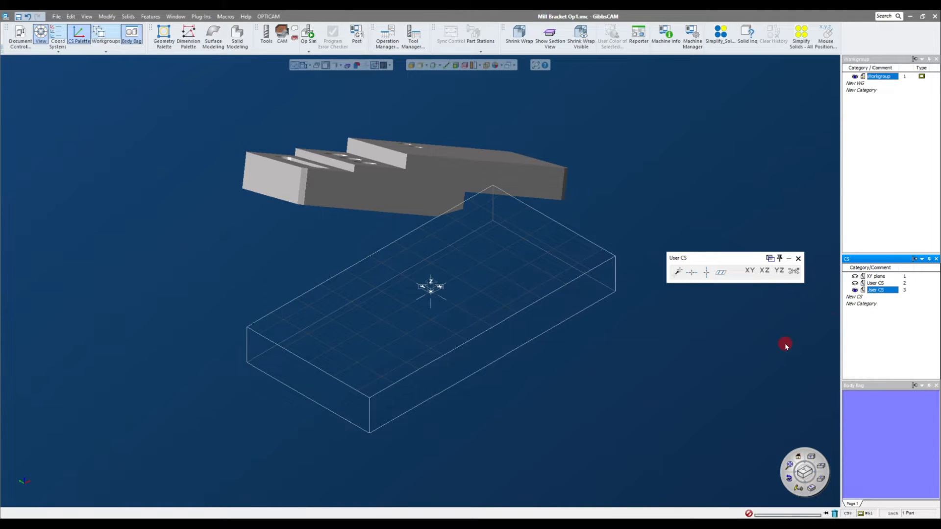
Step: Align coordinate system 2 to the XZ plane, rename it XZ, and compare it with the XY plane
{"action": "left_click", "coordinate": [877, 283]}
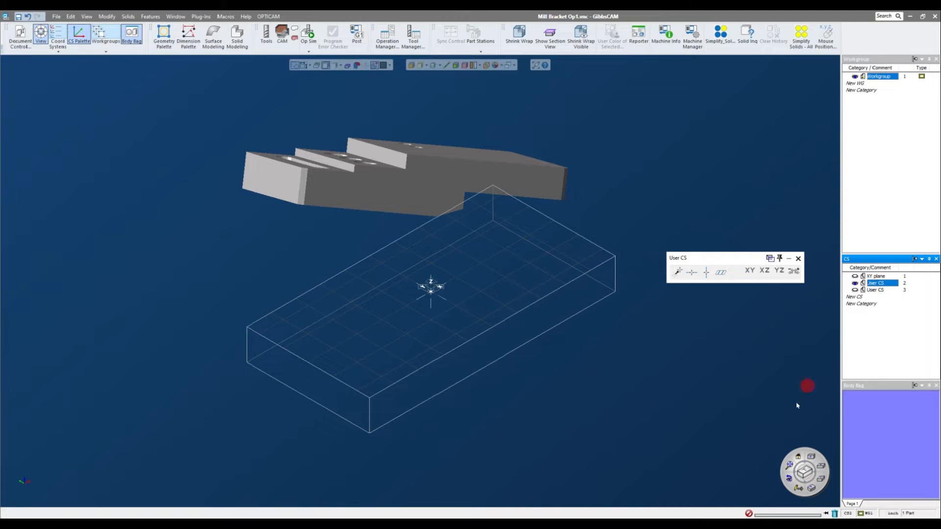
{"action": "left_click", "coordinate": [765, 273]}
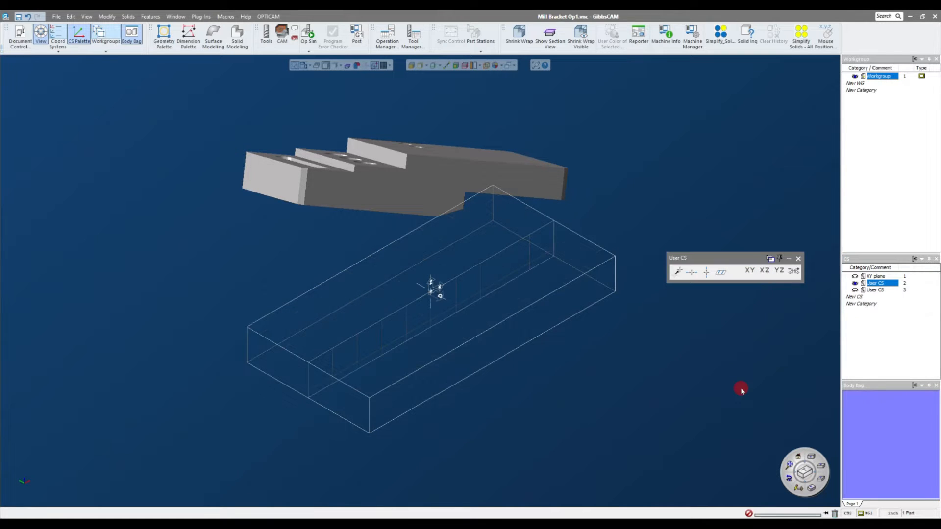
{"action": "left_click", "coordinate": [890, 284]}
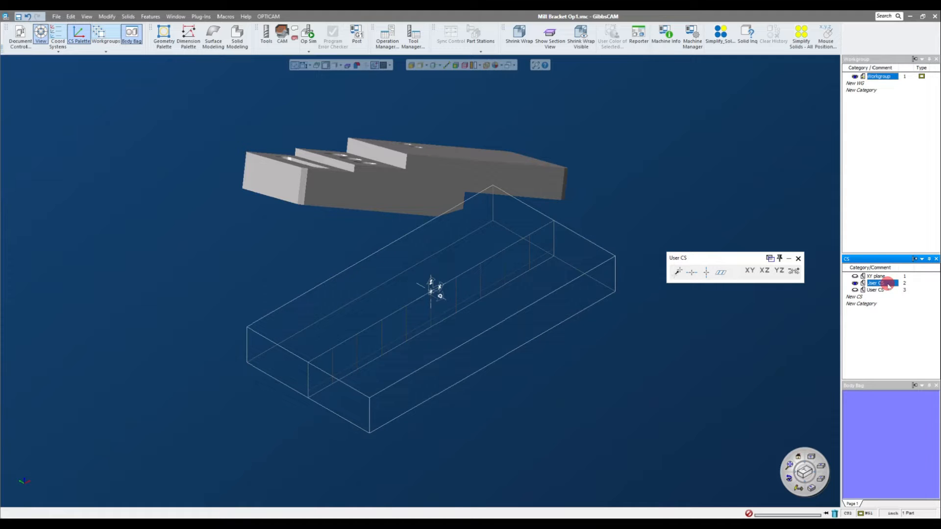
{"action": "left_click", "coordinate": [888, 285]}
{"action": "left_click", "coordinate": [883, 284]}
{"action": "type", "text": "XZ"}
{"action": "left_click", "coordinate": [899, 357]}
{"action": "left_click", "coordinate": [877, 276]}
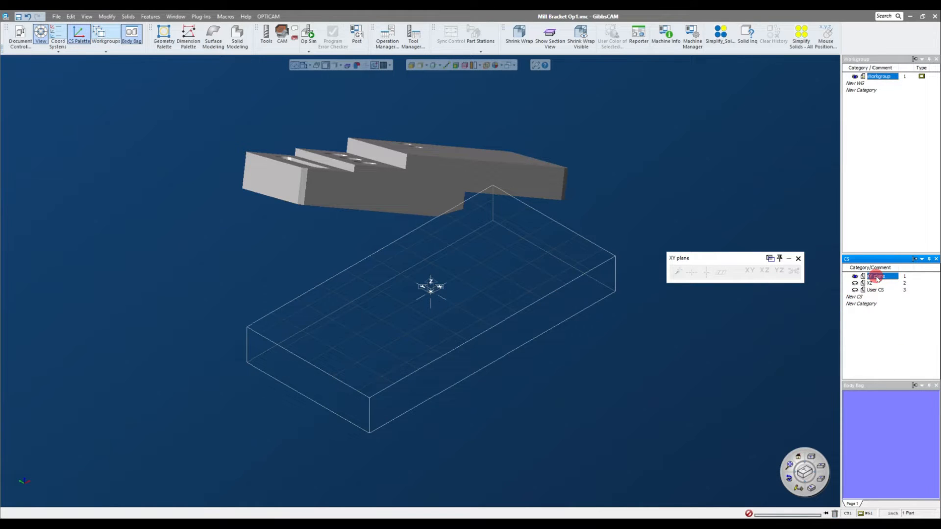
{"action": "left_click", "coordinate": [872, 283]}
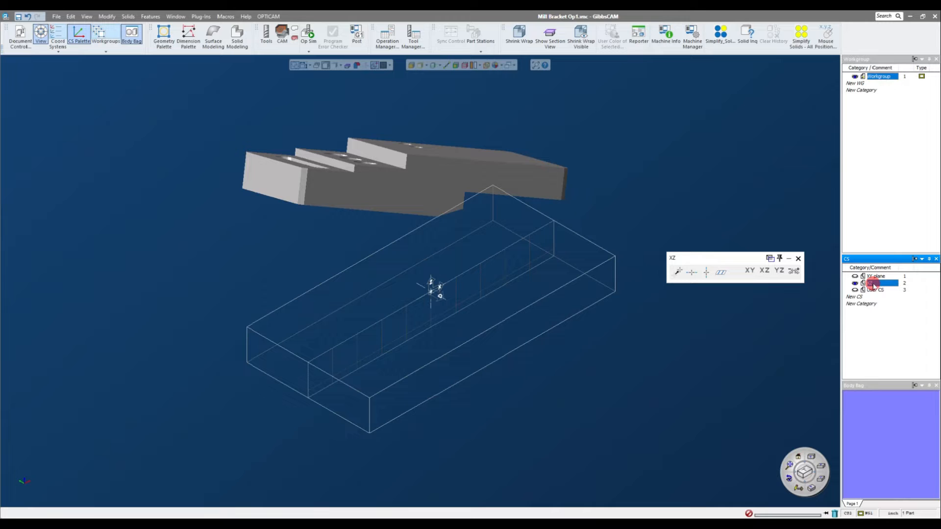
Step: Align coordinate system 3 to the YZ plane and rename it YZ
{"action": "left_click", "coordinate": [878, 290]}
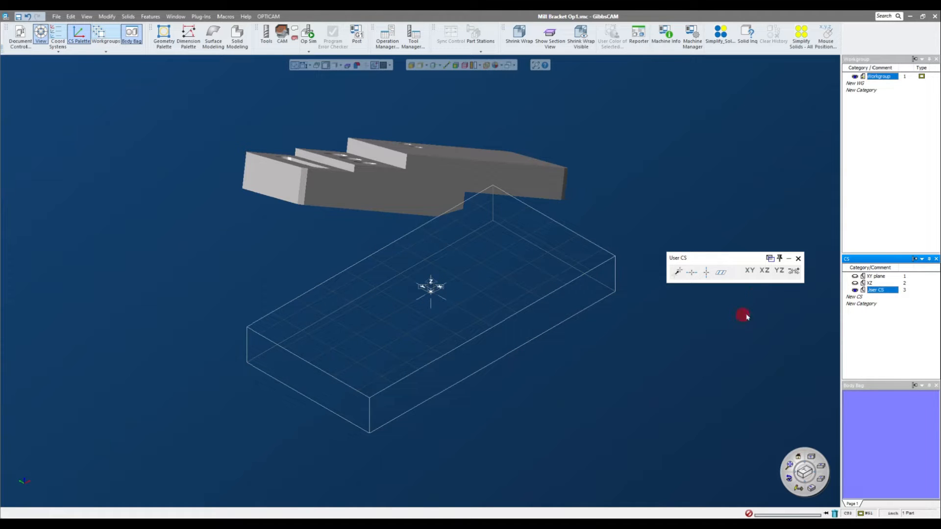
{"action": "left_click", "coordinate": [777, 270]}
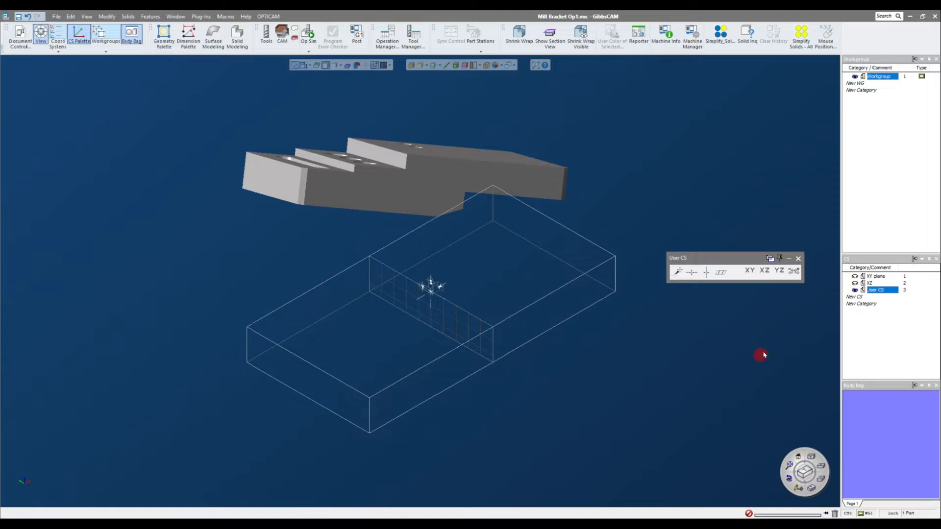
{"action": "left_click", "coordinate": [877, 290]}
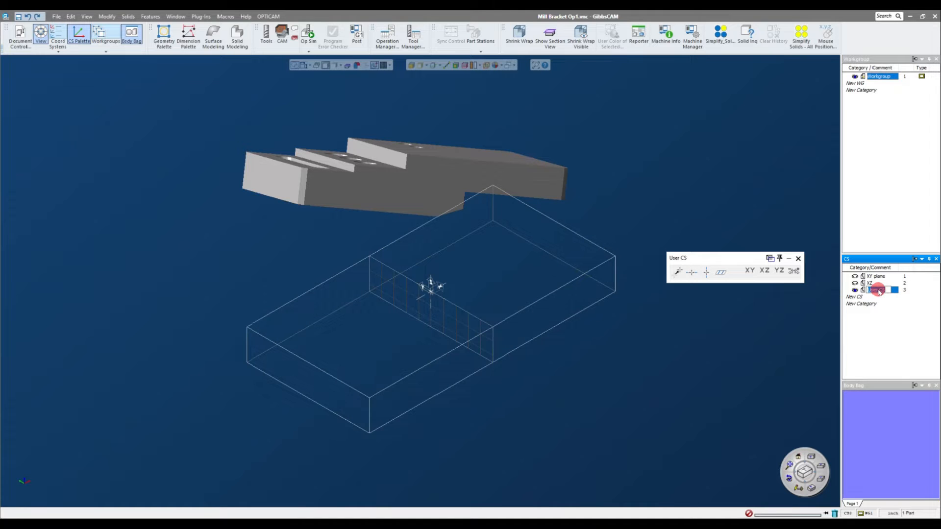
{"action": "type", "text": "YZ"}
{"action": "key", "text": "Return"}
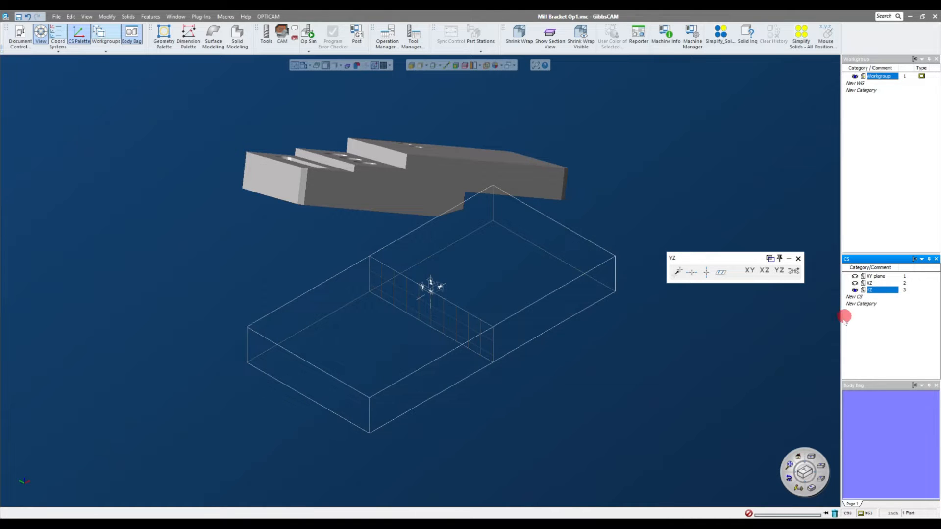
Step: Cycle through the XZ and YZ coordinate systems, reactivate the XY plane and close the coordinate system palette
{"action": "left_click", "coordinate": [872, 283]}
{"action": "left_click", "coordinate": [872, 290]}
{"action": "left_click", "coordinate": [873, 284]}
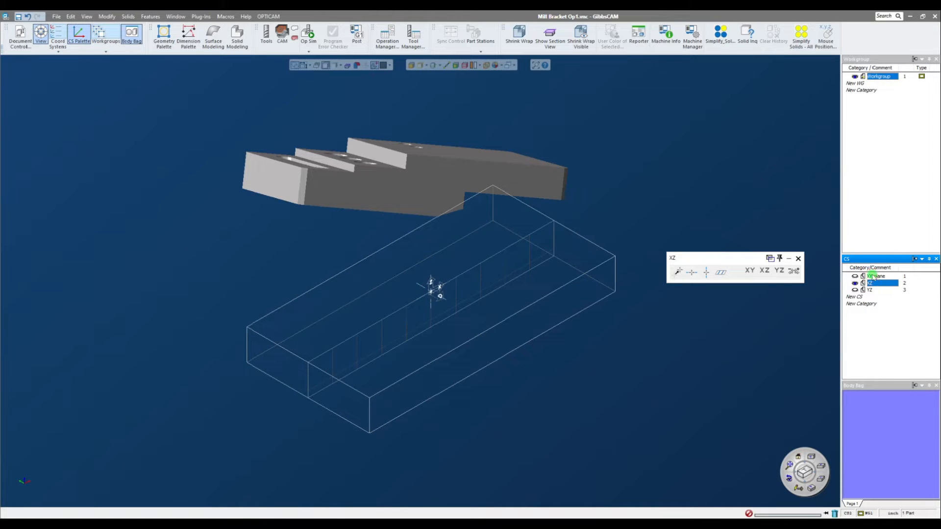
{"action": "left_click", "coordinate": [873, 276]}
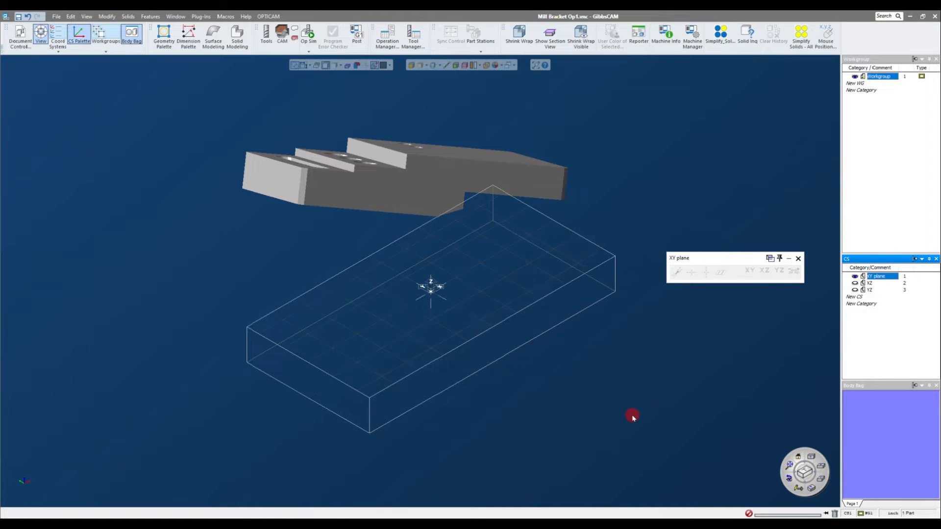
{"action": "left_click", "coordinate": [798, 259]}
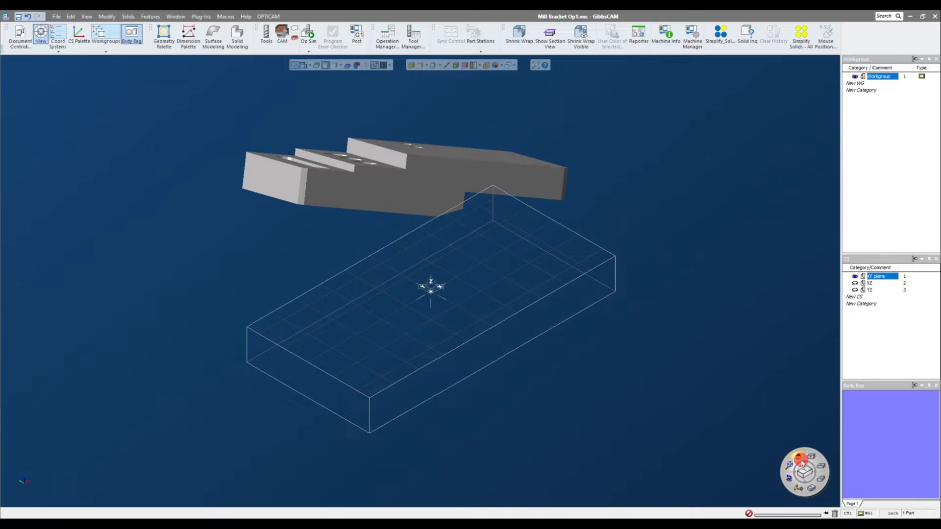
Step: Return to the home view and reframe it so the stock and bracket are both visible
{"action": "left_click", "coordinate": [804, 469]}
{"action": "left_click", "coordinate": [483, 442]}
{"action": "scroll", "coordinate": [483, 441], "scroll_direction": "down", "scroll_amount": 3}
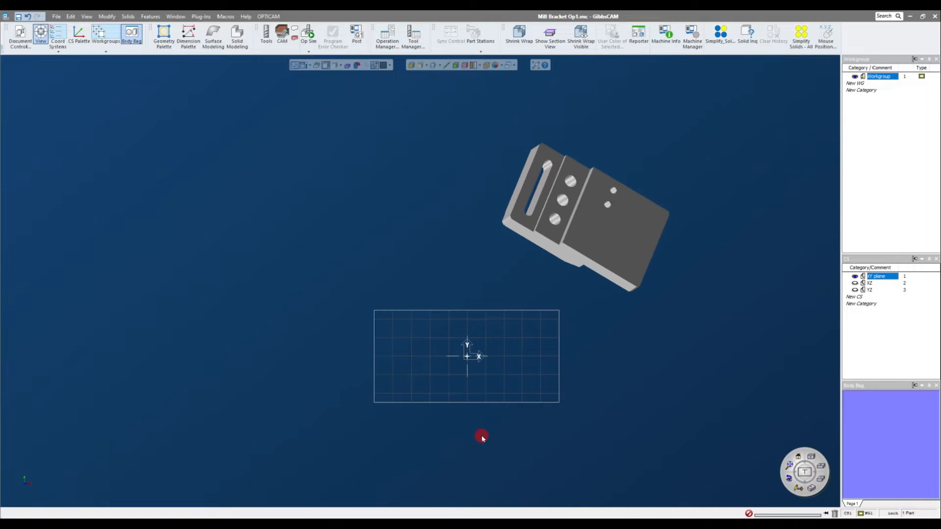
Step: Apply 2D Rotate to the bracket solid around X 0, Y 0 in 90° clockwise increments until it completes full turns in the XY plane
{"action": "left_click", "coordinate": [606, 231]}
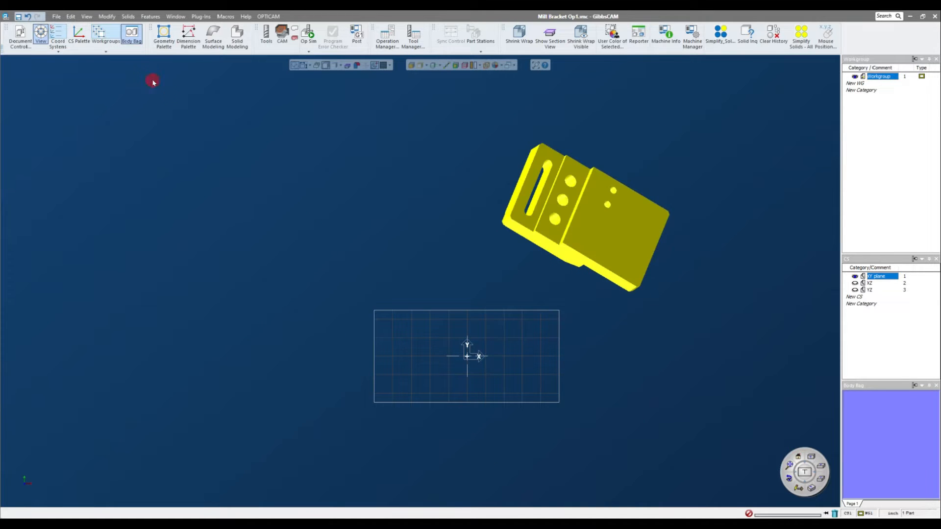
{"action": "middle_click_drag", "start_coordinate": [485, 301], "coordinate": [414, 249]}
{"action": "left_click", "coordinate": [106, 16]}
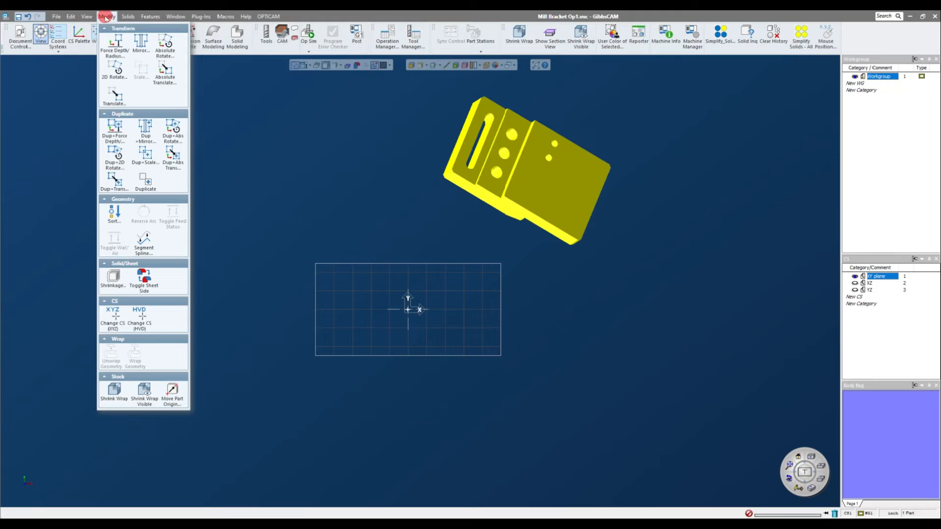
{"action": "left_click", "coordinate": [113, 71]}
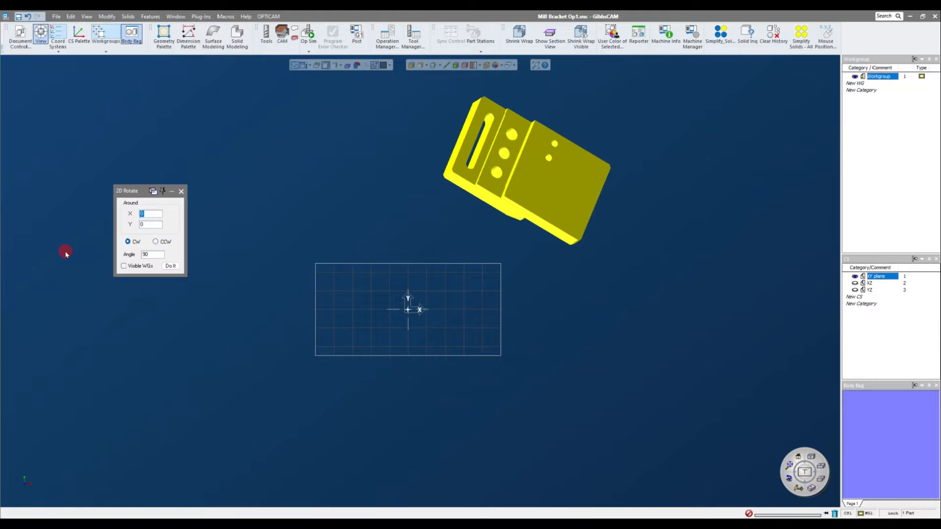
{"action": "left_click", "coordinate": [170, 266]}
{"action": "left_click", "coordinate": [170, 266]}
{"action": "left_click", "coordinate": [170, 266]}
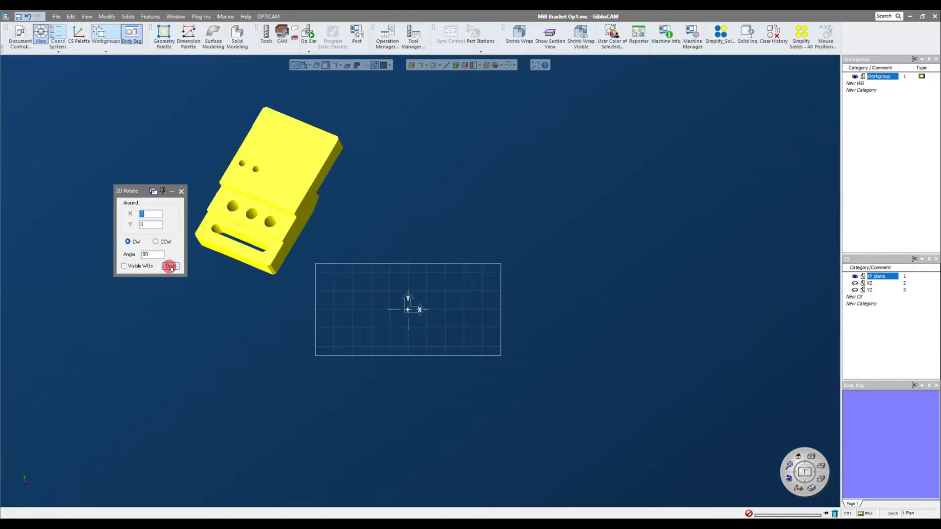
{"action": "left_click", "coordinate": [170, 266]}
{"action": "left_click", "coordinate": [170, 266]}
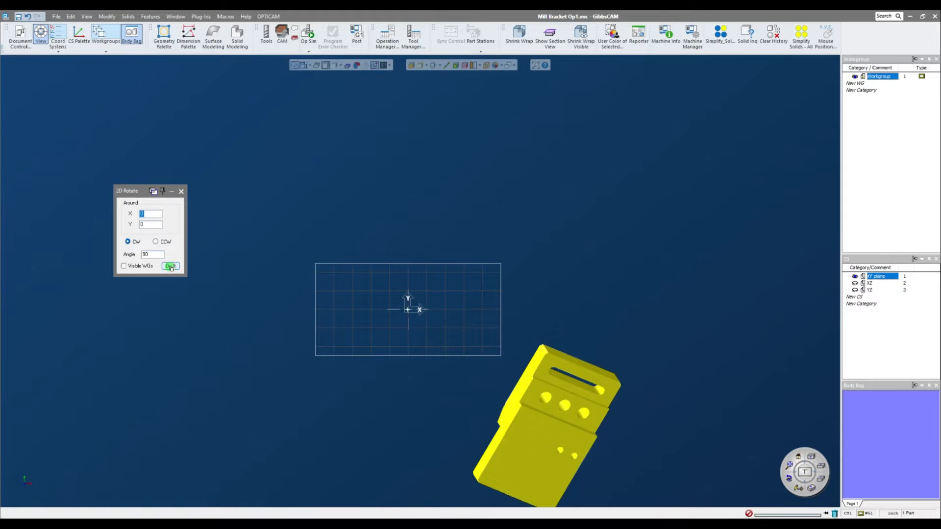
{"action": "left_click", "coordinate": [170, 267]}
{"action": "left_click", "coordinate": [170, 266]}
{"action": "left_click", "coordinate": [170, 266]}
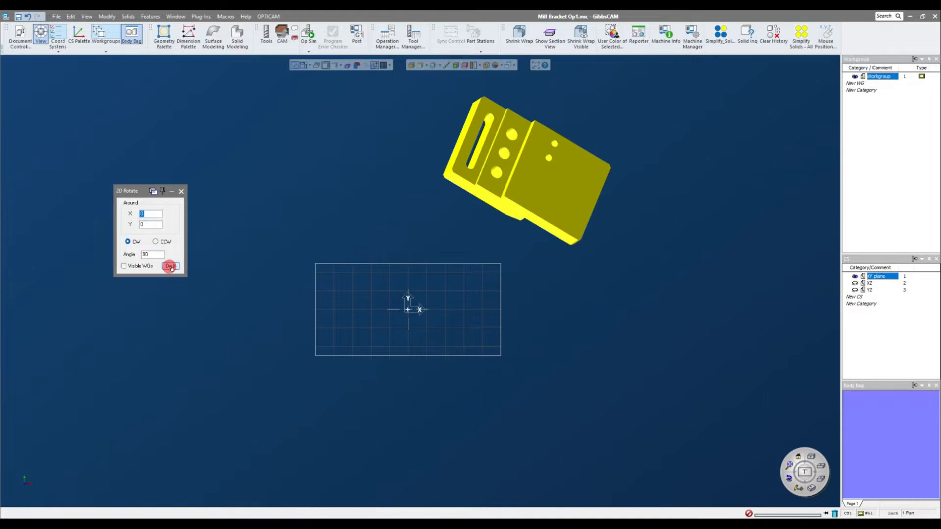
Step: Activate the XZ coordinate system, view it square-on and rotate the bracket around X 0, Z 0 in 90° clockwise increments through full turns
{"action": "left_click", "coordinate": [871, 284]}
{"action": "middle_click_drag", "start_coordinate": [818, 358], "coordinate": [618, 362]}
{"action": "left_click", "coordinate": [800, 465]}
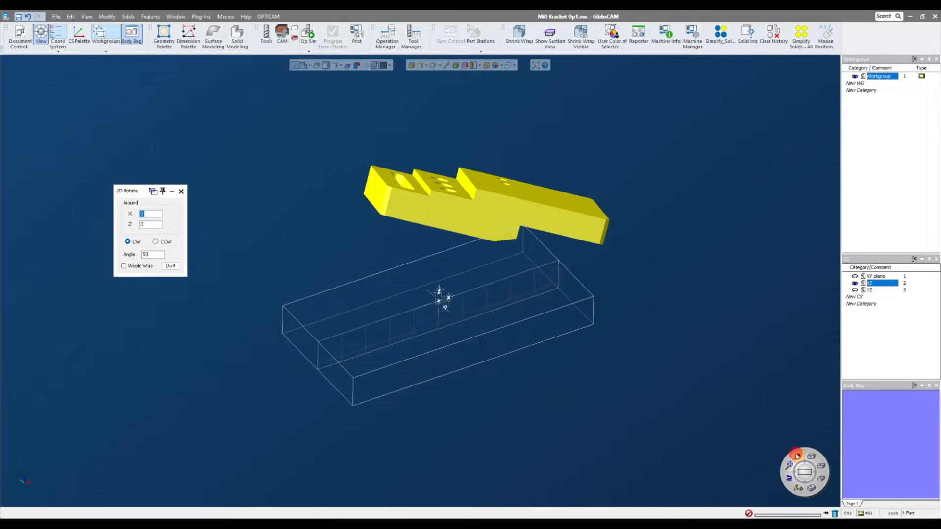
{"action": "middle_click_drag", "start_coordinate": [411, 261], "coordinate": [401, 264]}
{"action": "left_click", "coordinate": [799, 456]}
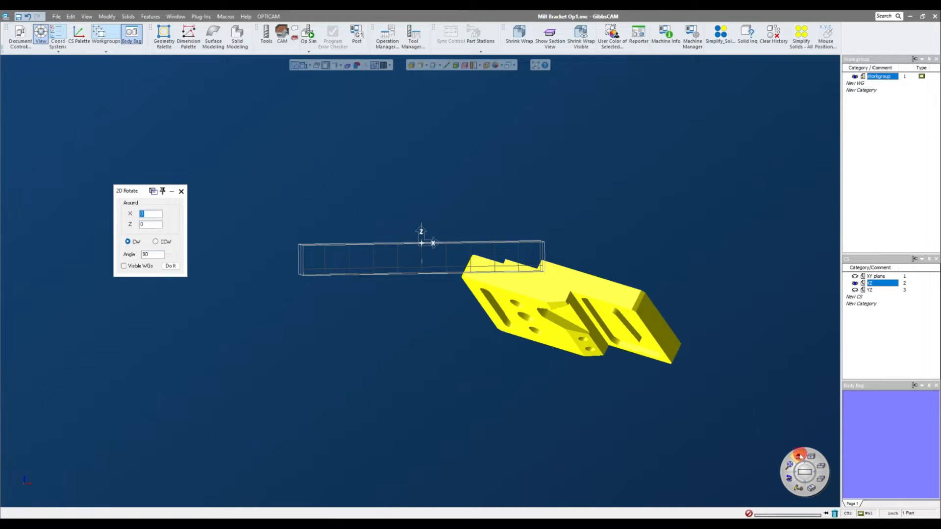
{"action": "middle_click_drag", "start_coordinate": [505, 338], "coordinate": [482, 352]}
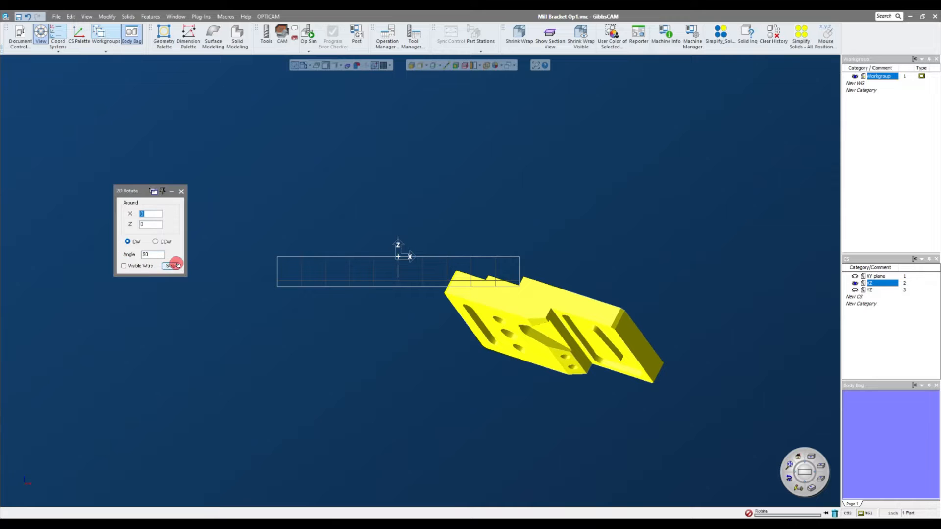
{"action": "left_click", "coordinate": [174, 266]}
{"action": "left_click", "coordinate": [176, 265]}
{"action": "left_click", "coordinate": [176, 266]}
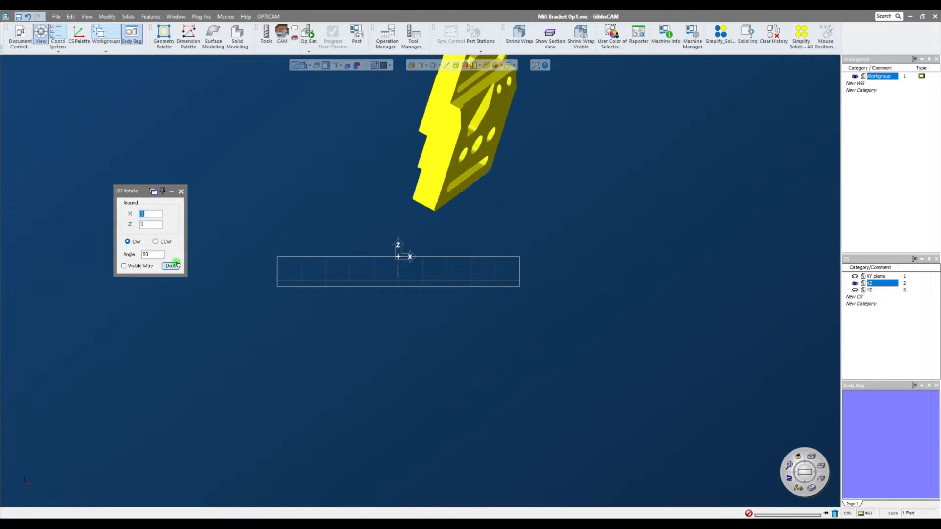
{"action": "left_click", "coordinate": [176, 266]}
{"action": "left_click", "coordinate": [175, 265]}
{"action": "left_click", "coordinate": [175, 265]}
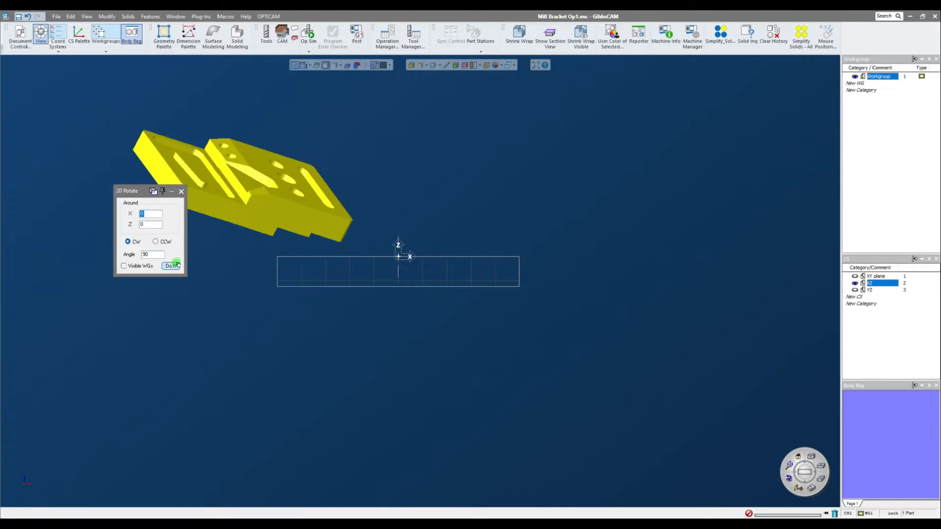
{"action": "left_click", "coordinate": [175, 265]}
{"action": "left_click", "coordinate": [176, 266]}
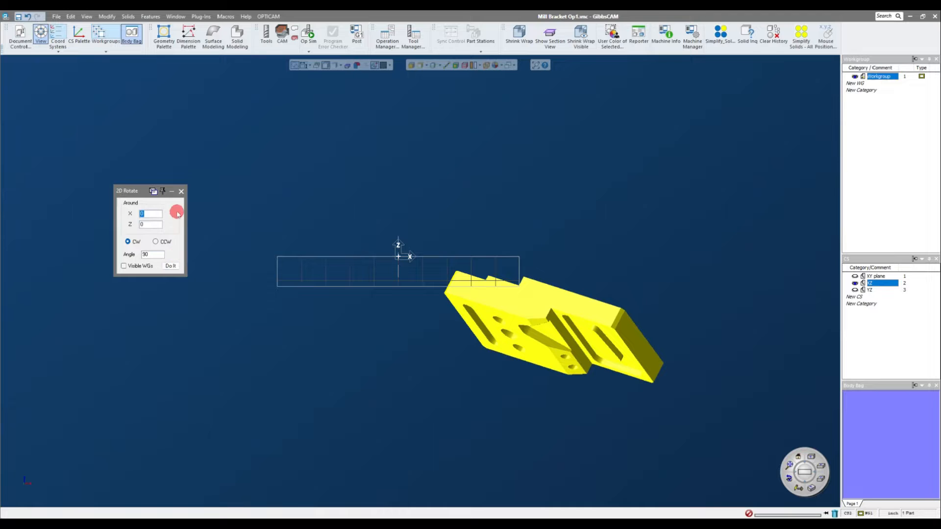
Step: Switch to the isometric view, activate the YZ coordinate system and rotate the bracket around Y 0, Z 0 in 90° clockwise increments
{"action": "left_click", "coordinate": [810, 488]}
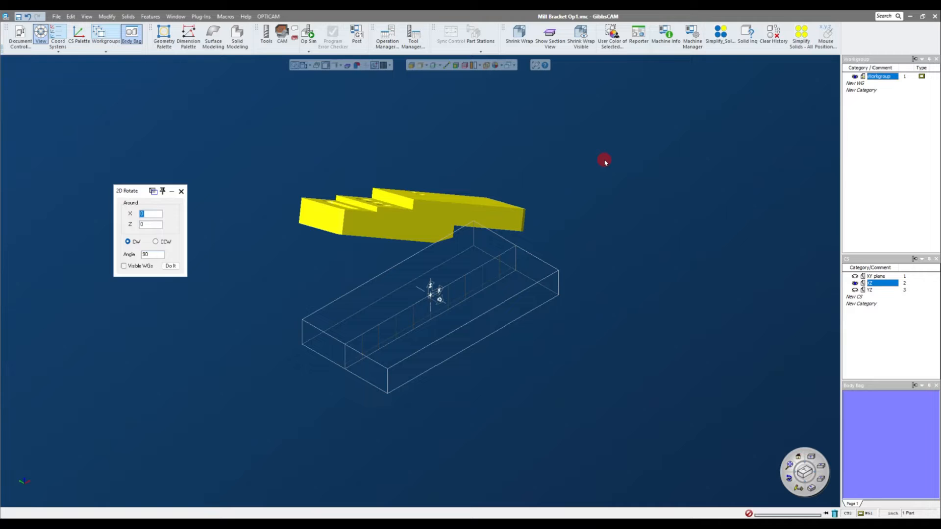
{"action": "left_click", "coordinate": [870, 290]}
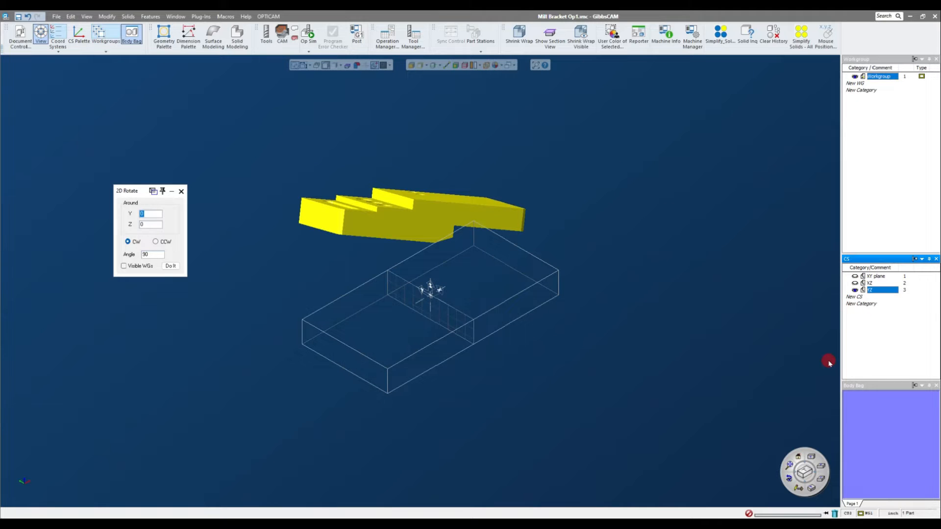
{"action": "left_click", "coordinate": [170, 266]}
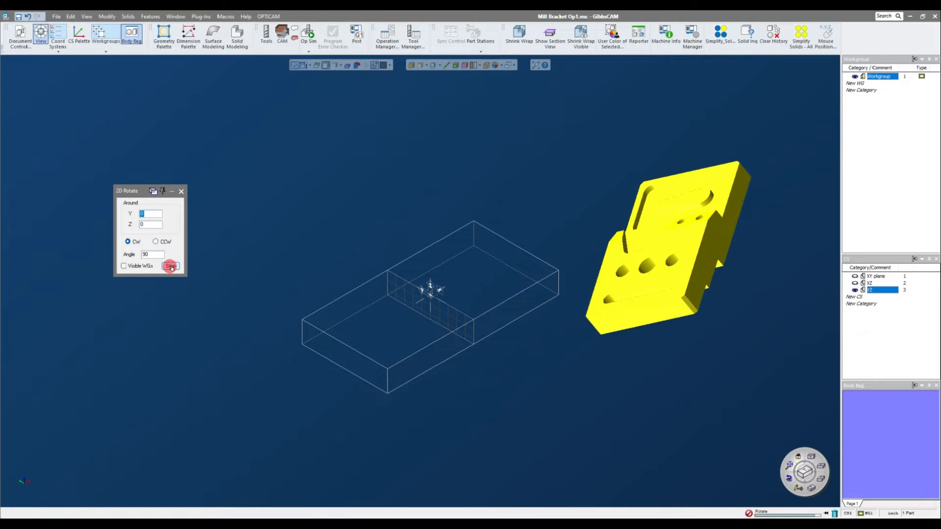
{"action": "left_click", "coordinate": [170, 266]}
{"action": "left_click", "coordinate": [171, 267]}
{"action": "left_click", "coordinate": [171, 266]}
Step: Reactivate the XY plane, rotate the bracket around X 0, Y 0 in 90° clockwise increments, and finish rotating with the solid deselected
{"action": "left_click", "coordinate": [866, 276]}
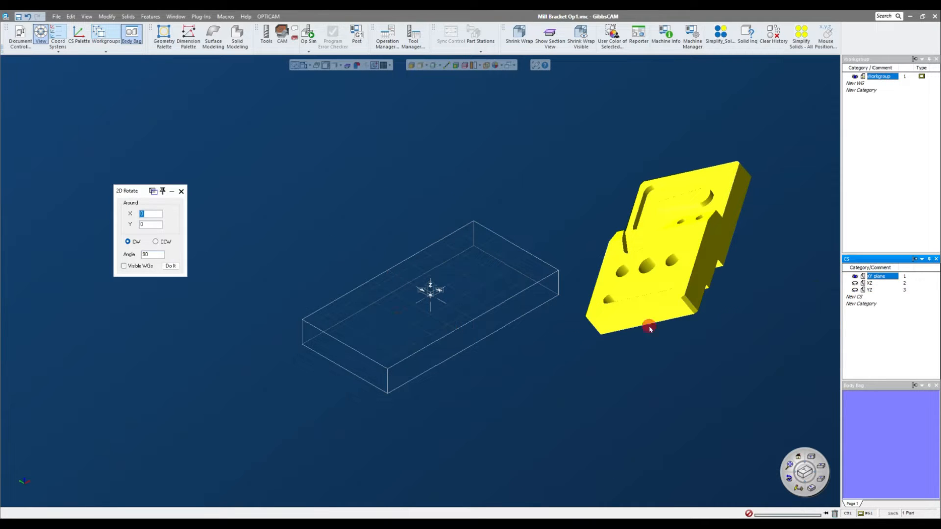
{"action": "left_click", "coordinate": [166, 269]}
{"action": "left_click", "coordinate": [166, 269]}
{"action": "left_click", "coordinate": [167, 269]}
{"action": "left_click", "coordinate": [169, 269]}
{"action": "left_click", "coordinate": [168, 269]}
{"action": "left_click", "coordinate": [169, 269]}
{"action": "left_click", "coordinate": [168, 269]}
{"action": "left_click", "coordinate": [169, 268]}
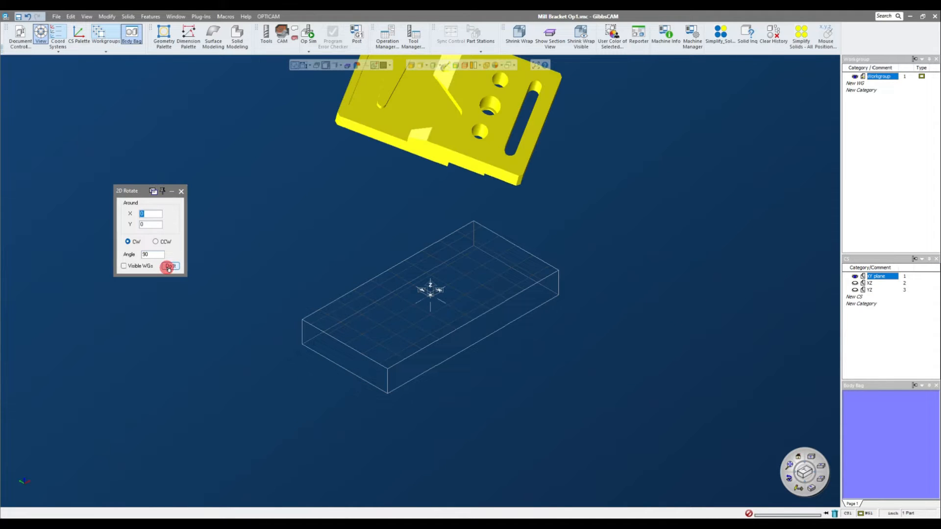
{"action": "left_click", "coordinate": [183, 191]}
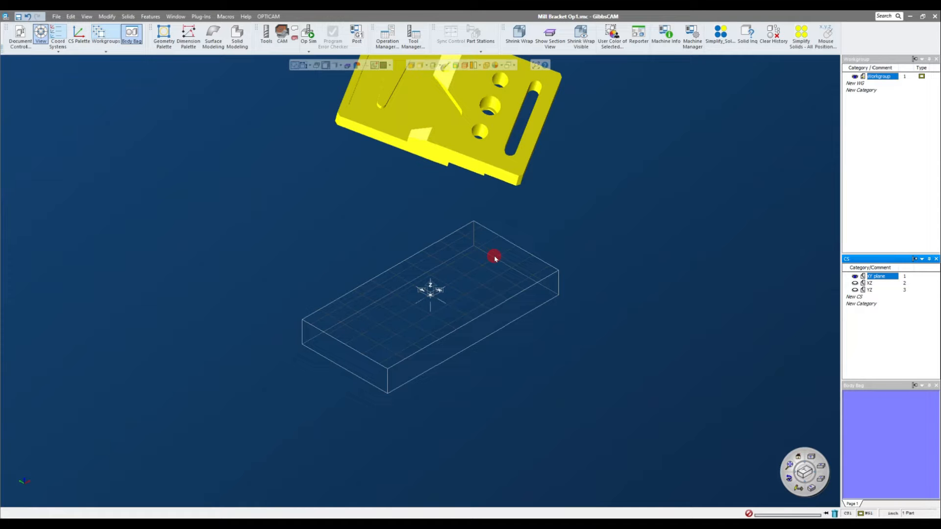
{"action": "left_click", "coordinate": [647, 286]}
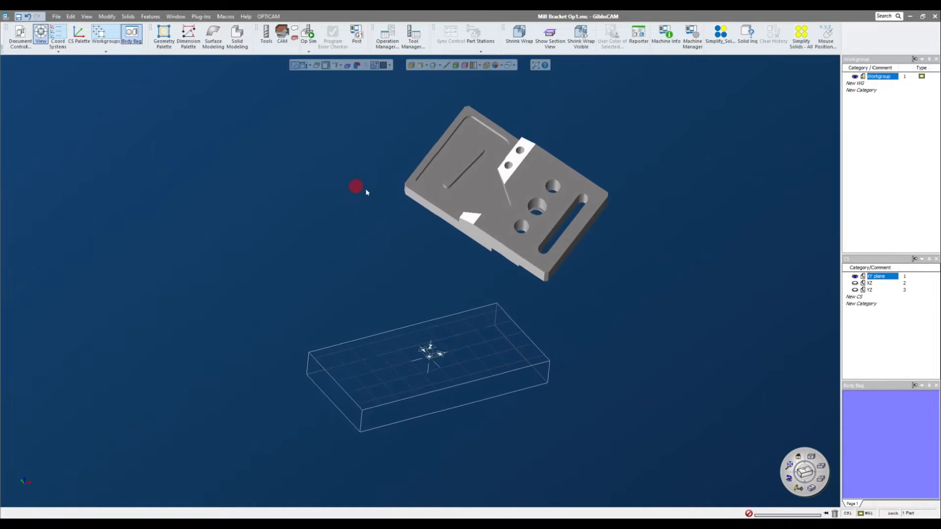
Step: Select and deselect the whole bracket solid twice
{"action": "left_click", "coordinate": [457, 191]}
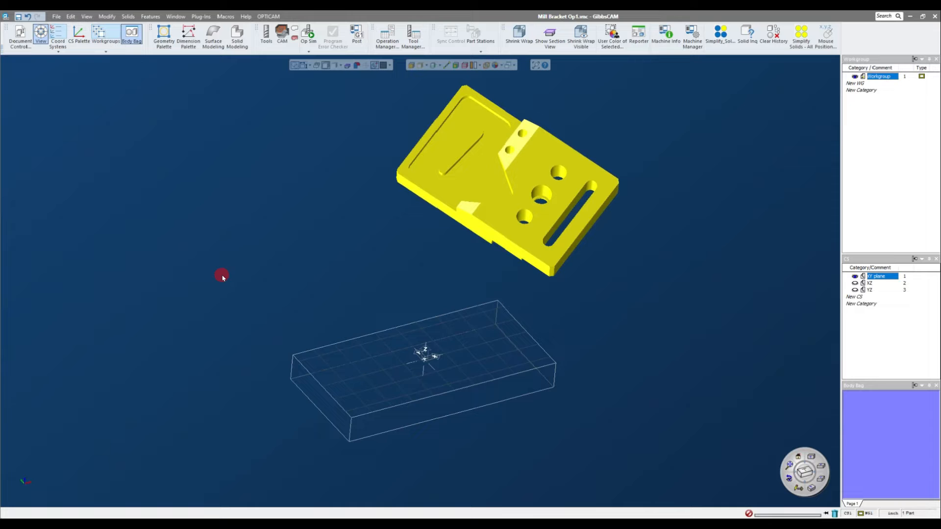
{"action": "left_click", "coordinate": [740, 192]}
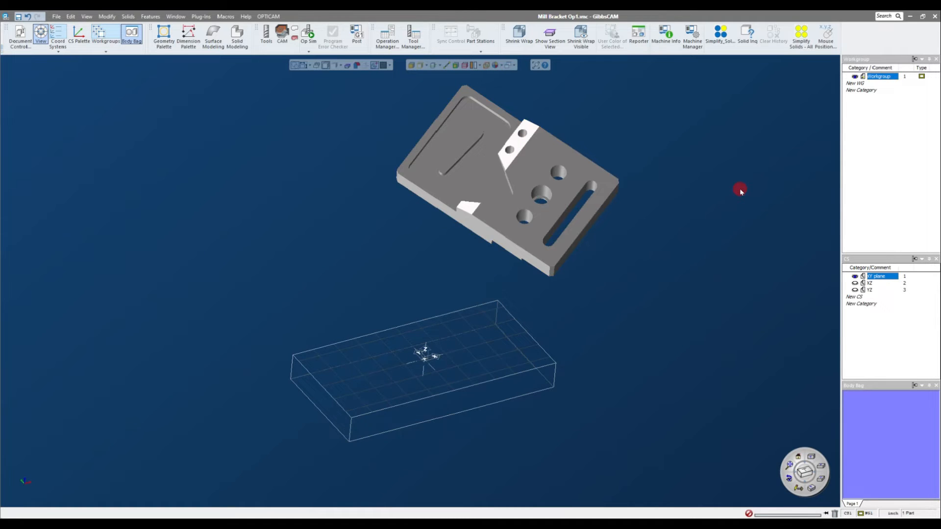
{"action": "left_click", "coordinate": [475, 212]}
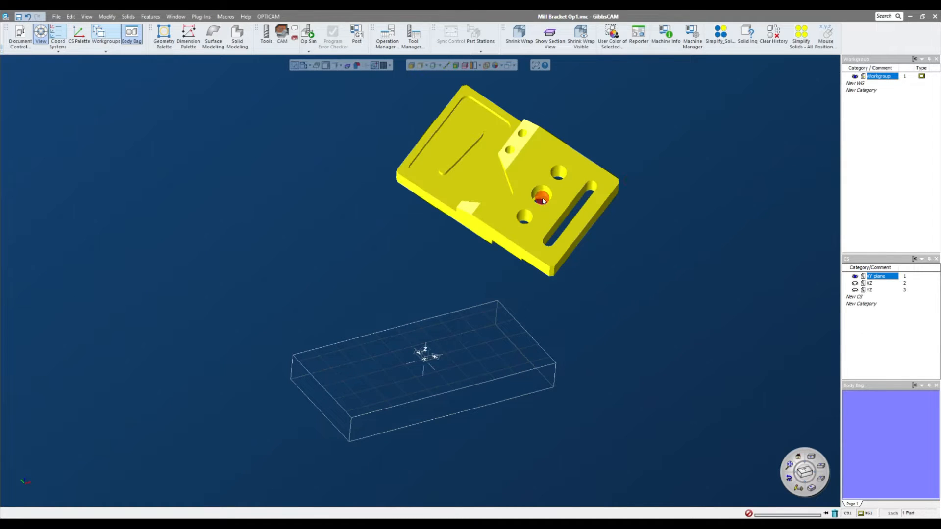
{"action": "left_click", "coordinate": [728, 160]}
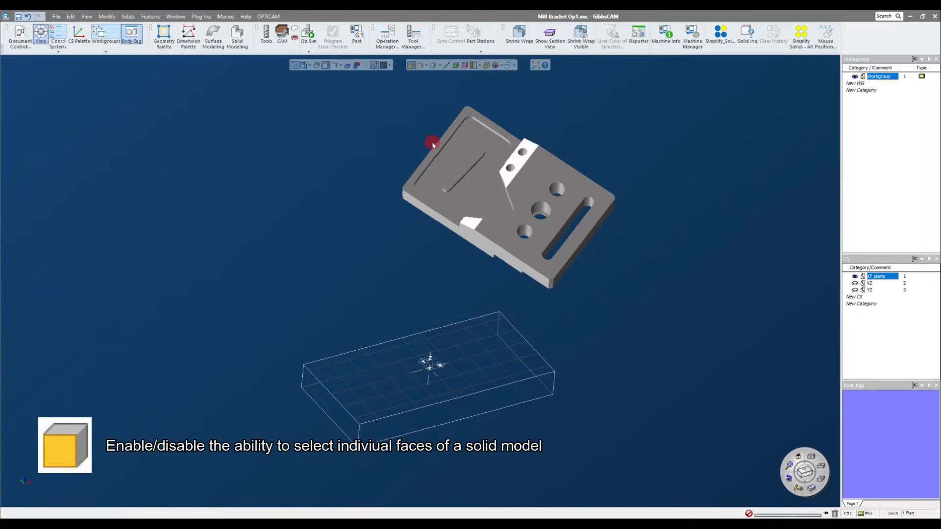
Step: Select individual bracket faces one at a time, including the pocket floor, the main face around the slot and a hole wall
{"action": "scroll", "coordinate": [433, 144], "scroll_direction": "up", "scroll_amount": 5}
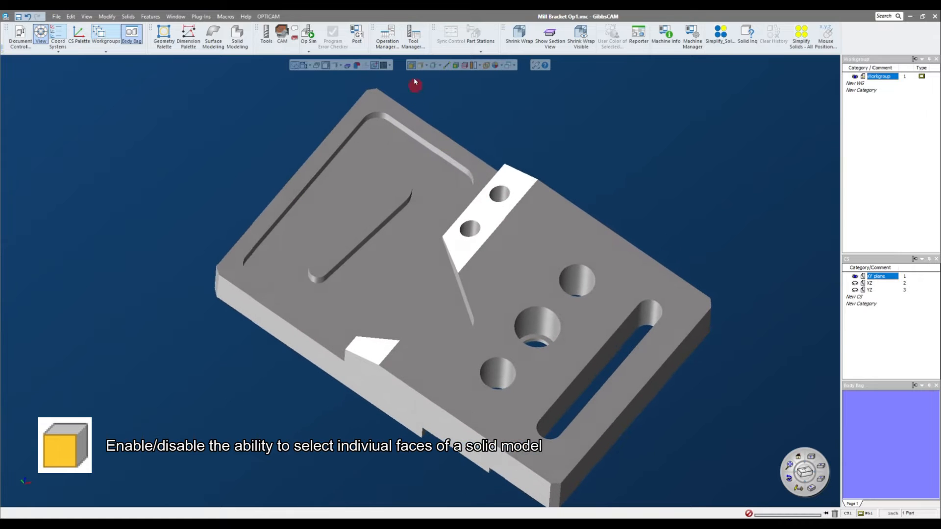
{"action": "left_click", "coordinate": [386, 142]}
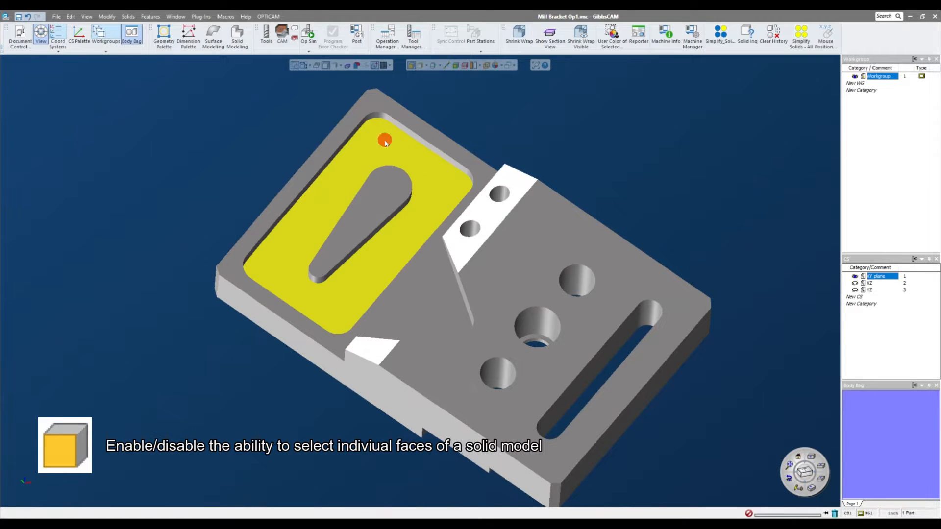
{"action": "left_click", "coordinate": [526, 206]}
{"action": "left_click", "coordinate": [580, 237]}
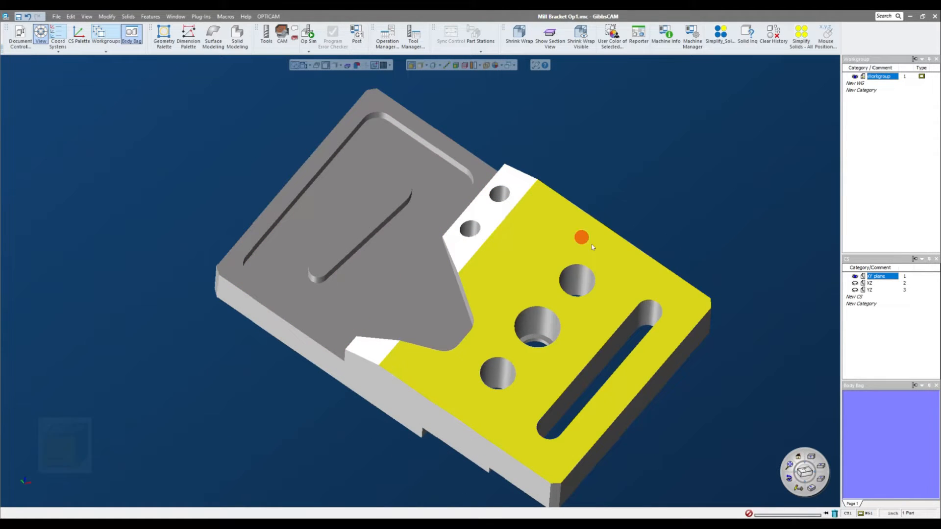
{"action": "left_click", "coordinate": [583, 280]}
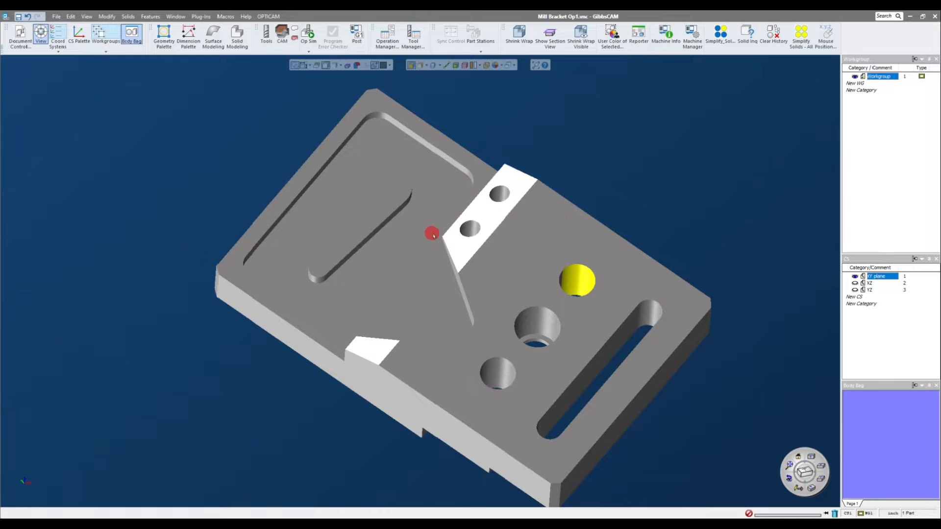
Step: Add the two angled faces, main face, centre bore, slot wall and tapered recess floor to the face selection, and clear it
{"action": "left_click", "coordinate": [462, 249], "text": "shift"}
{"action": "left_click", "coordinate": [506, 255], "text": "shift"}
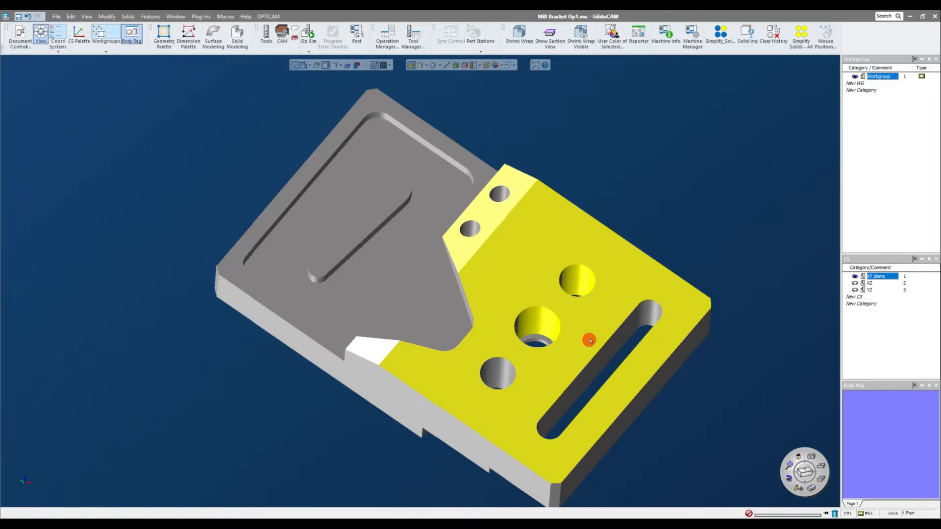
{"action": "left_click", "coordinate": [640, 315], "text": "shift"}
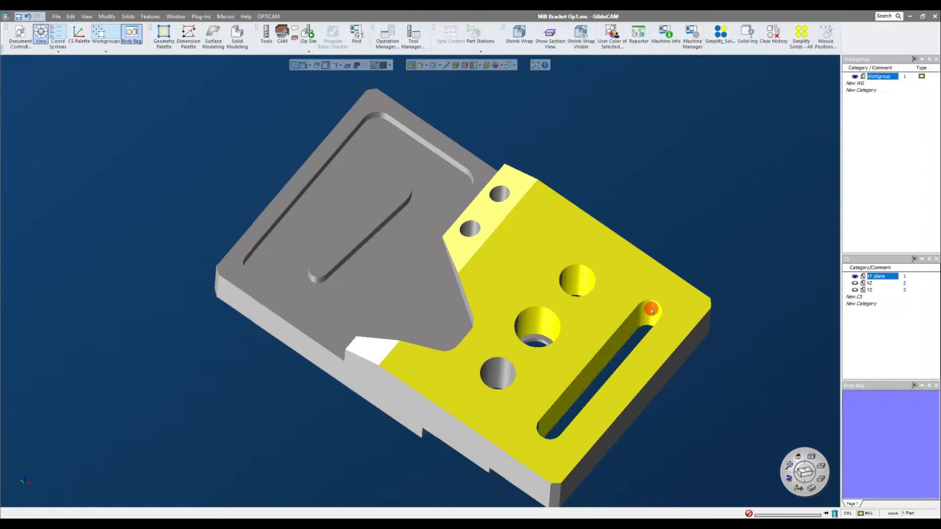
{"action": "left_click", "coordinate": [377, 361], "text": "shift"}
{"action": "left_click", "coordinate": [423, 318], "text": "shift"}
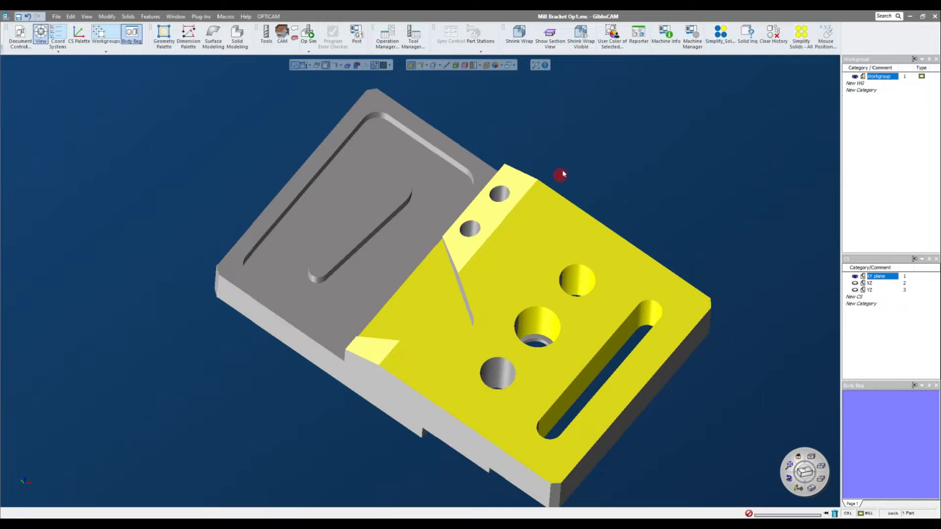
{"action": "left_click", "coordinate": [674, 134]}
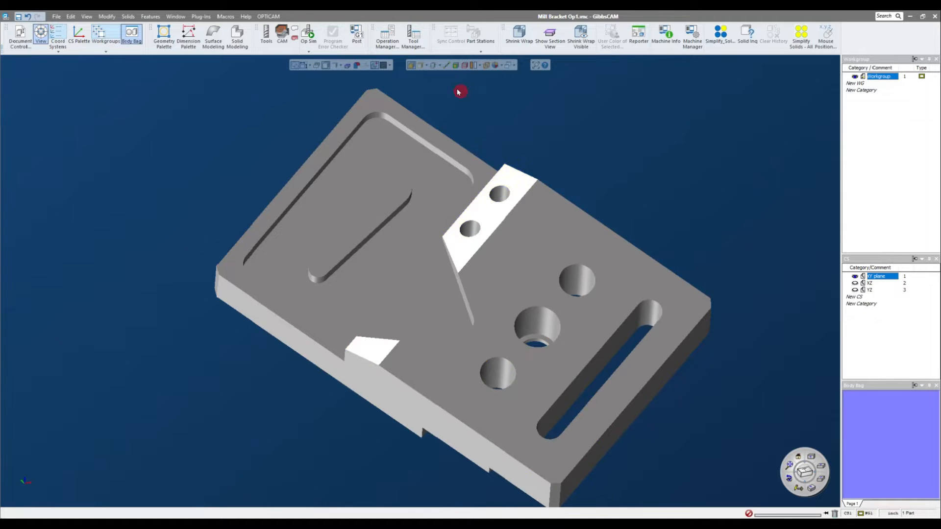
Step: Select the bracket's main face around the slot and align it to the XY plane coordinate system
{"action": "scroll", "coordinate": [638, 252], "scroll_direction": "down", "scroll_amount": 2}
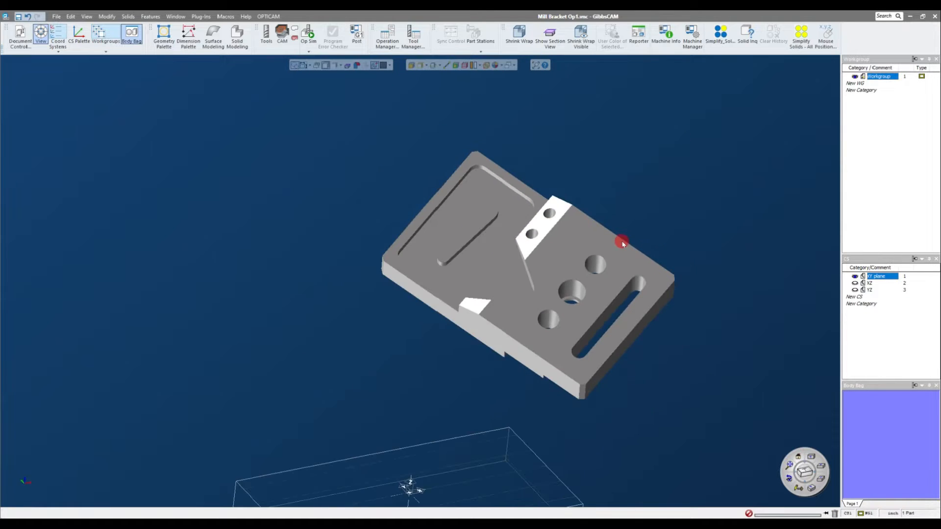
{"action": "left_click", "coordinate": [588, 248]}
{"action": "left_click", "coordinate": [586, 247]}
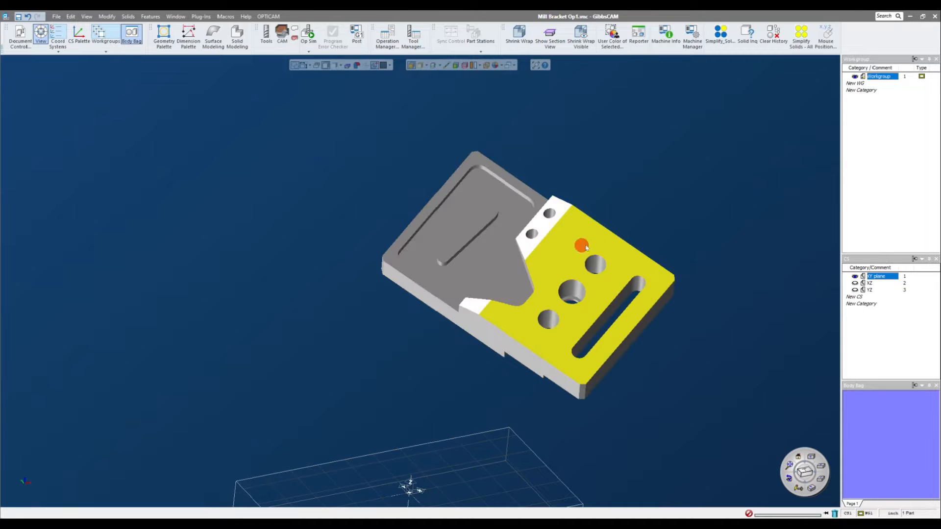
{"action": "scroll", "coordinate": [681, 207], "scroll_direction": "down", "scroll_amount": 2}
{"action": "middle_click_drag", "start_coordinate": [680, 207], "coordinate": [659, 205]}
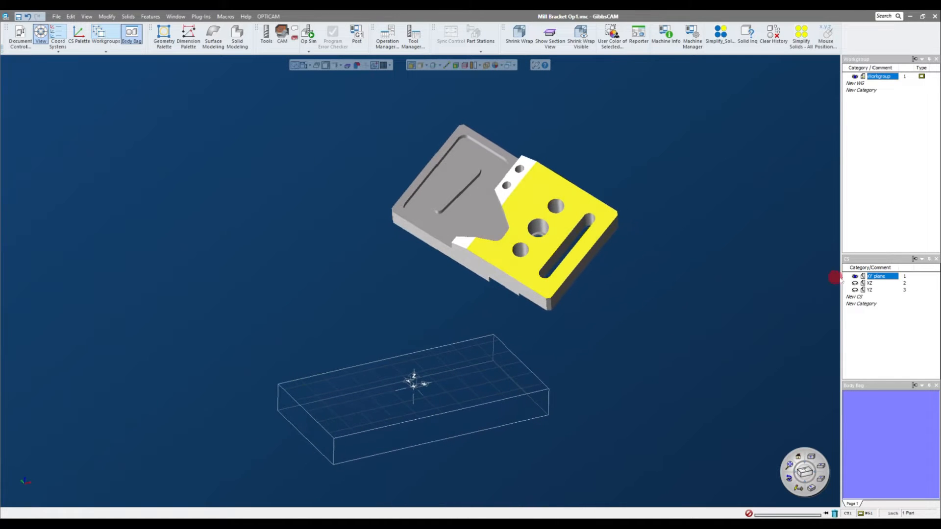
{"action": "right_click", "coordinate": [540, 198]}
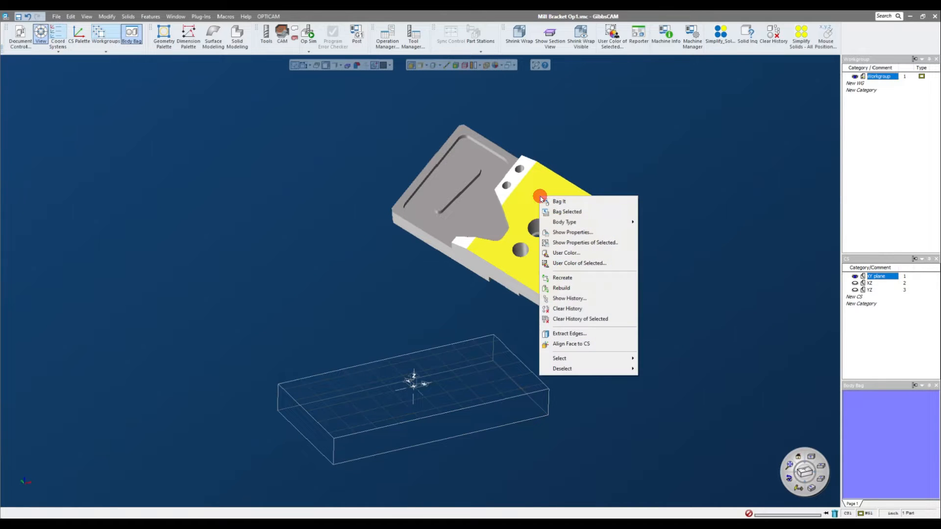
{"action": "left_click", "coordinate": [566, 344]}
{"action": "scroll", "coordinate": [370, 405], "scroll_direction": "up", "scroll_amount": 4}
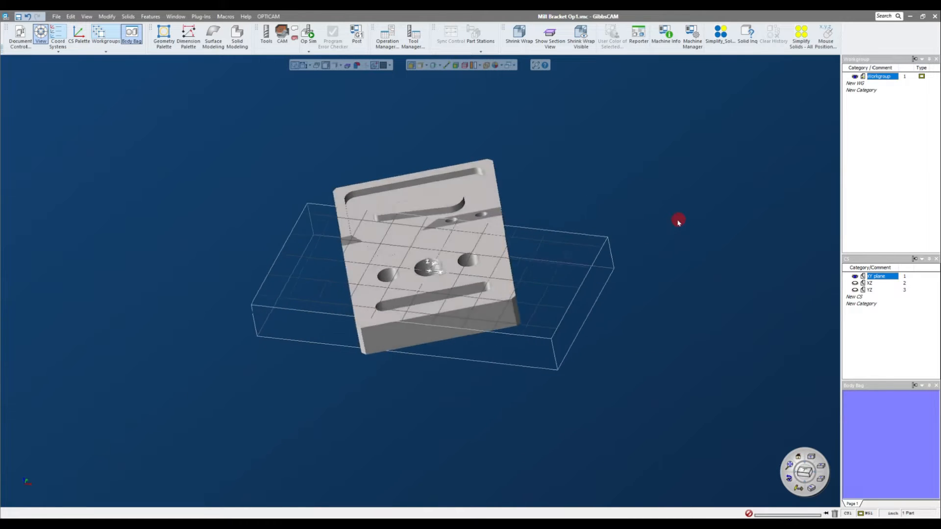
Step: Align the bracket's long stepped side face to the XZ coordinate system, and make the XY plane active again
{"action": "left_click", "coordinate": [496, 286]}
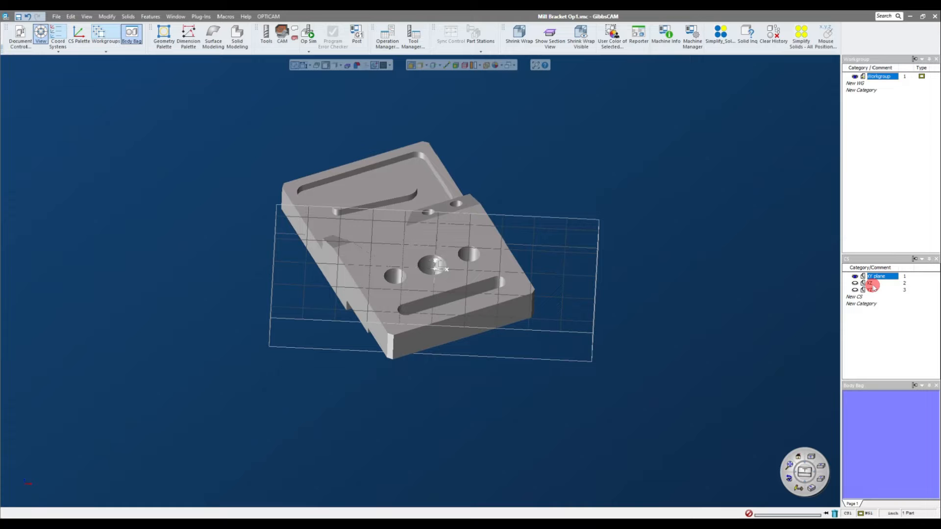
{"action": "left_click", "coordinate": [747, 293]}
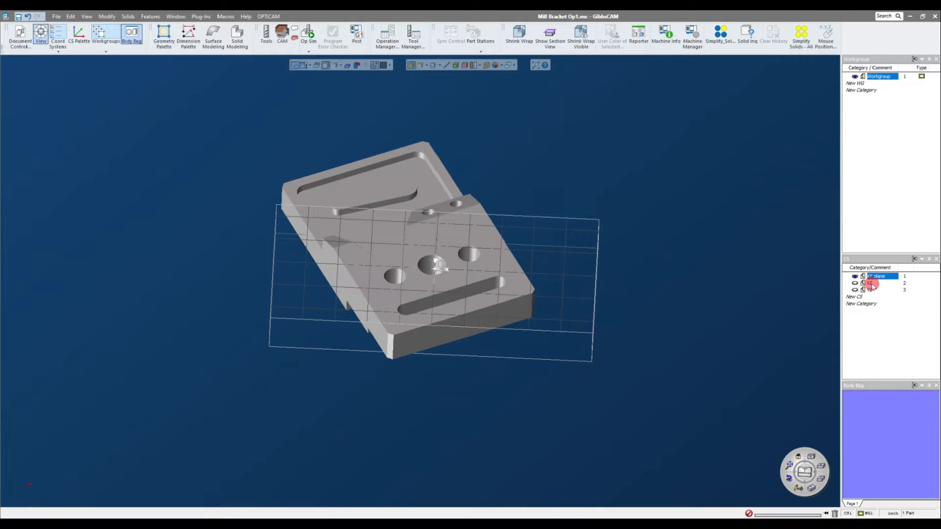
{"action": "left_click", "coordinate": [865, 283]}
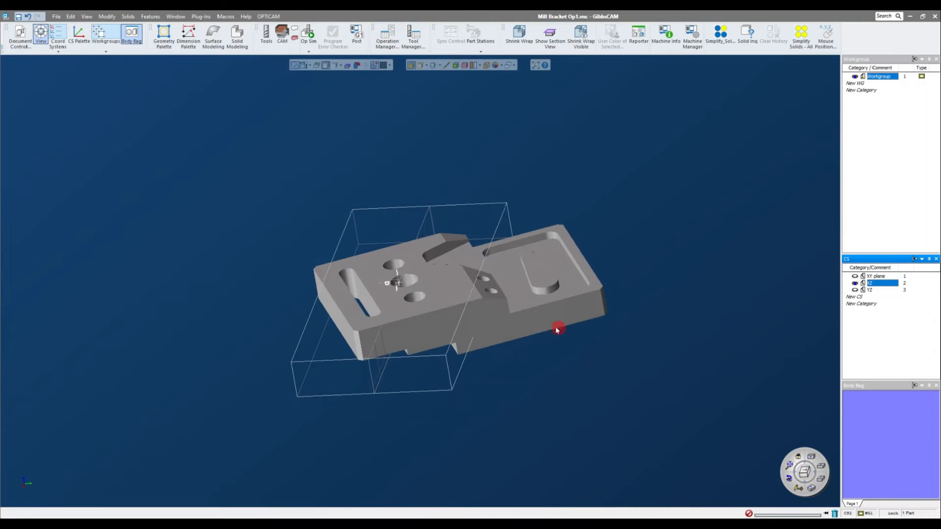
{"action": "left_click", "coordinate": [521, 326]}
{"action": "right_click", "coordinate": [521, 327]}
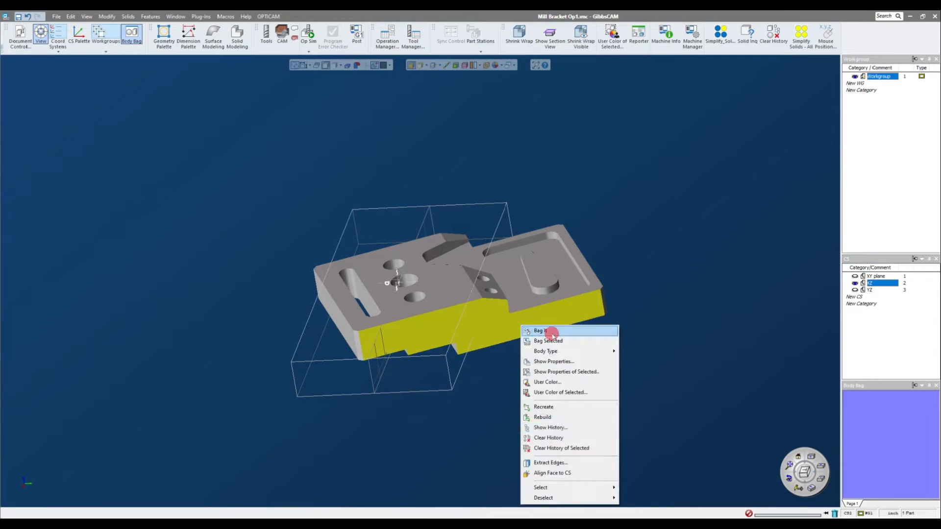
{"action": "left_click", "coordinate": [562, 474]}
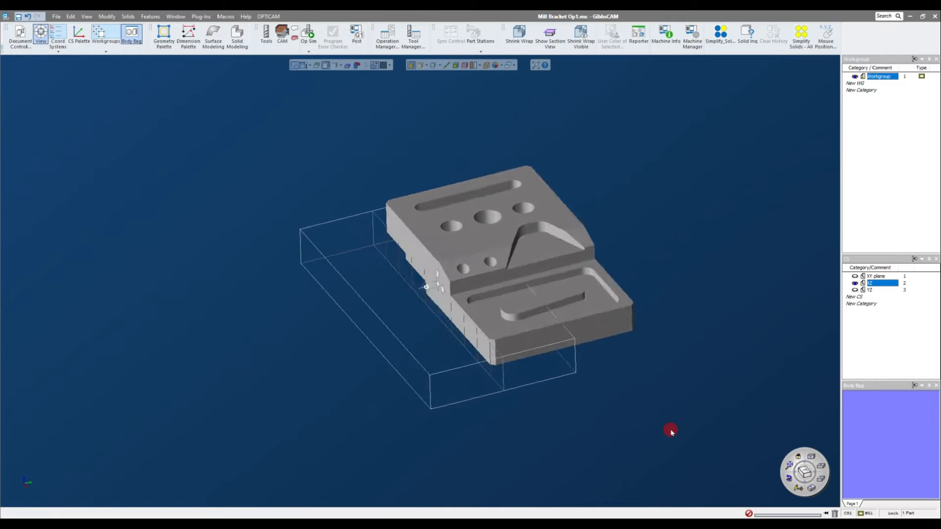
{"action": "left_click", "coordinate": [876, 276]}
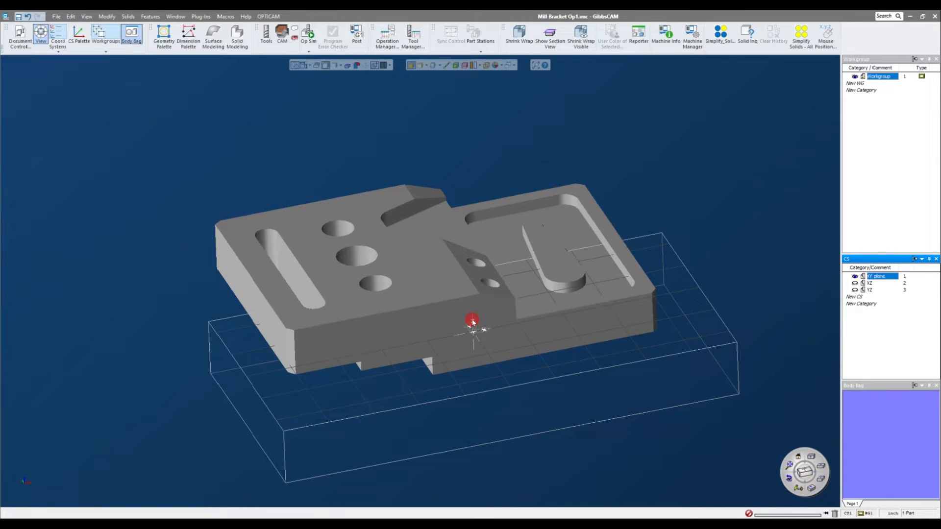
{"action": "left_click", "coordinate": [734, 190]}
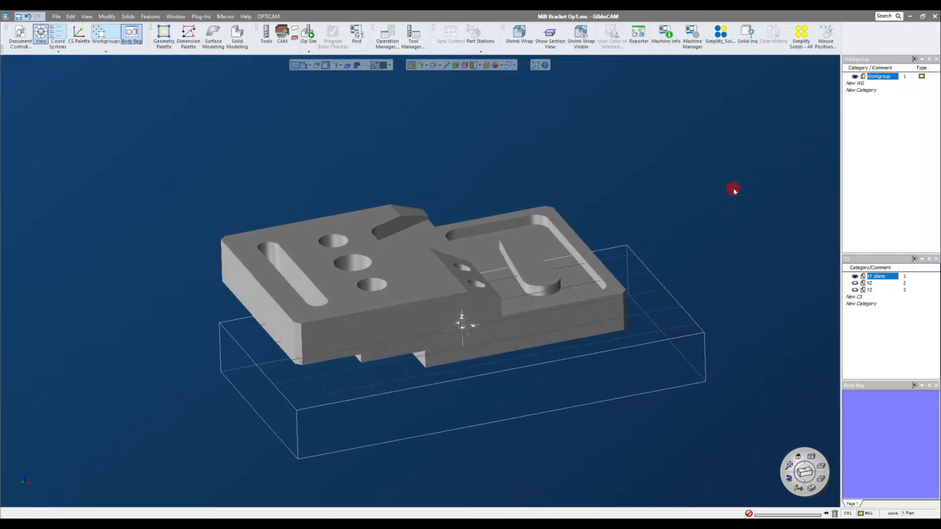
Step: With XZ active, align the bracket's long stepped side face to the coordinate system again to turn the bracket upside down
{"action": "left_click", "coordinate": [468, 297]}
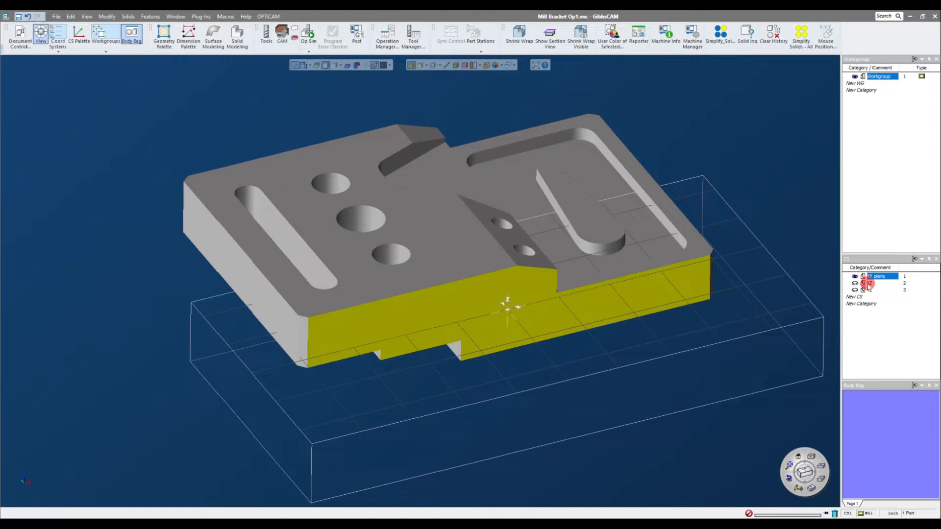
{"action": "left_click", "coordinate": [868, 283]}
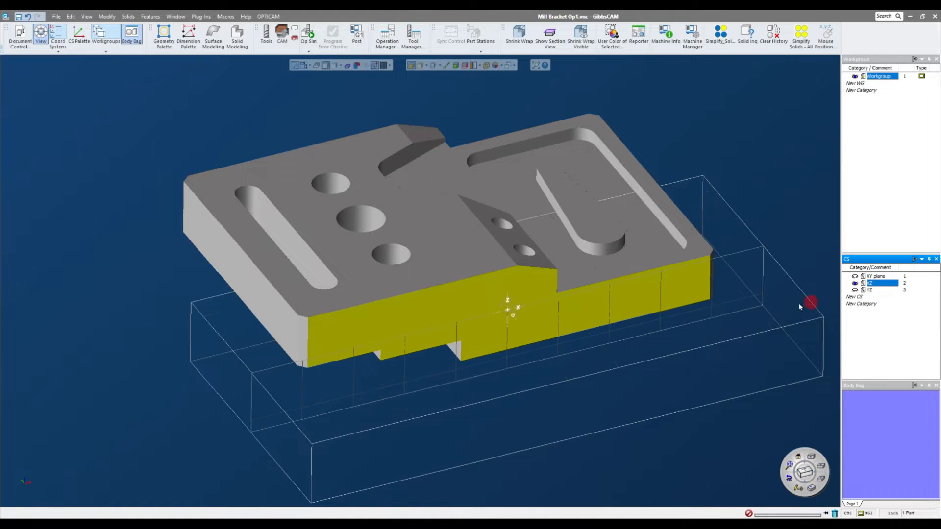
{"action": "right_click", "coordinate": [493, 300]}
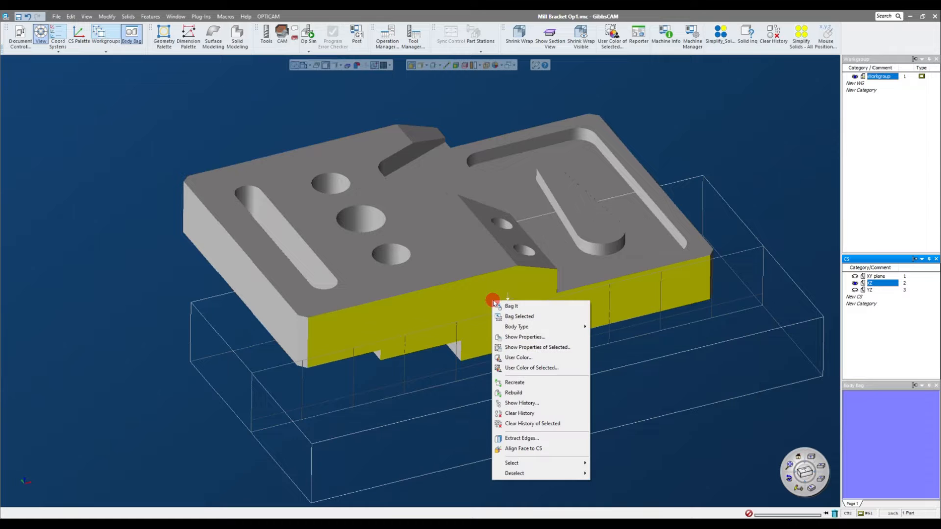
{"action": "left_click", "coordinate": [521, 449]}
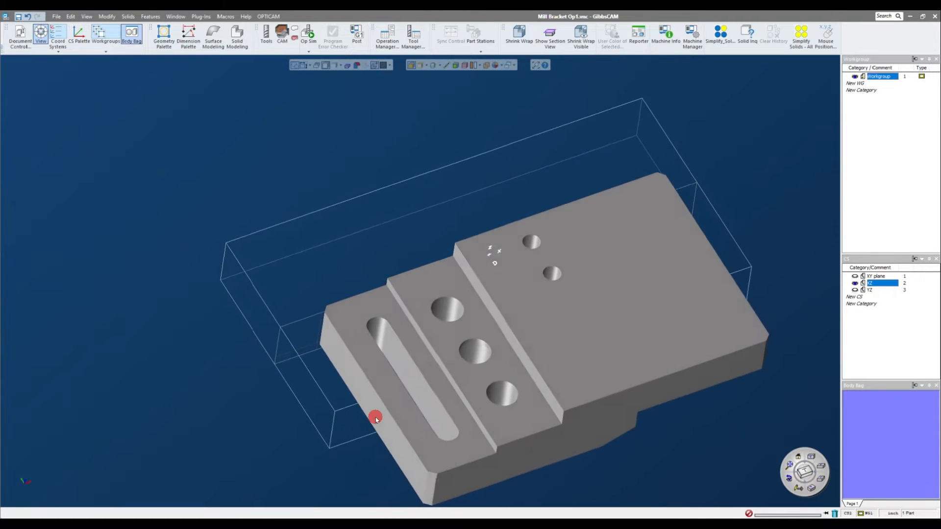
Step: Flip the bracket back upright by realigning its long stepped side face to XZ, and reactivate the XY plane
{"action": "left_click", "coordinate": [361, 273]}
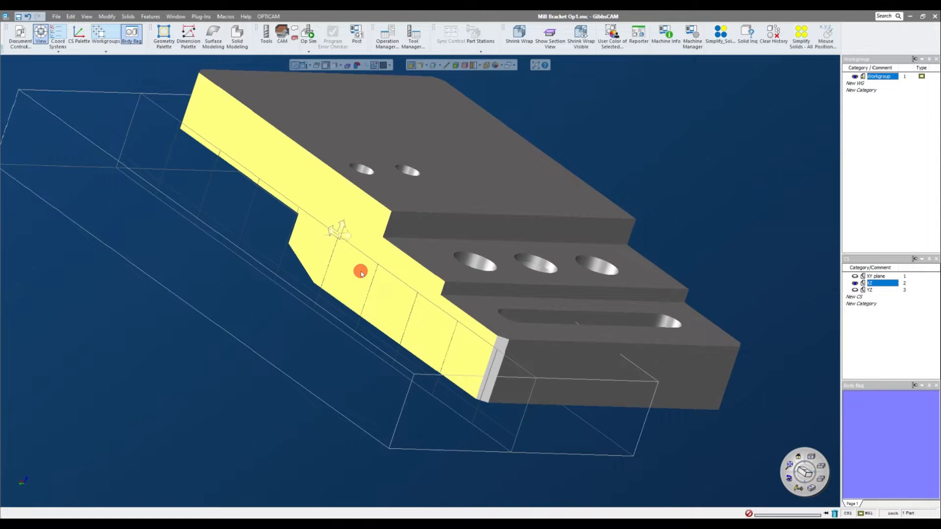
{"action": "right_click", "coordinate": [361, 273]}
{"action": "left_click", "coordinate": [397, 419]}
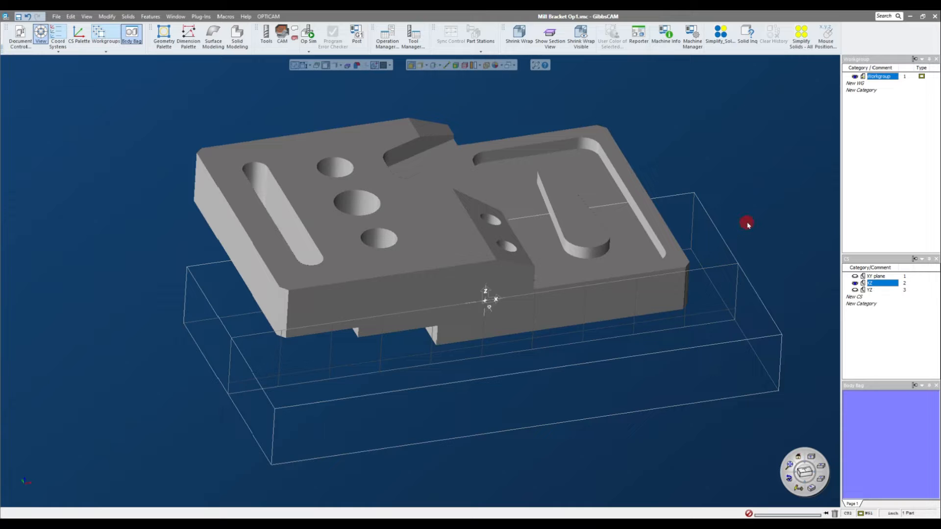
{"action": "left_click", "coordinate": [878, 277]}
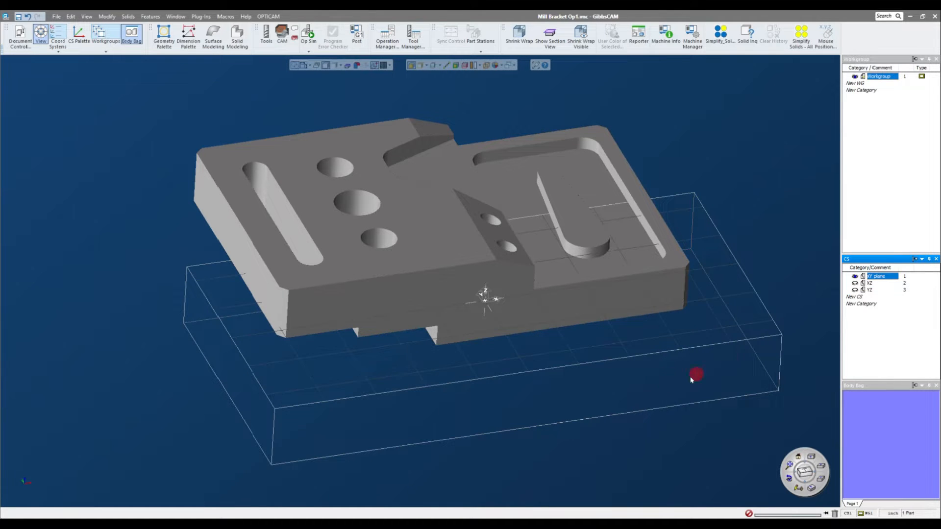
{"action": "middle_click_drag", "start_coordinate": [734, 209], "coordinate": [110, 167]}
{"action": "key", "text": "ctrl+i"}
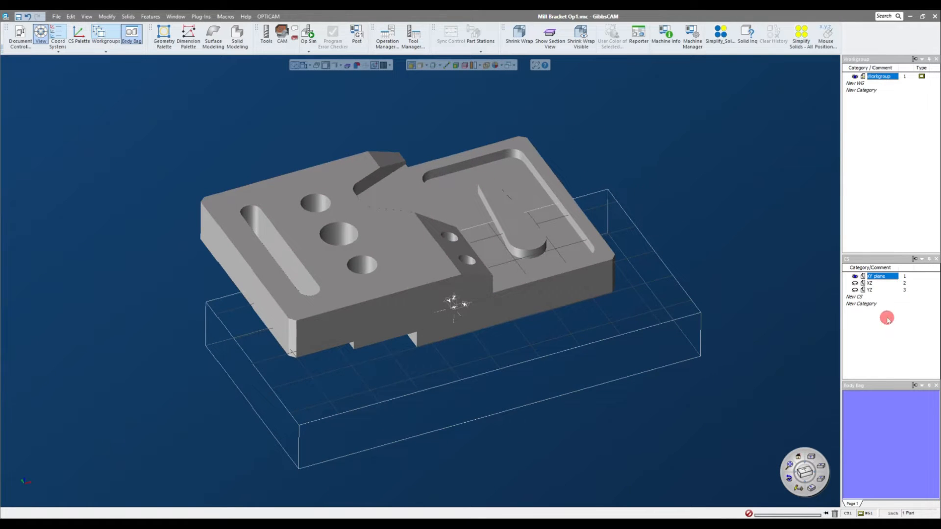
Step: Remove the YZ and XZ coordinate systems, keeping only the XY plane
{"action": "left_click", "coordinate": [866, 290]}
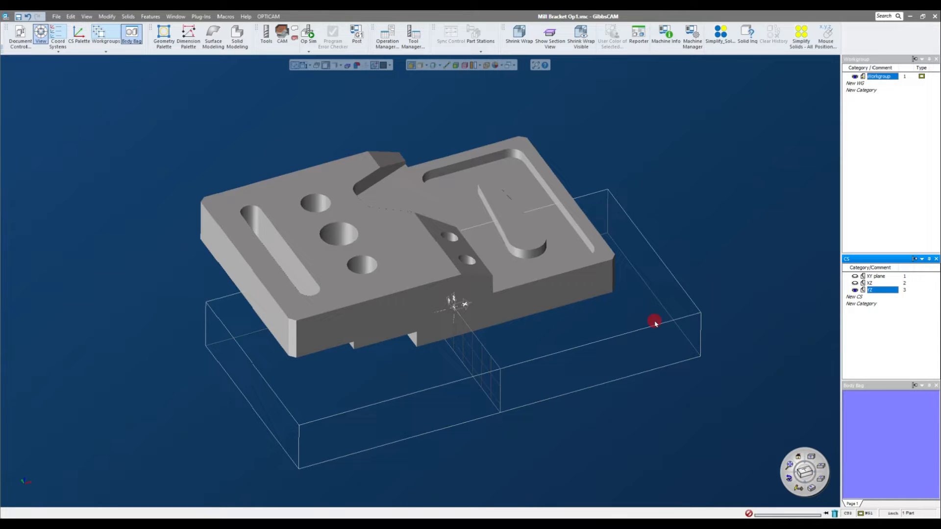
{"action": "key", "text": "ctrl+z"}
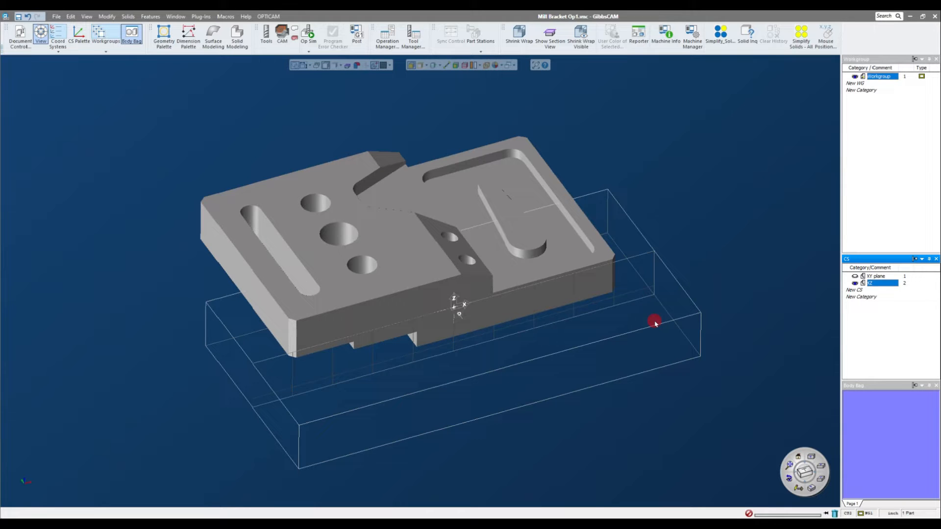
{"action": "key", "text": "ctrl+z"}
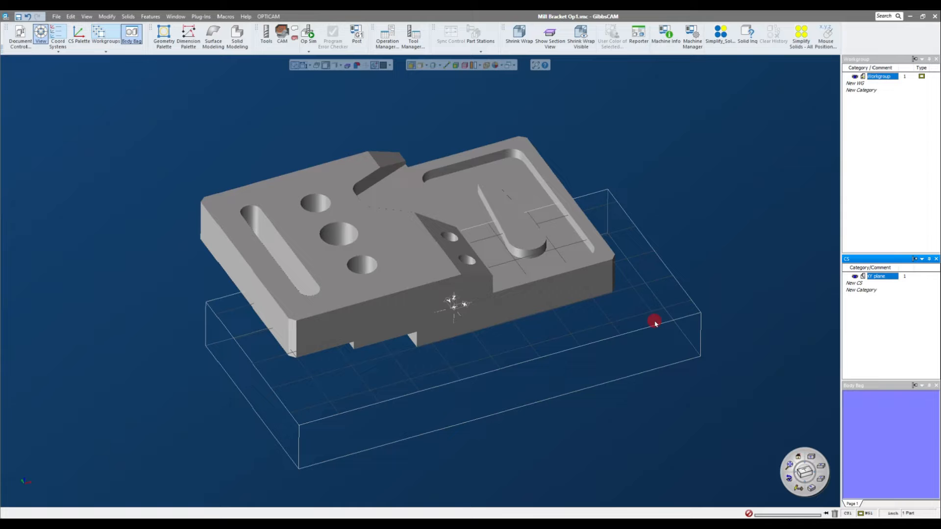
Step: Check the stock size in the document settings, and shrink-wrap the stock around the bracket
{"action": "middle_click_drag", "start_coordinate": [688, 237], "coordinate": [720, 242]}
{"action": "mouse_move", "coordinate": [140, 205]}
{"action": "middle_mouse_down"}
{"action": "mouse_move", "coordinate": [248, 252]}
{"action": "mouse_move", "coordinate": [269, 378]}
{"action": "mouse_move", "coordinate": [522, 392]}
{"action": "mouse_move", "coordinate": [252, 235]}
{"action": "mouse_move", "coordinate": [616, 233]}
{"action": "mouse_move", "coordinate": [672, 410]}
{"action": "mouse_move", "coordinate": [234, 392]}
{"action": "mouse_move", "coordinate": [197, 351]}
{"action": "middle_mouse_up"}
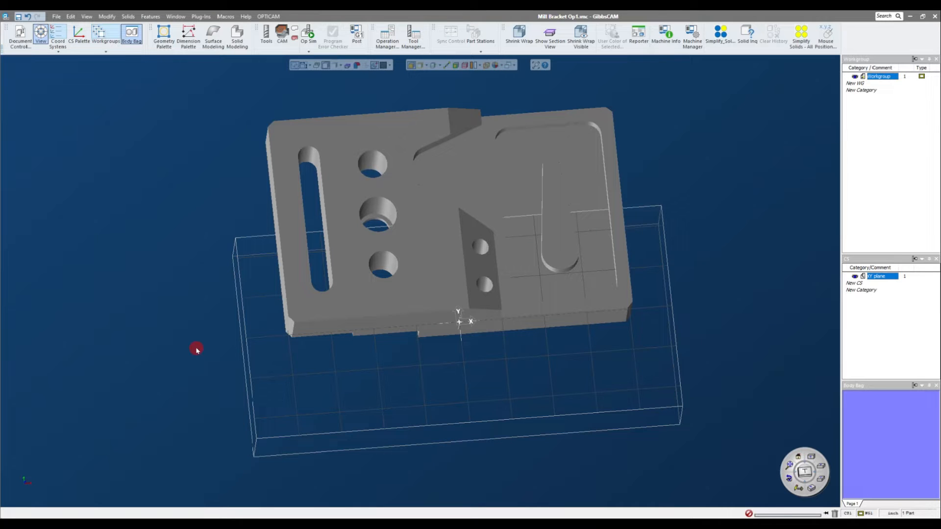
{"action": "left_click", "coordinate": [24, 34]}
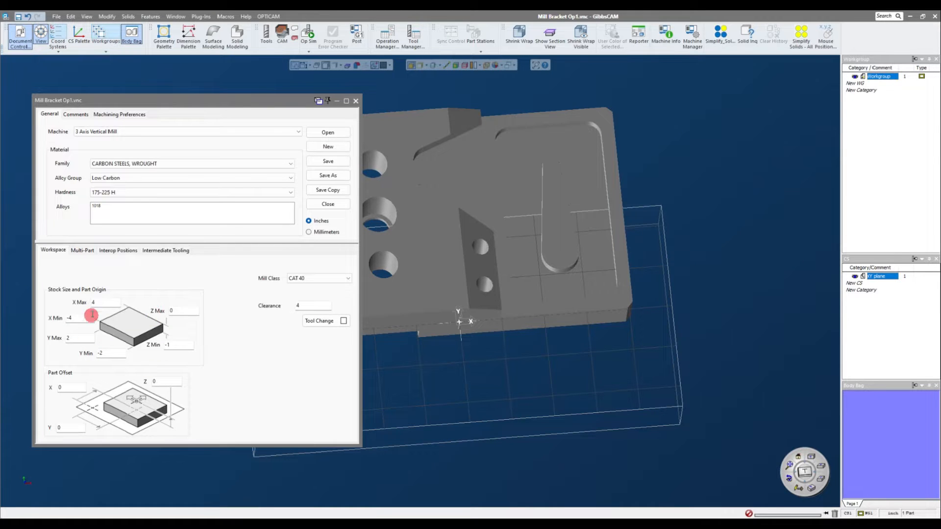
{"action": "left_click", "coordinate": [358, 101]}
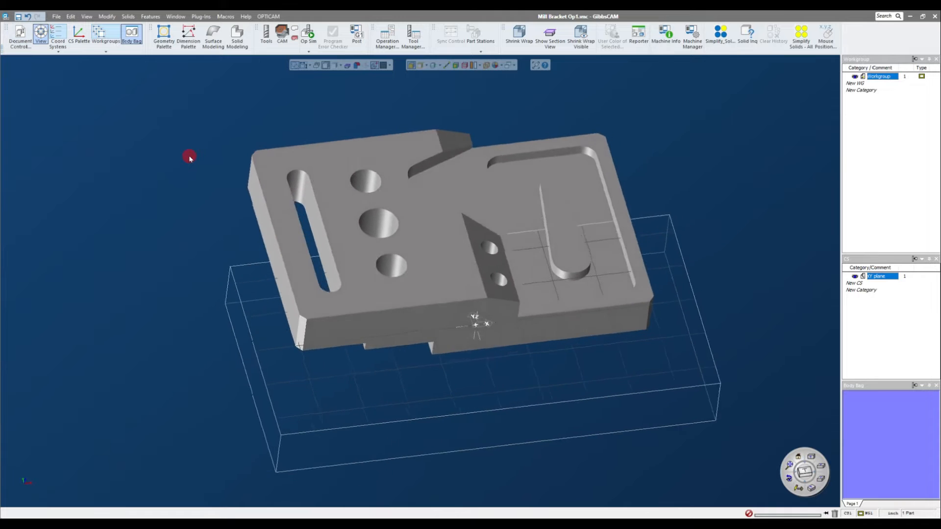
{"action": "left_click", "coordinate": [107, 16]}
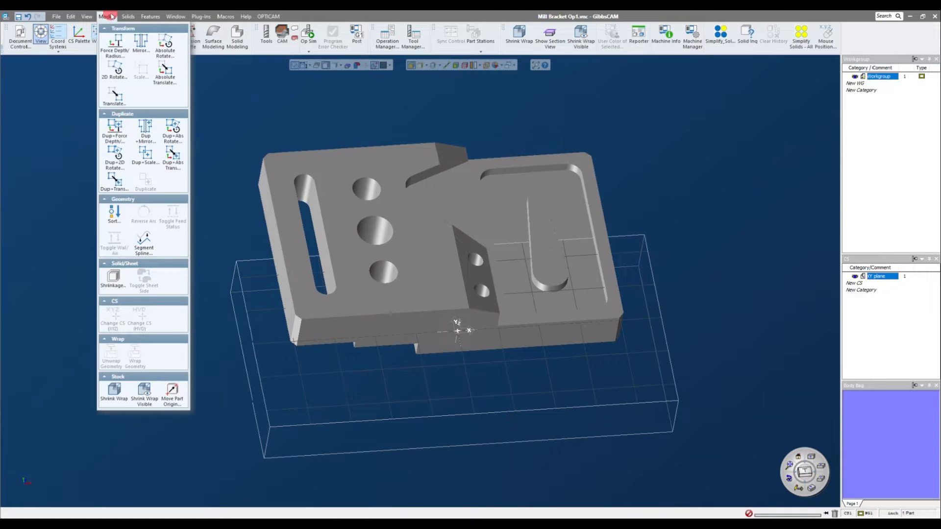
{"action": "left_click", "coordinate": [114, 398]}
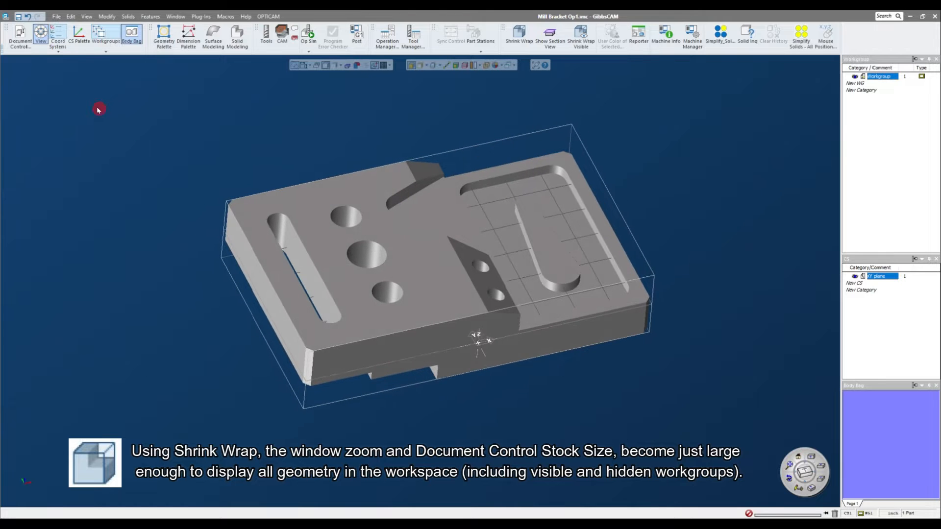
Step: Check the shrink-wrapped stock dimensions in the document settings and examine where the part origin sits on the bracket
{"action": "left_click", "coordinate": [20, 36]}
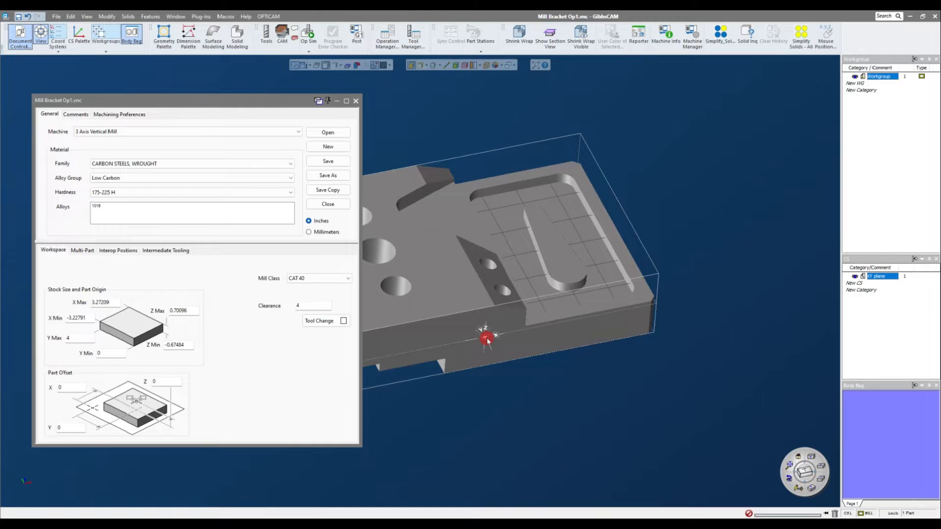
{"action": "left_click", "coordinate": [356, 100]}
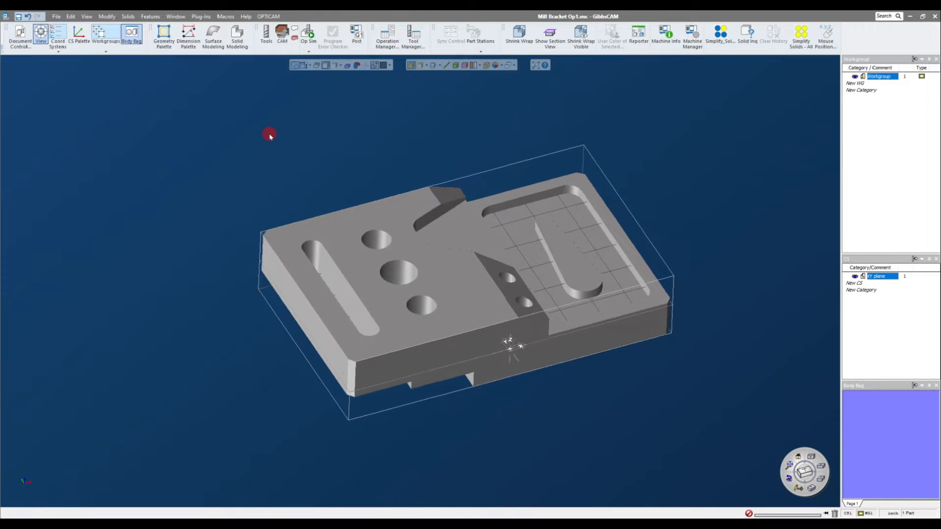
{"action": "middle_click_drag", "start_coordinate": [270, 136], "coordinate": [352, 213]}
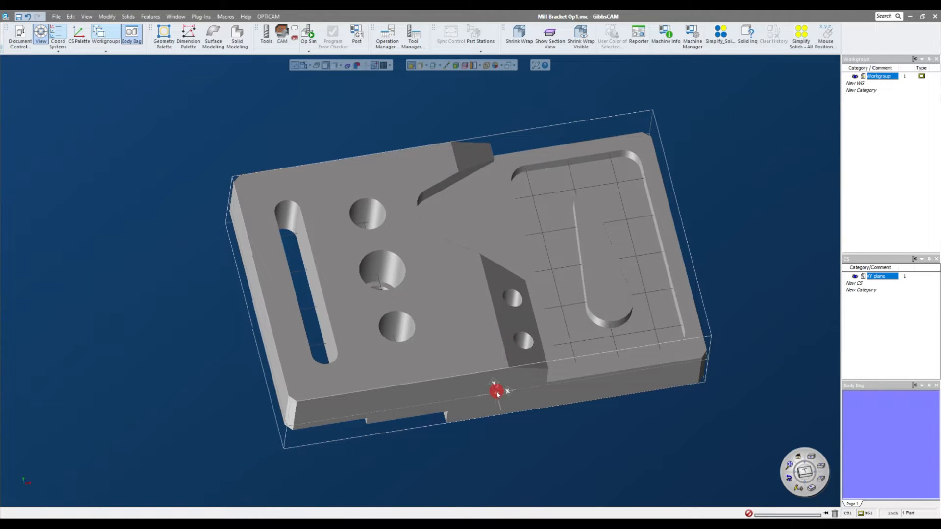
{"action": "mouse_move", "coordinate": [498, 395]}
{"action": "middle_mouse_down"}
{"action": "mouse_move", "coordinate": [326, 199]}
{"action": "mouse_move", "coordinate": [223, 193]}
{"action": "middle_mouse_up"}
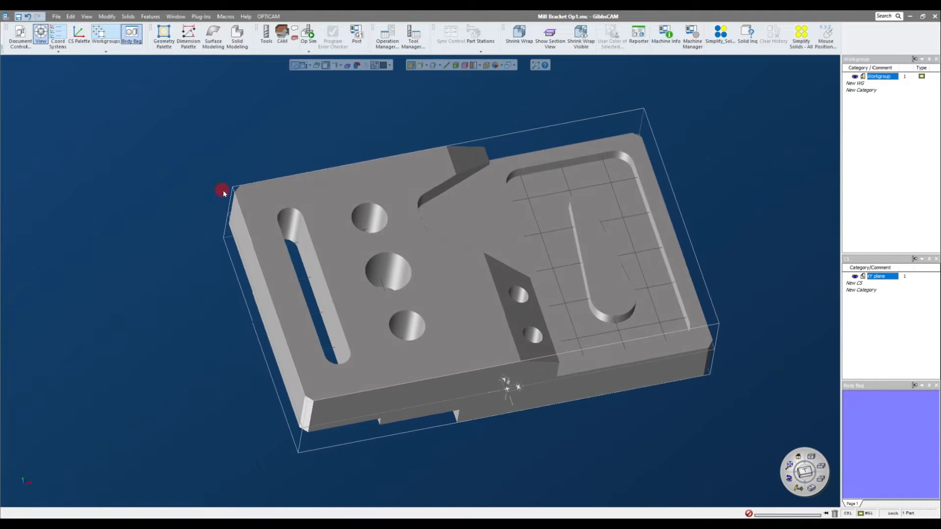
{"action": "middle_click_drag", "start_coordinate": [180, 171], "coordinate": [329, 195]}
{"action": "middle_click_drag", "start_coordinate": [325, 240], "coordinate": [199, 155]}
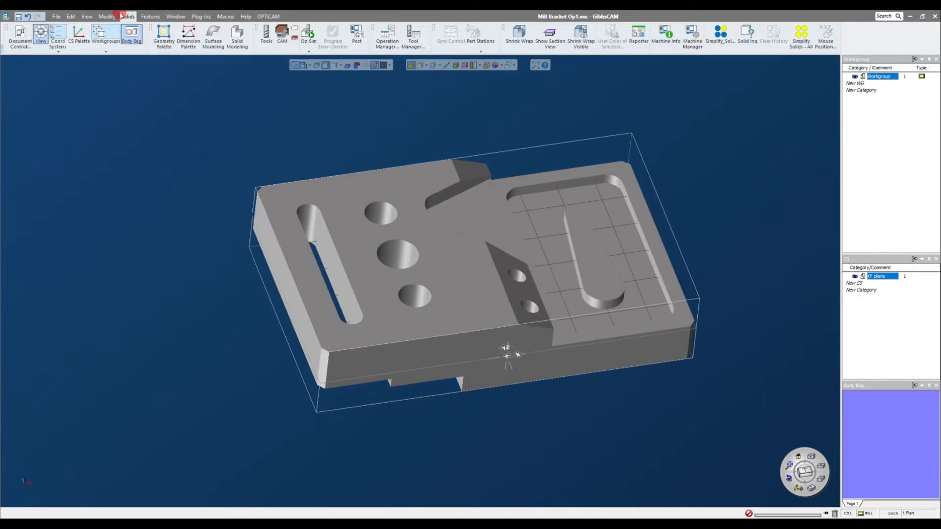
Step: Start the Move Part Origin command and examine the current origin against the stock box around the bracket
{"action": "left_click", "coordinate": [102, 16]}
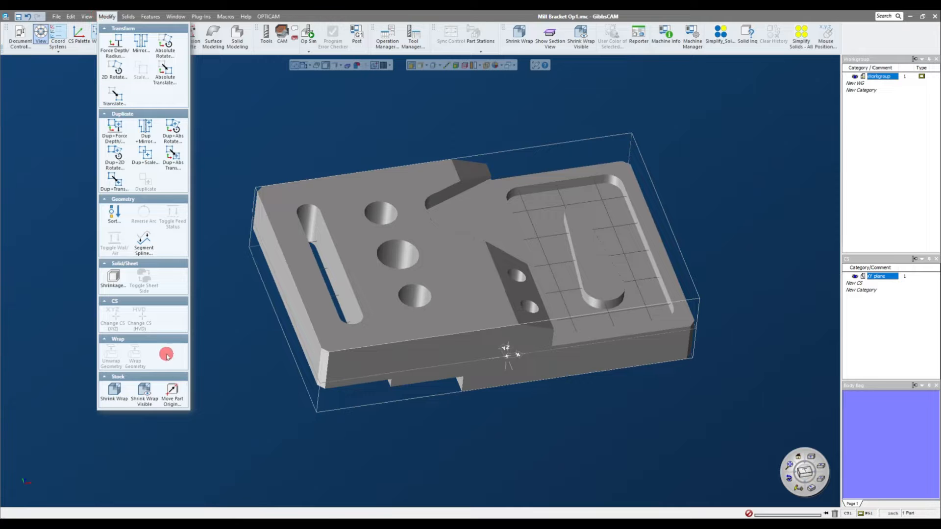
{"action": "left_click", "coordinate": [172, 394]}
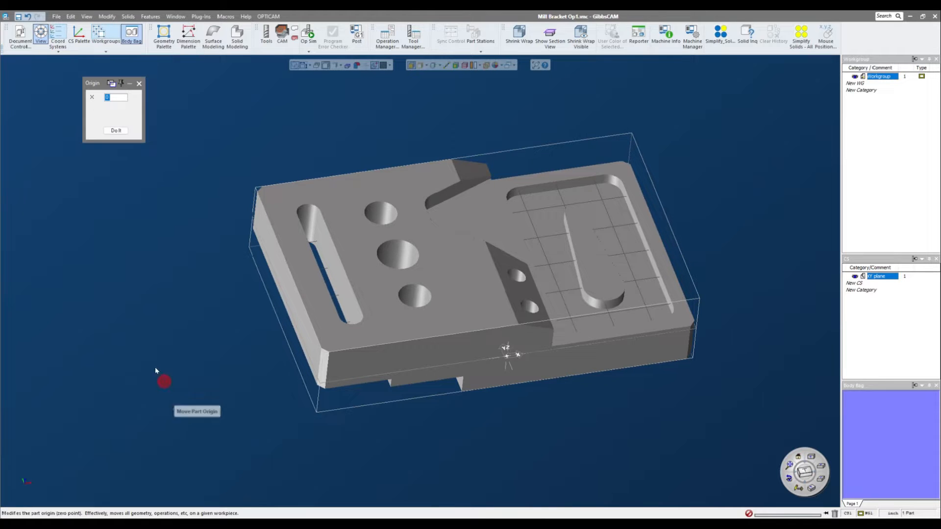
{"action": "middle_click_drag", "start_coordinate": [122, 210], "coordinate": [130, 161]}
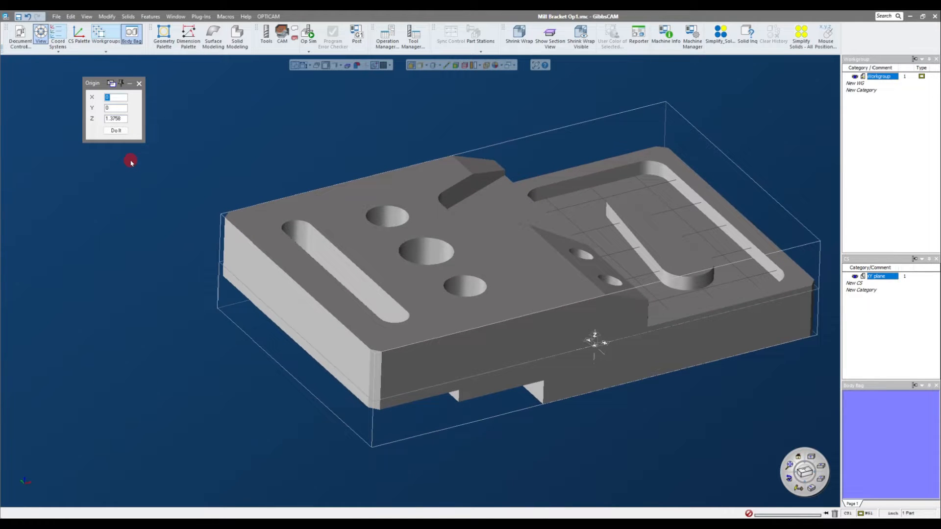
{"action": "left_click", "coordinate": [594, 343]}
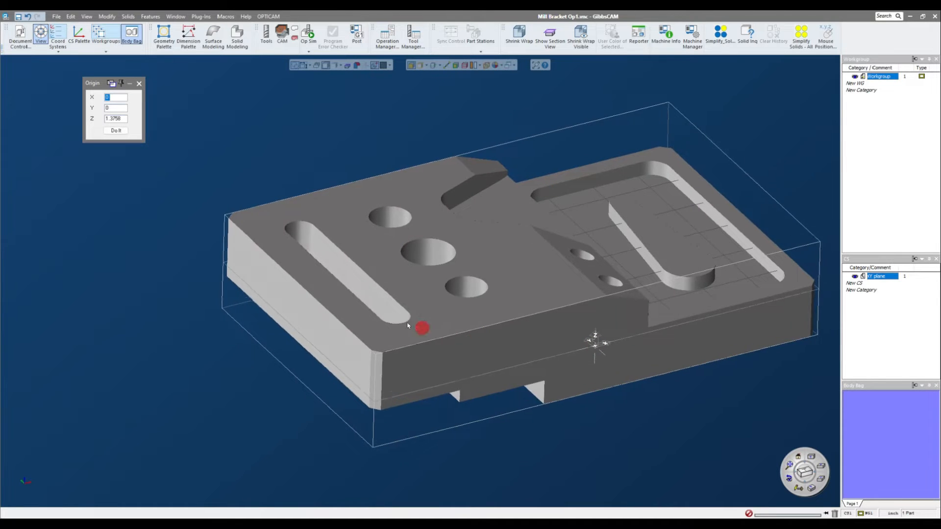
{"action": "scroll", "coordinate": [353, 282], "scroll_direction": "down", "scroll_amount": 1}
{"action": "left_click", "coordinate": [118, 98]}
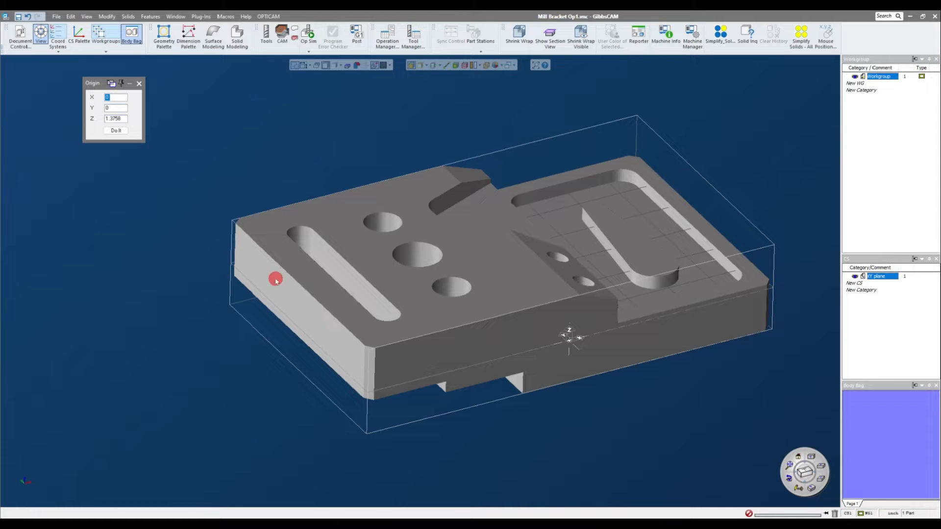
Step: Check the stock's X, Y and Z limits in the document settings while keeping the origin settings open
{"action": "scroll", "coordinate": [214, 206], "scroll_direction": "down", "scroll_amount": 1}
{"action": "left_click", "coordinate": [20, 37]}
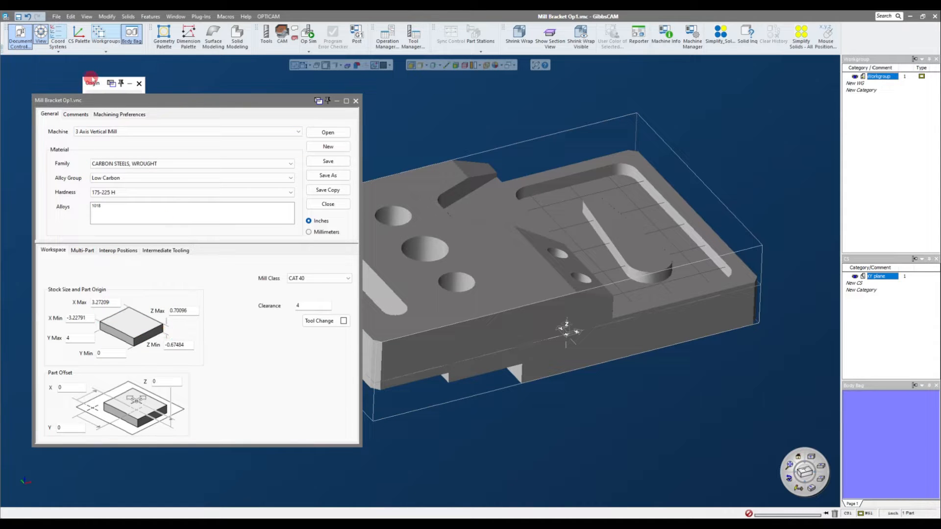
{"action": "left_click_drag", "start_coordinate": [95, 84], "coordinate": [400, 92]}
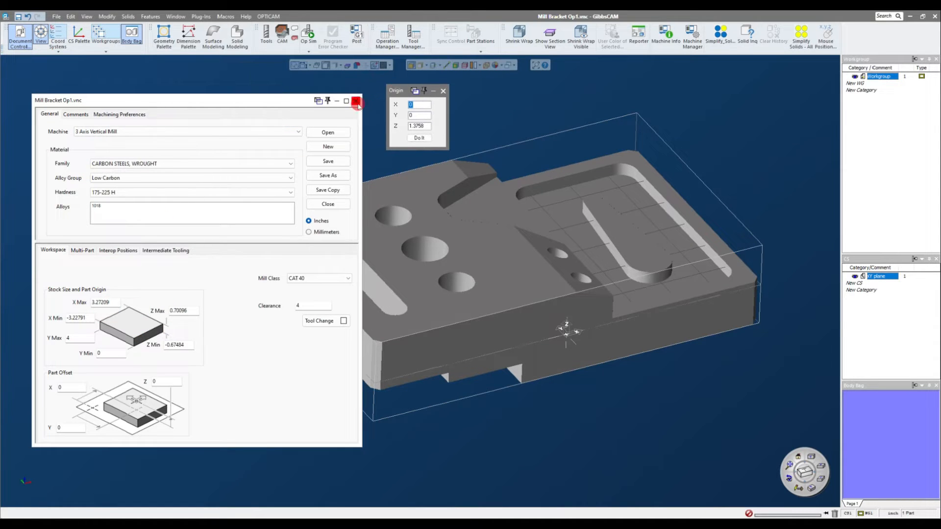
{"action": "left_click", "coordinate": [355, 101]}
{"action": "left_click_drag", "start_coordinate": [392, 90], "coordinate": [109, 80]}
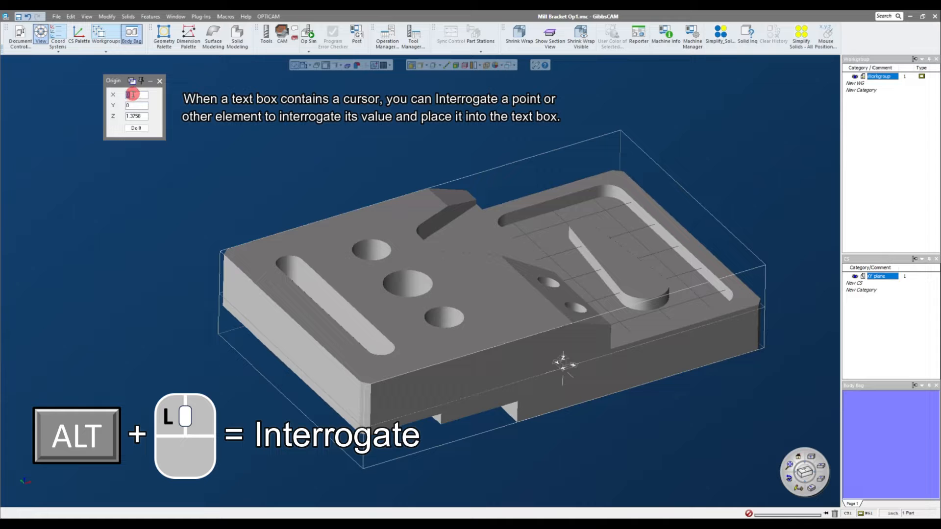
Step: Move the part origin to X -3.22791 picked from the slotted end face, Y 4, and Z 0.70096 picked from the top face
{"action": "left_click", "coordinate": [262, 308], "text": "alt"}
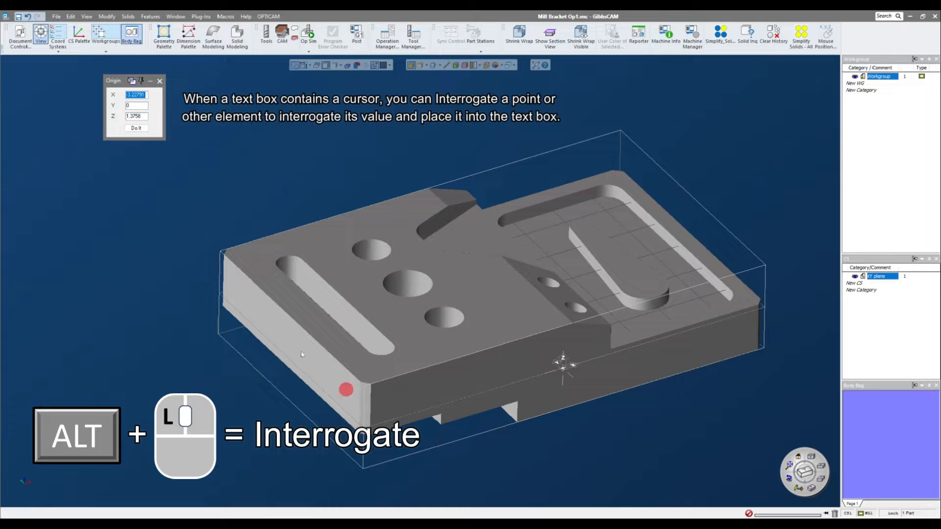
{"action": "left_click", "coordinate": [132, 106]}
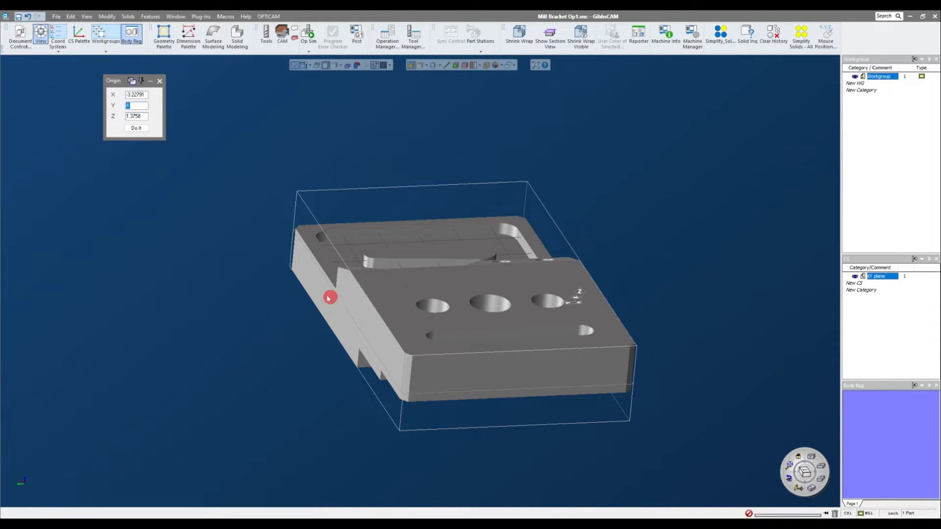
{"action": "type", "text": "4"}
{"action": "left_click", "coordinate": [142, 118]}
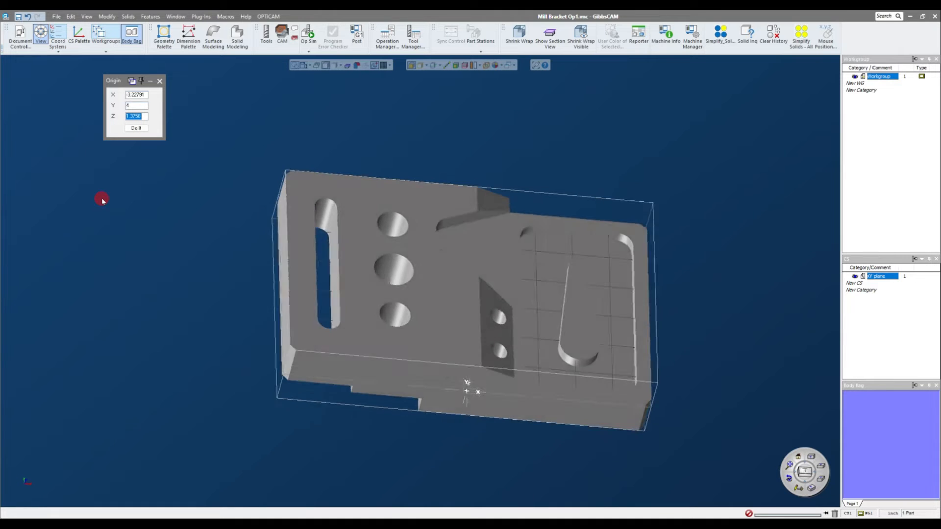
{"action": "left_click", "coordinate": [294, 264]}
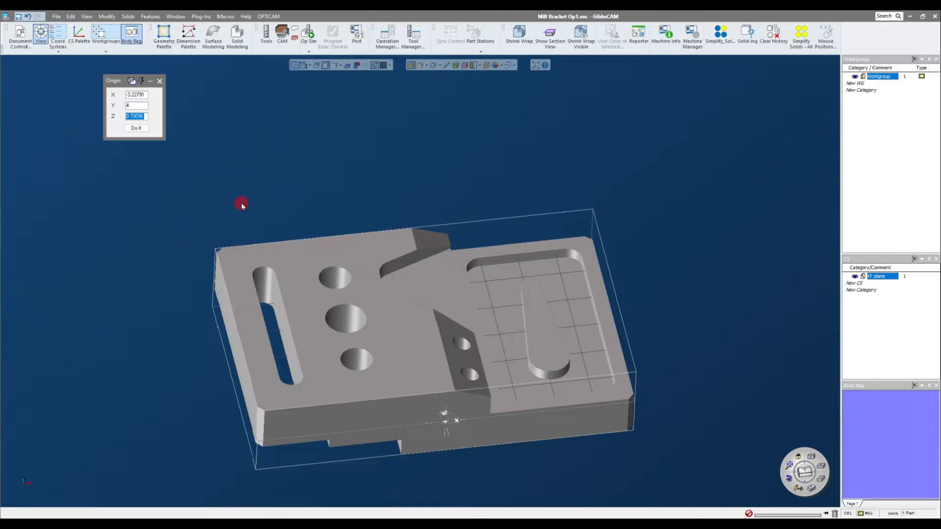
{"action": "left_click", "coordinate": [137, 128]}
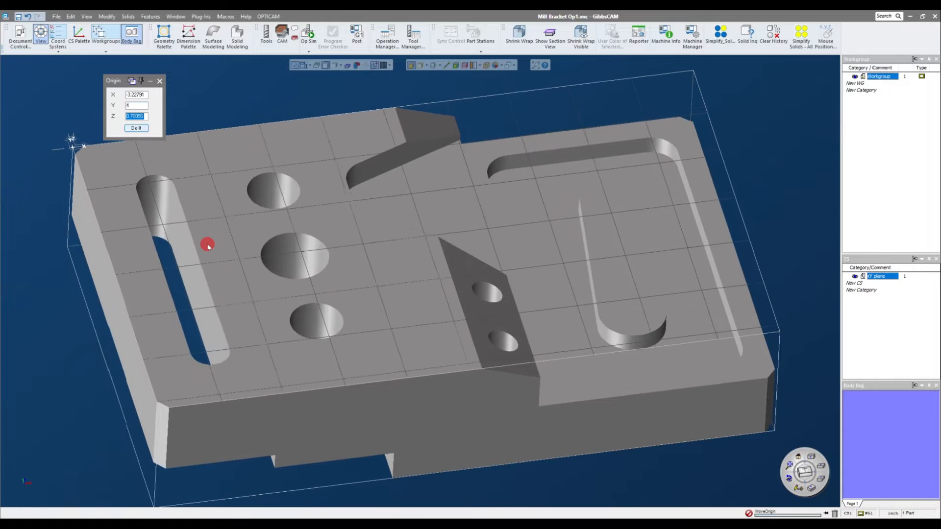
{"action": "left_click_drag", "start_coordinate": [225, 247], "coordinate": [234, 179]}
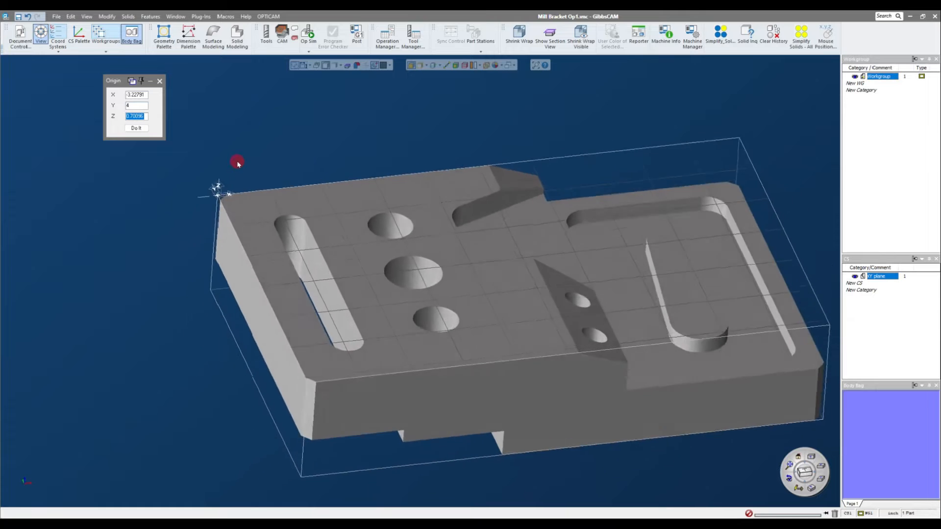
{"action": "left_click", "coordinate": [159, 81]}
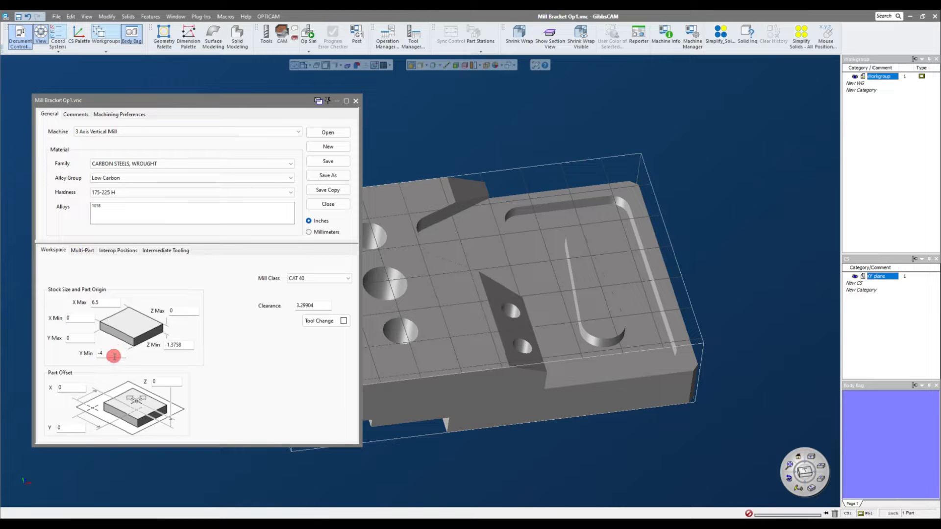
Step: Set the clearance to 4 in the document settings and close them
{"action": "middle_click_drag", "start_coordinate": [369, 363], "coordinate": [581, 351]}
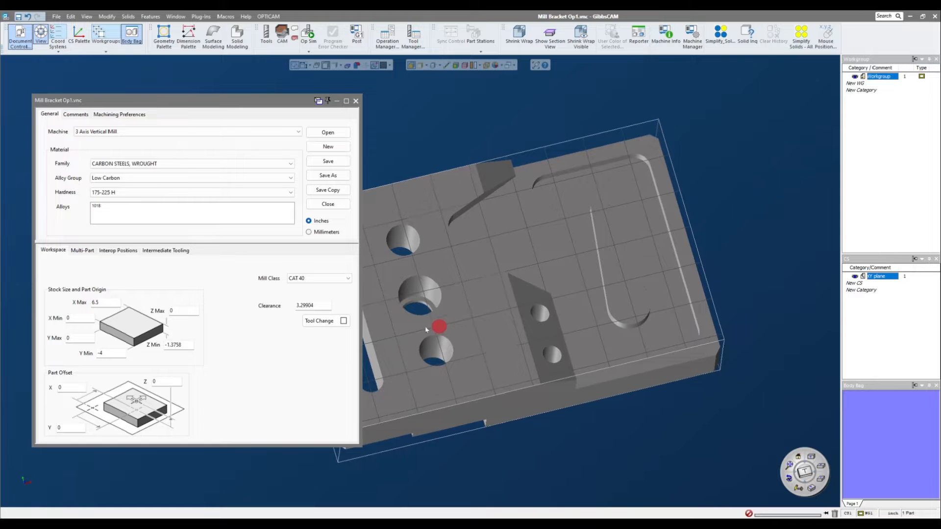
{"action": "double_click", "coordinate": [317, 309]}
{"action": "type", "text": "4"}
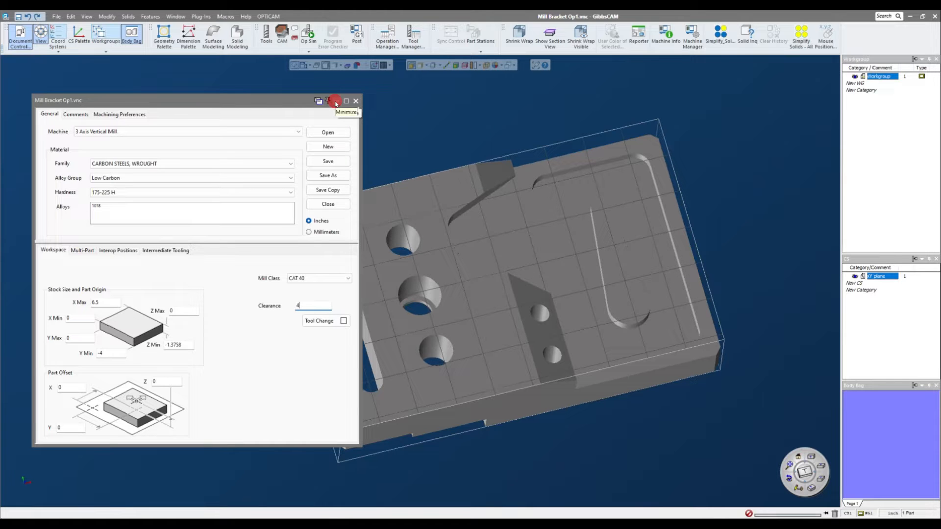
{"action": "left_click", "coordinate": [356, 101]}
Step: Examine the relocated part origin at the stock corner from straight above and at an angle
{"action": "middle_click_drag", "start_coordinate": [247, 153], "coordinate": [414, 198]}
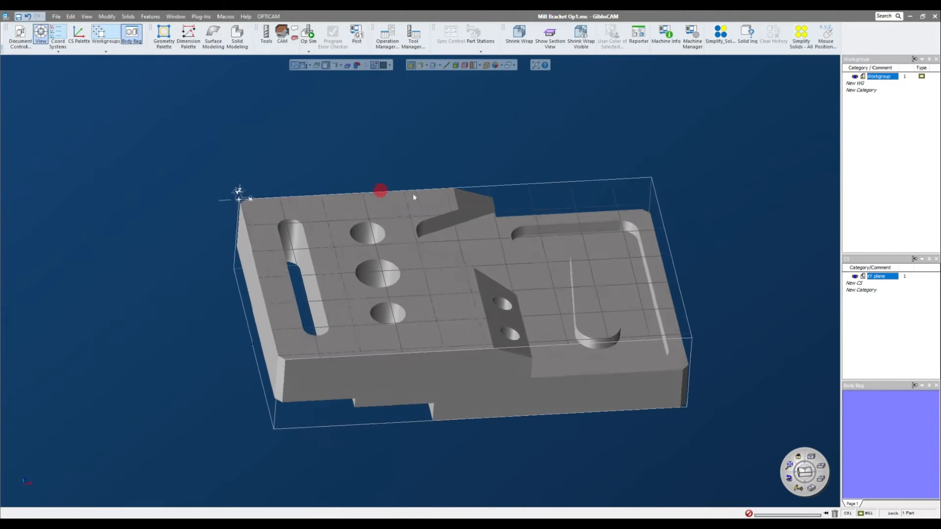
{"action": "left_click", "coordinate": [796, 457]}
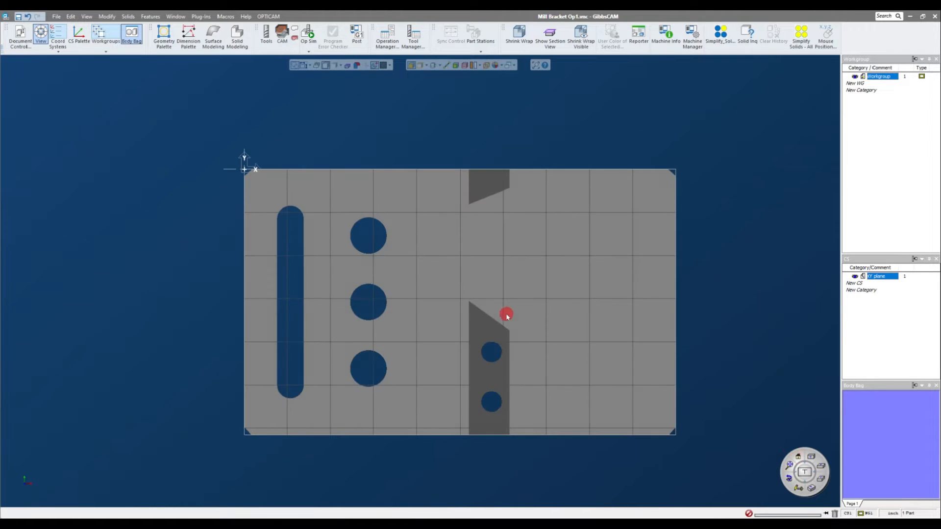
{"action": "middle_click_drag", "start_coordinate": [674, 368], "coordinate": [701, 367]}
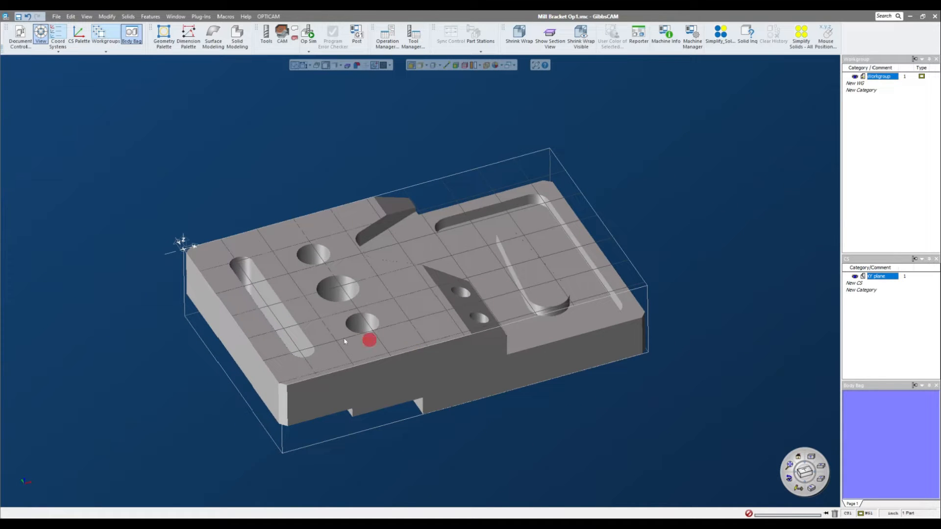
{"action": "scroll", "coordinate": [724, 395], "scroll_direction": "down", "scroll_amount": 3}
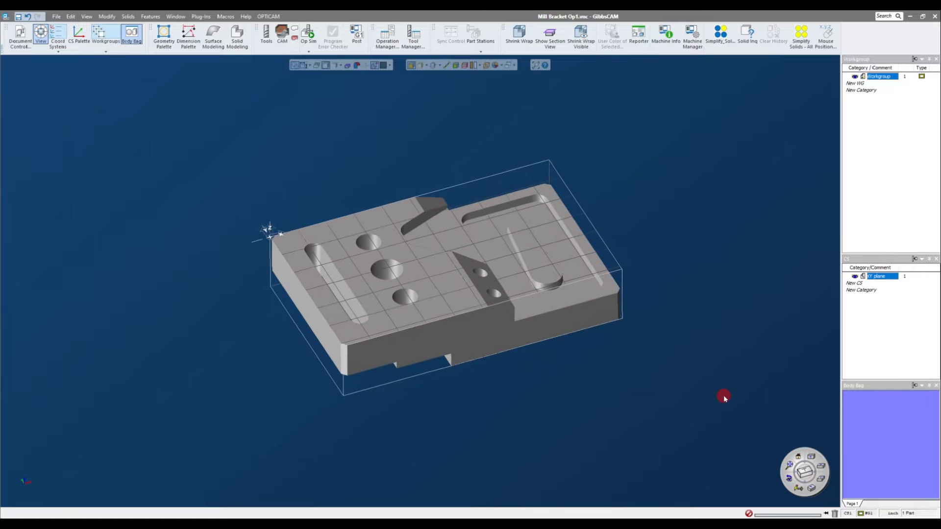
{"action": "left_click", "coordinate": [798, 456]}
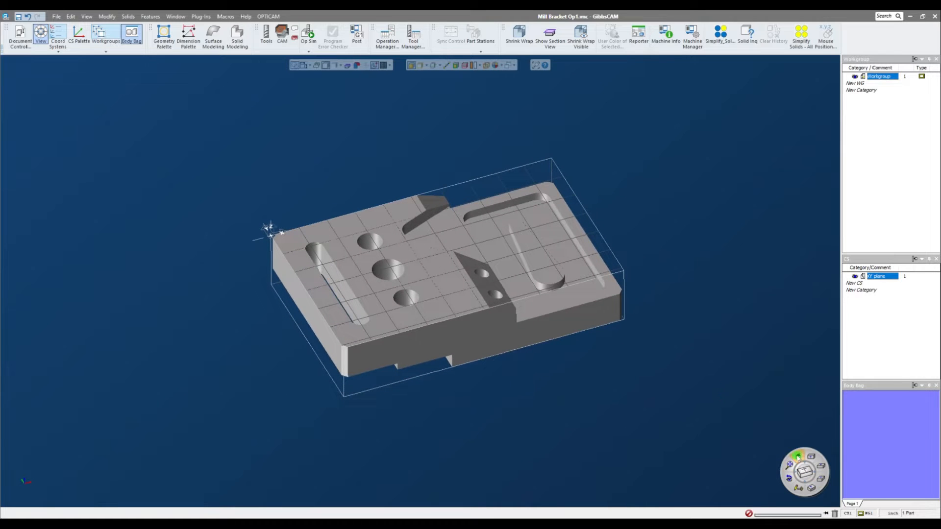
{"action": "middle_click_drag", "start_coordinate": [638, 453], "coordinate": [636, 456]}
{"action": "middle_click_drag", "start_coordinate": [391, 153], "coordinate": [468, 142]}
Step: Extend the stock by 0.125 at both X ends, setting X Max to 6.625 and X Min to -0.125
{"action": "left_click", "coordinate": [20, 34]}
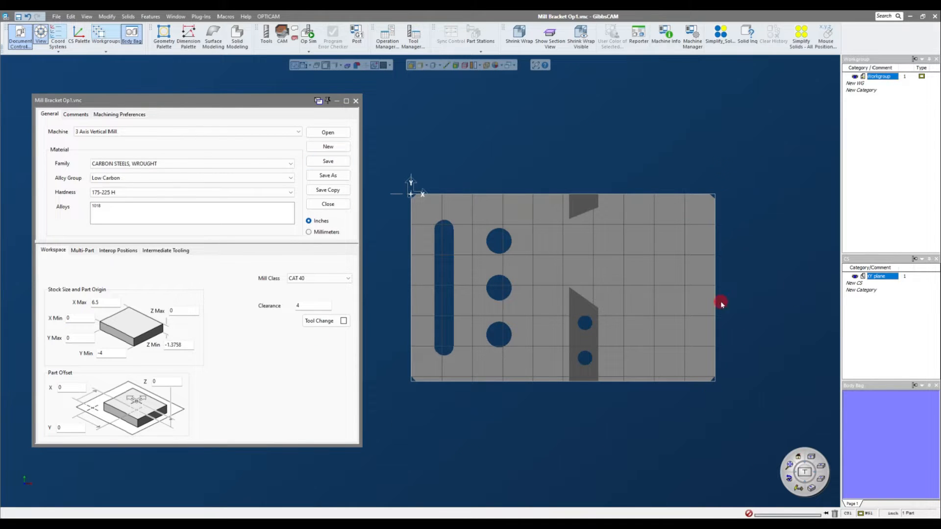
{"action": "left_click", "coordinate": [100, 303]}
{"action": "type", "text": "+.125"}
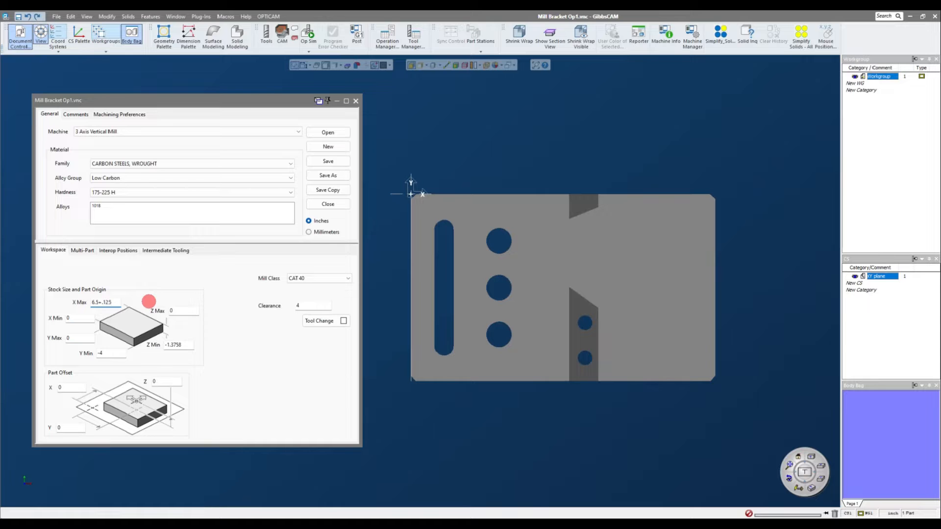
{"action": "key", "text": "Tab"}
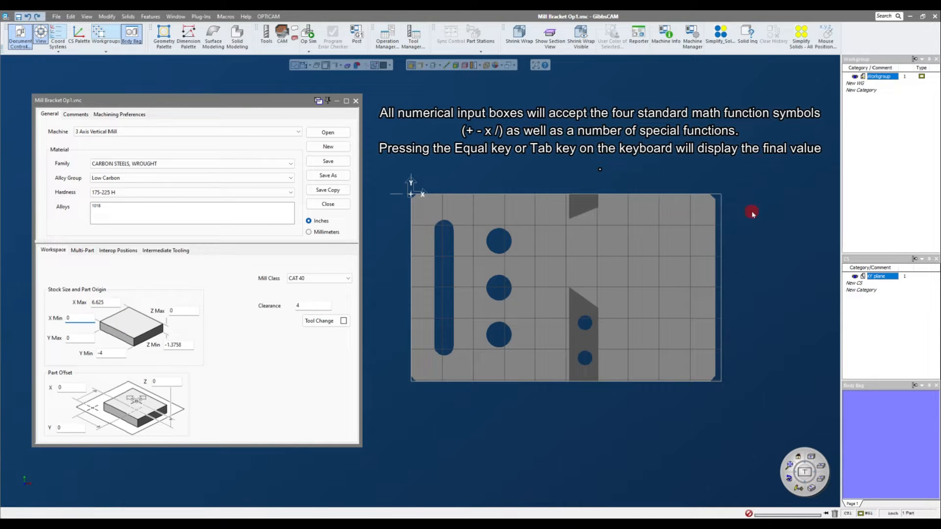
{"action": "double_click", "coordinate": [82, 319]}
{"action": "type", "text": "-.125"}
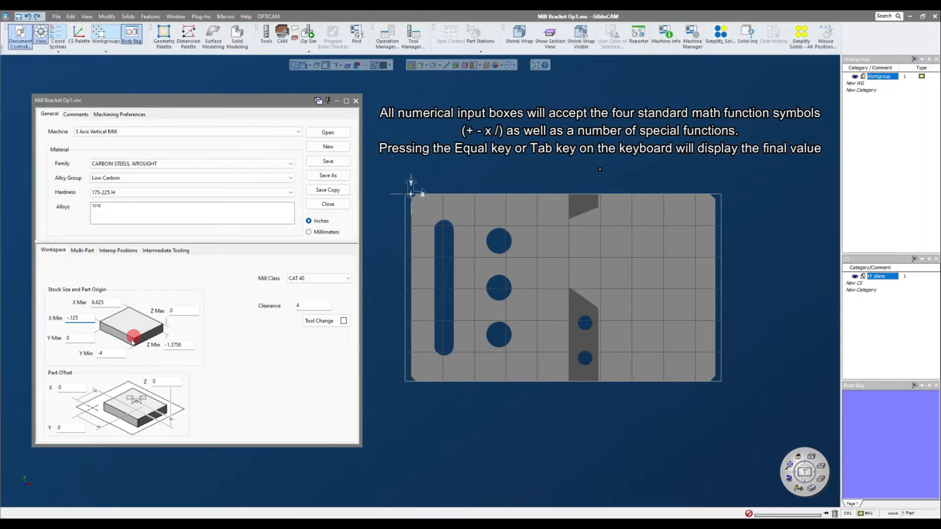
Step: Extend the stock by 0.125 on both Y sides, setting Y Max to 0.125 and Y Min to -4.125
{"action": "double_click", "coordinate": [77, 337]}
{"action": "type", "text": ".12"}
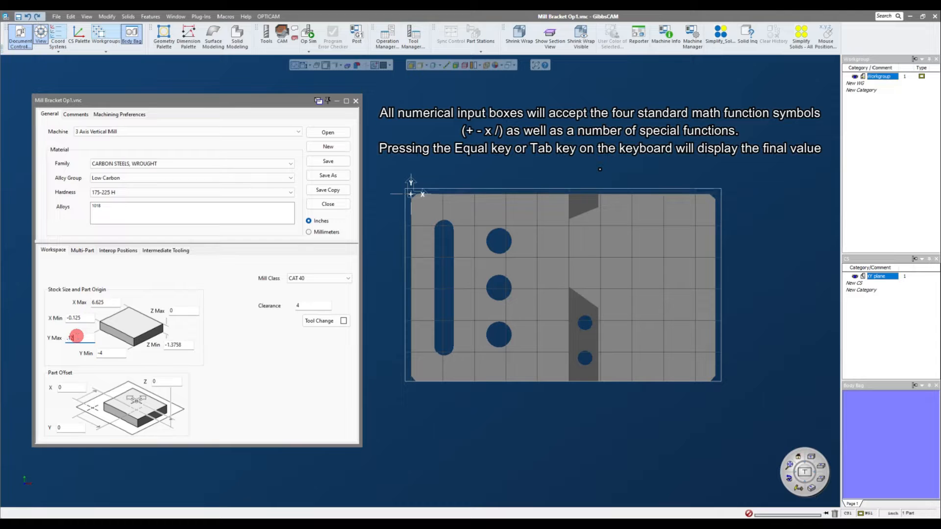
{"action": "type", "text": "5"}
{"action": "double_click", "coordinate": [117, 353]}
{"action": "type", "text": "-4"}
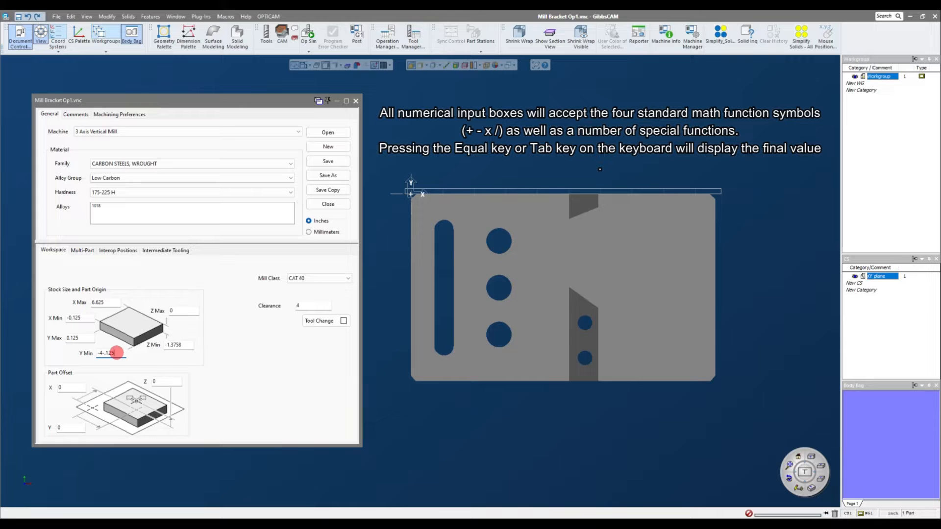
Step: Set the stock's Z Max to 0.05 and inspect the added material above the bracket's top face
{"action": "left_click", "coordinate": [185, 311]}
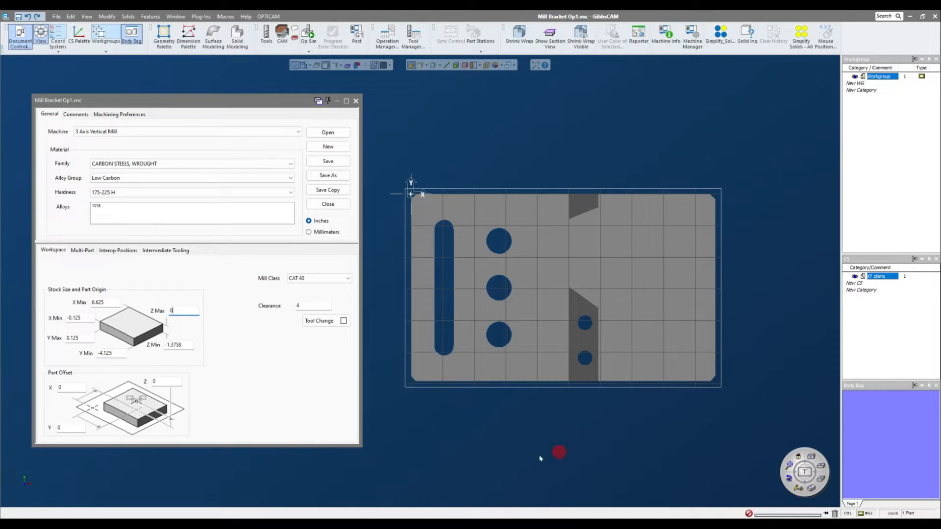
{"action": "middle_click_drag", "start_coordinate": [392, 319], "coordinate": [485, 252]}
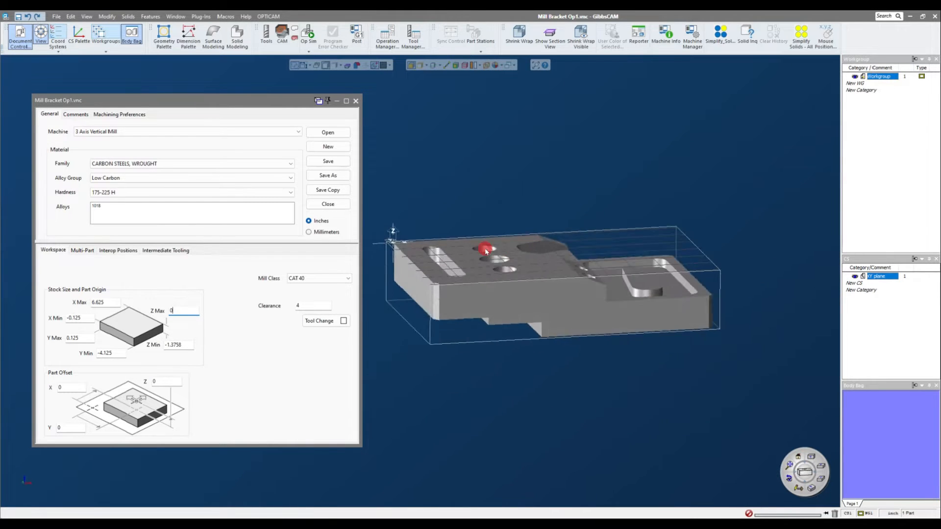
{"action": "double_click", "coordinate": [181, 310]}
{"action": "type", "text": ".05"}
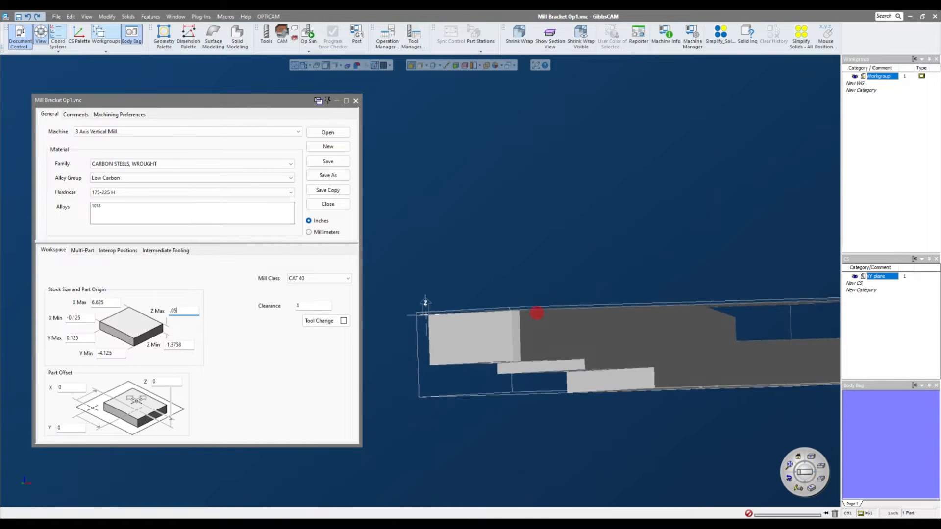
{"action": "scroll", "coordinate": [536, 309], "scroll_direction": "up", "scroll_amount": 4}
{"action": "scroll", "coordinate": [534, 305], "scroll_direction": "up", "scroll_amount": 3}
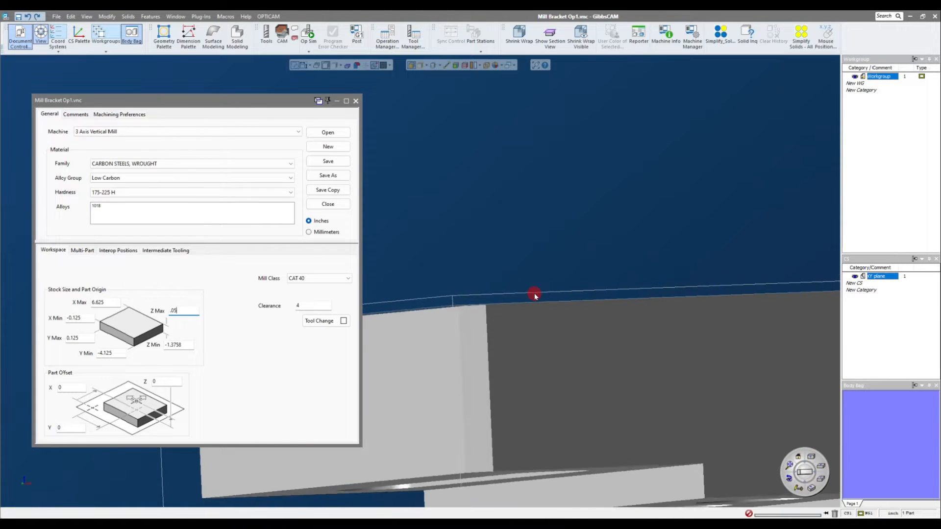
{"action": "scroll", "coordinate": [535, 297], "scroll_direction": "down", "scroll_amount": 7}
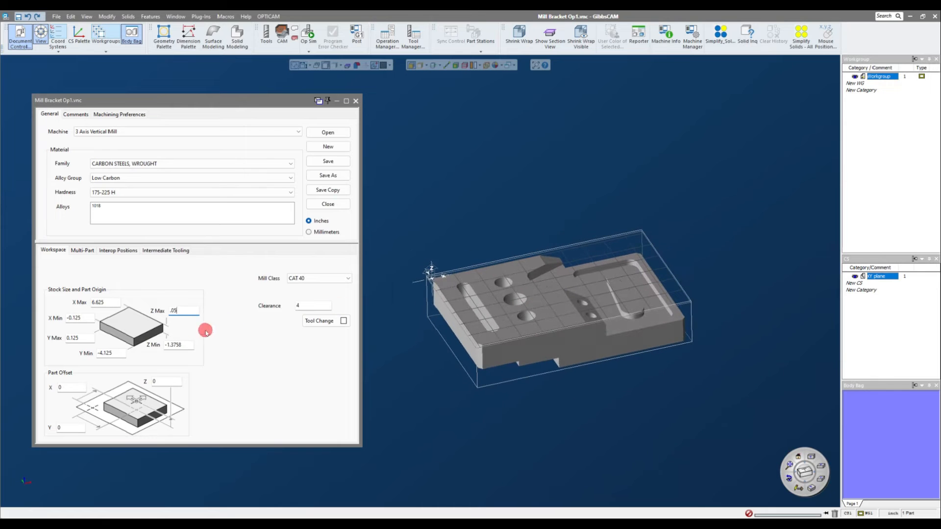
Step: Set the stock's Z Min to -1.7, inspect the added material below the bracket and close the document setup
{"action": "left_click", "coordinate": [181, 346]}
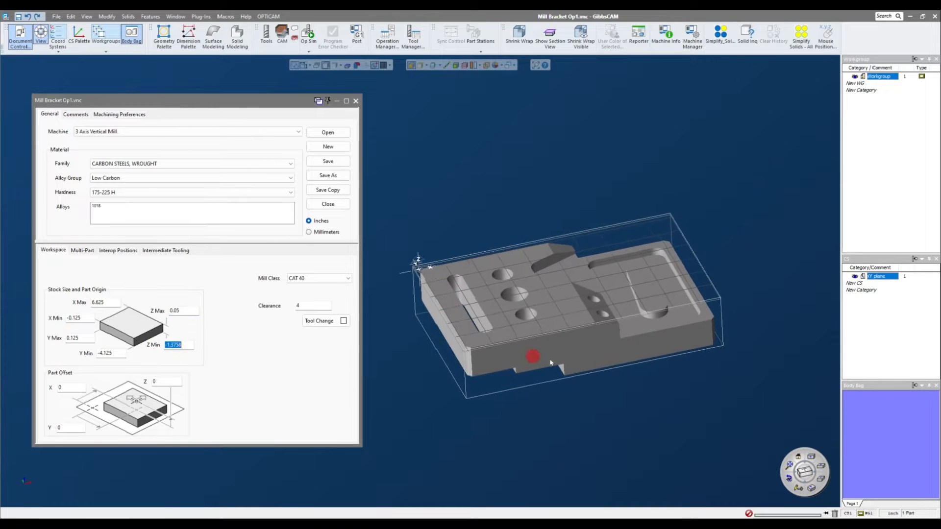
{"action": "mouse_move", "coordinate": [577, 368]}
{"action": "middle_mouse_down"}
{"action": "mouse_move", "coordinate": [560, 356]}
{"action": "mouse_move", "coordinate": [583, 370]}
{"action": "middle_mouse_up"}
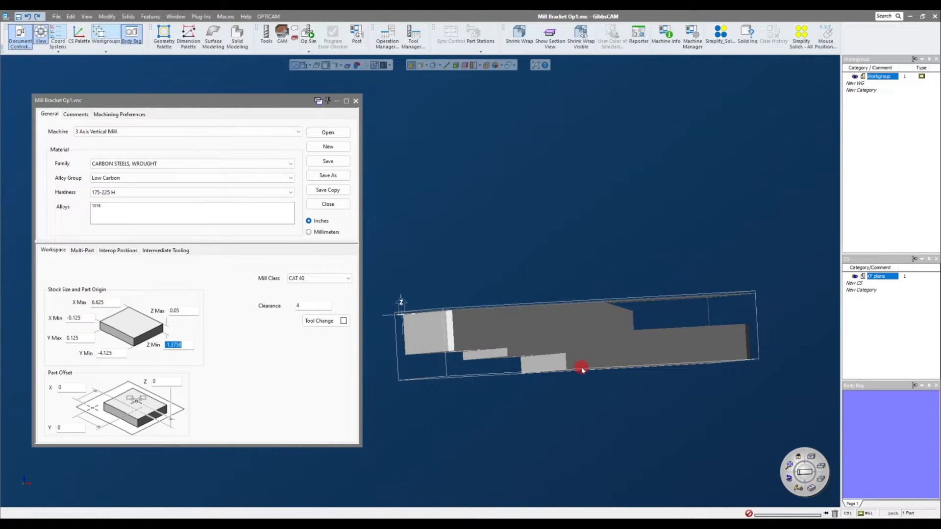
{"action": "left_click", "coordinate": [190, 347]}
{"action": "double_click", "coordinate": [189, 347]}
{"action": "middle_click_drag", "start_coordinate": [523, 172], "coordinate": [529, 202]}
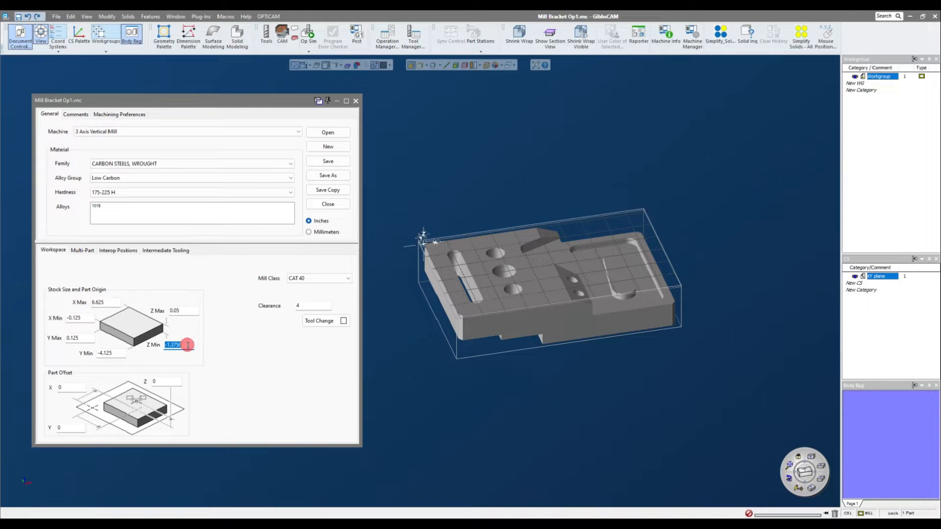
{"action": "key", "text": "BackSpace"}
{"action": "key", "text": "BackSpace"}
{"action": "key", "text": "BackSpace"}
{"action": "type", "text": "7"}
{"action": "middle_click_drag", "start_coordinate": [630, 377], "coordinate": [626, 323]}
{"action": "scroll", "coordinate": [592, 357], "scroll_direction": "up", "scroll_amount": 3}
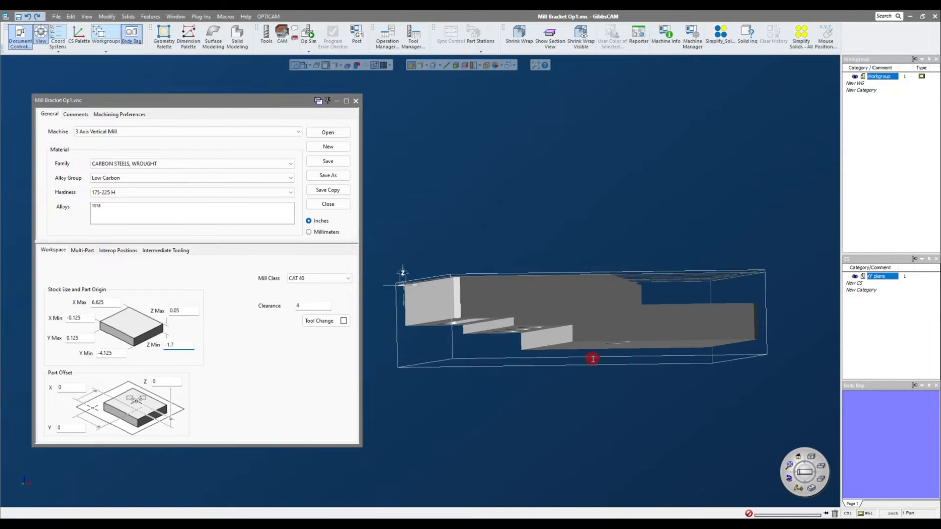
{"action": "middle_click_drag", "start_coordinate": [671, 358], "coordinate": [632, 314]}
{"action": "scroll", "coordinate": [674, 354], "scroll_direction": "down", "scroll_amount": 2}
{"action": "left_click", "coordinate": [356, 101]}
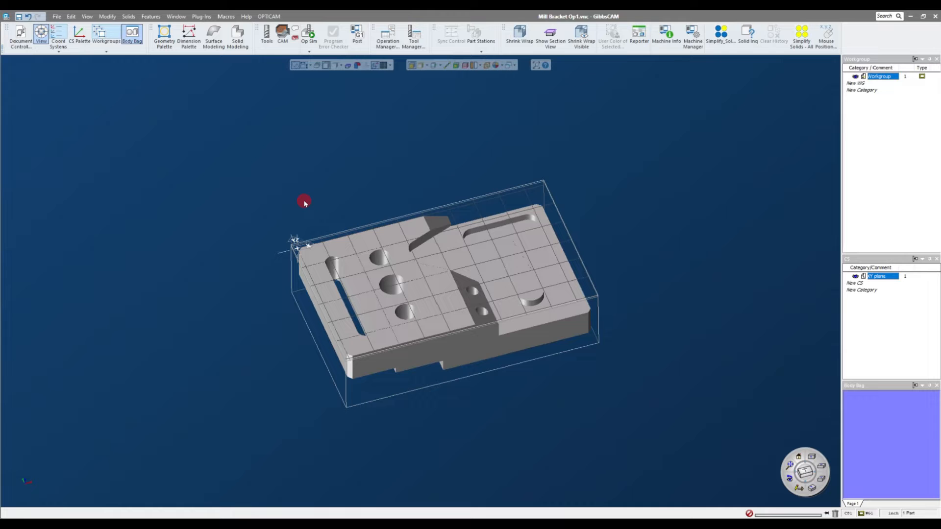
Step: Display the tool and CAM process lists, and move the view control clear of the operation list
{"action": "scroll", "coordinate": [305, 202], "scroll_direction": "up", "scroll_amount": 3}
{"action": "middle_click_drag", "start_coordinate": [304, 202], "coordinate": [311, 177]}
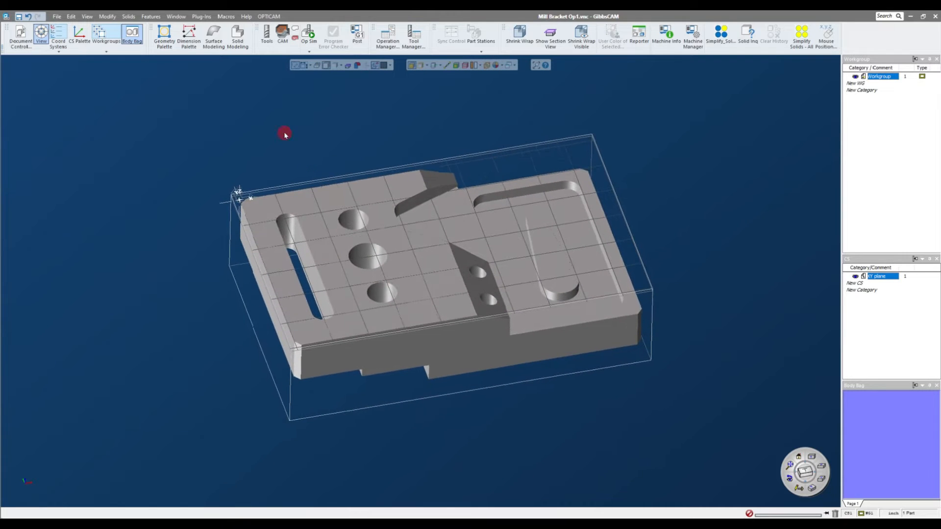
{"action": "left_click", "coordinate": [270, 33]}
{"action": "left_click", "coordinate": [281, 33]}
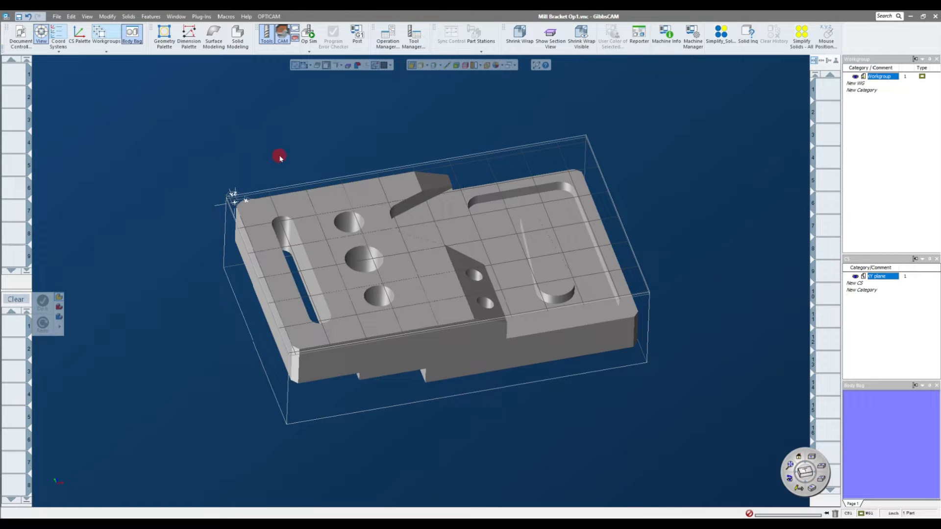
{"action": "left_click_drag", "start_coordinate": [796, 451], "coordinate": [765, 453]}
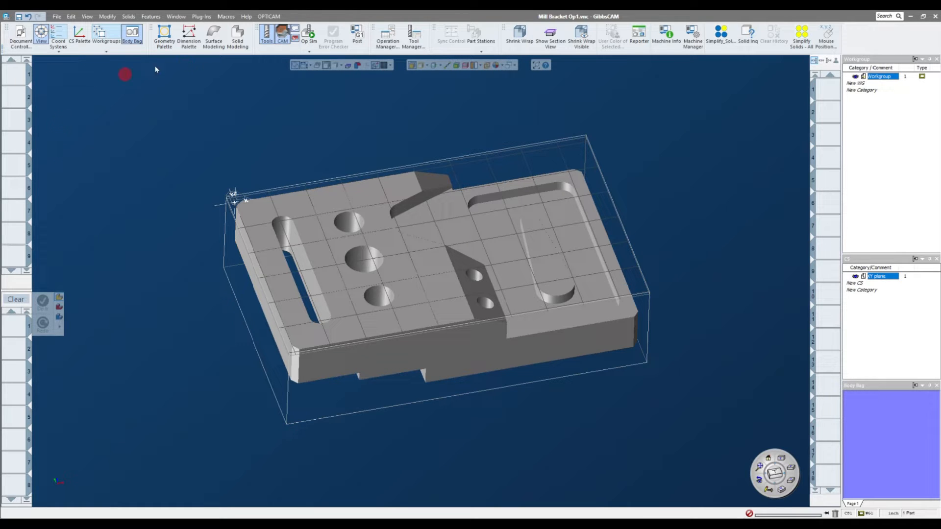
{"action": "left_click", "coordinate": [268, 35]}
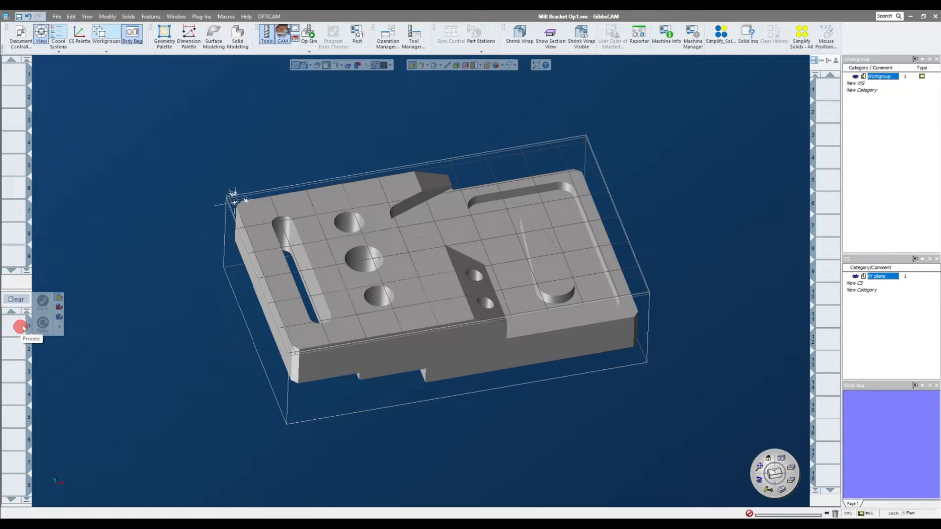
Step: Create tool 1 as a shell mill with a cutting diameter of 1 inch and a shank diameter of 0.875
{"action": "double_click", "coordinate": [17, 77]}
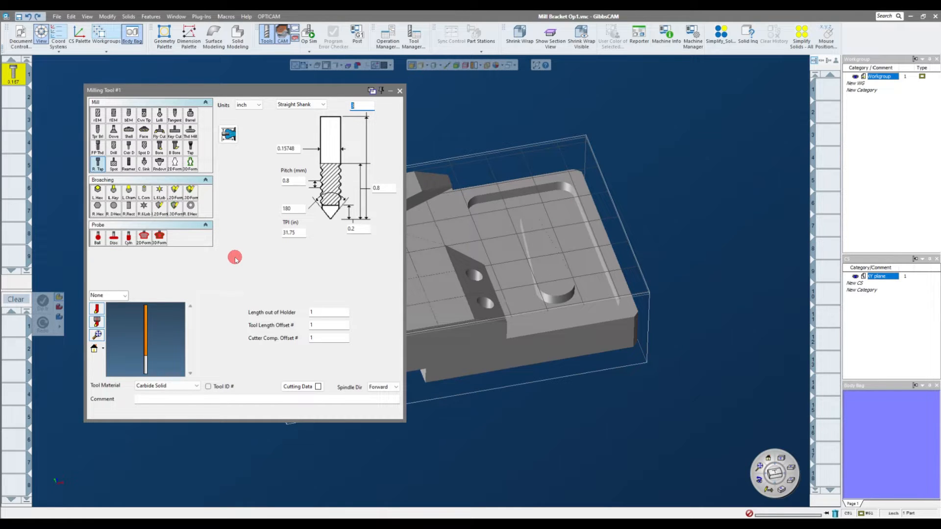
{"action": "left_click", "coordinate": [129, 135]}
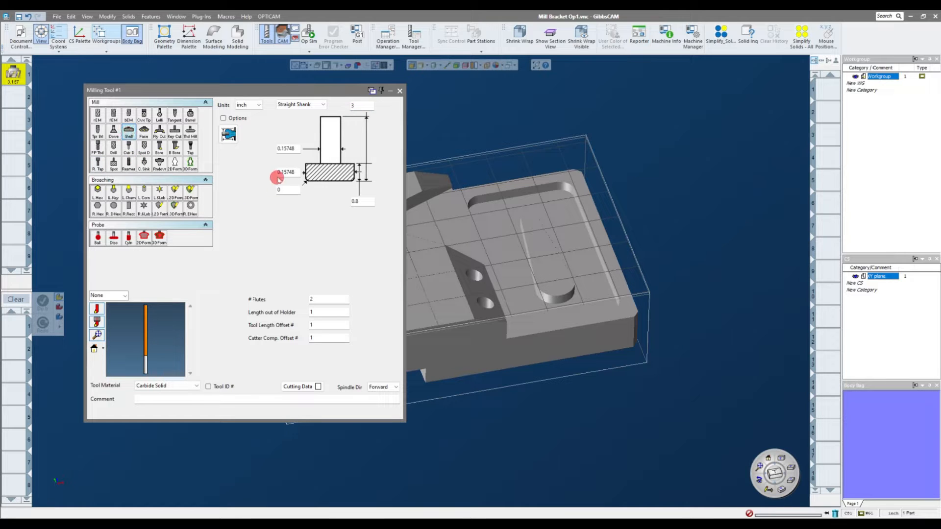
{"action": "double_click", "coordinate": [285, 171]}
{"action": "type", "text": "1"}
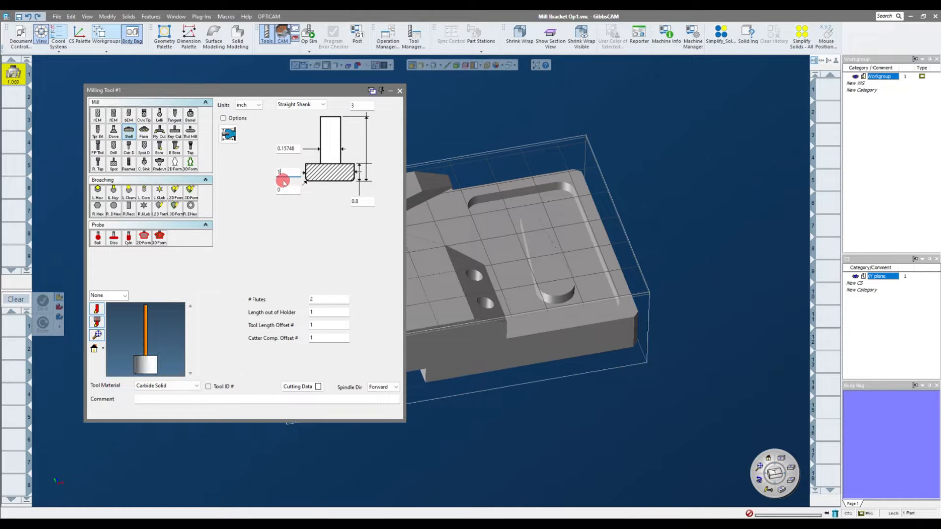
{"action": "double_click", "coordinate": [289, 148]}
{"action": "type", "text": ".875"}
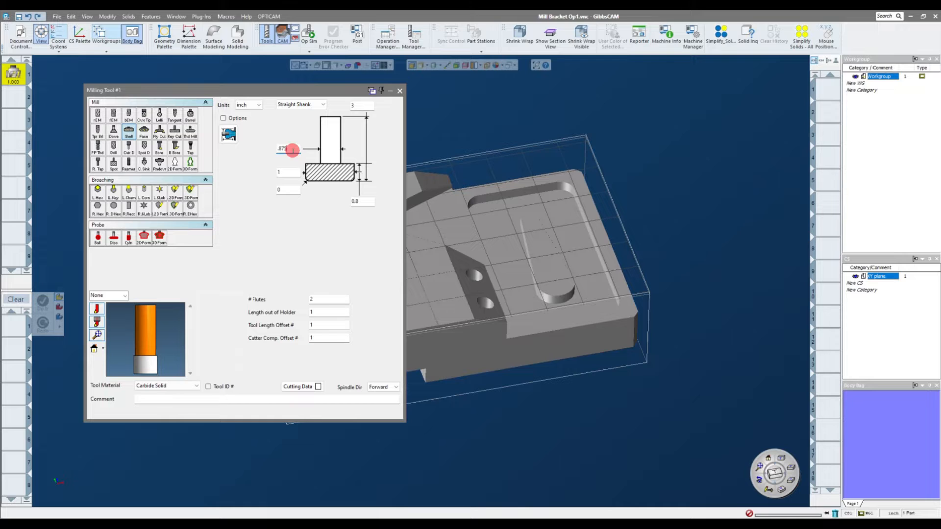
Step: Set the shell mill's corner radius to 0.03 and its flute length to 0.5
{"action": "double_click", "coordinate": [287, 190]}
{"action": "type", "text": ".03"}
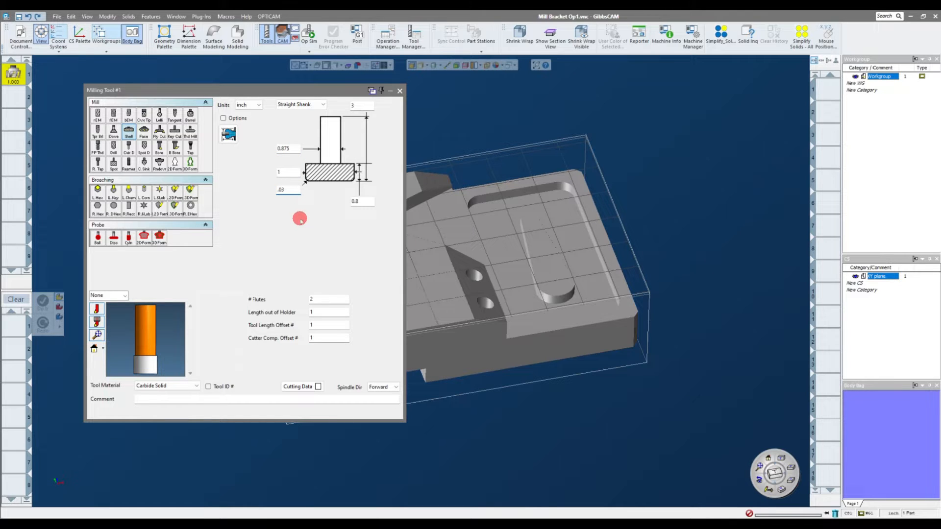
{"action": "double_click", "coordinate": [365, 201]}
{"action": "type", "text": ".5"}
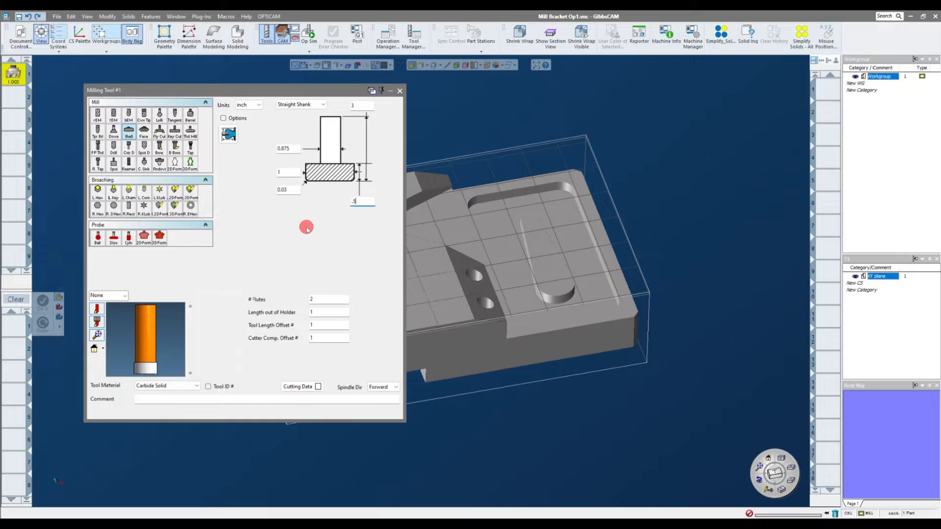
Step: Add the comment '1" 4FL Insert Endmill - EDP# 12345 Cab2 Drw6' to the shell mill and close its tool definition
{"action": "left_click", "coordinate": [147, 399]}
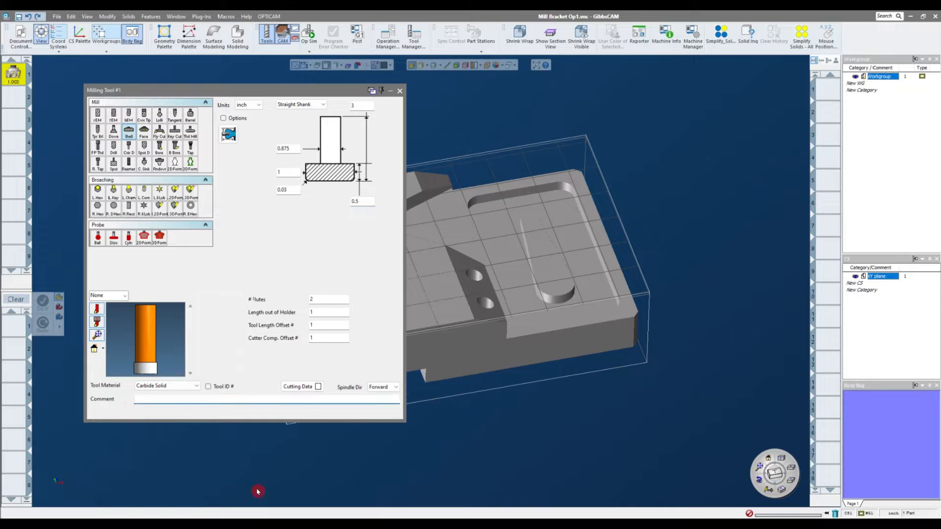
{"action": "type", "text": "1\" 4FL Insert Endmill - EDP# 12345 Cab2 Drw"}
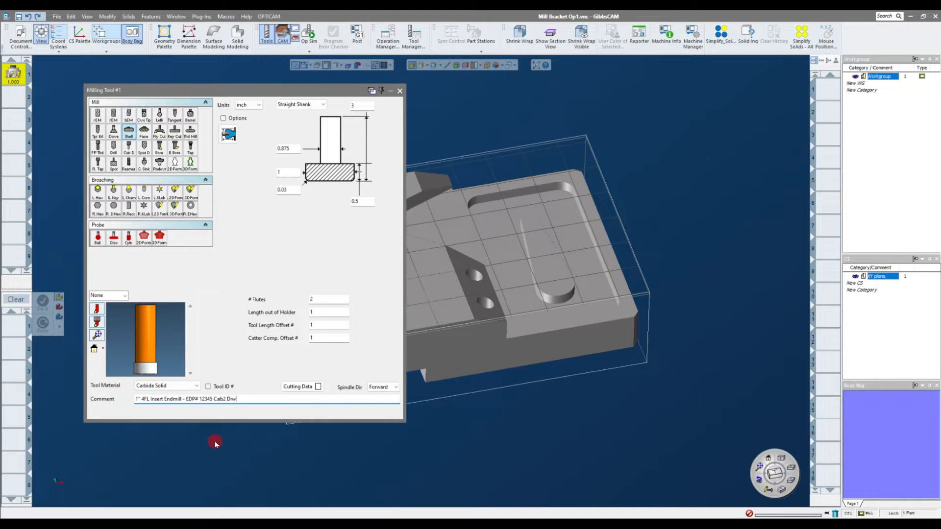
{"action": "type", "text": "6"}
{"action": "left_click_drag", "start_coordinate": [240, 399], "coordinate": [122, 397]}
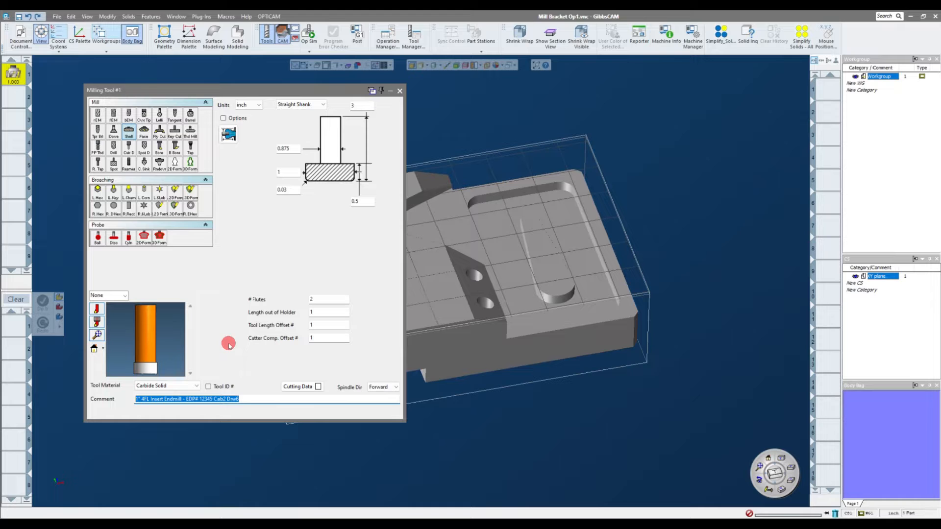
{"action": "left_click", "coordinate": [268, 400]}
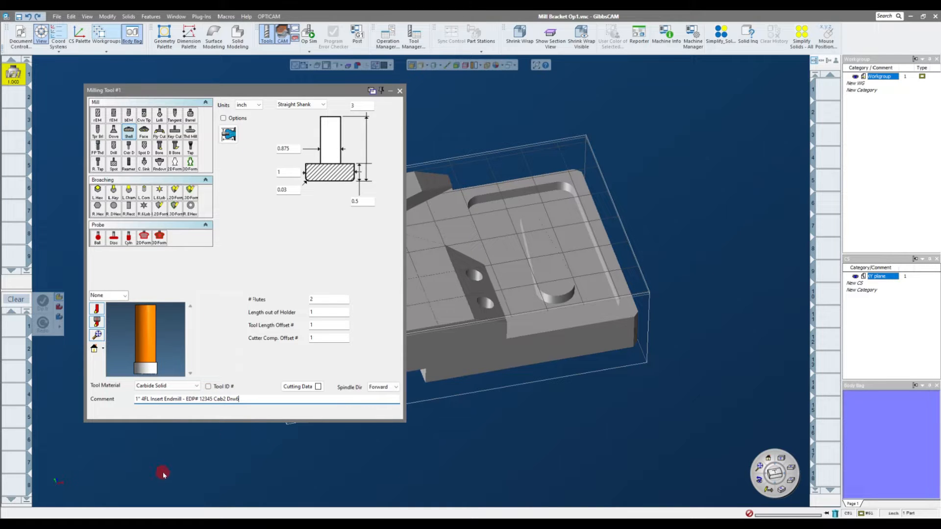
{"action": "left_click", "coordinate": [401, 91]}
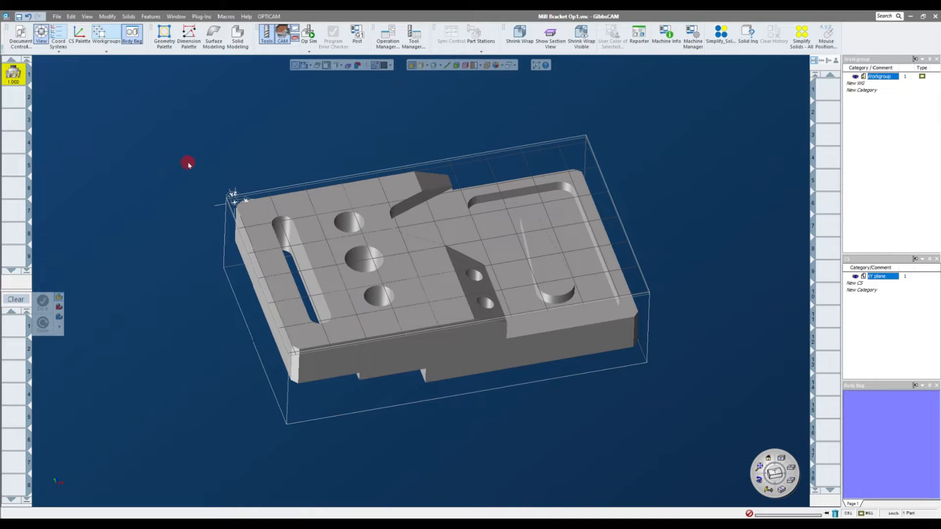
{"action": "double_click", "coordinate": [16, 331]}
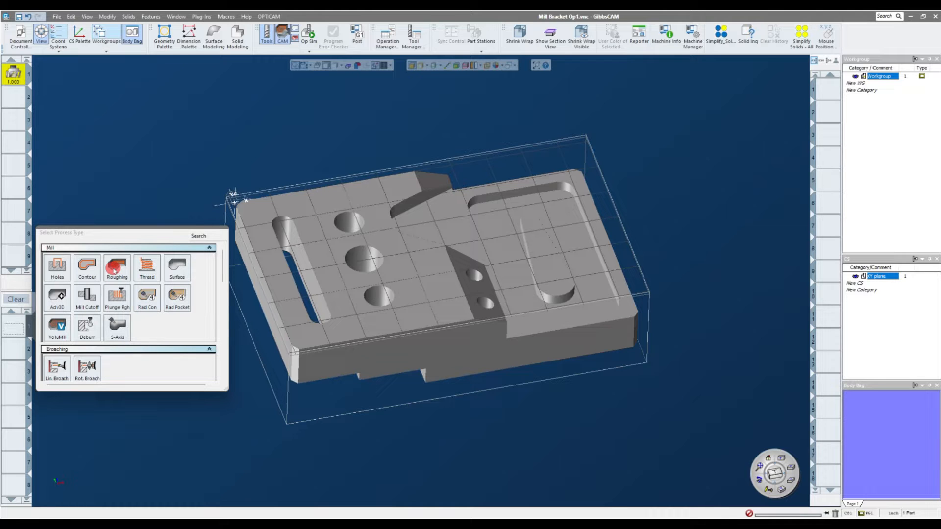
{"action": "left_click", "coordinate": [114, 271]}
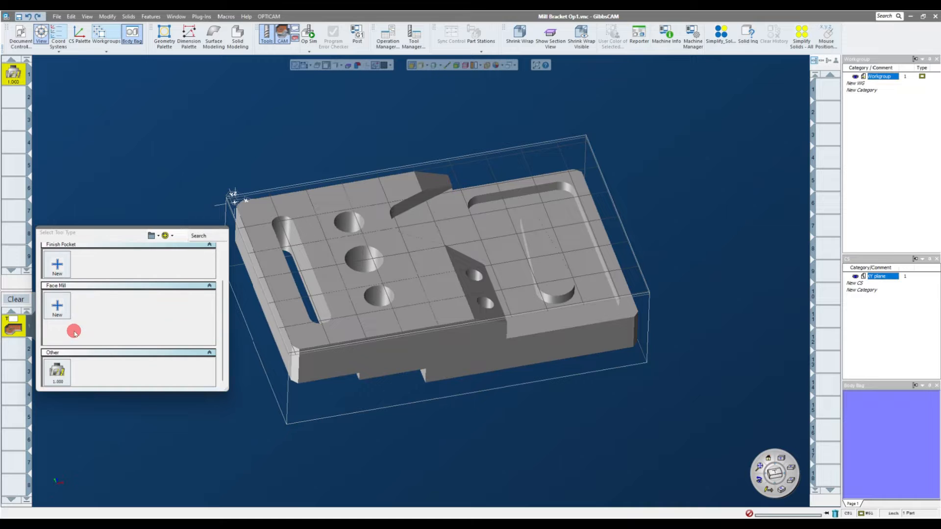
{"action": "scroll", "coordinate": [82, 305], "scroll_direction": "down", "scroll_amount": 1}
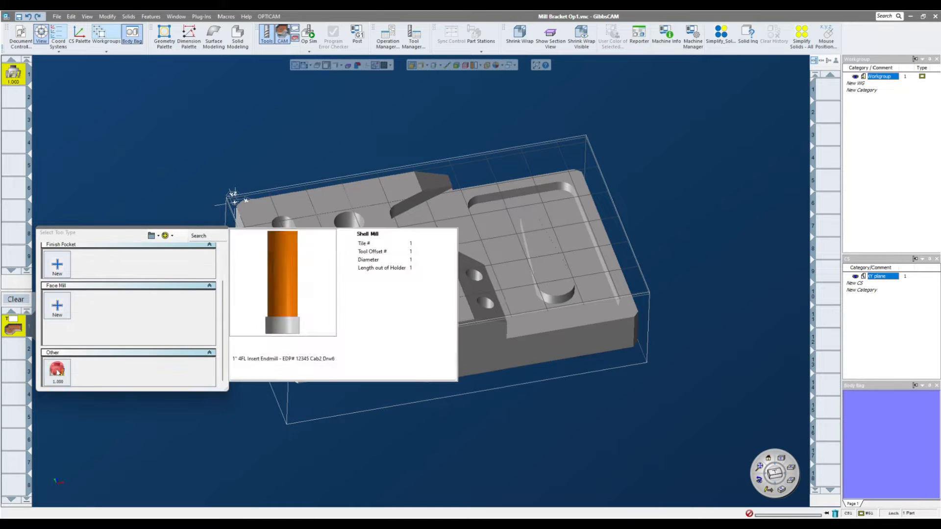
{"action": "mouse_move", "coordinate": [68, 368]}
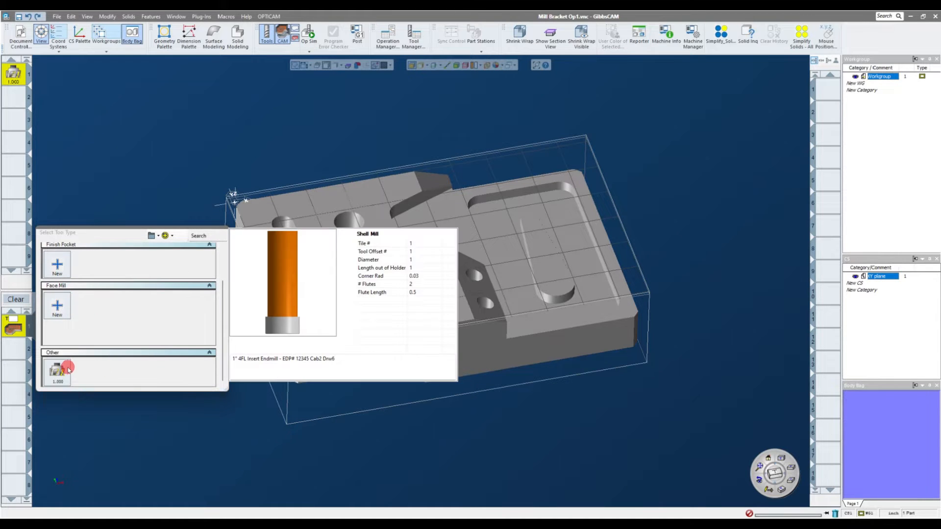
{"action": "left_click", "coordinate": [64, 373]}
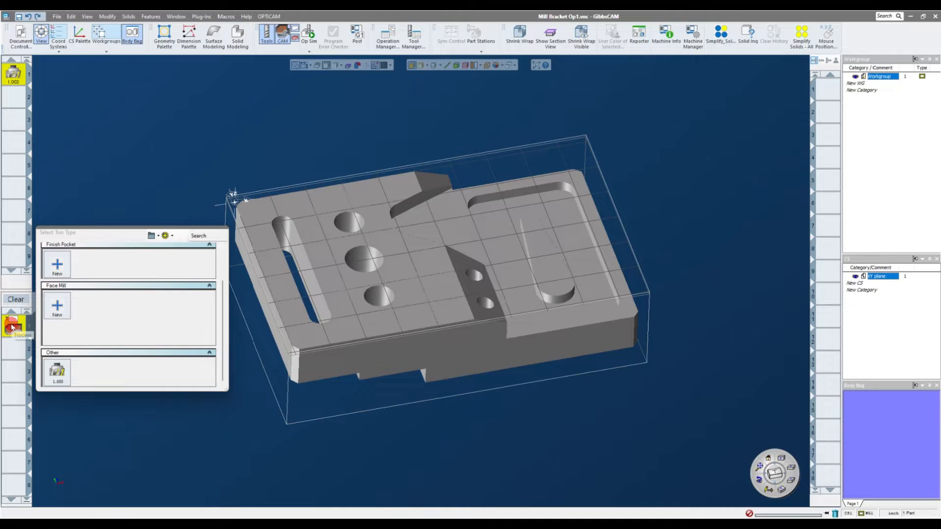
{"action": "left_click", "coordinate": [63, 378]}
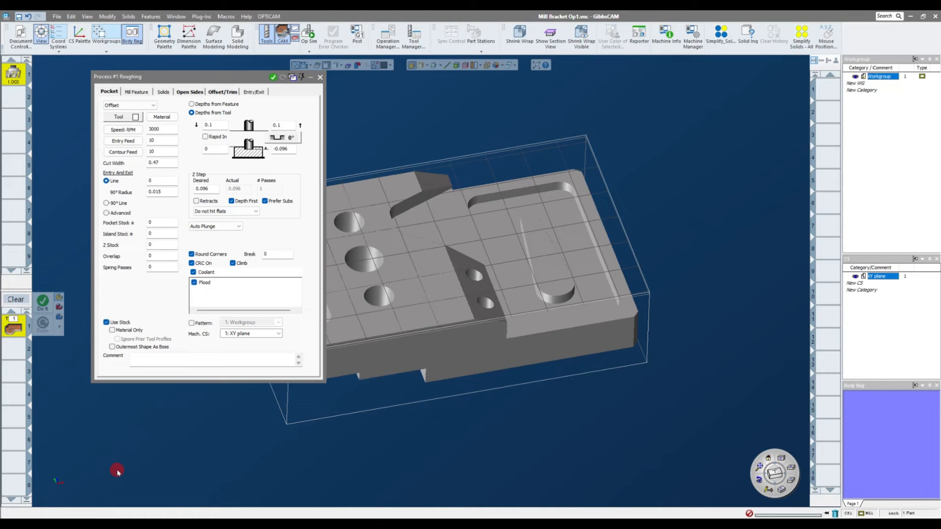
{"action": "left_click", "coordinate": [320, 77]}
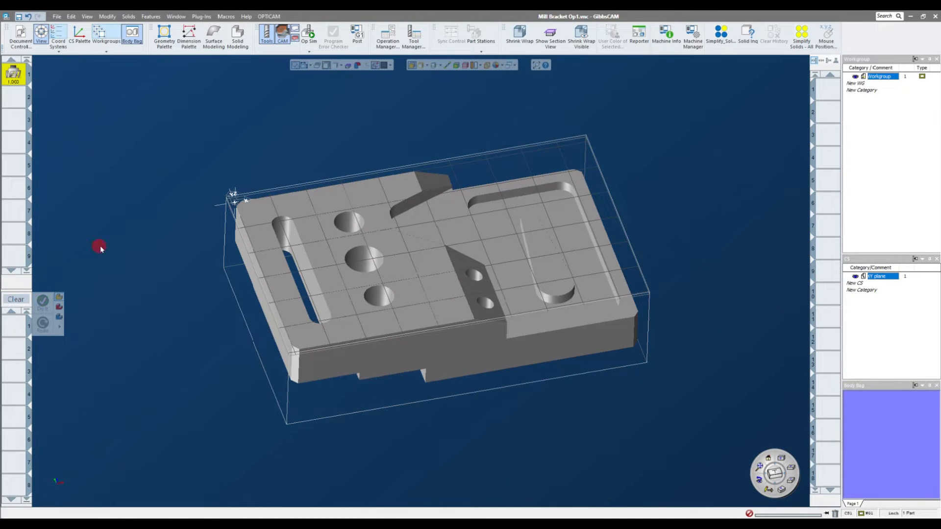
Step: Create a Roughing process that uses the 1-inch shell mill in the first process slot
{"action": "left_click_drag", "start_coordinate": [13, 73], "coordinate": [31, 316]}
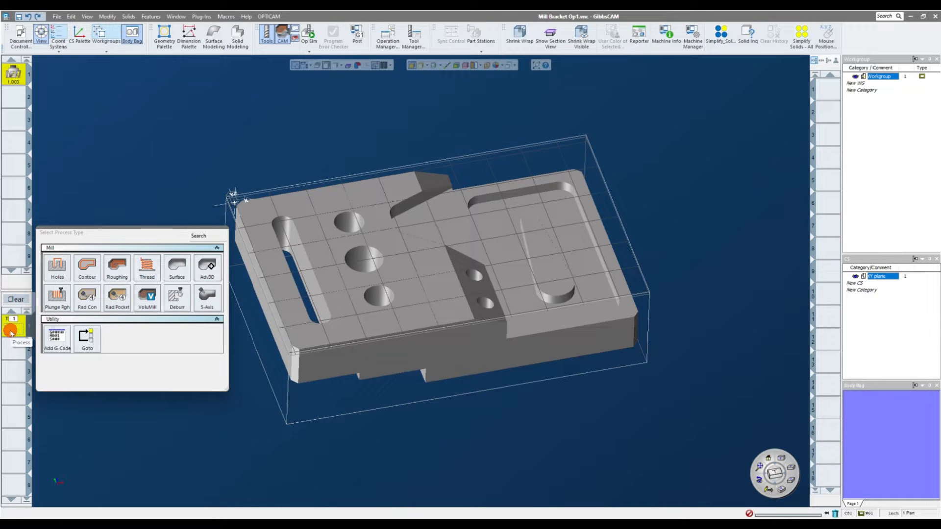
{"action": "left_click", "coordinate": [118, 269]}
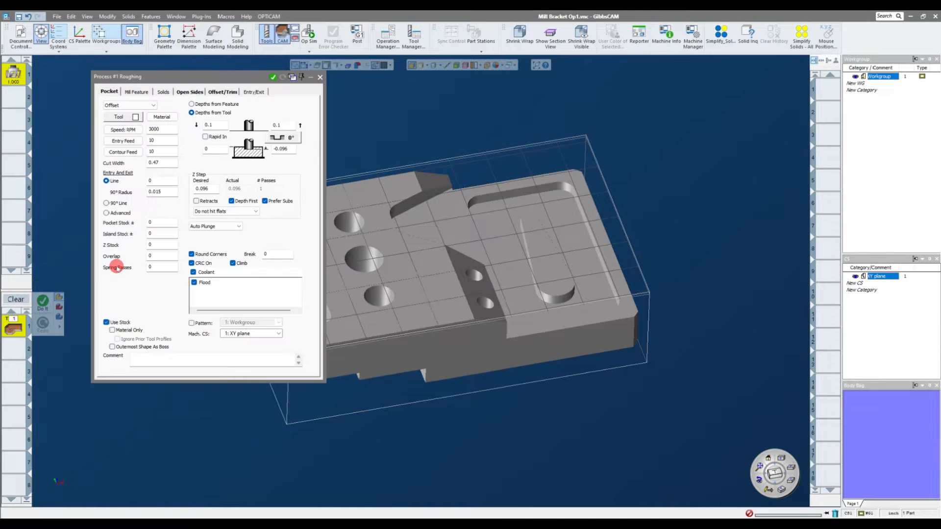
{"action": "mouse_move", "coordinate": [185, 76]}
{"action": "left_mouse_down"}
{"action": "mouse_move", "coordinate": [167, 120]}
{"action": "mouse_move", "coordinate": [179, 89]}
{"action": "left_mouse_up"}
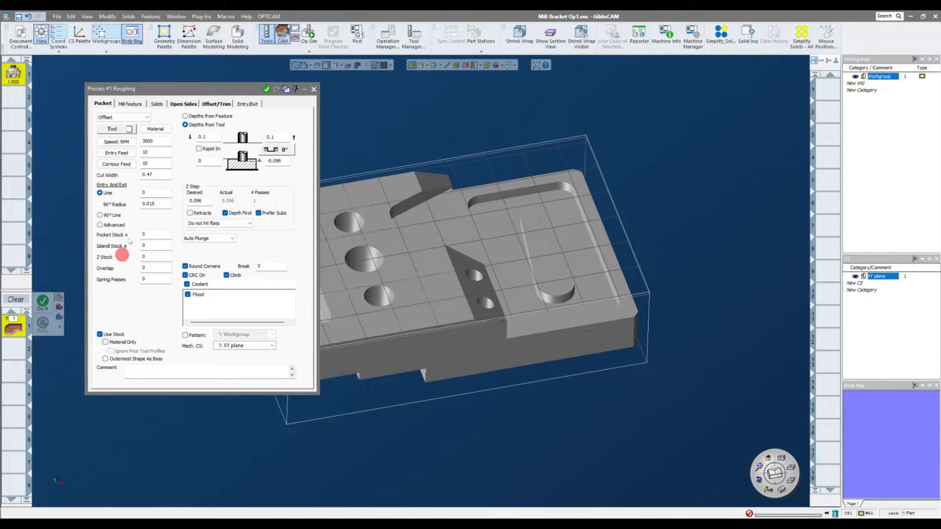
Step: Change the roughing process type from Offset to Face Milling and open its cut width for editing
{"action": "left_click", "coordinate": [148, 117]}
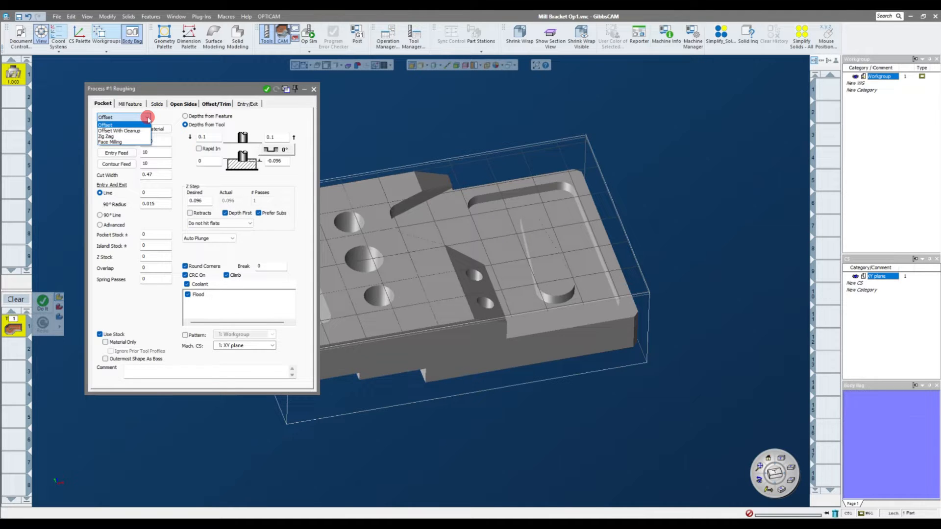
{"action": "left_click", "coordinate": [142, 142]}
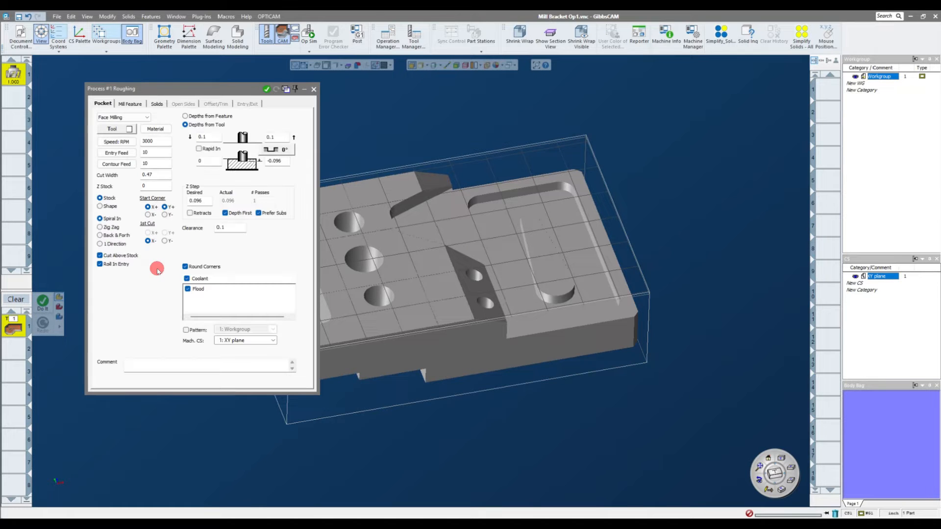
{"action": "left_click_drag", "start_coordinate": [162, 89], "coordinate": [154, 84]}
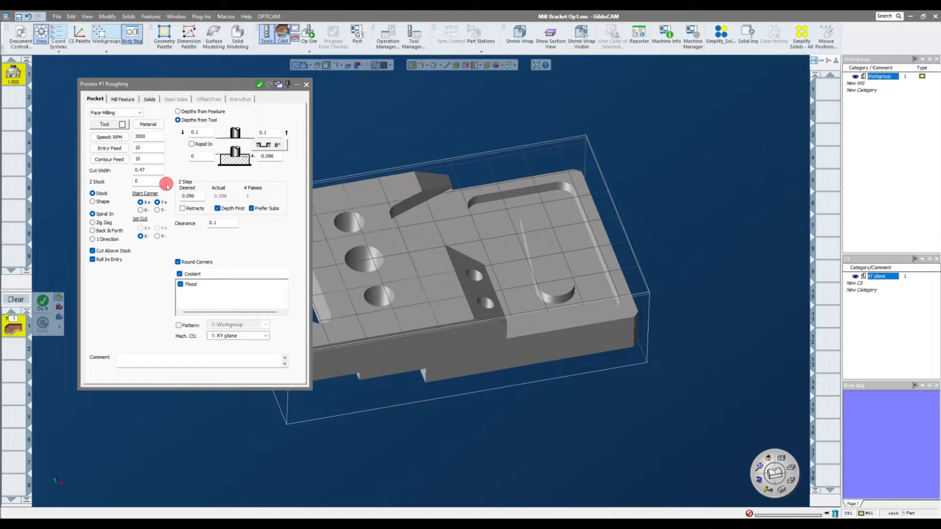
{"action": "left_click", "coordinate": [150, 171]}
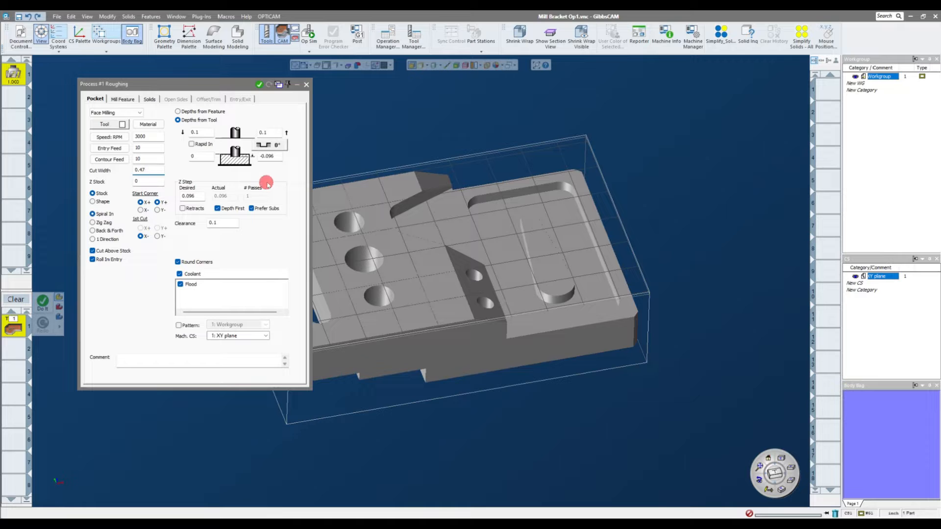
{"action": "middle_click_drag", "start_coordinate": [416, 202], "coordinate": [340, 201]}
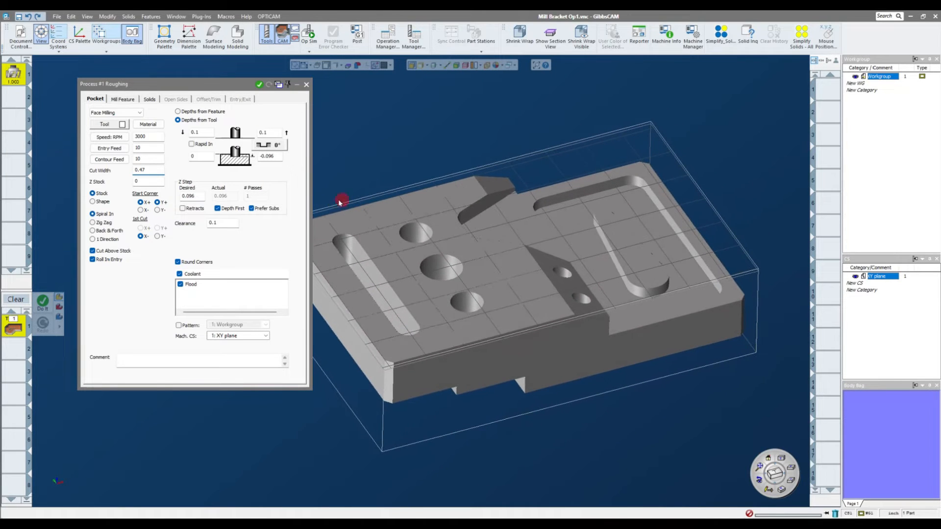
Step: Examine the part's upper face within the stock outline while considering the face milling process's Z Stock allowance
{"action": "left_click", "coordinate": [149, 182]}
{"action": "middle_click_drag", "start_coordinate": [469, 163], "coordinate": [444, 195]}
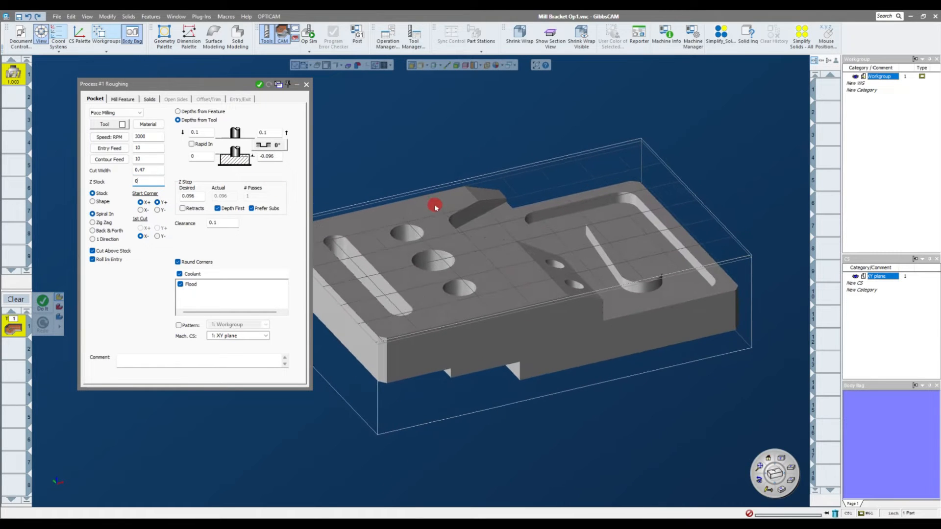
{"action": "left_click", "coordinate": [435, 206]}
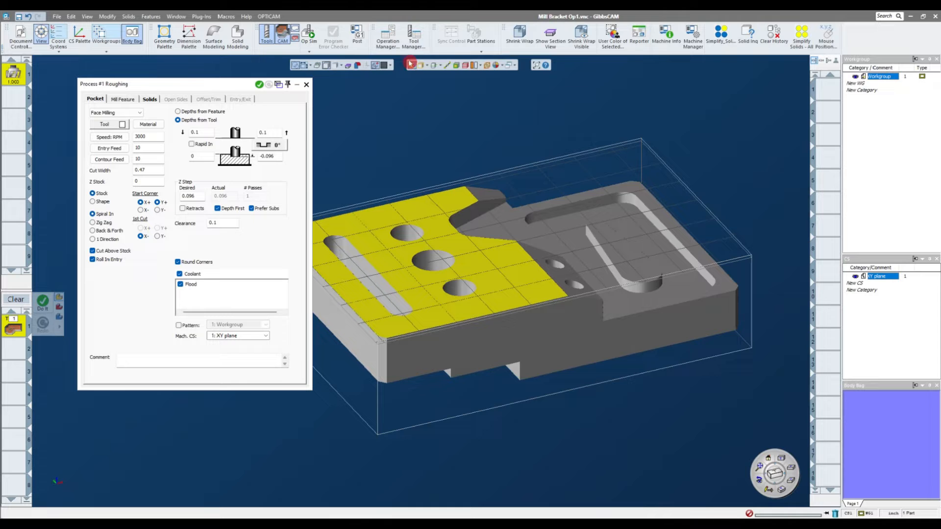
{"action": "left_click", "coordinate": [456, 150]}
{"action": "double_click", "coordinate": [143, 181]}
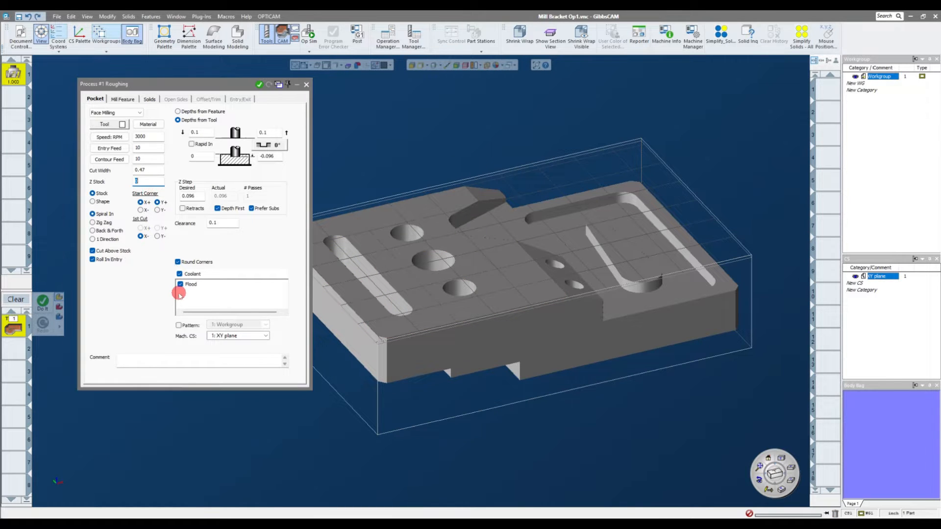
{"action": "middle_click_drag", "start_coordinate": [368, 199], "coordinate": [401, 185]}
{"action": "scroll", "coordinate": [402, 185], "scroll_direction": "down", "scroll_amount": 1}
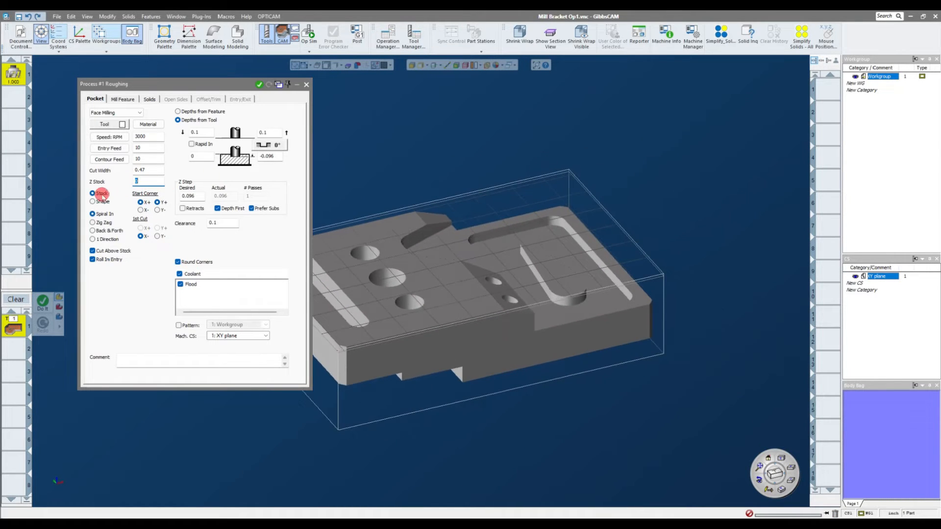
{"action": "scroll", "coordinate": [407, 168], "scroll_direction": "up", "scroll_amount": 2}
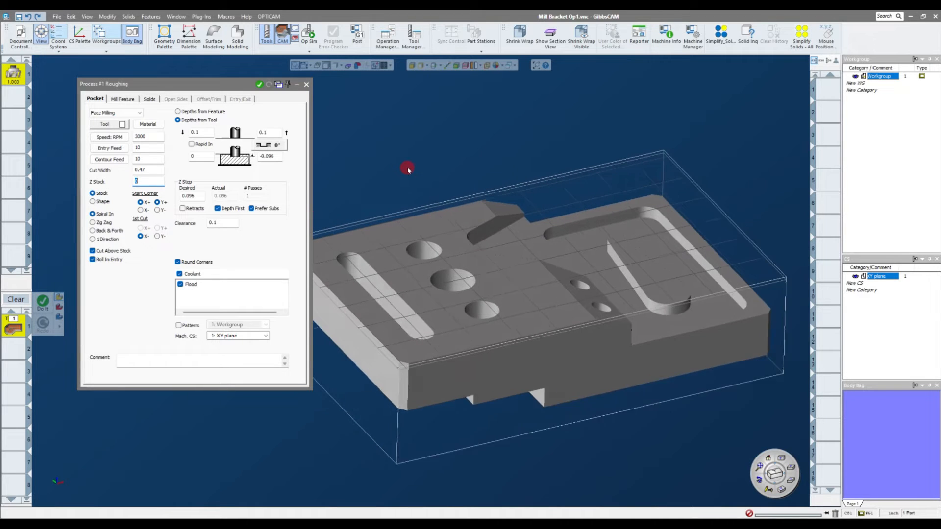
{"action": "middle_click_drag", "start_coordinate": [407, 167], "coordinate": [391, 167]}
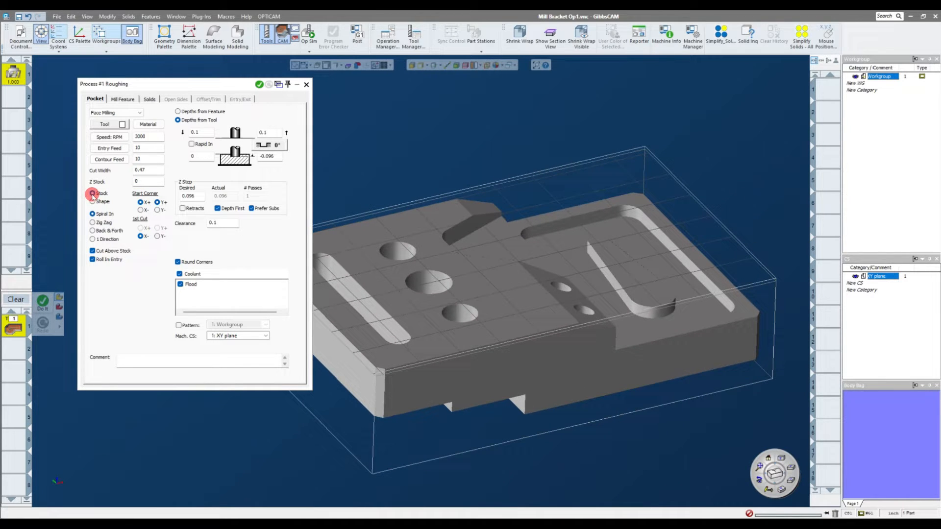
Step: Review the stock size and part origin values in the part's document settings
{"action": "left_click", "coordinate": [21, 35]}
{"action": "left_click", "coordinate": [210, 351]}
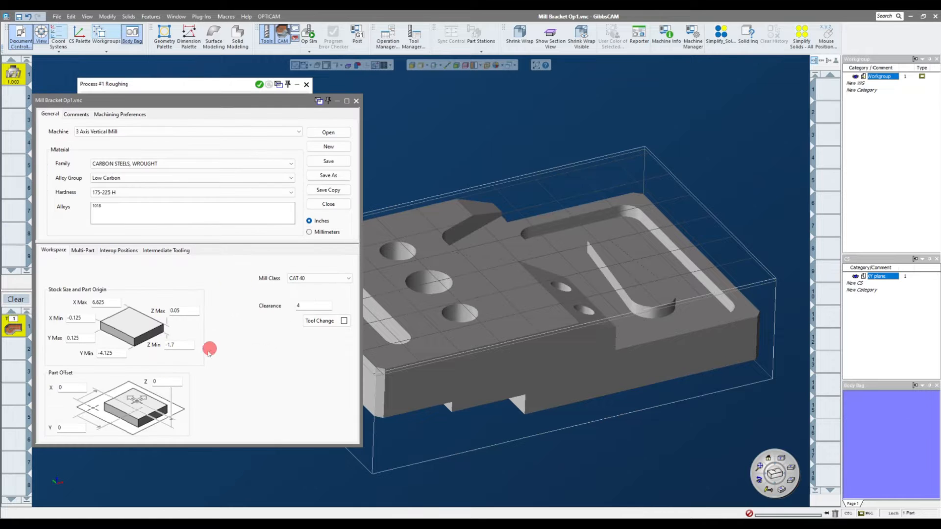
{"action": "left_click", "coordinate": [356, 100]}
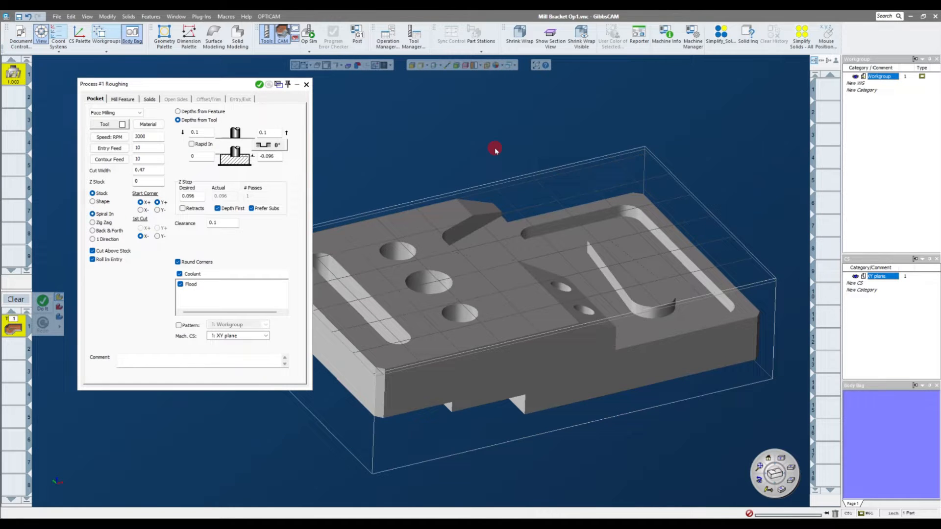
Step: Keep the face milling boundary on Stock and turn off Cut Above Stock and Roll In Entry
{"action": "scroll", "coordinate": [495, 148], "scroll_direction": "down", "scroll_amount": 4}
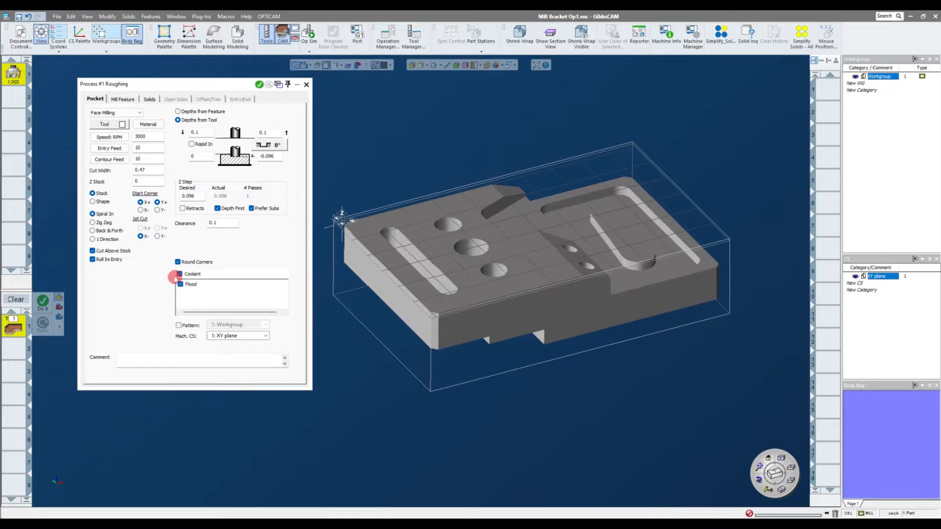
{"action": "left_click", "coordinate": [98, 193]}
{"action": "left_click", "coordinate": [93, 251]}
{"action": "left_click", "coordinate": [92, 260]}
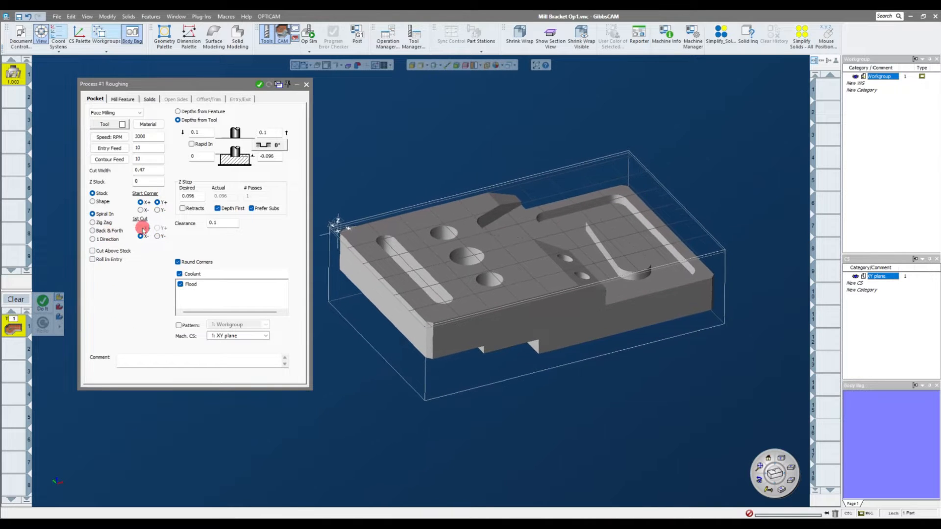
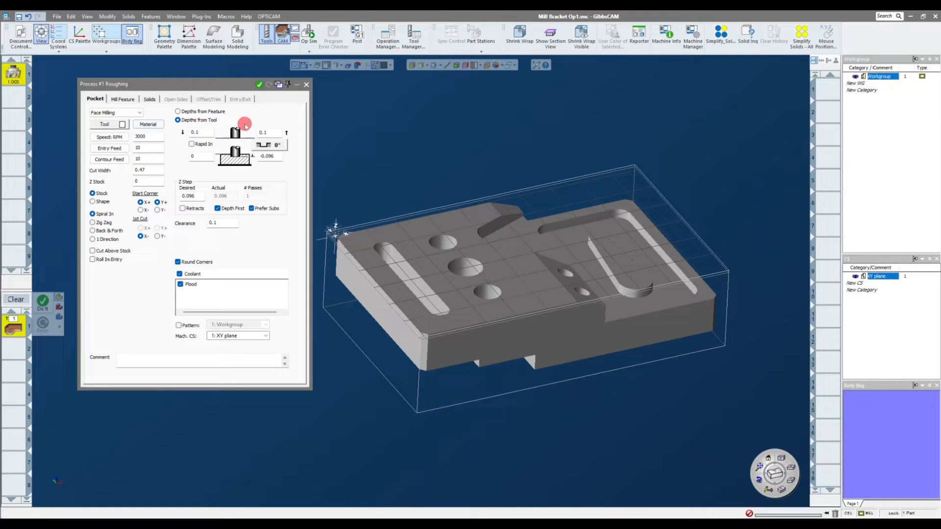
Step: Set both the entry and exit clearance planes of the face milling process to 0.25
{"action": "double_click", "coordinate": [196, 132]}
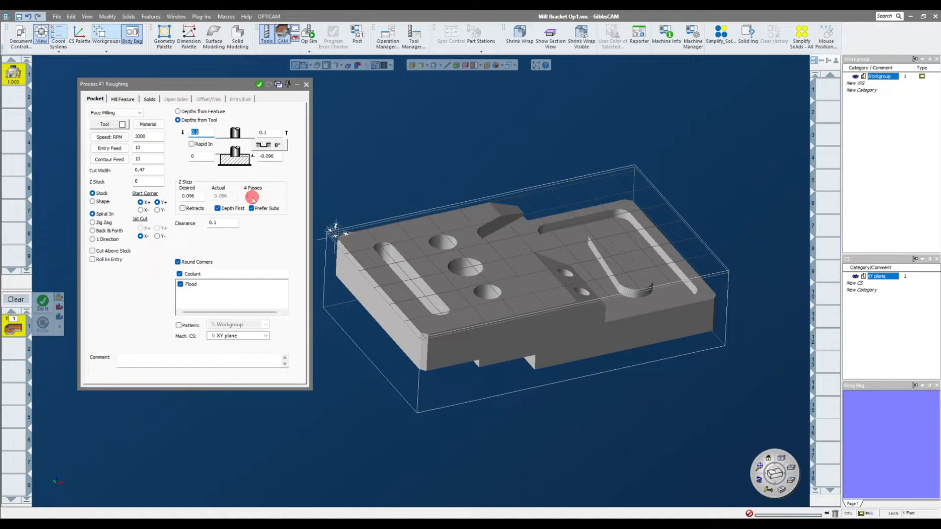
{"action": "type", "text": "0.25"}
{"action": "double_click", "coordinate": [270, 133]}
{"action": "type", "text": ".25"}
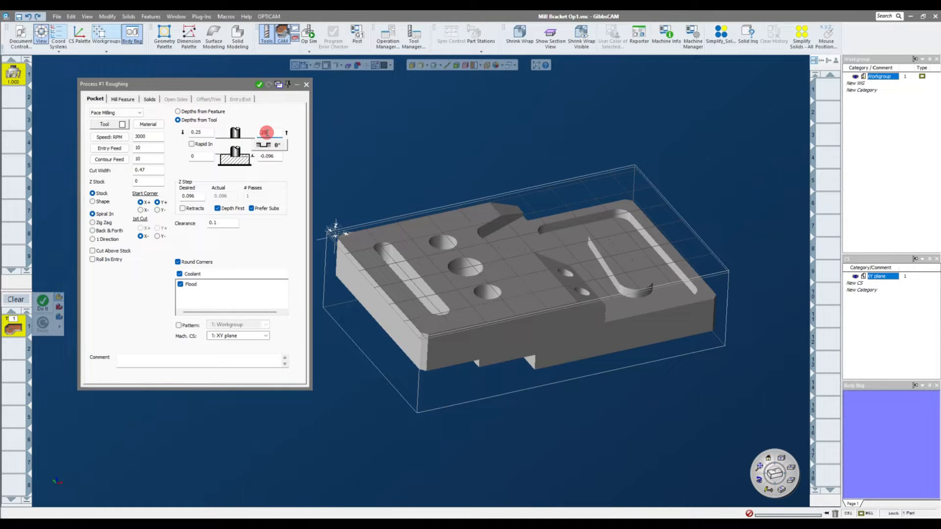
Step: Set the face milling surface Z to 0.05 and its final floor depth to 0
{"action": "left_click", "coordinate": [199, 155]}
{"action": "type", "text": "05"}
{"action": "left_click", "coordinate": [269, 156]}
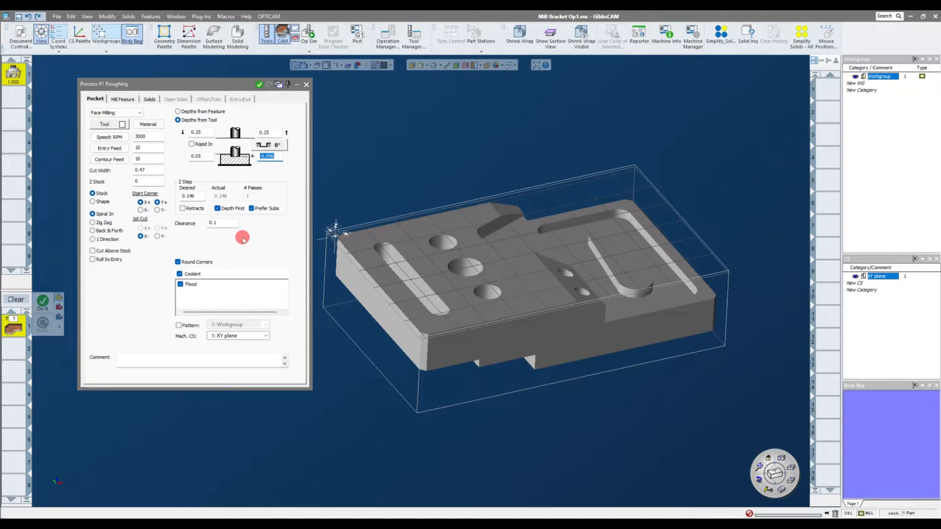
{"action": "type", "text": "0"}
{"action": "middle_click_drag", "start_coordinate": [409, 137], "coordinate": [402, 161]}
{"action": "double_click", "coordinate": [194, 196]}
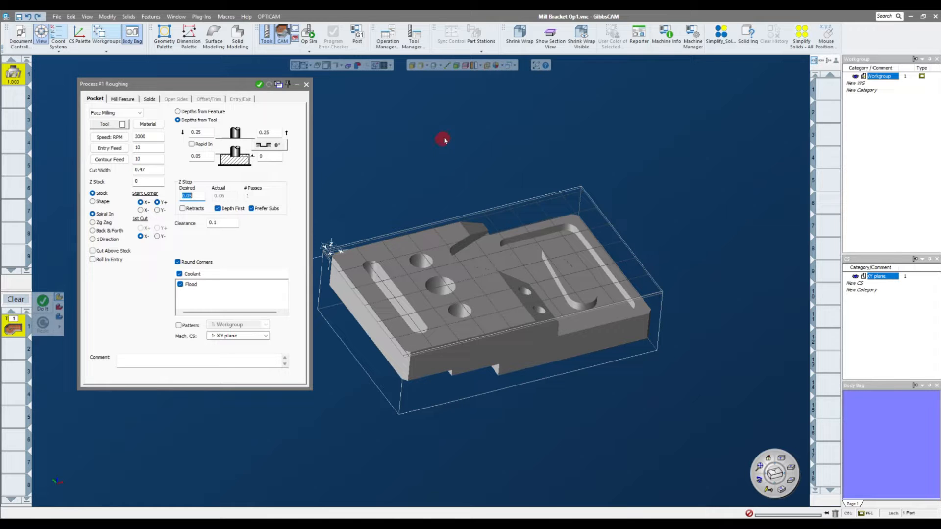
{"action": "scroll", "coordinate": [449, 120], "scroll_direction": "up", "scroll_amount": 2}
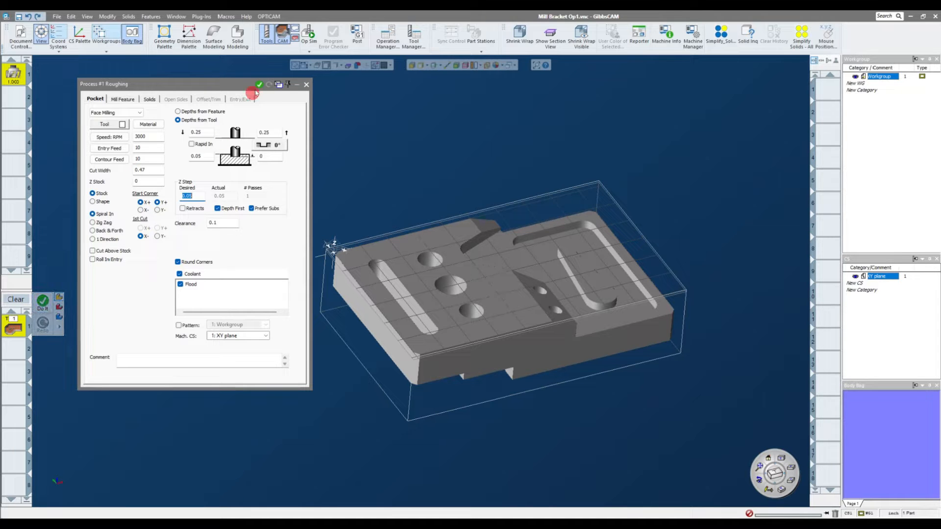
Step: Generate the face milling toolpath on the stock and inspect its entry move at the stock corner
{"action": "left_click_drag", "start_coordinate": [260, 87], "coordinate": [389, 102]}
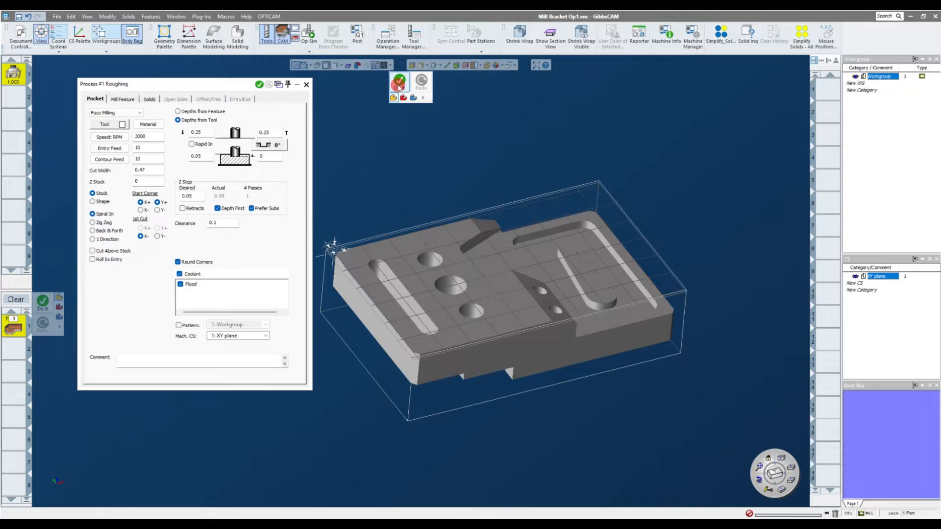
{"action": "left_click", "coordinate": [377, 208]}
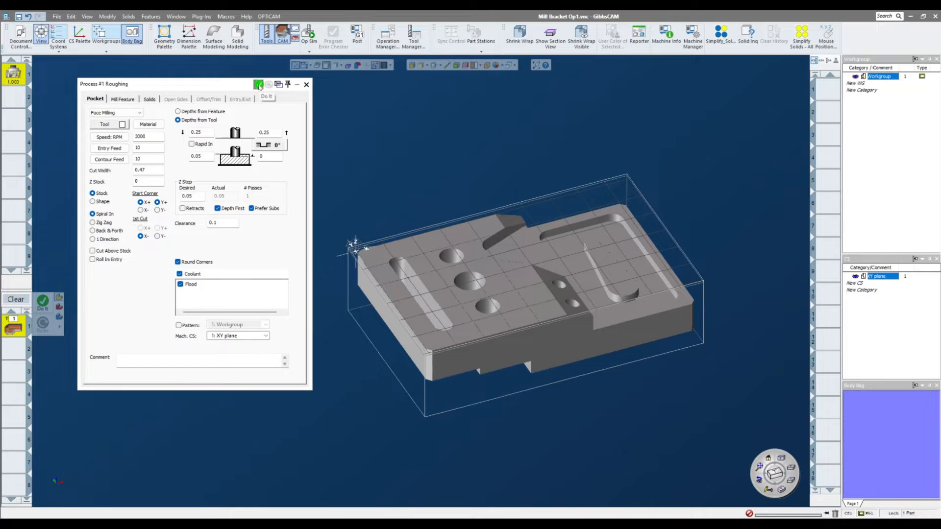
{"action": "left_click", "coordinate": [259, 87]}
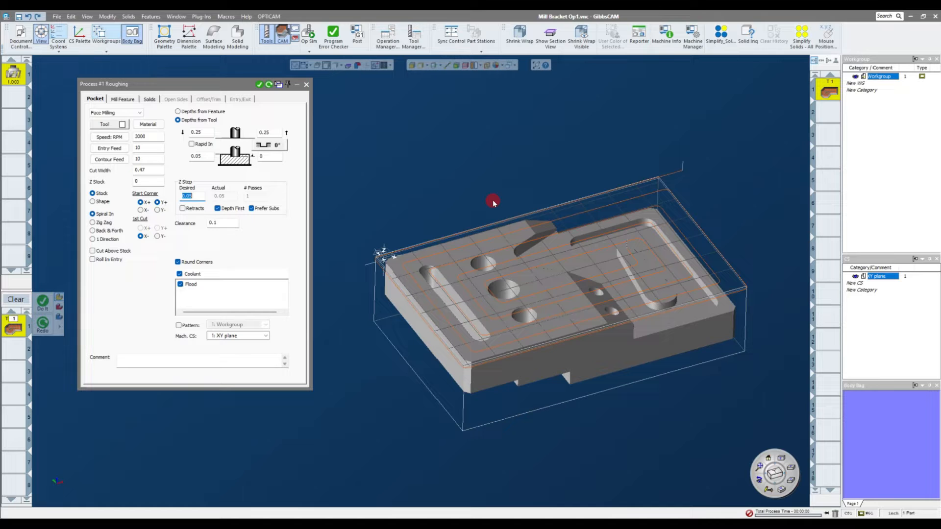
{"action": "scroll", "coordinate": [699, 176], "scroll_direction": "up", "scroll_amount": 5}
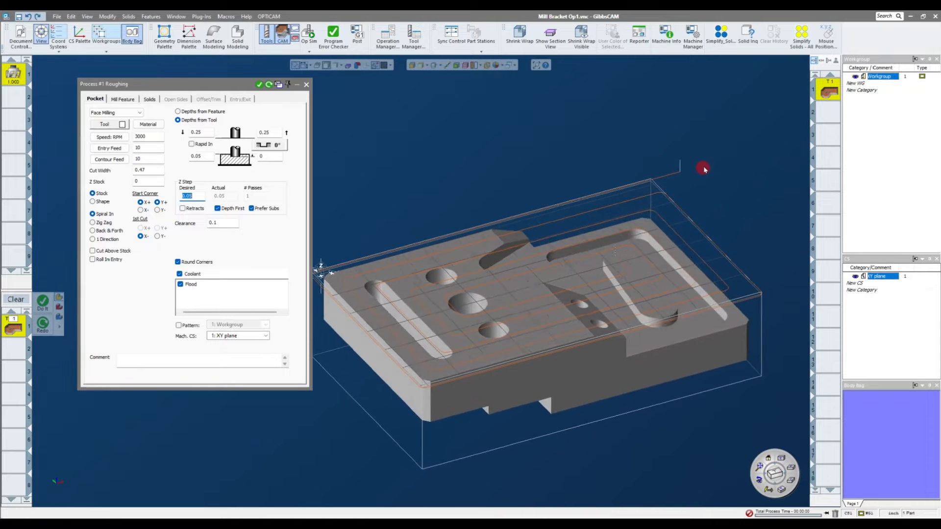
{"action": "scroll", "coordinate": [672, 166], "scroll_direction": "up", "scroll_amount": 2}
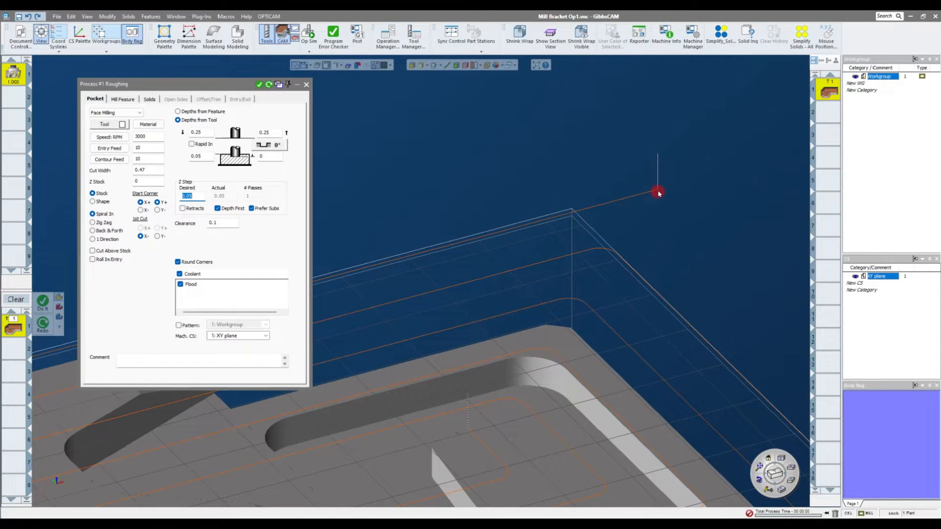
{"action": "scroll", "coordinate": [660, 185], "scroll_direction": "down", "scroll_amount": 5}
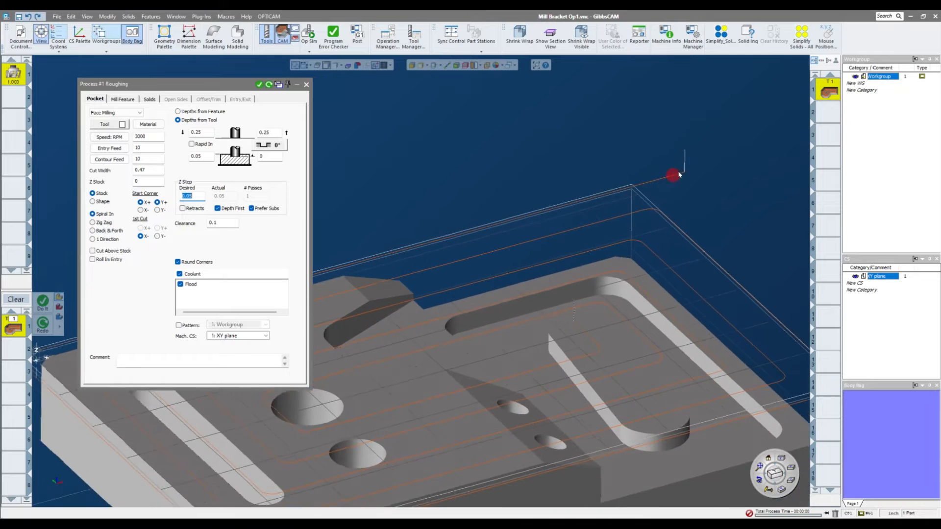
{"action": "scroll", "coordinate": [714, 129], "scroll_direction": "down", "scroll_amount": 1}
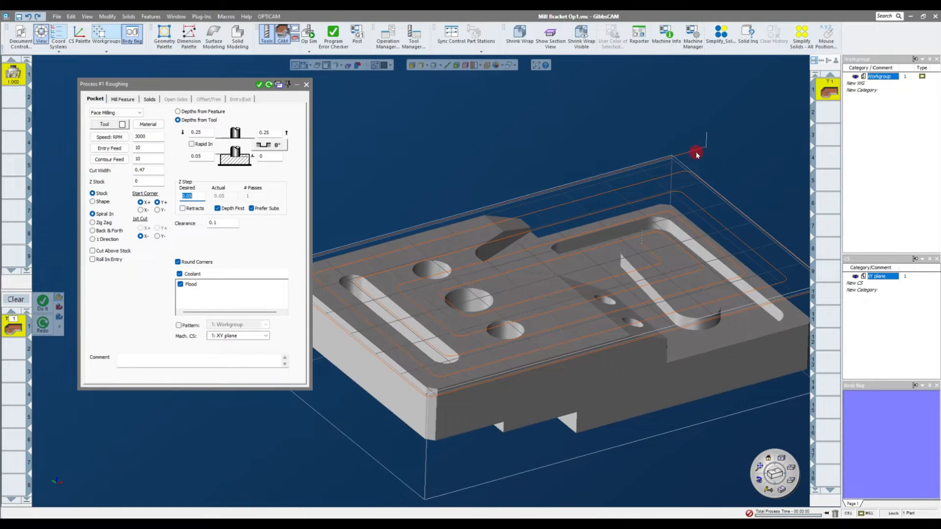
Step: Set the contour feed to 25, regenerate the face milling toolpath and close the process
{"action": "double_click", "coordinate": [137, 148]}
{"action": "double_click", "coordinate": [149, 160]}
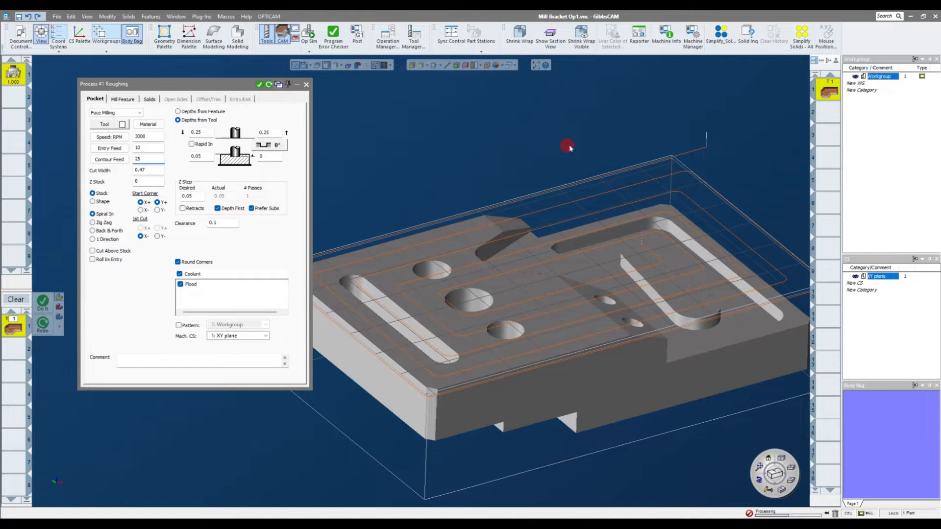
{"action": "left_click_drag", "start_coordinate": [567, 147], "coordinate": [587, 152]}
{"action": "scroll", "coordinate": [660, 196], "scroll_direction": "up", "scroll_amount": 5}
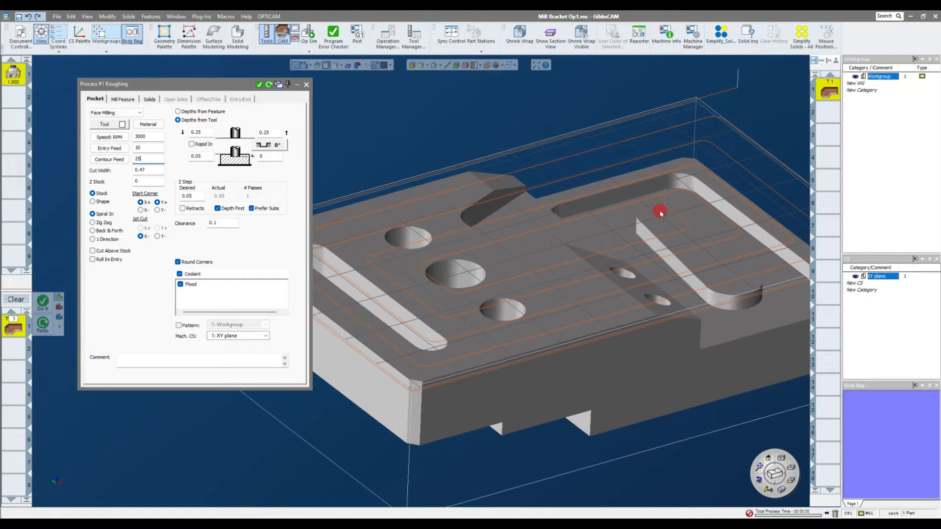
{"action": "scroll", "coordinate": [667, 201], "scroll_direction": "up", "scroll_amount": 2}
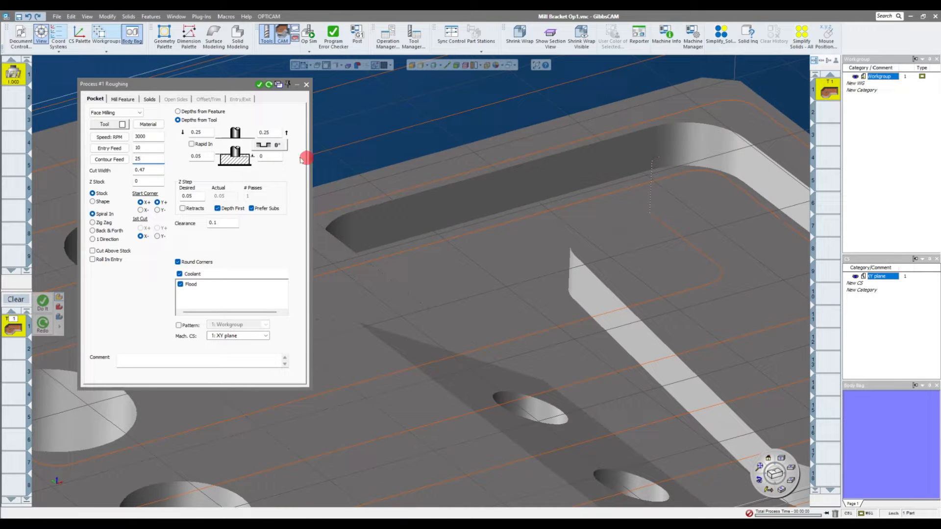
{"action": "scroll", "coordinate": [396, 220], "scroll_direction": "down", "scroll_amount": 10}
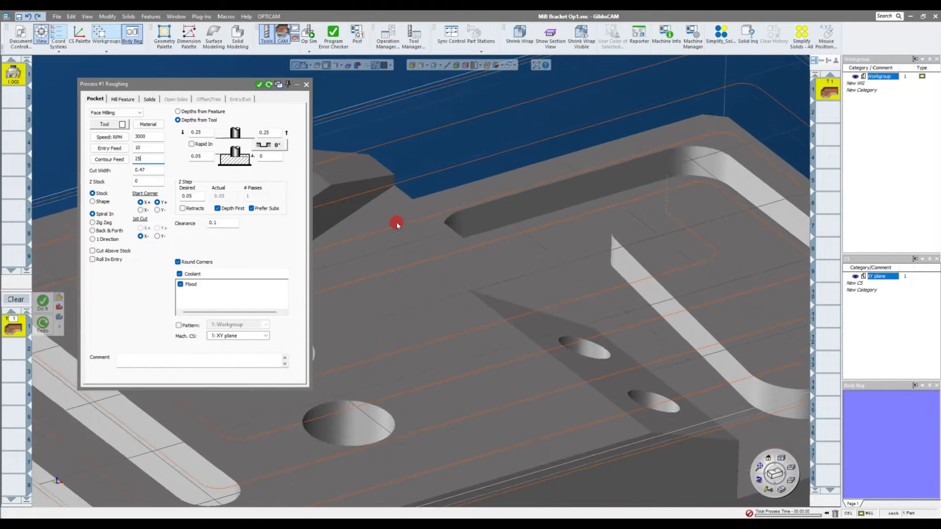
{"action": "left_click", "coordinate": [306, 85]}
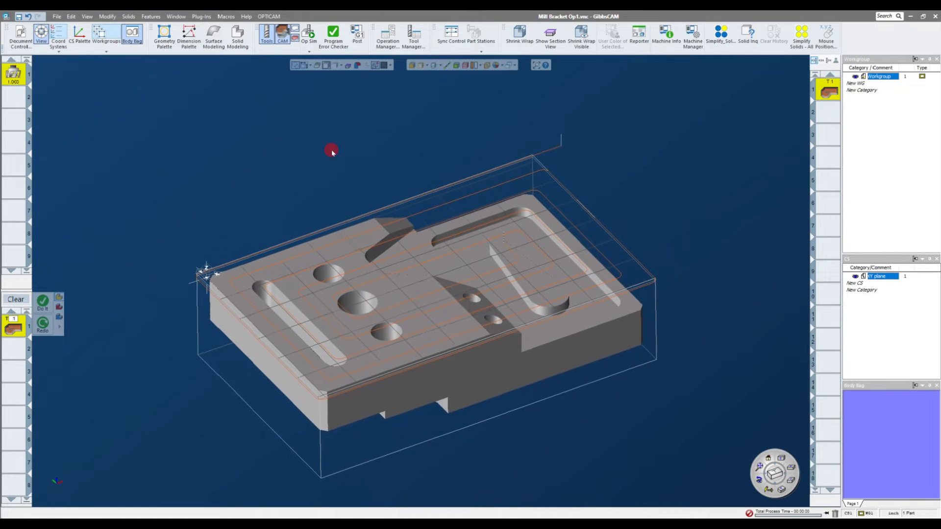
Step: Simulate the face milling operation on the stock in Op Sim at a reduced playback speed
{"action": "left_click", "coordinate": [309, 35]}
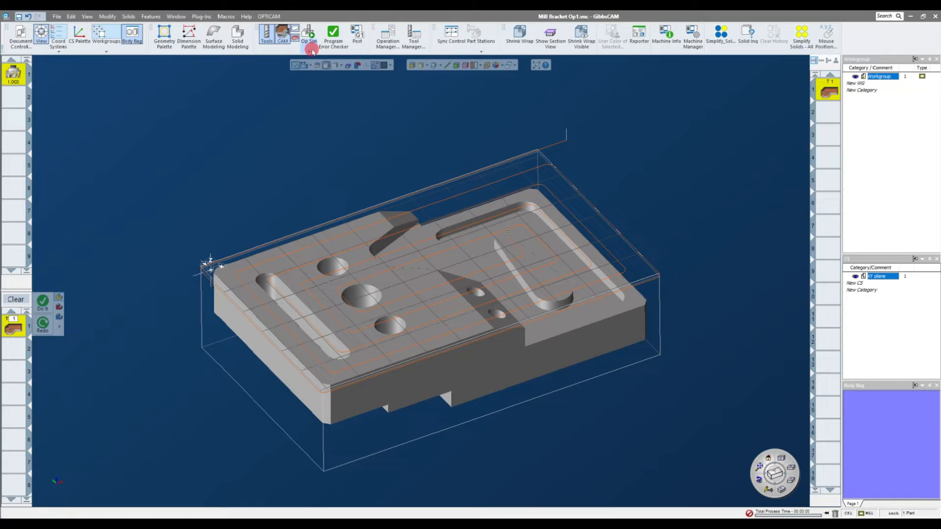
{"action": "left_click", "coordinate": [312, 49]}
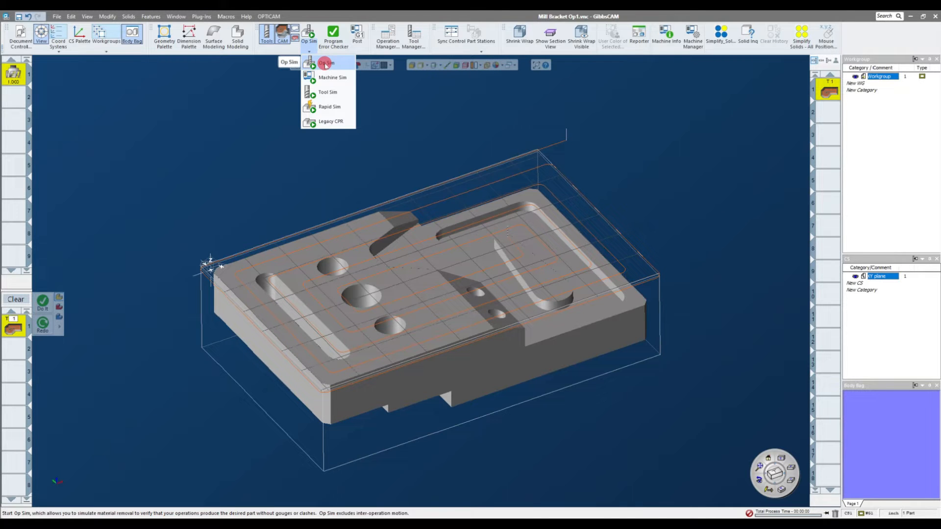
{"action": "left_click", "coordinate": [325, 63]}
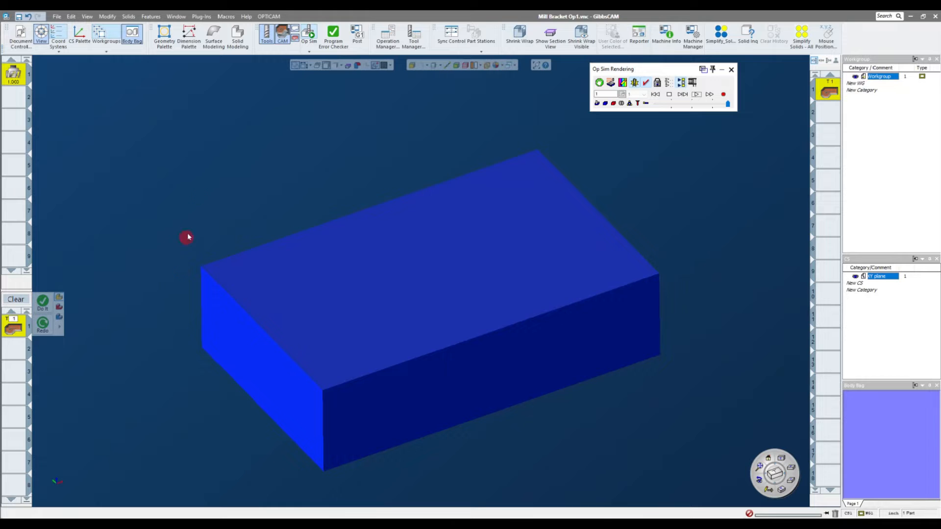
{"action": "mouse_move", "coordinate": [720, 250]}
{"action": "middle_mouse_down"}
{"action": "mouse_move", "coordinate": [582, 390]}
{"action": "mouse_move", "coordinate": [754, 190]}
{"action": "mouse_move", "coordinate": [713, 264]}
{"action": "middle_mouse_up"}
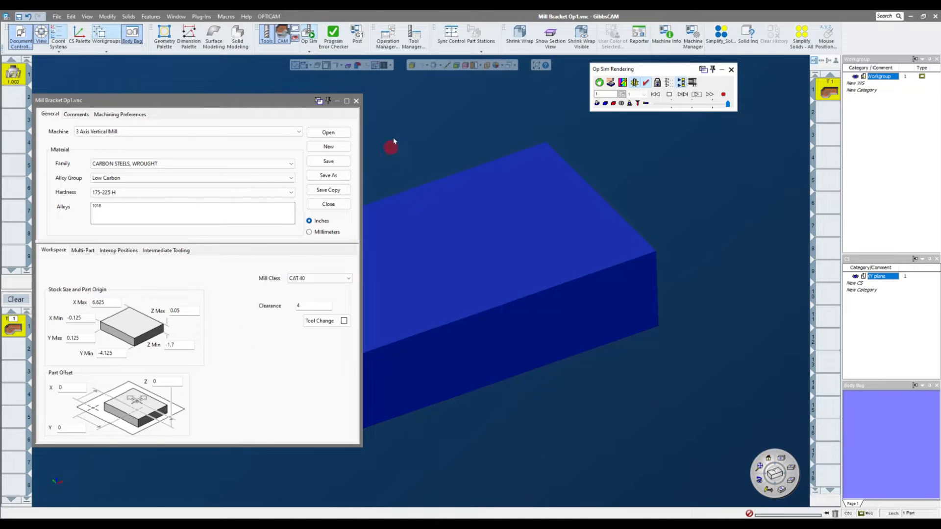
{"action": "left_click", "coordinate": [356, 101]}
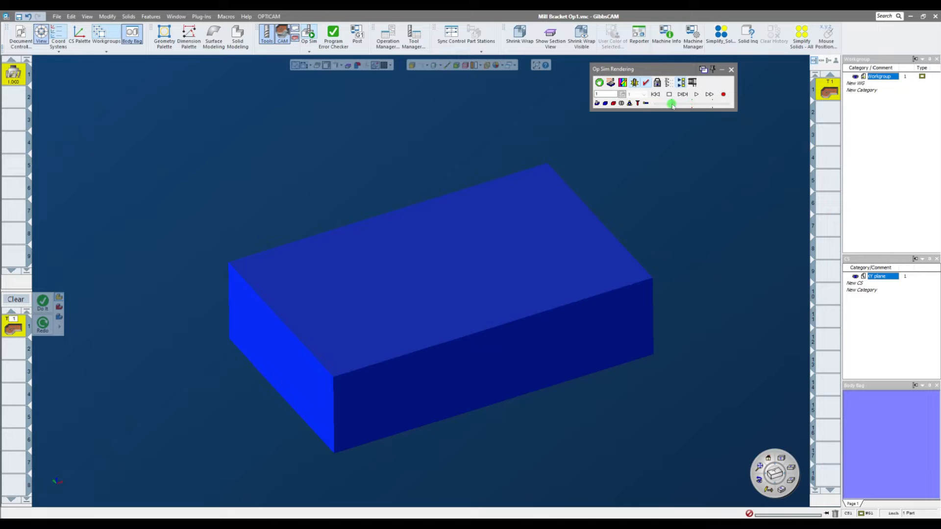
{"action": "middle_click_drag", "start_coordinate": [724, 203], "coordinate": [689, 131]}
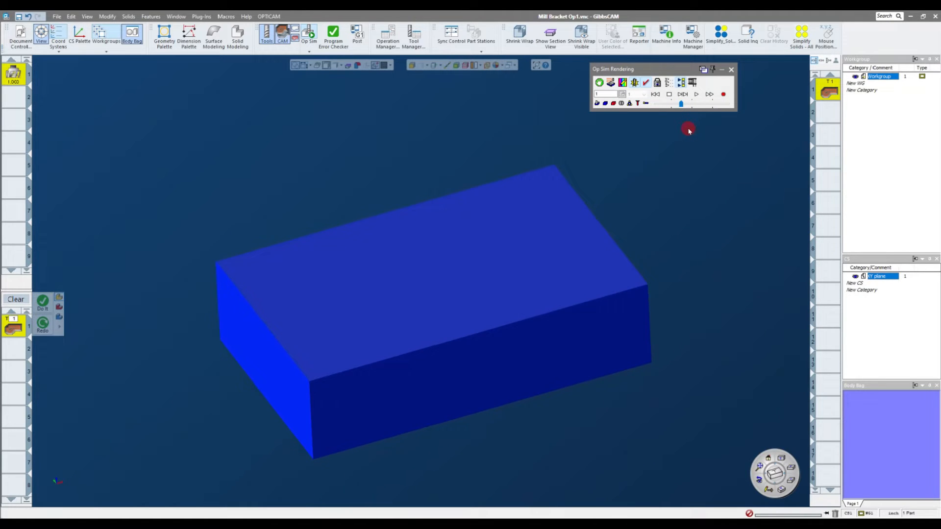
{"action": "left_click", "coordinate": [696, 94]}
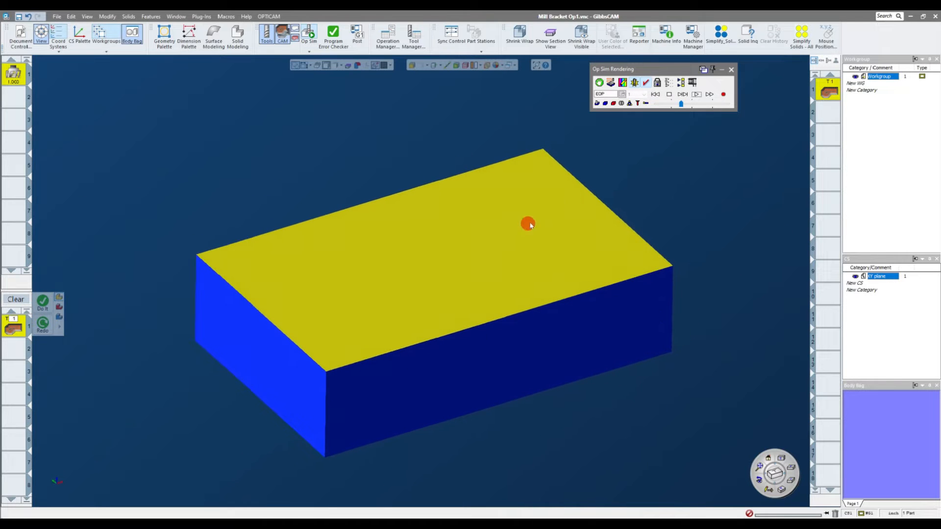
Step: Deselect the face milling operation and replay its simulation from the start
{"action": "left_click", "coordinate": [828, 111]}
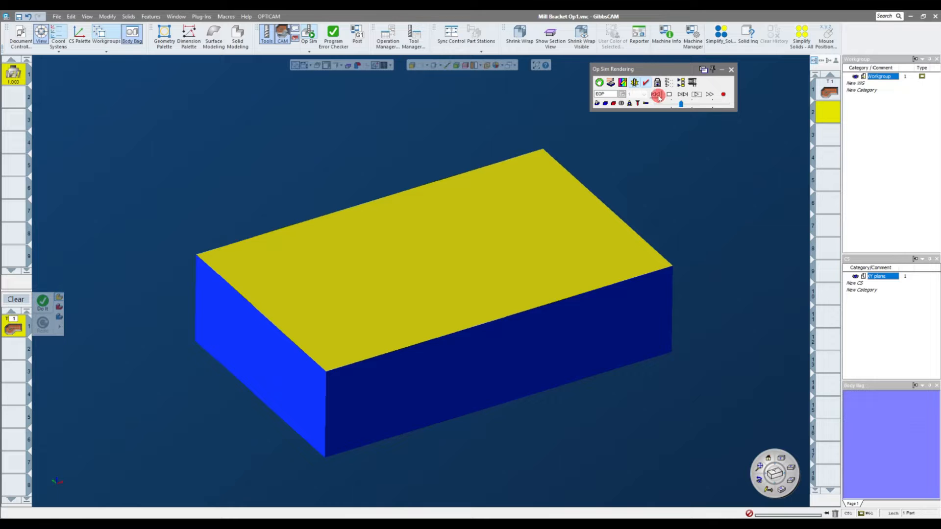
{"action": "left_click", "coordinate": [655, 94]}
{"action": "left_click", "coordinate": [697, 94]}
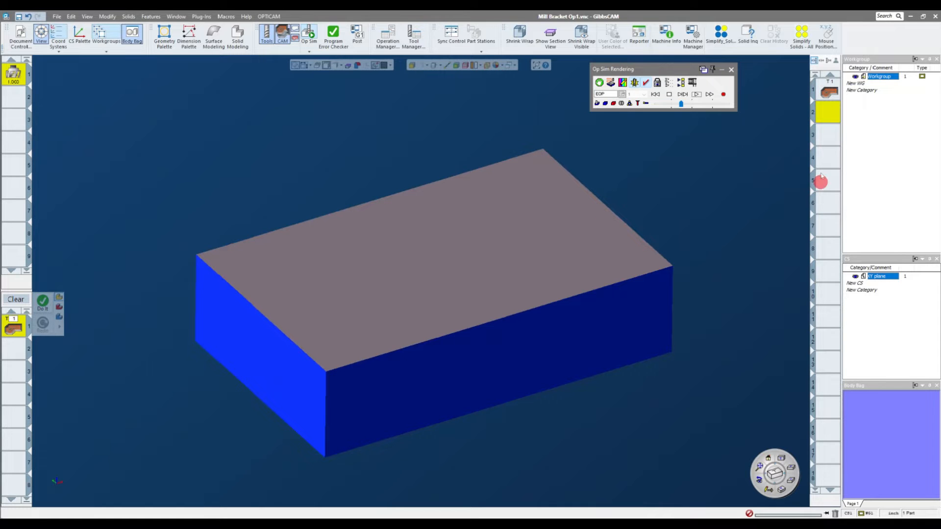
{"action": "key", "text": "ctrl+i"}
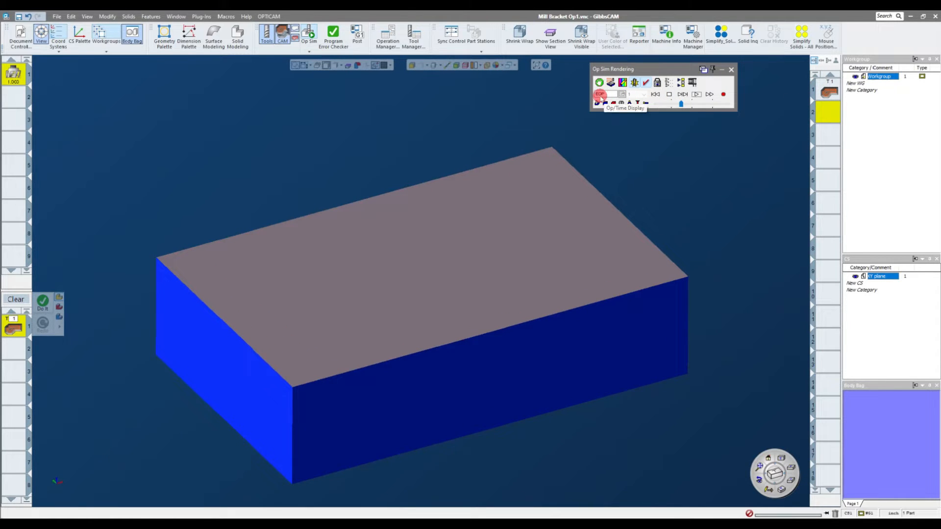
{"action": "left_click", "coordinate": [655, 94]}
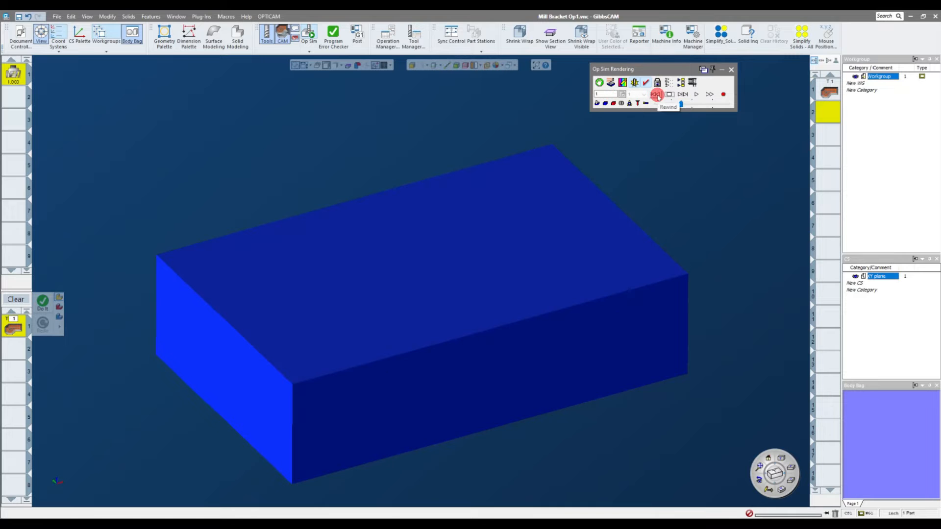
{"action": "left_click", "coordinate": [685, 94]}
{"action": "left_click_drag", "start_coordinate": [679, 104], "coordinate": [727, 103]}
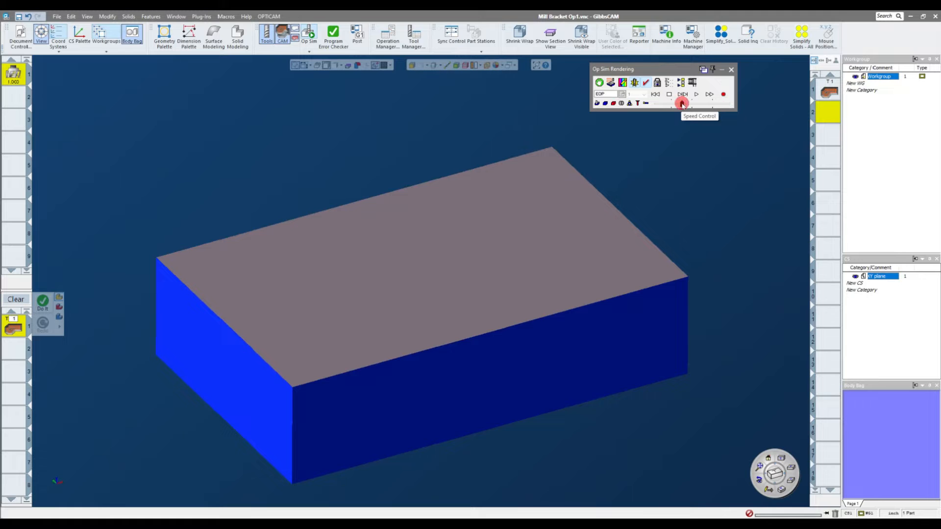
Step: Rewind the simulation and step through the face milling passes one feature at a time
{"action": "left_click", "coordinate": [656, 94]}
{"action": "left_click", "coordinate": [684, 94]}
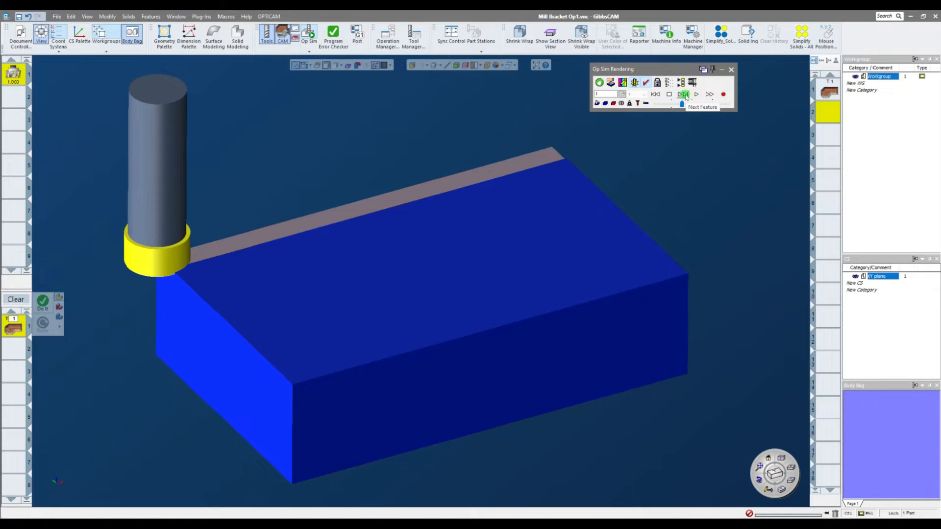
{"action": "left_click", "coordinate": [684, 94]}
{"action": "left_click", "coordinate": [684, 94]}
{"action": "left_click", "coordinate": [685, 94]}
{"action": "left_click", "coordinate": [684, 94]}
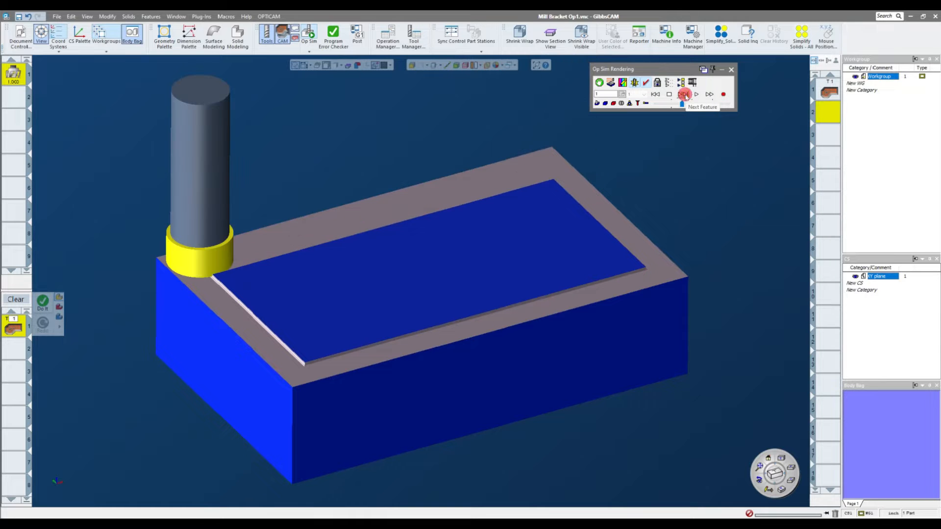
Step: Play the simulation to its end, recheck the first face milling pass and close the simulation
{"action": "left_click", "coordinate": [695, 93]}
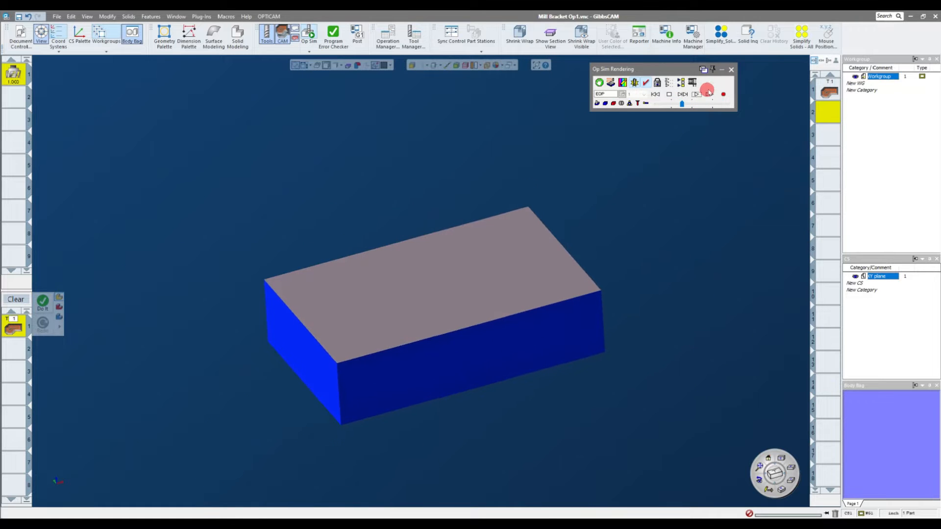
{"action": "left_click", "coordinate": [655, 94]}
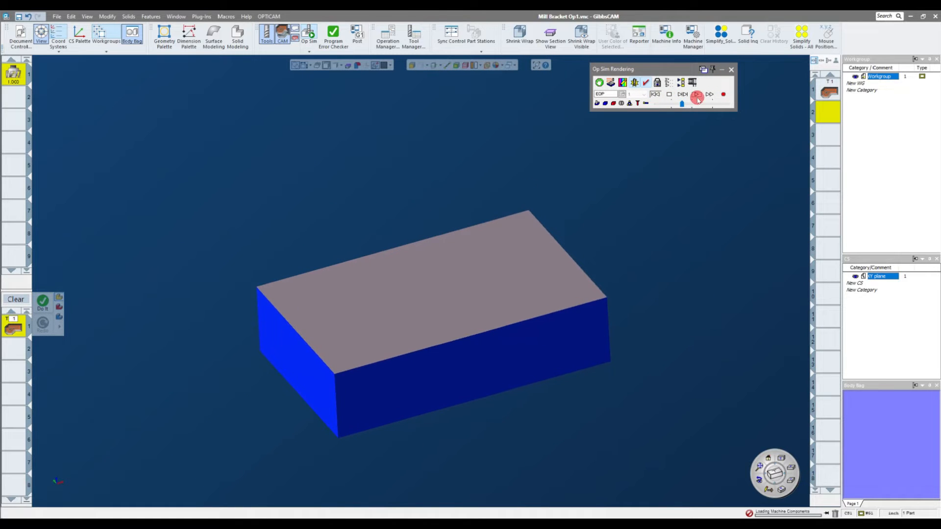
{"action": "left_click", "coordinate": [684, 94]}
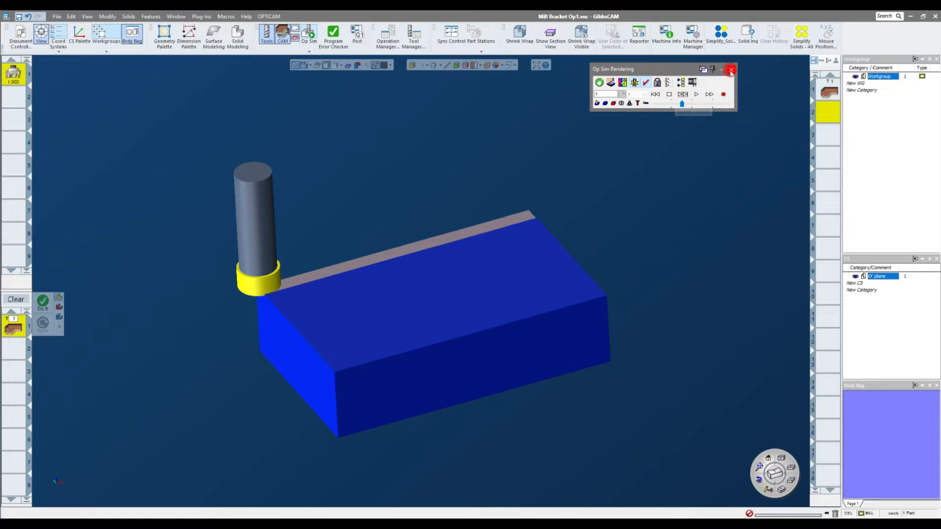
{"action": "left_click", "coordinate": [725, 94]}
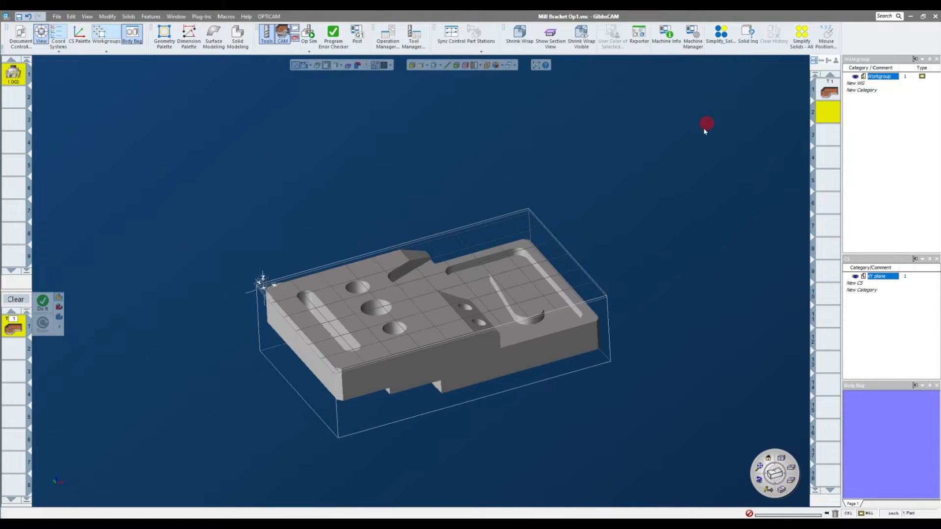
Step: Reopen the face milling process, set its start corner to X- and regenerate the toolpath
{"action": "left_click", "coordinate": [829, 89]}
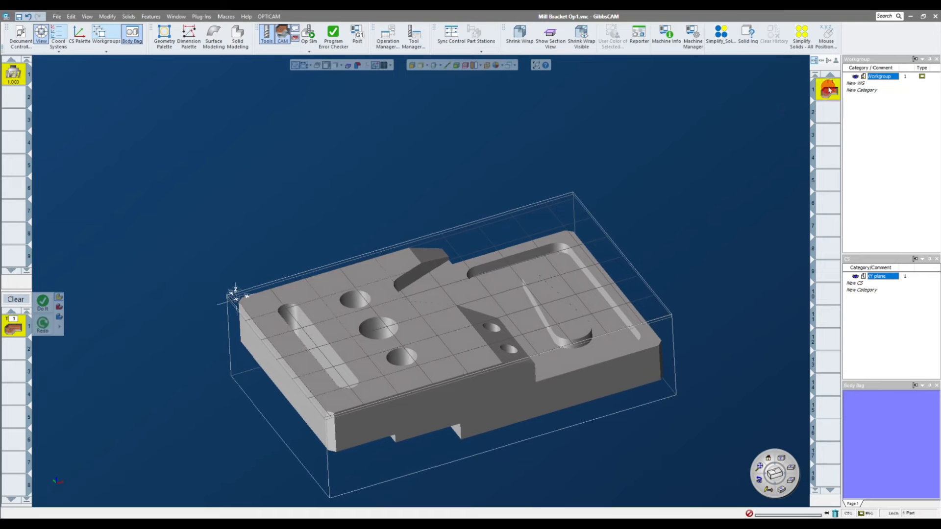
{"action": "double_click", "coordinate": [15, 328]}
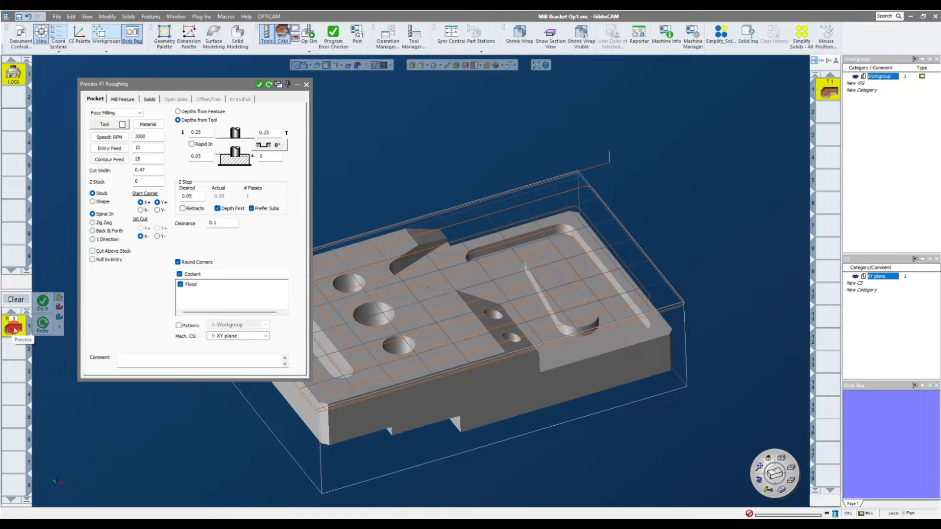
{"action": "left_click_drag", "start_coordinate": [205, 85], "coordinate": [203, 92]}
{"action": "middle_click_drag", "start_coordinate": [385, 112], "coordinate": [664, 151]}
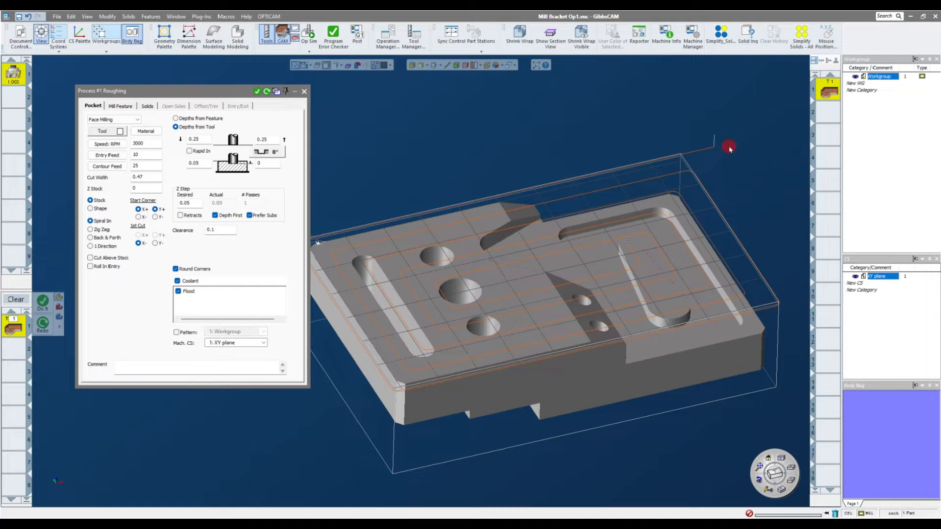
{"action": "scroll", "coordinate": [725, 145], "scroll_direction": "down", "scroll_amount": 3}
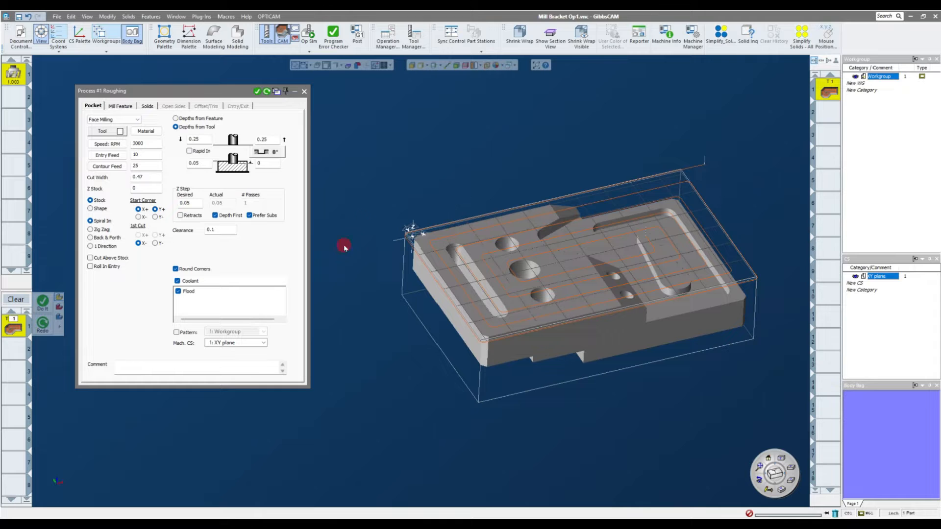
{"action": "left_click", "coordinate": [139, 218]}
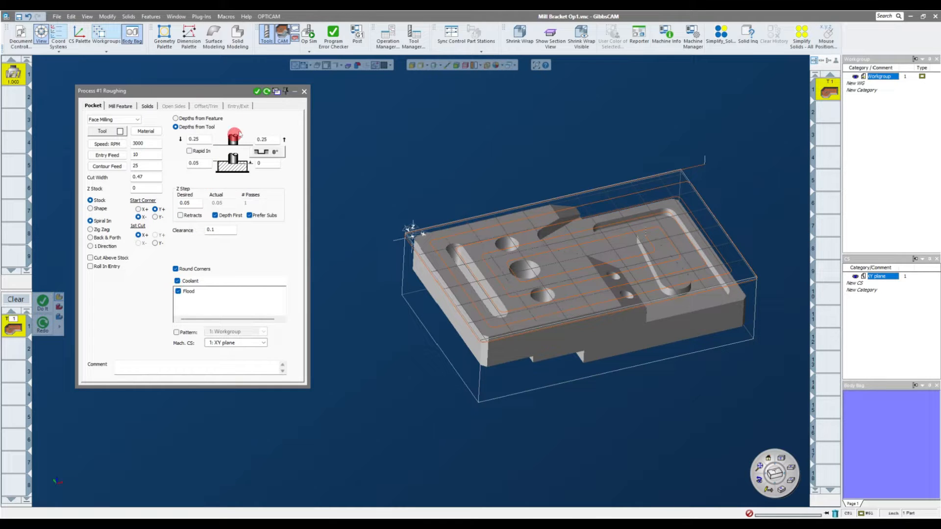
{"action": "left_click", "coordinate": [267, 92]}
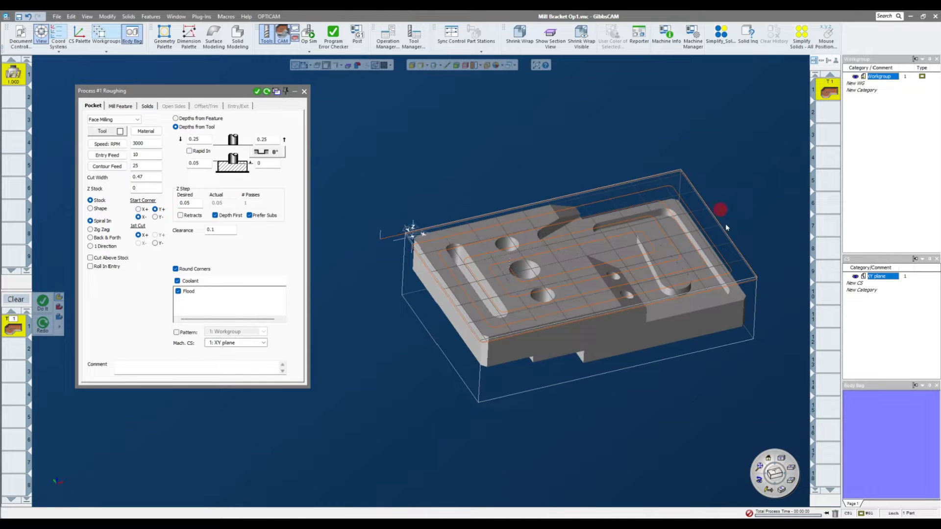
Step: Try the Zig Zag pattern on the face milling toolpath, and regenerate it with Spiral In again
{"action": "scroll", "coordinate": [538, 308], "scroll_direction": "up", "scroll_amount": 3}
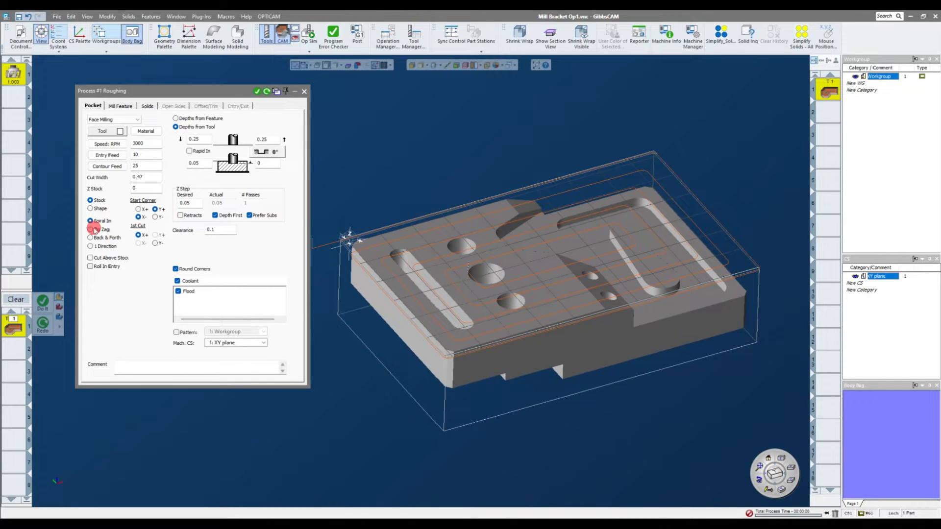
{"action": "left_click", "coordinate": [91, 229]}
{"action": "left_click", "coordinate": [267, 92]}
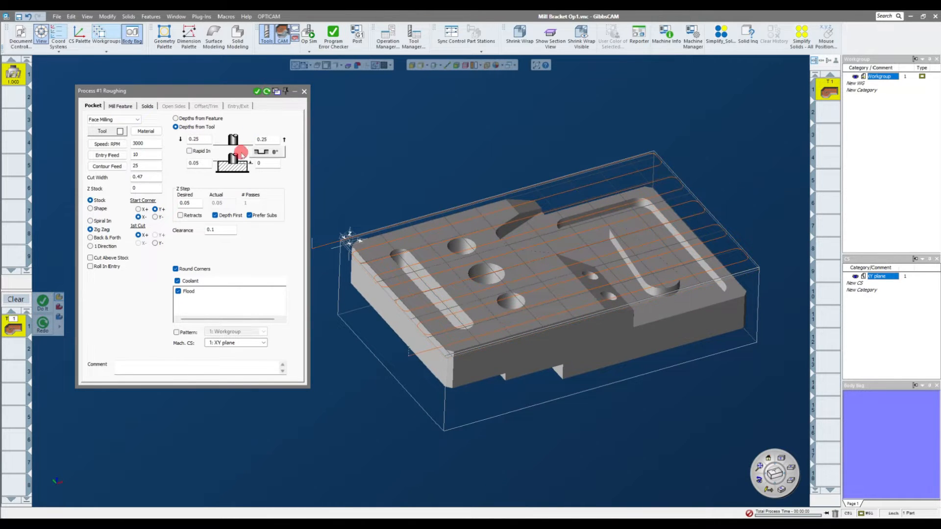
{"action": "left_click", "coordinate": [90, 221]}
{"action": "left_click", "coordinate": [267, 92]}
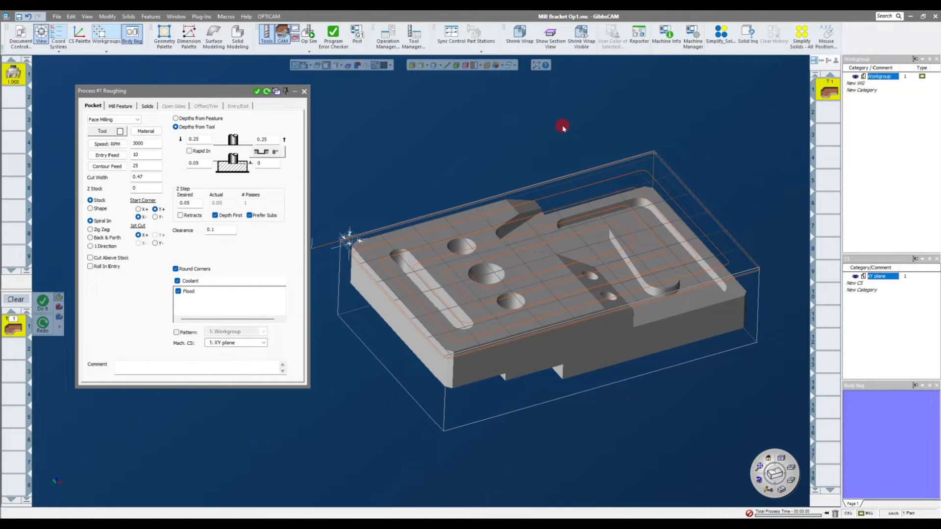
{"action": "left_click", "coordinate": [304, 91]}
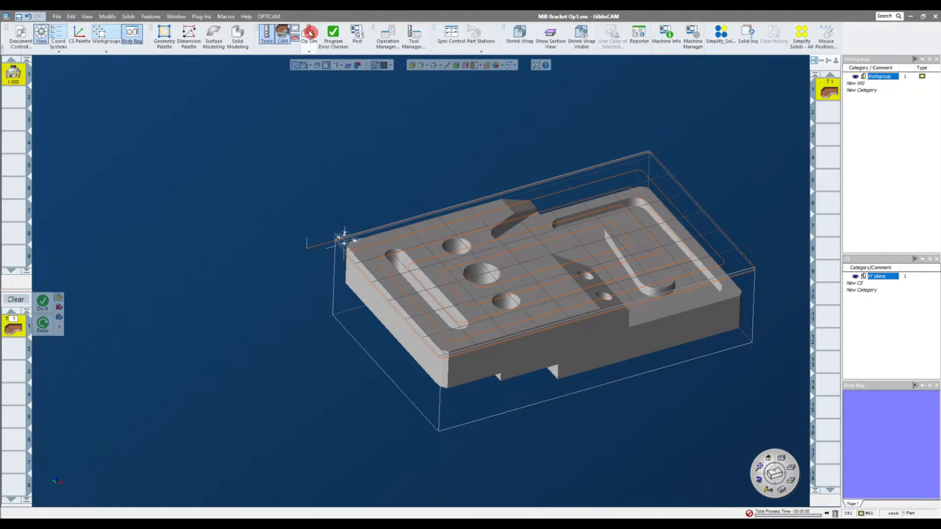
Step: Simulate the face milling operation from its new start corner in Op Sim and close the simulation
{"action": "left_click", "coordinate": [308, 32]}
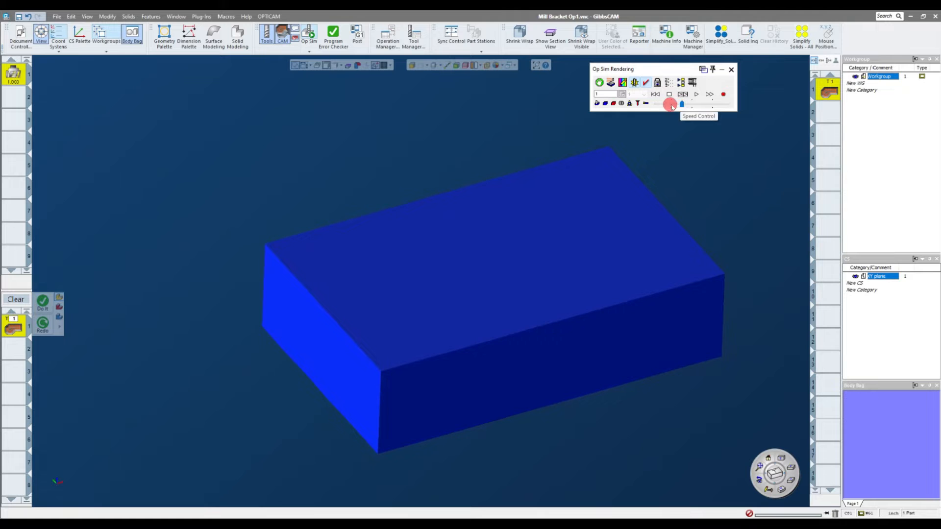
{"action": "left_click", "coordinate": [697, 94]}
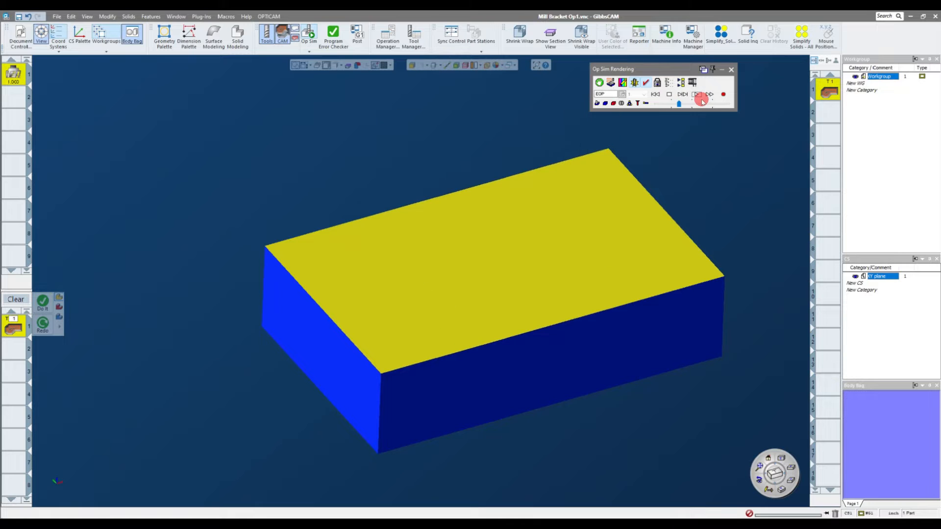
{"action": "left_click", "coordinate": [732, 70]}
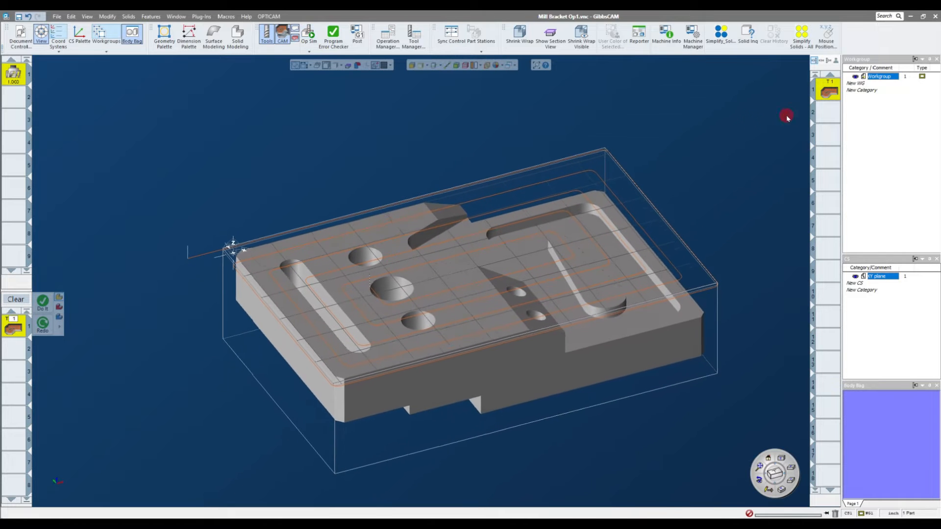
Step: Deselect the face milling operation and clear its process from the process list
{"action": "left_click", "coordinate": [829, 112]}
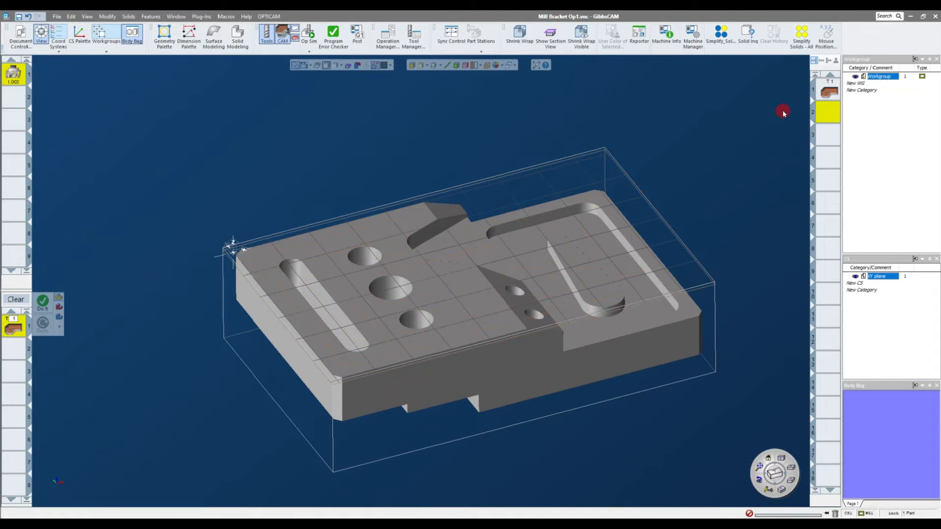
{"action": "left_click", "coordinate": [832, 93]}
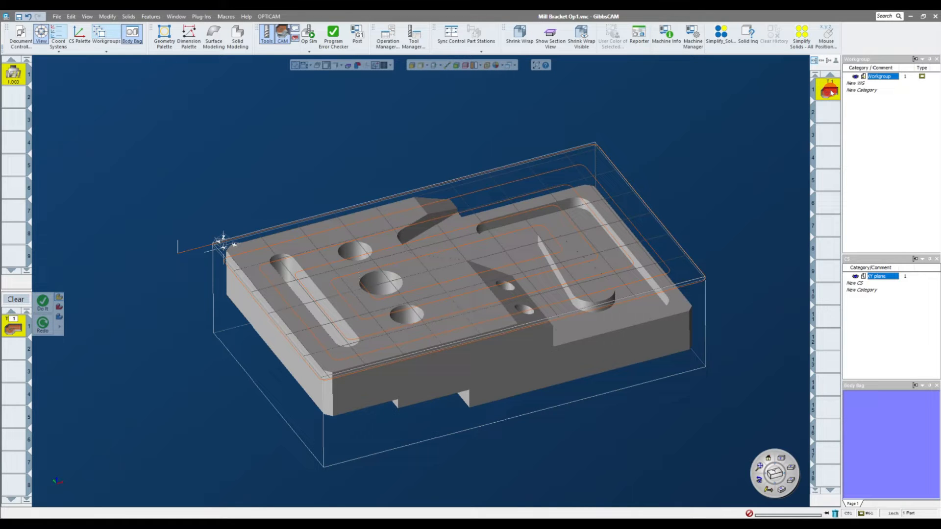
{"action": "left_click", "coordinate": [823, 129]}
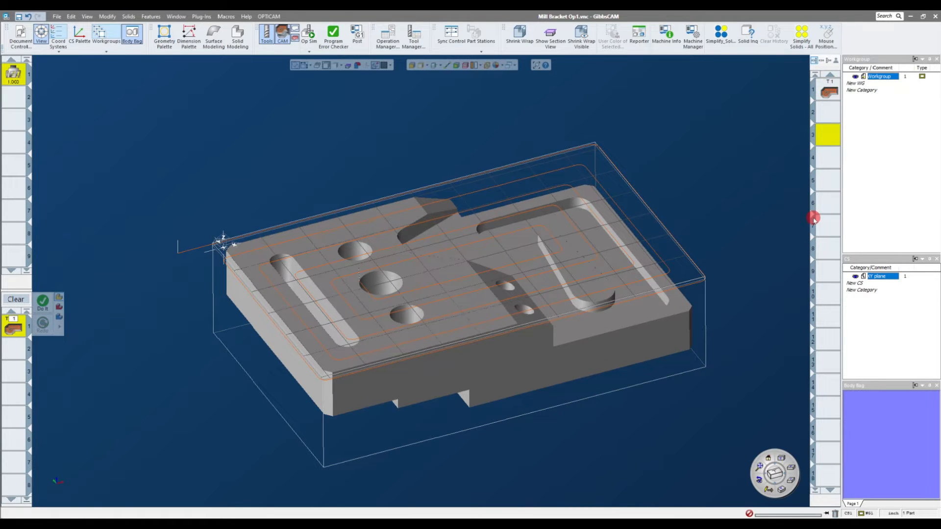
{"action": "left_click", "coordinate": [16, 299]}
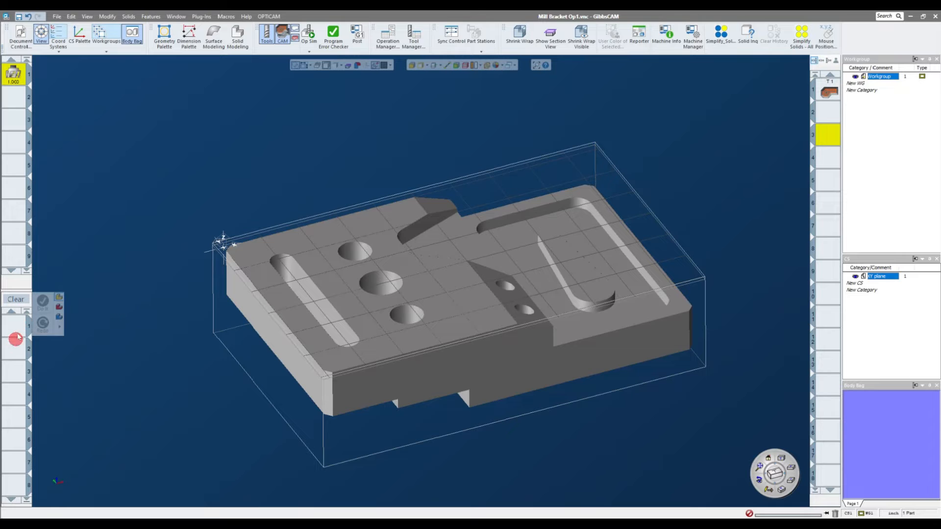
{"action": "left_click", "coordinate": [829, 293]}
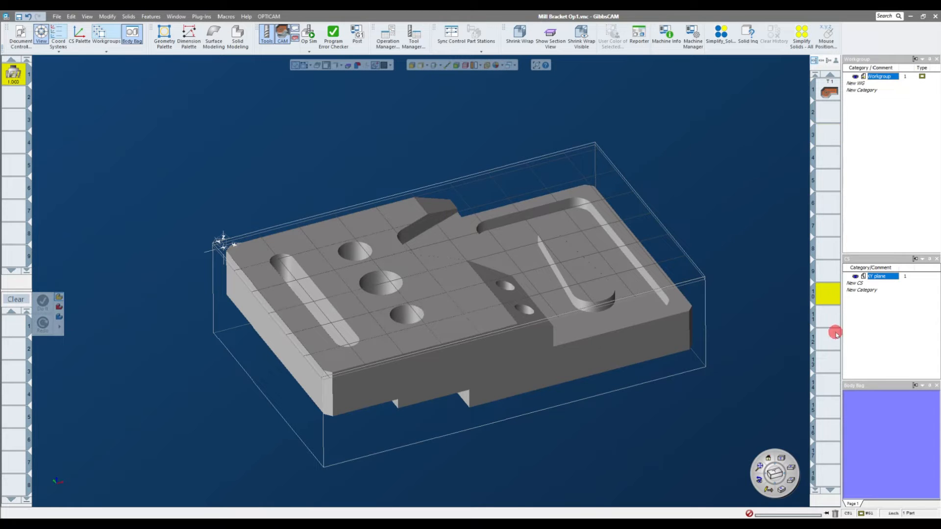
Step: Reload the process of the face milling operation from the operation list and review its settings
{"action": "left_click", "coordinate": [827, 91]}
{"action": "double_click", "coordinate": [827, 91]}
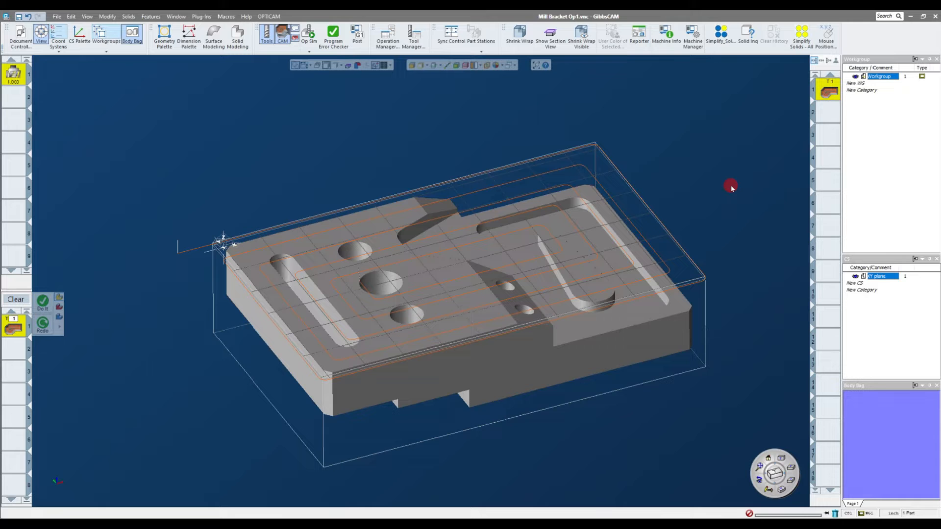
{"action": "double_click", "coordinate": [13, 325]}
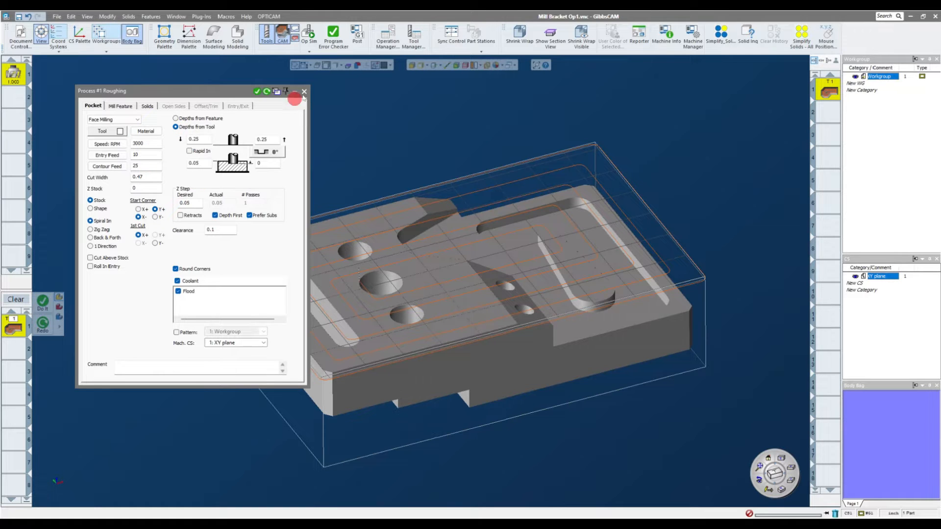
{"action": "left_click", "coordinate": [303, 91]}
Step: Select the empty third operation slot and clear the face milling process from the process list
{"action": "left_click", "coordinate": [828, 133]}
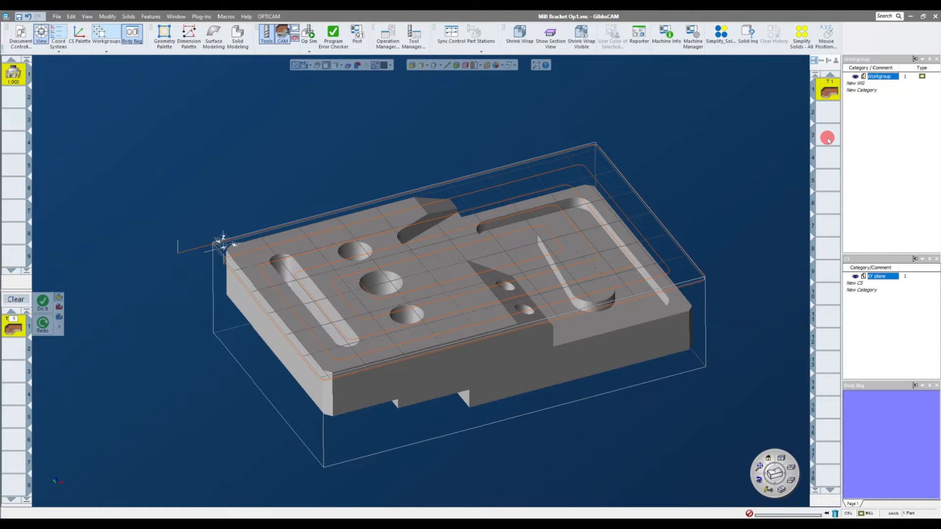
{"action": "left_click", "coordinate": [11, 299]}
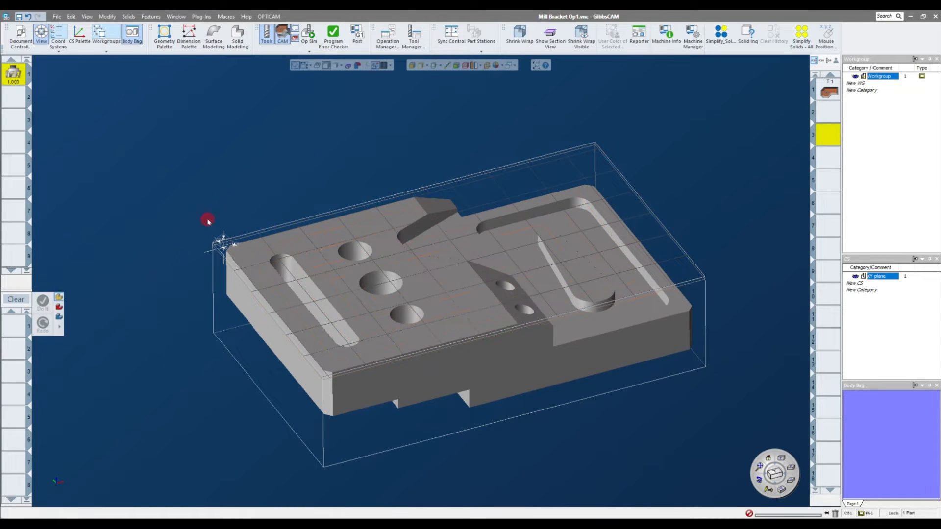
Step: Save the Mill Bracket Op1 part file
{"action": "middle_click_drag", "start_coordinate": [736, 204], "coordinate": [87, 57]}
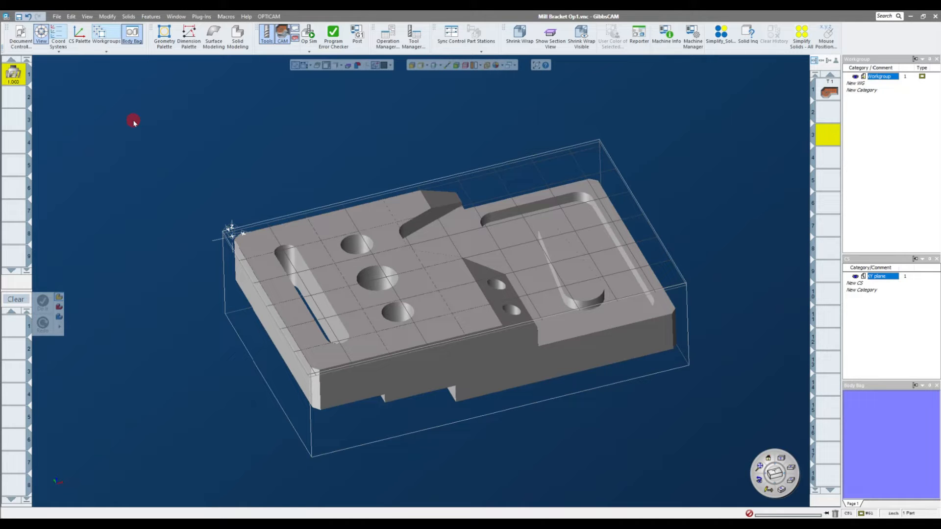
{"action": "left_click", "coordinate": [57, 16]}
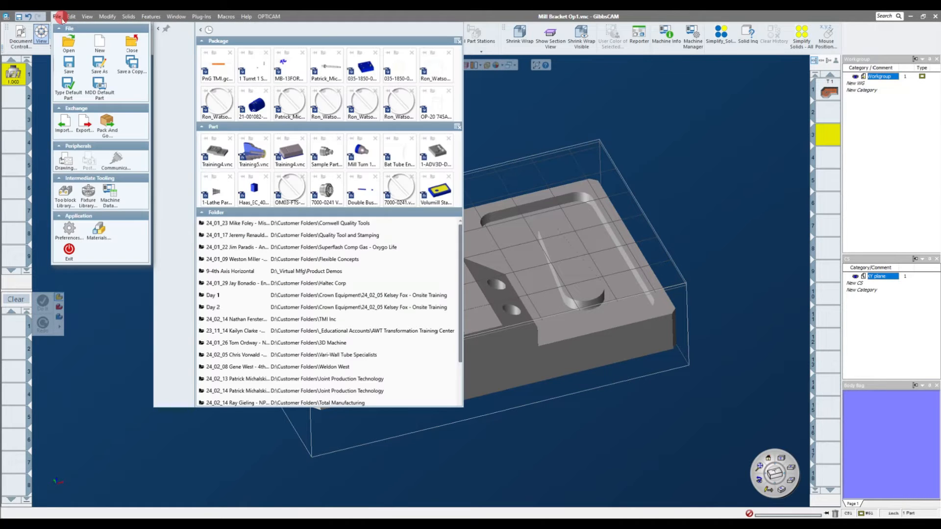
{"action": "left_click", "coordinate": [64, 64]}
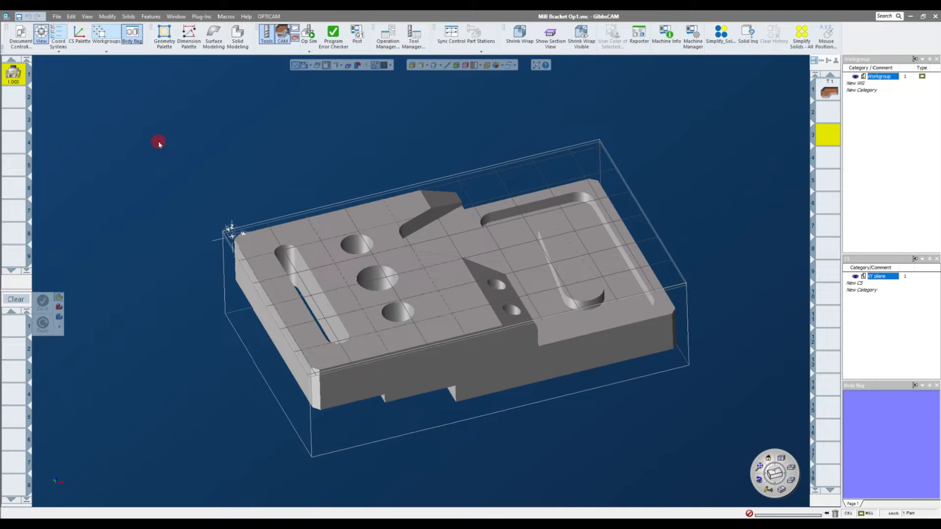
Step: Open the empty second tool slot to define a new milling tool
{"action": "middle_click_drag", "start_coordinate": [402, 163], "coordinate": [362, 165]}
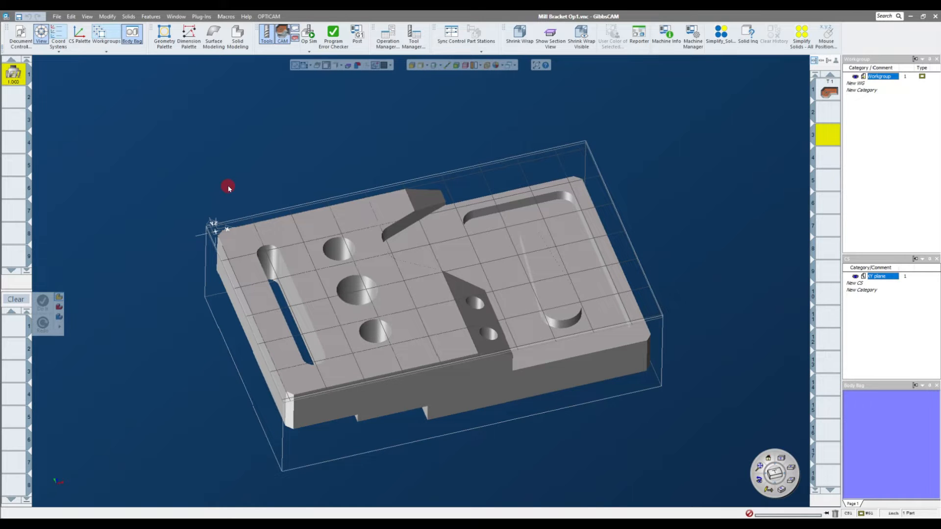
{"action": "middle_click_drag", "start_coordinate": [262, 115], "coordinate": [593, 211]}
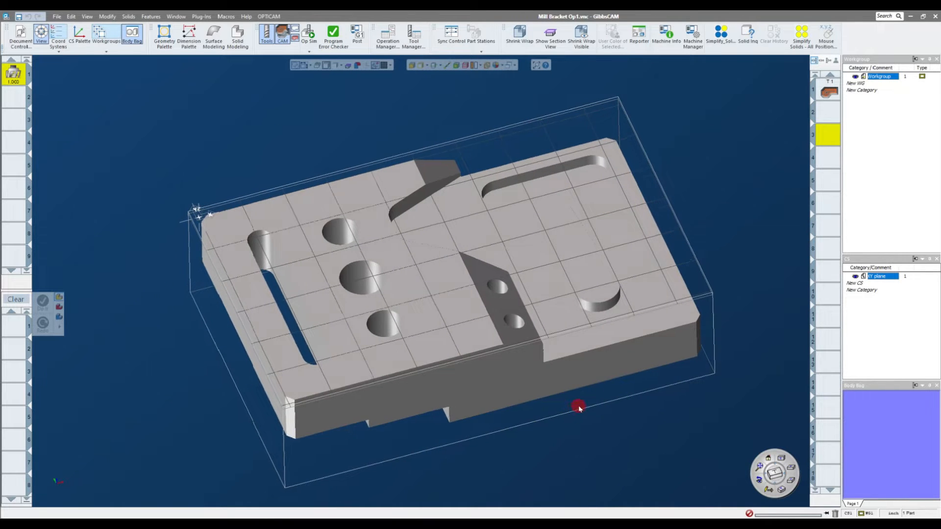
{"action": "middle_click_drag", "start_coordinate": [214, 377], "coordinate": [260, 472]}
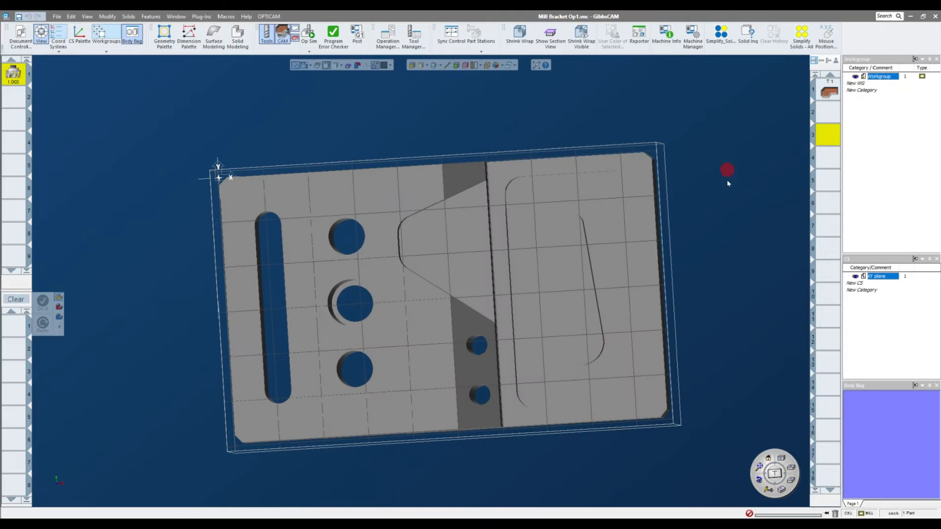
{"action": "middle_click_drag", "start_coordinate": [640, 466], "coordinate": [28, 155]}
{"action": "double_click", "coordinate": [13, 104]}
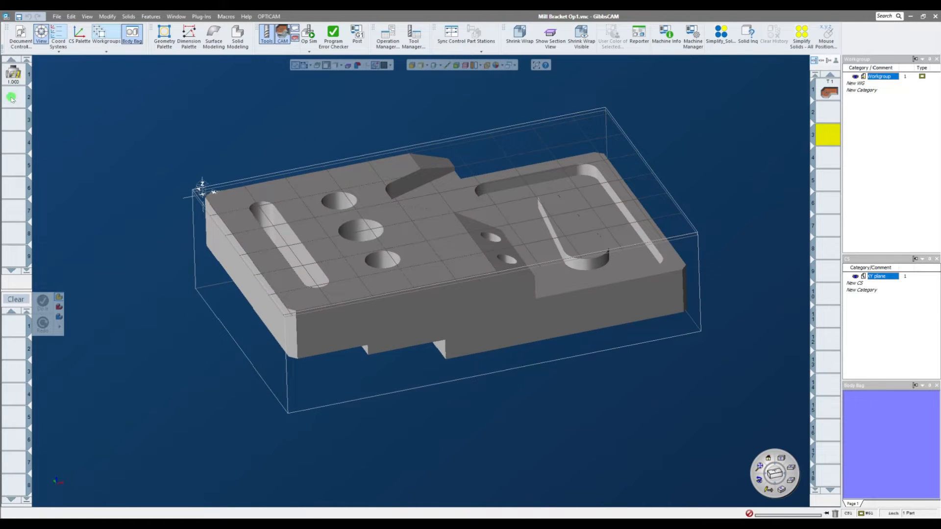
{"action": "double_click", "coordinate": [294, 150]}
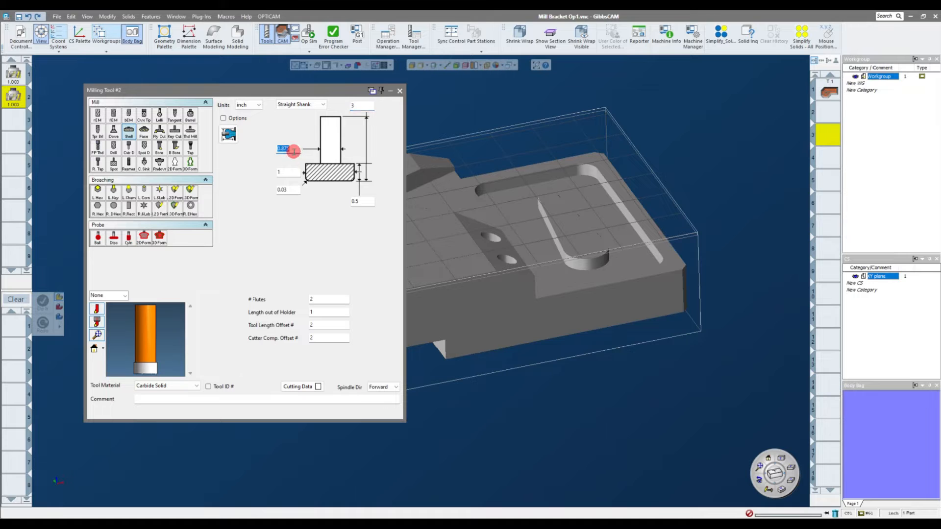
{"action": "key", "text": "BackSpace"}
{"action": "left_click", "coordinate": [114, 117]}
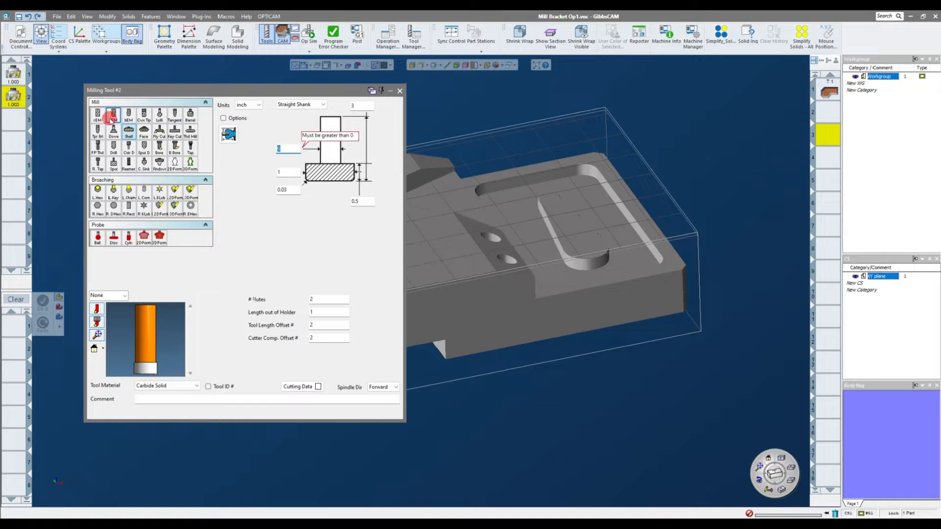
{"action": "type", "text": ".625"}
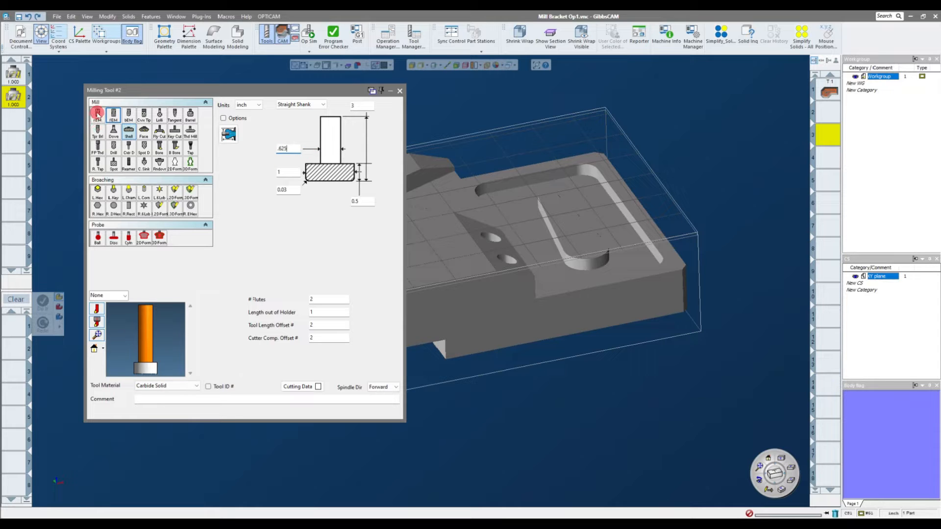
Step: Make the second tool a finish end mill (FEM) with a 0.625 inch diameter and a corner radius of 0
{"action": "left_click", "coordinate": [113, 115]}
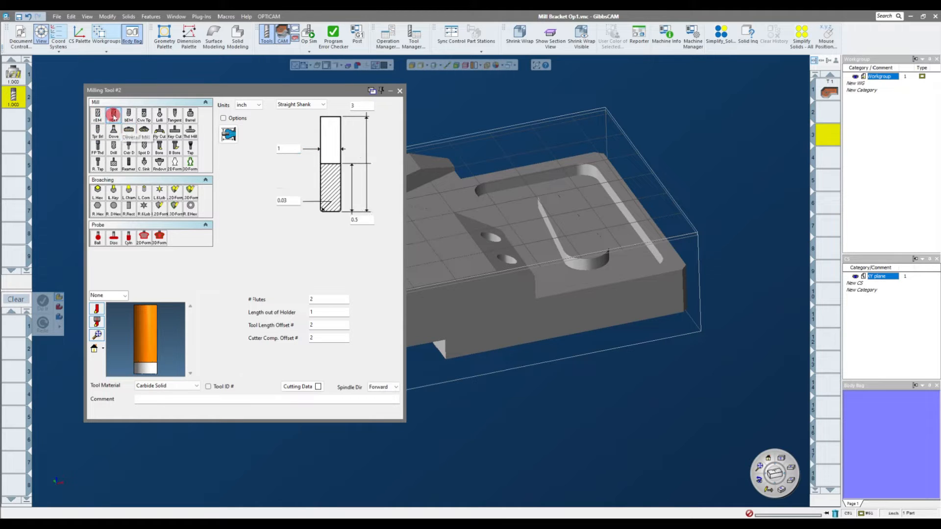
{"action": "left_click", "coordinate": [97, 116]}
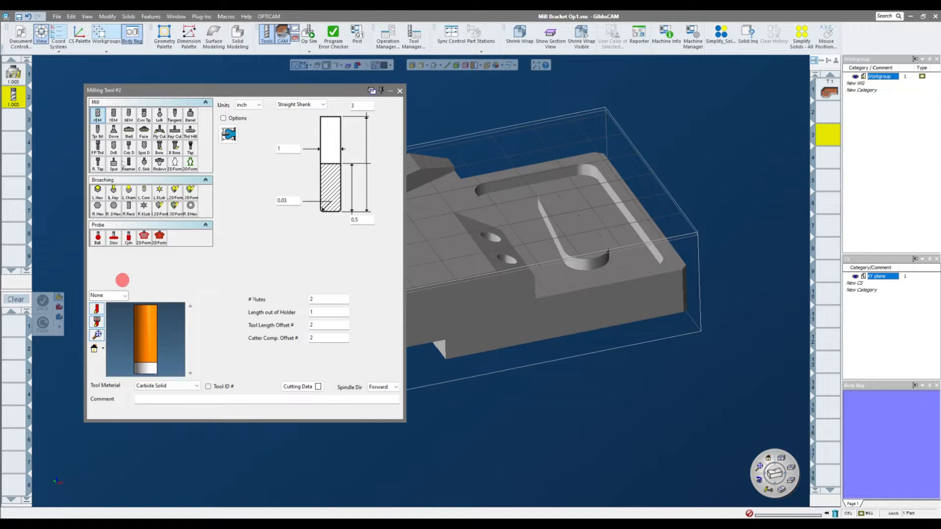
{"action": "left_click", "coordinate": [113, 116]}
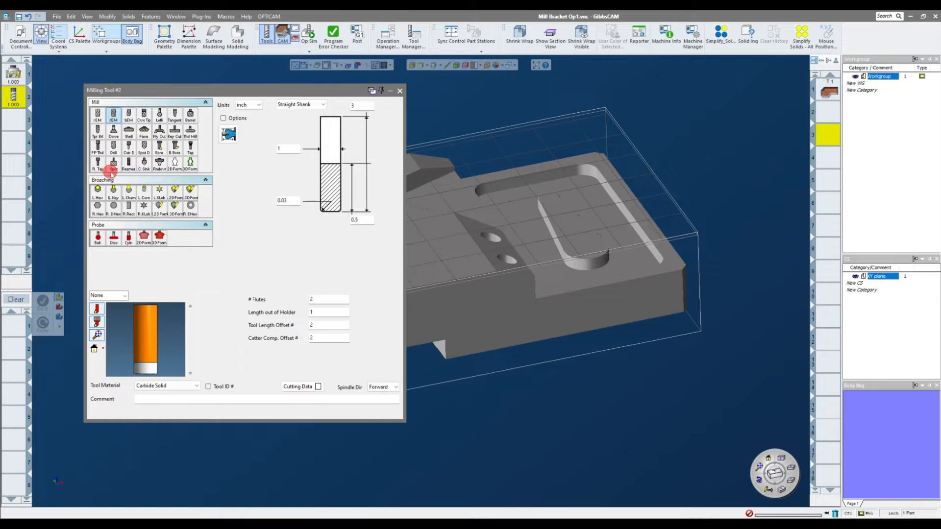
{"action": "left_click", "coordinate": [291, 148]}
{"action": "double_click", "coordinate": [291, 148]}
{"action": "type", "text": "0.625"}
{"action": "left_click", "coordinate": [290, 201]}
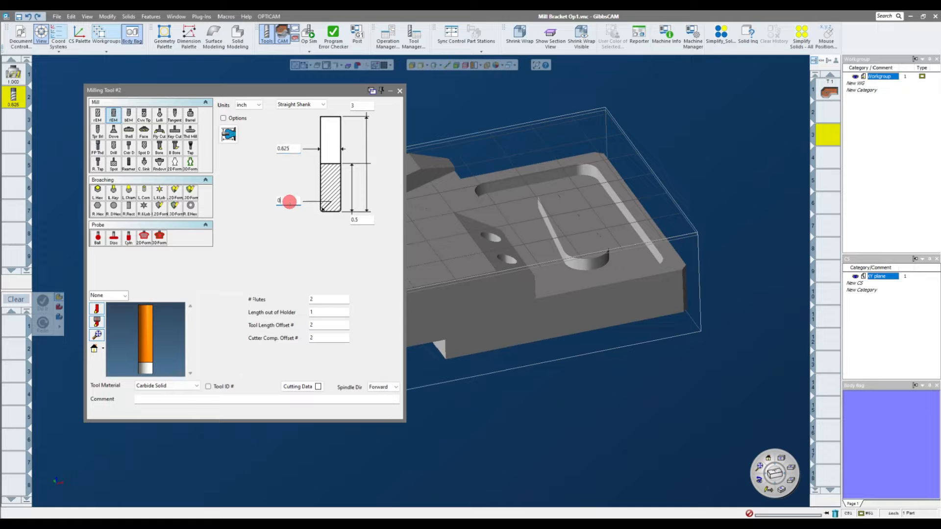
Step: Set the end mill's flute length to 1.75 and its overall length to 3.5, and close the tool definition
{"action": "double_click", "coordinate": [361, 219]}
{"action": "type", "text": "1.75"}
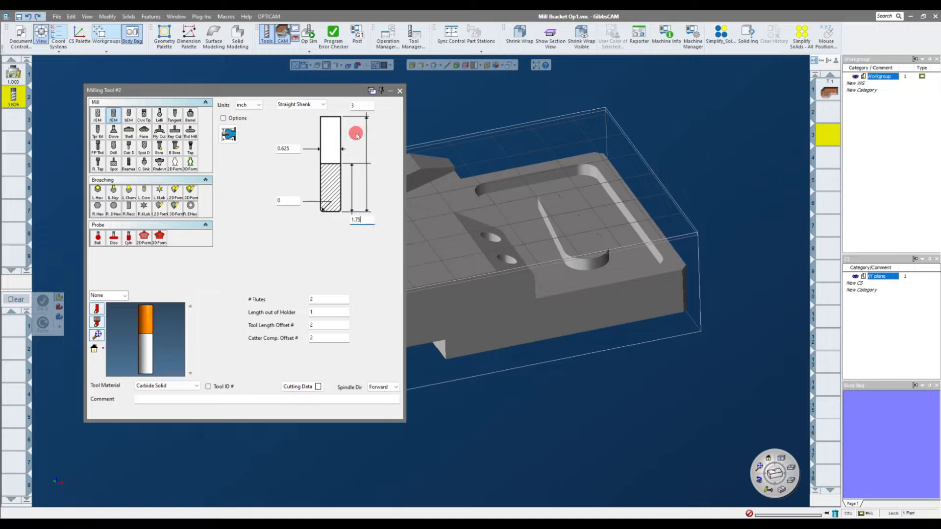
{"action": "double_click", "coordinate": [357, 105]}
{"action": "type", "text": ".5"}
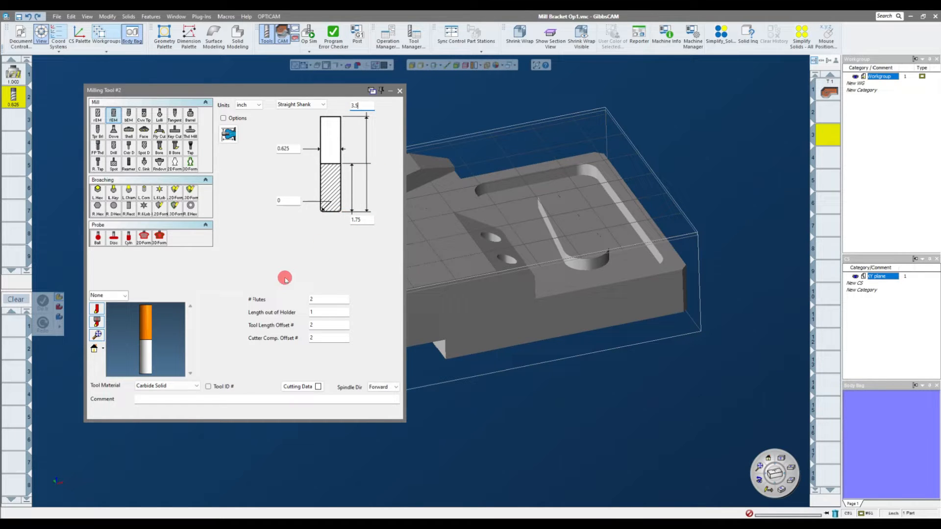
{"action": "left_click", "coordinate": [174, 401]}
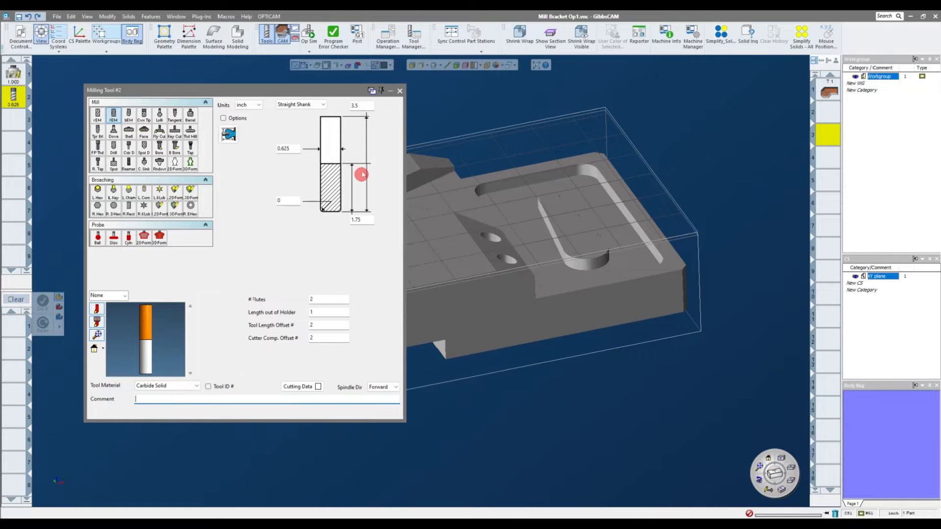
{"action": "left_click", "coordinate": [399, 91]}
Step: Turn on the Profiler in Slice Plane mode for the bracket model
{"action": "scroll", "coordinate": [223, 108], "scroll_direction": "down", "scroll_amount": 2}
{"action": "middle_click_drag", "start_coordinate": [223, 107], "coordinate": [211, 125]}
{"action": "scroll", "coordinate": [211, 125], "scroll_direction": "up", "scroll_amount": 1}
{"action": "middle_click_drag", "start_coordinate": [7, 99], "coordinate": [722, 213]}
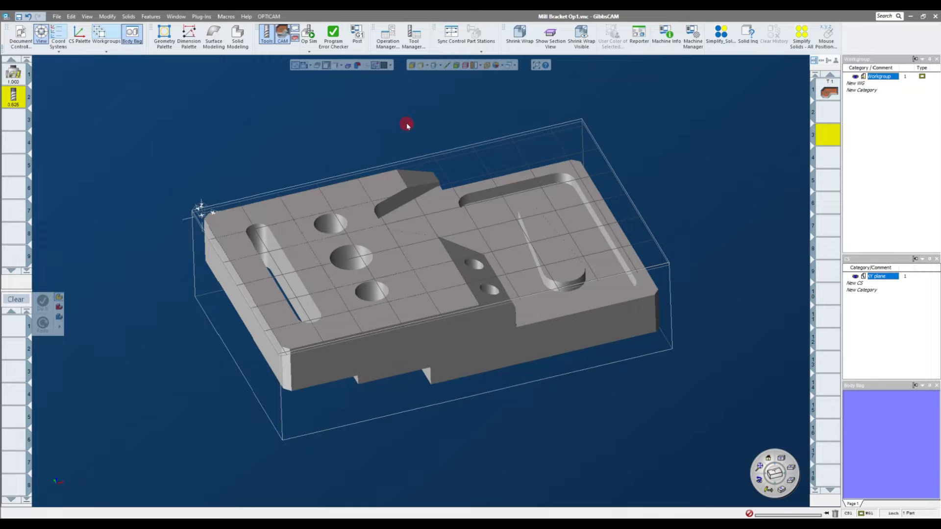
{"action": "middle_click_drag", "start_coordinate": [151, 271], "coordinate": [471, 149]}
{"action": "middle_click_drag", "start_coordinate": [304, 448], "coordinate": [254, 142]}
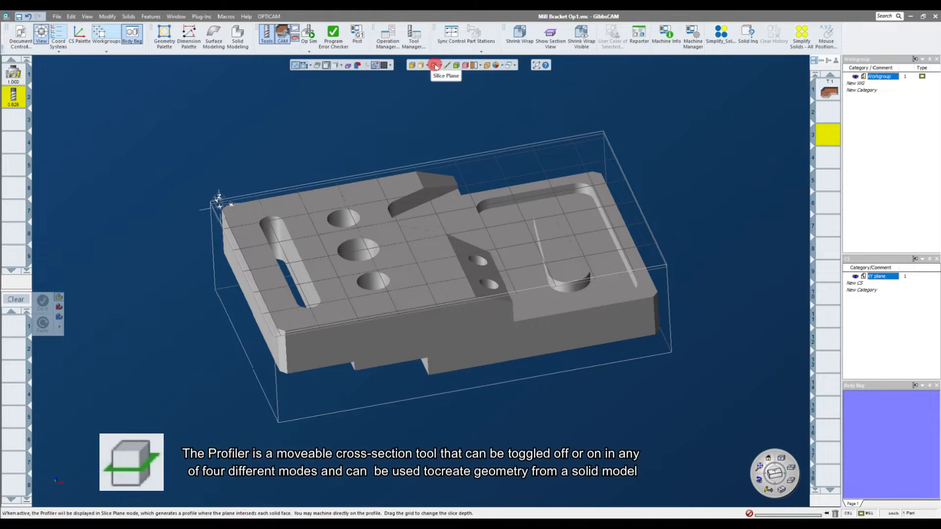
{"action": "left_click", "coordinate": [434, 66]}
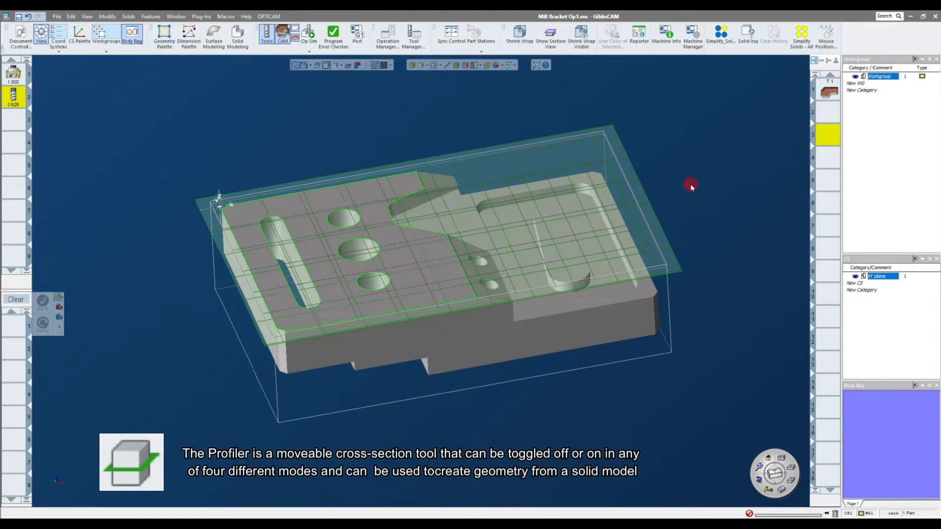
Step: Lower the slice plane to the pocket's depth and select a small hole, the pocket island and the outer contour in turn
{"action": "middle_click_drag", "start_coordinate": [691, 187], "coordinate": [762, 211]}
{"action": "scroll", "coordinate": [763, 211], "scroll_direction": "up", "scroll_amount": 2}
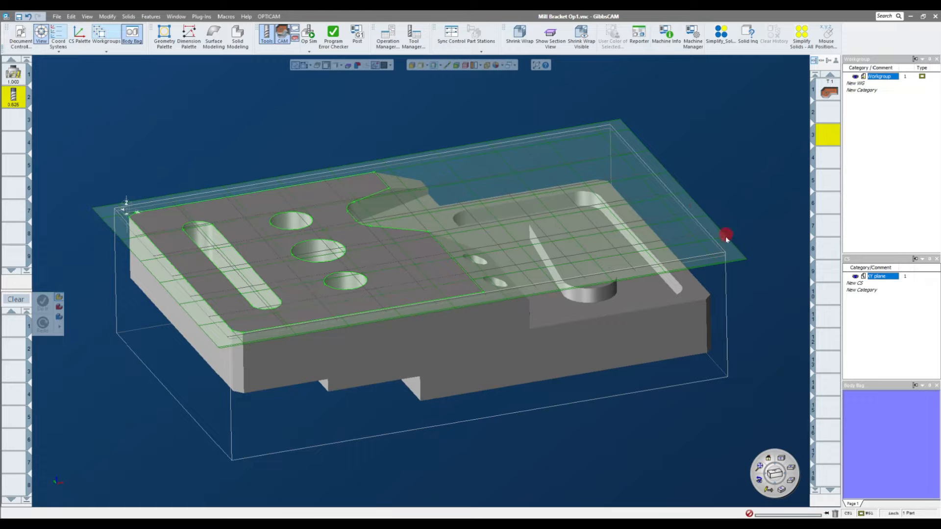
{"action": "left_click_drag", "start_coordinate": [722, 237], "coordinate": [721, 315]}
{"action": "left_click", "coordinate": [496, 322]}
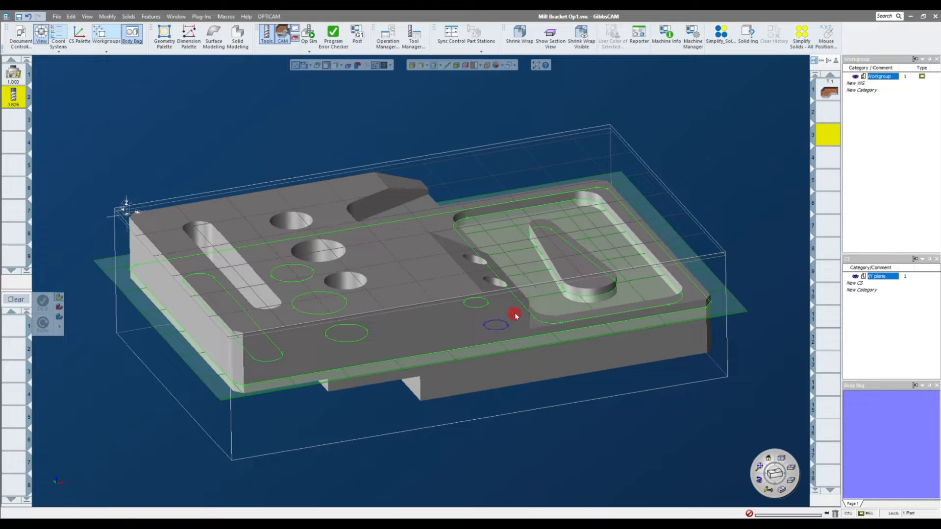
{"action": "left_click", "coordinate": [535, 229]}
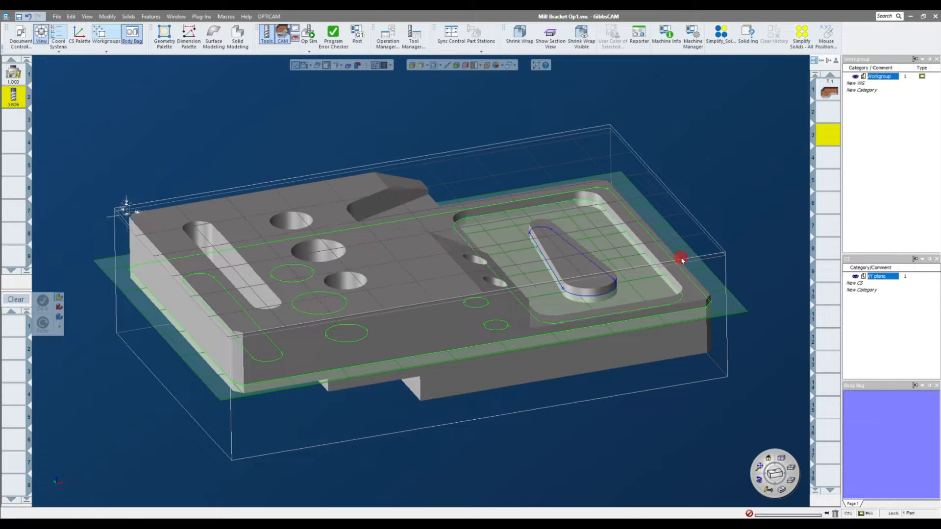
{"action": "middle_click_drag", "start_coordinate": [695, 237], "coordinate": [696, 235]}
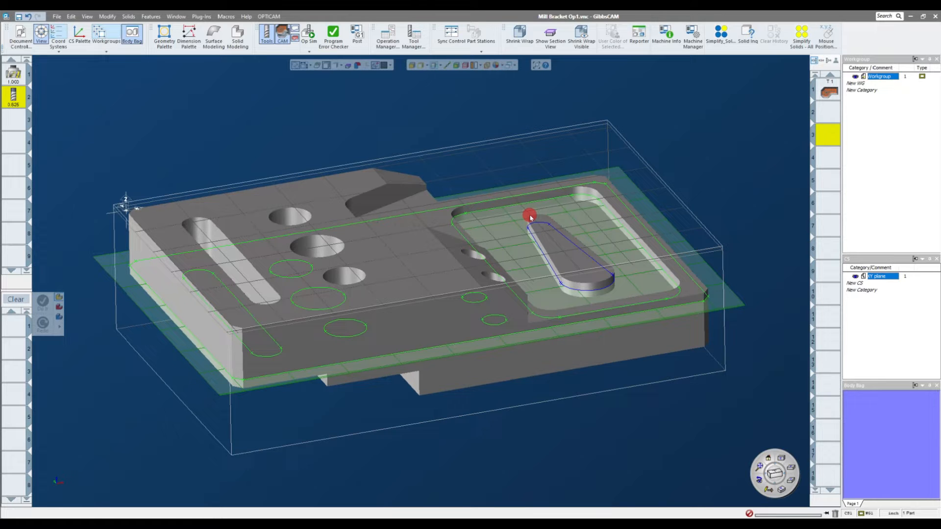
{"action": "left_click", "coordinate": [238, 380]}
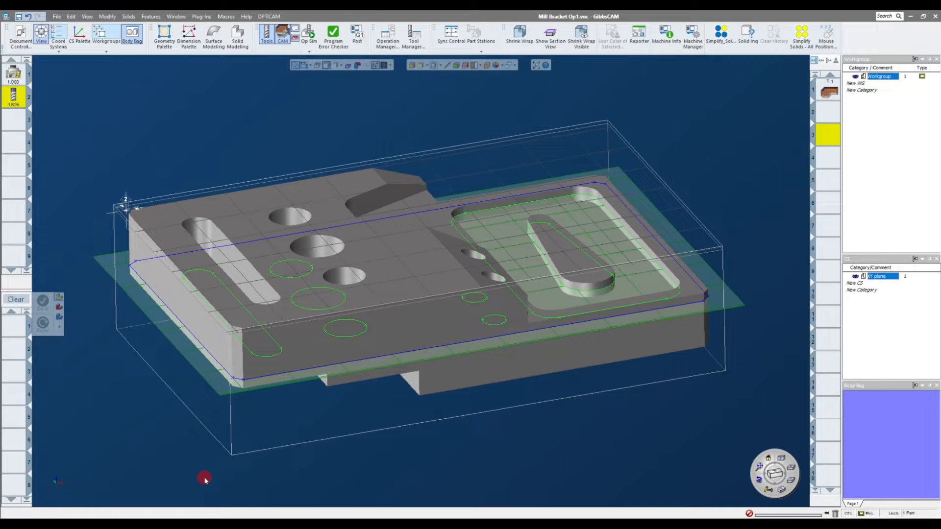
Step: Move the slice plane down through the bracket's lowest block, select its profile, and raise the plane back to the pocket's level
{"action": "left_click", "coordinate": [640, 199]}
{"action": "key", "text": "ctrl+1"}
{"action": "middle_click_drag", "start_coordinate": [219, 212], "coordinate": [694, 244]}
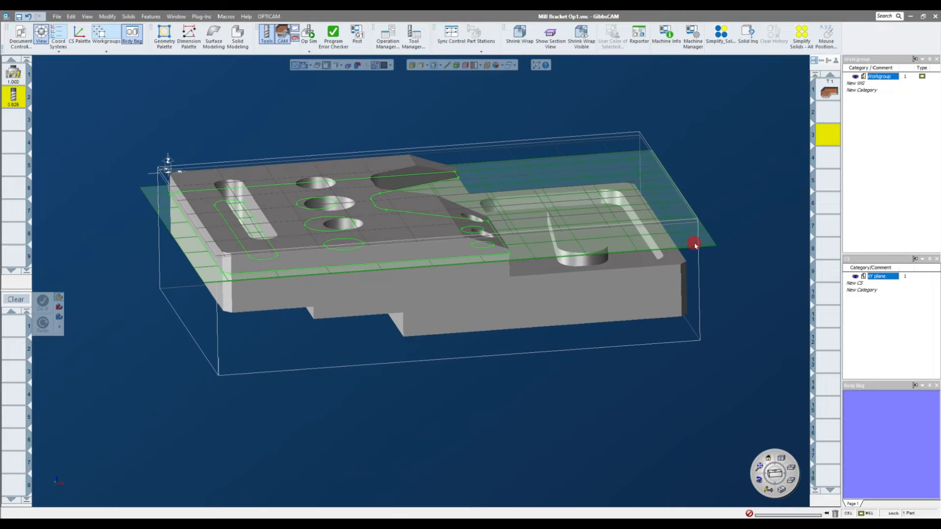
{"action": "left_click_drag", "start_coordinate": [694, 231], "coordinate": [693, 288]}
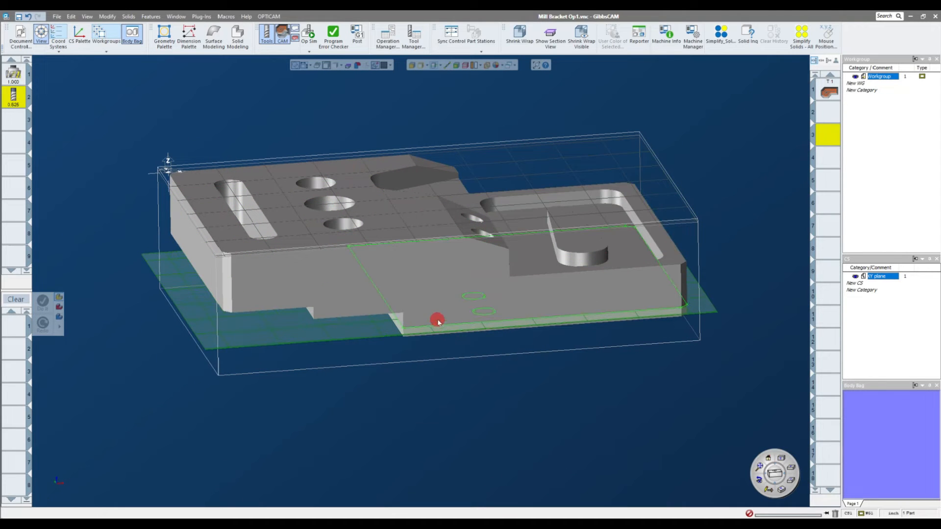
{"action": "middle_click_drag", "start_coordinate": [658, 431], "coordinate": [718, 334]}
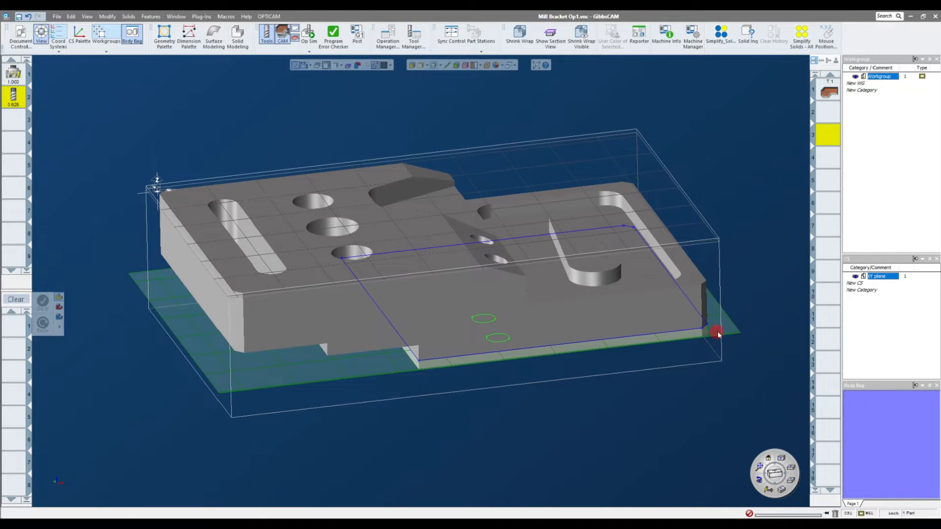
{"action": "left_click_drag", "start_coordinate": [724, 336], "coordinate": [722, 301]}
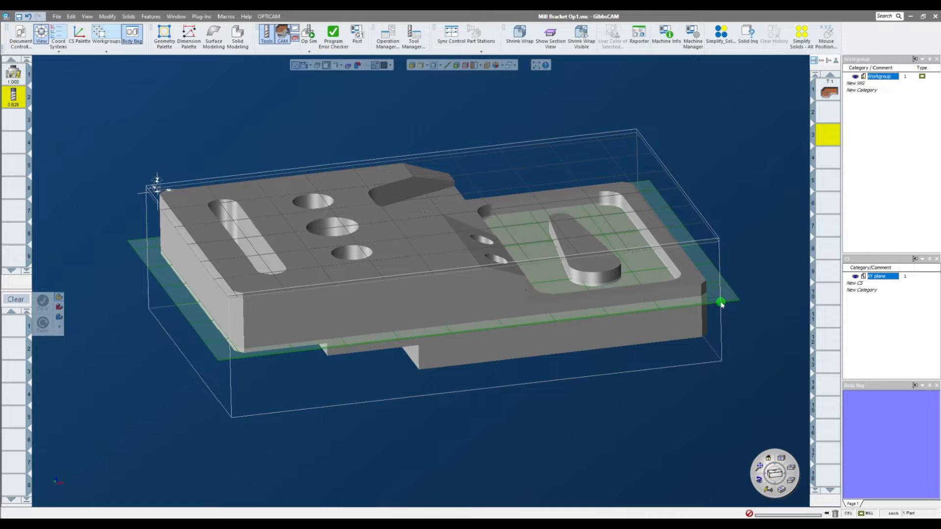
{"action": "mouse_move", "coordinate": [676, 250]}
{"action": "middle_mouse_down"}
{"action": "mouse_move", "coordinate": [696, 342]}
{"action": "mouse_move", "coordinate": [700, 320]}
{"action": "middle_mouse_up"}
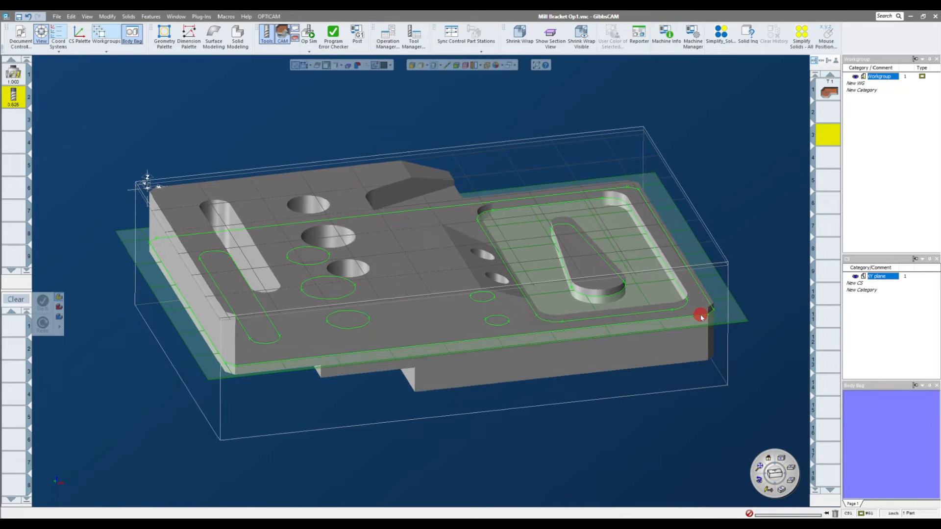
Step: Select the bracket's outer profile on the slice plane and extract it as geometry
{"action": "left_click", "coordinate": [701, 318]}
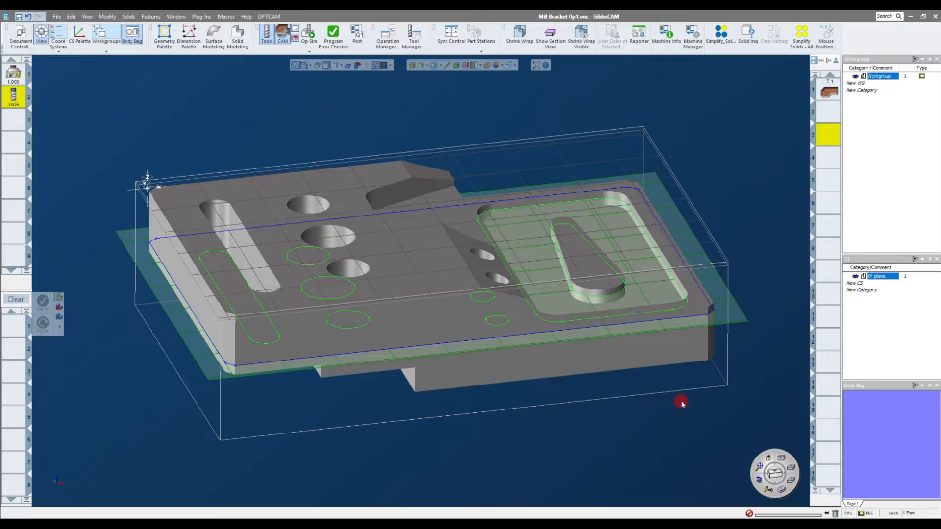
{"action": "right_click", "coordinate": [697, 312]}
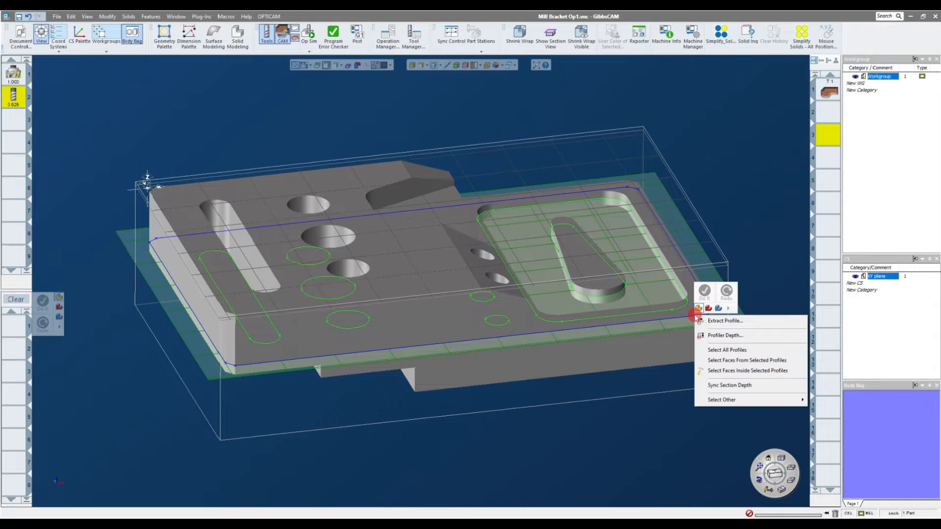
{"action": "left_click", "coordinate": [706, 320]}
{"action": "left_click", "coordinate": [429, 115]}
{"action": "left_click", "coordinate": [434, 103]}
{"action": "left_click", "coordinate": [428, 92]}
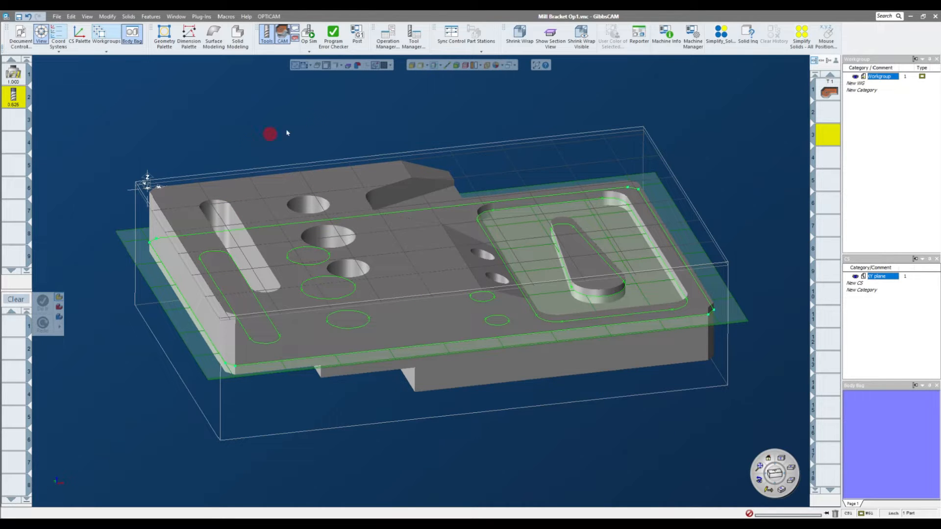
Step: Turn off the Profiler and check the extracted outer contour by selecting and deselecting it
{"action": "left_click", "coordinate": [434, 67]}
{"action": "middle_click_drag", "start_coordinate": [361, 115], "coordinate": [642, 163]}
{"action": "double_click", "coordinate": [603, 160]}
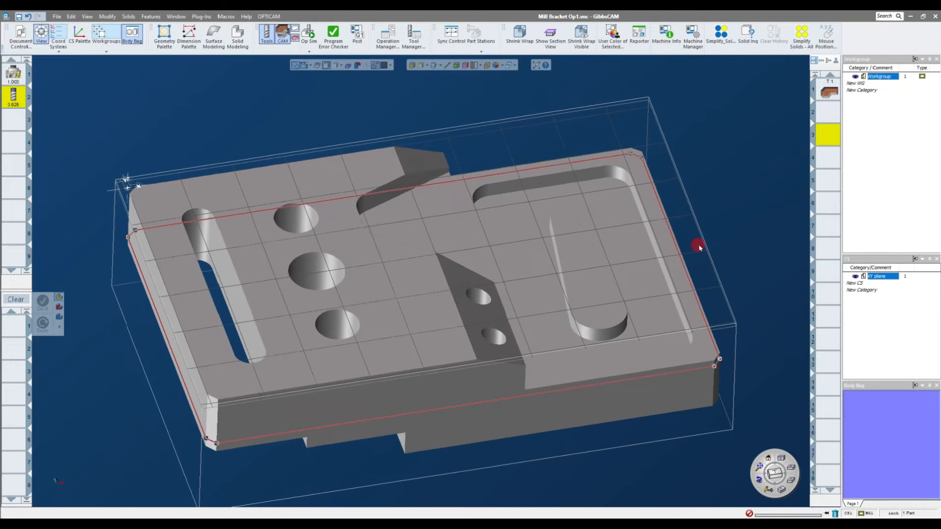
{"action": "middle_click_drag", "start_coordinate": [699, 245], "coordinate": [723, 218]}
{"action": "scroll", "coordinate": [723, 218], "scroll_direction": "down", "scroll_amount": 2}
{"action": "left_click", "coordinate": [722, 215]}
{"action": "scroll", "coordinate": [724, 216], "scroll_direction": "up", "scroll_amount": 3}
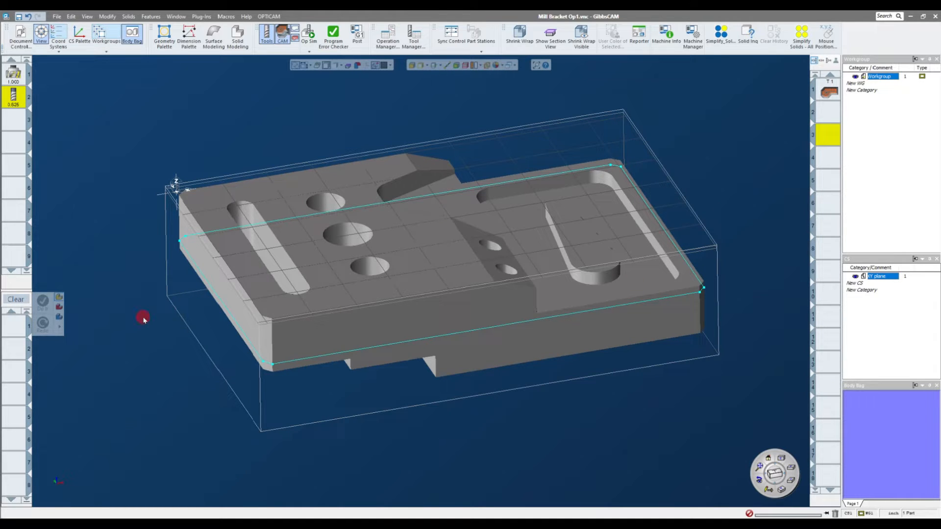
Step: Select the bracket's entire extracted outer profile, force its depth to Z 0, and deselect it
{"action": "left_click", "coordinate": [193, 234]}
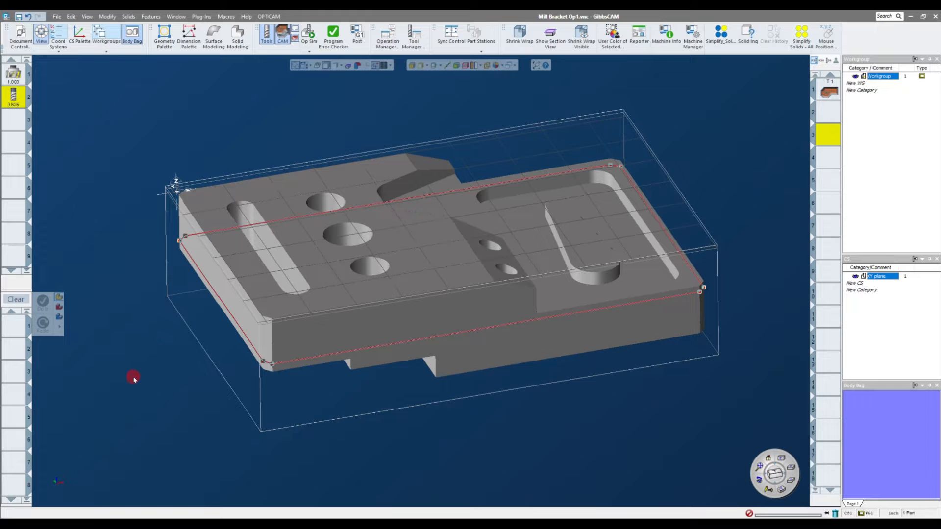
{"action": "middle_click_drag", "start_coordinate": [384, 384], "coordinate": [365, 202]}
{"action": "key", "text": "ctrl+i"}
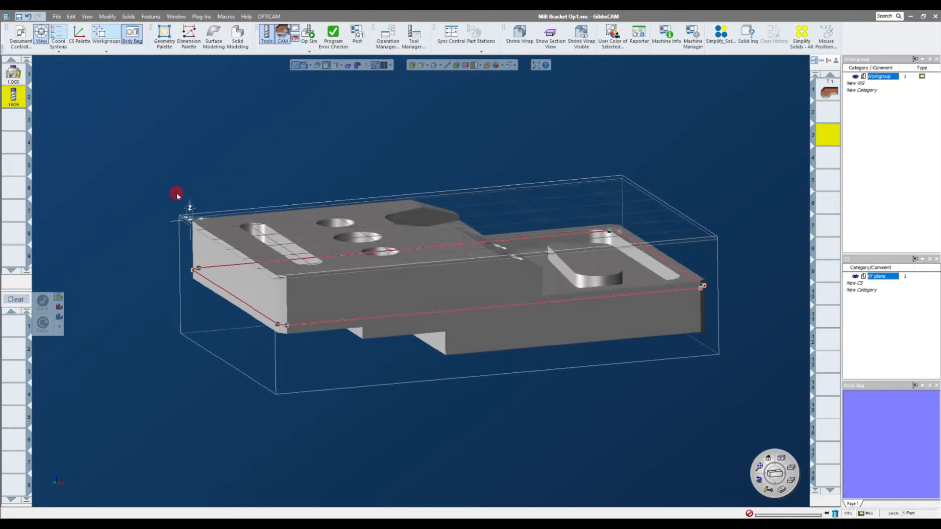
{"action": "middle_click_drag", "start_coordinate": [177, 196], "coordinate": [134, 230]}
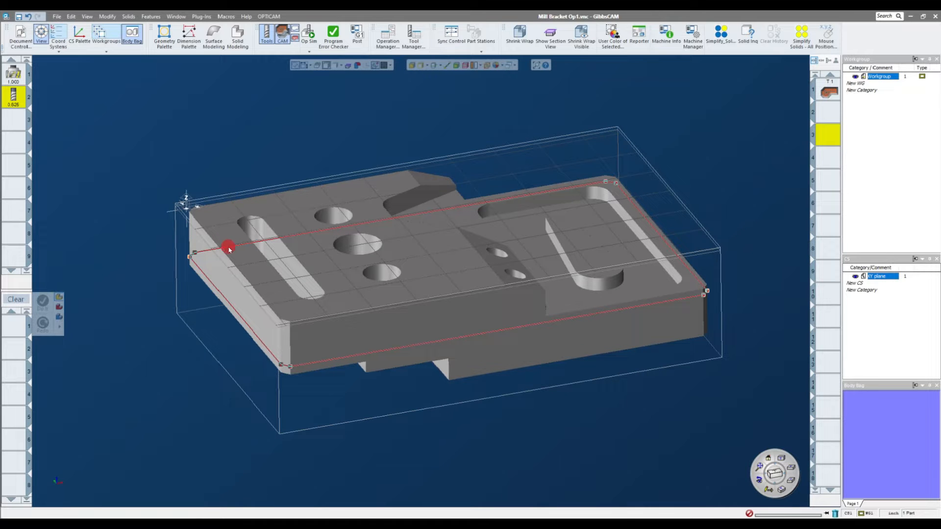
{"action": "middle_click_drag", "start_coordinate": [230, 248], "coordinate": [169, 168]}
{"action": "left_click", "coordinate": [107, 16]}
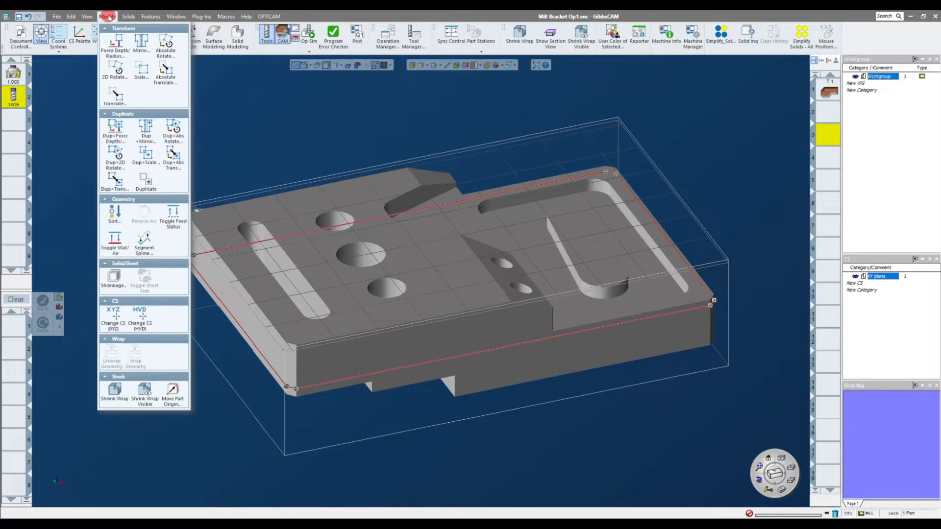
{"action": "left_click", "coordinate": [115, 49]}
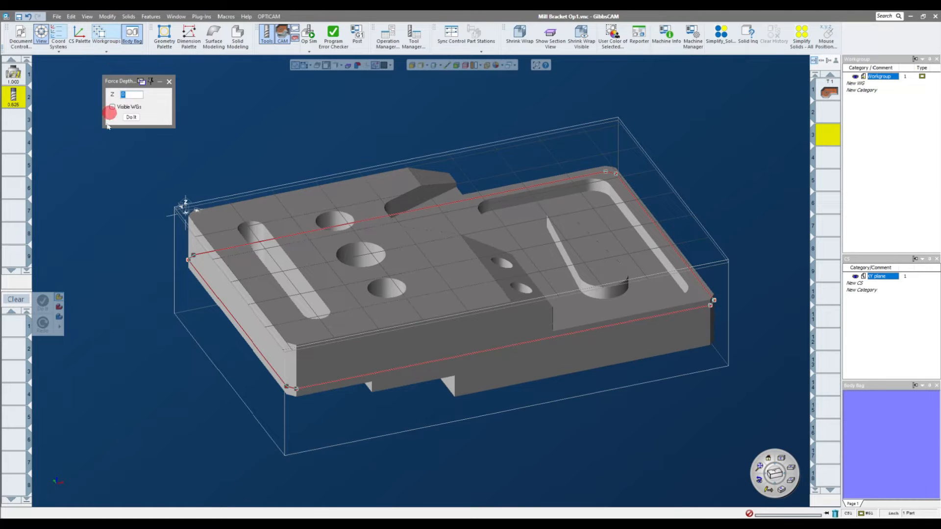
{"action": "left_click", "coordinate": [131, 117]}
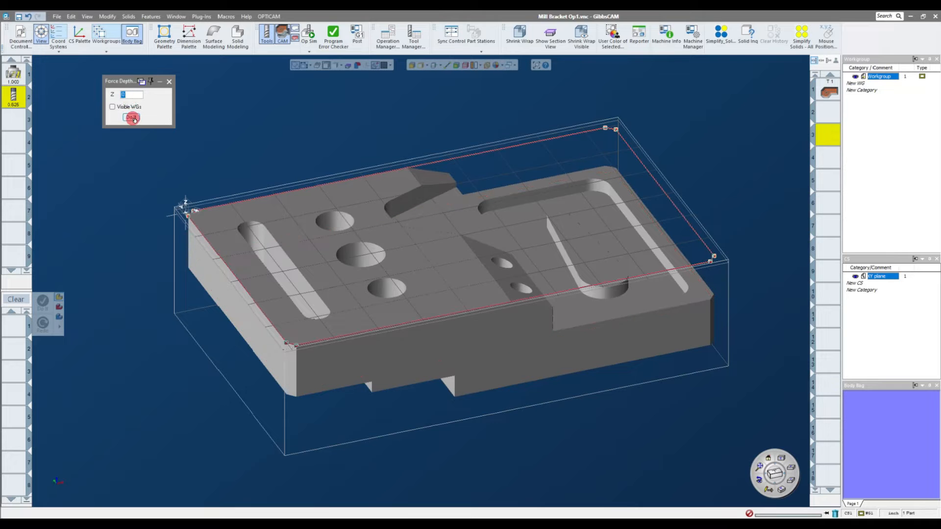
{"action": "left_click", "coordinate": [169, 82]}
{"action": "left_click", "coordinate": [192, 100]}
{"action": "middle_click_drag", "start_coordinate": [293, 238], "coordinate": [259, 173]}
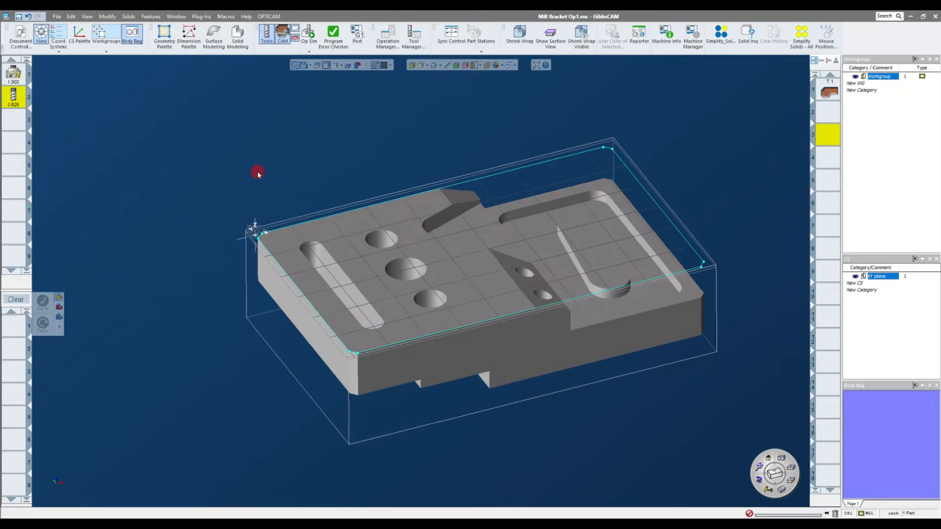
Step: Rename the workgroup holding the extracted contour as Outer Profile
{"action": "middle_click_drag", "start_coordinate": [292, 153], "coordinate": [424, 154]}
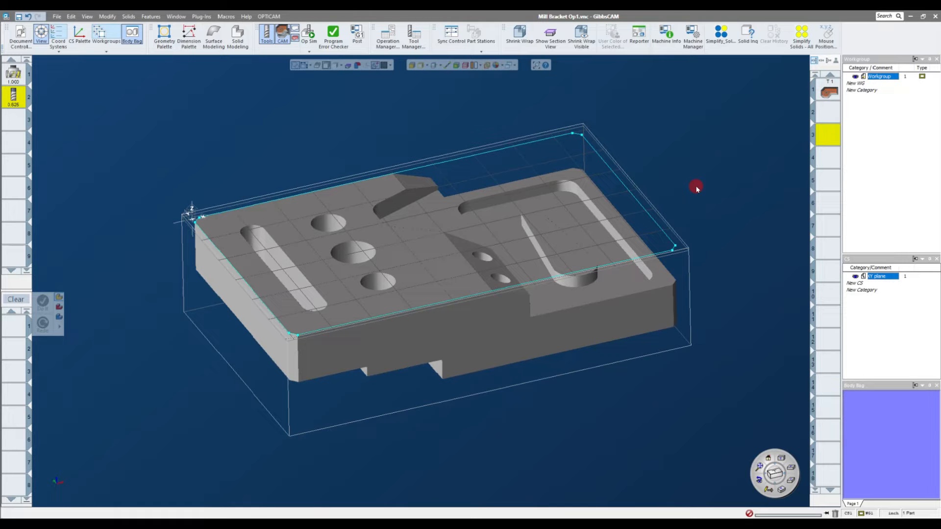
{"action": "middle_click_drag", "start_coordinate": [697, 189], "coordinate": [729, 178]}
{"action": "middle_click_drag", "start_coordinate": [356, 140], "coordinate": [784, 174]}
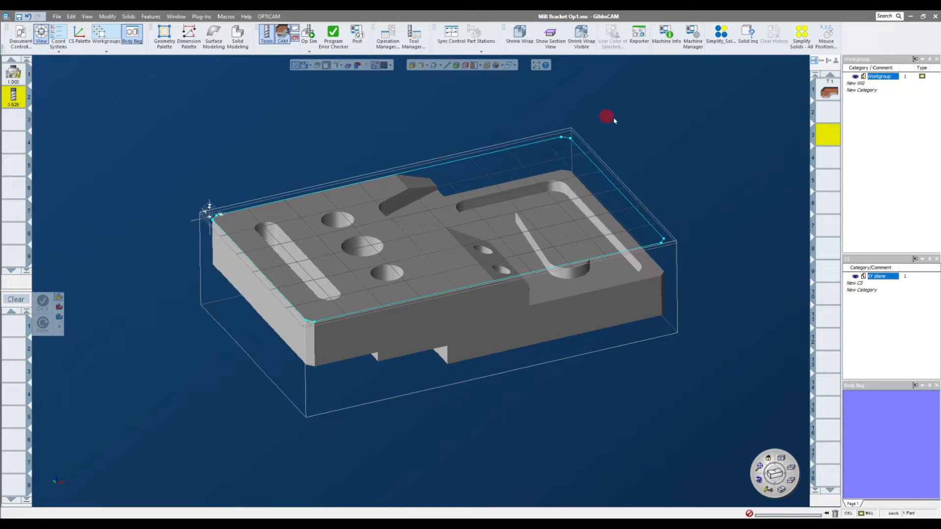
{"action": "left_click", "coordinate": [887, 77]}
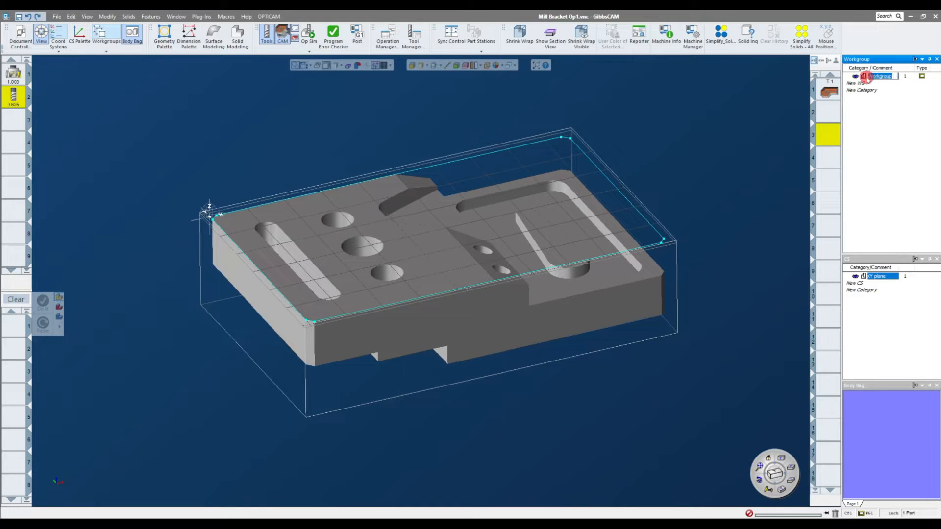
{"action": "type", "text": "Outer Profile"}
{"action": "key", "text": "BackSpace"}
{"action": "key", "text": "BackSpace"}
{"action": "type", "text": "le"}
{"action": "left_click", "coordinate": [736, 179]}
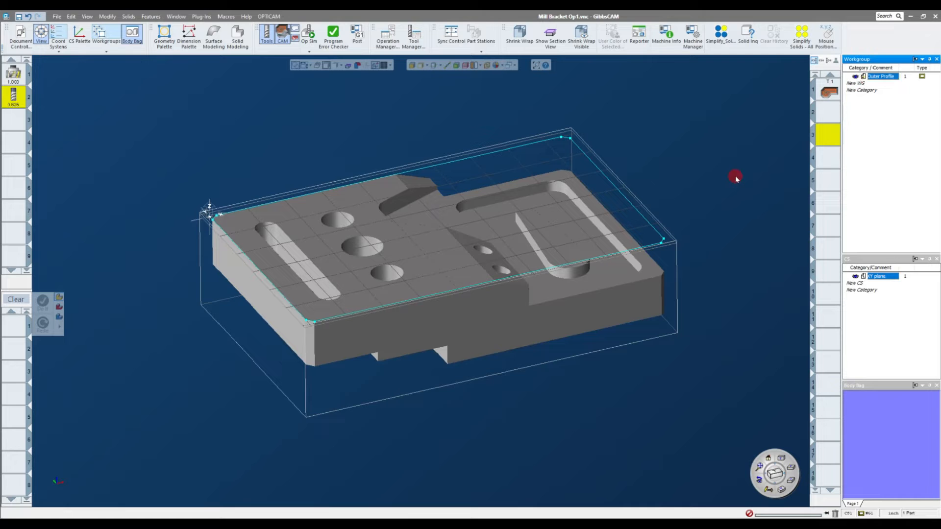
Step: Create a Contour process with the 0.625 end mill and arrange its settings beside the part
{"action": "left_click", "coordinate": [679, 128]}
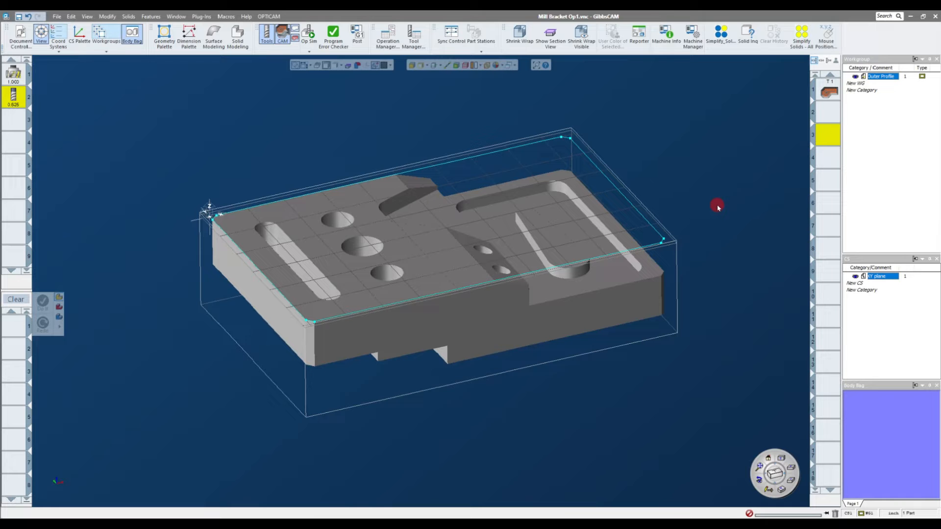
{"action": "middle_click_drag", "start_coordinate": [718, 205], "coordinate": [710, 167]}
{"action": "key", "text": "ctrl+i"}
{"action": "middle_click_drag", "start_coordinate": [181, 142], "coordinate": [315, 178]}
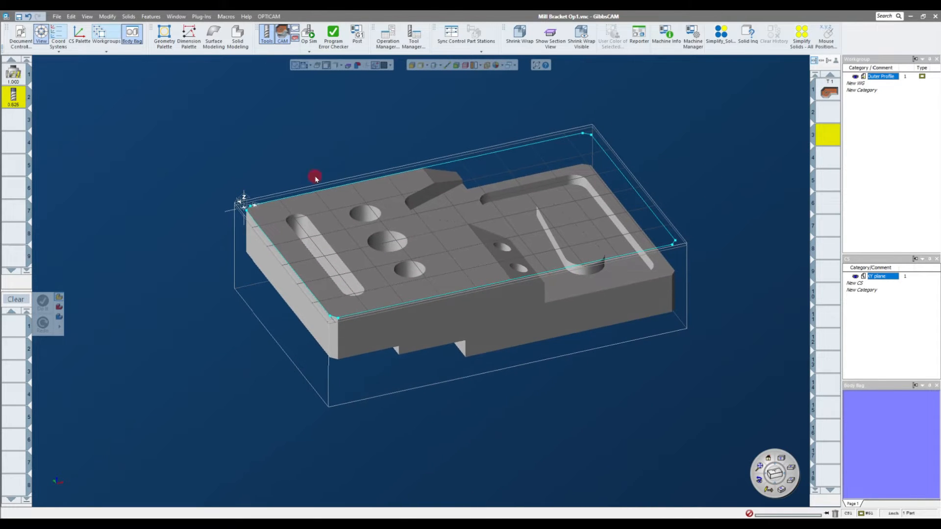
{"action": "left_click", "coordinate": [13, 98]}
{"action": "left_click_drag", "start_coordinate": [13, 98], "coordinate": [19, 328]}
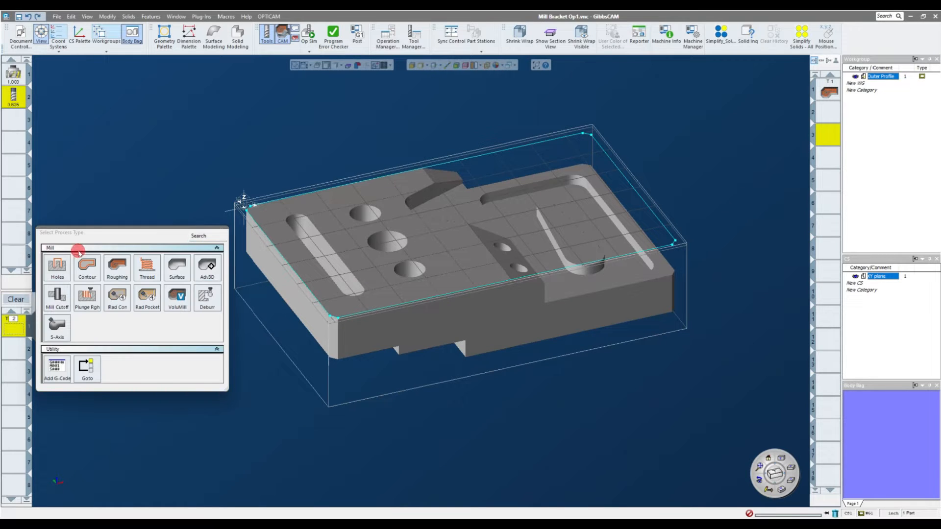
{"action": "left_click", "coordinate": [86, 277]}
{"action": "left_click", "coordinate": [88, 269]}
{"action": "middle_click_drag", "start_coordinate": [406, 238], "coordinate": [477, 190]}
{"action": "scroll", "coordinate": [476, 190], "scroll_direction": "down", "scroll_amount": 3}
{"action": "left_click_drag", "start_coordinate": [191, 89], "coordinate": [180, 82]}
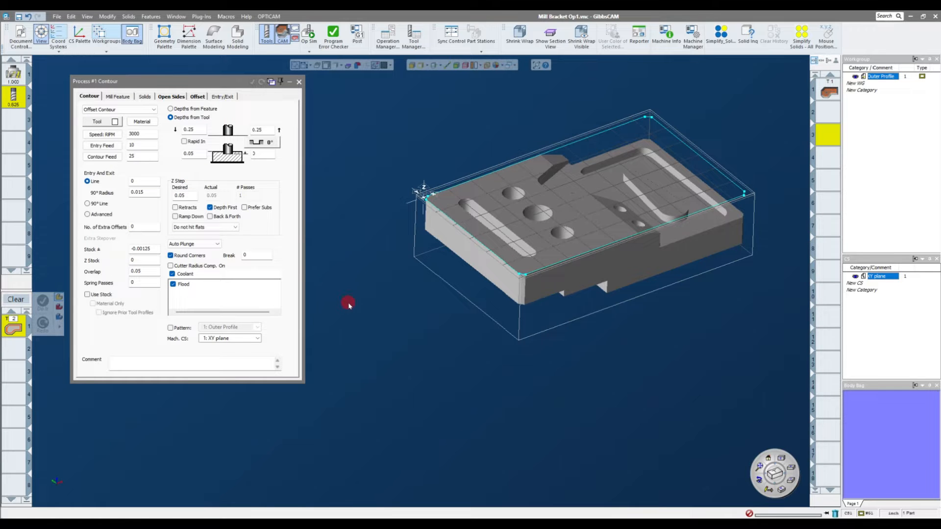
Step: Set the contour's 90° entry and exit radius to 0, keeping the entry line length at 0
{"action": "middle_click_drag", "start_coordinate": [469, 168], "coordinate": [453, 128]}
{"action": "scroll", "coordinate": [469, 166], "scroll_direction": "up", "scroll_amount": 2}
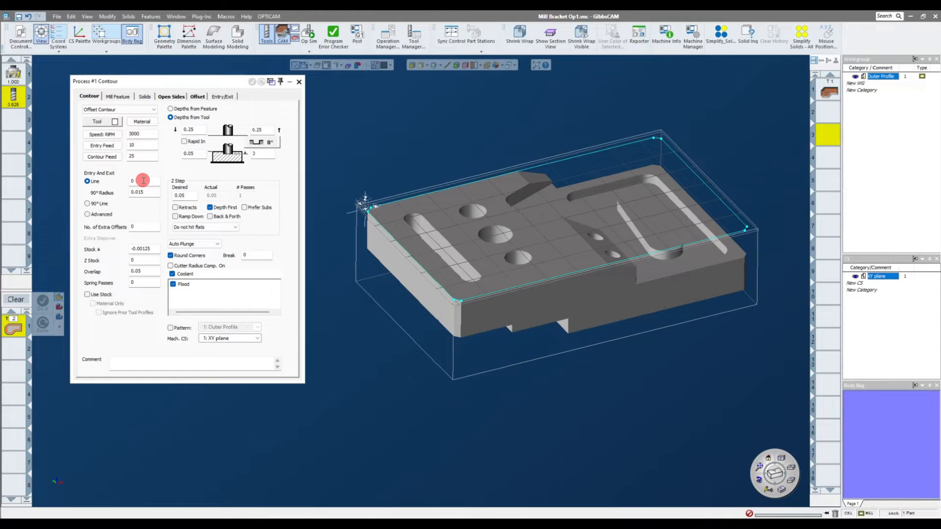
{"action": "left_click", "coordinate": [142, 181]}
{"action": "left_click", "coordinate": [147, 194]}
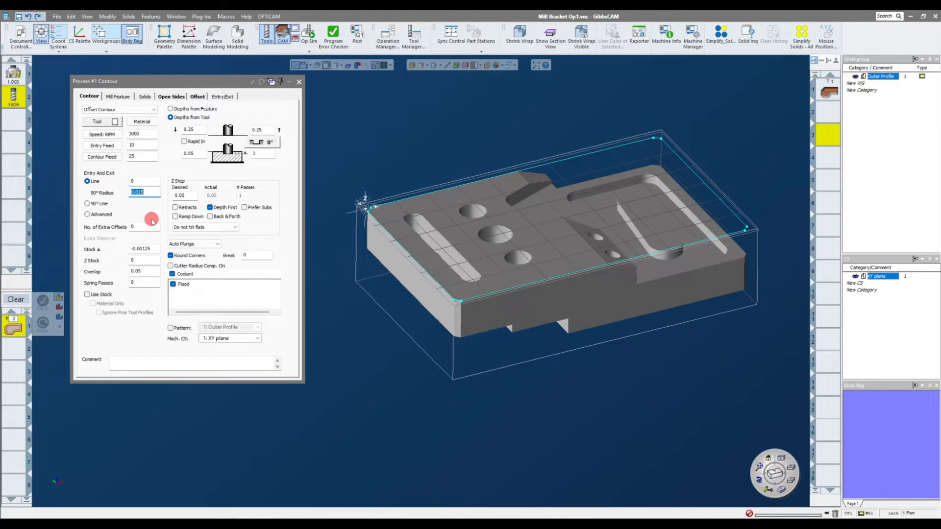
{"action": "type", "text": "0"}
Step: Set the contour's side stock to 0.02 and its overlap to 0, keeping Z stock and spring passes at 0
{"action": "left_click", "coordinate": [153, 250]}
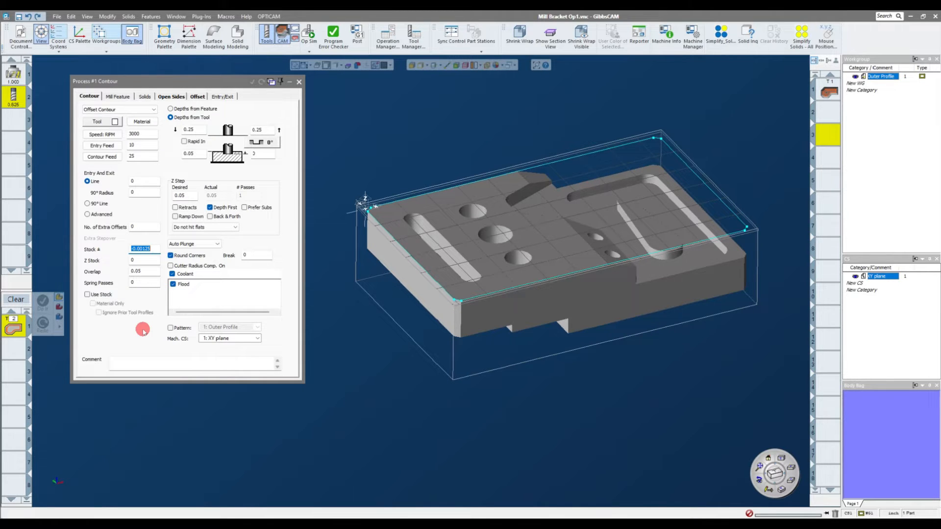
{"action": "type", "text": ".02"}
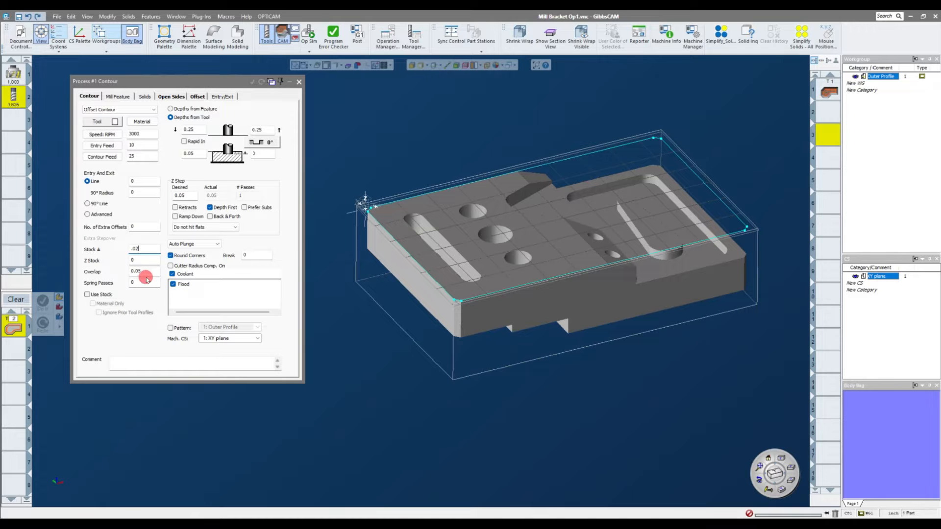
{"action": "left_click", "coordinate": [147, 261]}
{"action": "double_click", "coordinate": [144, 260]}
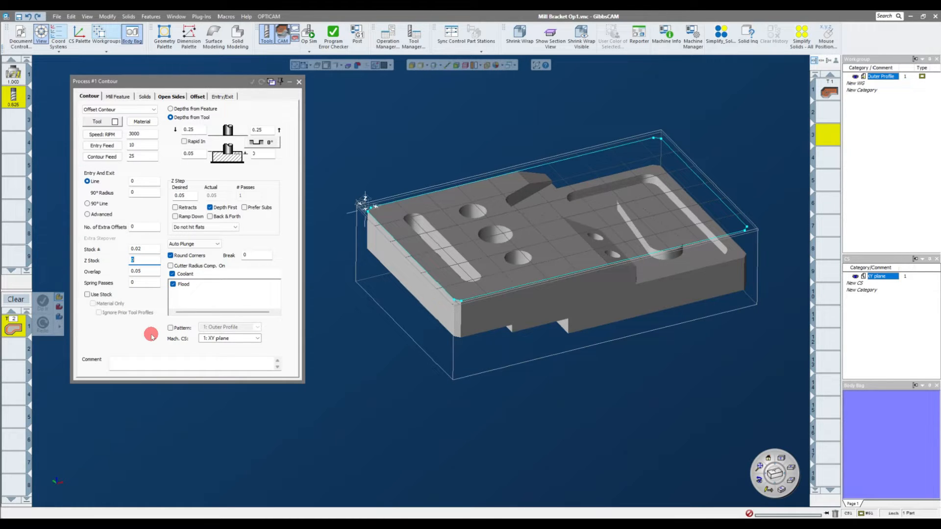
{"action": "double_click", "coordinate": [147, 272]}
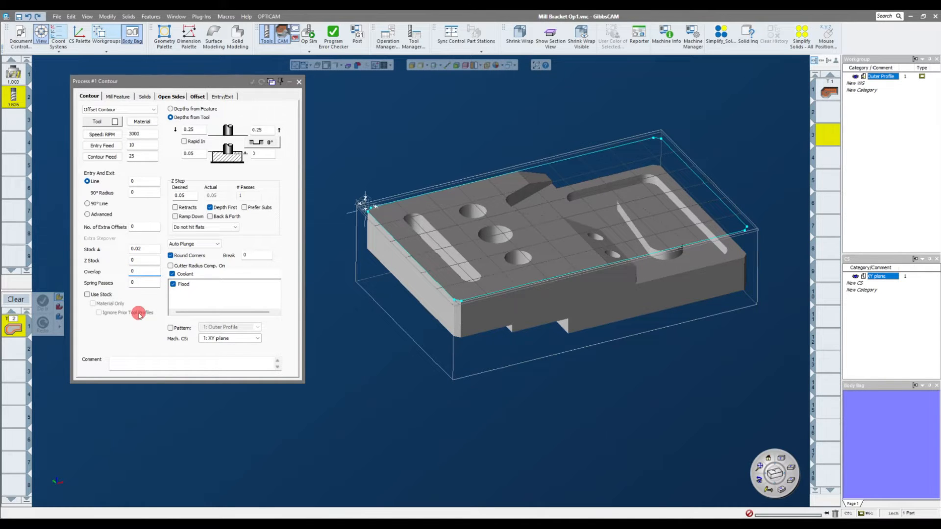
{"action": "double_click", "coordinate": [135, 283]}
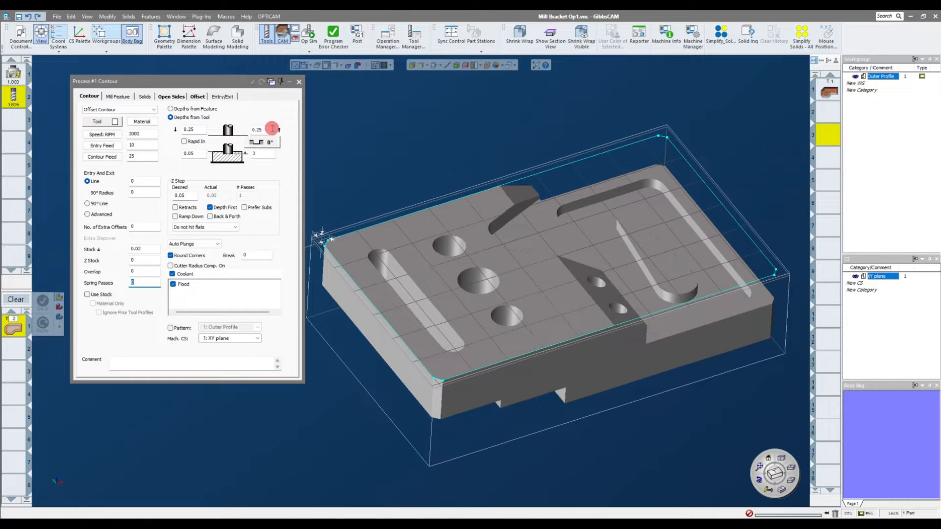
Step: Set the contour's top surface Z to 0 and take the final depth of -1.3758 from the bracket's long side wall
{"action": "left_click", "coordinate": [189, 154]}
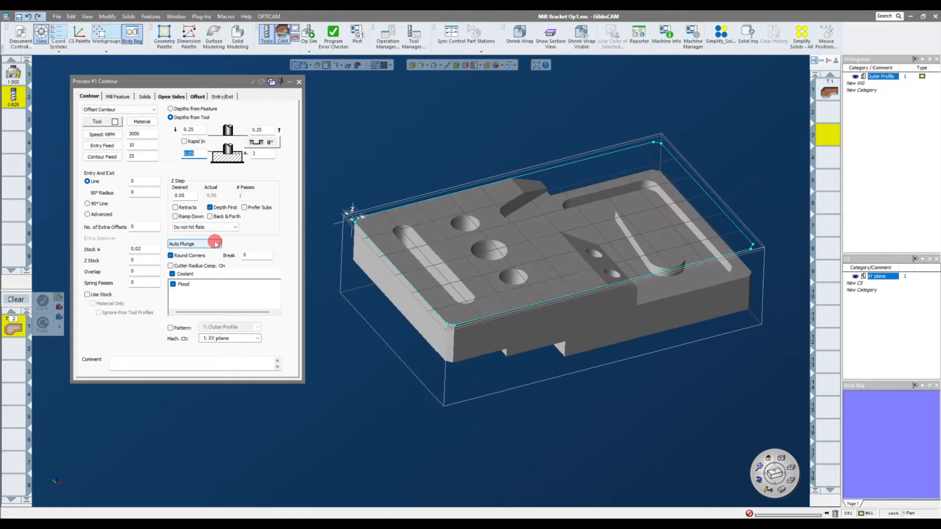
{"action": "type", "text": "0"}
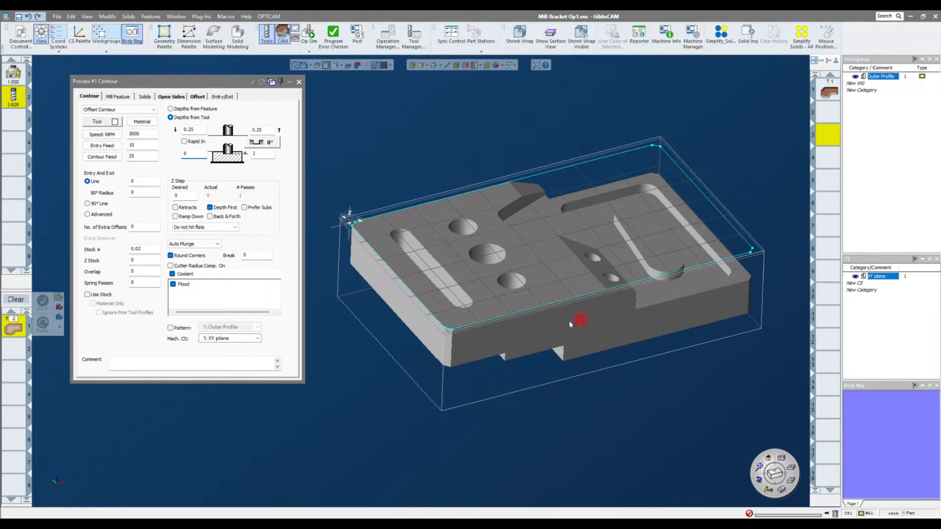
{"action": "left_click", "coordinate": [266, 156]}
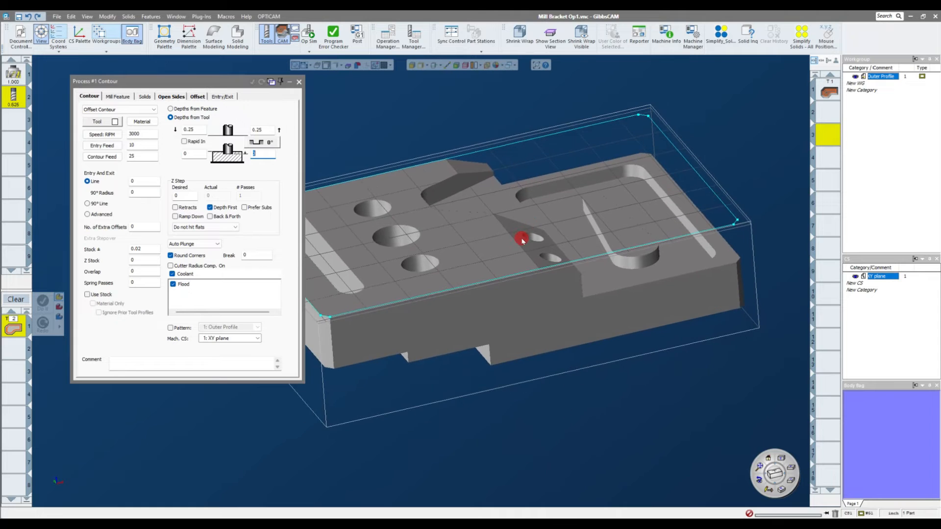
{"action": "left_click_drag", "start_coordinate": [221, 79], "coordinate": [202, 85]}
{"action": "right_click_drag", "start_coordinate": [326, 166], "coordinate": [298, 171]}
{"action": "left_click", "coordinate": [252, 153]}
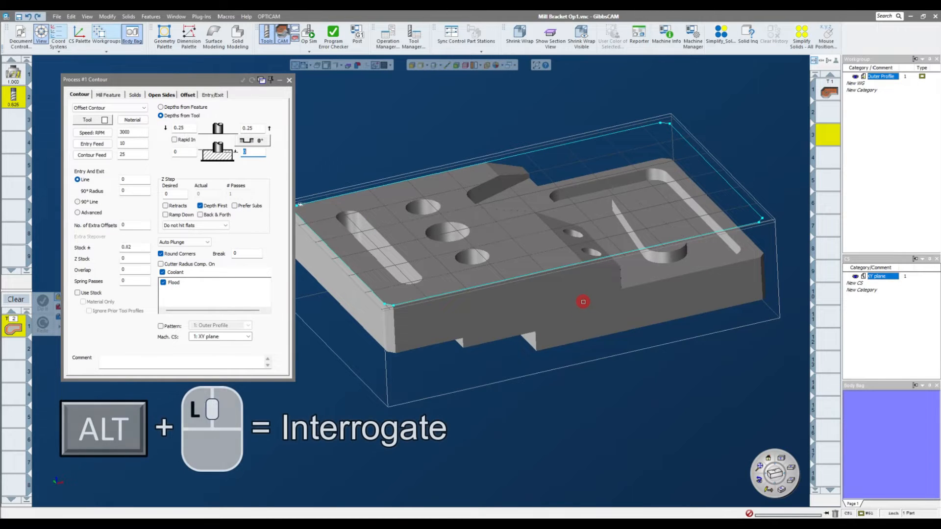
{"action": "left_click", "coordinate": [583, 302], "text": "alt"}
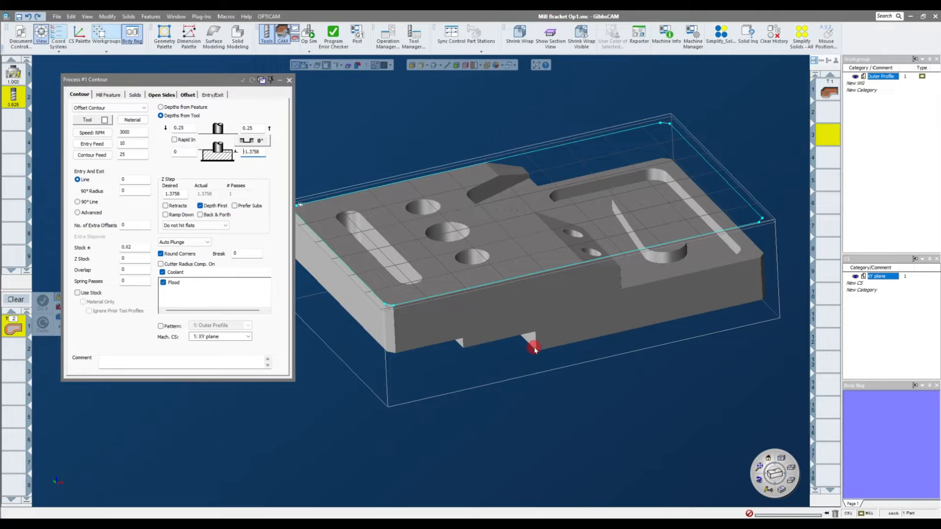
Step: Try taking the contour's final depth from the bracket's shorter end face
{"action": "scroll", "coordinate": [569, 326], "scroll_direction": "up", "scroll_amount": 4}
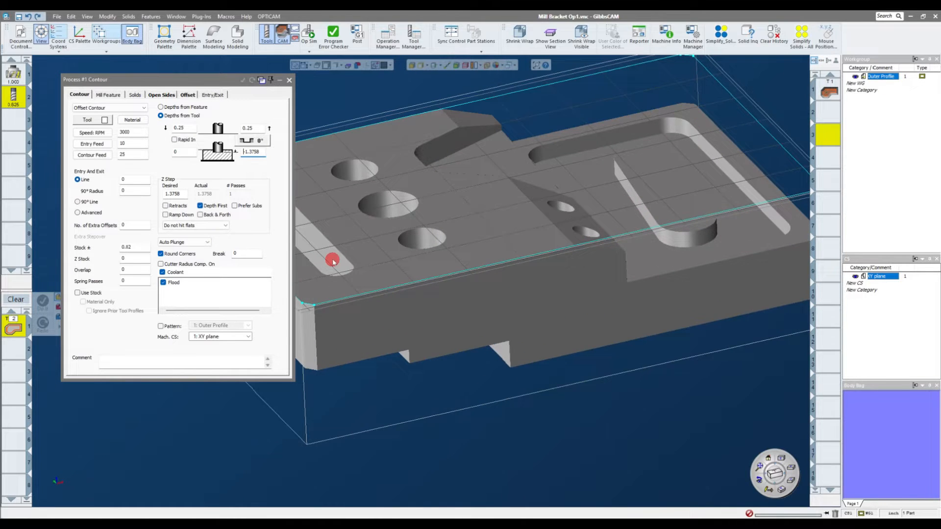
{"action": "scroll", "coordinate": [343, 274], "scroll_direction": "down", "scroll_amount": 3}
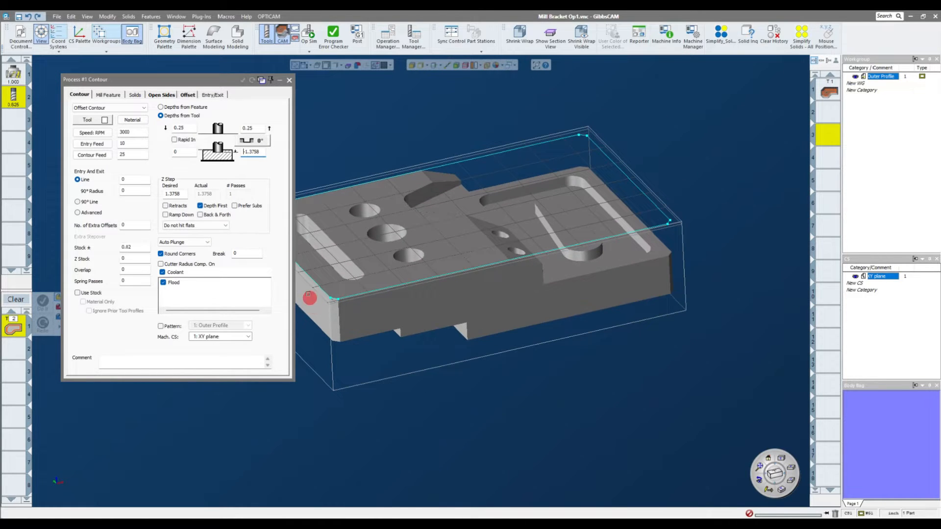
{"action": "double_click", "coordinate": [256, 153]}
{"action": "left_click", "coordinate": [320, 307]}
{"action": "middle_click_drag", "start_coordinate": [321, 308], "coordinate": [528, 384]}
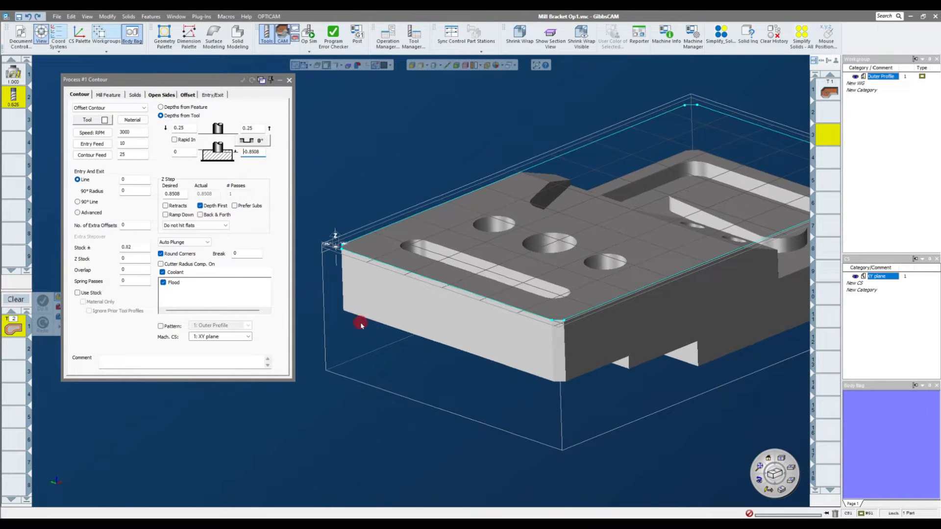
{"action": "middle_click_drag", "start_coordinate": [437, 353], "coordinate": [350, 195]}
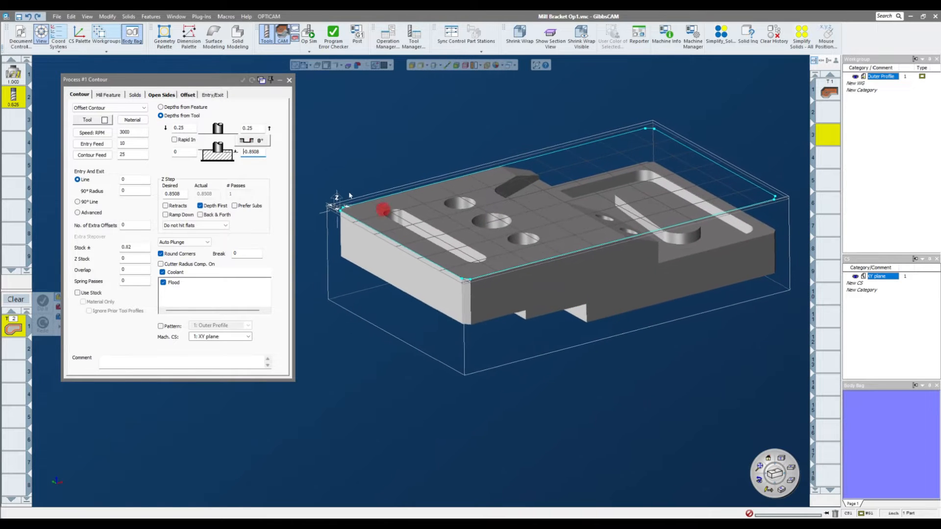
Step: Extend the contour's final depth 0.05 below -1.3758 and round it to -1.45
{"action": "double_click", "coordinate": [252, 152]}
{"action": "type", "text": "-1.3758"}
{"action": "middle_click_drag", "start_coordinate": [330, 210], "coordinate": [244, 192]}
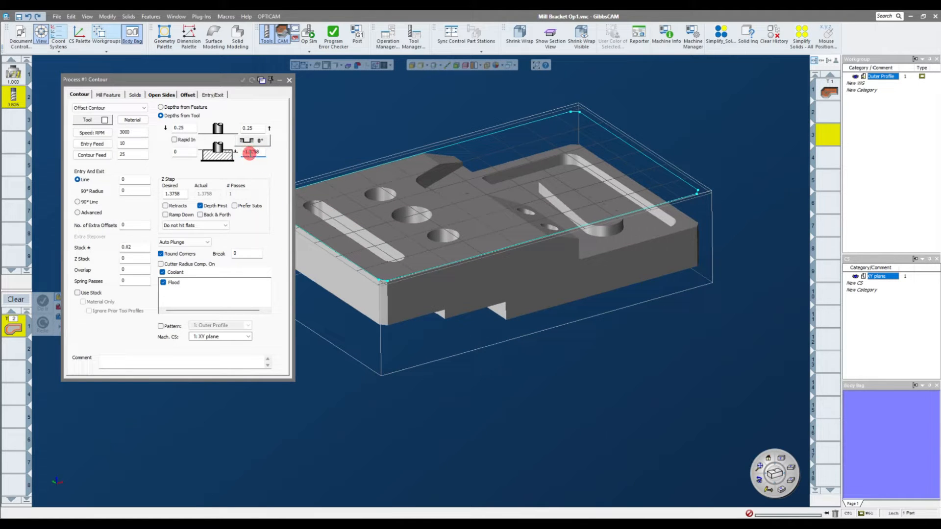
{"action": "middle_click_drag", "start_coordinate": [322, 212], "coordinate": [337, 216]}
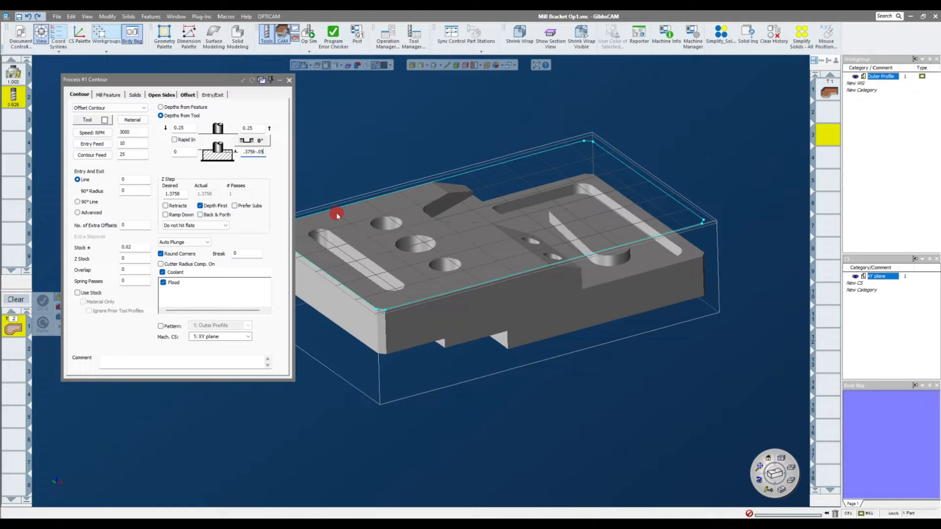
{"action": "key", "text": "Return"}
{"action": "double_click", "coordinate": [262, 152]}
{"action": "left_click_drag", "start_coordinate": [252, 152], "coordinate": [296, 163]}
{"action": "type", "text": "5"}
Step: Set the contour's desired Z step to 0.25
{"action": "left_click", "coordinate": [176, 196]}
{"action": "double_click", "coordinate": [175, 195]}
{"action": "double_click", "coordinate": [175, 196]}
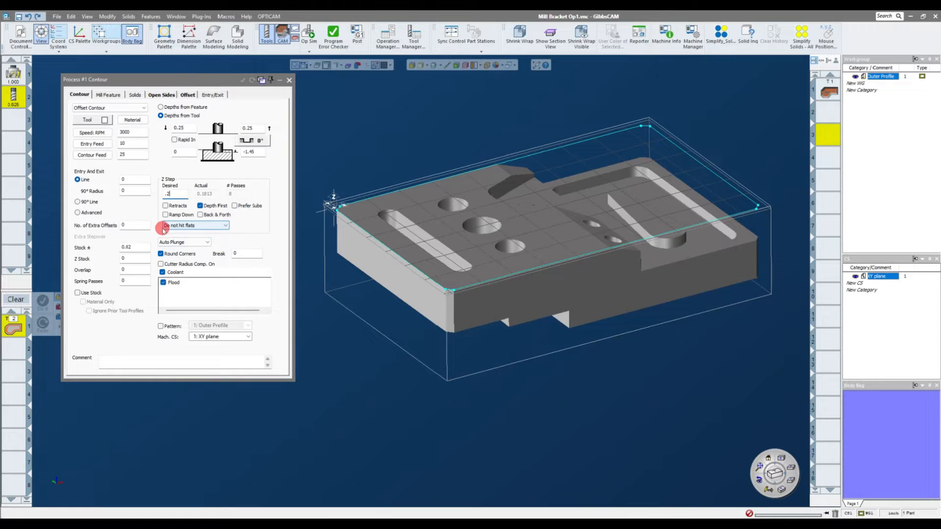
{"action": "type", "text": "5"}
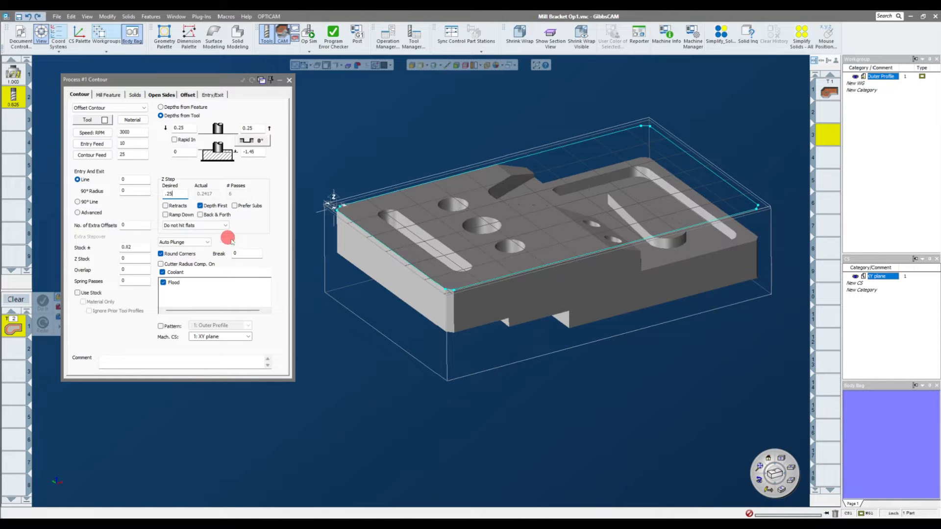
Step: Set the contour's desired Z step to 0.2 and turn on retracts between passes
{"action": "left_click", "coordinate": [179, 196]}
{"action": "double_click", "coordinate": [179, 196]}
{"action": "type", "text": ".2"}
{"action": "left_click", "coordinate": [170, 206]}
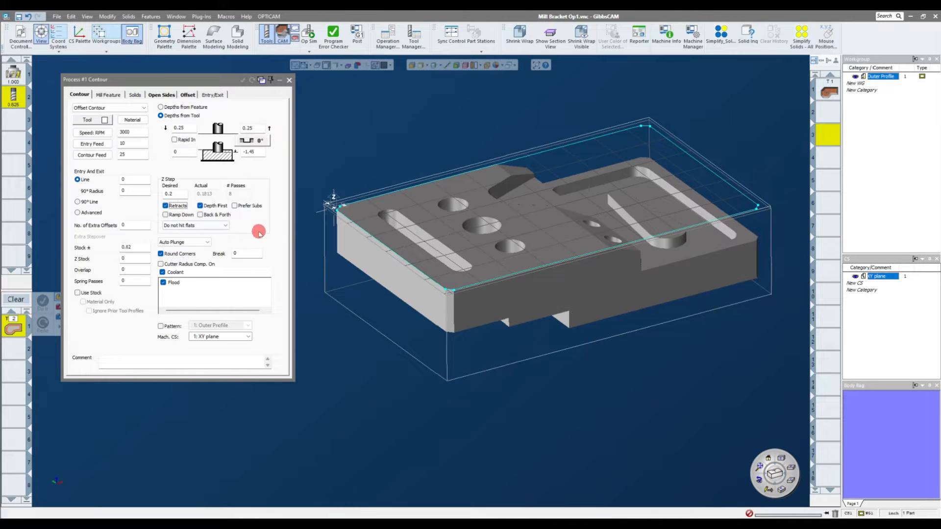
Step: Pick the outer profile's short edge at the origin end, set the cut direction toward the origin, and create the contour toolpath
{"action": "middle_click_drag", "start_coordinate": [491, 115], "coordinate": [490, 117]}
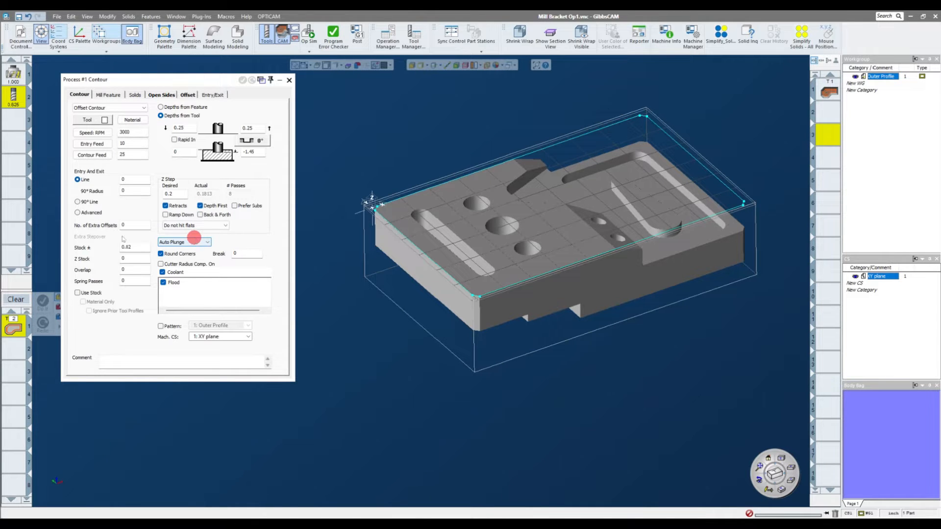
{"action": "left_click_drag", "start_coordinate": [136, 79], "coordinate": [159, 92]}
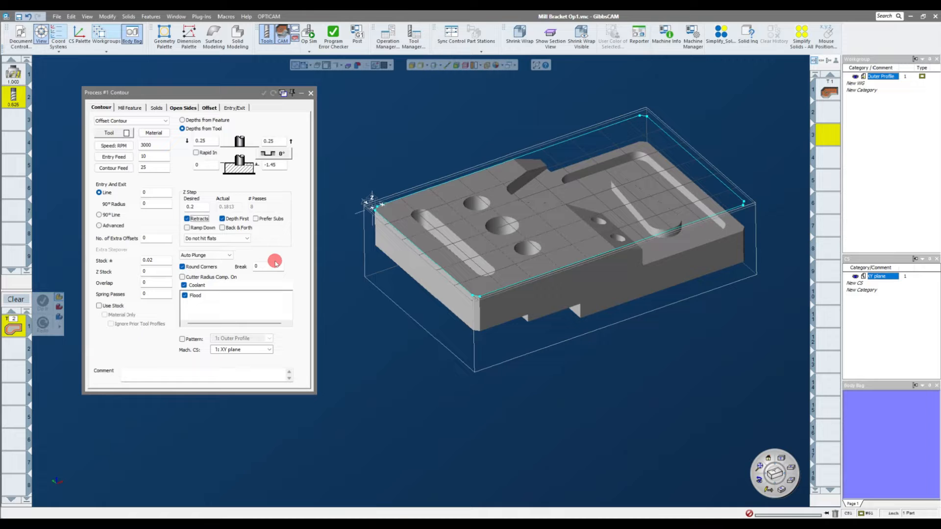
{"action": "left_click", "coordinate": [425, 255]}
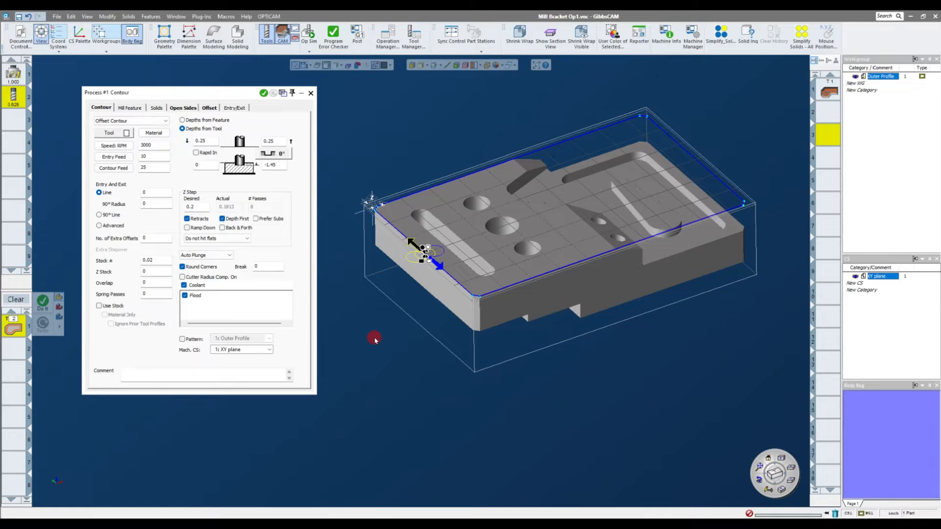
{"action": "middle_click_drag", "start_coordinate": [387, 329], "coordinate": [388, 309]}
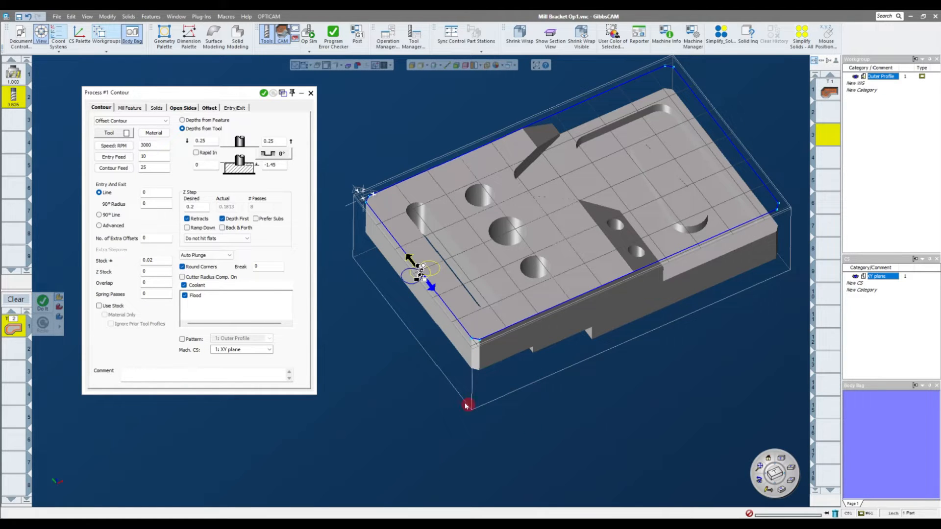
{"action": "left_click", "coordinate": [410, 259]}
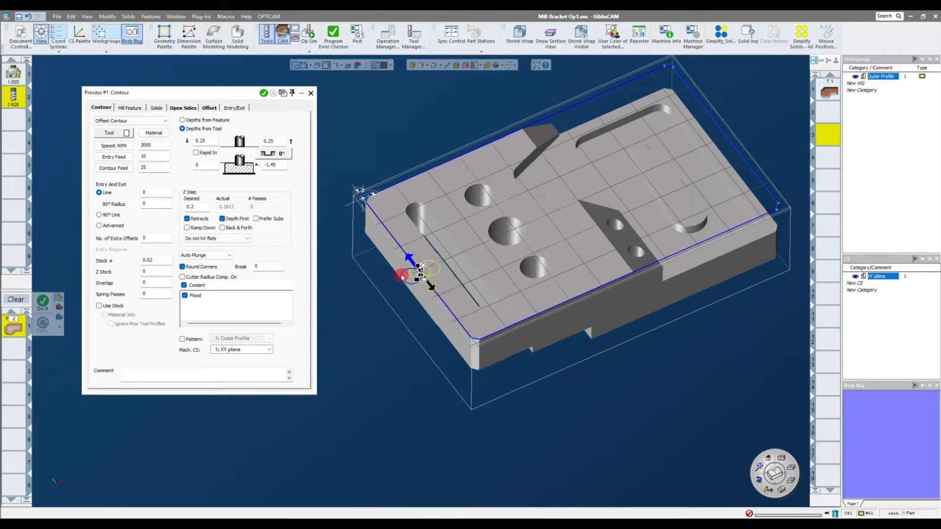
{"action": "left_click", "coordinate": [265, 93]}
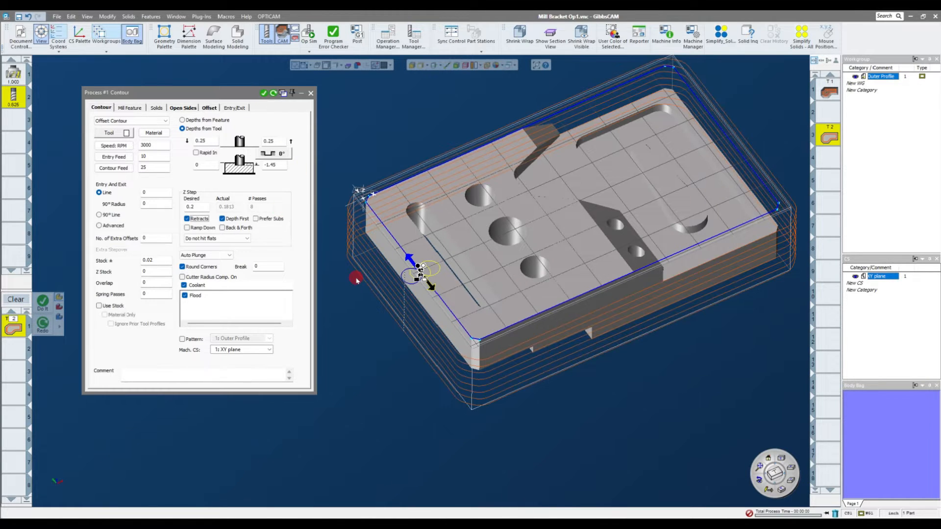
Step: Set the contour's entry and exit line to 0.2 and 90° radius to 0.2, and regenerate the toolpath
{"action": "middle_click_drag", "start_coordinate": [356, 280], "coordinate": [722, 280]}
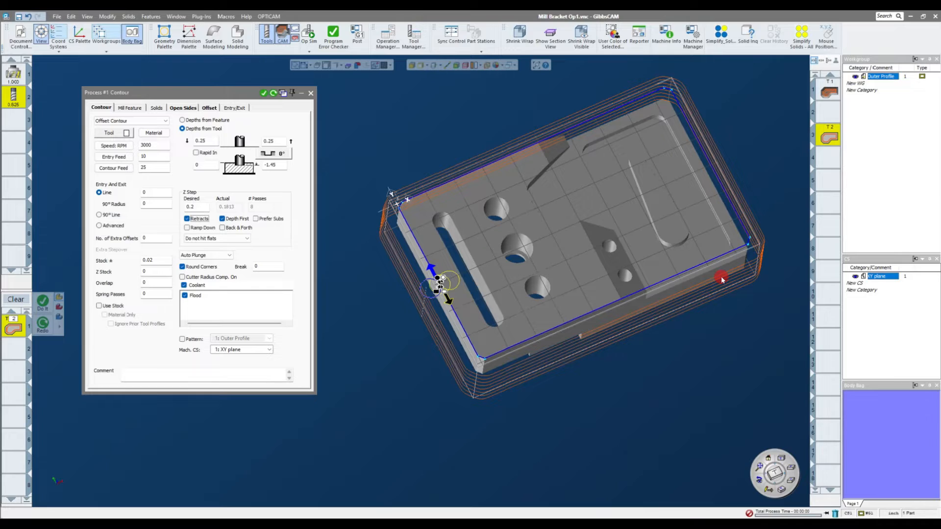
{"action": "scroll", "coordinate": [721, 278], "scroll_direction": "up", "scroll_amount": 8}
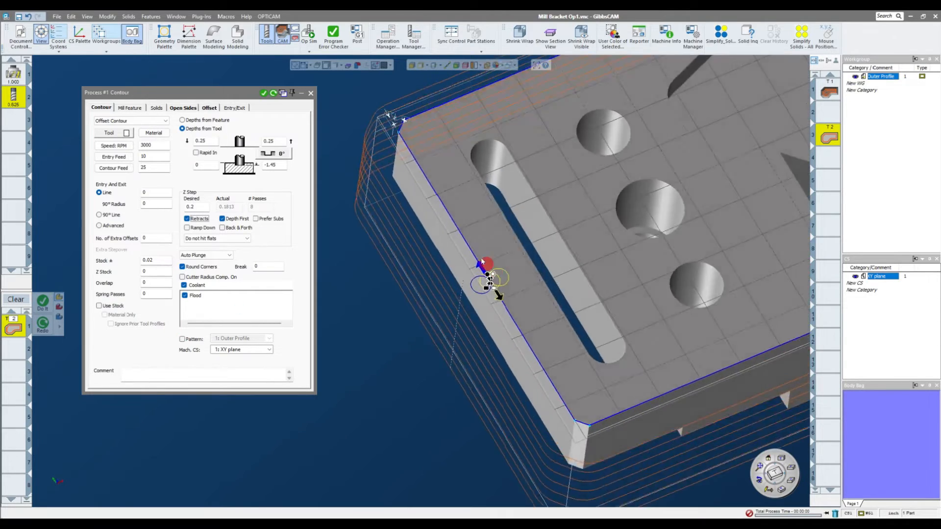
{"action": "scroll", "coordinate": [498, 220], "scroll_direction": "down", "scroll_amount": 5}
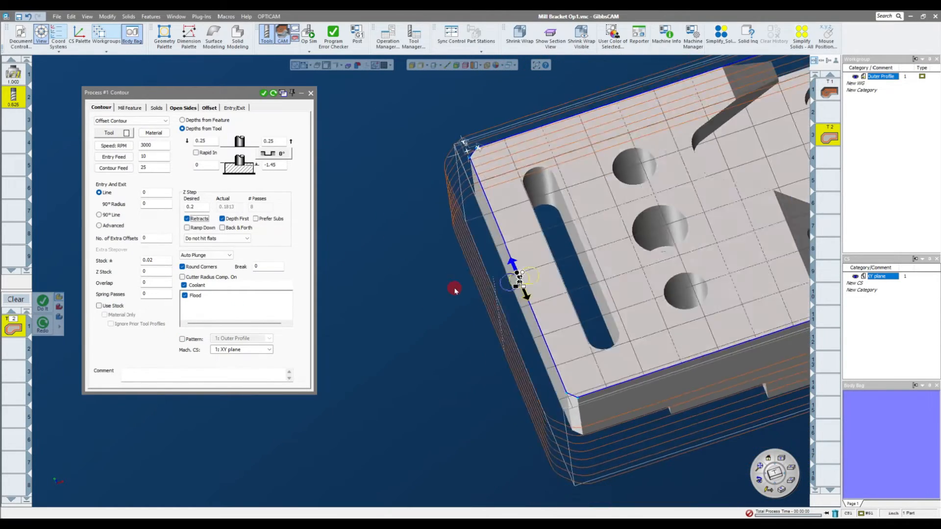
{"action": "middle_click_drag", "start_coordinate": [435, 268], "coordinate": [419, 262]}
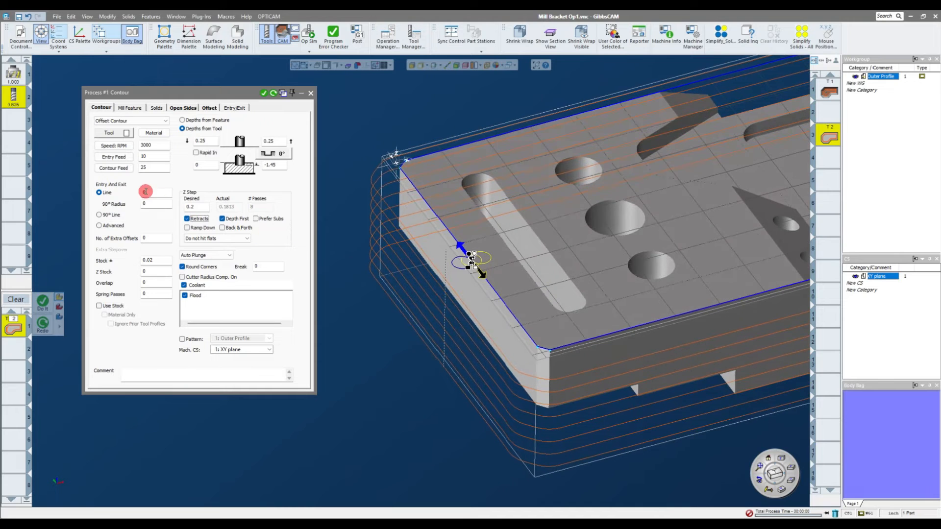
{"action": "left_click", "coordinate": [153, 195]}
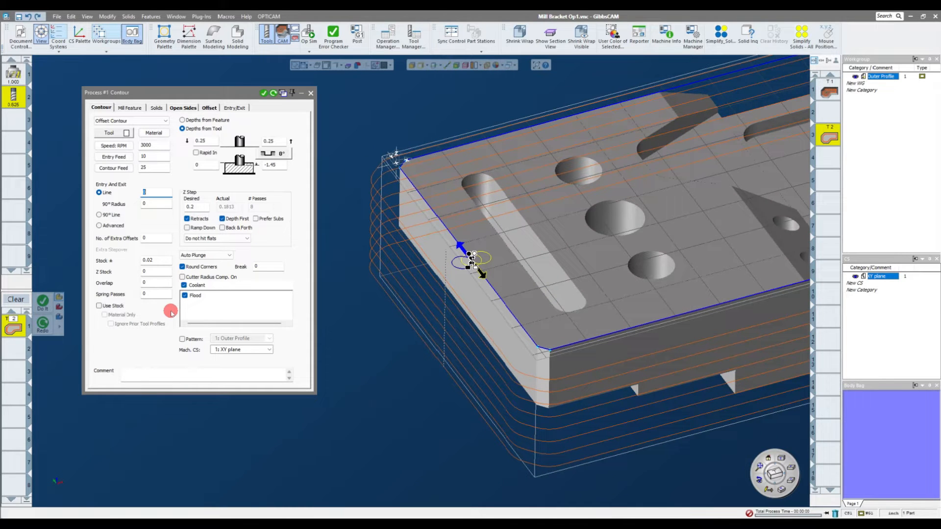
{"action": "type", "text": ".2"}
{"action": "left_click", "coordinate": [166, 202]}
{"action": "type", "text": ".2"}
{"action": "left_click", "coordinate": [273, 92]}
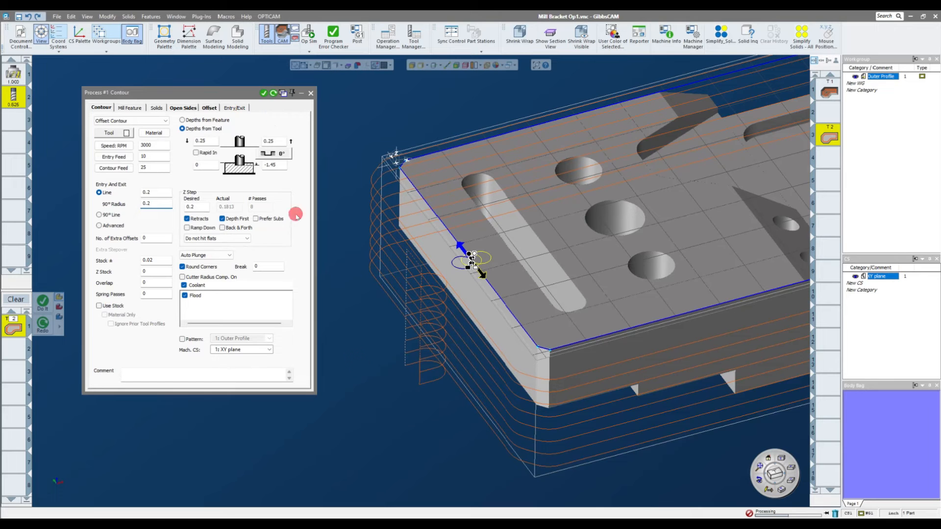
Step: Inspect the contour's lead-in and lead-out moves from the top view and in 3D
{"action": "middle_click_drag", "start_coordinate": [400, 388], "coordinate": [456, 385]}
{"action": "left_click", "coordinate": [771, 458]}
{"action": "right_click_drag", "start_coordinate": [469, 333], "coordinate": [379, 480]}
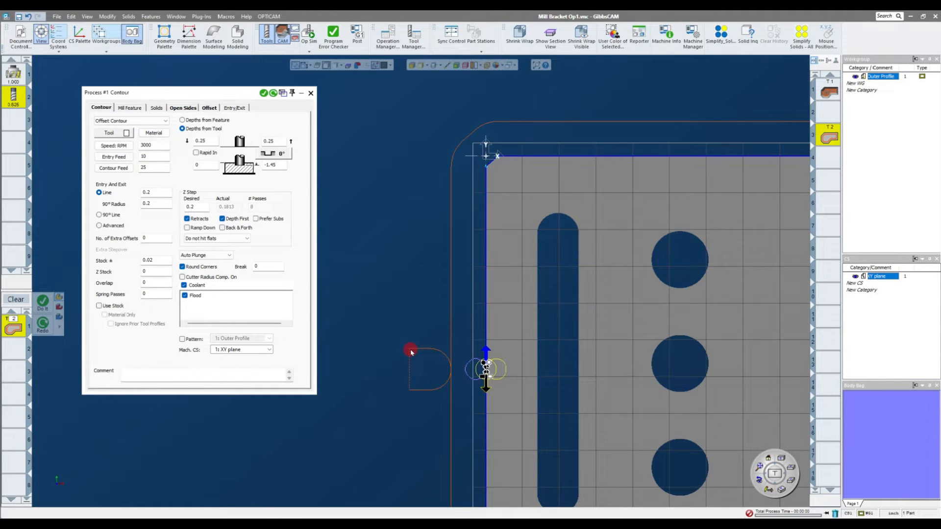
{"action": "middle_click_drag", "start_coordinate": [410, 371], "coordinate": [391, 345]}
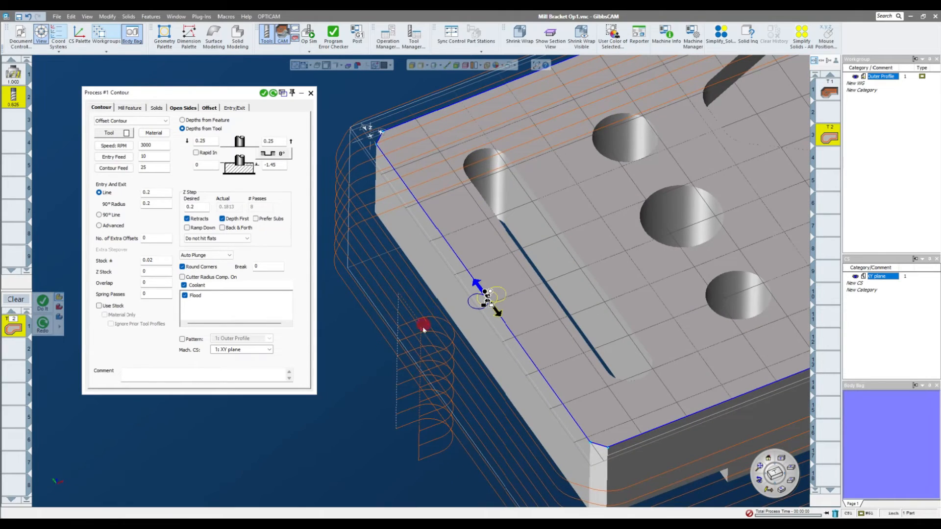
{"action": "middle_click_drag", "start_coordinate": [380, 467], "coordinate": [545, 420]}
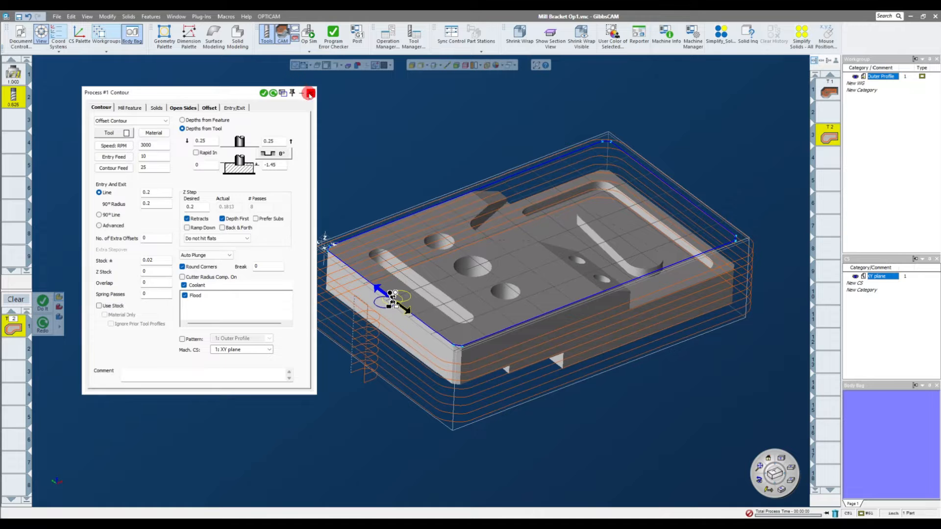
Step: Close the contour process and run the operation simulation of face milling and the outer profile contour
{"action": "left_click", "coordinate": [309, 93]}
{"action": "left_click", "coordinate": [309, 33]}
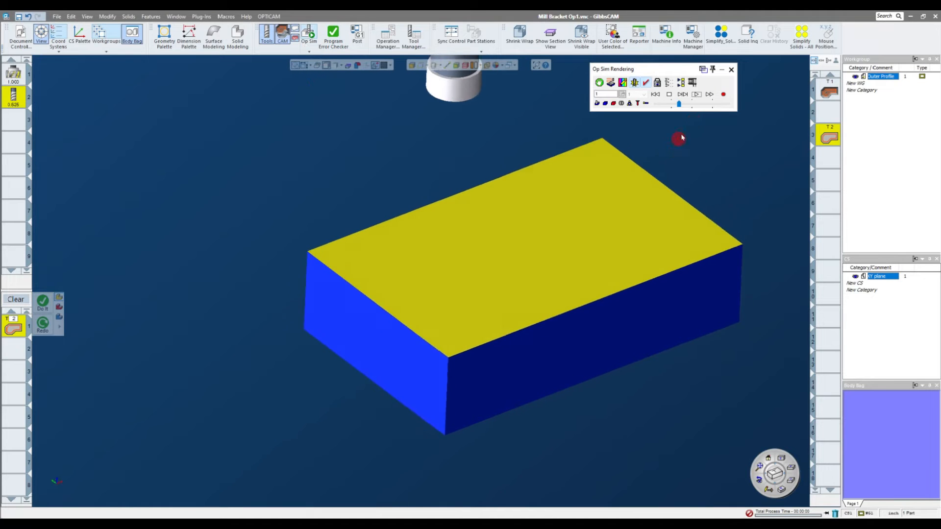
{"action": "left_click", "coordinate": [698, 95]}
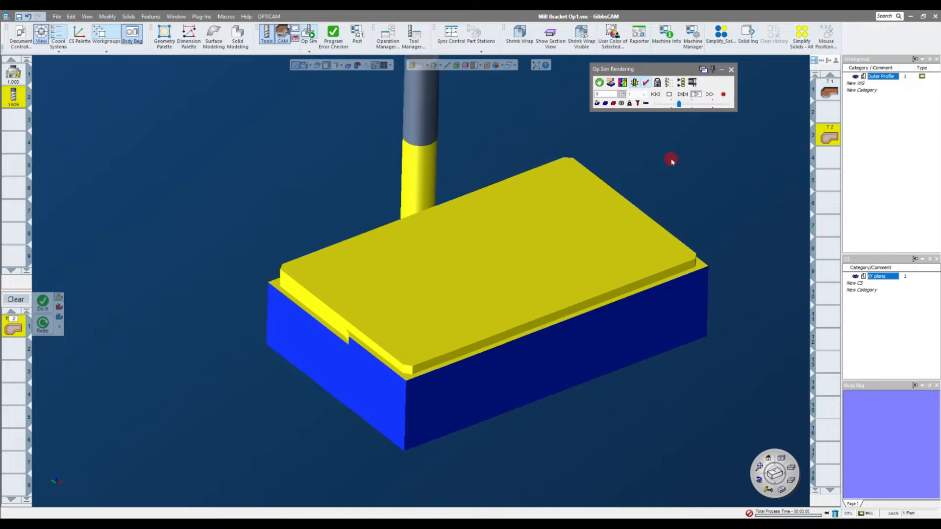
{"action": "scroll", "coordinate": [307, 381], "scroll_direction": "up", "scroll_amount": 3}
{"action": "middle_click_drag", "start_coordinate": [307, 381], "coordinate": [307, 383]}
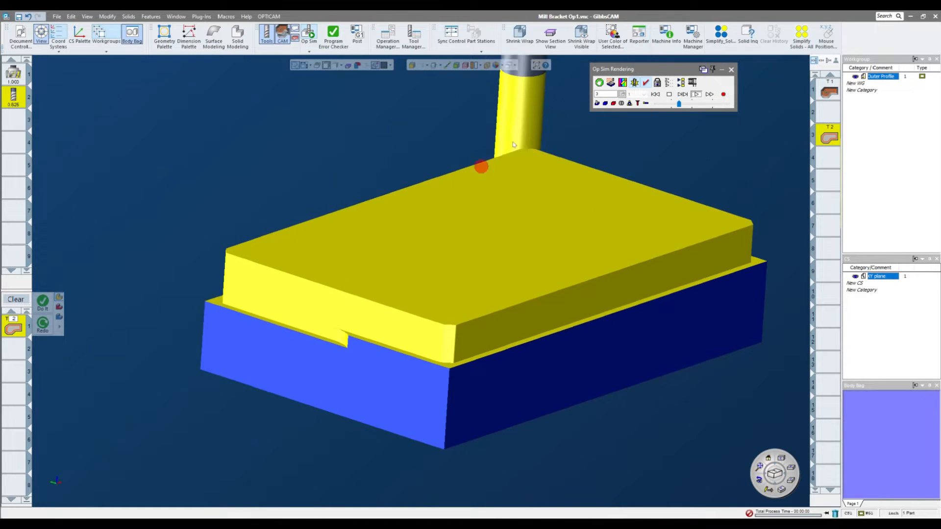
{"action": "left_click", "coordinate": [731, 70]}
Step: Reopen the contour process, turn off retracts between passes, and regenerate the toolpath
{"action": "middle_click_drag", "start_coordinate": [543, 284], "coordinate": [543, 286]}
{"action": "scroll", "coordinate": [282, 337], "scroll_direction": "up", "scroll_amount": 4}
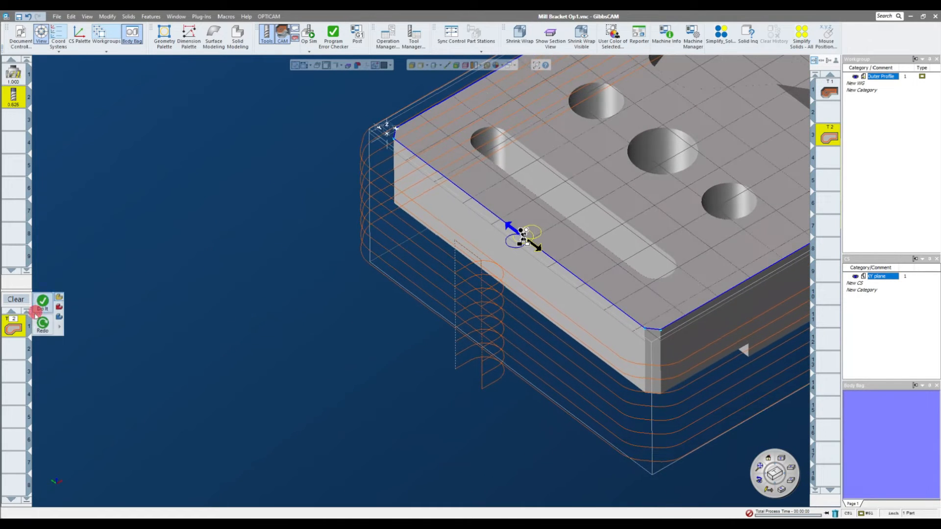
{"action": "double_click", "coordinate": [13, 327]}
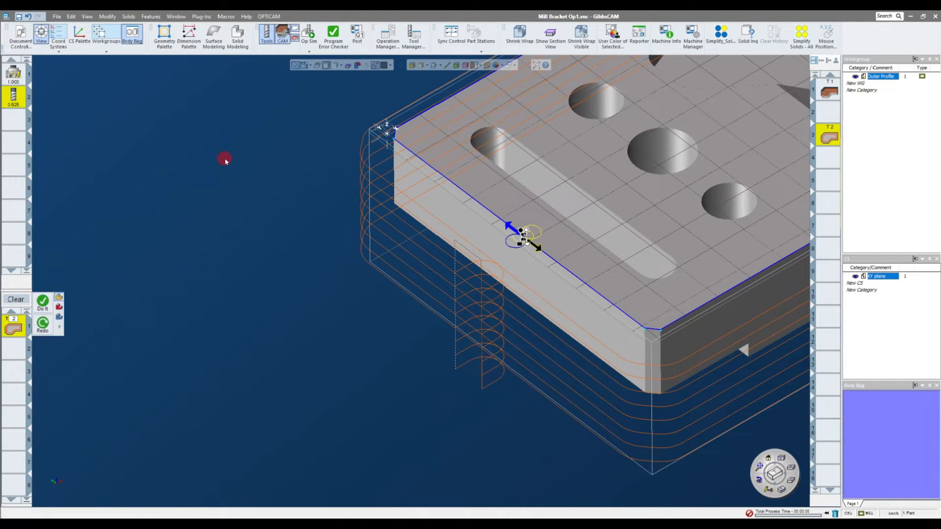
{"action": "left_click_drag", "start_coordinate": [227, 93], "coordinate": [211, 92]}
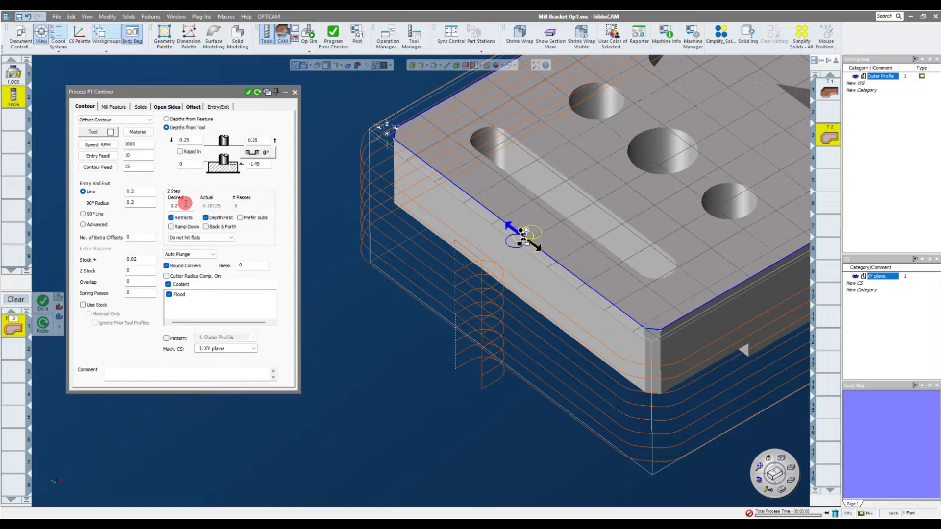
{"action": "left_click", "coordinate": [171, 217]}
Step: Turn on ramp down for the contour passes and regenerate the toolpath
{"action": "scroll", "coordinate": [472, 280], "scroll_direction": "up", "scroll_amount": 3}
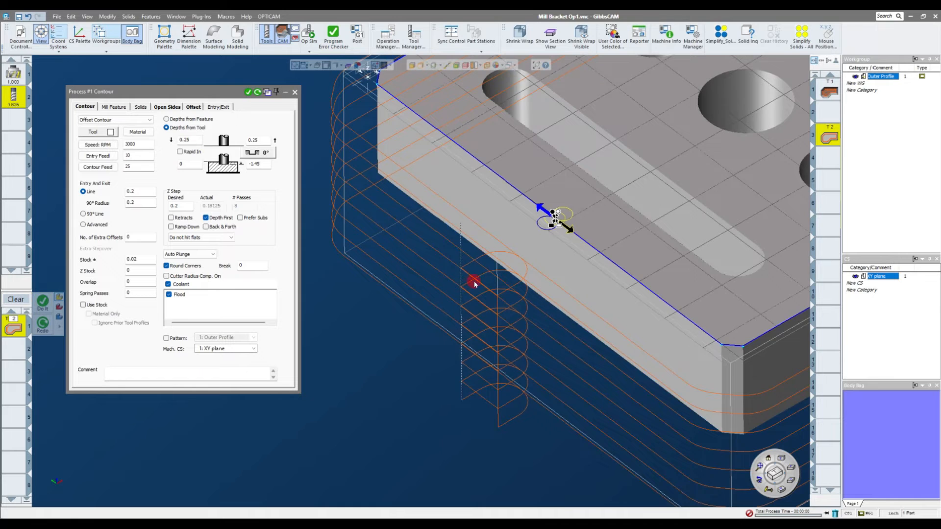
{"action": "scroll", "coordinate": [462, 340], "scroll_direction": "up", "scroll_amount": 3}
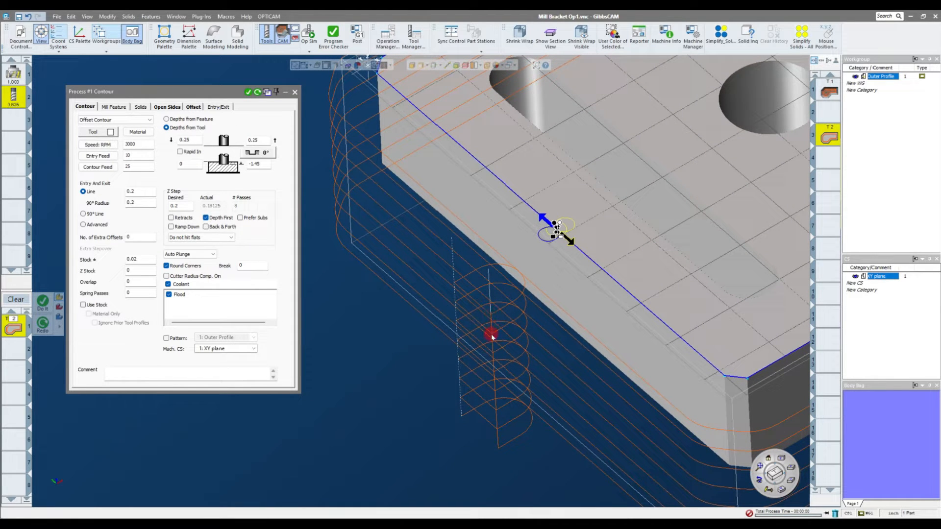
{"action": "scroll", "coordinate": [403, 246], "scroll_direction": "down", "scroll_amount": 5}
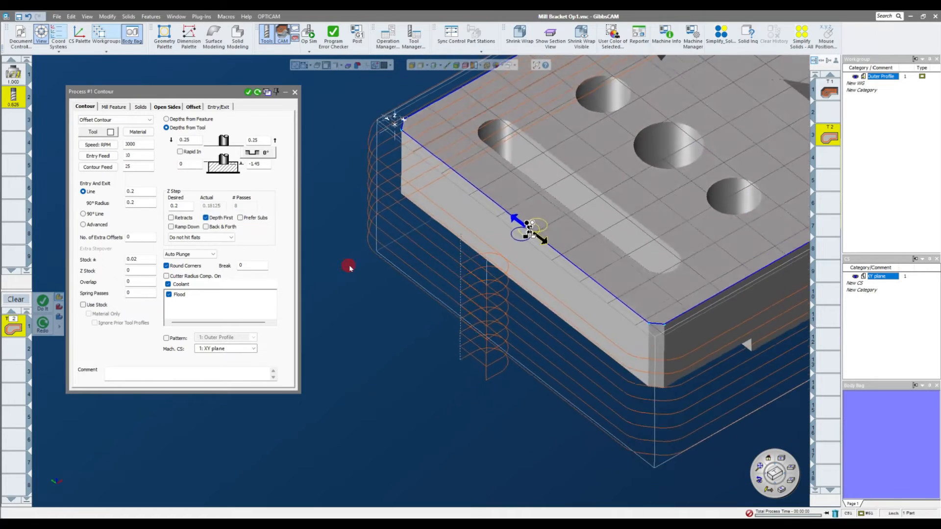
{"action": "scroll", "coordinate": [361, 185], "scroll_direction": "up", "scroll_amount": 4}
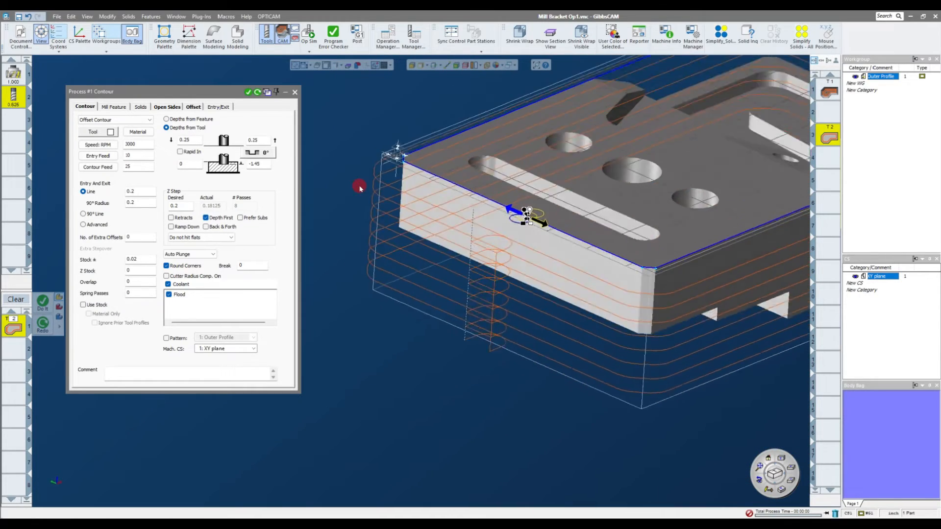
{"action": "middle_click_drag", "start_coordinate": [359, 189], "coordinate": [360, 189]}
{"action": "scroll", "coordinate": [360, 189], "scroll_direction": "down", "scroll_amount": 5}
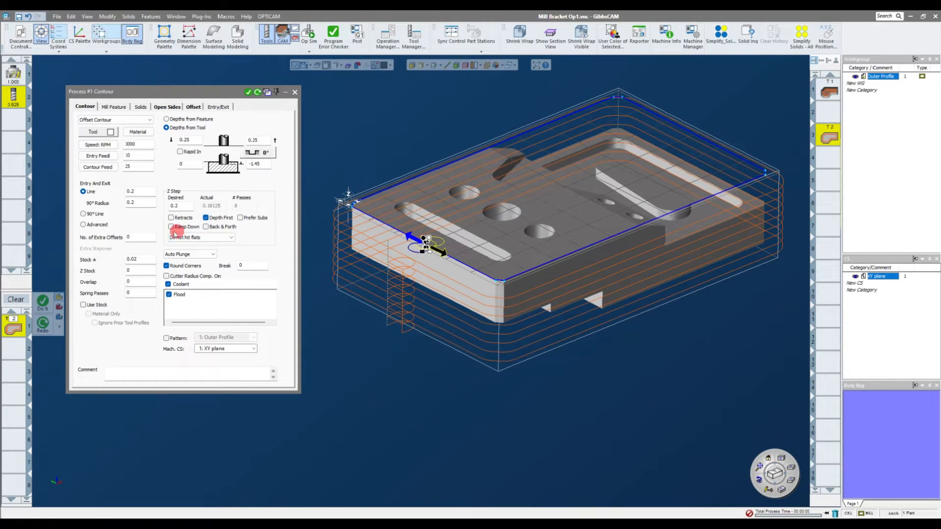
{"action": "left_click", "coordinate": [171, 227]}
Step: Examine the ramping contour passes, close the process, and open the operation simulation
{"action": "middle_click_drag", "start_coordinate": [500, 332], "coordinate": [444, 197]}
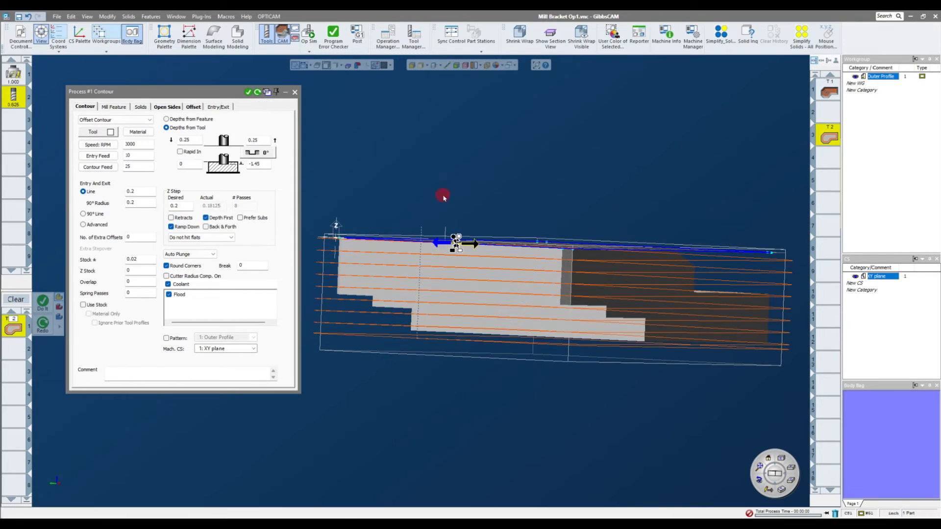
{"action": "middle_click_drag", "start_coordinate": [793, 268], "coordinate": [430, 374]}
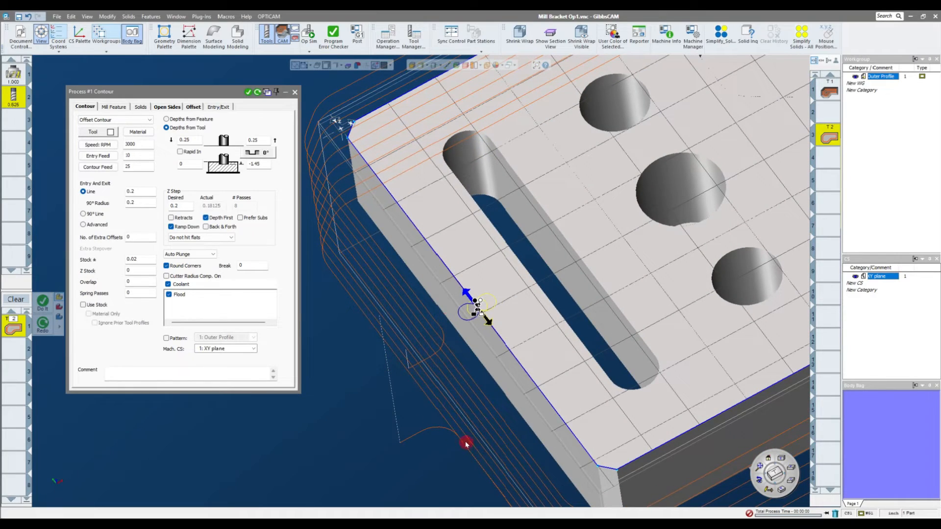
{"action": "middle_click_drag", "start_coordinate": [393, 433], "coordinate": [723, 289]}
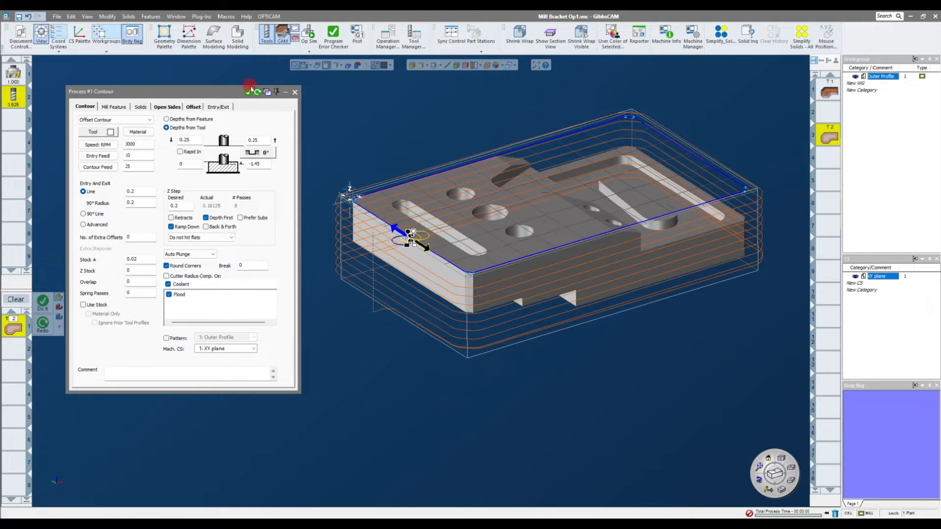
{"action": "left_click", "coordinate": [294, 92]}
{"action": "left_click", "coordinate": [307, 34]}
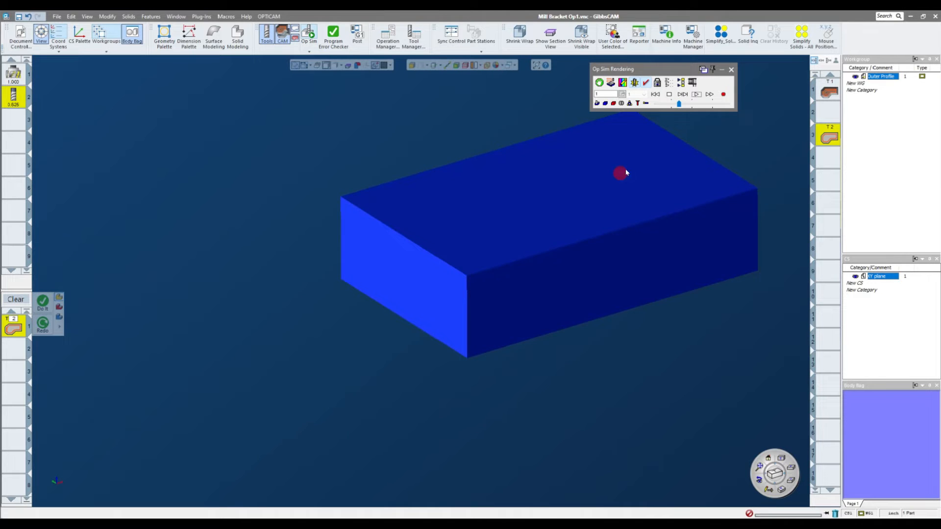
Step: Play the machining simulation through to the end of the program at increased speed and exit the simulation
{"action": "left_click", "coordinate": [696, 94]}
{"action": "left_click_drag", "start_coordinate": [680, 104], "coordinate": [685, 104]}
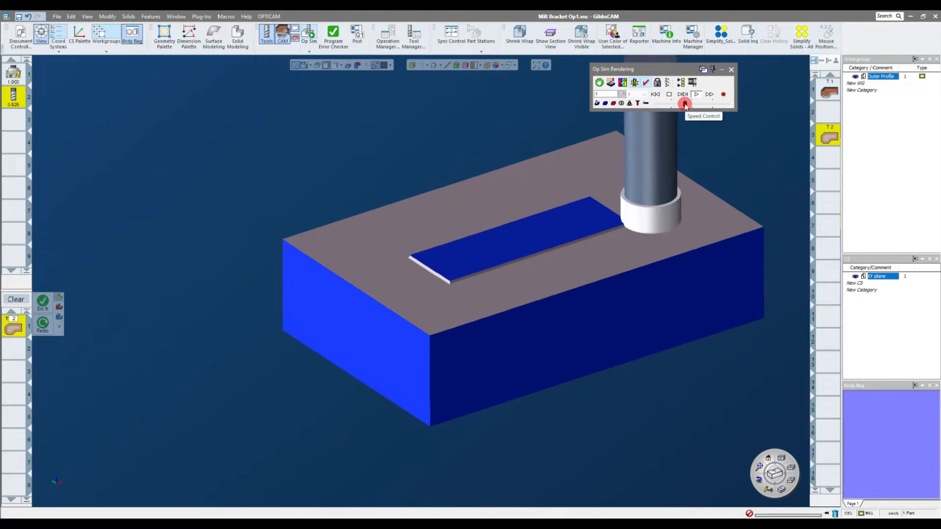
{"action": "left_click_drag", "start_coordinate": [686, 104], "coordinate": [716, 104]}
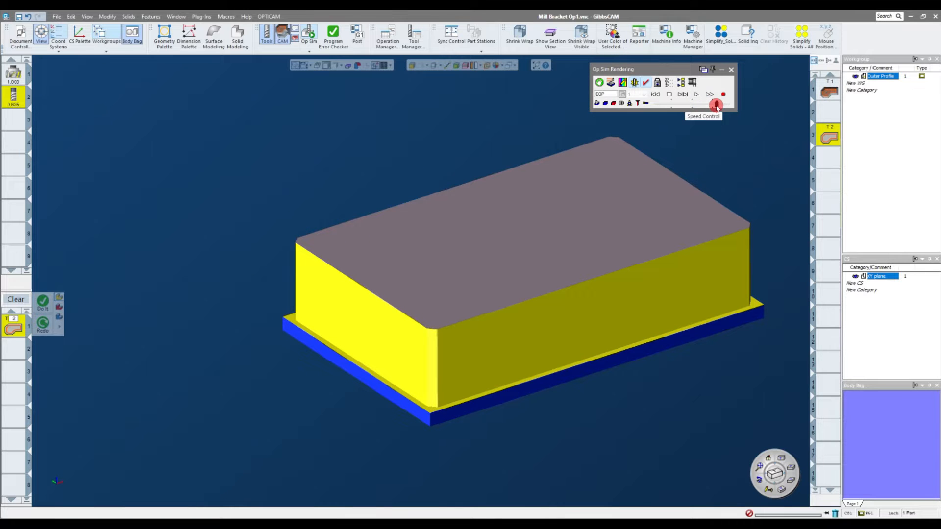
{"action": "left_click", "coordinate": [730, 72]}
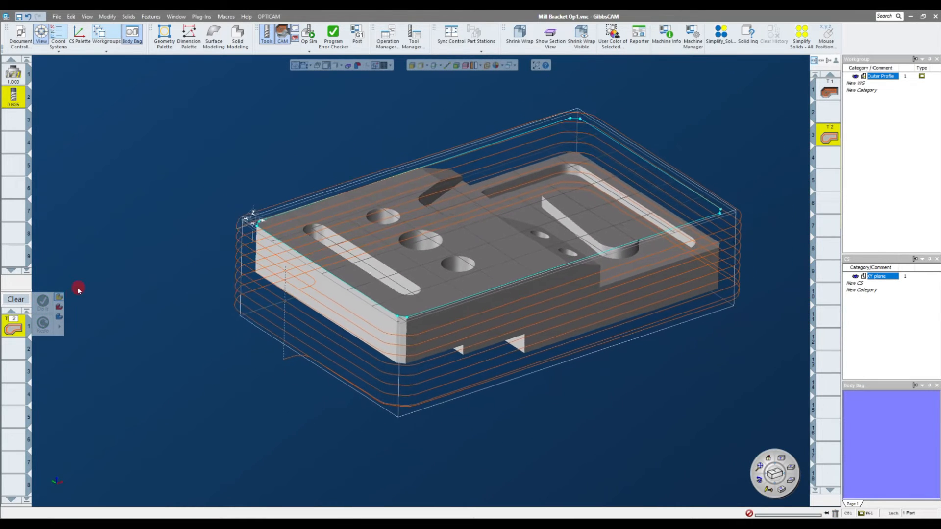
Step: Set the corner break to 0.02 in the contour process with Round Corners enabled
{"action": "double_click", "coordinate": [16, 327]}
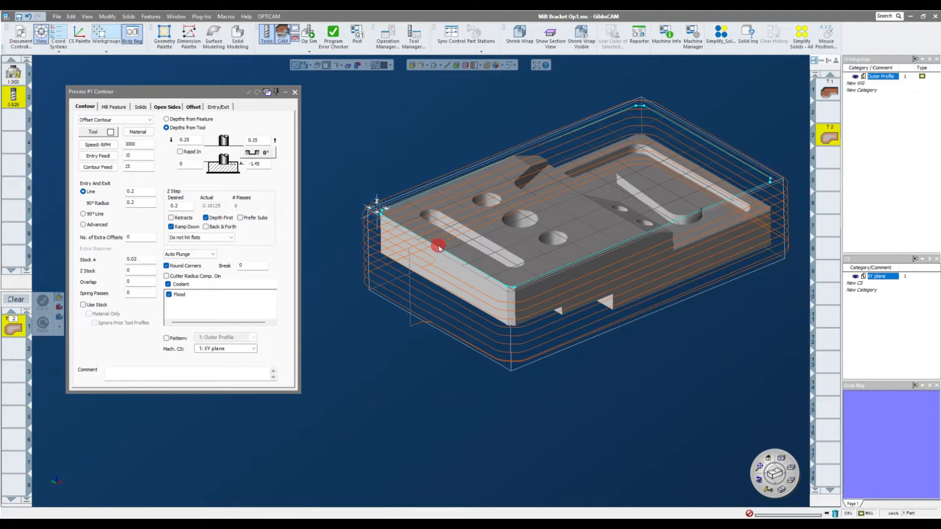
{"action": "middle_click_drag", "start_coordinate": [389, 272], "coordinate": [352, 275]}
{"action": "left_click", "coordinate": [167, 276]}
{"action": "left_click", "coordinate": [167, 277]}
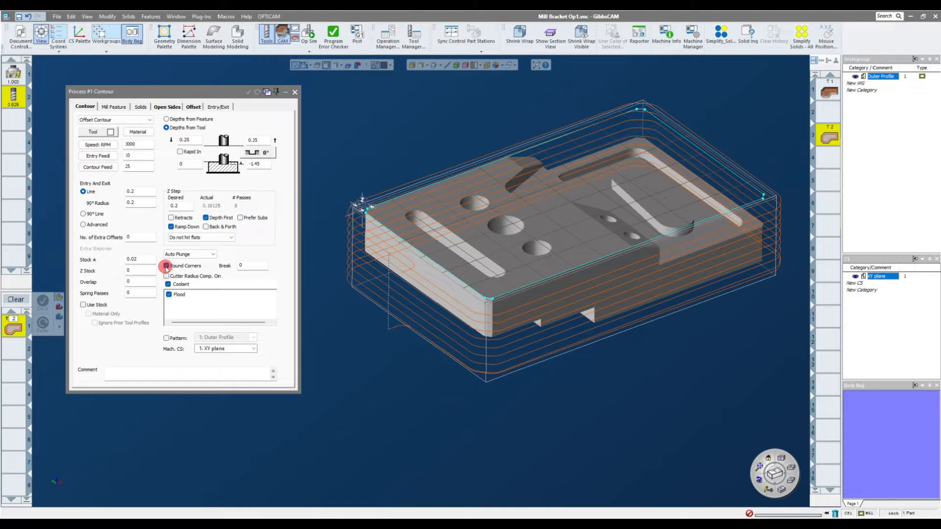
{"action": "left_click", "coordinate": [165, 266]}
{"action": "scroll", "coordinate": [496, 311], "scroll_direction": "up", "scroll_amount": 5}
{"action": "left_click", "coordinate": [247, 264]}
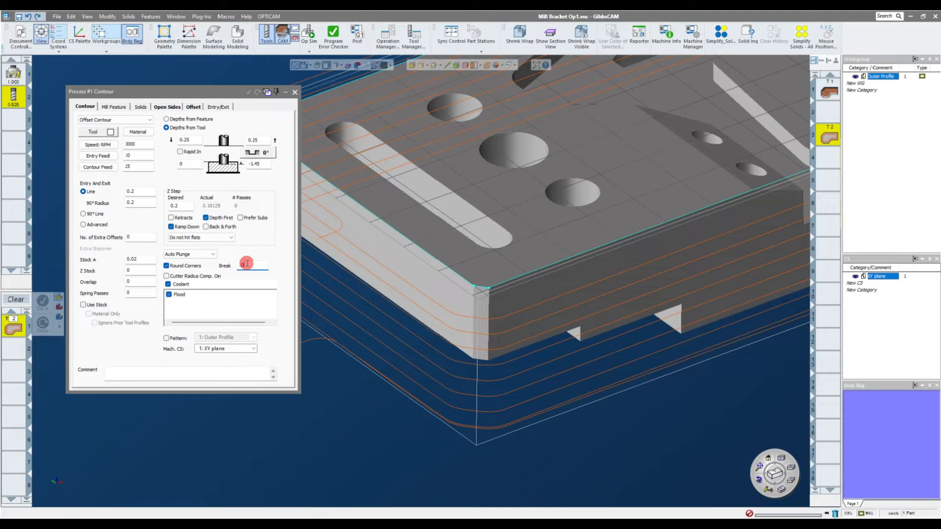
Step: Reload the contour operation, redo it with a 0.02 corner break, and inspect the toolpath at the block's corner
{"action": "double_click", "coordinate": [833, 138]}
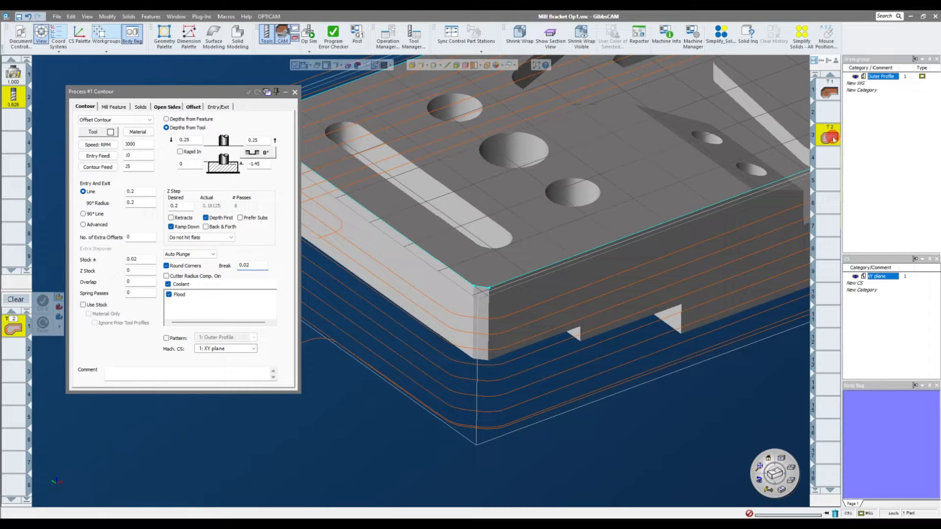
{"action": "double_click", "coordinate": [24, 322]}
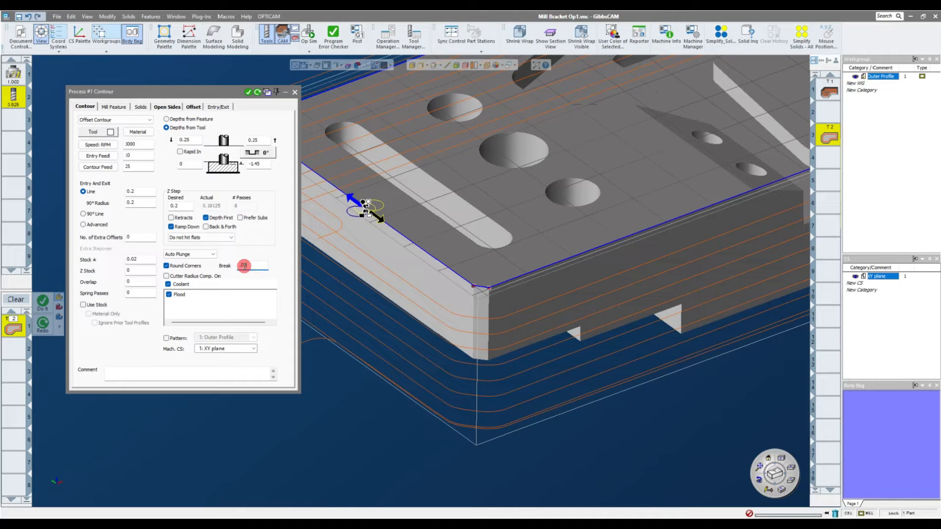
{"action": "left_click", "coordinate": [258, 93]}
{"action": "middle_click_drag", "start_coordinate": [302, 268], "coordinate": [492, 315]}
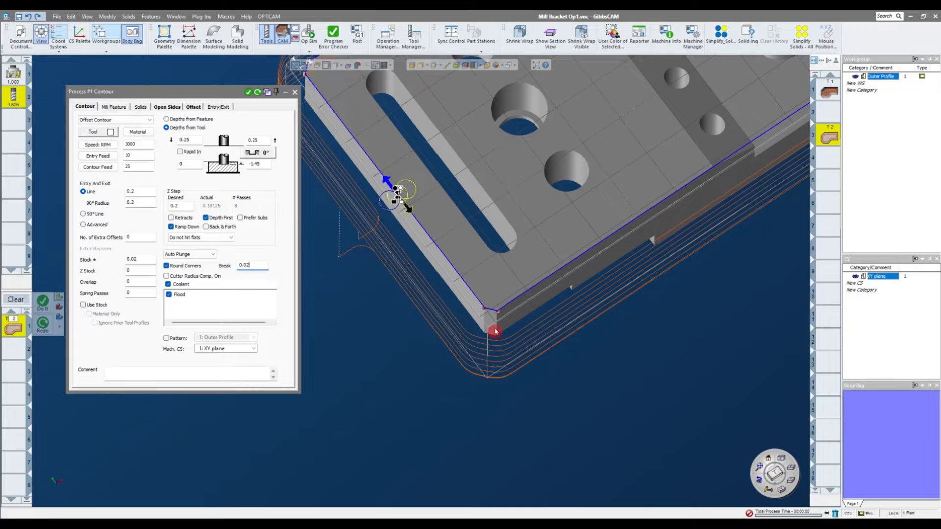
{"action": "left_click", "coordinate": [481, 314]}
{"action": "left_click", "coordinate": [416, 336]}
{"action": "middle_click_drag", "start_coordinate": [439, 355], "coordinate": [407, 331]}
Step: Turn off Round Corners in the contour process, redo the operation, and close the process settings
{"action": "double_click", "coordinate": [252, 265]}
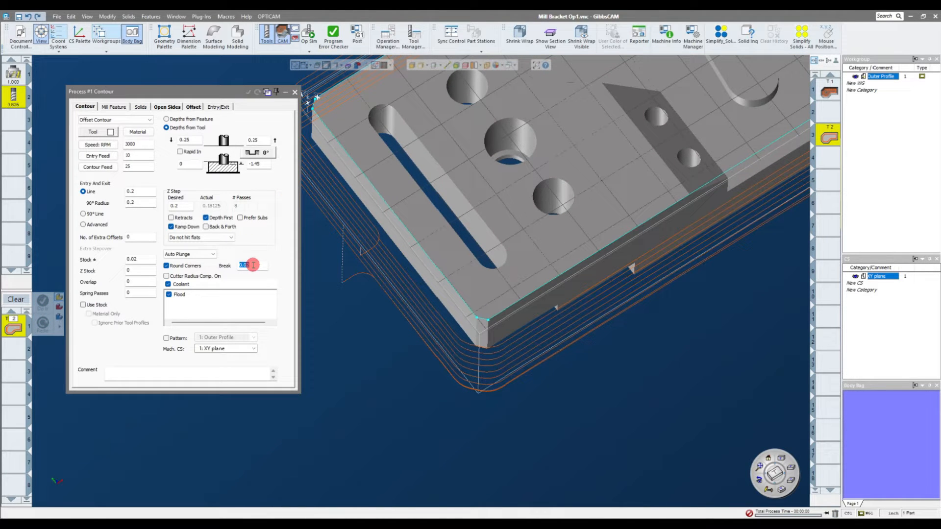
{"action": "left_click", "coordinate": [167, 266]}
{"action": "middle_click_drag", "start_coordinate": [565, 153], "coordinate": [490, 150]}
{"action": "left_click", "coordinate": [294, 92]}
{"action": "scroll", "coordinate": [783, 116], "scroll_direction": "down", "scroll_amount": 2}
{"action": "middle_click_drag", "start_coordinate": [784, 116], "coordinate": [725, 126]}
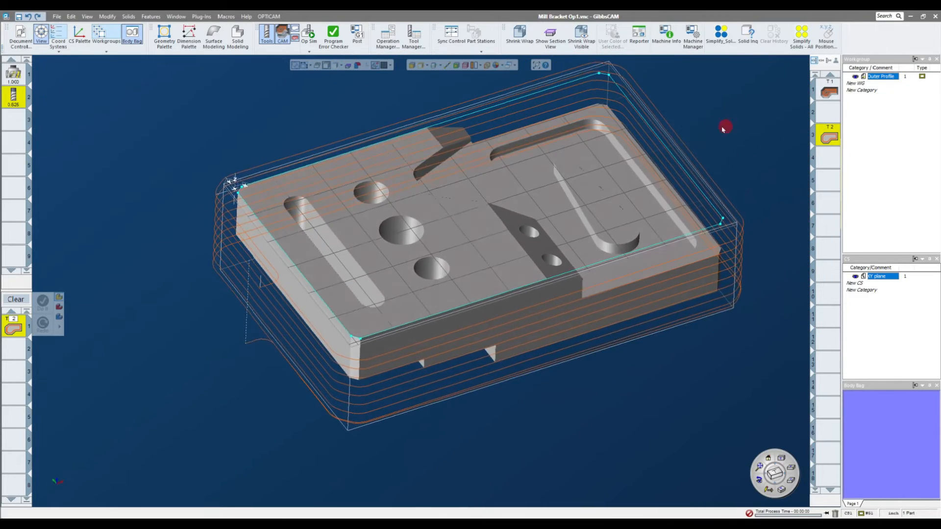
{"action": "middle_click_drag", "start_coordinate": [148, 217], "coordinate": [640, 221]}
{"action": "left_click_drag", "start_coordinate": [829, 137], "coordinate": [837, 134]}
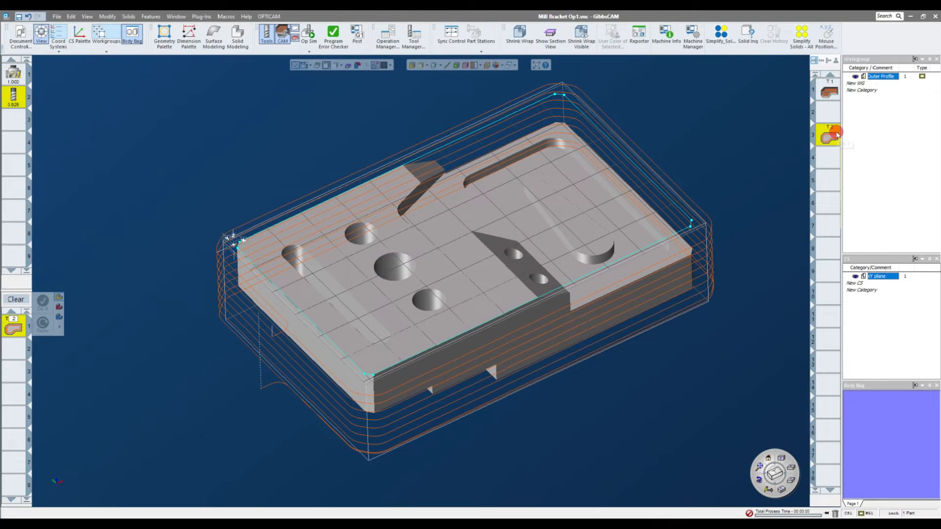
{"action": "left_click", "coordinate": [830, 135]}
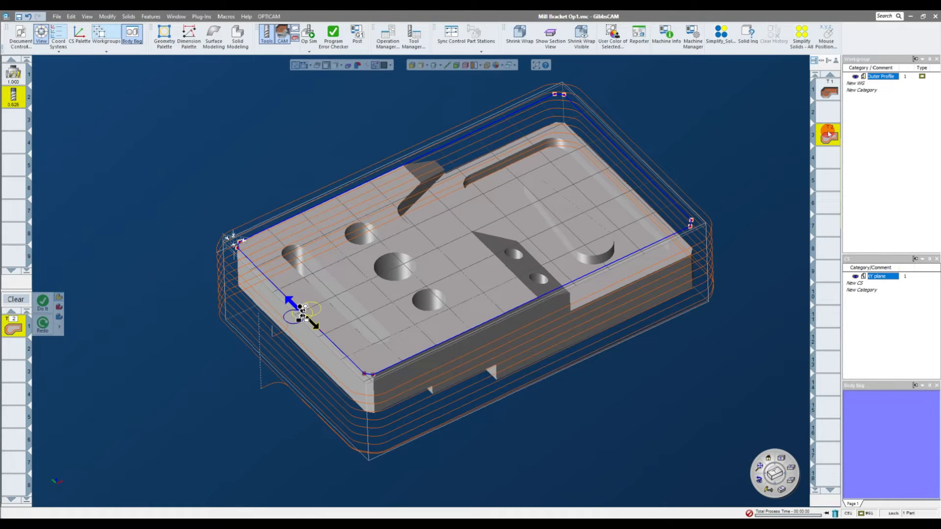
{"action": "double_click", "coordinate": [14, 326]}
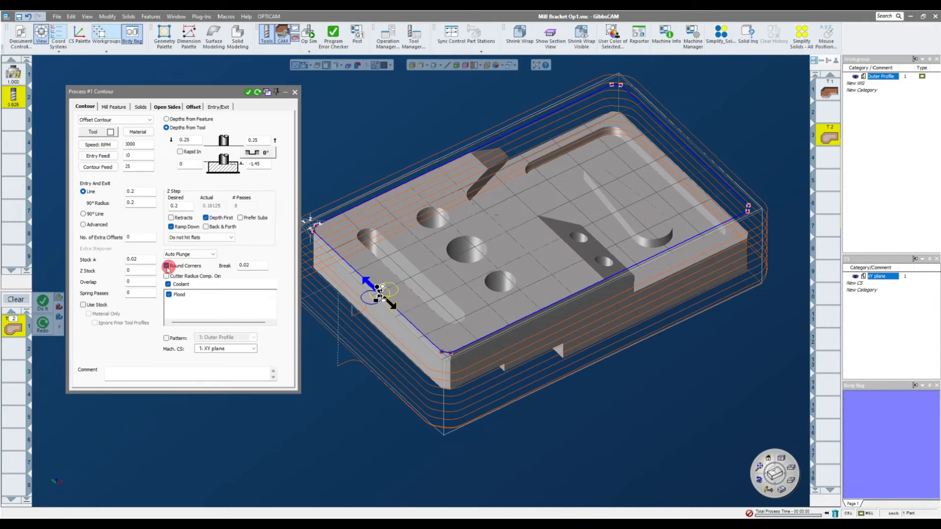
{"action": "left_click", "coordinate": [166, 266]}
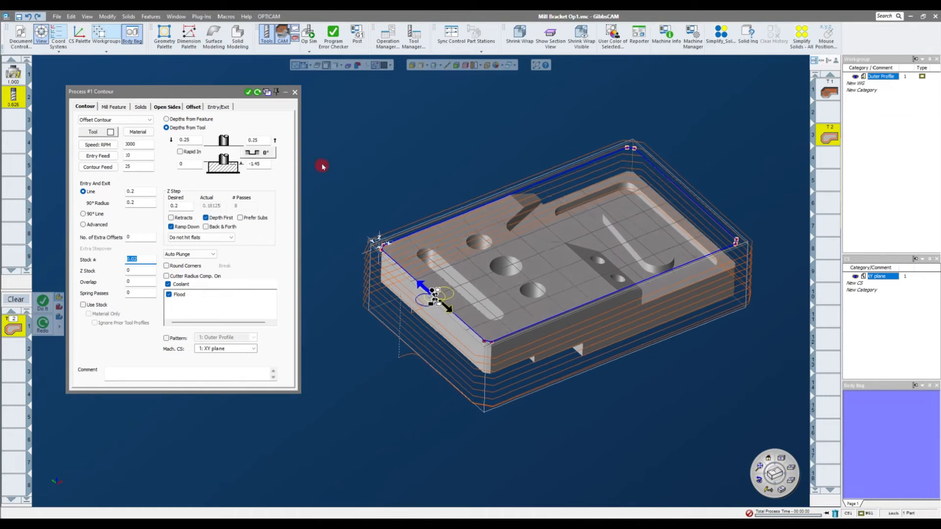
{"action": "left_click", "coordinate": [296, 94]}
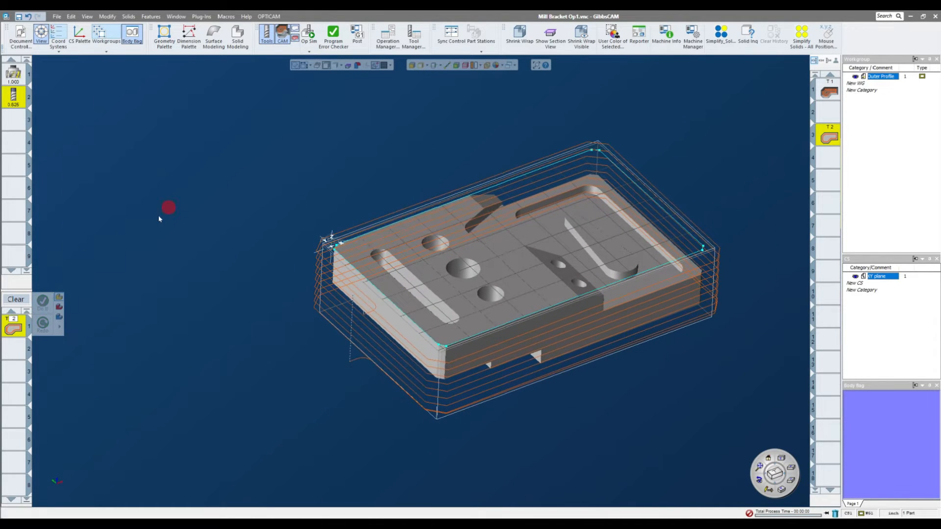
Step: Clear the process list and load the existing tool 2 contour operation back into it
{"action": "left_click", "coordinate": [830, 165]}
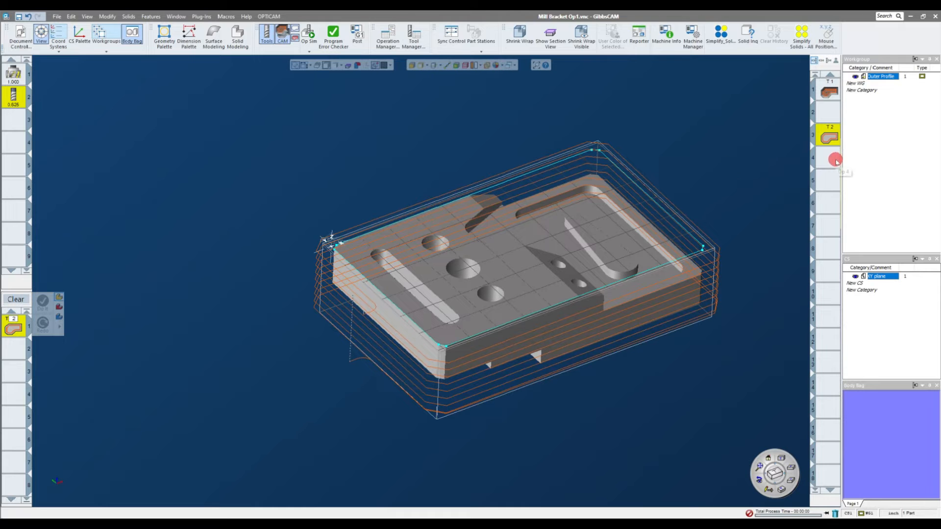
{"action": "left_click", "coordinate": [15, 299]}
{"action": "mouse_move", "coordinate": [248, 186]}
{"action": "middle_mouse_down"}
{"action": "mouse_move", "coordinate": [265, 176]}
{"action": "mouse_move", "coordinate": [247, 169]}
{"action": "middle_mouse_up"}
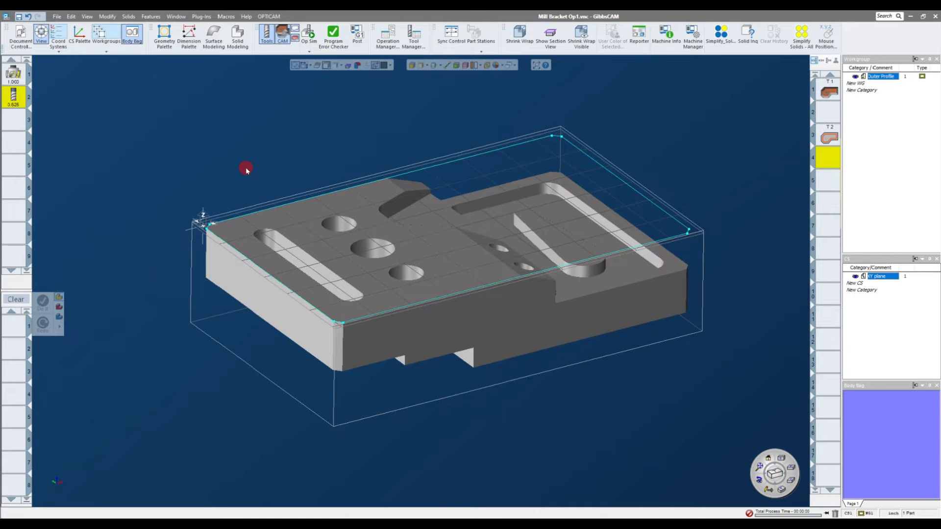
{"action": "left_click", "coordinate": [826, 136]}
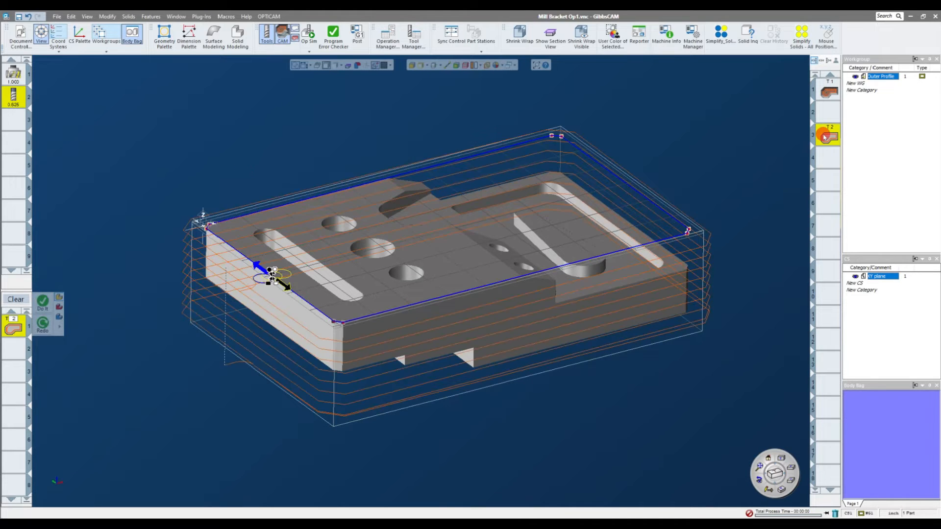
{"action": "scroll", "coordinate": [595, 121], "scroll_direction": "down", "scroll_amount": 3}
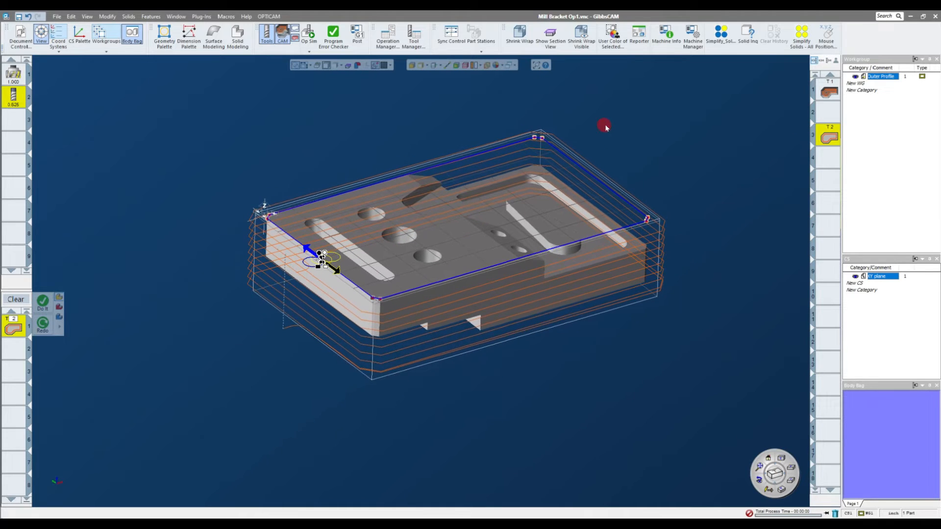
{"action": "scroll", "coordinate": [192, 160], "scroll_direction": "up", "scroll_amount": 3}
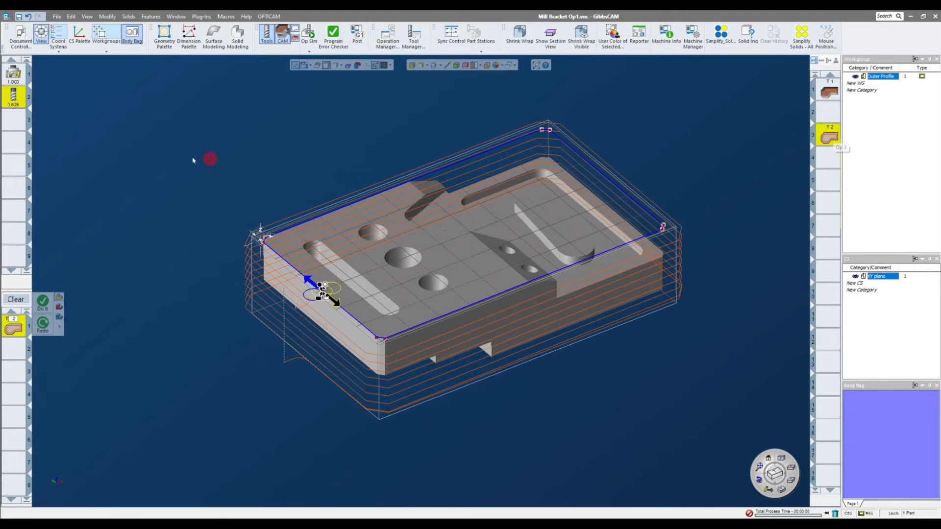
Step: Create milling tool 3 as a 0.625 inch end mill with 1.75 flute length and assign it to the contour process
{"action": "double_click", "coordinate": [20, 117]}
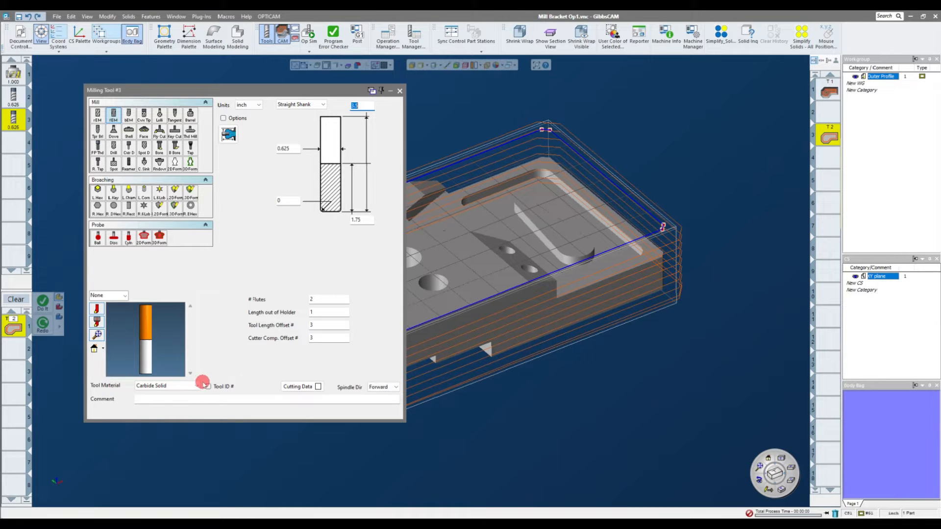
{"action": "left_click", "coordinate": [399, 91]}
{"action": "left_click_drag", "start_coordinate": [15, 120], "coordinate": [19, 324]}
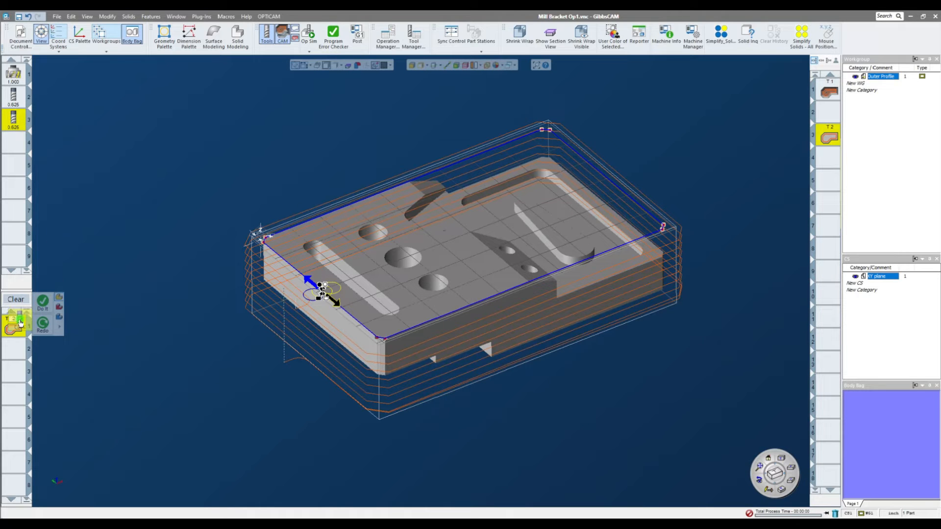
Step: Set the contour process to contour feed 35, side stock 0 and desired Z step 0, with Retracts on and Ramp Down off
{"action": "double_click", "coordinate": [15, 324]}
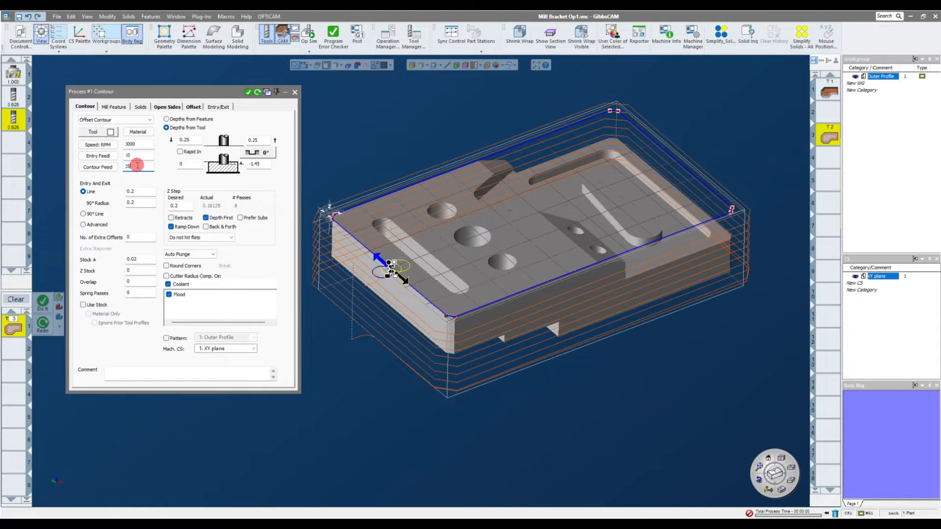
{"action": "double_click", "coordinate": [147, 261]}
{"action": "left_click", "coordinate": [182, 208]}
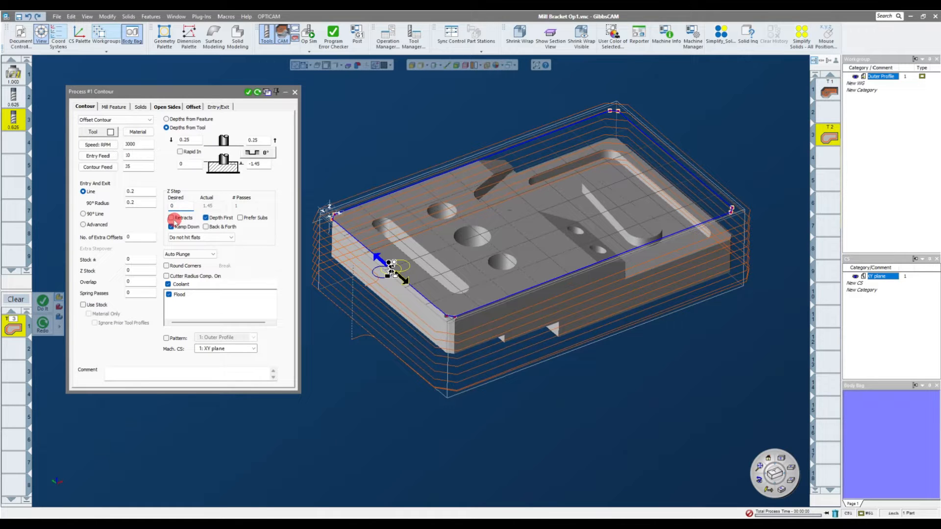
{"action": "left_click", "coordinate": [171, 217]}
{"action": "left_click", "coordinate": [171, 227]}
{"action": "left_click", "coordinate": [172, 226]}
Step: Set spring passes to 1, generate the finishing contour as a new operation, and close the process settings
{"action": "left_click", "coordinate": [145, 294]}
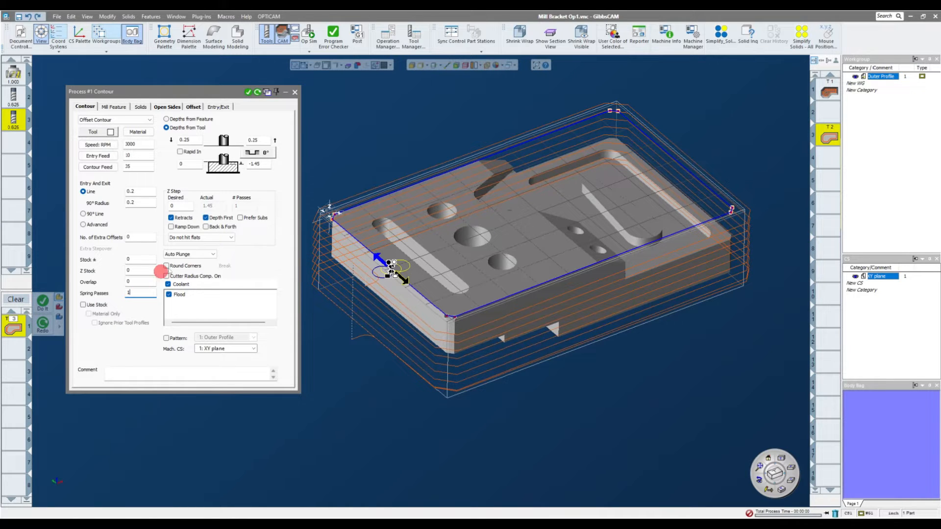
{"action": "middle_click_drag", "start_coordinate": [420, 294], "coordinate": [422, 297]}
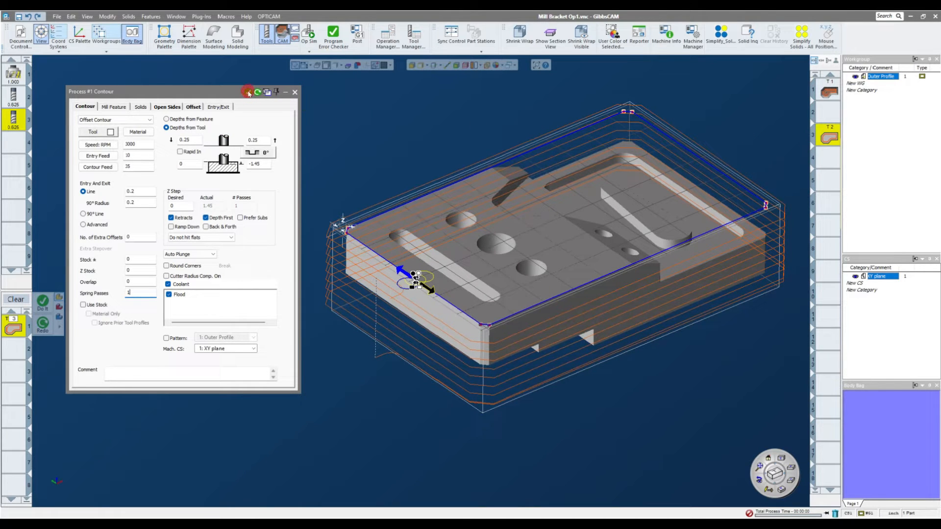
{"action": "left_click", "coordinate": [248, 93]}
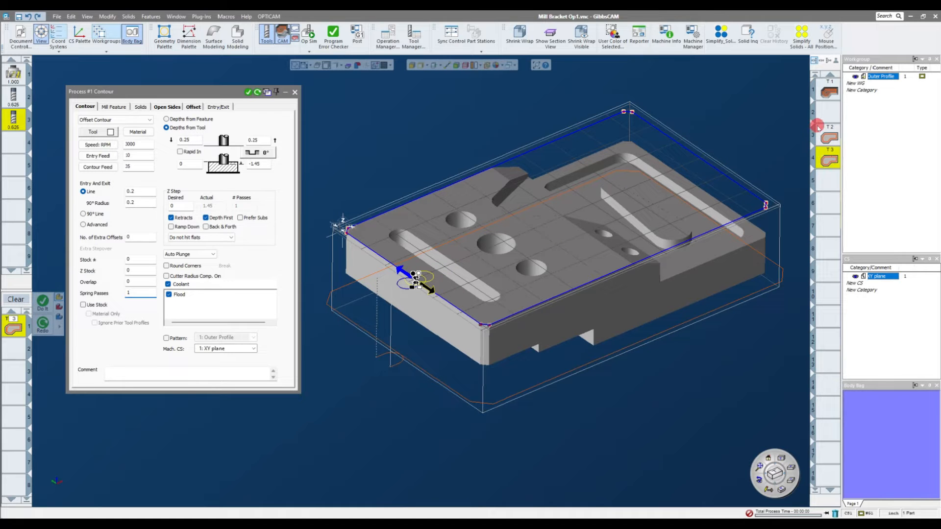
{"action": "left_click", "coordinate": [294, 92]}
Step: Move the tool 3 finishing operation to slot 5 of the operation list and select the tool 2 roughing contour for viewing
{"action": "left_click_drag", "start_coordinate": [831, 162], "coordinate": [826, 184]}
{"action": "mouse_move", "coordinate": [831, 131]}
{"action": "left_mouse_down"}
{"action": "mouse_move", "coordinate": [826, 108]}
{"action": "mouse_move", "coordinate": [828, 136]}
{"action": "left_mouse_up"}
{"action": "left_click", "coordinate": [820, 177]}
{"action": "middle_click_drag", "start_coordinate": [687, 193], "coordinate": [684, 175]}
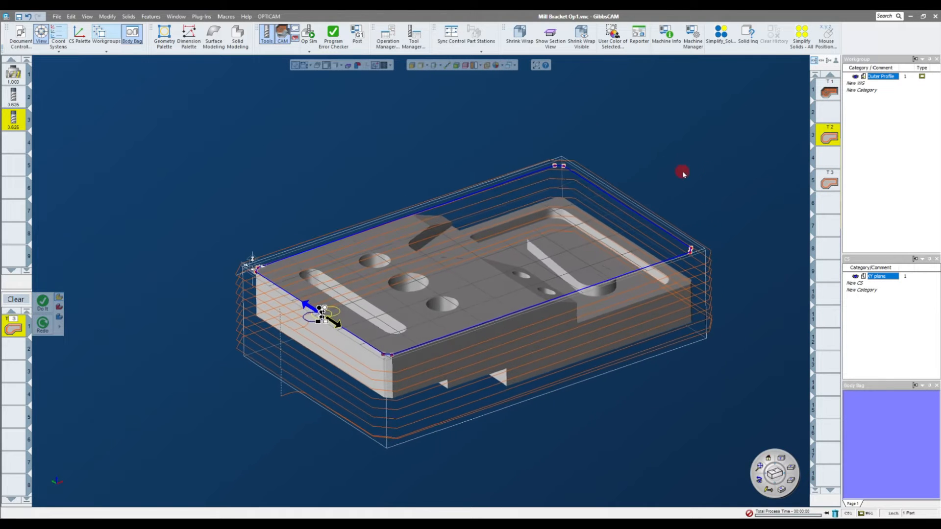
{"action": "scroll", "coordinate": [684, 174], "scroll_direction": "up", "scroll_amount": 1}
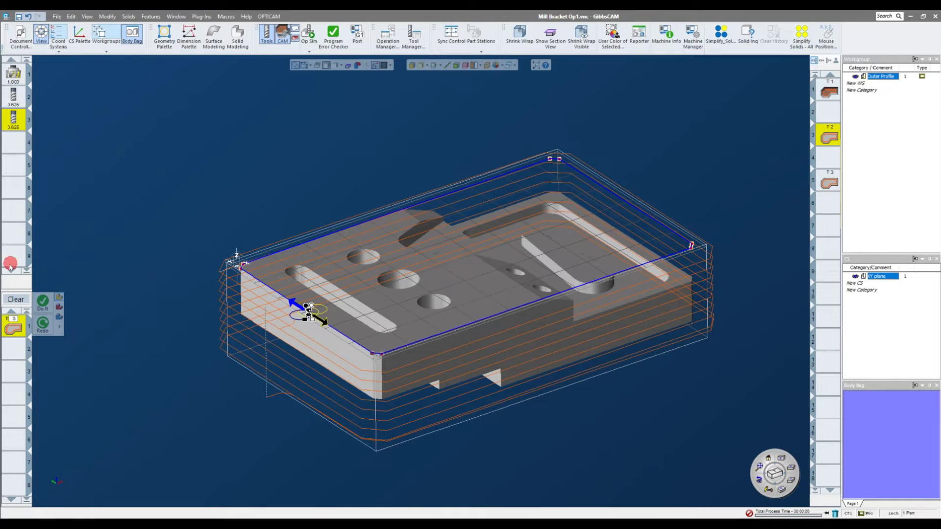
Step: Run the operation simulation at a reduced speed, stop it during the outer contour roughing, and rewind to the start
{"action": "left_click", "coordinate": [828, 184]}
{"action": "left_click", "coordinate": [309, 33]}
{"action": "middle_click_drag", "start_coordinate": [304, 188], "coordinate": [573, 153]}
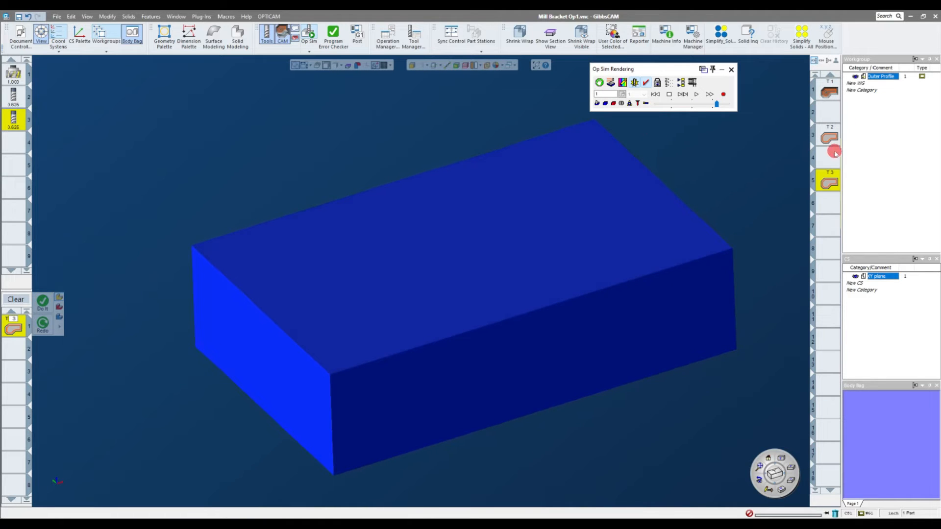
{"action": "left_click", "coordinate": [680, 104]}
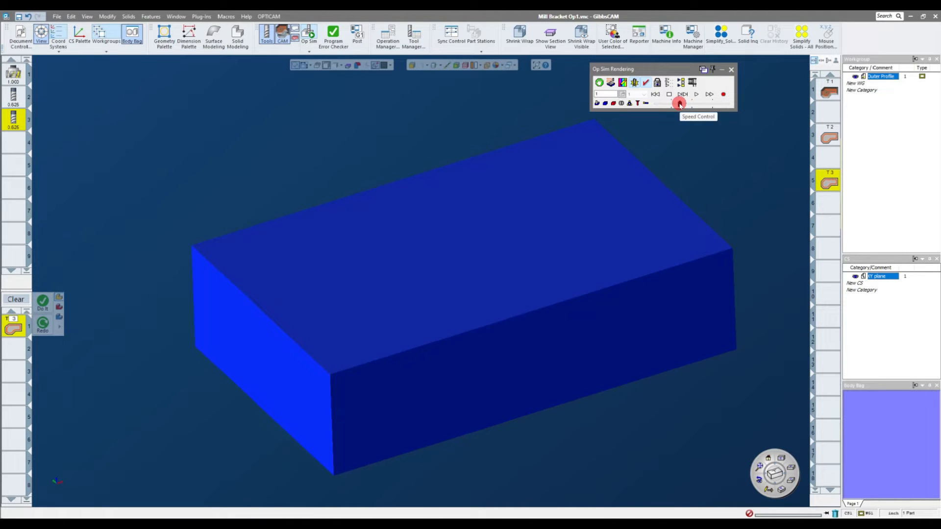
{"action": "left_click", "coordinate": [696, 93]}
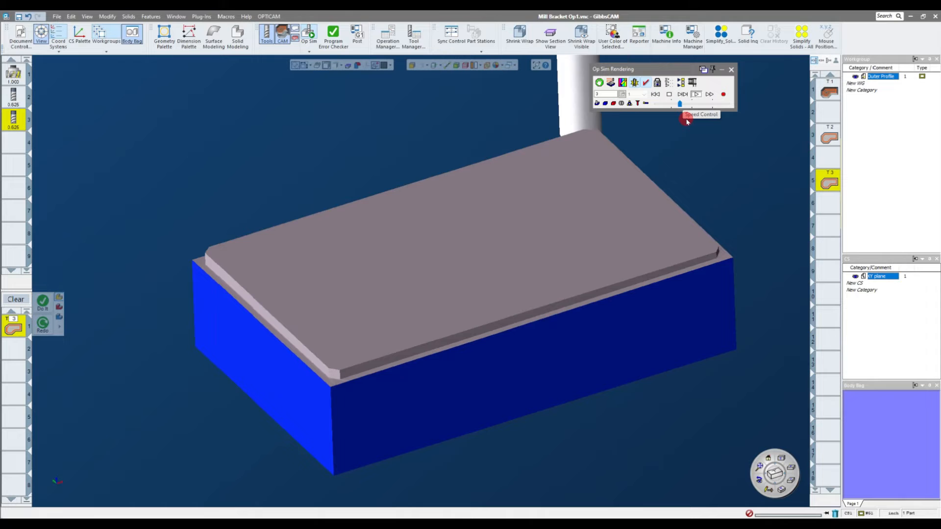
{"action": "left_click", "coordinate": [669, 96]}
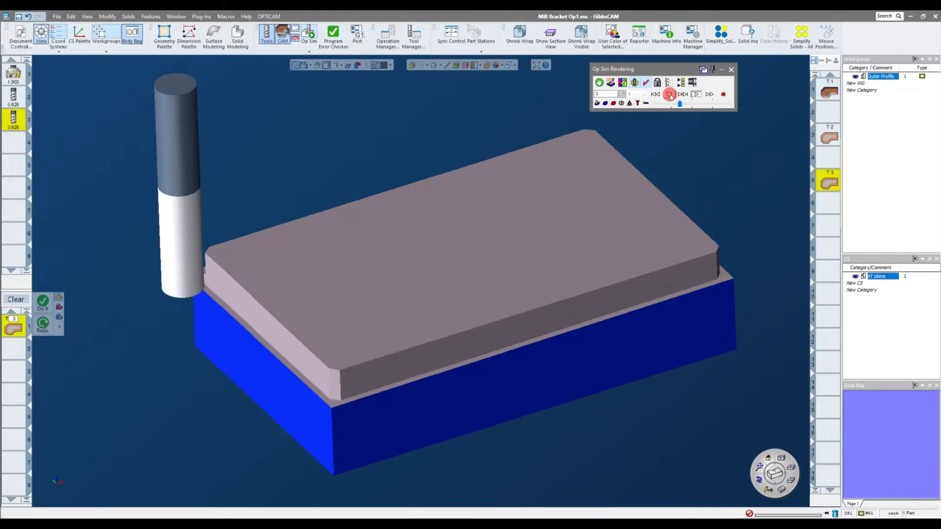
{"action": "left_click", "coordinate": [656, 96]}
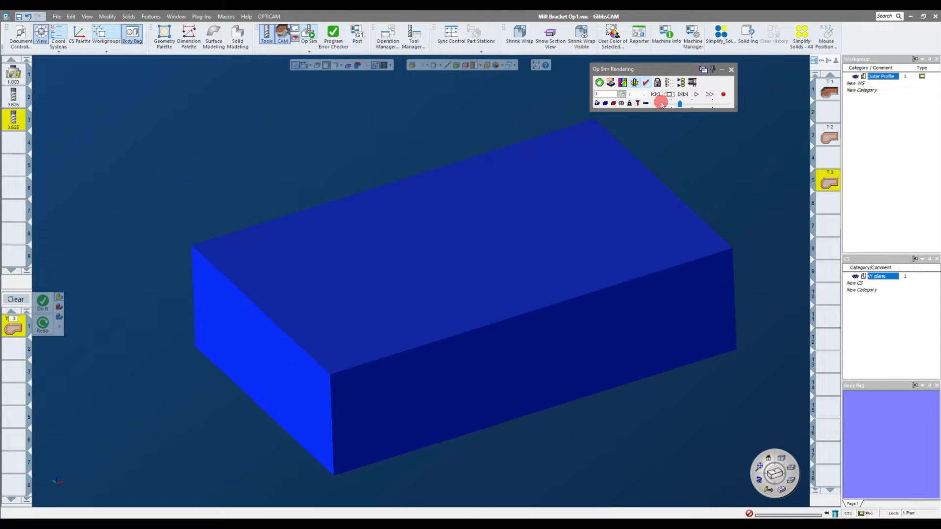
Step: Simulate the tool 3 finishing contour with Skip Unselected Ops, inspect the machined stock, and close the simulation
{"action": "left_click", "coordinate": [829, 184]}
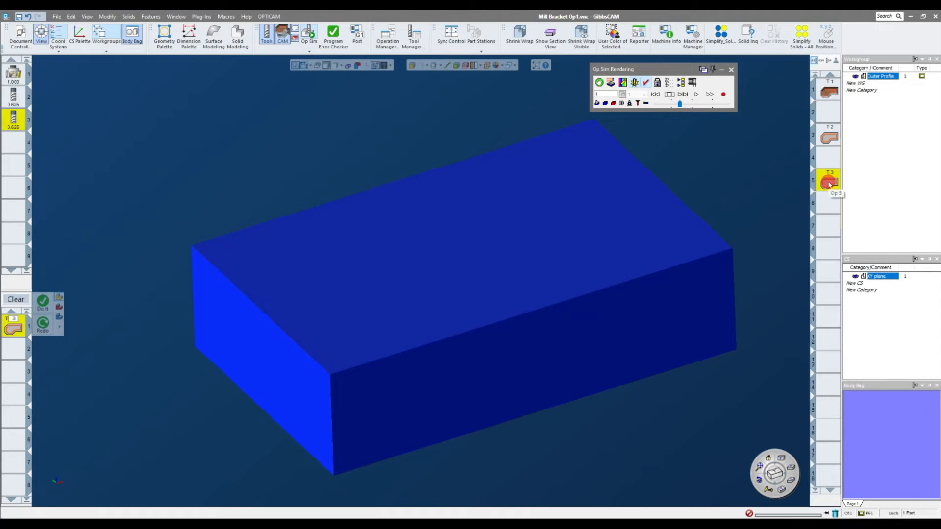
{"action": "left_click", "coordinate": [681, 82]}
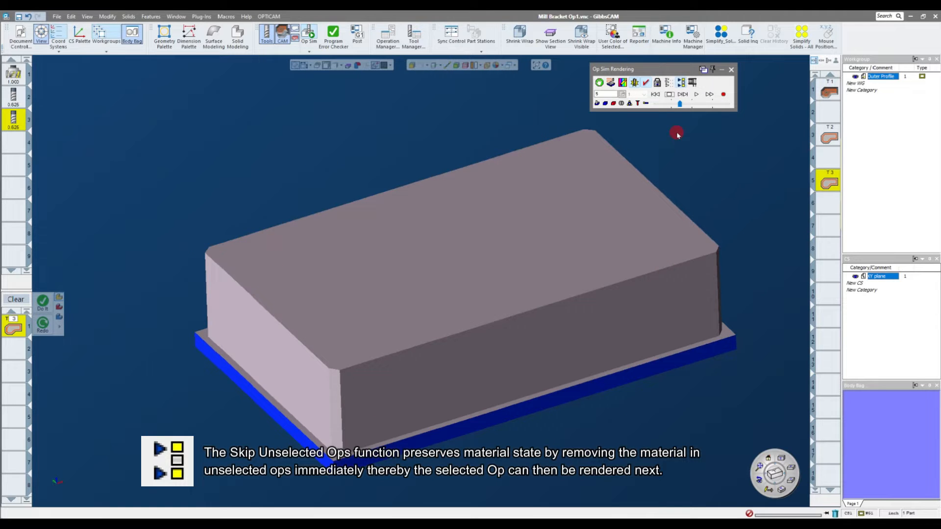
{"action": "left_click", "coordinate": [697, 95]}
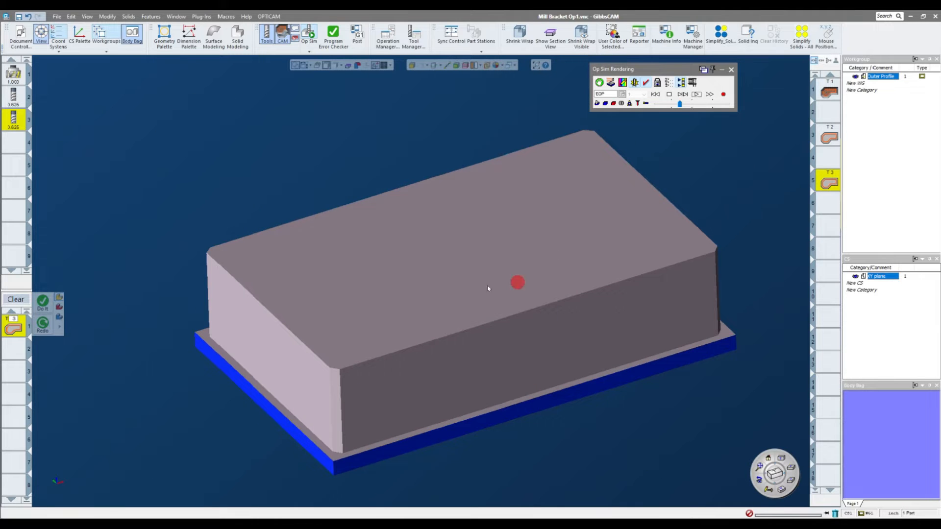
{"action": "scroll", "coordinate": [250, 344], "scroll_direction": "up", "scroll_amount": 5}
{"action": "scroll", "coordinate": [250, 344], "scroll_direction": "down", "scroll_amount": 5}
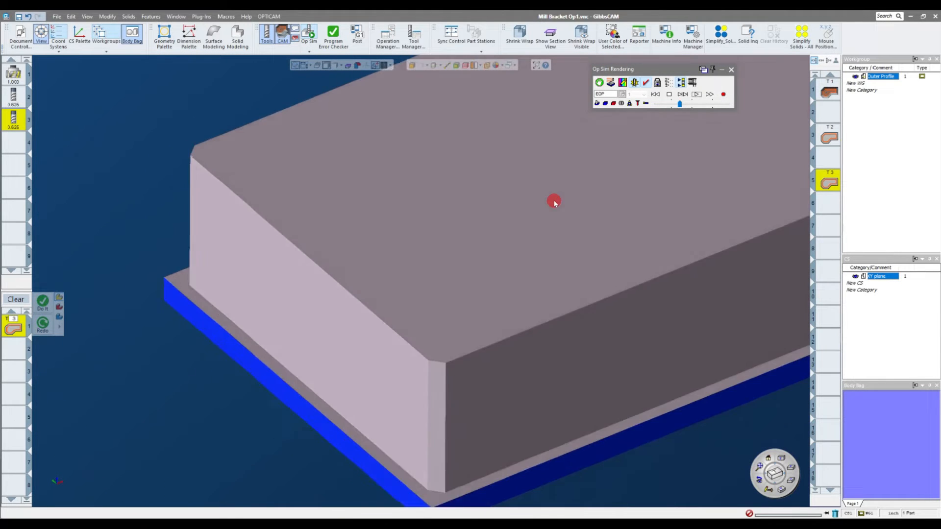
{"action": "left_click", "coordinate": [680, 83]}
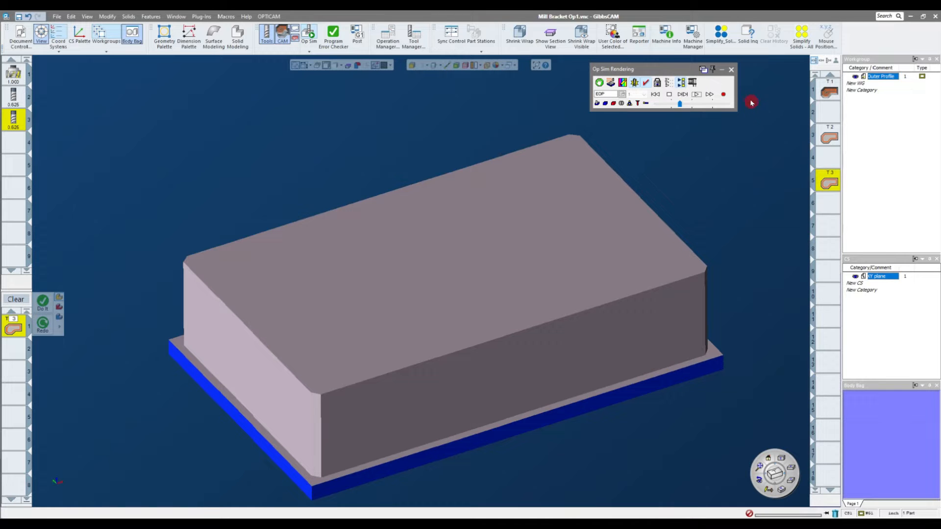
{"action": "left_click", "coordinate": [731, 71]}
Step: Activate an empty slot after the tool 3 operation, clear the process list, and deselect the outer profile geometry
{"action": "left_click", "coordinate": [823, 230]}
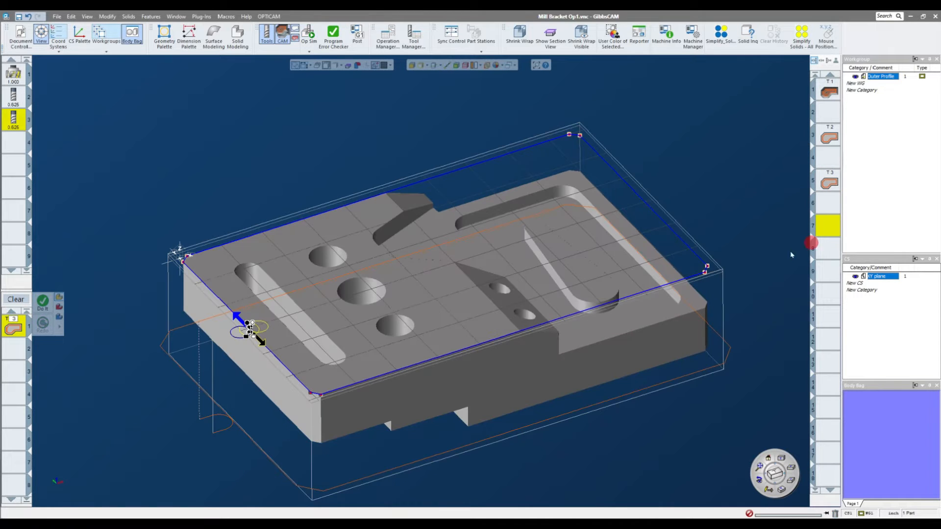
{"action": "left_click", "coordinate": [831, 206]}
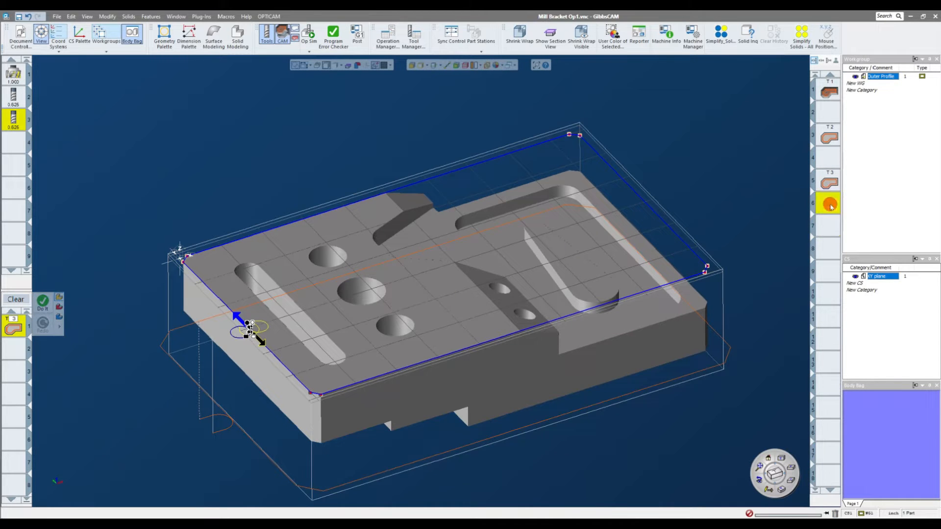
{"action": "left_click", "coordinate": [16, 300]}
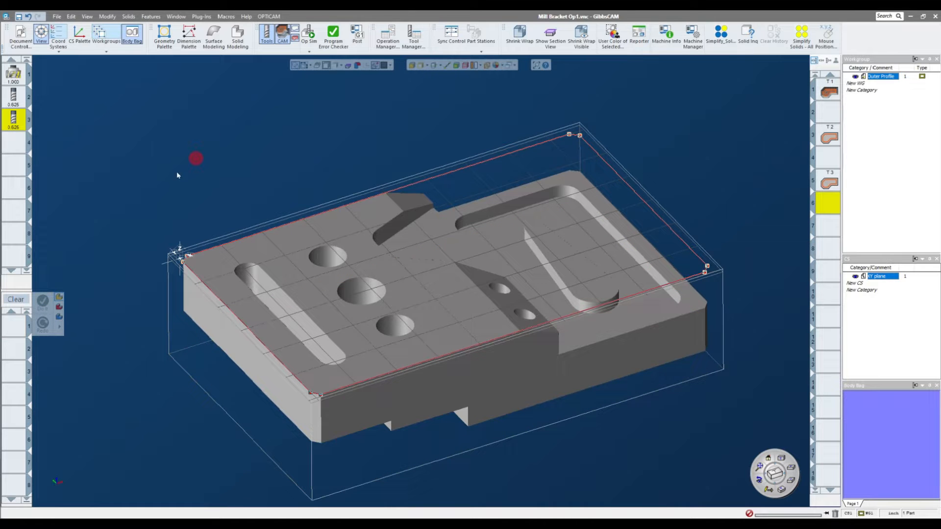
{"action": "left_click", "coordinate": [315, 126]}
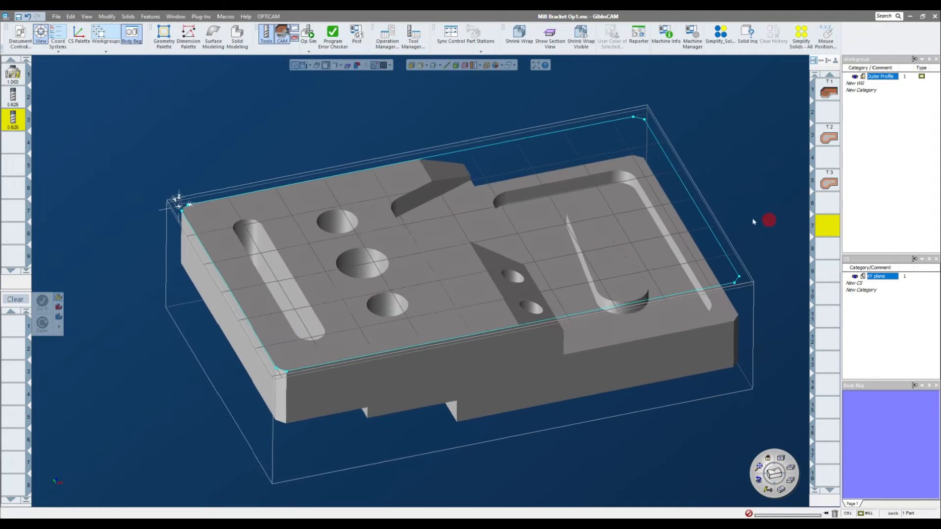
Step: Highlight the top face of the lower step with face selection, and release the face selection
{"action": "left_click", "coordinate": [412, 67]}
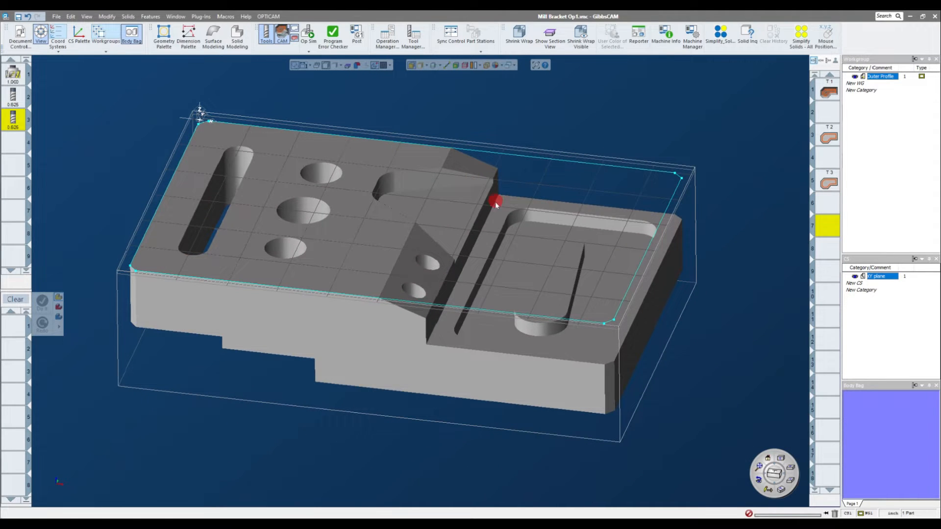
{"action": "left_click", "coordinate": [498, 203]}
{"action": "middle_click_drag", "start_coordinate": [511, 180], "coordinate": [453, 174]}
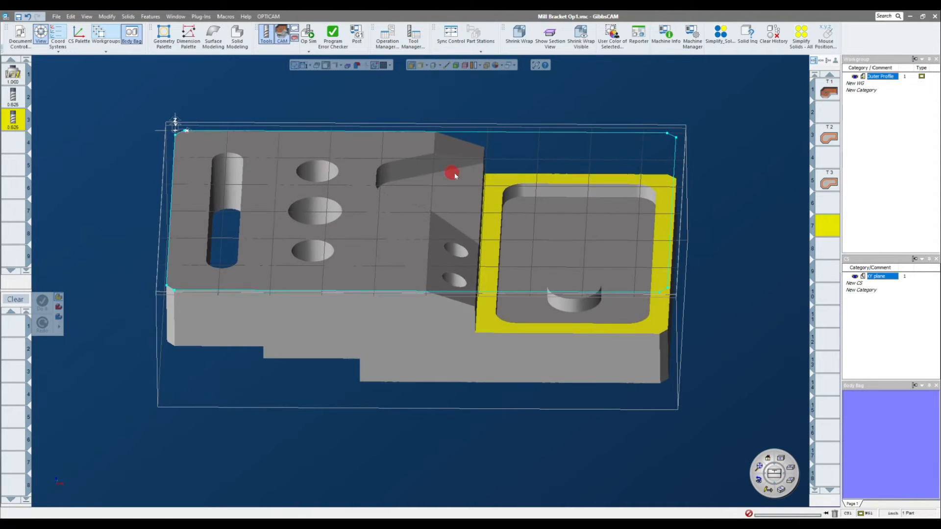
{"action": "left_click", "coordinate": [413, 67]}
{"action": "middle_click_drag", "start_coordinate": [519, 195], "coordinate": [633, 154]}
{"action": "left_click", "coordinate": [508, 142]}
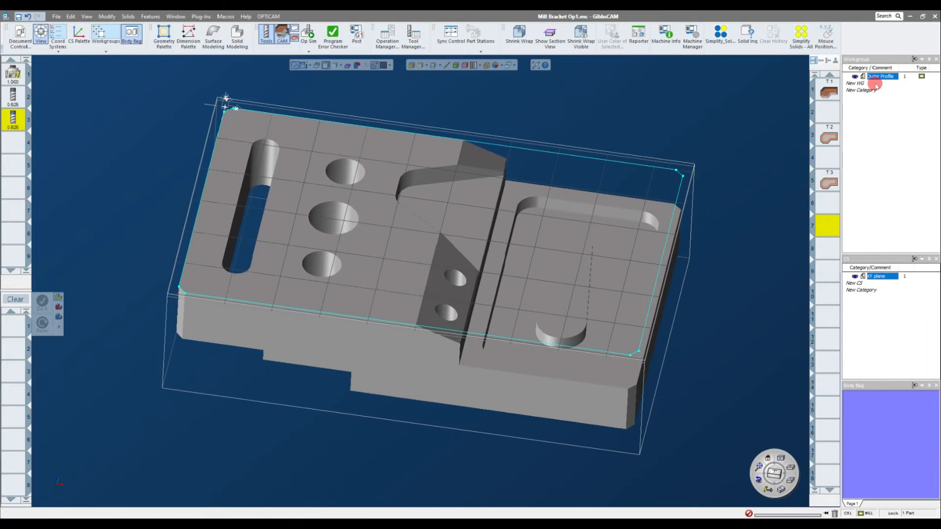
Step: Create a new workgroup named Step and Pockets
{"action": "left_click", "coordinate": [878, 83]}
{"action": "left_click", "coordinate": [876, 148]}
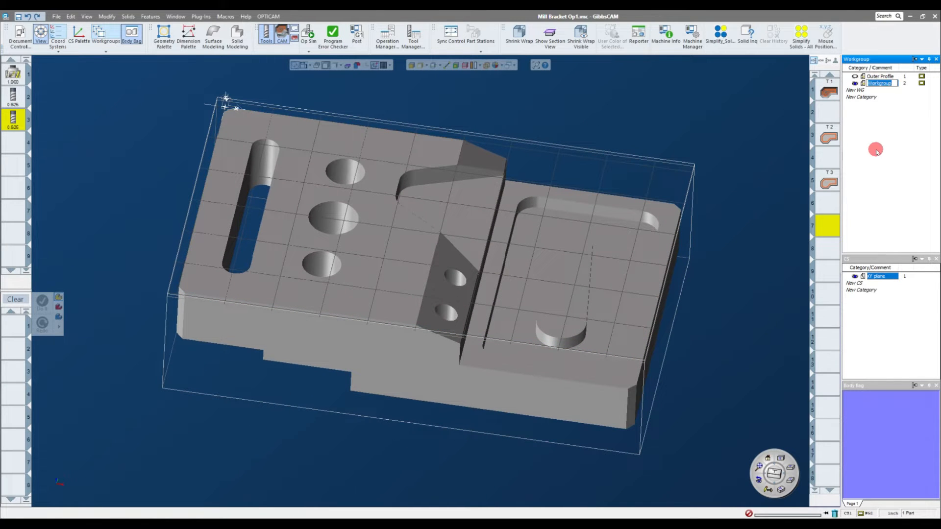
{"action": "type", "text": "Step and Pockets"}
{"action": "left_click", "coordinate": [876, 150]}
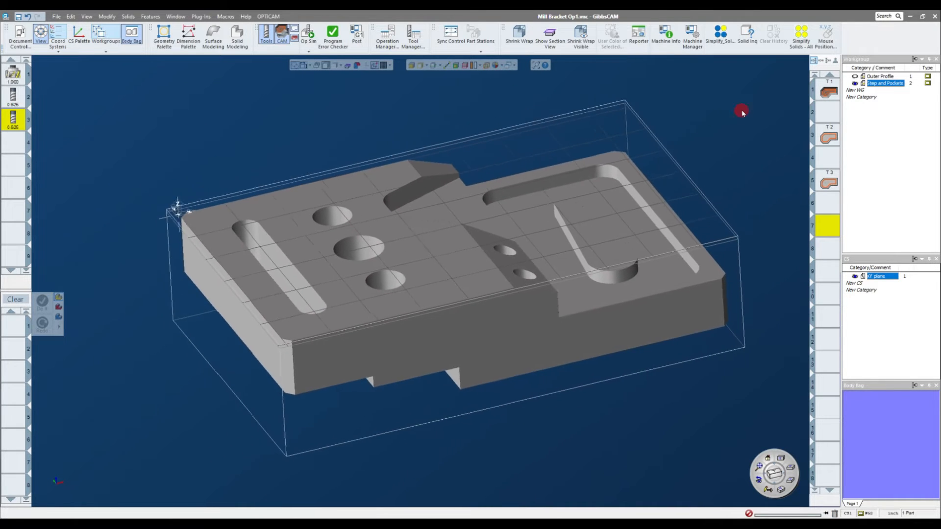
Step: Show the Outer Profile workgroup in the background, inspect it against the part, and hide it with Step and Pockets active
{"action": "left_click", "coordinate": [855, 77]}
{"action": "middle_click_drag", "start_coordinate": [659, 137], "coordinate": [525, 178]}
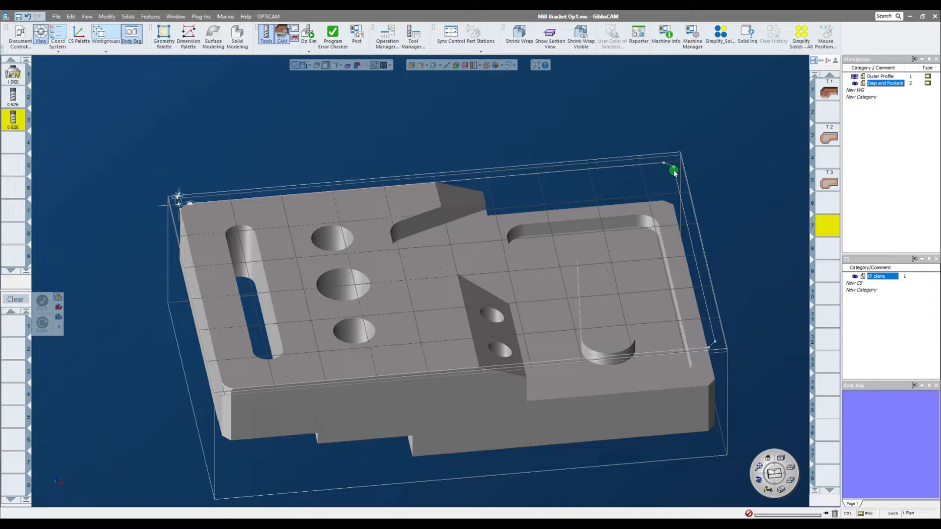
{"action": "mouse_move", "coordinate": [678, 194]}
{"action": "middle_mouse_down"}
{"action": "mouse_move", "coordinate": [800, 199]}
{"action": "mouse_move", "coordinate": [754, 182]}
{"action": "mouse_move", "coordinate": [771, 164]}
{"action": "middle_mouse_up"}
{"action": "left_click", "coordinate": [855, 77]}
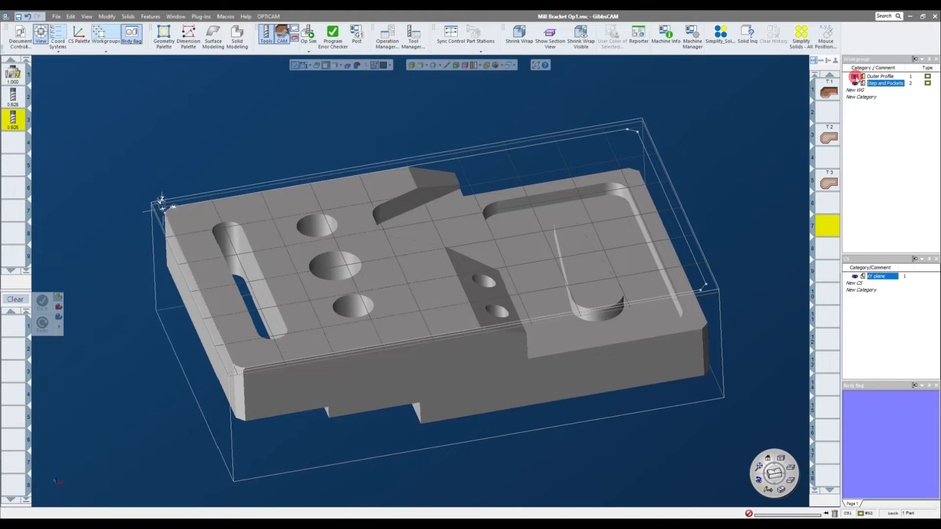
{"action": "left_click", "coordinate": [855, 77]}
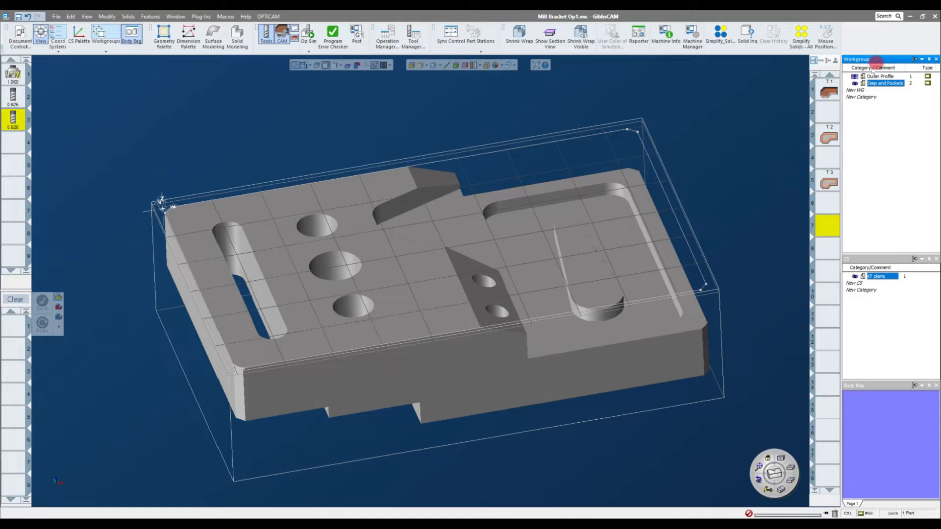
{"action": "left_click", "coordinate": [855, 77]}
{"action": "middle_click_drag", "start_coordinate": [706, 135], "coordinate": [490, 284]}
{"action": "left_click", "coordinate": [893, 84]}
Step: Turn on Visible Edge Selection for picking individual edges around the bracket's lower step and pockets
{"action": "scroll", "coordinate": [513, 275], "scroll_direction": "up", "scroll_amount": 4}
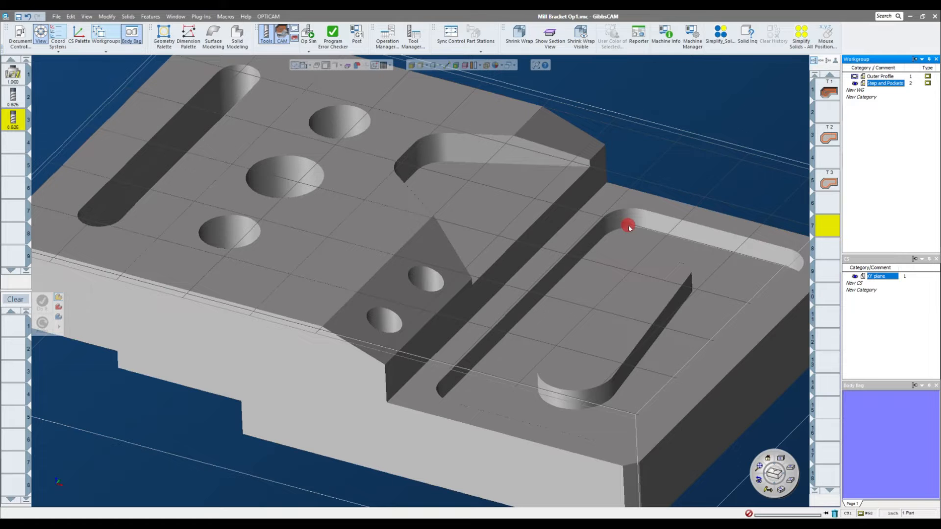
{"action": "scroll", "coordinate": [744, 229], "scroll_direction": "down", "scroll_amount": 2}
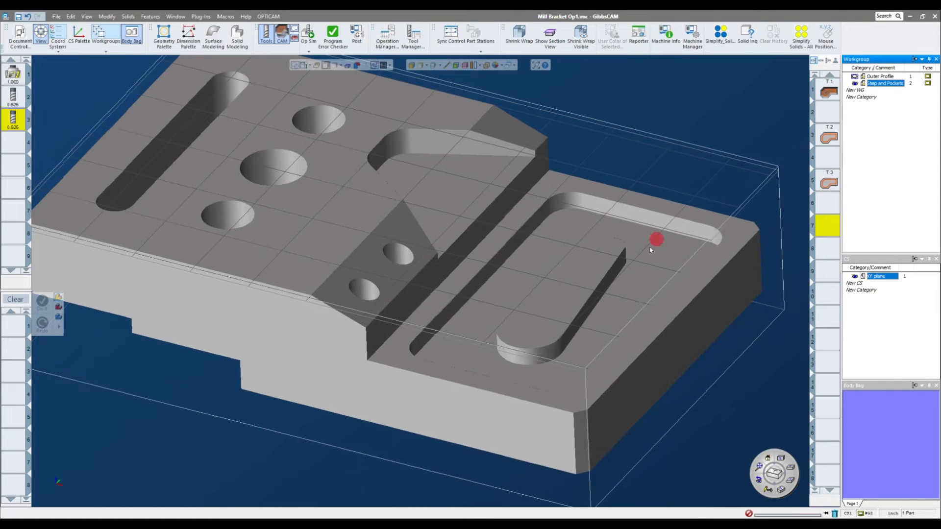
{"action": "scroll", "coordinate": [670, 172], "scroll_direction": "down", "scroll_amount": 3}
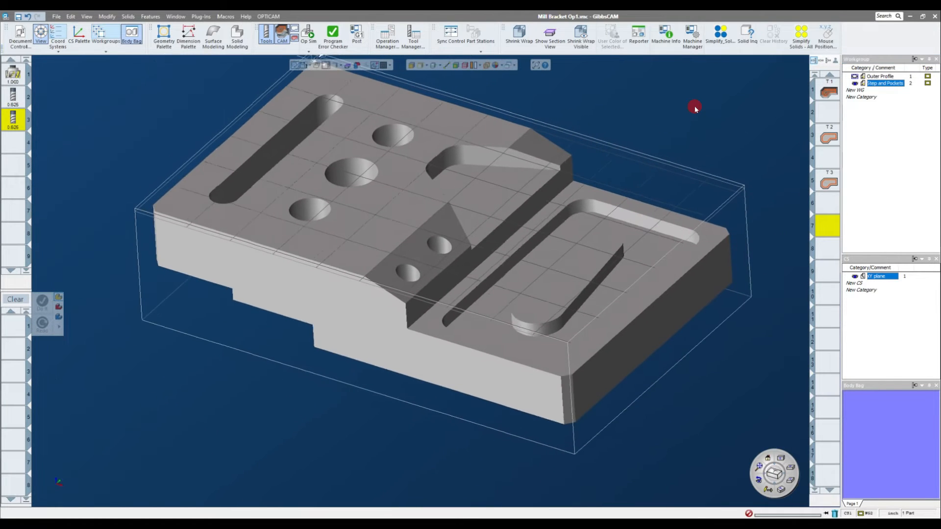
{"action": "scroll", "coordinate": [695, 106], "scroll_direction": "up", "scroll_amount": 2}
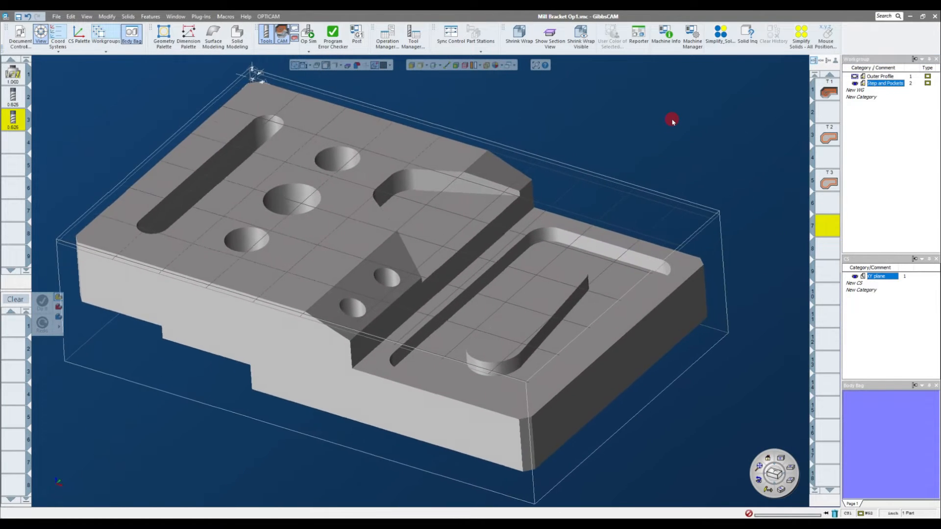
{"action": "scroll", "coordinate": [562, 237], "scroll_direction": "up", "scroll_amount": 1}
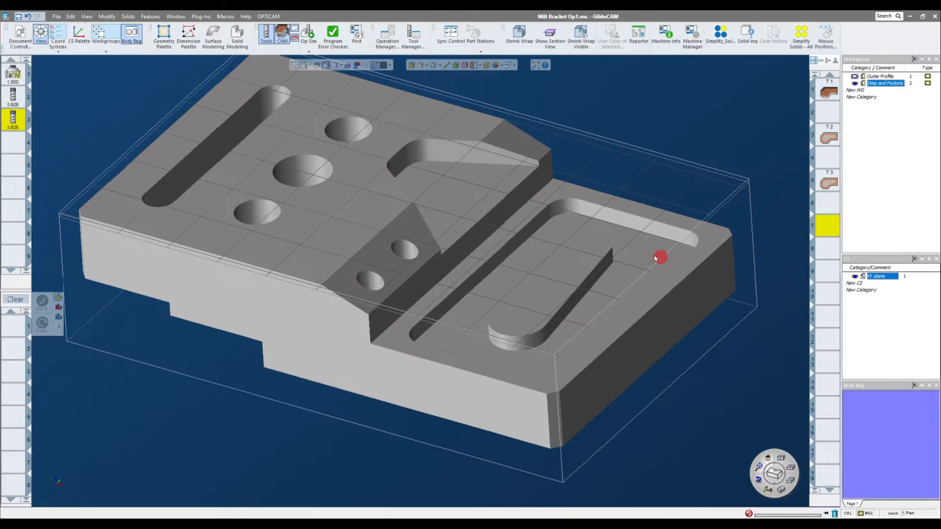
{"action": "scroll", "coordinate": [657, 258], "scroll_direction": "down", "scroll_amount": 1}
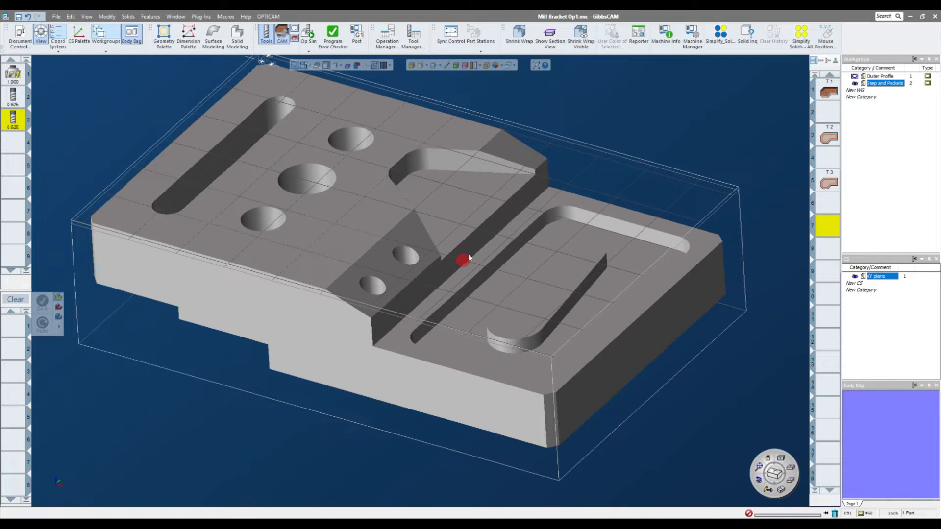
{"action": "scroll", "coordinate": [626, 131], "scroll_direction": "up", "scroll_amount": 4}
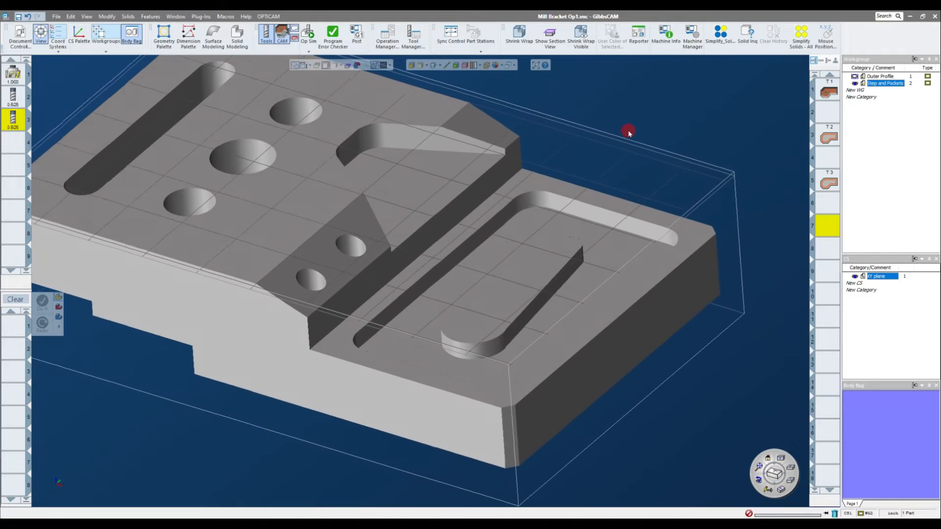
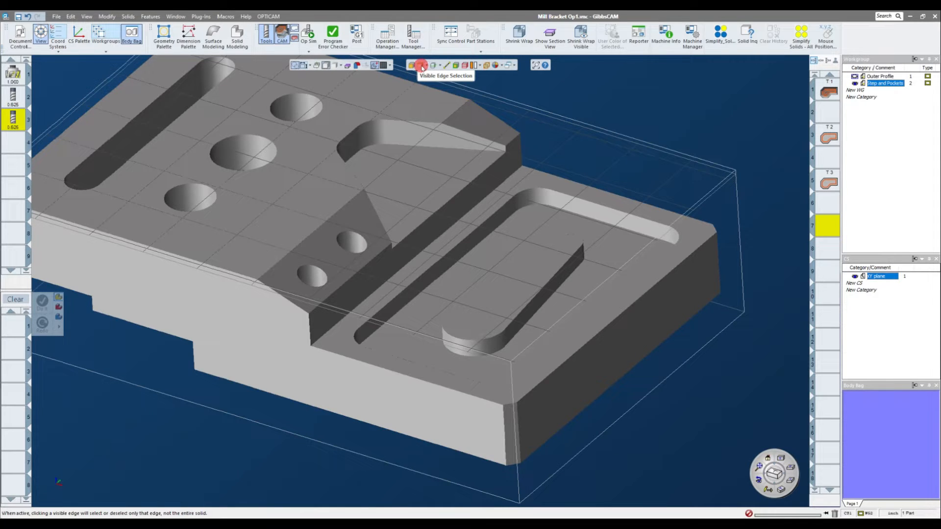
{"action": "left_click", "coordinate": [420, 65]}
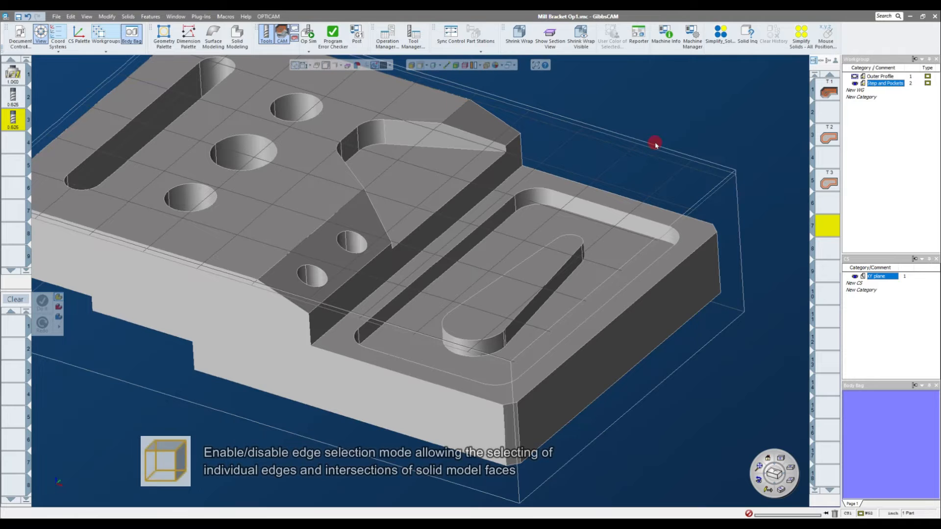
{"action": "mouse_move", "coordinate": [656, 144]}
{"action": "middle_mouse_down"}
{"action": "mouse_move", "coordinate": [662, 160]}
{"action": "mouse_move", "coordinate": [510, 154]}
{"action": "middle_mouse_up"}
Step: Try selecting individual and multiple edges around the triangular pocket beside the step, and clear the selection
{"action": "left_click", "coordinate": [473, 147]}
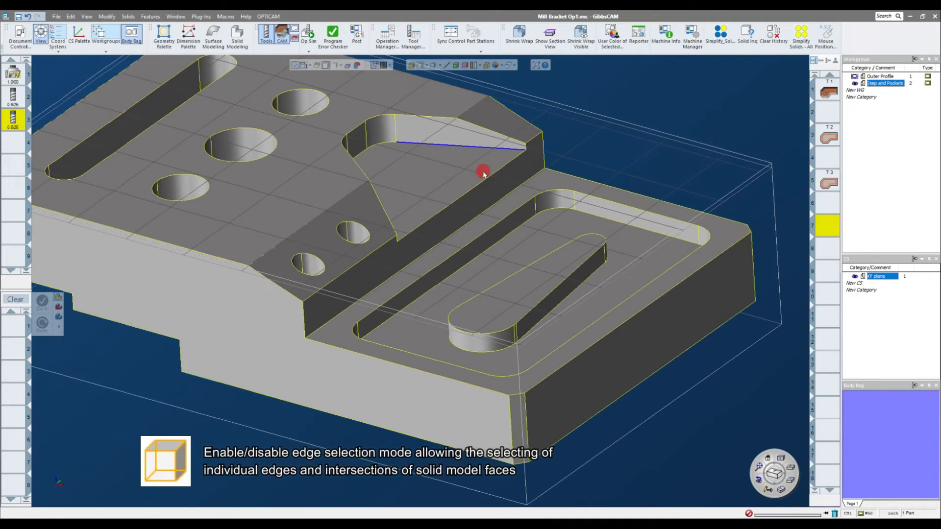
{"action": "left_click", "coordinate": [487, 130]}
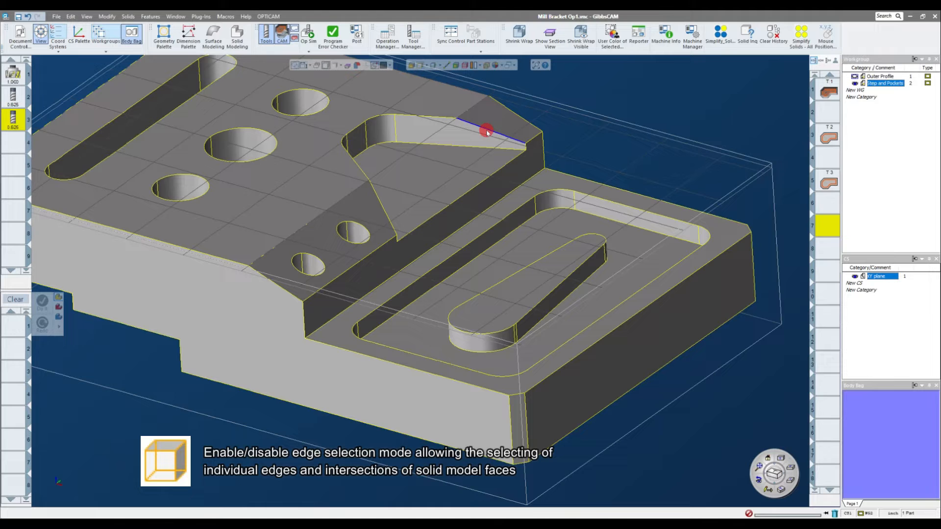
{"action": "left_click", "coordinate": [483, 149], "text": "shift"}
{"action": "left_click", "coordinate": [495, 172], "text": "shift"}
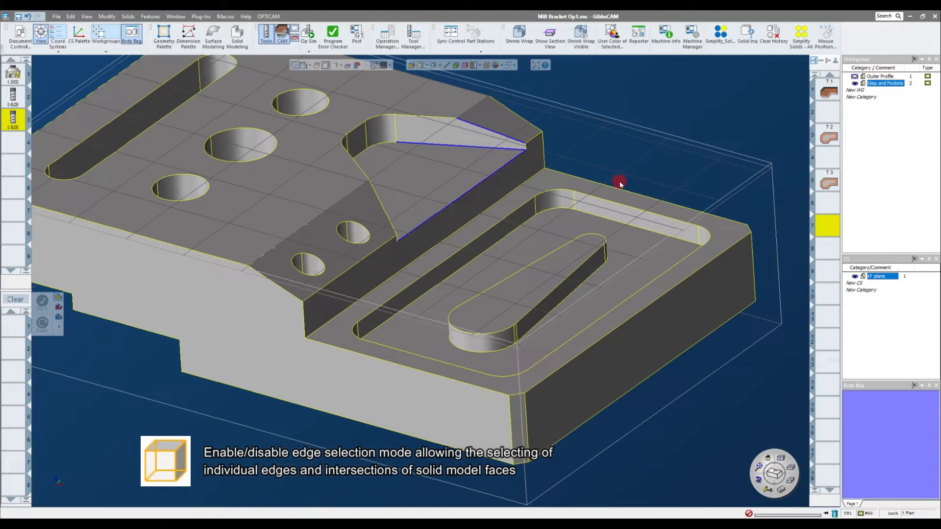
{"action": "left_click", "coordinate": [702, 112]}
Step: Extract line geometry from the edge where the step wall meets the lower face, and turn off edge selection
{"action": "left_click", "coordinate": [513, 194]}
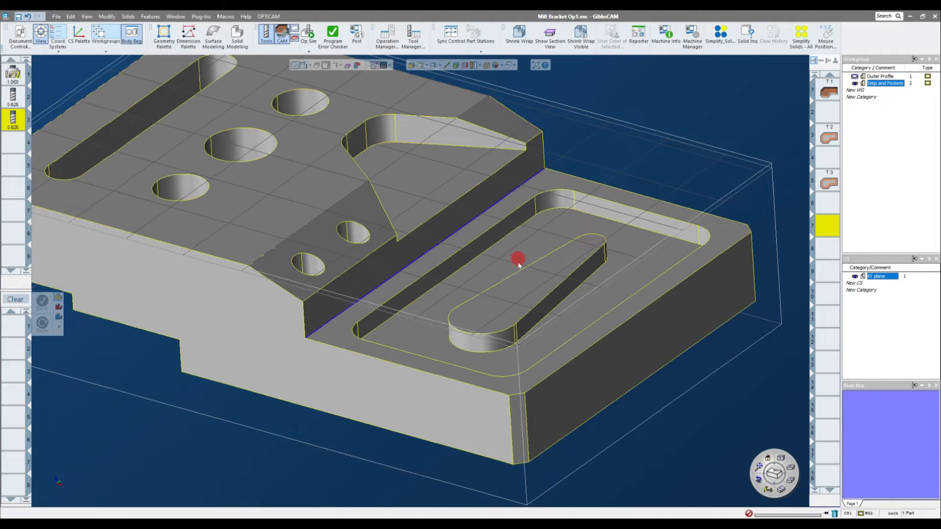
{"action": "right_click", "coordinate": [500, 202]}
{"action": "left_click", "coordinate": [527, 204]}
{"action": "left_click", "coordinate": [428, 115]}
{"action": "left_click", "coordinate": [434, 104]}
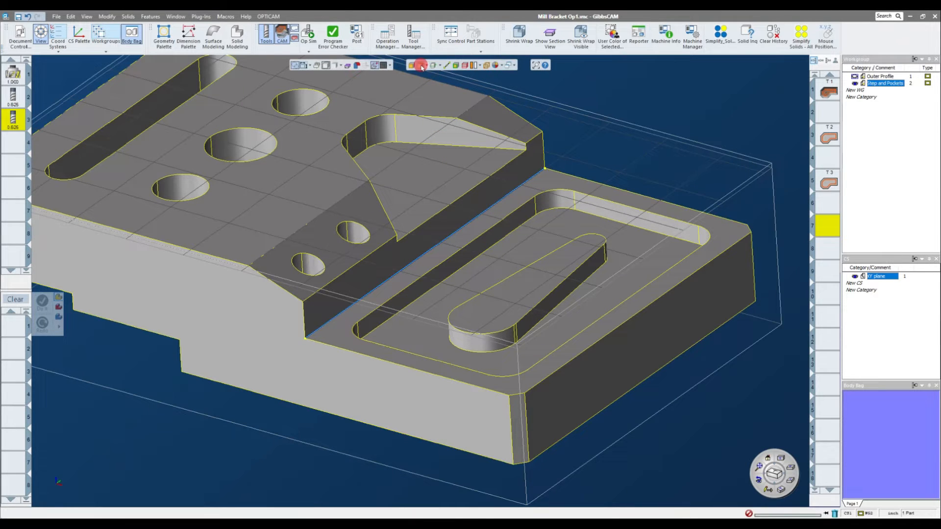
{"action": "left_click", "coordinate": [620, 110]}
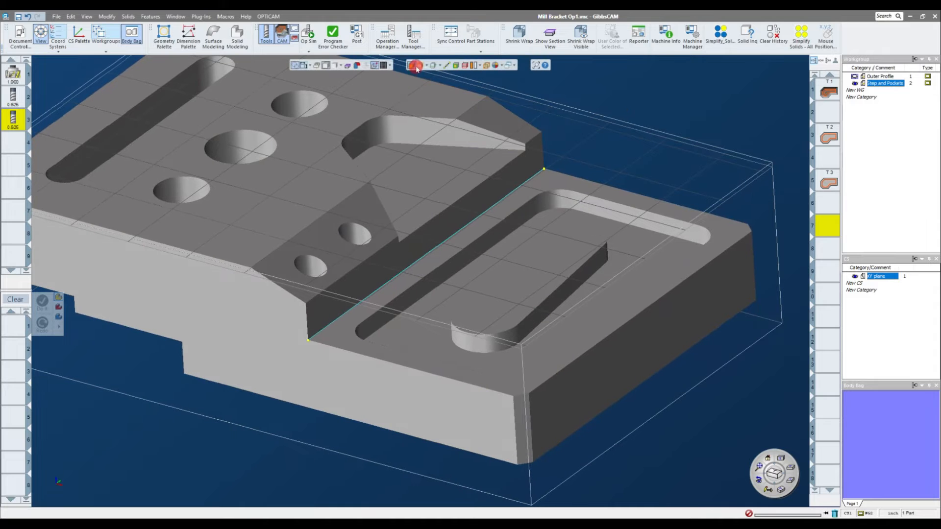
{"action": "middle_click_drag", "start_coordinate": [600, 189], "coordinate": [450, 356]}
{"action": "scroll", "coordinate": [632, 136], "scroll_direction": "down", "scroll_amount": 5}
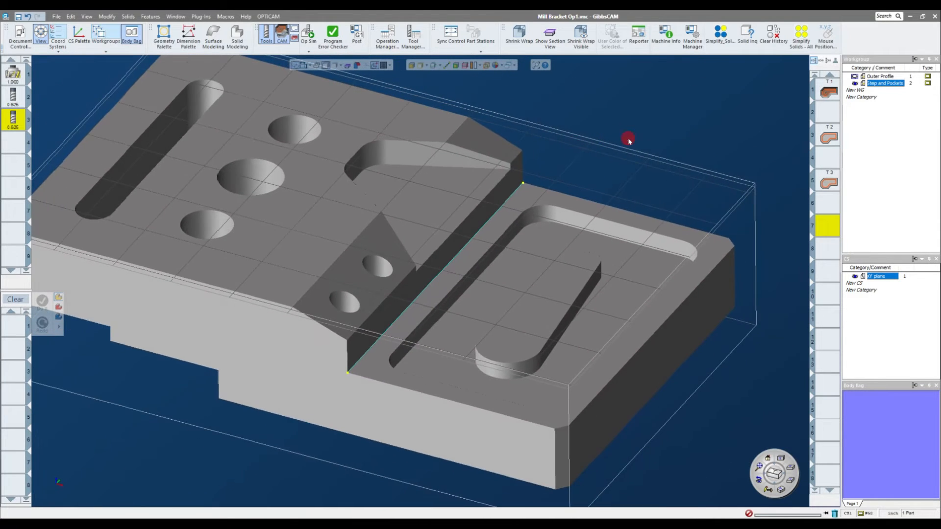
{"action": "middle_click_drag", "start_coordinate": [393, 310], "coordinate": [811, 263]}
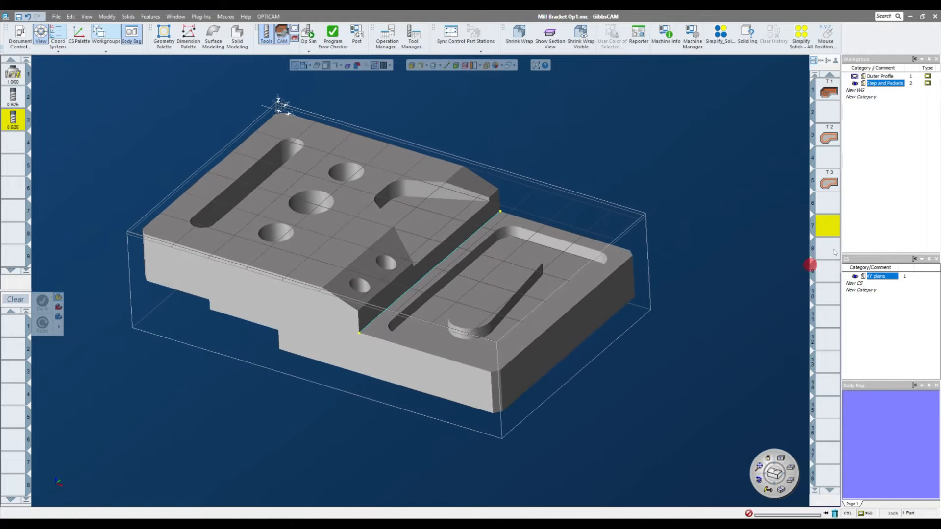
{"action": "left_click", "coordinate": [209, 162]}
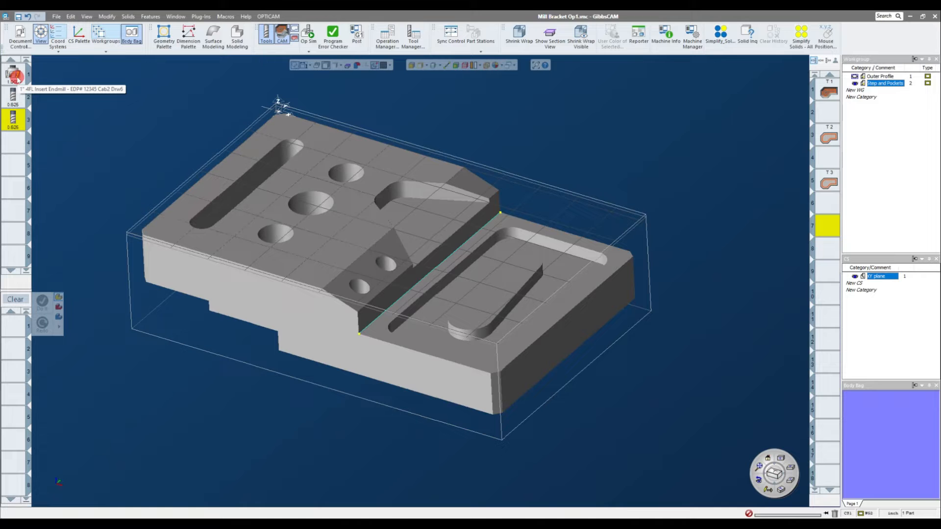
Step: Create milling tool 4 as a shell mill with a 1.5 inch cutter diameter and a 1.25 inch shank diameter
{"action": "left_click_drag", "start_coordinate": [17, 76], "coordinate": [20, 148]}
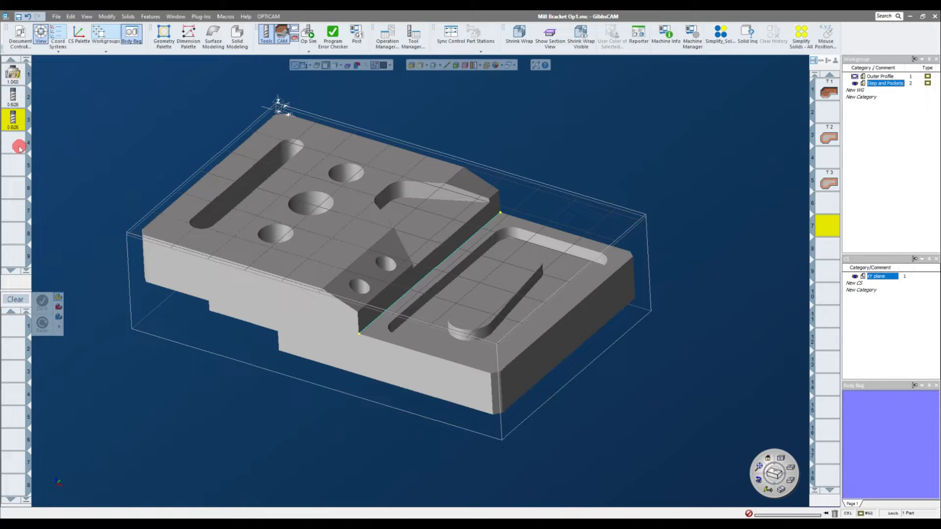
{"action": "double_click", "coordinate": [19, 148]}
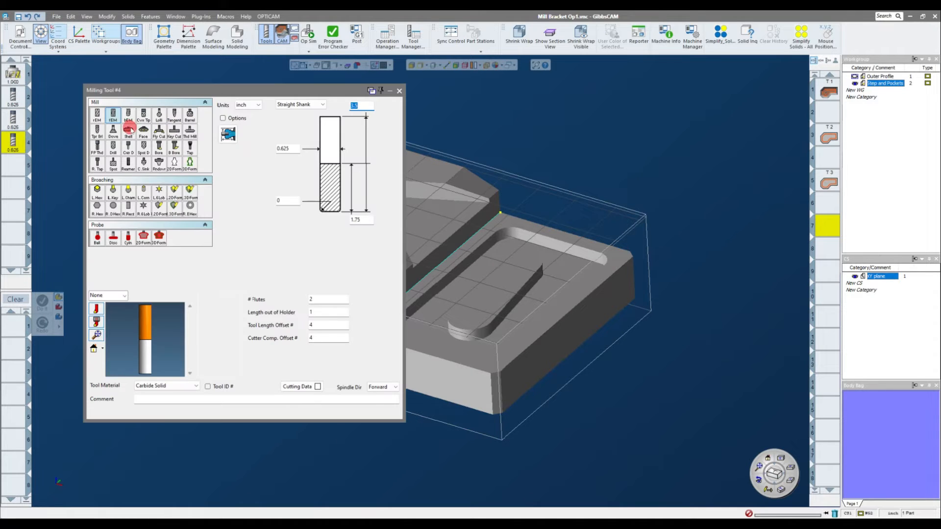
{"action": "left_click", "coordinate": [295, 150]}
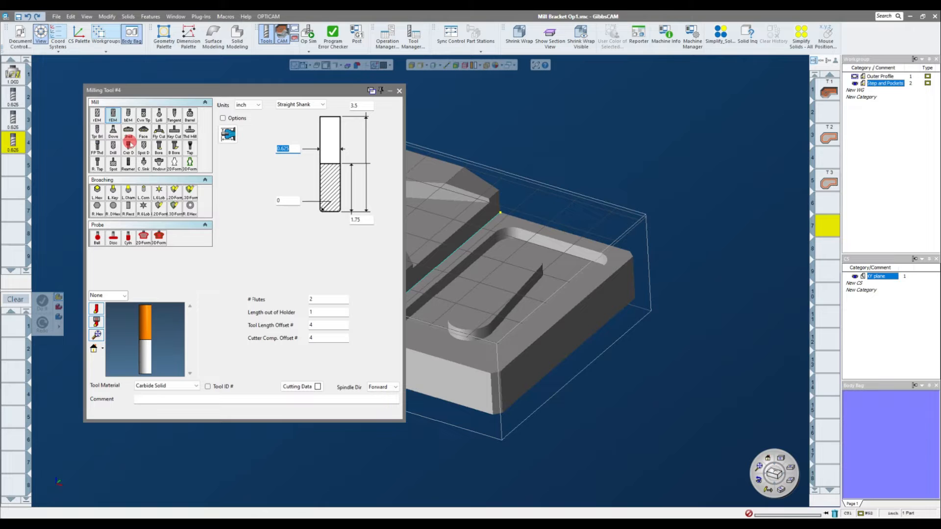
{"action": "left_click", "coordinate": [128, 133]}
{"action": "left_click", "coordinate": [294, 173]}
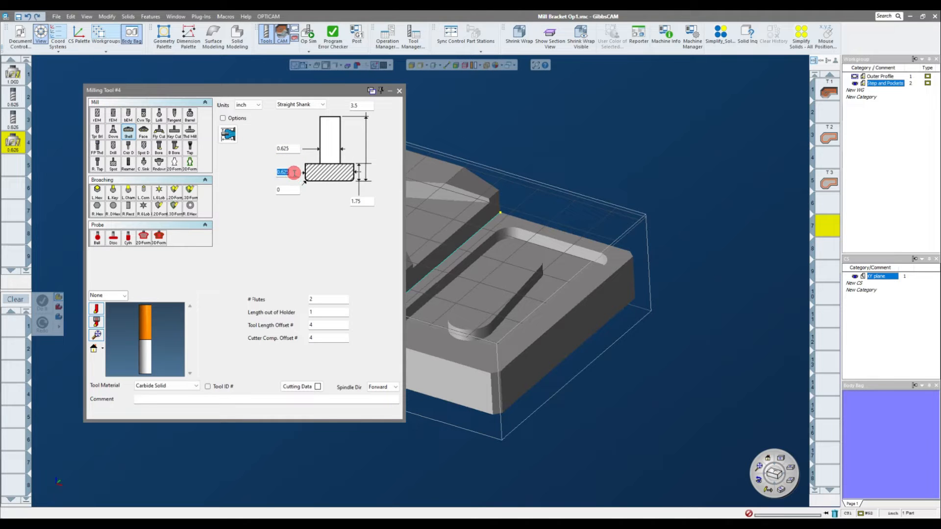
{"action": "type", "text": "1.5"}
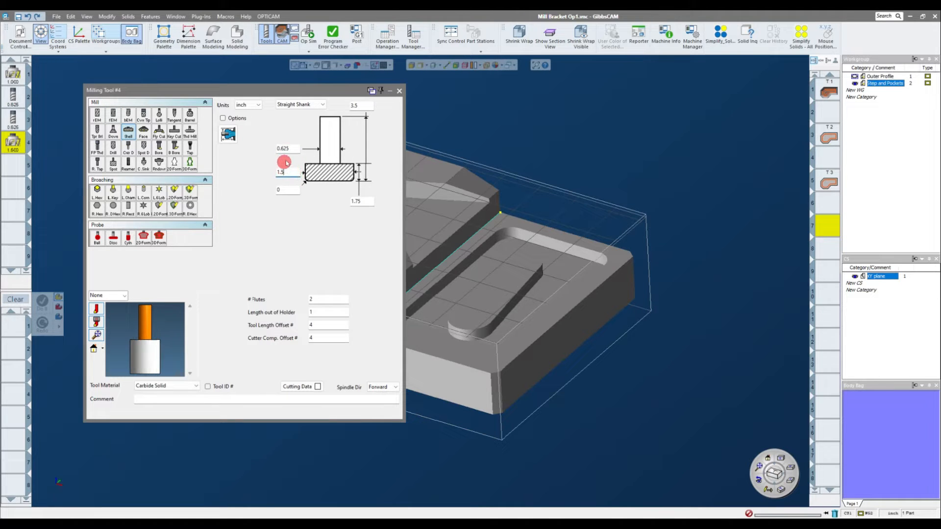
{"action": "left_click", "coordinate": [292, 148]}
{"action": "type", "text": "1.25"}
Step: Set the shell mill's cutting length to 0.75 and its corner radius to 0.03, and finish the tool definition
{"action": "left_click", "coordinate": [329, 176]}
{"action": "left_click", "coordinate": [356, 201]}
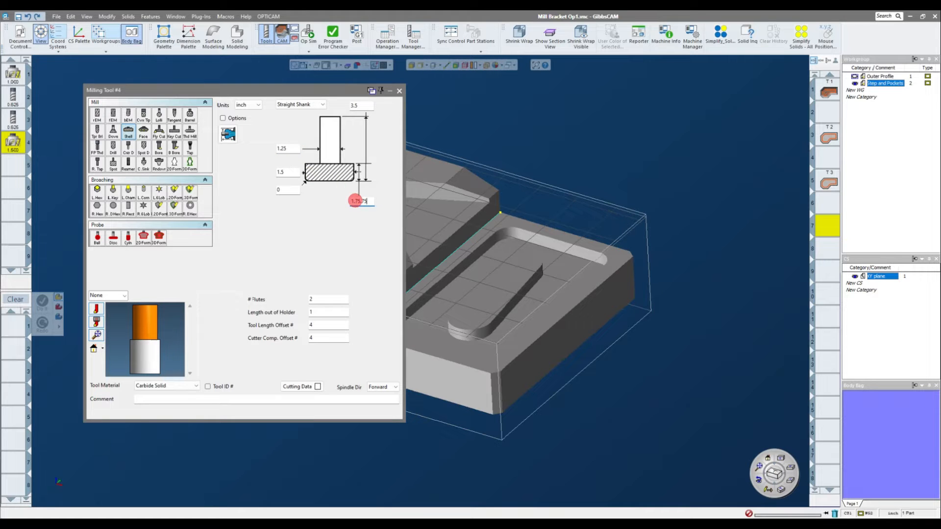
{"action": "double_click", "coordinate": [362, 202]}
{"action": "type", "text": ".75"}
{"action": "left_click", "coordinate": [293, 172]}
{"action": "double_click", "coordinate": [285, 191]}
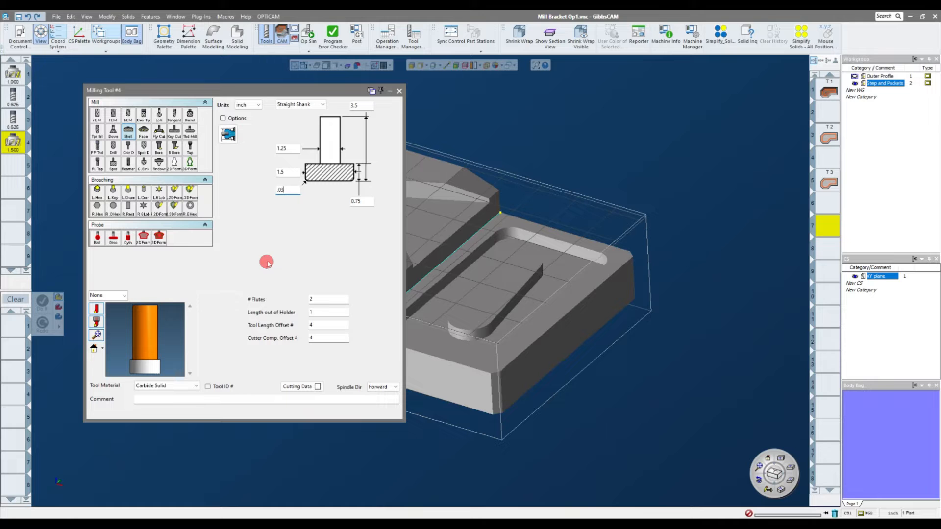
{"action": "left_click", "coordinate": [400, 91]}
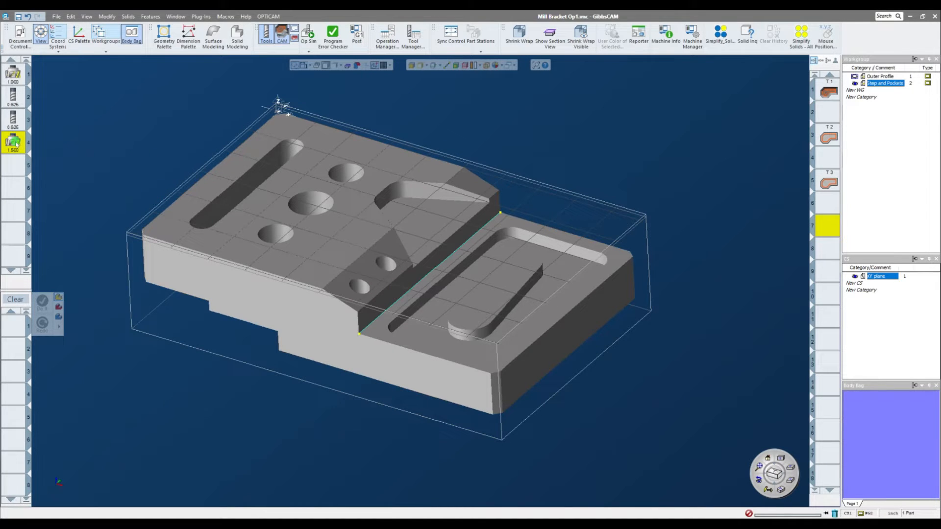
Step: Create a Contour process with the shell mill and set its entry and exit line and 90° radius to 0
{"action": "left_click_drag", "start_coordinate": [15, 143], "coordinate": [14, 324]}
{"action": "left_click", "coordinate": [84, 276]}
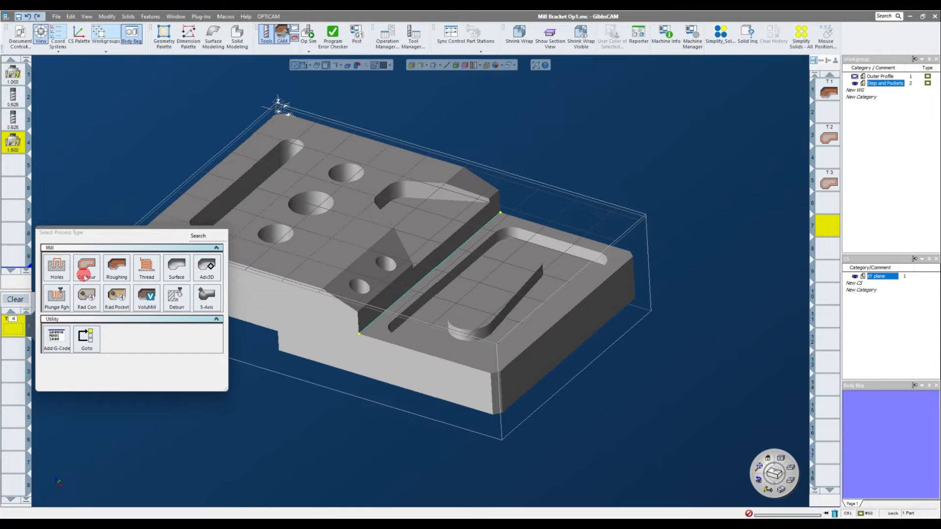
{"action": "left_click", "coordinate": [88, 273]}
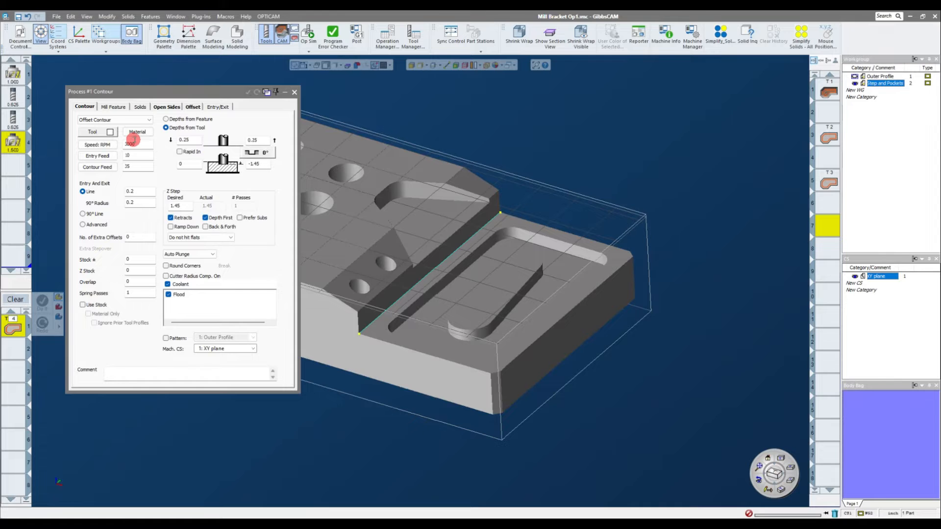
{"action": "double_click", "coordinate": [144, 193]}
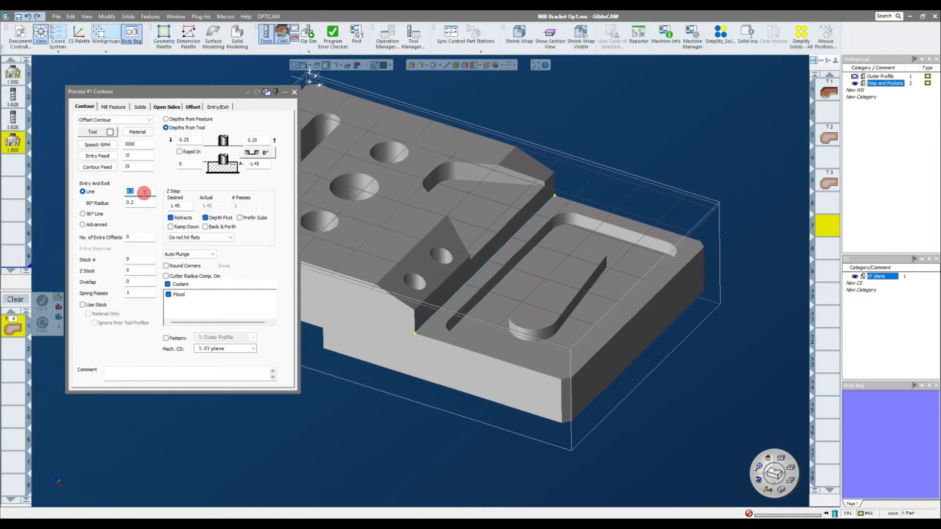
{"action": "type", "text": "0"}
{"action": "double_click", "coordinate": [147, 201]}
Step: Set the contour's final depth to -0.6258 from the lower step face and the desired Z step to 0.2
{"action": "double_click", "coordinate": [182, 165]}
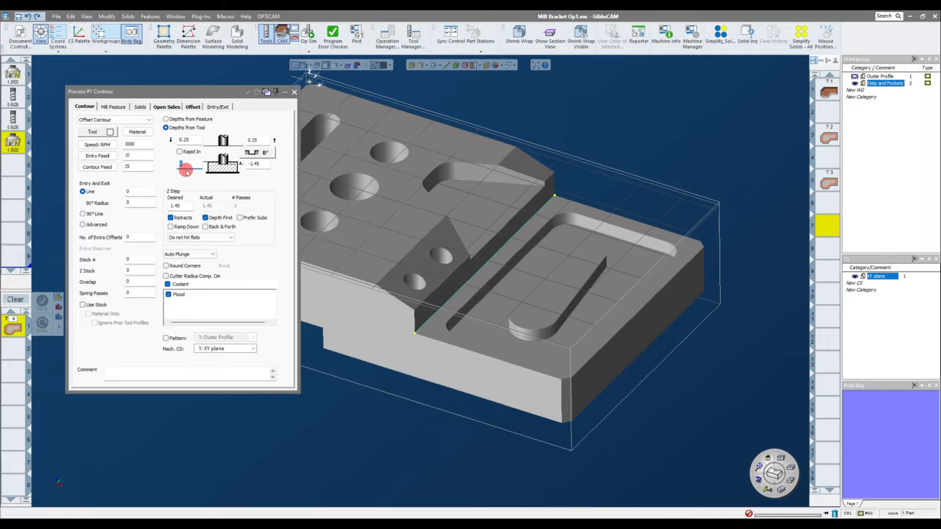
{"action": "middle_click_drag", "start_coordinate": [619, 222], "coordinate": [399, 177]}
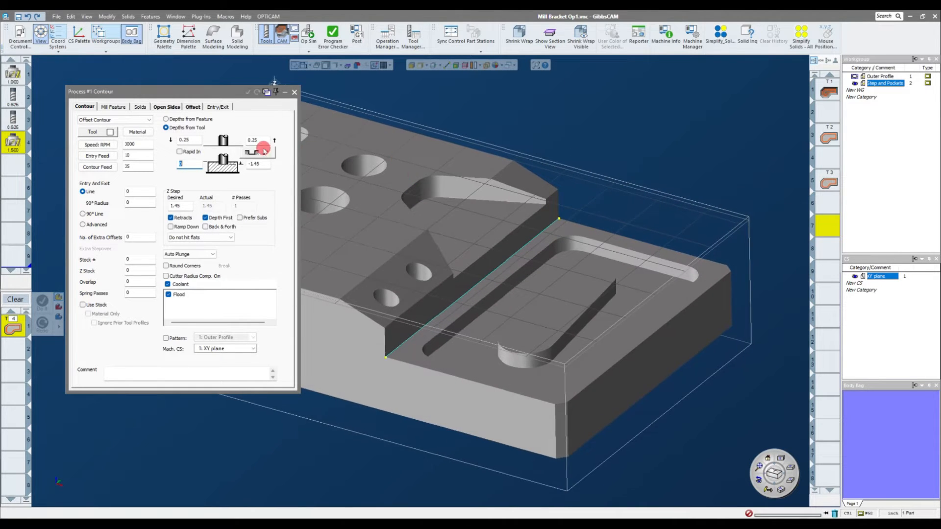
{"action": "left_click", "coordinate": [254, 164]}
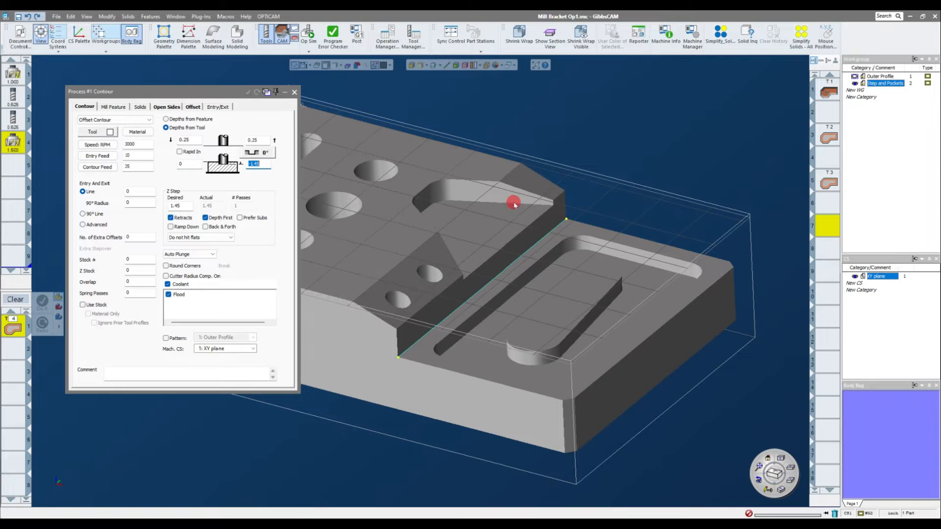
{"action": "middle_click_drag", "start_coordinate": [630, 288], "coordinate": [655, 295]}
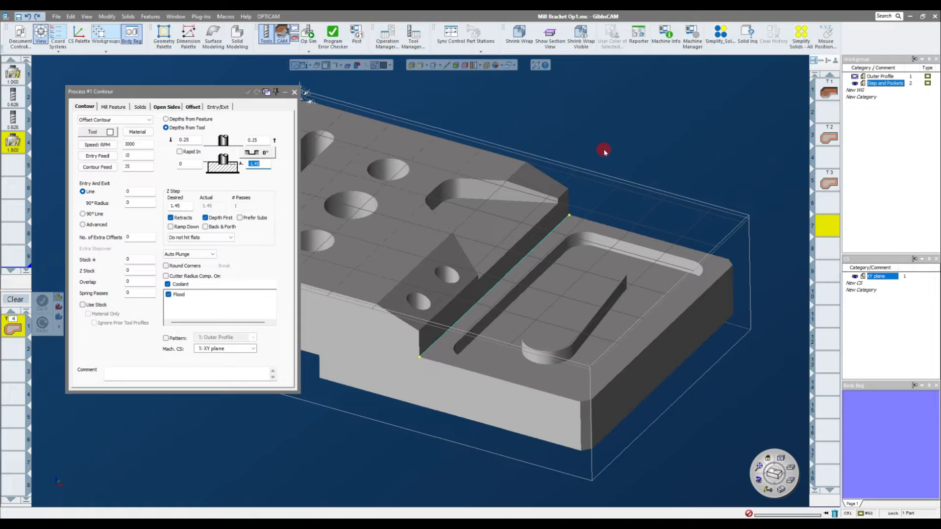
{"action": "left_click", "coordinate": [570, 226]}
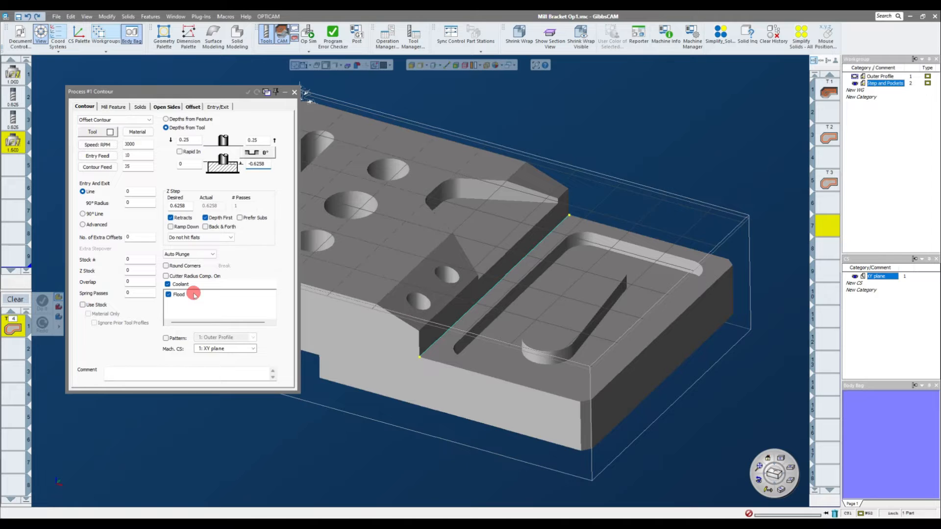
{"action": "left_click", "coordinate": [189, 208]}
{"action": "scroll", "coordinate": [353, 240], "scroll_direction": "down", "scroll_amount": 3}
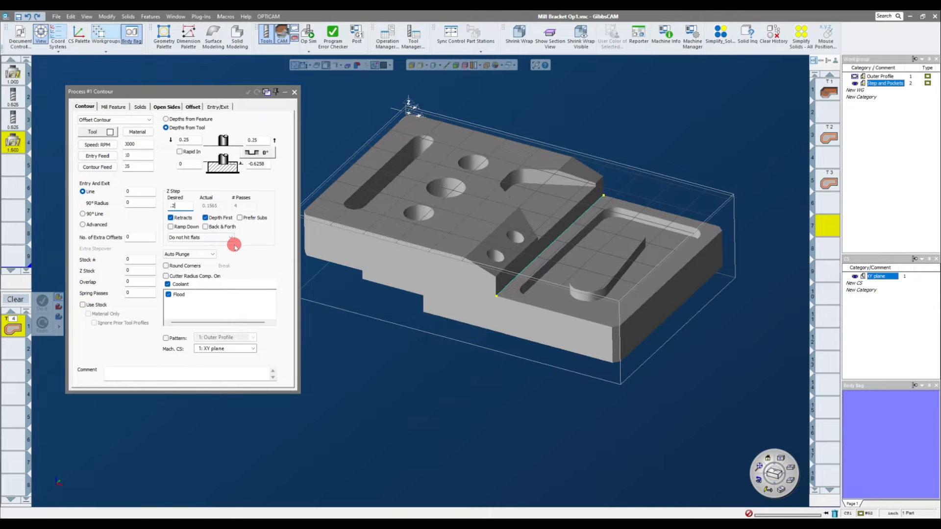
Step: Choose the line along the base of the step wall as the cut shape and generate the contour toolpath
{"action": "scroll", "coordinate": [346, 338], "scroll_direction": "up", "scroll_amount": 2}
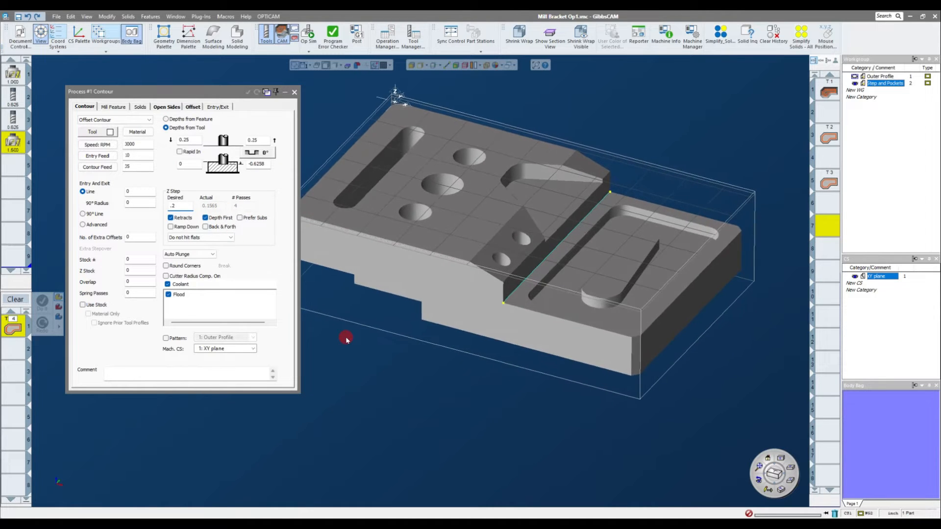
{"action": "scroll", "coordinate": [345, 336], "scroll_direction": "down", "scroll_amount": 3}
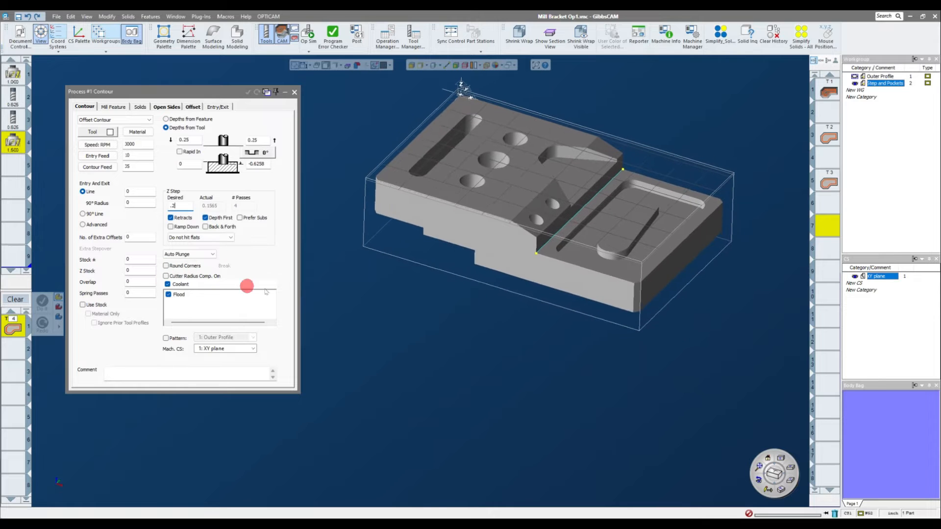
{"action": "scroll", "coordinate": [343, 343], "scroll_direction": "up", "scroll_amount": 3}
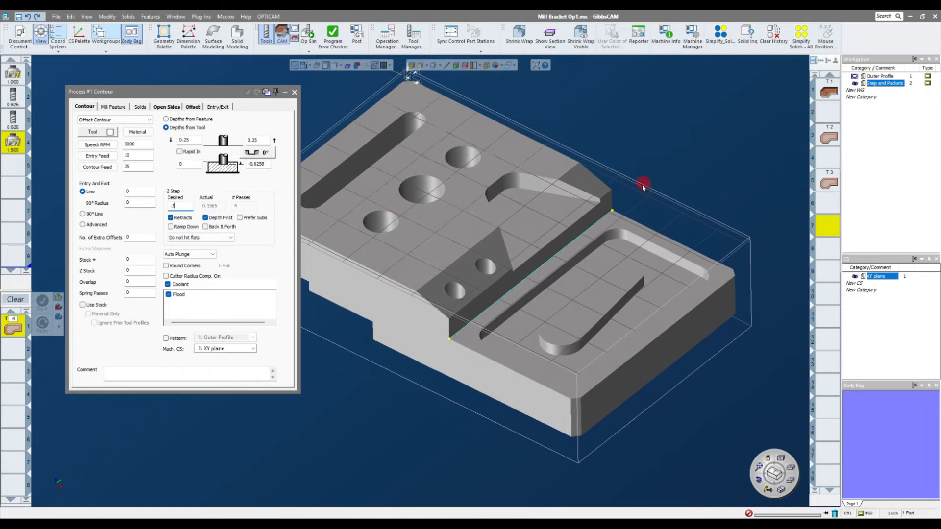
{"action": "left_click", "coordinate": [612, 212]}
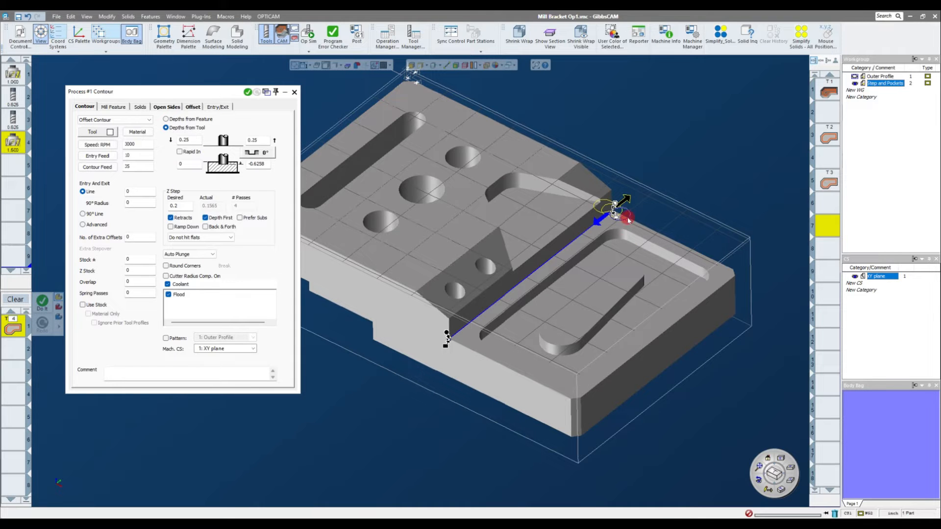
{"action": "middle_click_drag", "start_coordinate": [717, 270], "coordinate": [738, 122]}
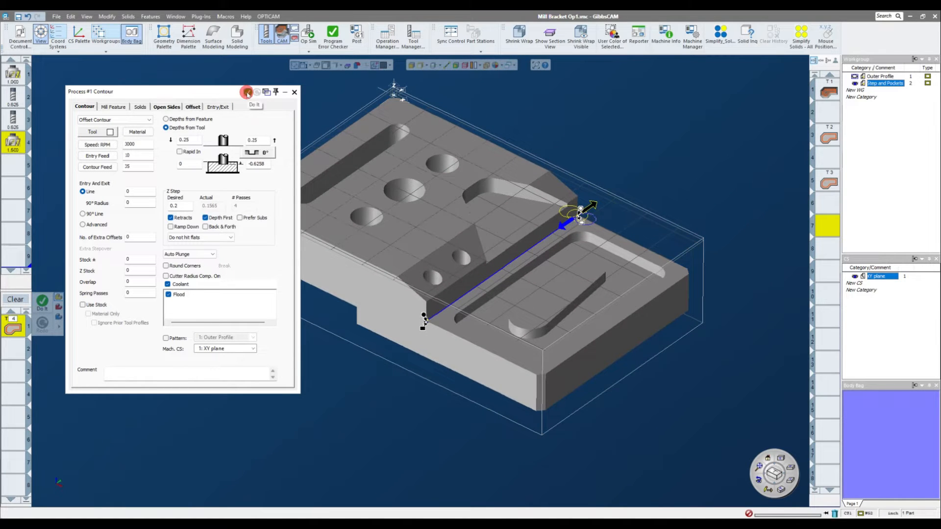
{"action": "left_click", "coordinate": [248, 93]}
Step: Examine the contour passes along the step wall and where they start and end relative to the part's sides
{"action": "middle_click_drag", "start_coordinate": [709, 221], "coordinate": [692, 180]}
{"action": "scroll", "coordinate": [703, 223], "scroll_direction": "up", "scroll_amount": 3}
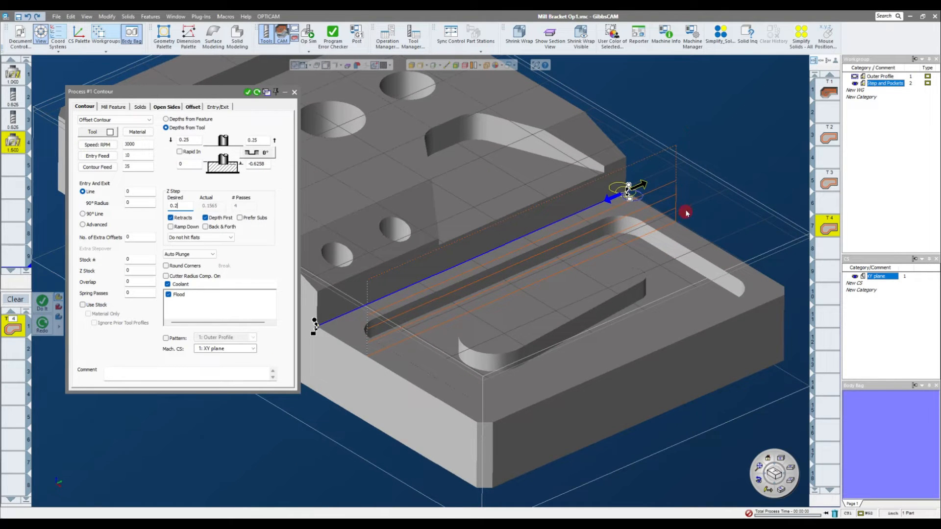
{"action": "middle_click_drag", "start_coordinate": [479, 374], "coordinate": [693, 268]}
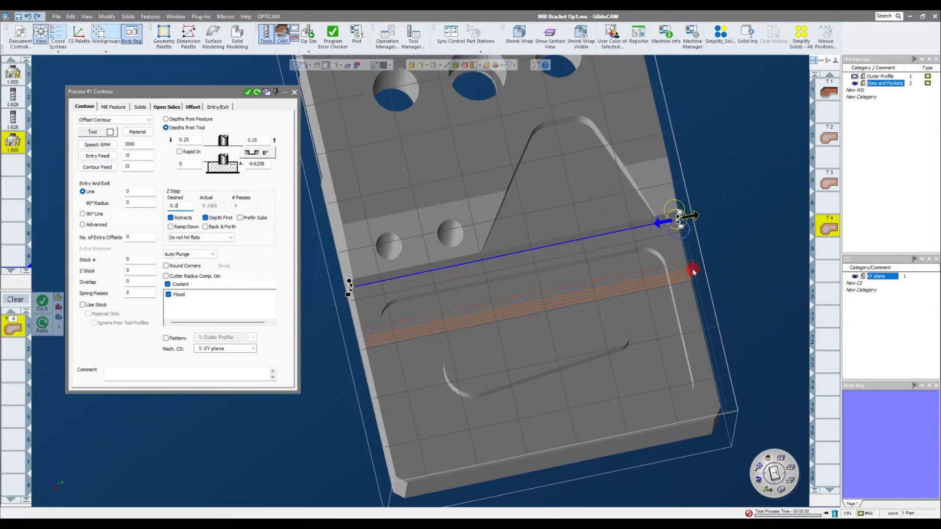
{"action": "middle_click_drag", "start_coordinate": [686, 214], "coordinate": [684, 140]}
{"action": "middle_click_drag", "start_coordinate": [674, 239], "coordinate": [622, 248]}
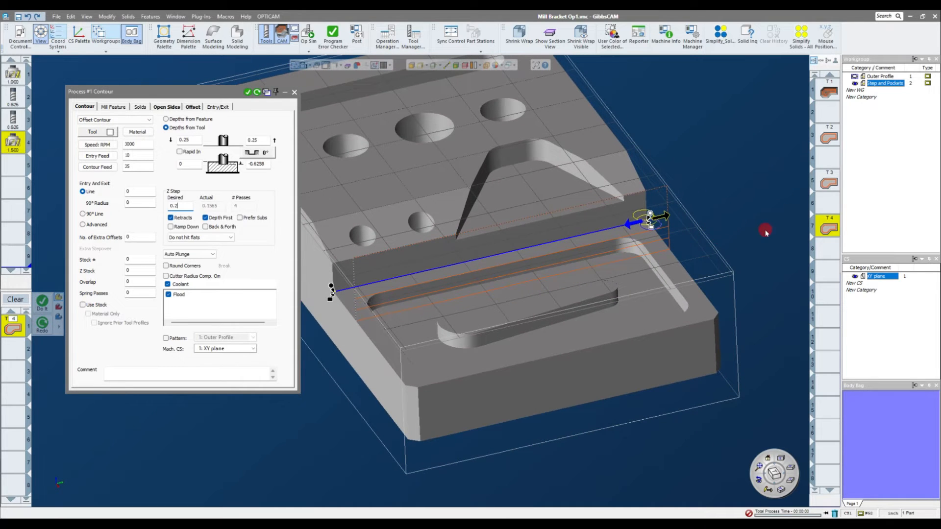
{"action": "middle_click_drag", "start_coordinate": [766, 230], "coordinate": [769, 231]}
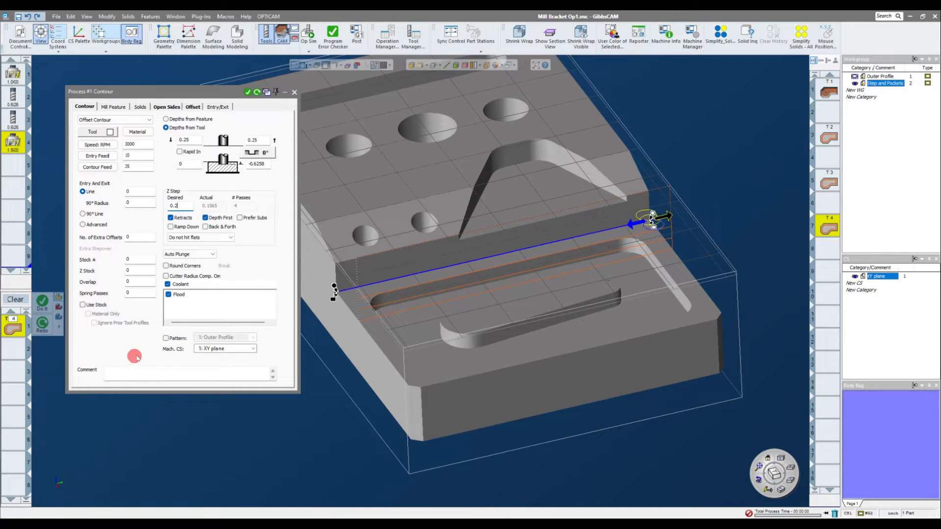
{"action": "left_click_drag", "start_coordinate": [223, 94], "coordinate": [220, 82]}
{"action": "right_click_drag", "start_coordinate": [479, 147], "coordinate": [740, 194]}
Step: Try a longer entry and exit line for the step contour, then reset it to 0 and redo the toolpath
{"action": "mouse_move", "coordinate": [133, 179]}
{"action": "left_mouse_down"}
{"action": "mouse_move", "coordinate": [134, 219]}
{"action": "mouse_move", "coordinate": [123, 189]}
{"action": "left_mouse_up"}
{"action": "left_click_drag", "start_coordinate": [22, 154], "coordinate": [84, 242]}
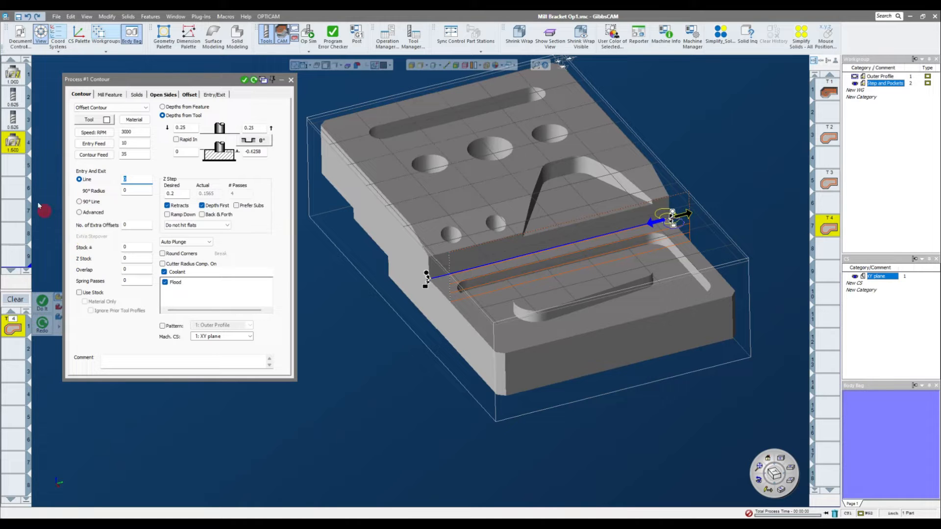
{"action": "left_click_drag", "start_coordinate": [16, 145], "coordinate": [254, 81]}
{"action": "left_click", "coordinate": [255, 81]}
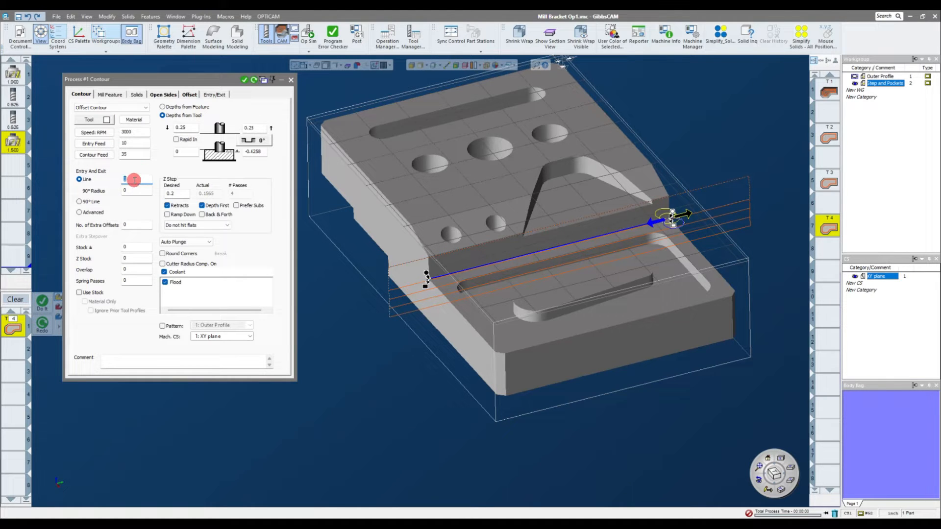
{"action": "left_click", "coordinate": [254, 80]}
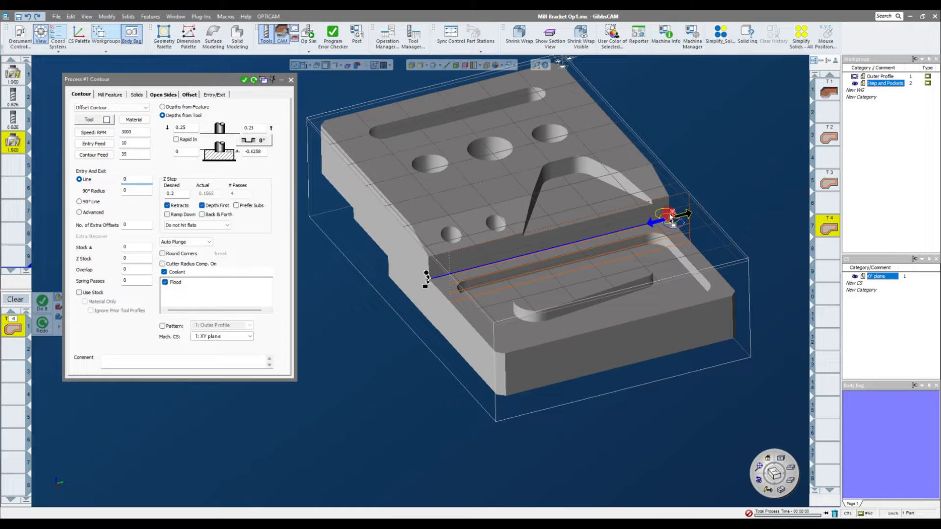
Step: Try moving the cut's start and end points freehand beyond both sides of the part, and redo the toolpath
{"action": "left_click_drag", "start_coordinate": [759, 181], "coordinate": [759, 180]}
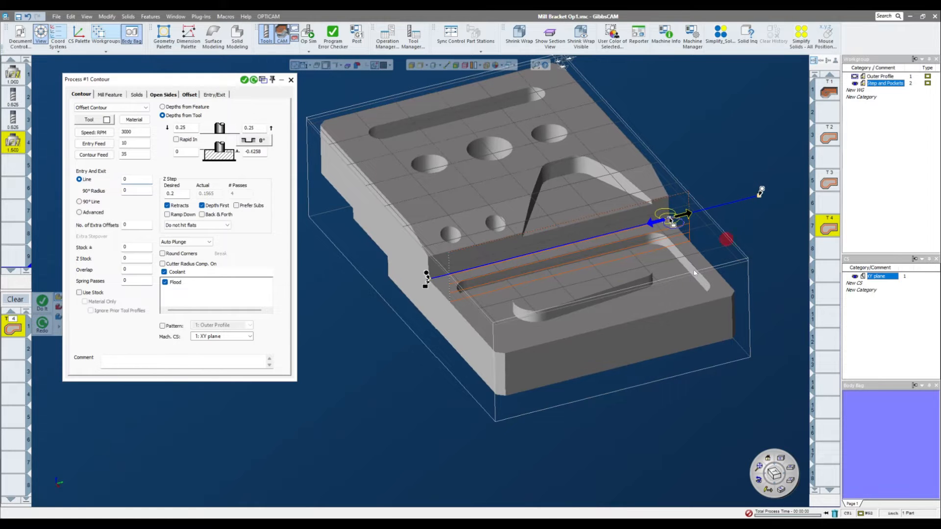
{"action": "left_click_drag", "start_coordinate": [426, 274], "coordinate": [364, 293]}
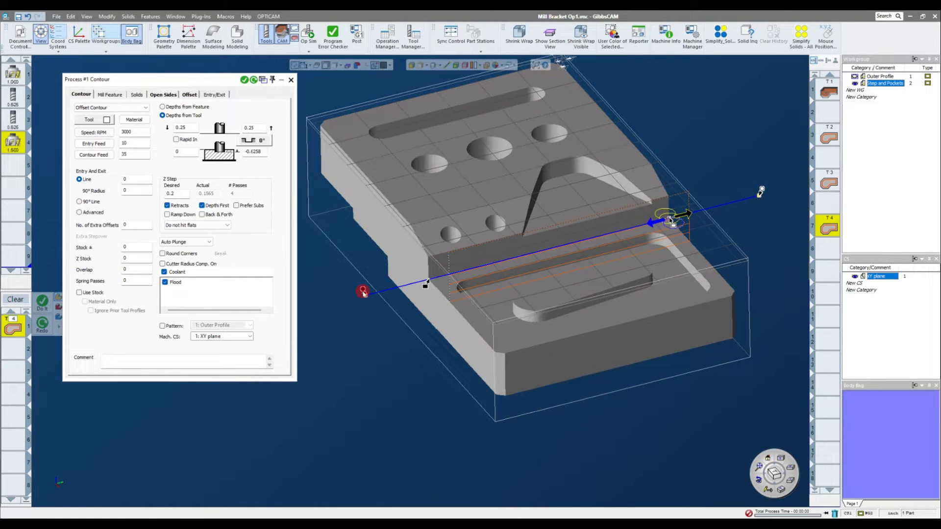
{"action": "left_click", "coordinate": [254, 80]}
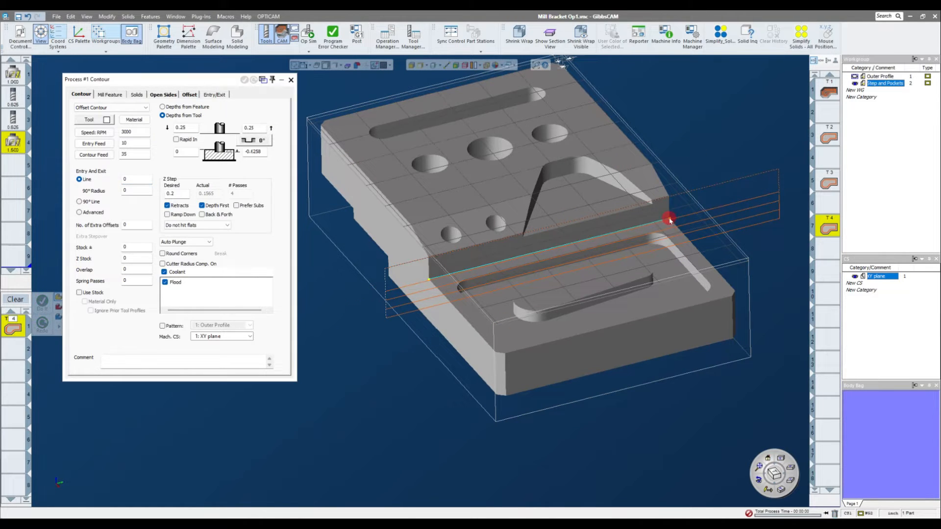
Step: Move the step cut's start and end points by a relative 1 inch each and redo the toolpath
{"action": "right_click", "coordinate": [672, 214]}
{"action": "left_click", "coordinate": [676, 205]}
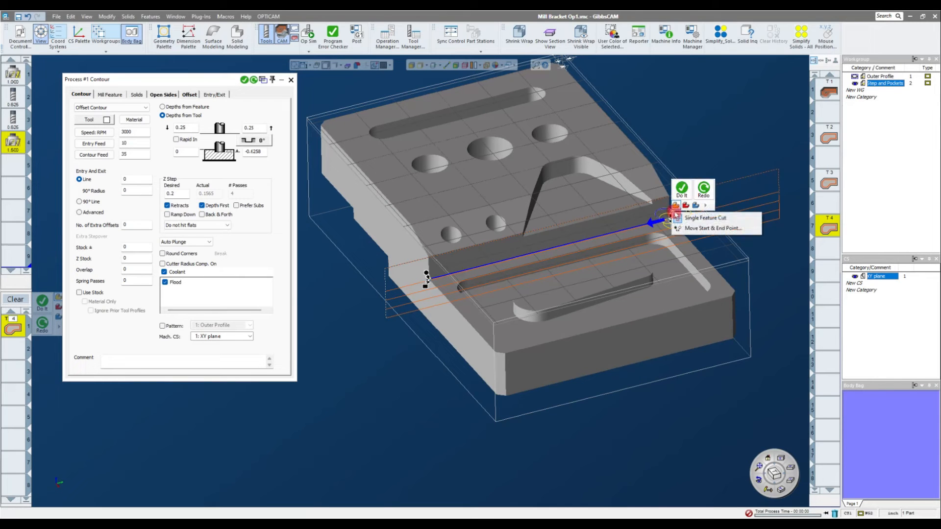
{"action": "left_click", "coordinate": [696, 229]}
{"action": "double_click", "coordinate": [417, 131]}
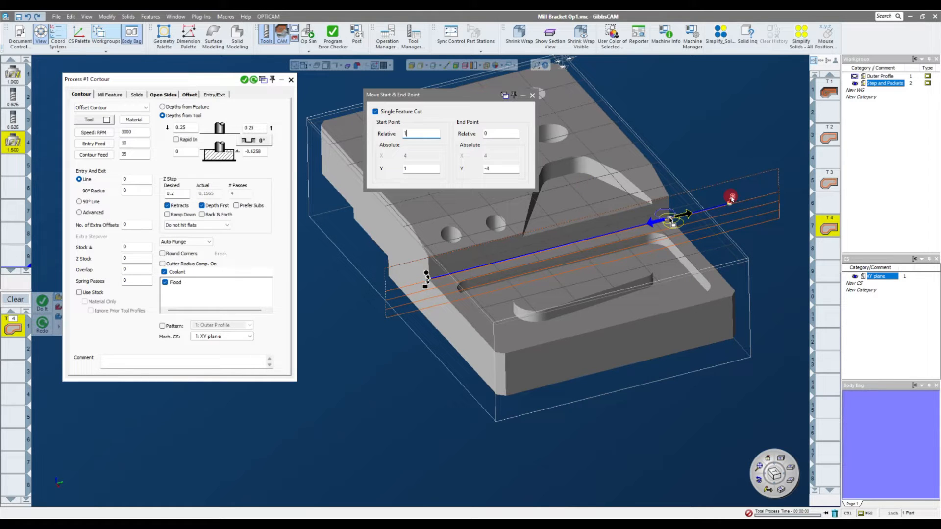
{"action": "double_click", "coordinate": [508, 134]}
{"action": "type", "text": "1"}
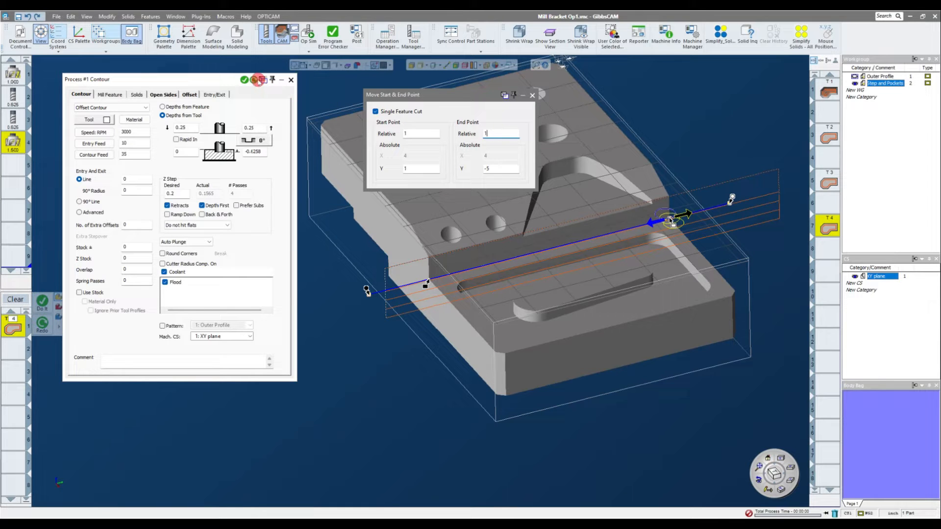
{"action": "left_click", "coordinate": [254, 80]}
{"action": "left_click", "coordinate": [532, 96]}
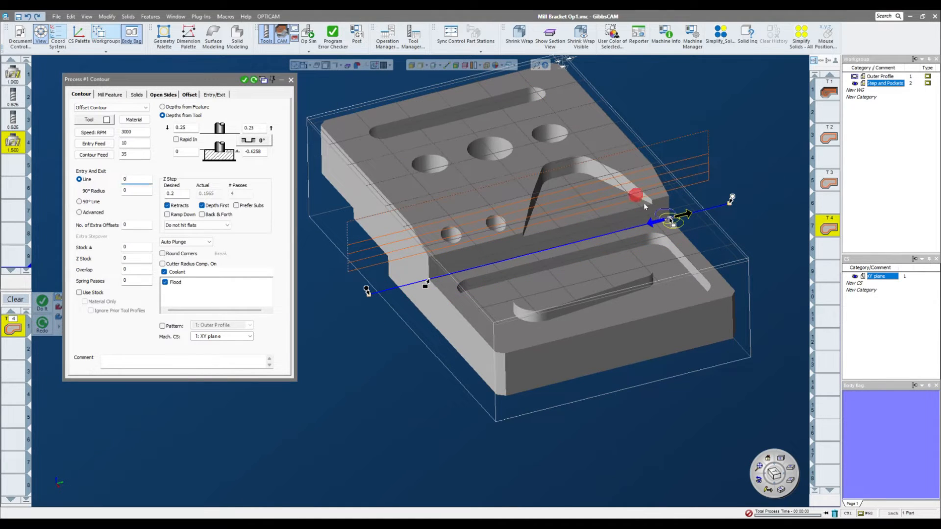
Step: Switch the cut to the lower, open side of the step line and redo the toolpath
{"action": "left_click", "coordinate": [254, 80]}
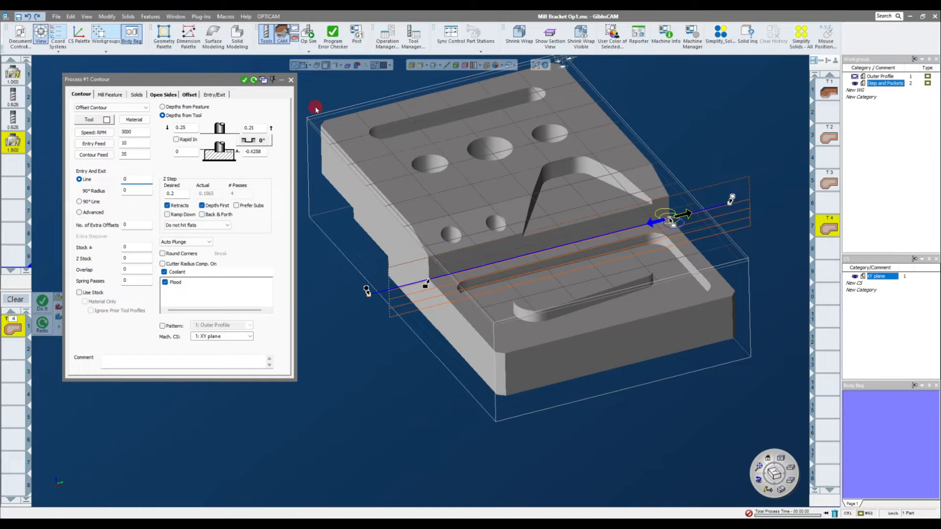
{"action": "mouse_move", "coordinate": [300, 84]}
{"action": "left_mouse_down"}
{"action": "mouse_move", "coordinate": [713, 88]}
{"action": "mouse_move", "coordinate": [642, 113]}
{"action": "mouse_move", "coordinate": [609, 287]}
{"action": "left_mouse_up"}
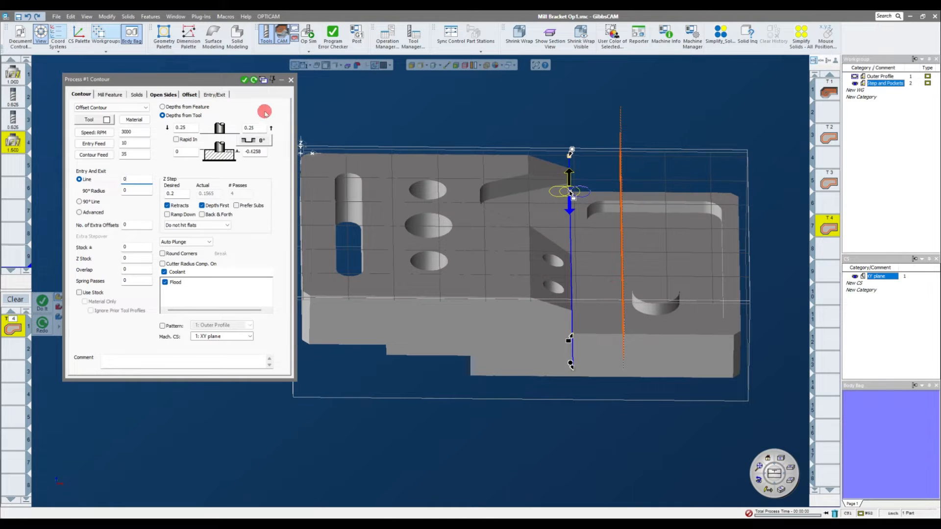
{"action": "mouse_move", "coordinate": [643, 174]}
{"action": "left_mouse_down"}
{"action": "mouse_move", "coordinate": [758, 185]}
{"action": "mouse_move", "coordinate": [797, 205]}
{"action": "left_mouse_up"}
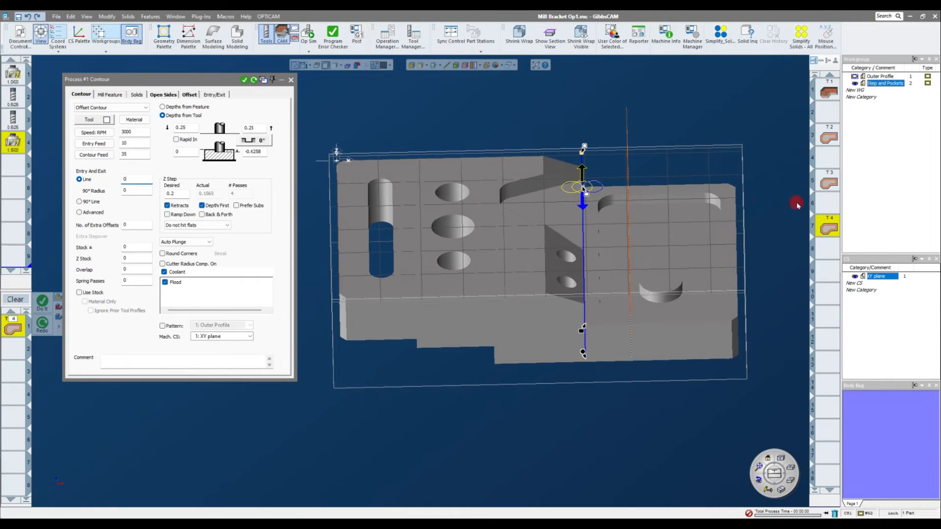
Step: Simulate the shell mill's step contour operation in Op Sim Rendering, replaying it from the start at an adjusted speed
{"action": "left_click", "coordinate": [308, 33]}
{"action": "left_click", "coordinate": [680, 83]}
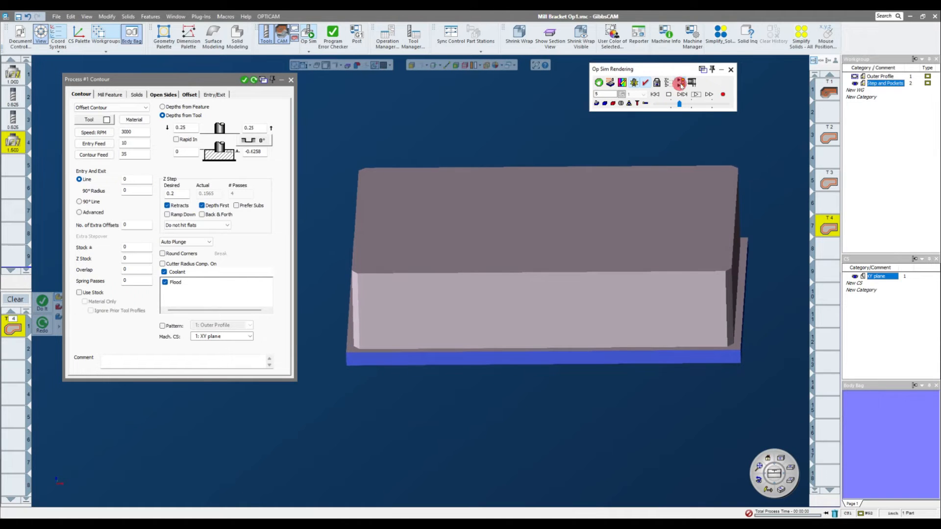
{"action": "left_click", "coordinate": [824, 229]}
{"action": "left_click", "coordinate": [697, 95]}
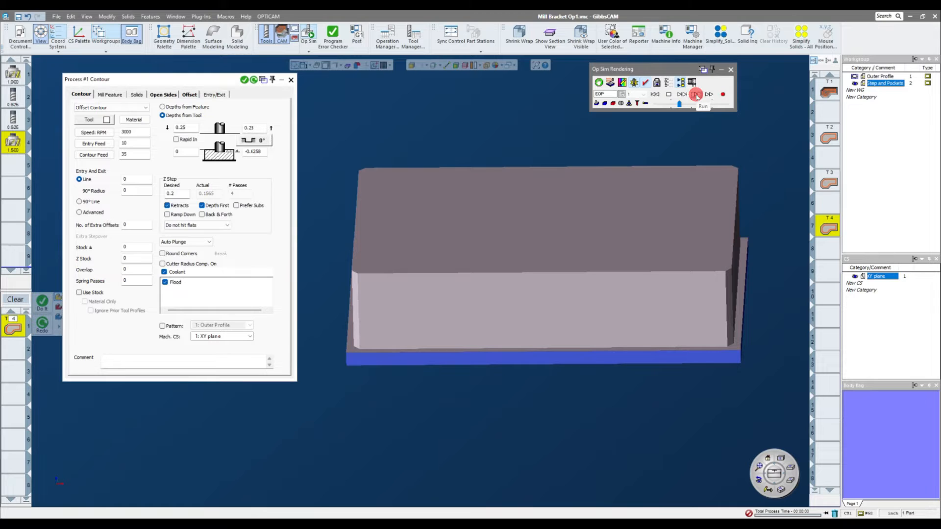
{"action": "left_click", "coordinate": [655, 95]}
{"action": "left_click", "coordinate": [695, 95]}
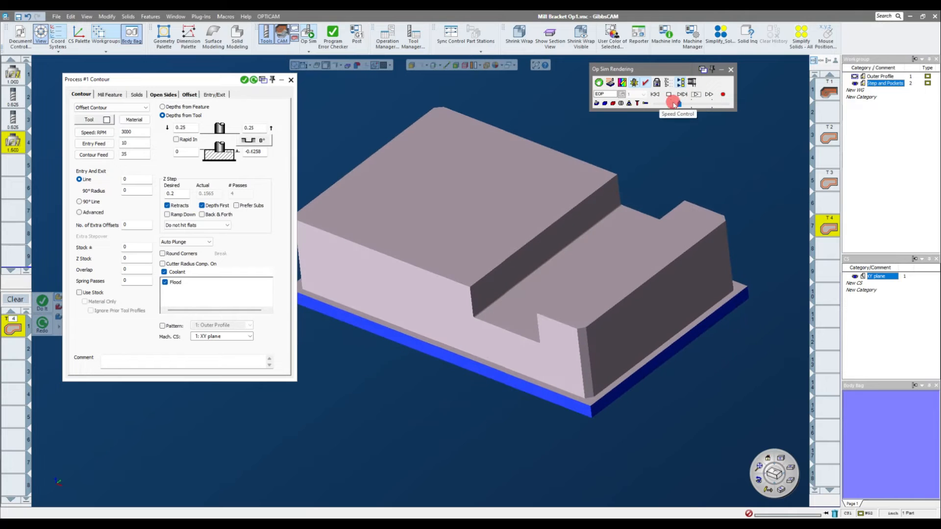
{"action": "left_click", "coordinate": [696, 97]}
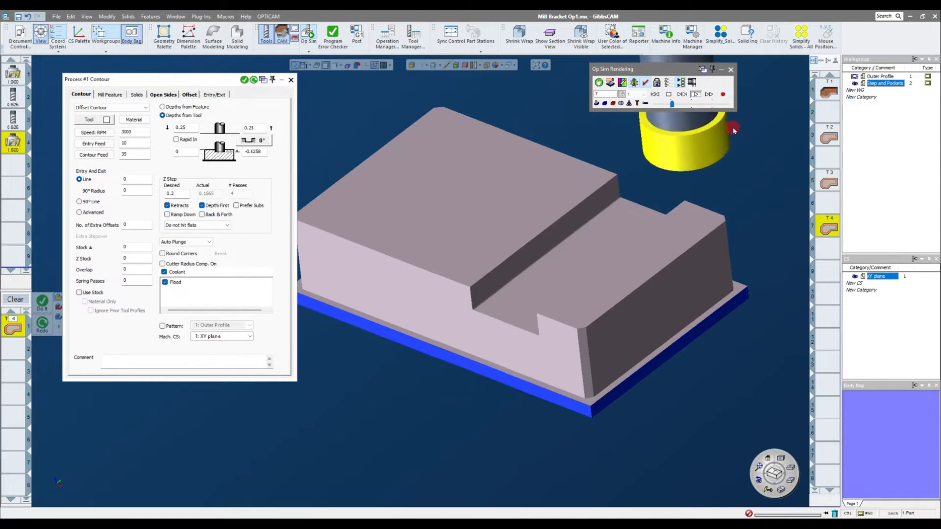
{"action": "left_click", "coordinate": [731, 69]}
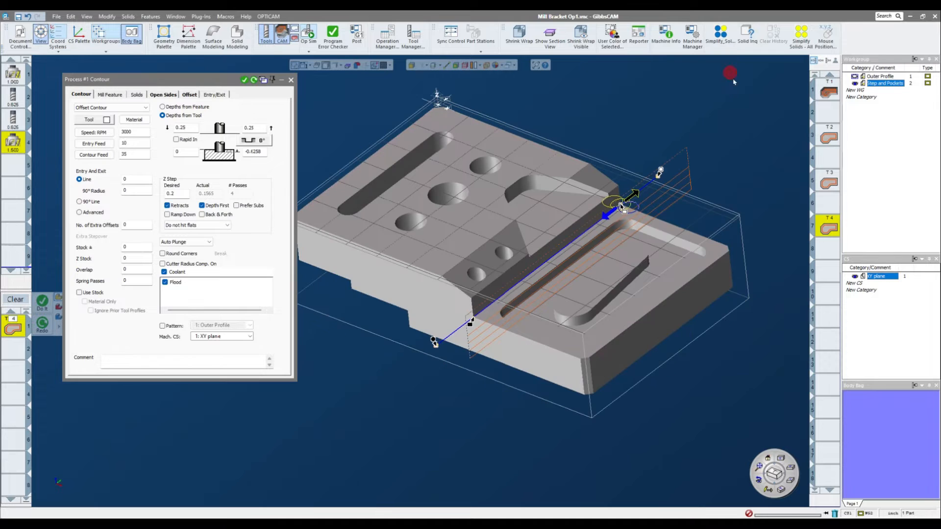
Step: Reopen the step contour process, add 1 extra offset with a stepover of 1.125, and redo the toolpath
{"action": "double_click", "coordinate": [819, 224]}
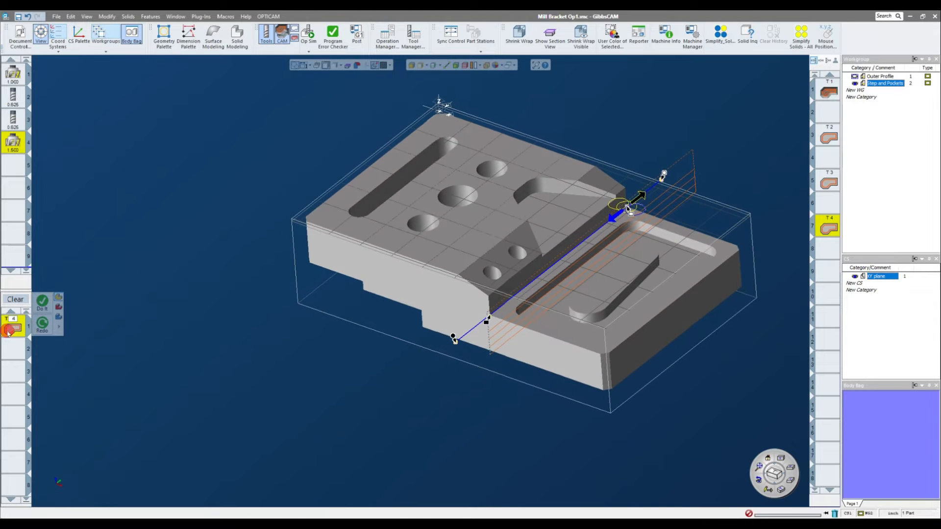
{"action": "left_click", "coordinate": [138, 226]}
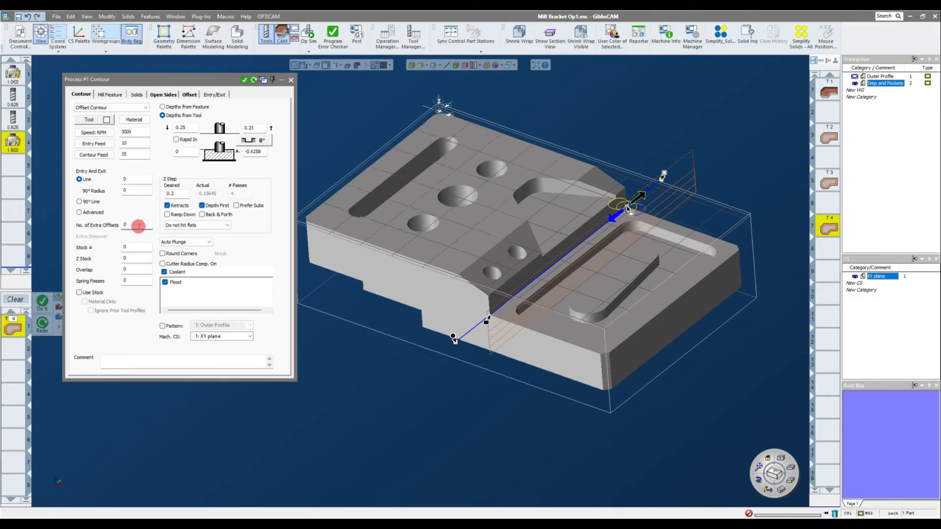
{"action": "type", "text": "1"}
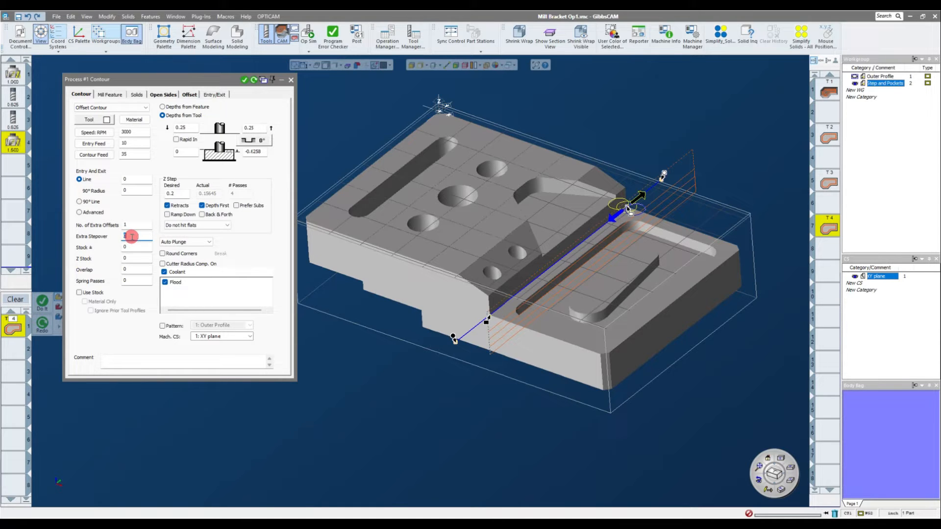
{"action": "type", "text": "1.125"}
{"action": "left_click", "coordinate": [254, 80]}
{"action": "mouse_move", "coordinate": [389, 210]}
{"action": "middle_mouse_down"}
{"action": "mouse_move", "coordinate": [750, 203]}
{"action": "mouse_move", "coordinate": [701, 168]}
{"action": "mouse_move", "coordinate": [636, 378]}
{"action": "mouse_move", "coordinate": [679, 137]}
{"action": "mouse_move", "coordinate": [664, 372]}
{"action": "mouse_move", "coordinate": [543, 210]}
{"action": "mouse_move", "coordinate": [490, 202]}
{"action": "middle_mouse_up"}
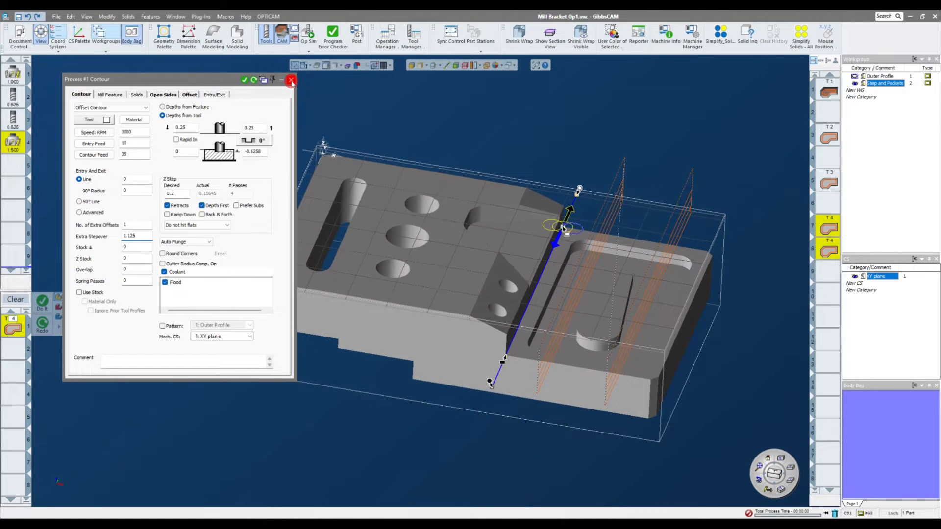
Step: Close the process settings and simulate the step machining with both shell mill operations
{"action": "left_click", "coordinate": [292, 80]}
{"action": "left_click", "coordinate": [308, 34]}
{"action": "left_click", "coordinate": [655, 94]}
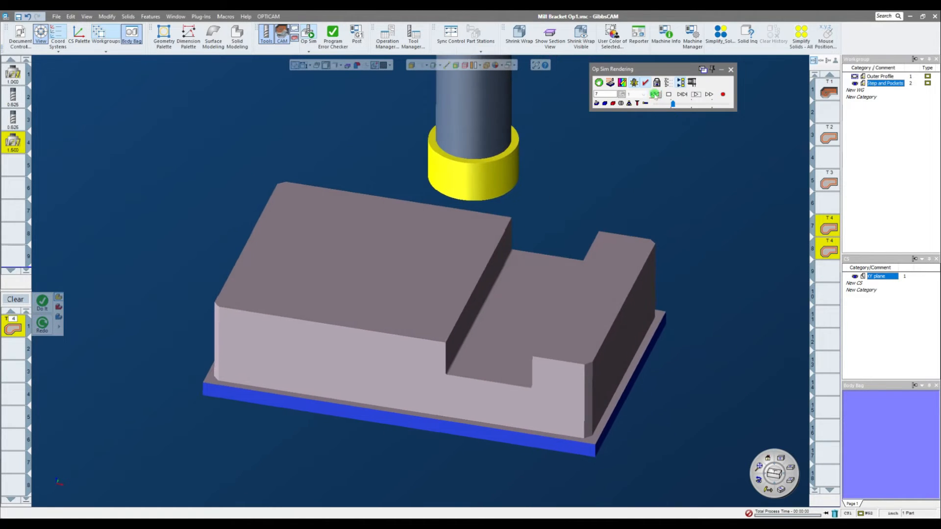
{"action": "left_click", "coordinate": [696, 95]}
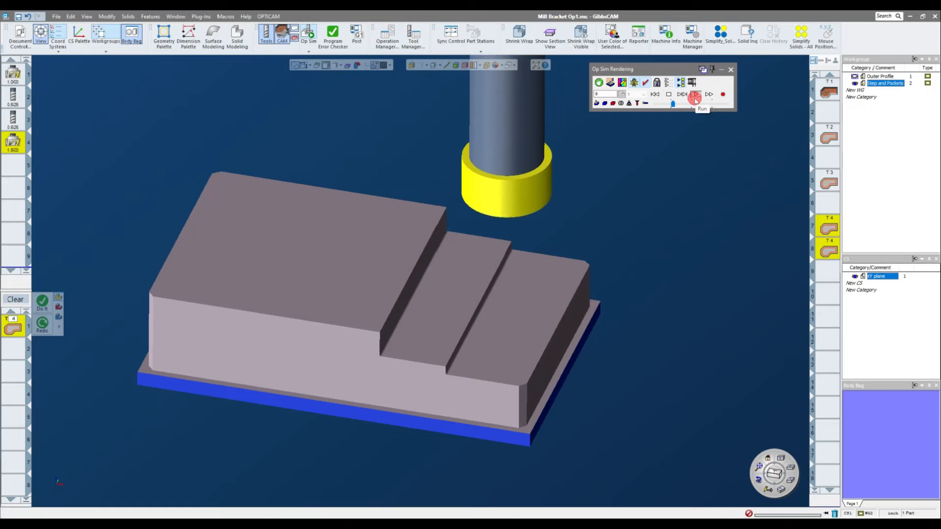
{"action": "middle_click_drag", "start_coordinate": [467, 214], "coordinate": [505, 202]}
{"action": "left_click", "coordinate": [731, 70]}
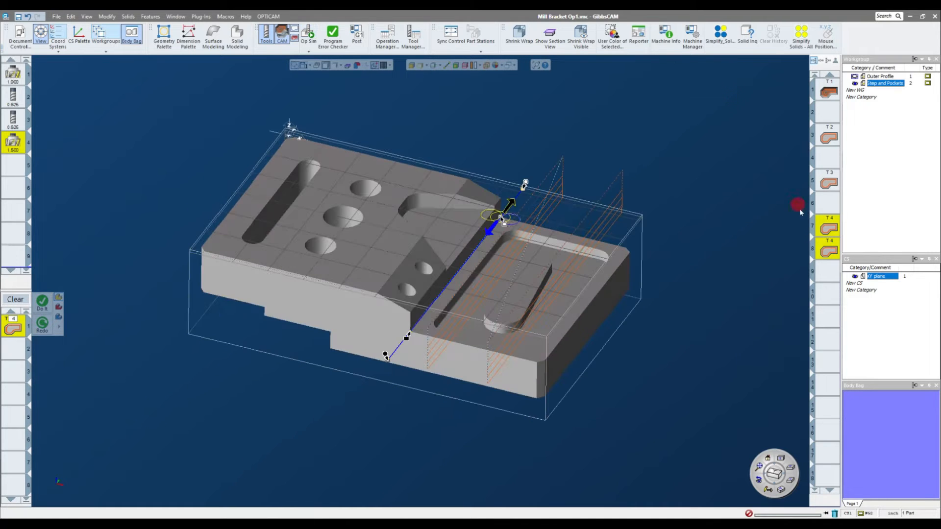
Step: Clear the finished contour process, select the next empty operation position, and save the part
{"action": "middle_click_drag", "start_coordinate": [556, 308], "coordinate": [574, 363]}
{"action": "left_click", "coordinate": [83, 330]}
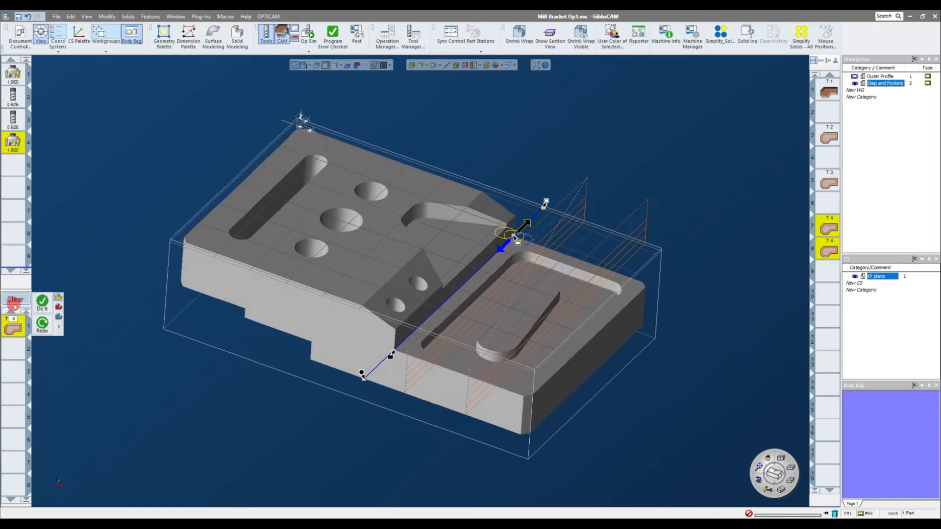
{"action": "middle_click_drag", "start_coordinate": [201, 165], "coordinate": [647, 287]}
{"action": "left_click", "coordinate": [827, 280]}
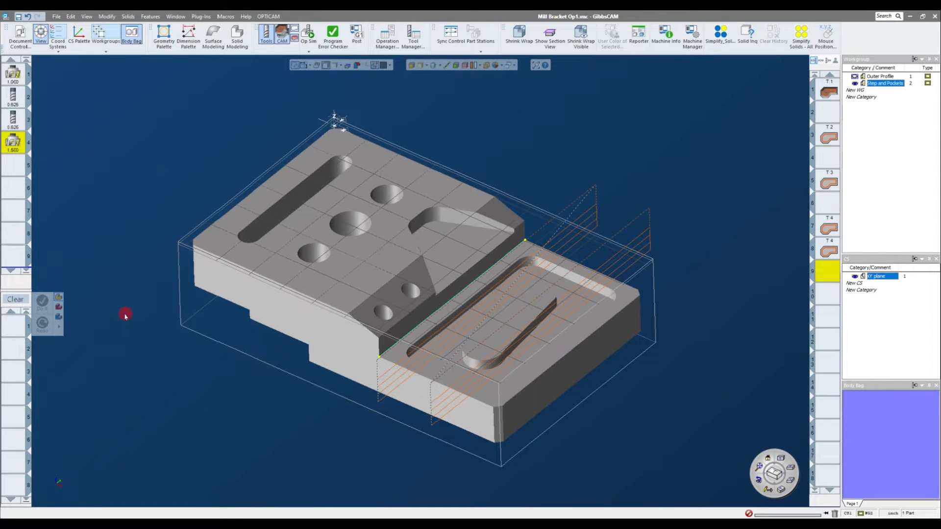
{"action": "left_click", "coordinate": [59, 16]}
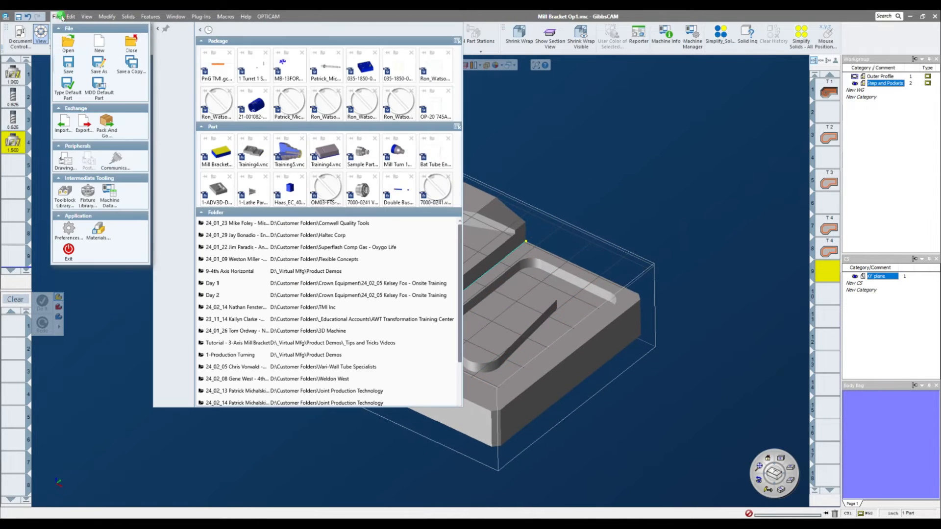
{"action": "left_click", "coordinate": [154, 160]}
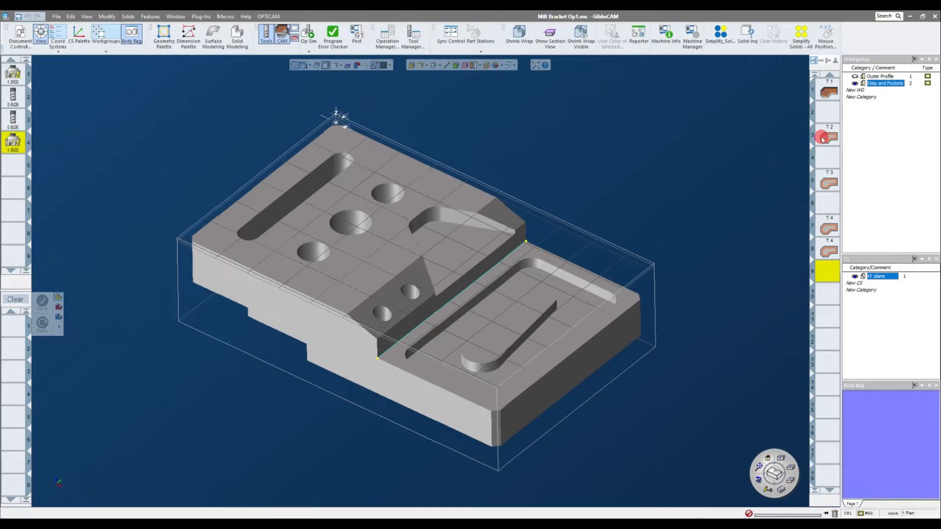
{"action": "middle_click_drag", "start_coordinate": [712, 315], "coordinate": [633, 269]}
{"action": "middle_click_drag", "start_coordinate": [791, 252], "coordinate": [257, 263]}
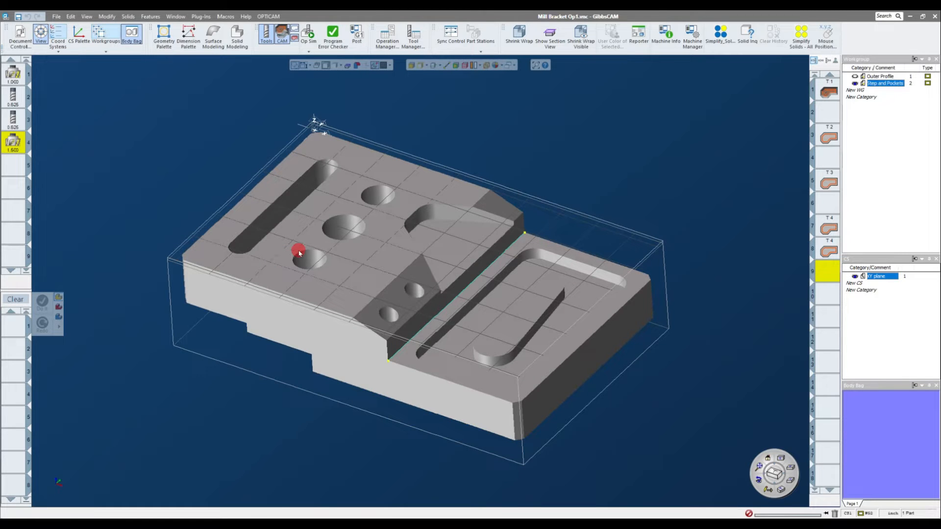
{"action": "middle_click_drag", "start_coordinate": [722, 170], "coordinate": [746, 174]}
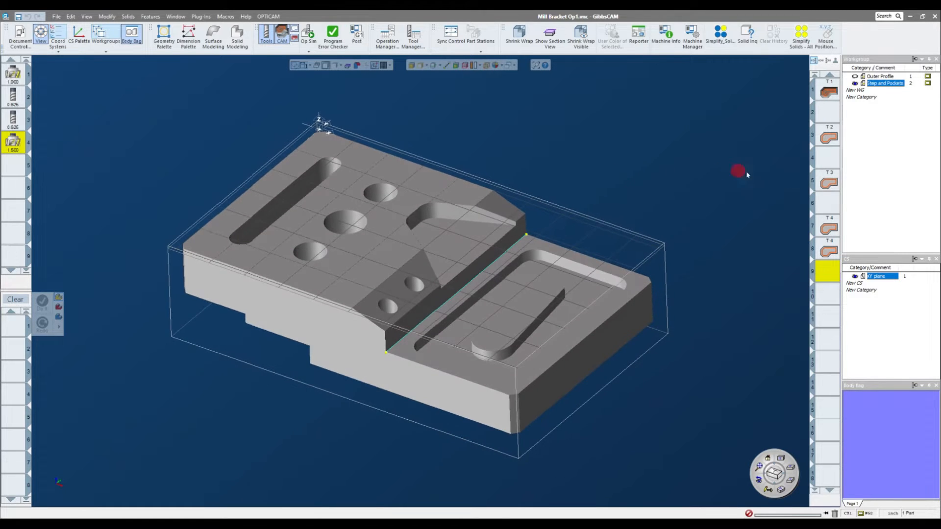
Step: Reopen the tool 3 contour operation of the outer profile and review its process settings
{"action": "double_click", "coordinate": [830, 180]}
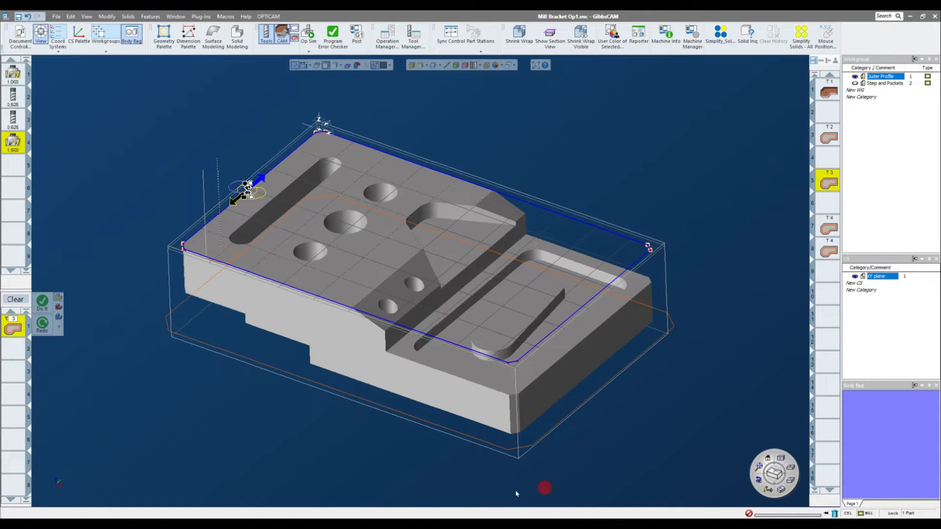
{"action": "double_click", "coordinate": [10, 332]}
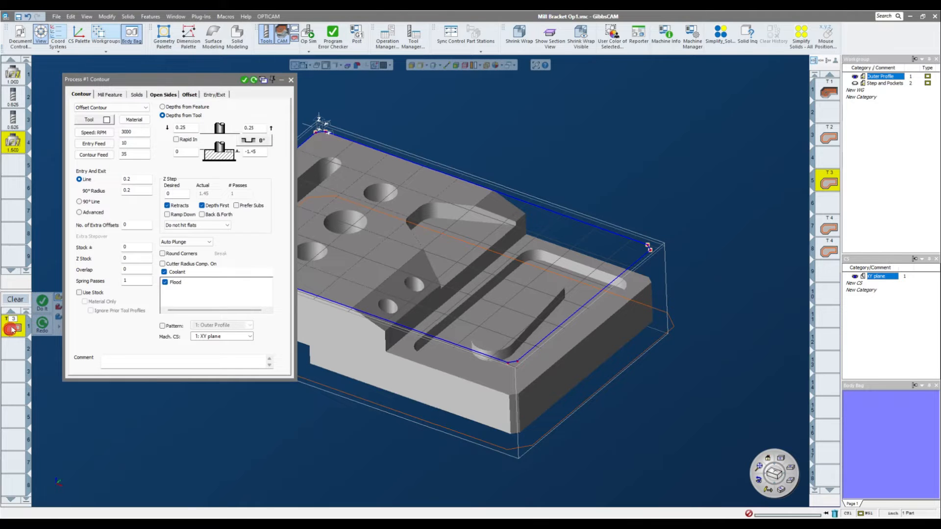
{"action": "left_click", "coordinate": [291, 80]}
{"action": "left_click", "coordinate": [191, 123]}
{"action": "middle_click_drag", "start_coordinate": [762, 388], "coordinate": [761, 385]}
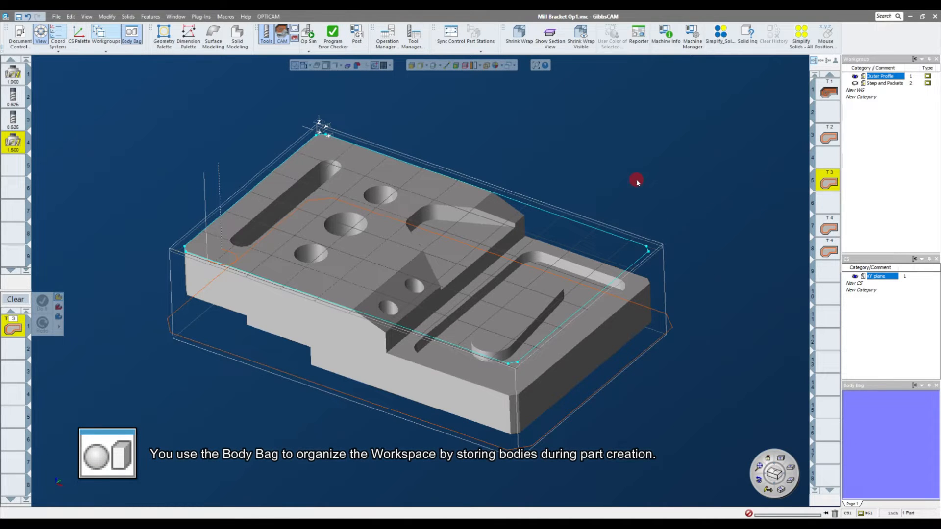
Step: Store the bracket's solid body in the Body Bag and view the outer profile from the top
{"action": "double_click", "coordinate": [384, 181]}
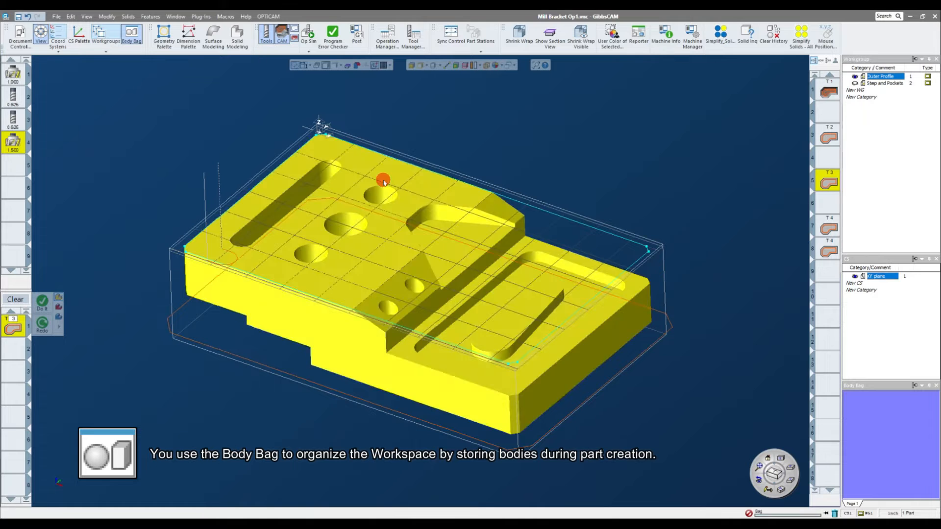
{"action": "left_click", "coordinate": [885, 476]}
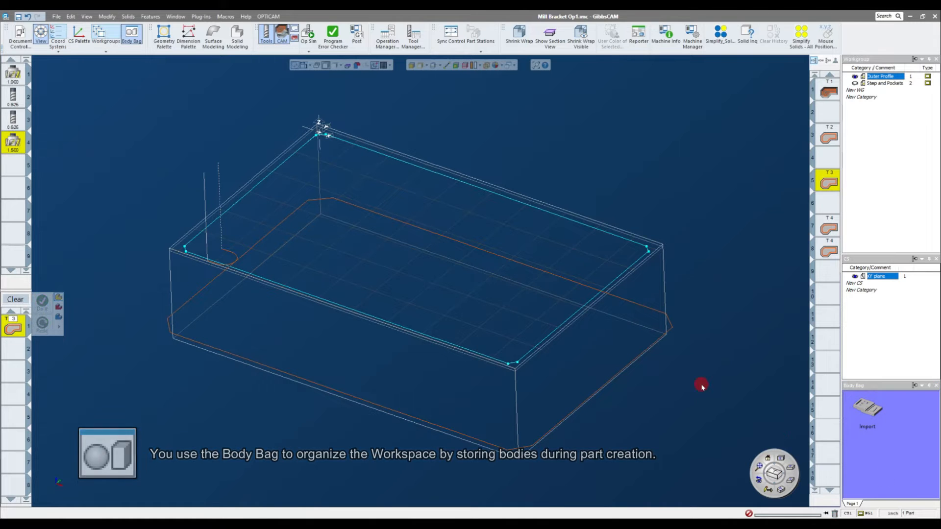
{"action": "left_click", "coordinate": [360, 329]}
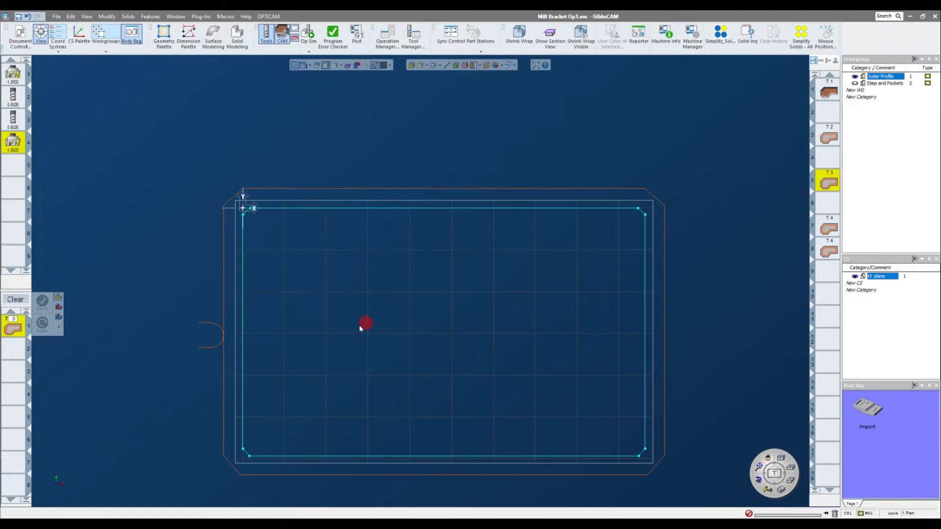
{"action": "middle_click_drag", "start_coordinate": [405, 374], "coordinate": [433, 278]}
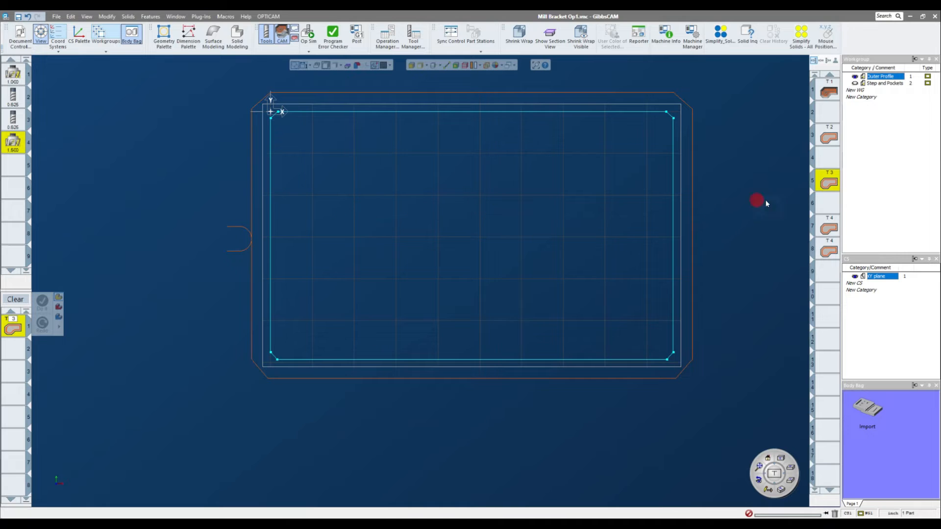
Step: Select the outer profile, try another start point and direction on its left edge, and return the start near mid-edge, cutting upward
{"action": "left_click", "coordinate": [675, 180]}
{"action": "middle_click_drag", "start_coordinate": [315, 435], "coordinate": [312, 485]}
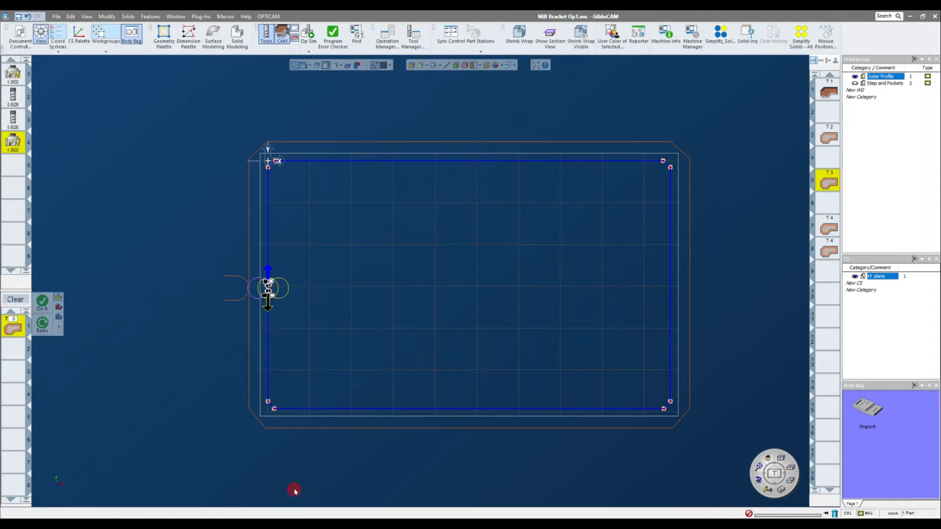
{"action": "left_click", "coordinate": [268, 216]}
{"action": "left_click", "coordinate": [269, 357]}
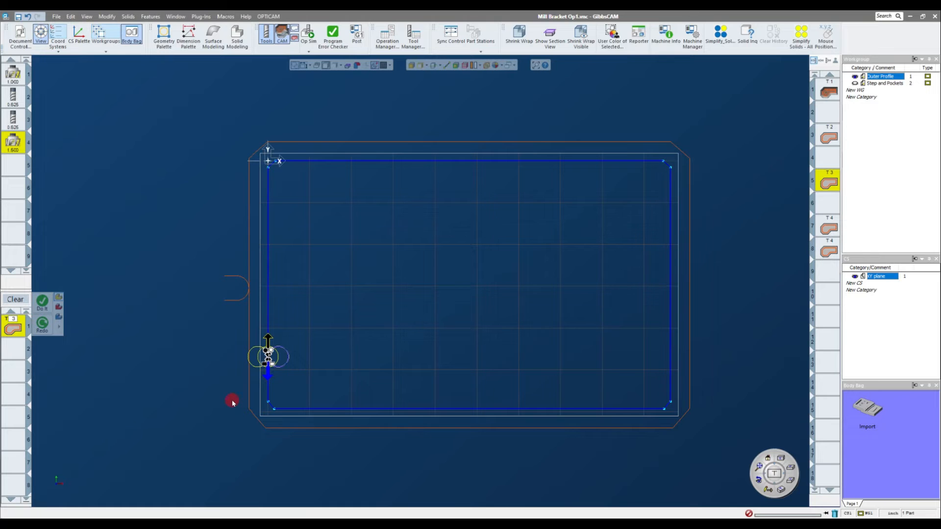
{"action": "left_click", "coordinate": [146, 137], "text": "ctrl"}
{"action": "left_click", "coordinate": [249, 280]}
{"action": "left_click", "coordinate": [267, 268]}
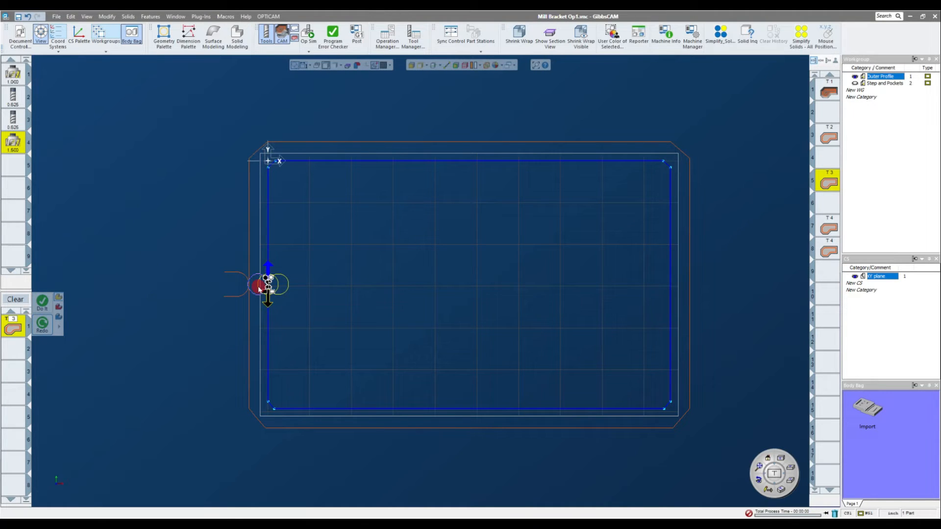
Step: Try the tool position inside the outer profile at its left edge and return it to the outer side
{"action": "scroll", "coordinate": [274, 267], "scroll_direction": "up", "scroll_amount": 3}
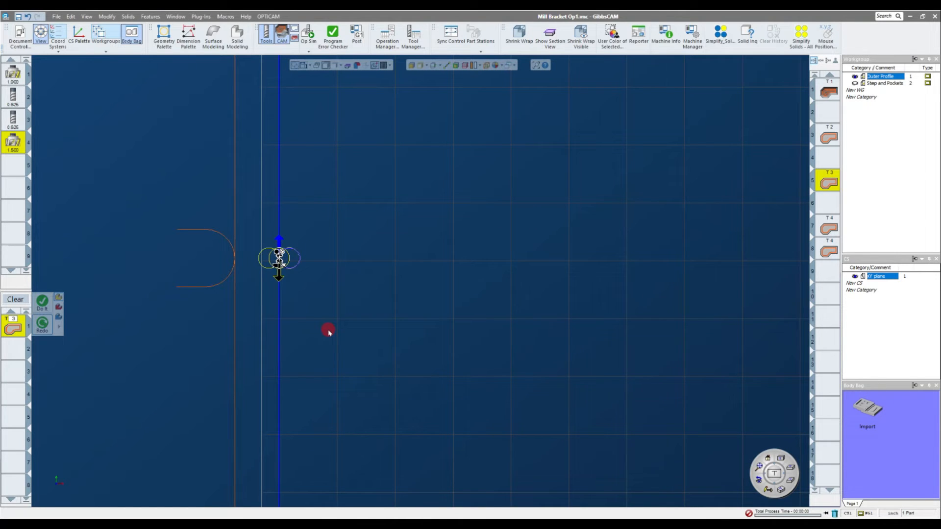
{"action": "left_click", "coordinate": [267, 252]}
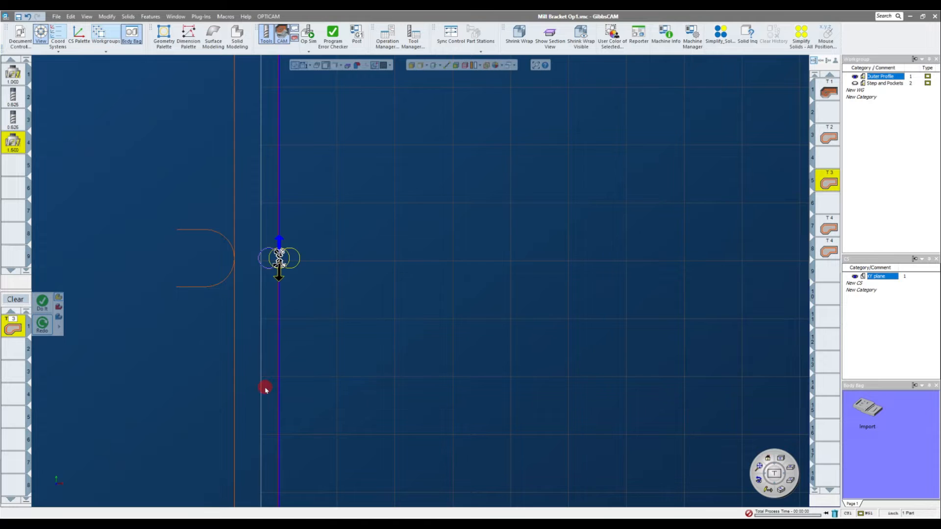
{"action": "scroll", "coordinate": [265, 389], "scroll_direction": "down", "scroll_amount": 3}
{"action": "middle_click_drag", "start_coordinate": [337, 382], "coordinate": [328, 326]}
{"action": "scroll", "coordinate": [236, 269], "scroll_direction": "up", "scroll_amount": 2}
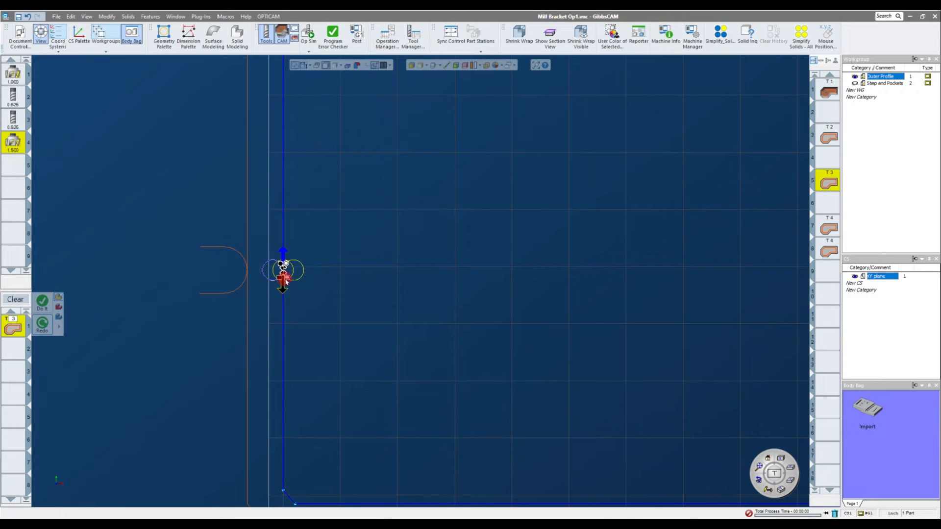
{"action": "left_click", "coordinate": [381, 368]}
{"action": "scroll", "coordinate": [282, 410], "scroll_direction": "down", "scroll_amount": 2}
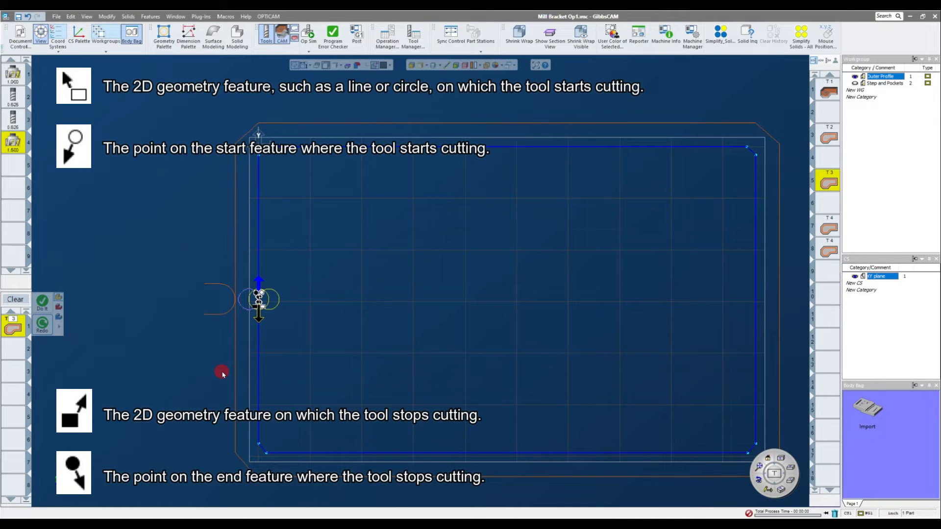
{"action": "middle_click_drag", "start_coordinate": [233, 367], "coordinate": [178, 338]}
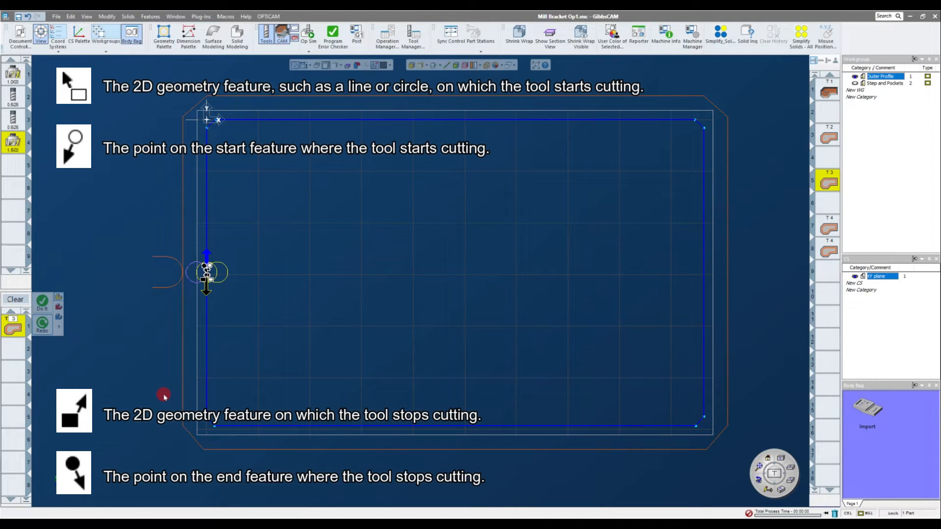
{"action": "scroll", "coordinate": [164, 396], "scroll_direction": "down", "scroll_amount": 1}
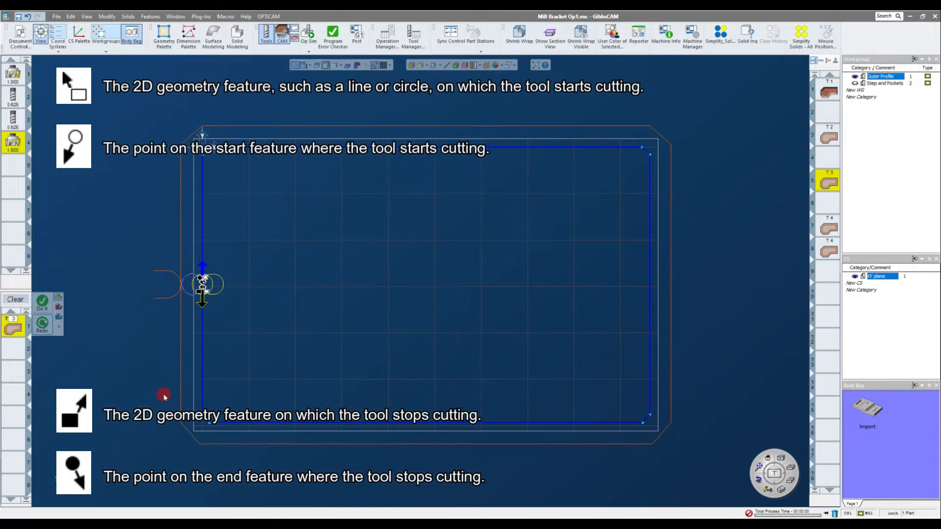
Step: Start the contour near the middle of the profile's top edge and end it on the bottom edge directly below
{"action": "left_click", "coordinate": [379, 332]}
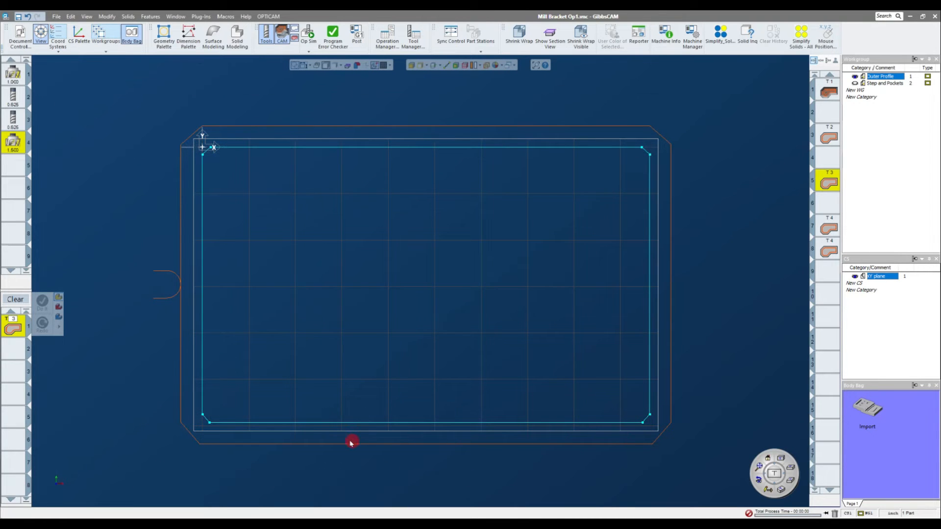
{"action": "left_click", "coordinate": [386, 148]}
{"action": "left_click", "coordinate": [548, 147]}
{"action": "left_click", "coordinate": [304, 147]}
{"action": "left_click", "coordinate": [412, 148]}
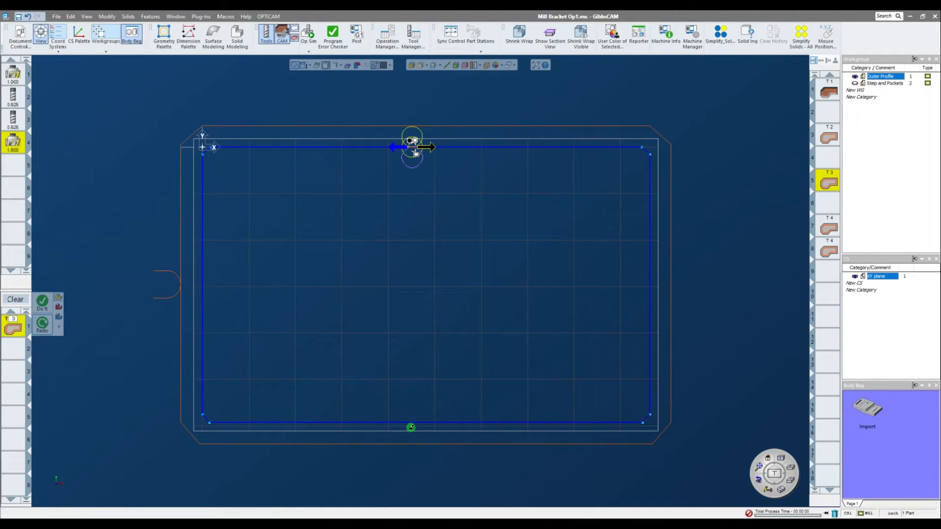
{"action": "left_click", "coordinate": [411, 424]}
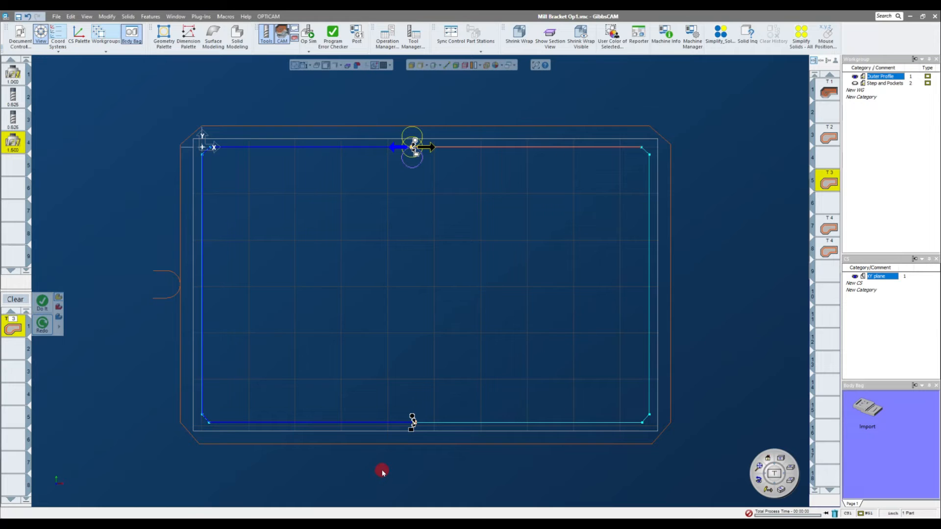
Step: Reverse the cutting direction to run around the profile's right half and regenerate the toolpath, viewing it in 3D and from above
{"action": "scroll", "coordinate": [385, 469], "scroll_direction": "down", "scroll_amount": 1}
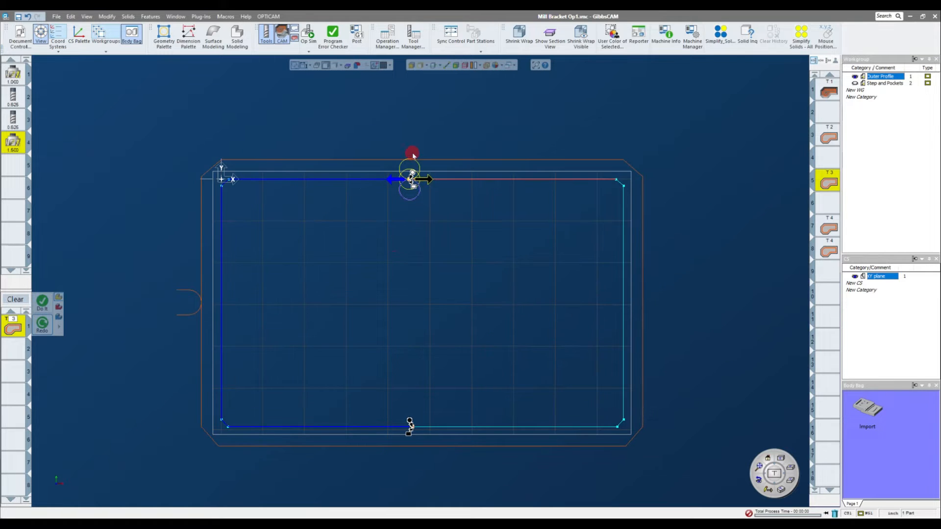
{"action": "left_click", "coordinate": [430, 181]}
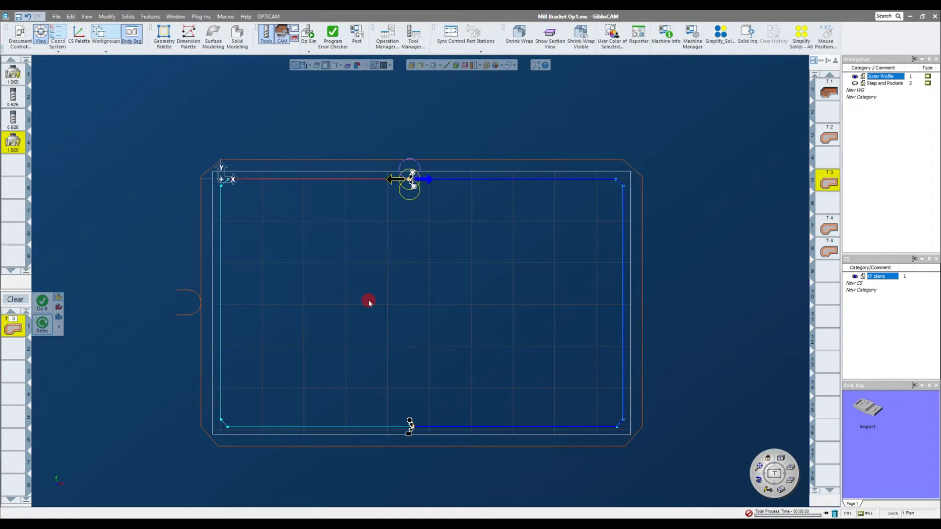
{"action": "left_click", "coordinate": [43, 324]}
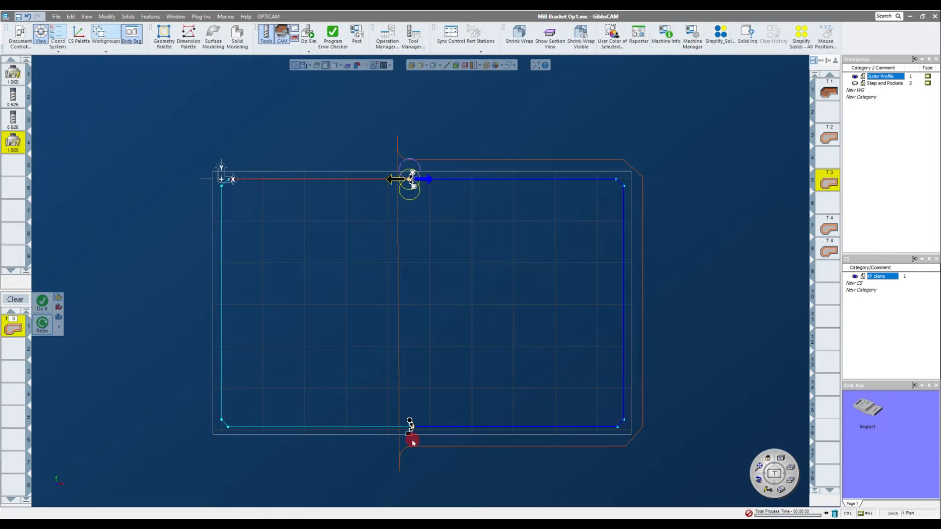
{"action": "middle_click_drag", "start_coordinate": [412, 443], "coordinate": [449, 370]}
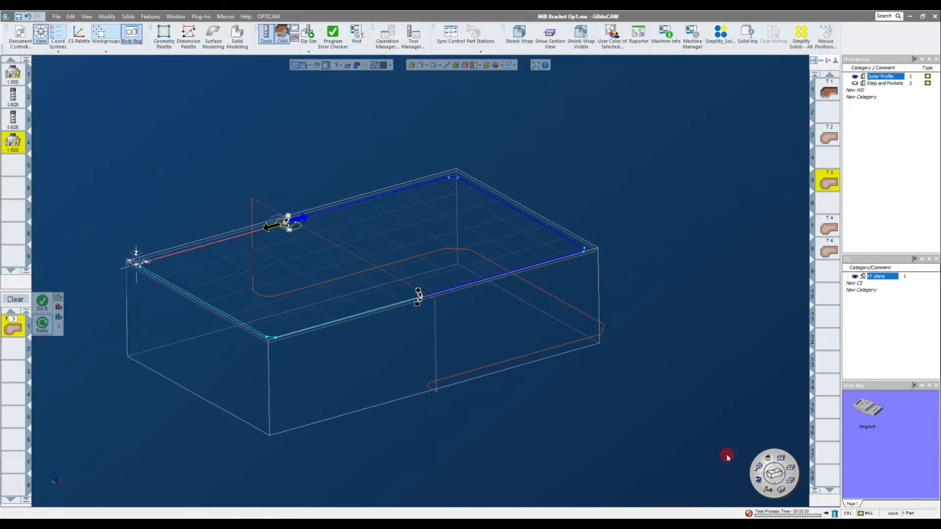
{"action": "left_click", "coordinate": [767, 458]}
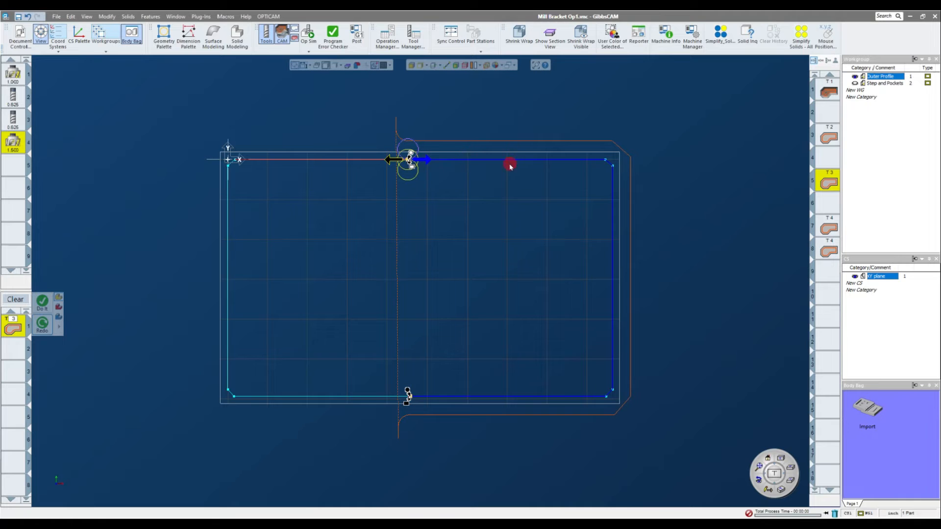
Step: Extend the contour's start and end points past the profile's left edge and regenerate the toolpath
{"action": "mouse_move", "coordinate": [411, 154]}
{"action": "left_mouse_down"}
{"action": "mouse_move", "coordinate": [281, 146]}
{"action": "mouse_move", "coordinate": [196, 155]}
{"action": "left_mouse_up"}
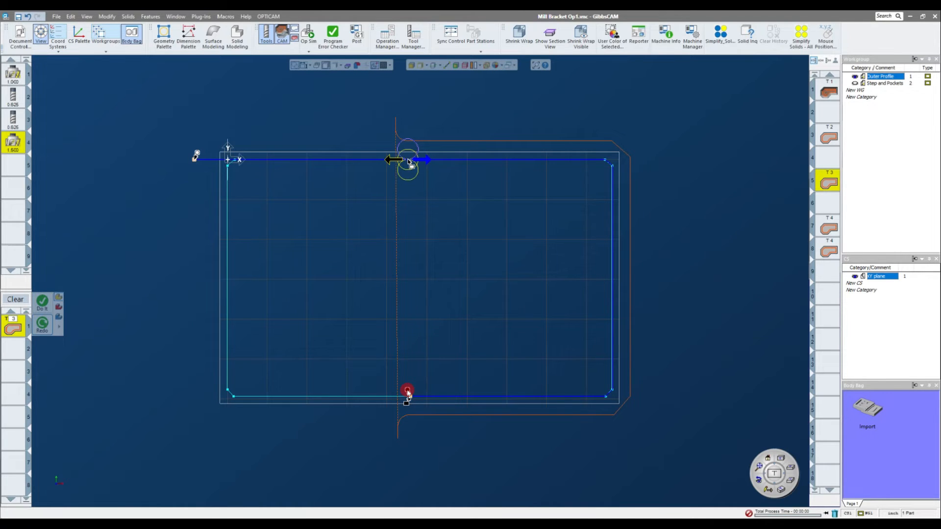
{"action": "left_click_drag", "start_coordinate": [409, 392], "coordinate": [184, 392]}
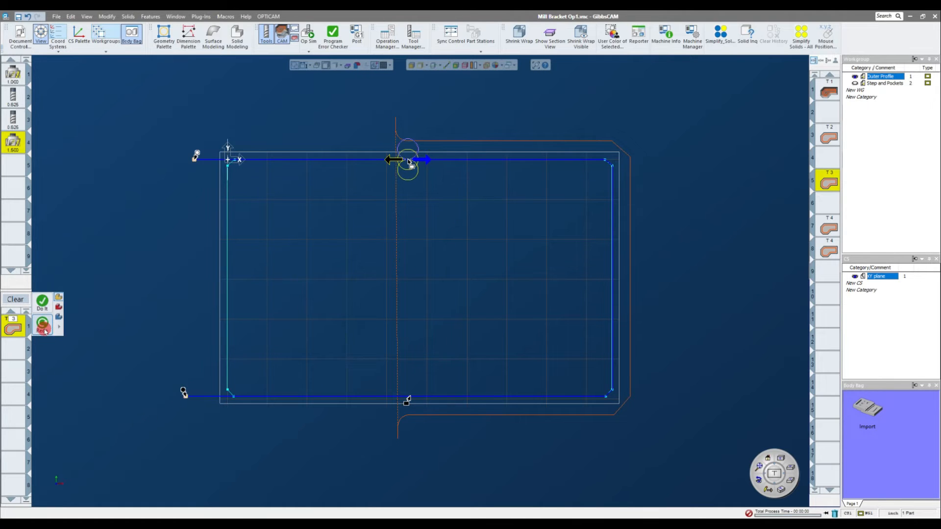
{"action": "middle_click_drag", "start_coordinate": [90, 376], "coordinate": [704, 325]}
{"action": "left_click", "coordinate": [766, 455]}
{"action": "middle_click_drag", "start_coordinate": [409, 270], "coordinate": [399, 287]}
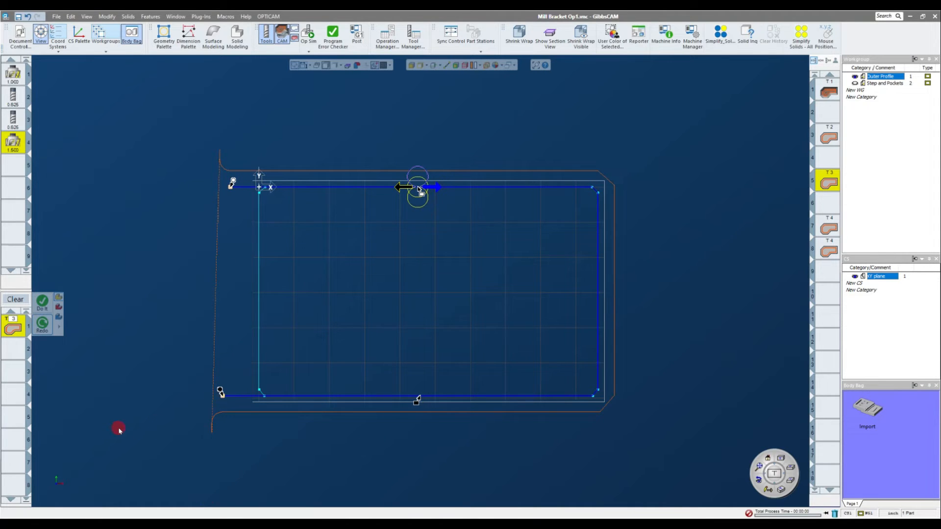
Step: Pull the start and end points in to the right part of the profile's top and bottom edges and regenerate the toolpath
{"action": "left_click_drag", "start_coordinate": [233, 180], "coordinate": [541, 182]}
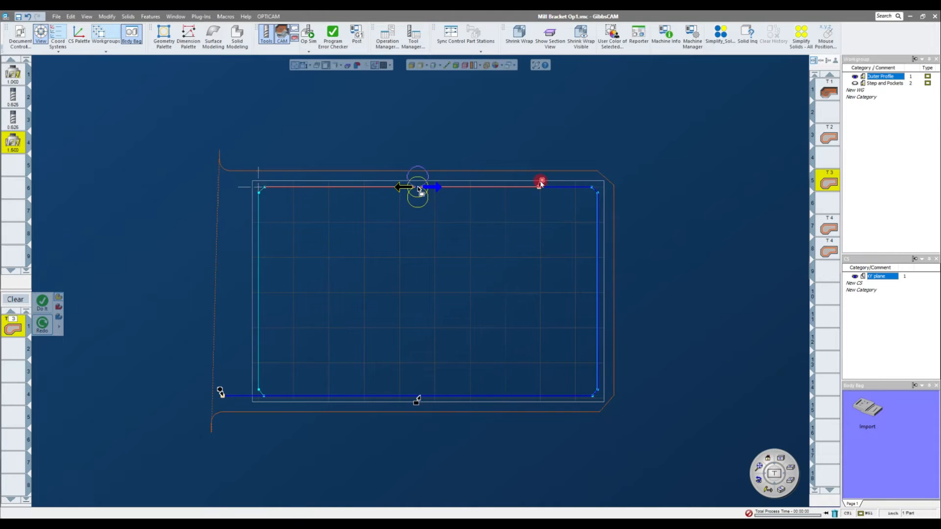
{"action": "left_click", "coordinate": [42, 323]}
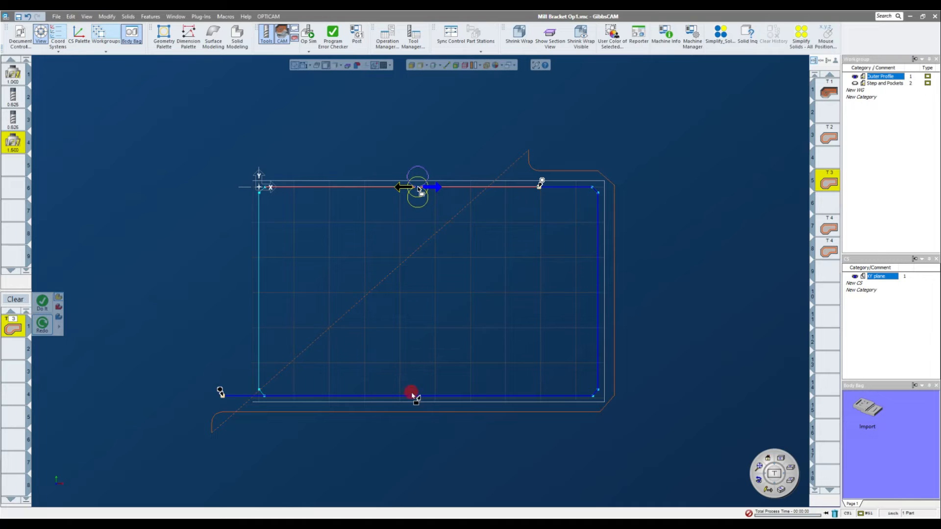
{"action": "left_click_drag", "start_coordinate": [220, 391], "coordinate": [530, 391]}
{"action": "left_click", "coordinate": [39, 328]}
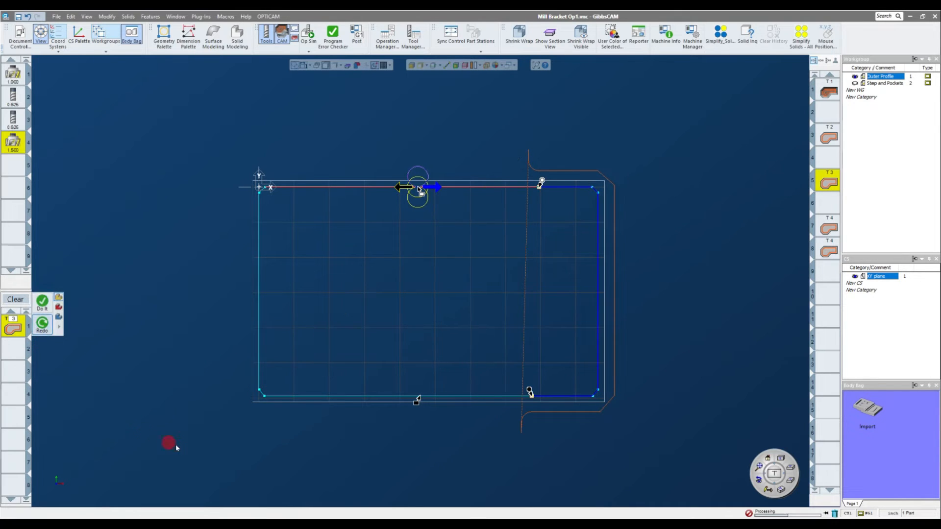
Step: Extend the end point past the left edge, reassign the start feature and point to the right edge, and regenerate the toolpath
{"action": "mouse_move", "coordinate": [530, 392]}
{"action": "left_mouse_down"}
{"action": "mouse_move", "coordinate": [366, 383]}
{"action": "mouse_move", "coordinate": [217, 393]}
{"action": "left_mouse_up"}
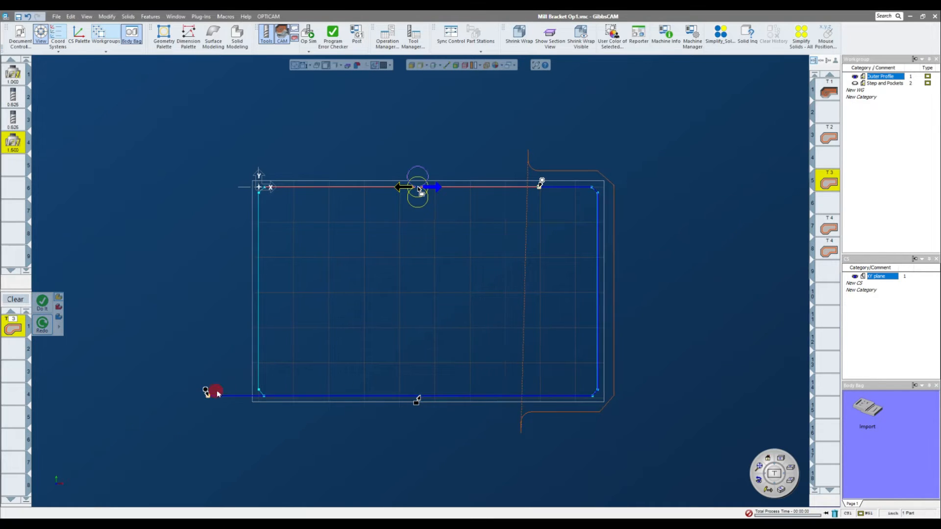
{"action": "mouse_move", "coordinate": [542, 181]}
{"action": "left_mouse_down"}
{"action": "mouse_move", "coordinate": [681, 342]}
{"action": "mouse_move", "coordinate": [588, 334]}
{"action": "mouse_move", "coordinate": [617, 336]}
{"action": "left_mouse_up"}
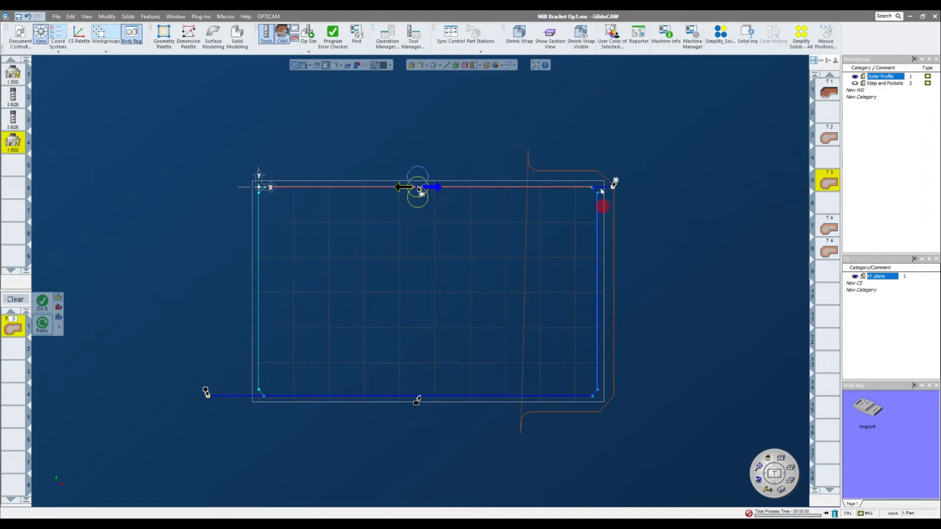
{"action": "left_click_drag", "start_coordinate": [614, 181], "coordinate": [613, 332]}
{"action": "left_click_drag", "start_coordinate": [614, 181], "coordinate": [359, 180]}
{"action": "left_click_drag", "start_coordinate": [422, 195], "coordinate": [599, 279]}
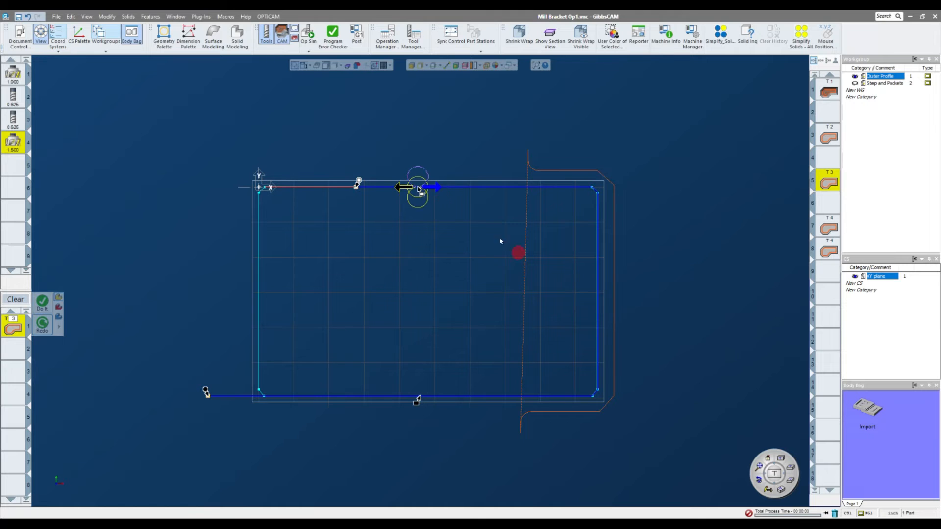
{"action": "left_click_drag", "start_coordinate": [424, 197], "coordinate": [607, 296]}
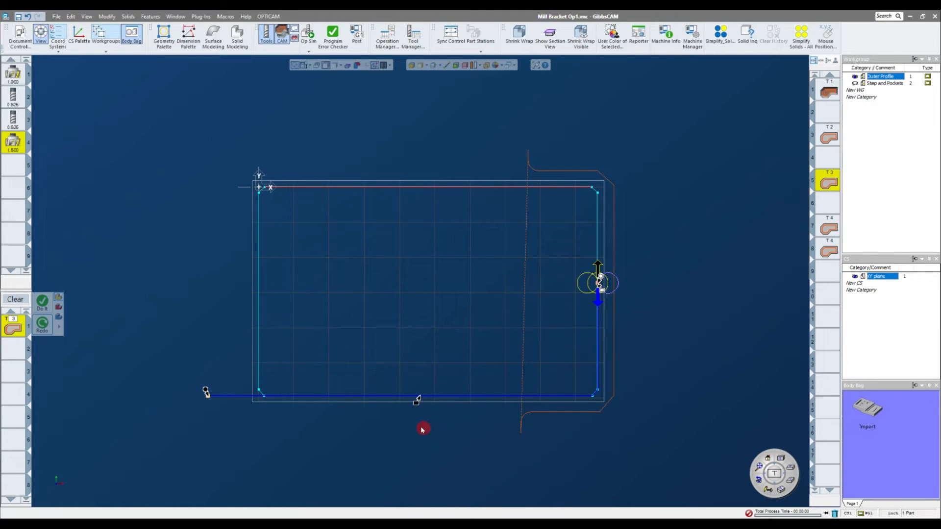
{"action": "left_click", "coordinate": [42, 302]}
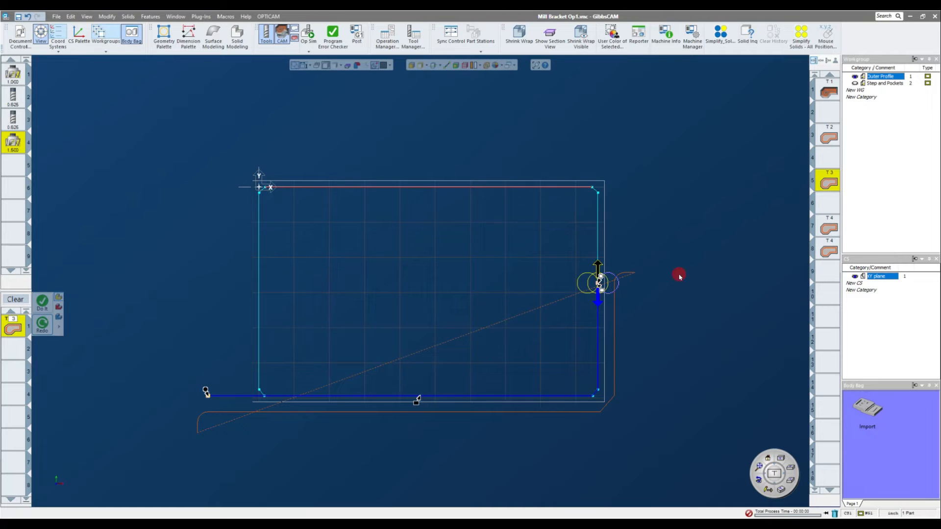
Step: Extend the start point beyond the profile's upper-right corner, adjust the end point past the left edge, update the toolpath, and deselect the profile
{"action": "mouse_move", "coordinate": [601, 276]}
{"action": "left_mouse_down"}
{"action": "mouse_move", "coordinate": [590, 147]}
{"action": "mouse_move", "coordinate": [600, 145]}
{"action": "left_mouse_up"}
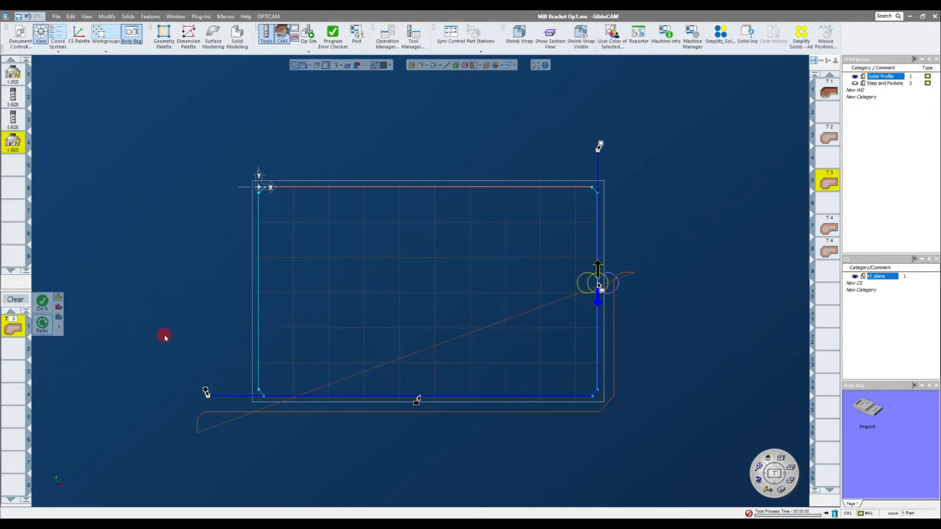
{"action": "left_click", "coordinate": [42, 301]}
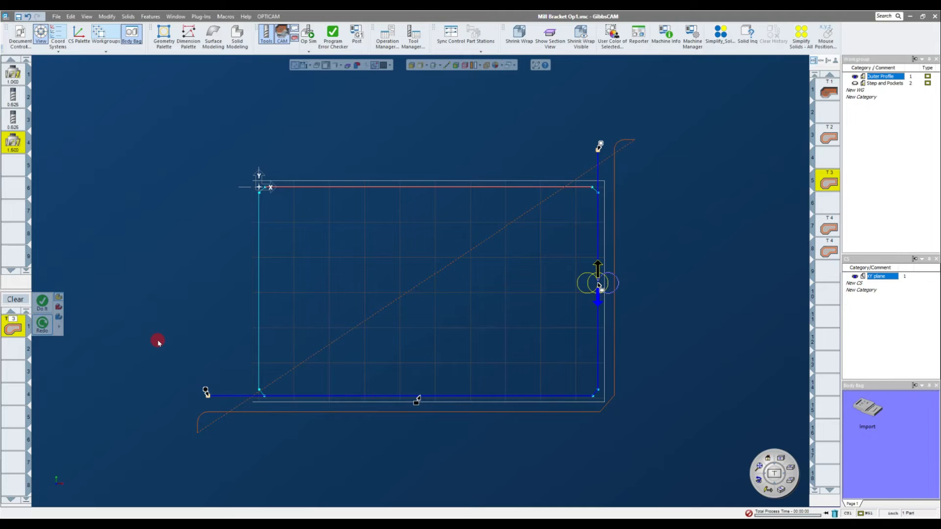
{"action": "left_click", "coordinate": [225, 390]}
{"action": "right_click", "coordinate": [227, 287]}
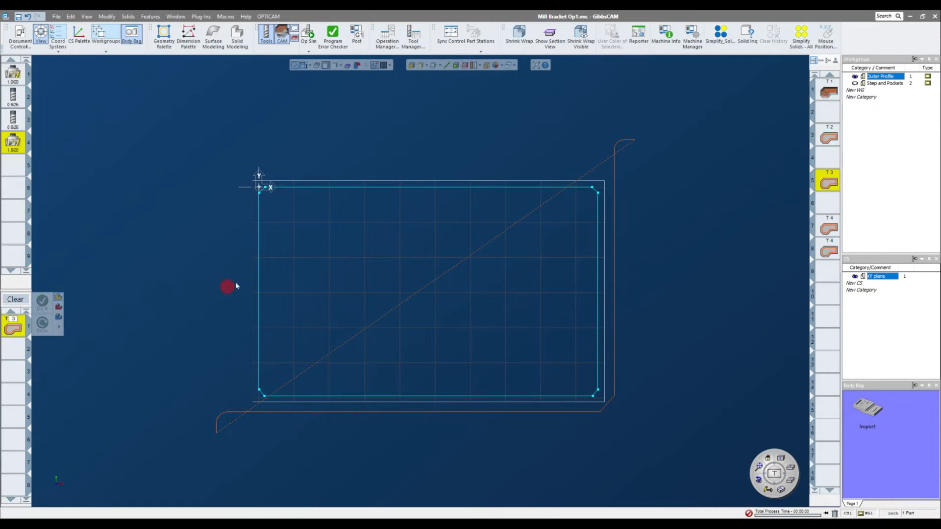
Step: Select the profile's left edge, center the machining markers with the tool outside cutting upward, and regenerate the full contour toolpath
{"action": "left_click", "coordinate": [257, 278]}
{"action": "right_click", "coordinate": [207, 347]}
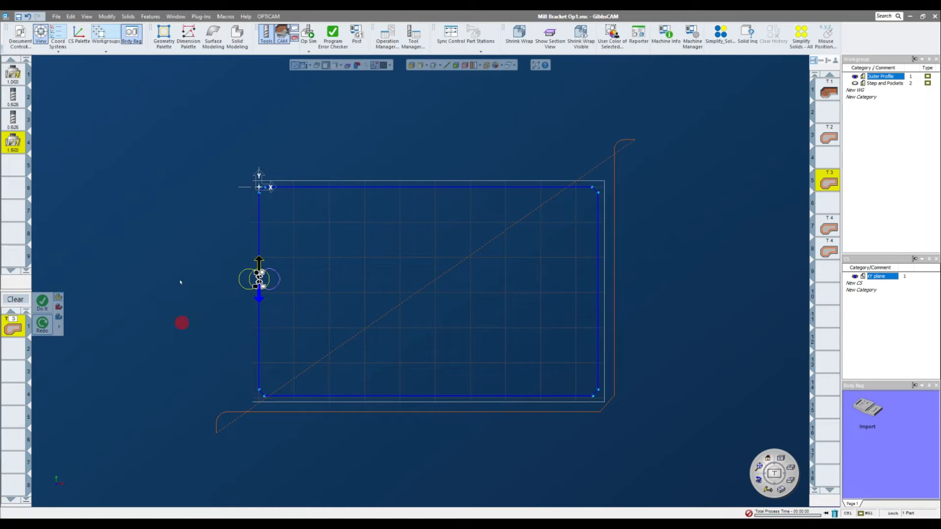
{"action": "left_click", "coordinate": [183, 145], "text": "ctrl"}
{"action": "left_click", "coordinate": [261, 274]}
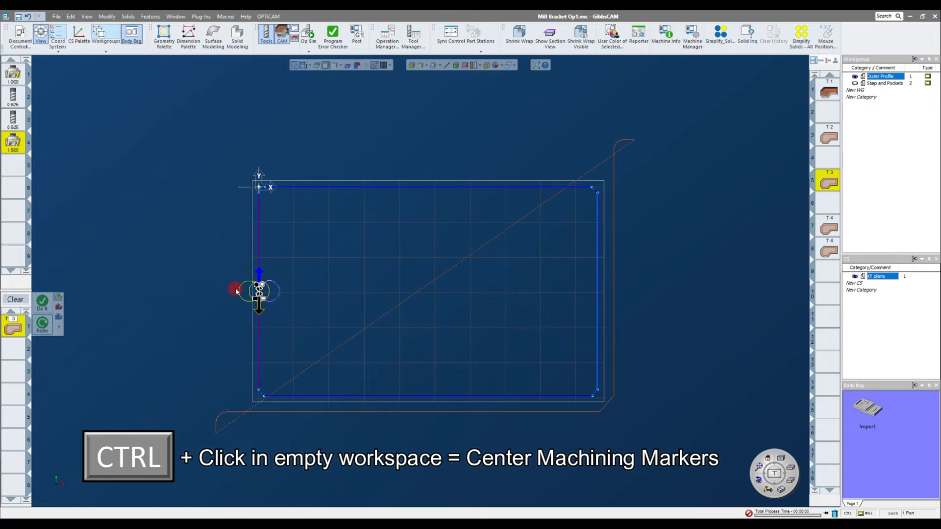
{"action": "left_click", "coordinate": [241, 288]}
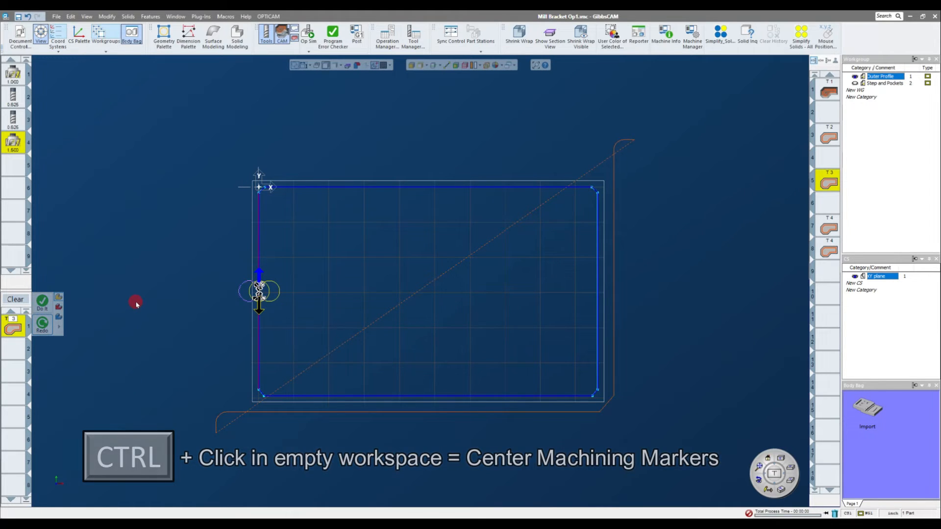
{"action": "left_click", "coordinate": [42, 326]}
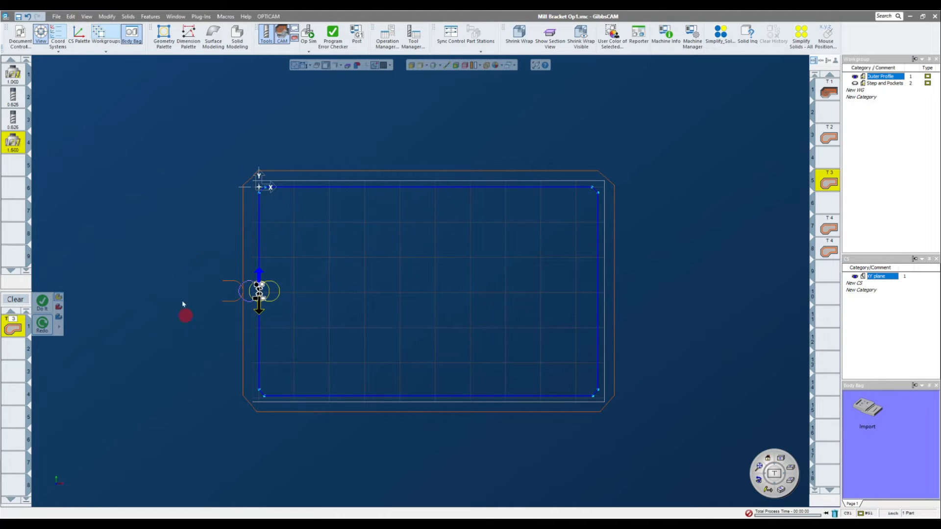
{"action": "left_click", "coordinate": [163, 331]}
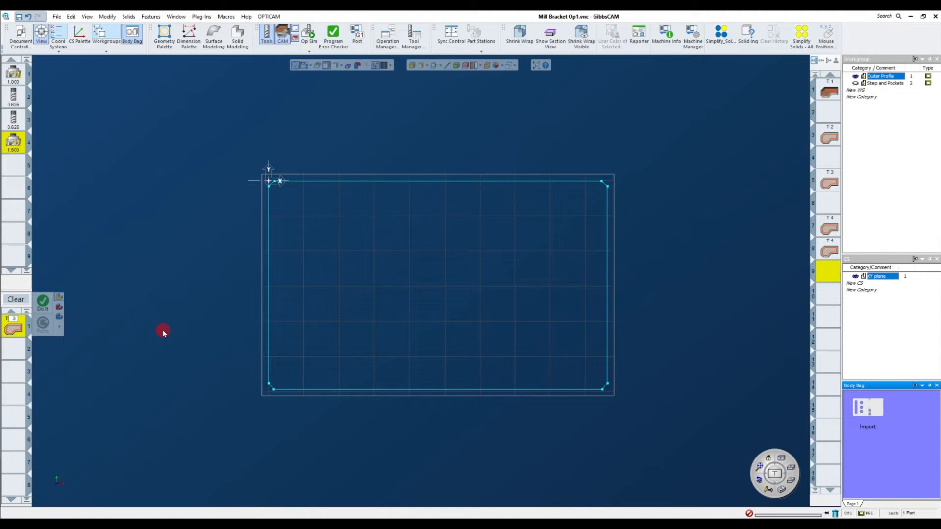
Step: Restore the bracket's solid body from the Body Bag, deselect it, and orbit to view it in 3D
{"action": "double_click", "coordinate": [877, 410]}
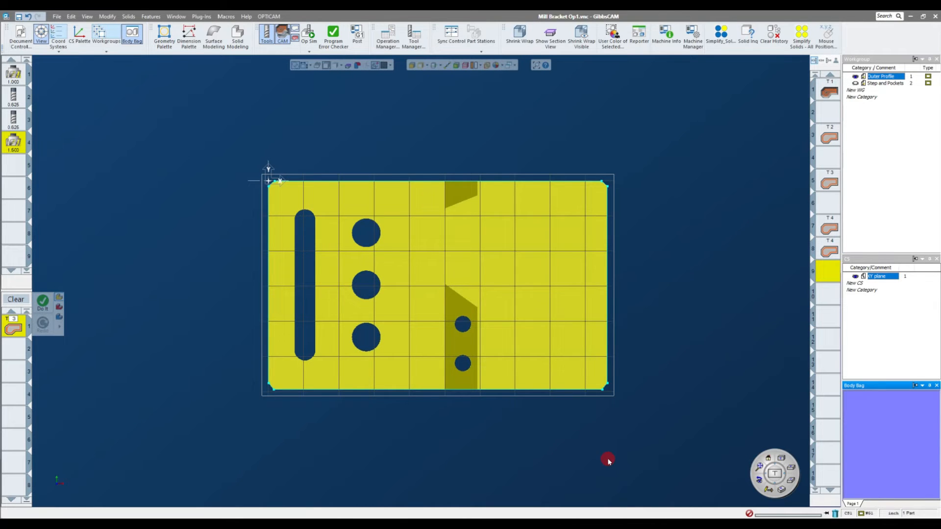
{"action": "middle_click_drag", "start_coordinate": [651, 212], "coordinate": [586, 294]}
{"action": "left_click", "coordinate": [685, 167]}
{"action": "middle_click_drag", "start_coordinate": [534, 316], "coordinate": [856, 108]}
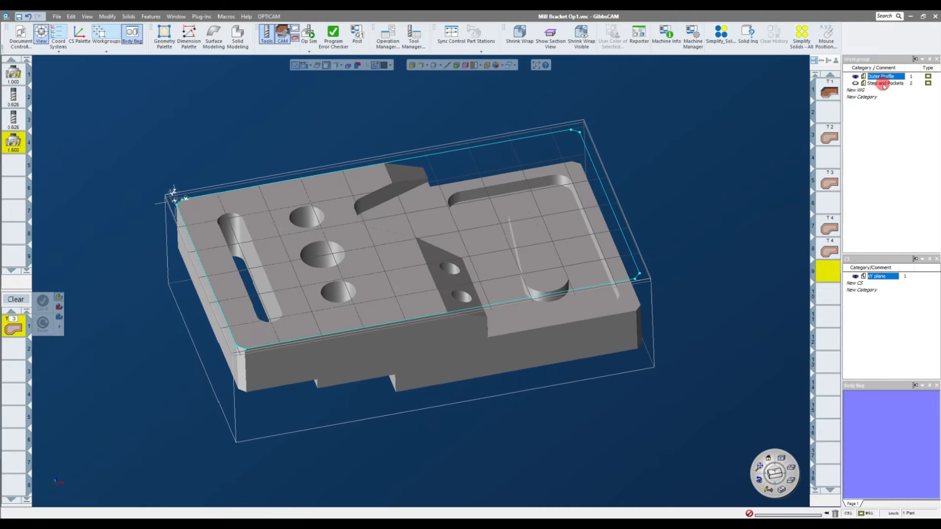
Step: Make the Step and Pockets workgroup current and turn the bracket to expose the large pocket
{"action": "left_click", "coordinate": [870, 83]}
{"action": "middle_click_drag", "start_coordinate": [807, 210], "coordinate": [855, 106]}
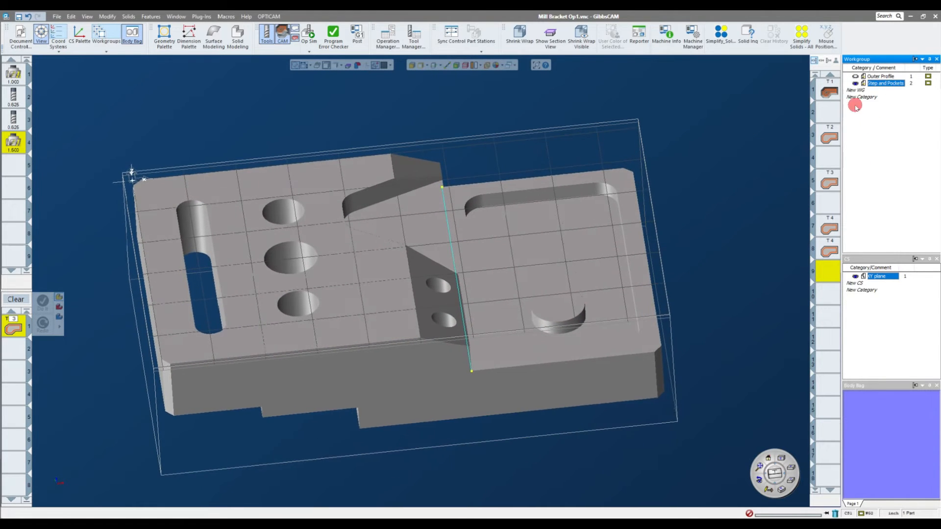
{"action": "middle_click_drag", "start_coordinate": [559, 224], "coordinate": [482, 195]}
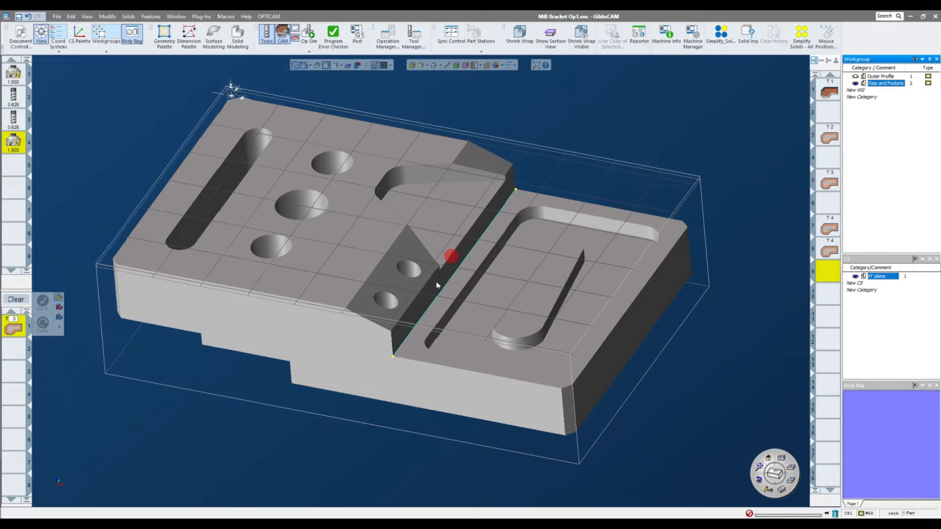
{"action": "middle_click_drag", "start_coordinate": [541, 175], "coordinate": [509, 196]}
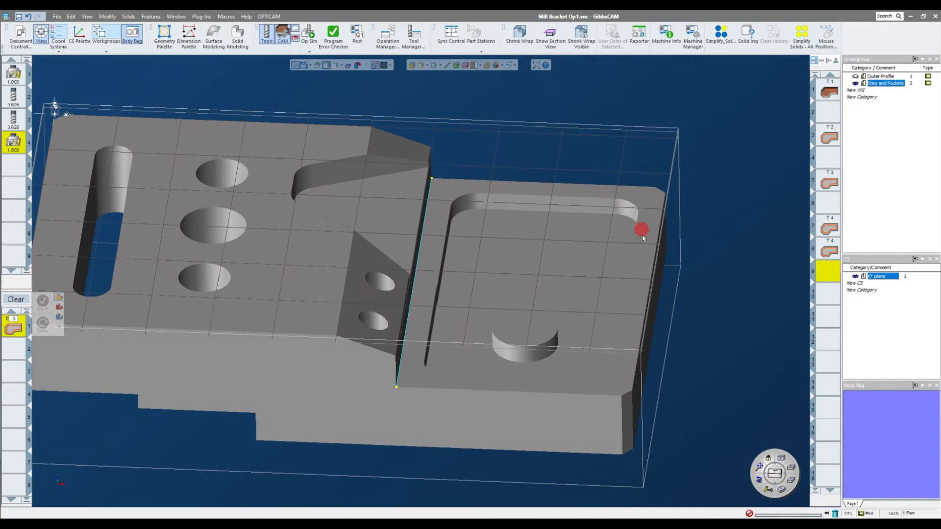
{"action": "middle_click_drag", "start_coordinate": [557, 415], "coordinate": [583, 174]}
{"action": "left_click", "coordinate": [525, 304]}
{"action": "left_click", "coordinate": [603, 168]}
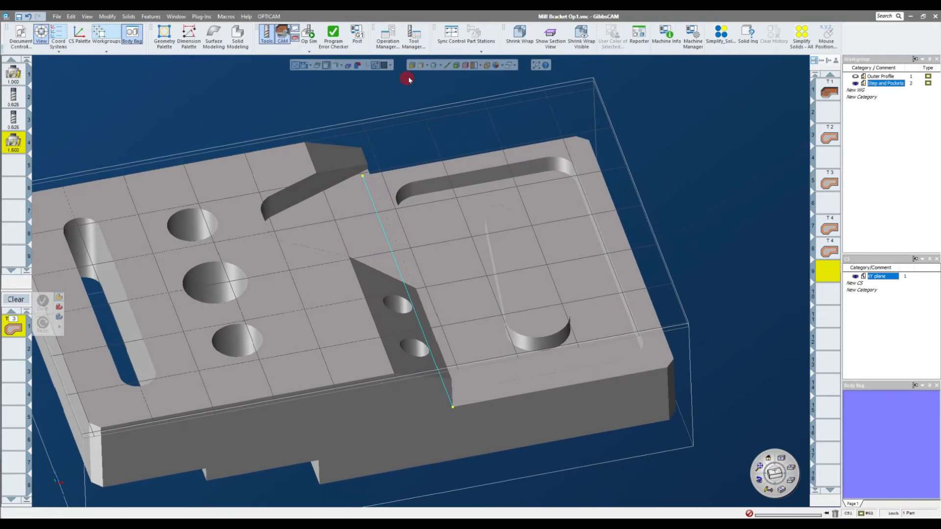
Step: Select the large pocket's floor face, extract its edges as geometry, and deselect the face
{"action": "left_click", "coordinate": [411, 65]}
{"action": "left_click", "coordinate": [412, 66]}
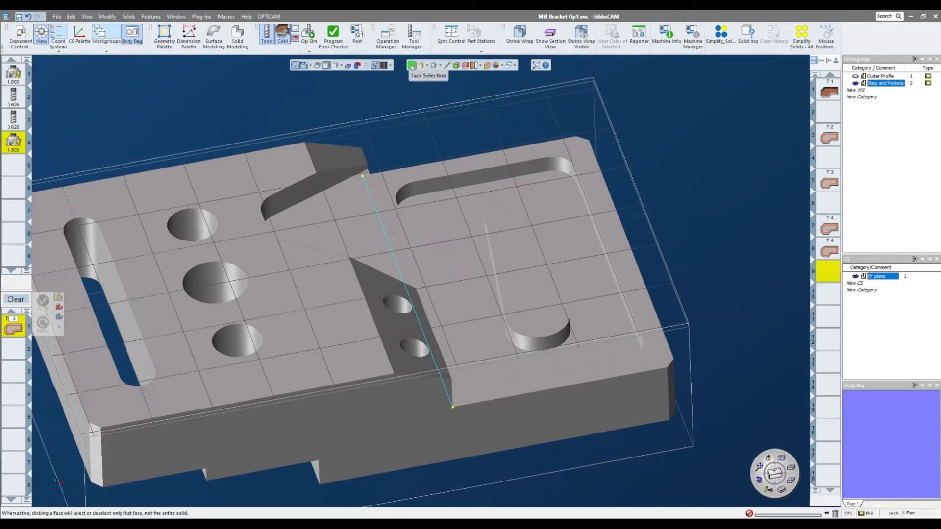
{"action": "left_click", "coordinate": [452, 231]}
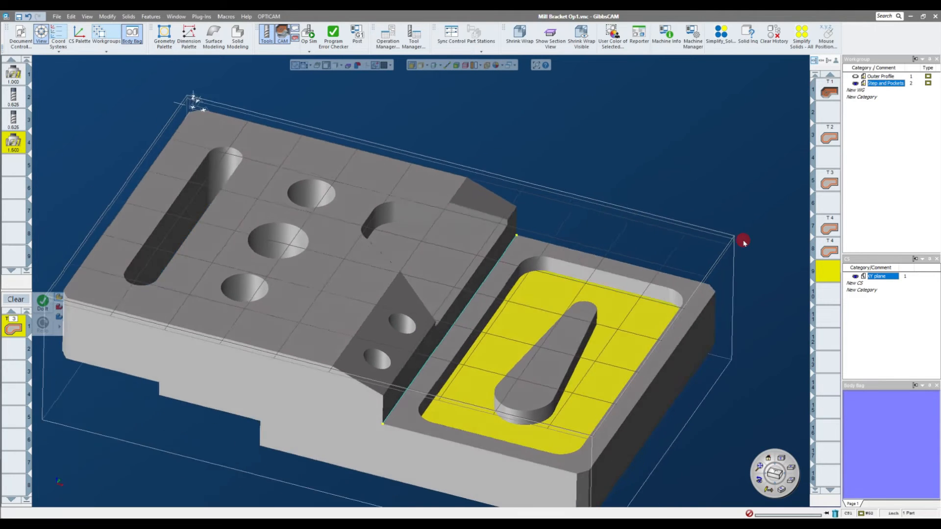
{"action": "right_click", "coordinate": [514, 206]}
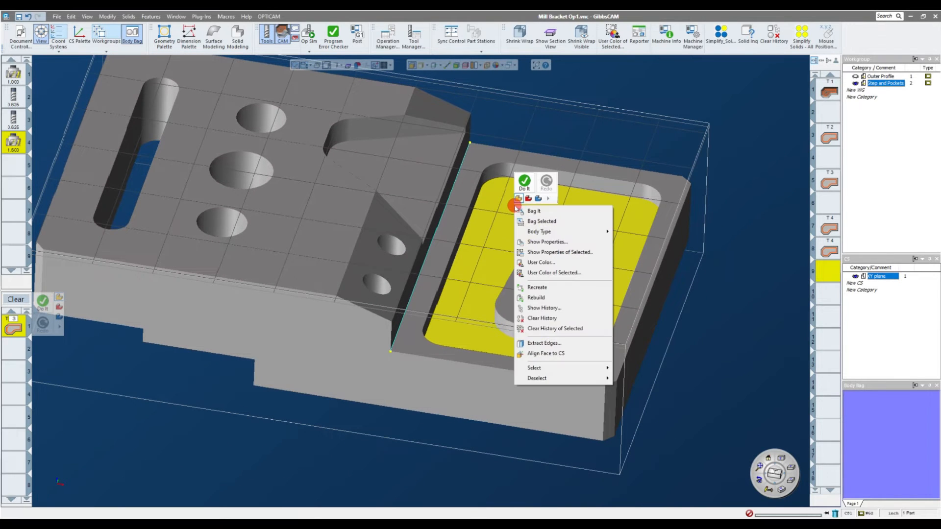
{"action": "left_click", "coordinate": [554, 343]}
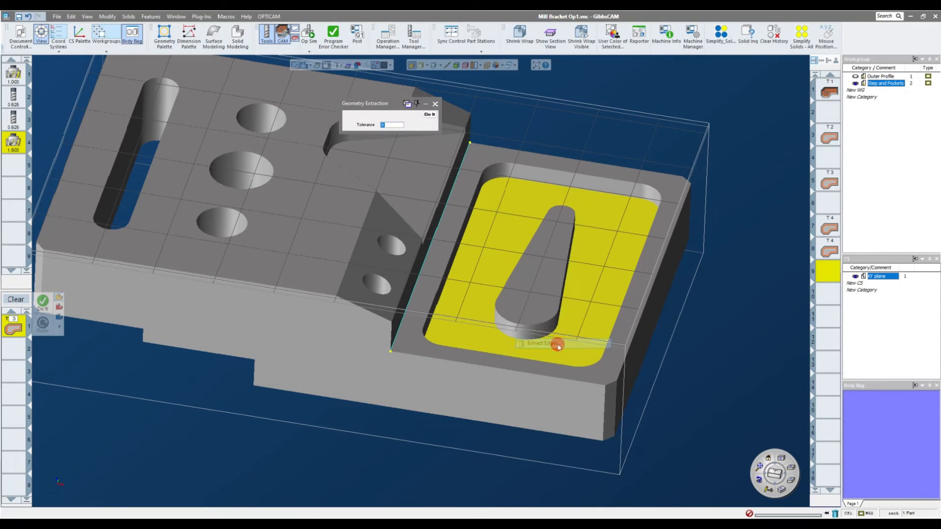
{"action": "left_click", "coordinate": [429, 114]}
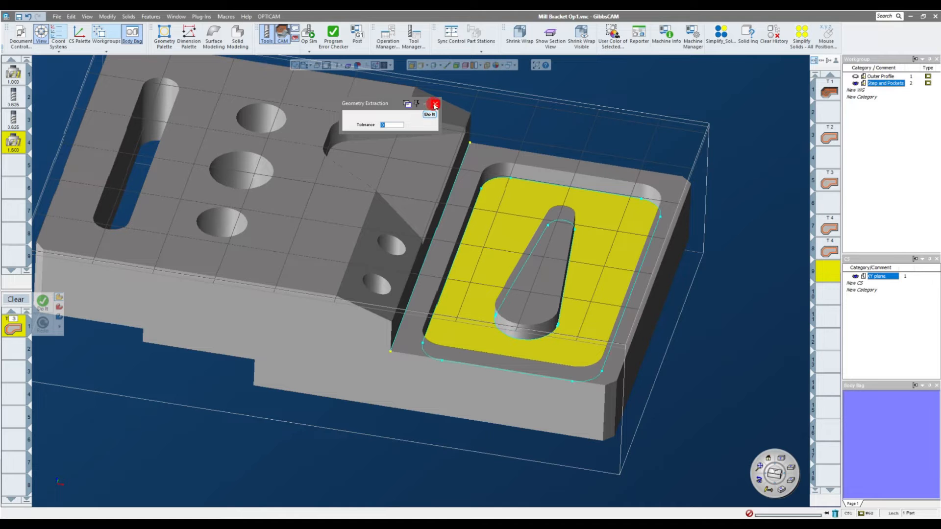
{"action": "left_click", "coordinate": [435, 104]}
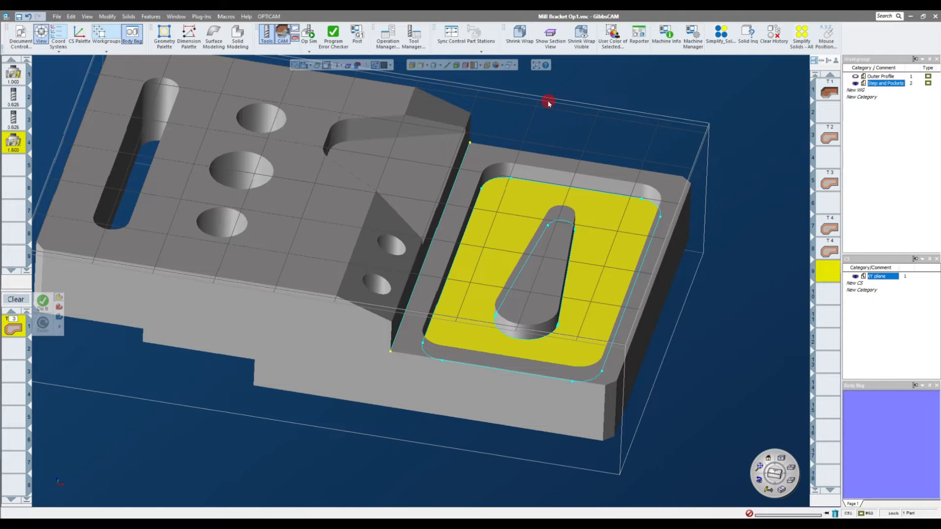
{"action": "middle_click_drag", "start_coordinate": [420, 71], "coordinate": [598, 95]}
{"action": "left_click", "coordinate": [612, 102]}
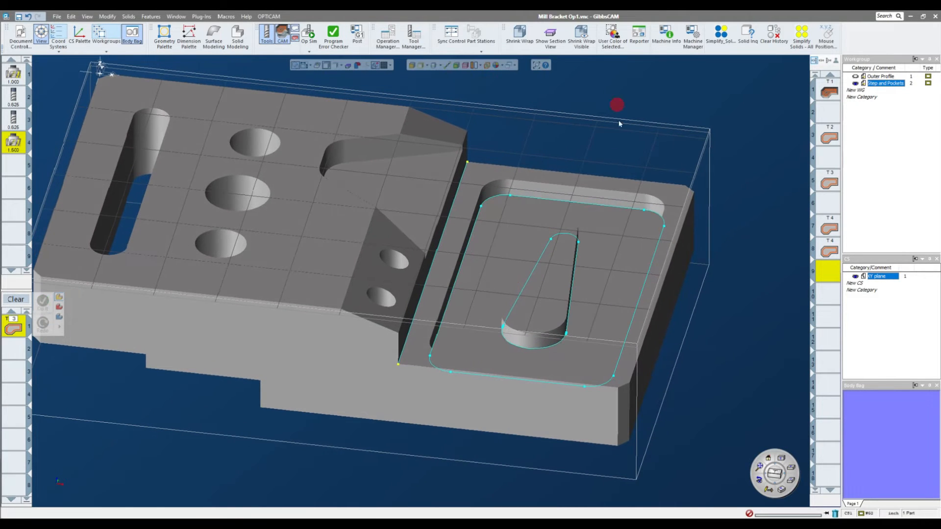
Step: Examine the extracted pocket boundary and island contour against the solid from several angles
{"action": "middle_click_drag", "start_coordinate": [619, 143], "coordinate": [645, 227]}
{"action": "left_click", "coordinate": [645, 227]}
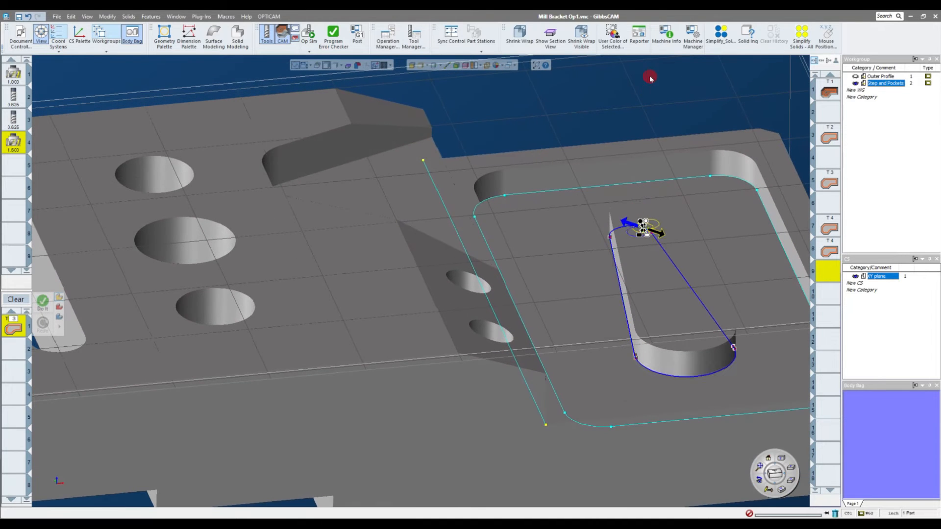
{"action": "middle_click_drag", "start_coordinate": [649, 77], "coordinate": [652, 99]}
{"action": "scroll", "coordinate": [653, 101], "scroll_direction": "down", "scroll_amount": 1}
{"action": "left_click", "coordinate": [653, 101]}
{"action": "scroll", "coordinate": [678, 273], "scroll_direction": "down", "scroll_amount": 4}
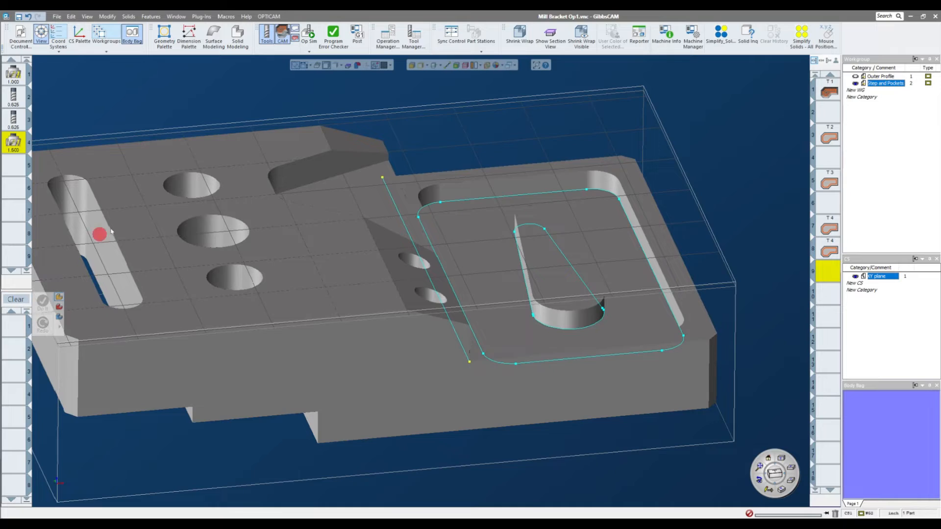
{"action": "middle_click_drag", "start_coordinate": [492, 130], "coordinate": [617, 297]}
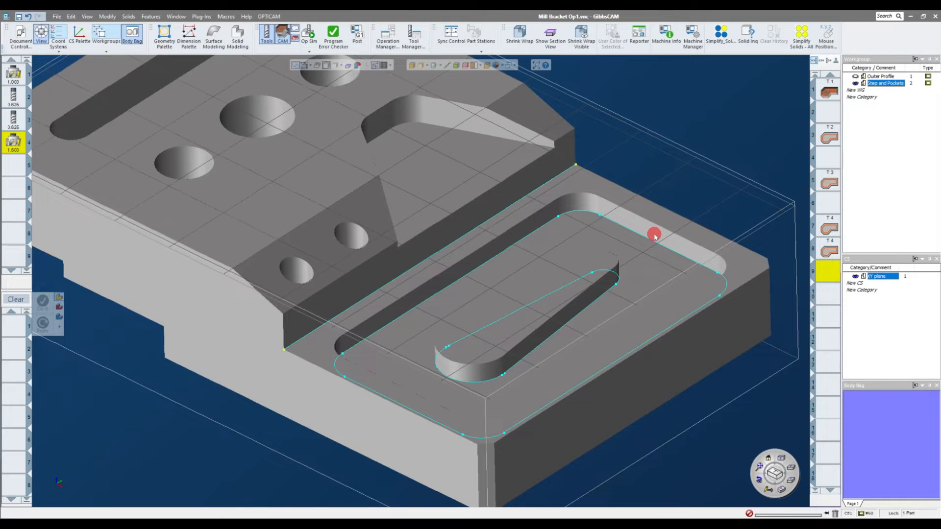
{"action": "middle_click_drag", "start_coordinate": [705, 171], "coordinate": [619, 155]}
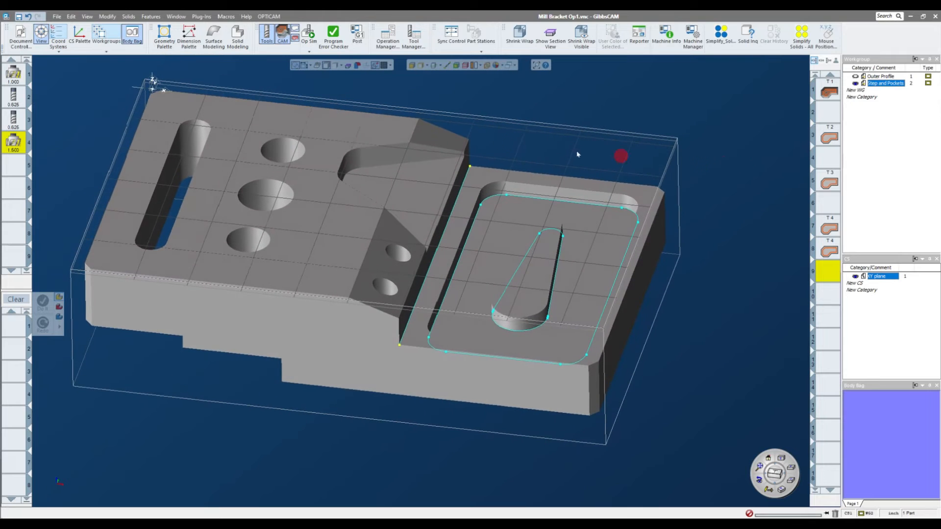
Step: Add a radius dimension to the pocket boundary's rounded corner nearest the step and back edge
{"action": "left_click", "coordinate": [165, 35]}
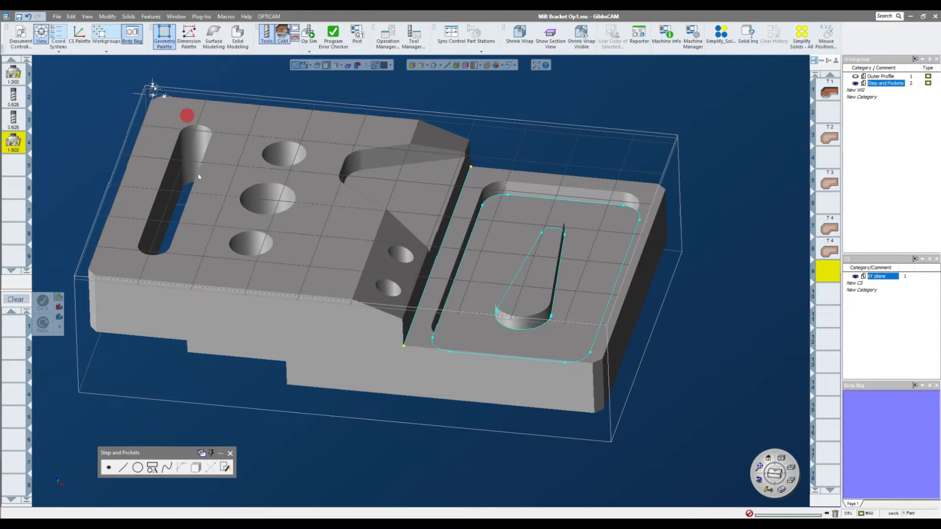
{"action": "left_click", "coordinate": [231, 455]}
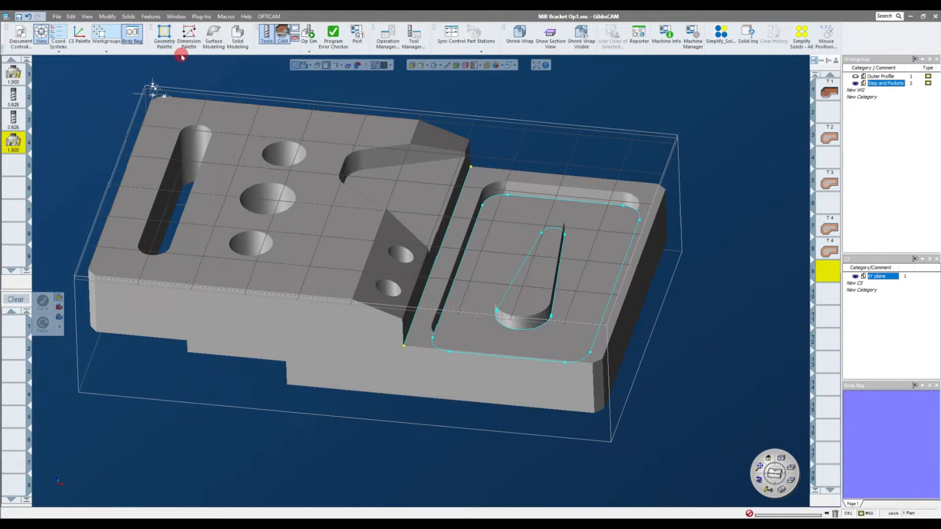
{"action": "left_click", "coordinate": [188, 38]}
{"action": "left_click_drag", "start_coordinate": [353, 456], "coordinate": [390, 98]}
{"action": "middle_click_drag", "start_coordinate": [365, 120], "coordinate": [381, 118]}
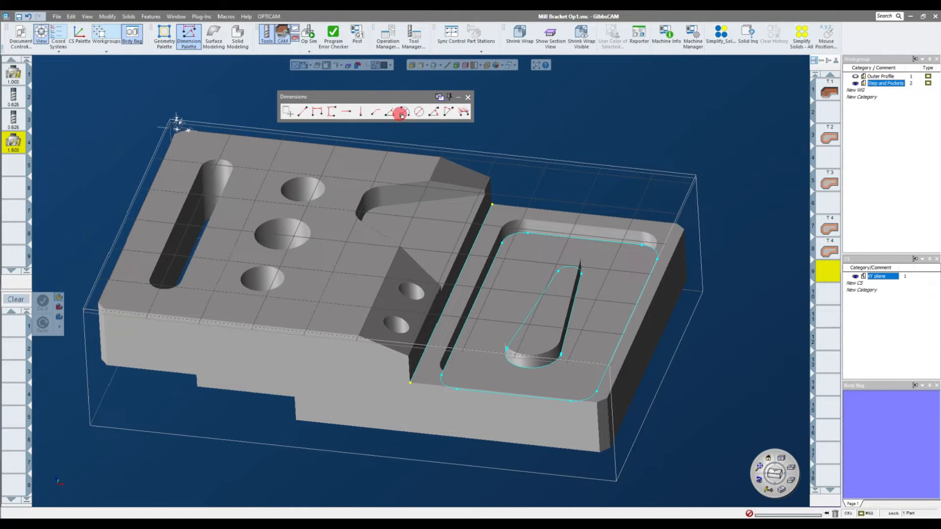
{"action": "left_click", "coordinate": [516, 238]}
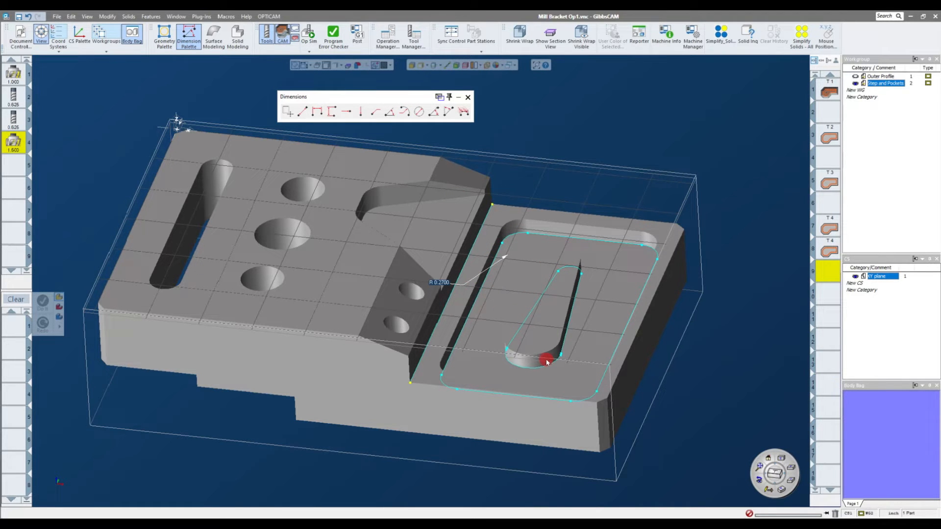
{"action": "left_click", "coordinate": [472, 283]}
{"action": "left_click", "coordinate": [485, 187]}
{"action": "scroll", "coordinate": [541, 201], "scroll_direction": "up", "scroll_amount": 2}
{"action": "scroll", "coordinate": [540, 201], "scroll_direction": "down", "scroll_amount": 2}
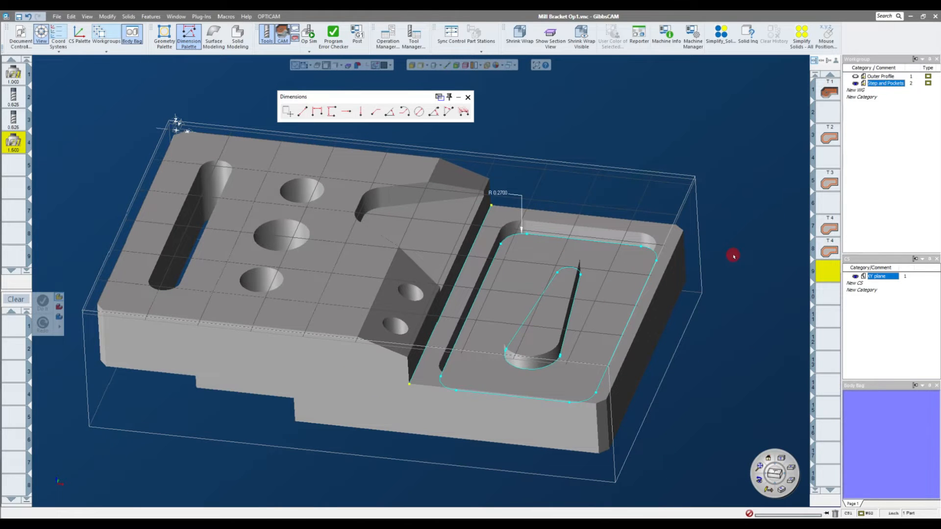
Step: Move the corner radius dimension text farther above the part, clear of the stock outline
{"action": "middle_click_drag", "start_coordinate": [748, 288], "coordinate": [712, 259]}
{"action": "scroll", "coordinate": [714, 259], "scroll_direction": "down", "scroll_amount": 2}
{"action": "middle_click_drag", "start_coordinate": [601, 174], "coordinate": [582, 198]}
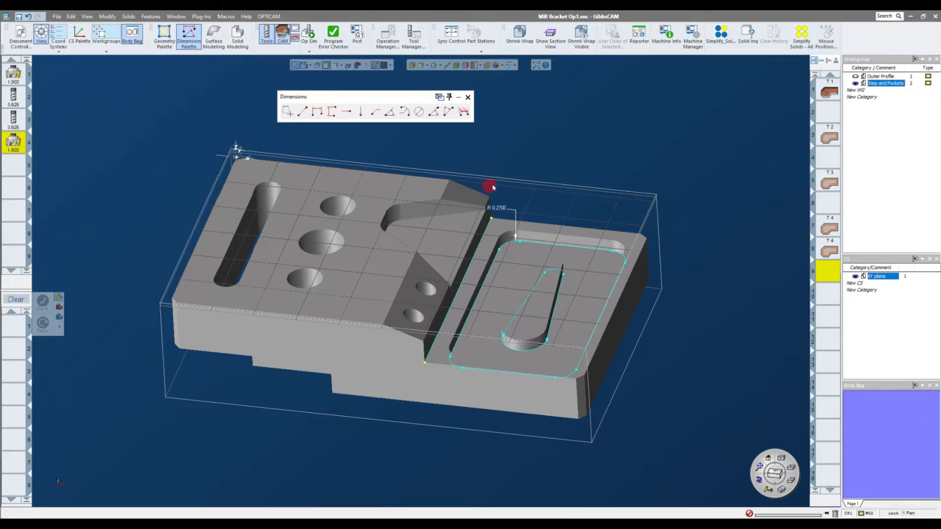
{"action": "left_click_drag", "start_coordinate": [499, 209], "coordinate": [472, 160]}
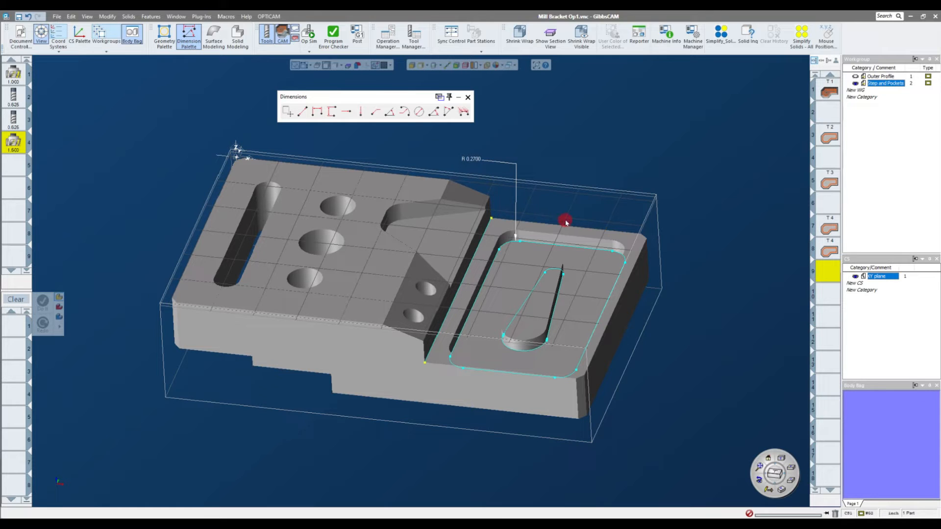
Step: Set the annotation and dimension font size to 18, keeping the Arial font
{"action": "left_click_drag", "start_coordinate": [377, 99], "coordinate": [343, 102]}
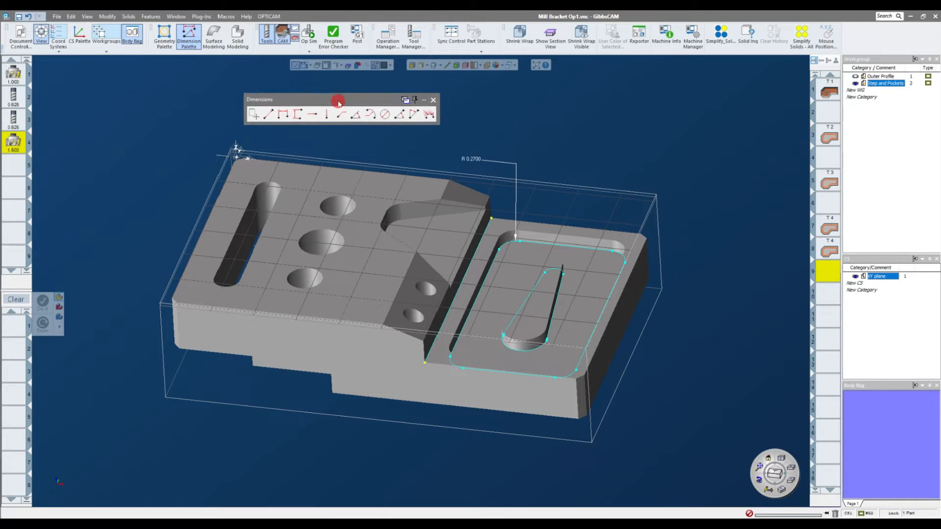
{"action": "right_click", "coordinate": [338, 103]}
{"action": "left_click", "coordinate": [359, 106]}
{"action": "double_click", "coordinate": [390, 269]}
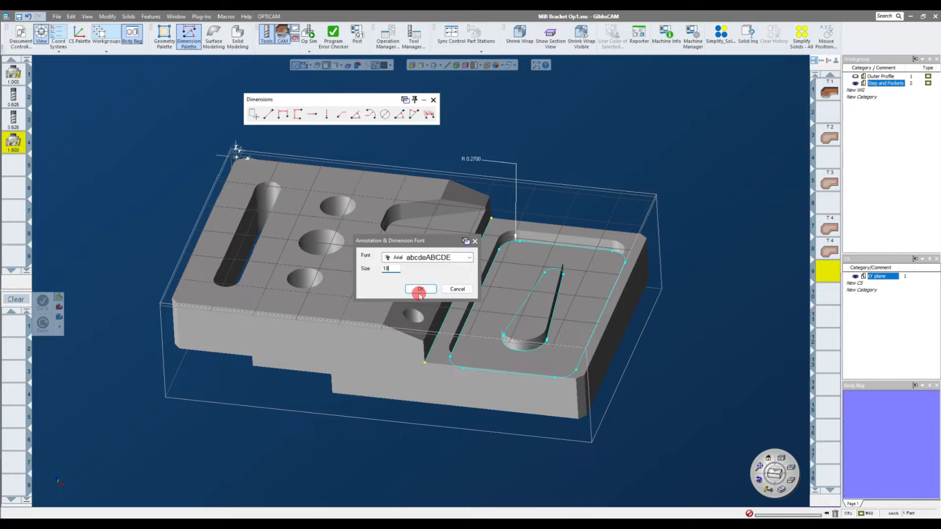
{"action": "left_click", "coordinate": [419, 289]}
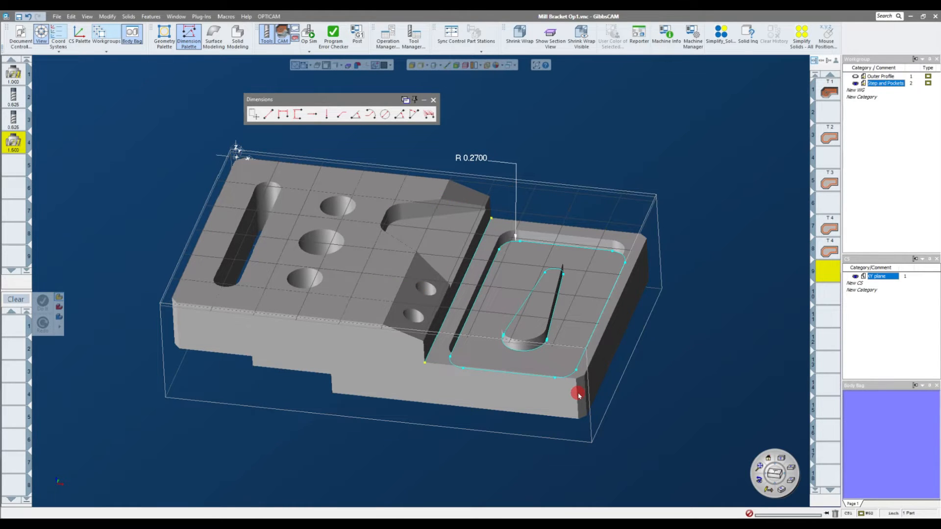
Step: Add a horizontal dimension across the pocket's width between its corner points and place it behind the pocket
{"action": "left_click", "coordinate": [282, 113]}
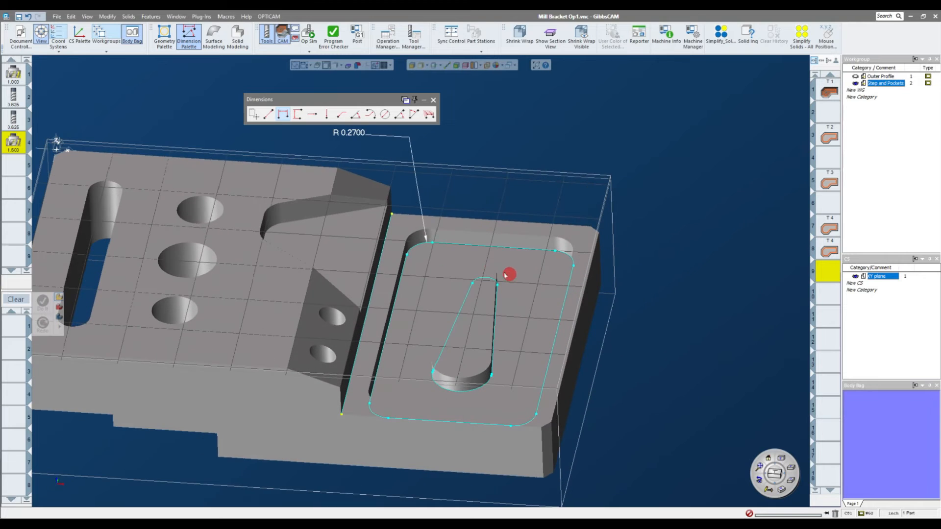
{"action": "left_click", "coordinate": [574, 266]}
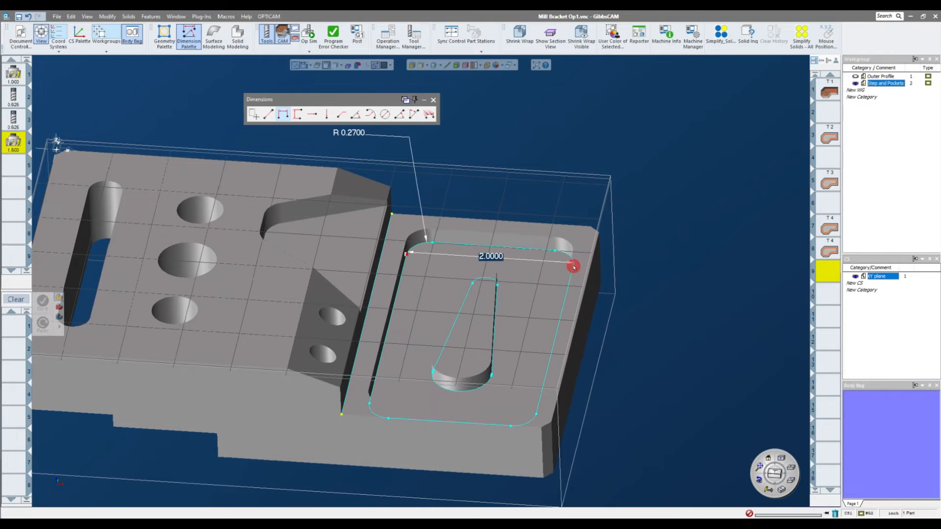
{"action": "left_click", "coordinate": [490, 259]}
{"action": "left_click_drag", "start_coordinate": [490, 258], "coordinate": [498, 173]}
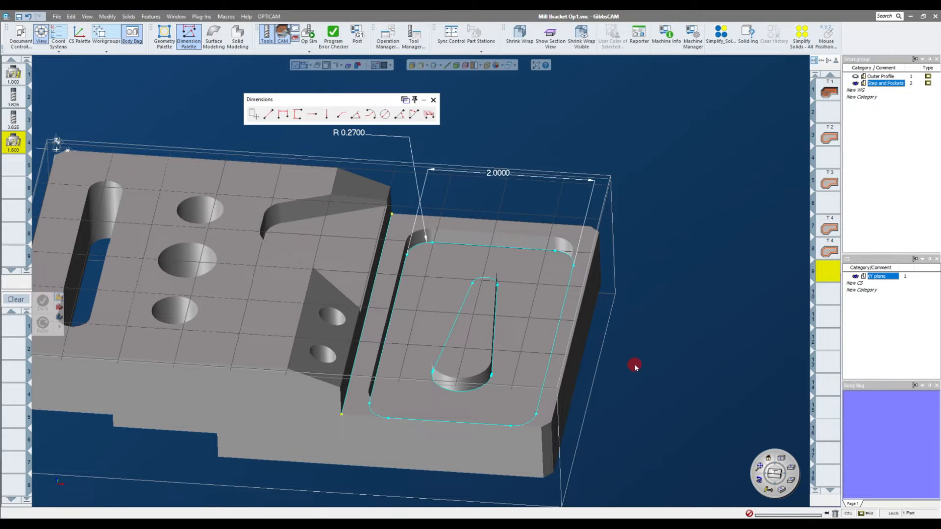
Step: Add a horizontal dimension between the two end points of the island's large rounded end
{"action": "left_click", "coordinate": [433, 373]}
{"action": "left_click", "coordinate": [492, 377], "text": "shift"}
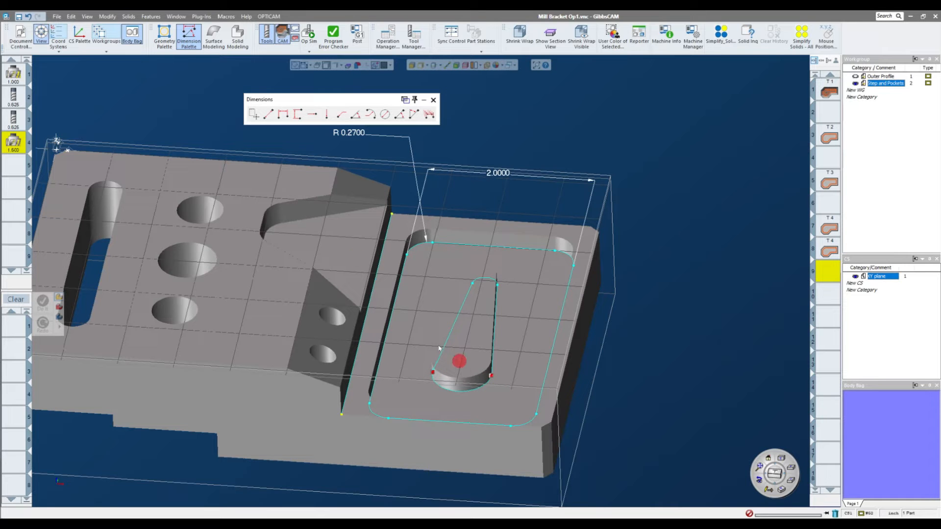
{"action": "left_click", "coordinate": [285, 120]}
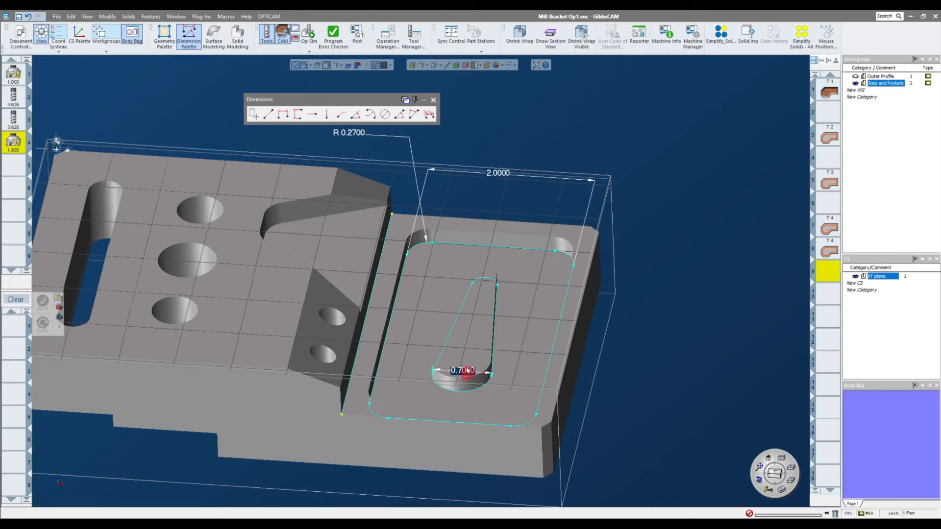
{"action": "scroll", "coordinate": [468, 367], "scroll_direction": "up", "scroll_amount": 5}
{"action": "scroll", "coordinate": [468, 367], "scroll_direction": "down", "scroll_amount": 5}
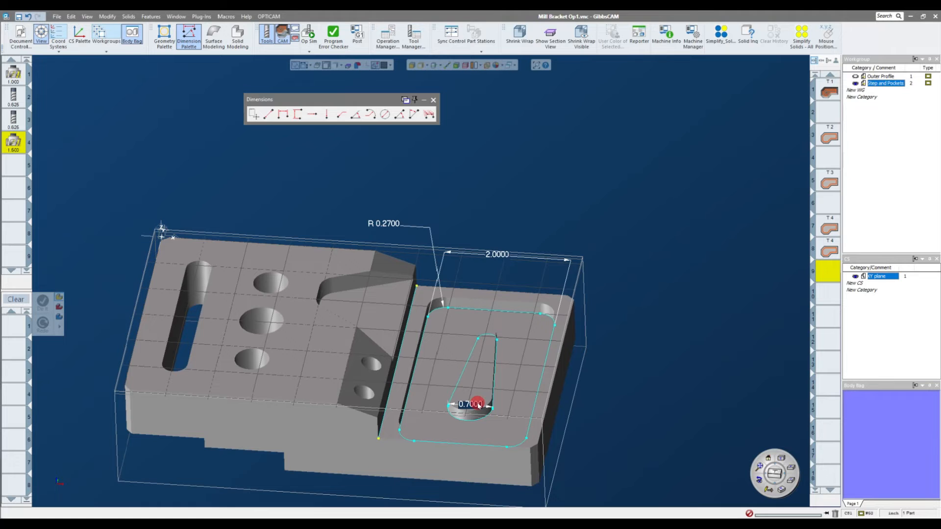
Step: Delete the horizontal dimension of the island's large end
{"action": "left_click", "coordinate": [551, 173]}
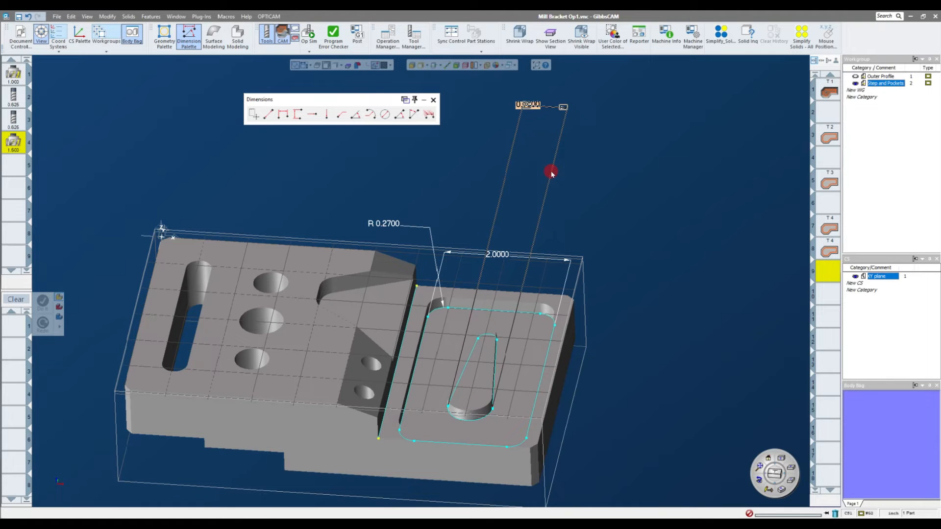
{"action": "key", "text": "Delete"}
{"action": "key", "text": "ctrl+z"}
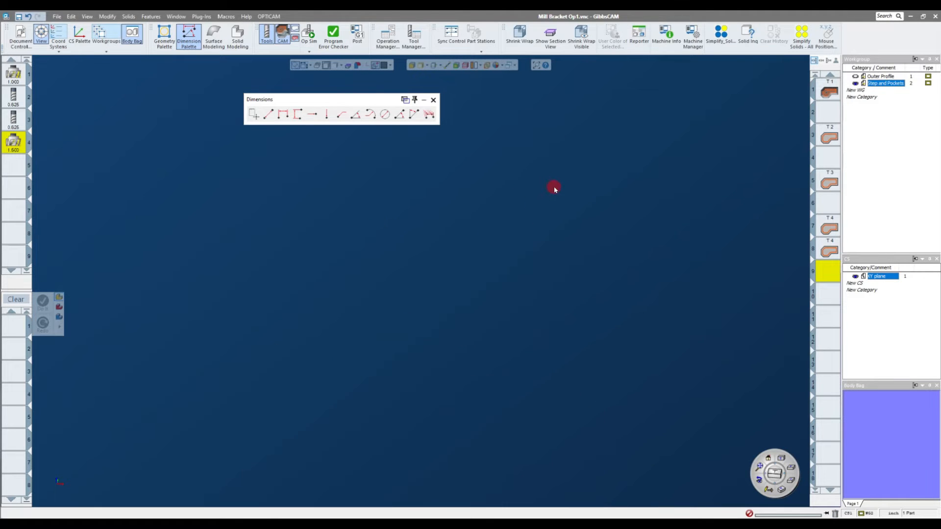
Step: Delete the pocket's horizontal width dimension and its corner radius dimension, and close the dimensioning tools
{"action": "scroll", "coordinate": [559, 289], "scroll_direction": "up", "scroll_amount": 10}
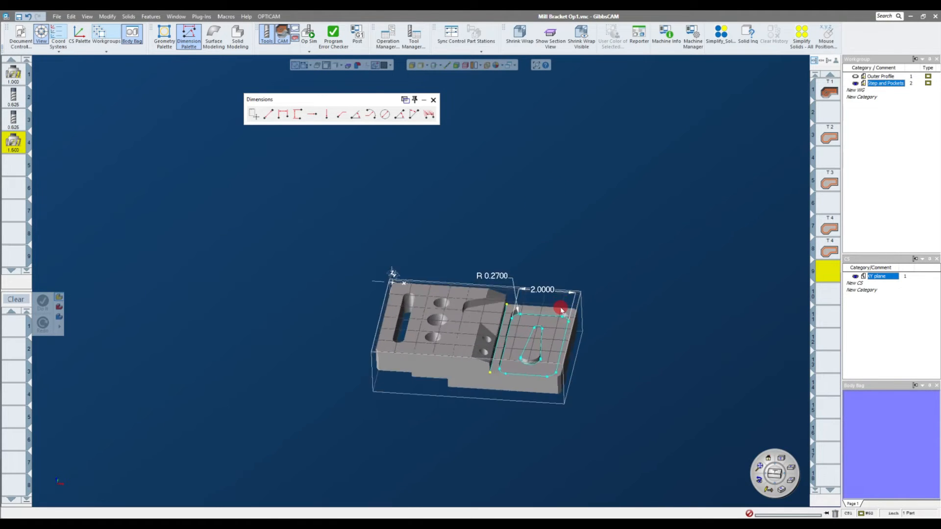
{"action": "left_click", "coordinate": [550, 254]}
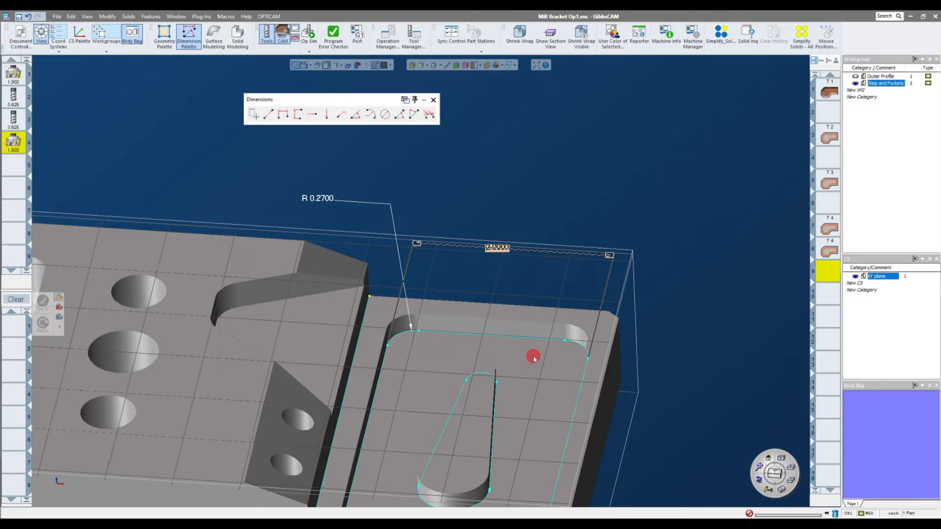
{"action": "key", "text": "Delete"}
{"action": "left_click", "coordinate": [360, 201]}
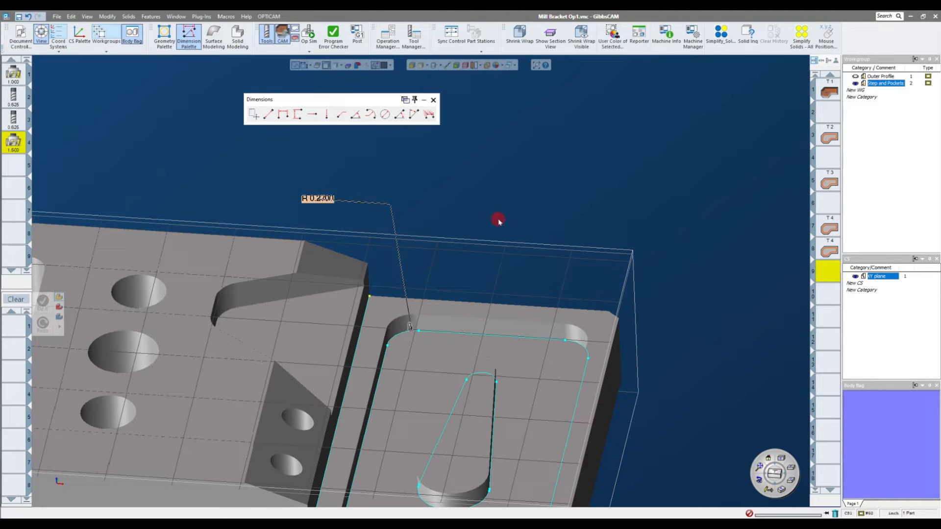
{"action": "key", "text": "Delete"}
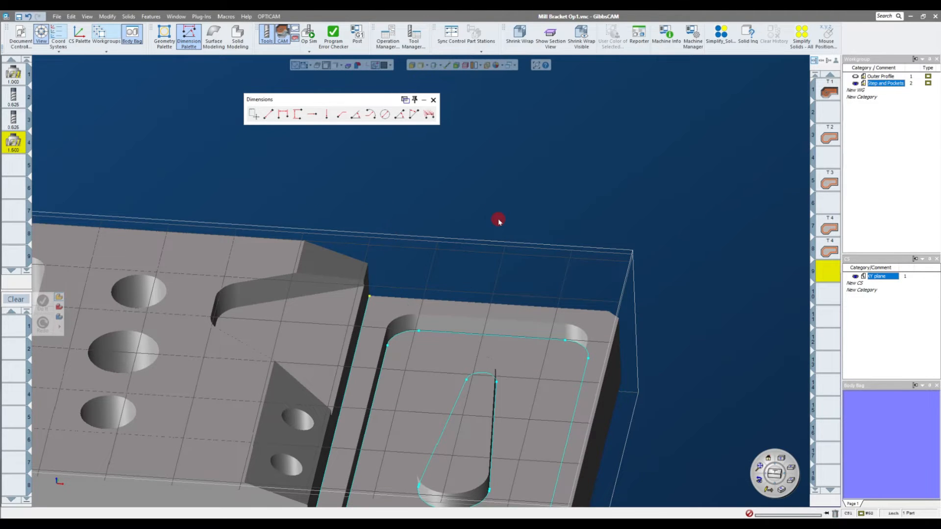
{"action": "scroll", "coordinate": [498, 219], "scroll_direction": "down", "scroll_amount": 3}
{"action": "left_click", "coordinate": [433, 99]}
Step: Query the cylindrical face at the large pocket's back corner with Solid Inquiry
{"action": "scroll", "coordinate": [481, 215], "scroll_direction": "up", "scroll_amount": 5}
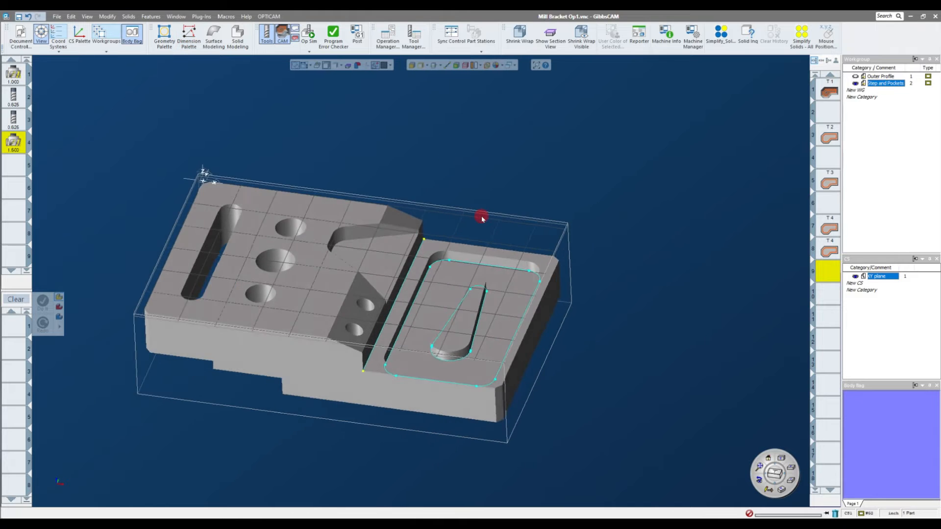
{"action": "middle_click_drag", "start_coordinate": [514, 202], "coordinate": [507, 202]}
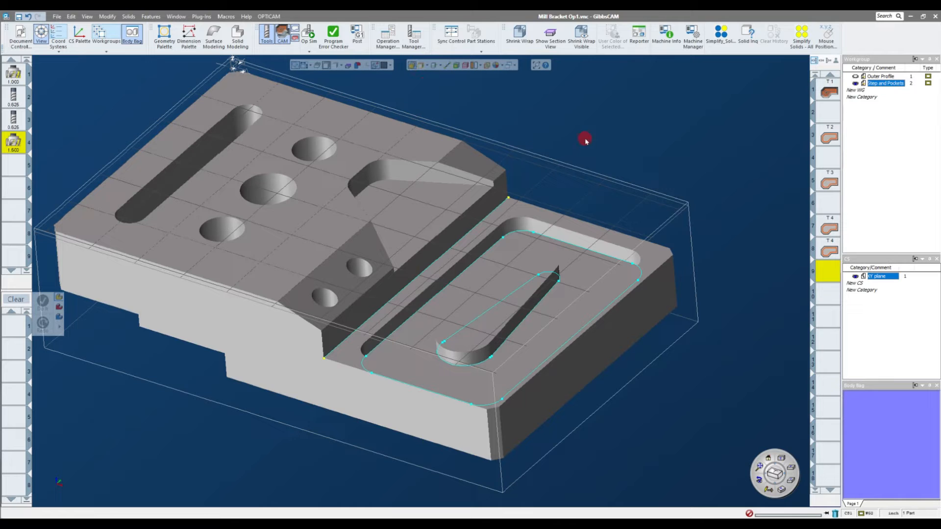
{"action": "left_click", "coordinate": [514, 227]}
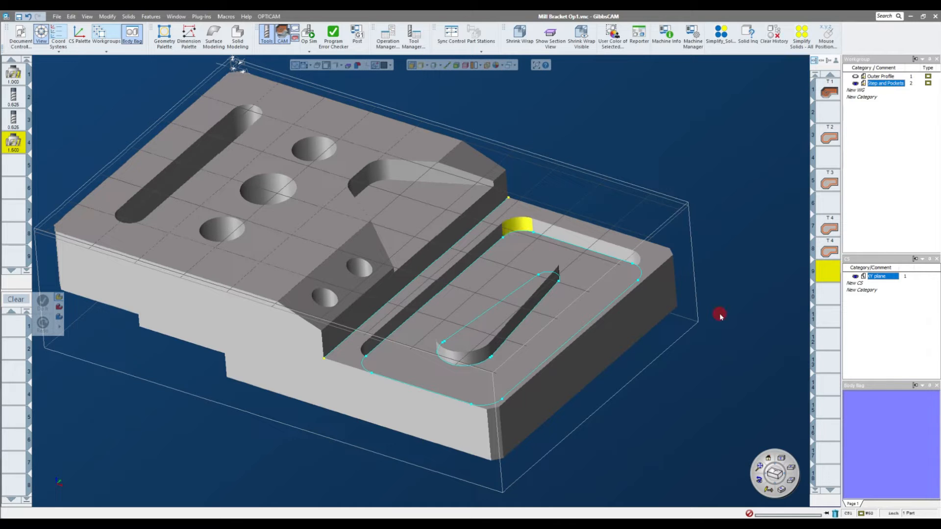
{"action": "left_click", "coordinate": [202, 16]}
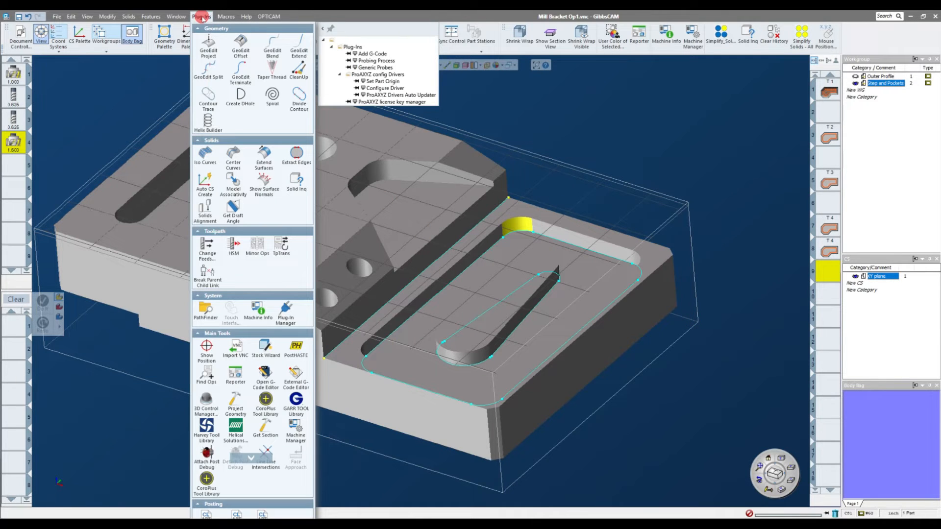
{"action": "left_click", "coordinate": [297, 186]}
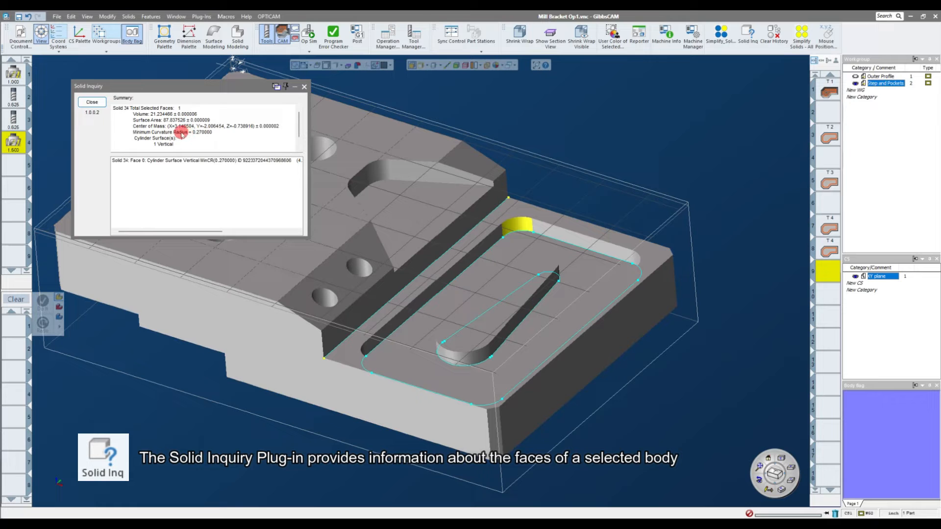
Step: Query the island's large rounded end, the angled notch's corner face and the rear through hole with Solid Inquiry
{"action": "middle_click_drag", "start_coordinate": [493, 319], "coordinate": [507, 375]}
{"action": "left_click", "coordinate": [513, 363]}
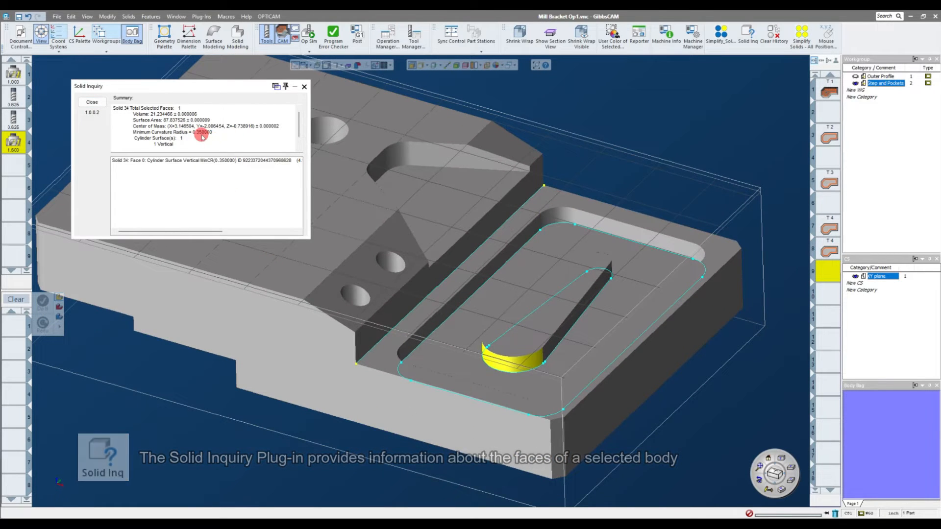
{"action": "middle_click_drag", "start_coordinate": [489, 264], "coordinate": [473, 294]}
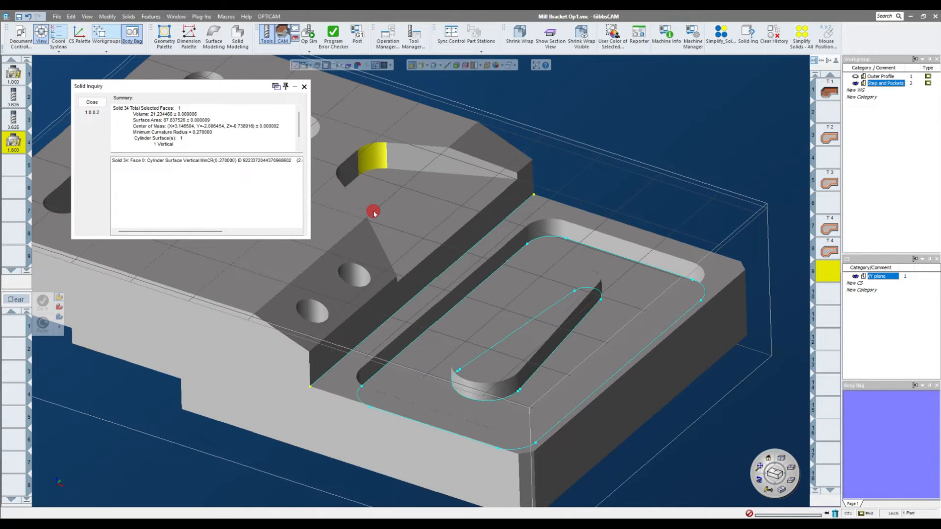
{"action": "scroll", "coordinate": [378, 210], "scroll_direction": "down", "scroll_amount": 2}
{"action": "middle_click_drag", "start_coordinate": [378, 210], "coordinate": [425, 219]}
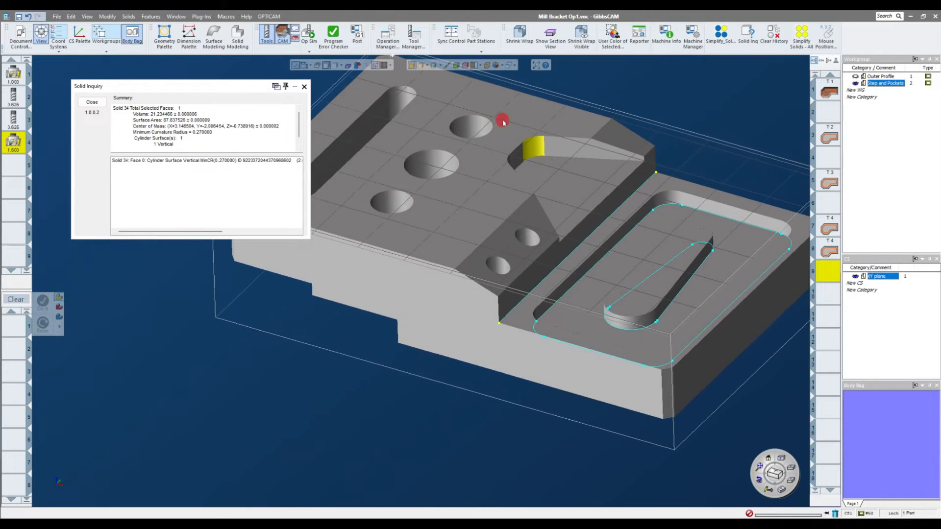
{"action": "left_click", "coordinate": [457, 126]}
{"action": "scroll", "coordinate": [460, 210], "scroll_direction": "up", "scroll_amount": 3}
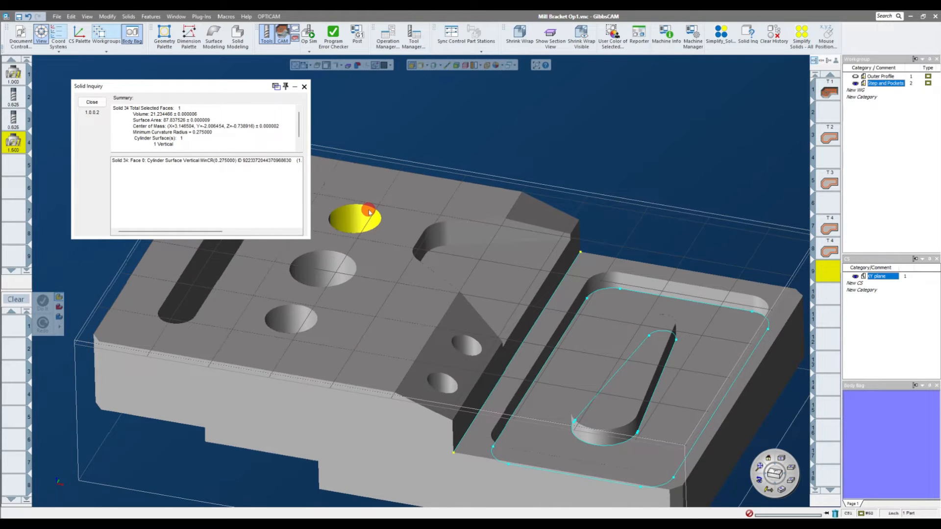
{"action": "scroll", "coordinate": [369, 211], "scroll_direction": "down", "scroll_amount": 2}
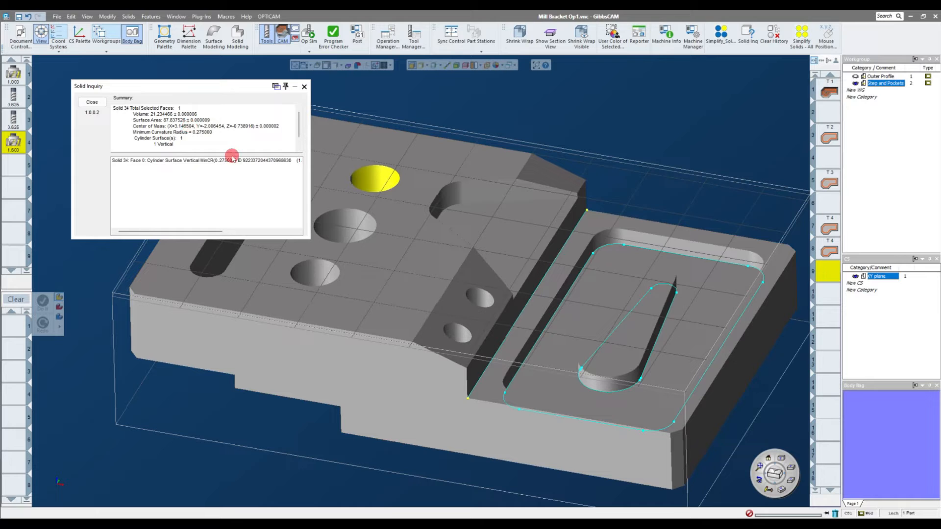
{"action": "left_click", "coordinate": [304, 87]}
{"action": "left_click", "coordinate": [201, 16]}
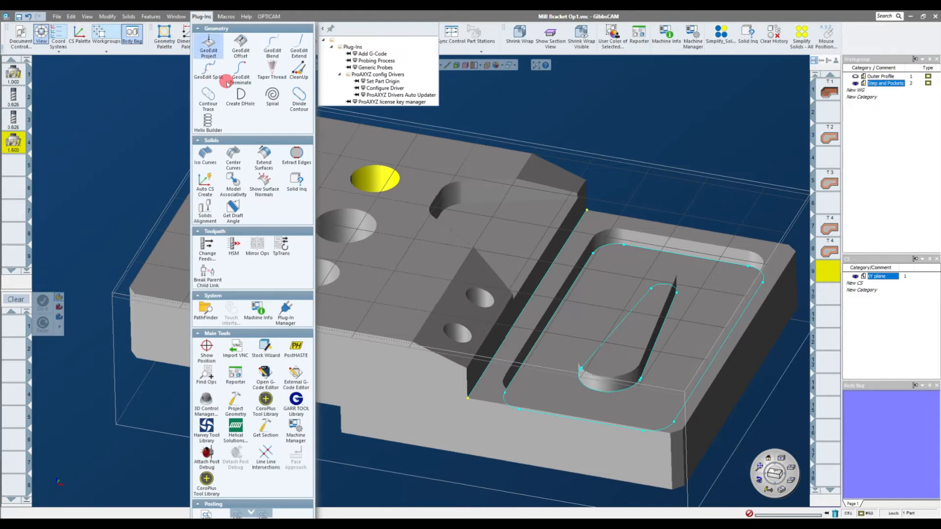
{"action": "left_click", "coordinate": [300, 190]}
{"action": "left_click", "coordinate": [303, 87]}
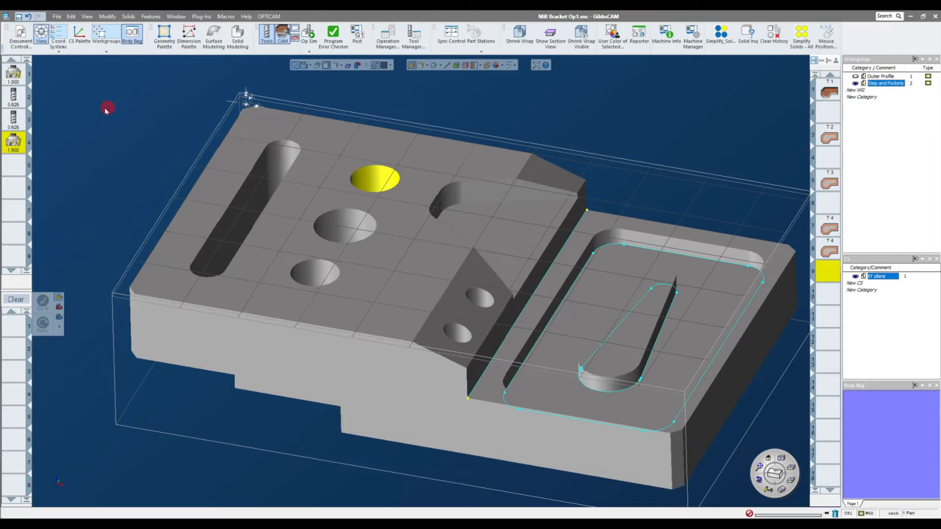
Step: Clear the face selection and define milling tool 5 as a finish end mill with 0.375 inch diameter, 0 corner radius and 3 inch length
{"action": "left_click", "coordinate": [410, 65]}
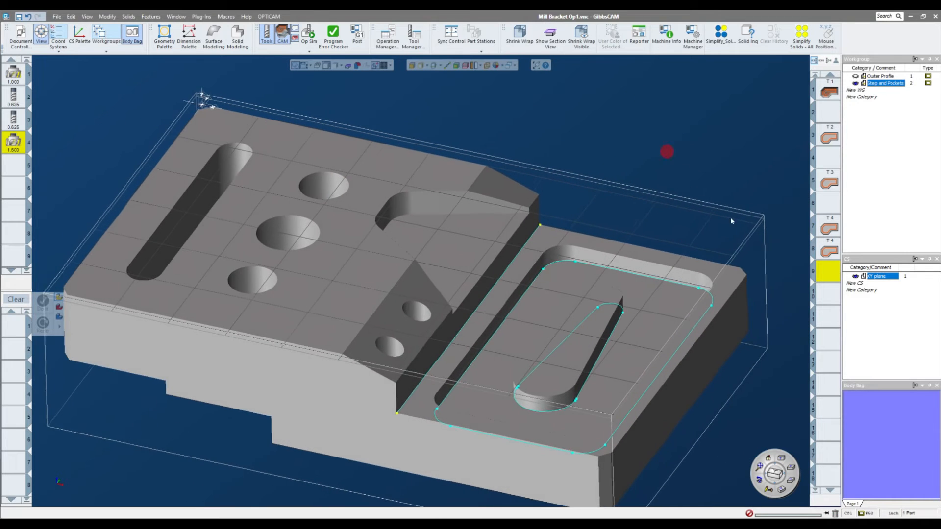
{"action": "scroll", "coordinate": [626, 237], "scroll_direction": "up", "scroll_amount": 5}
{"action": "left_click_drag", "start_coordinate": [462, 201], "coordinate": [20, 169]}
{"action": "double_click", "coordinate": [14, 168]}
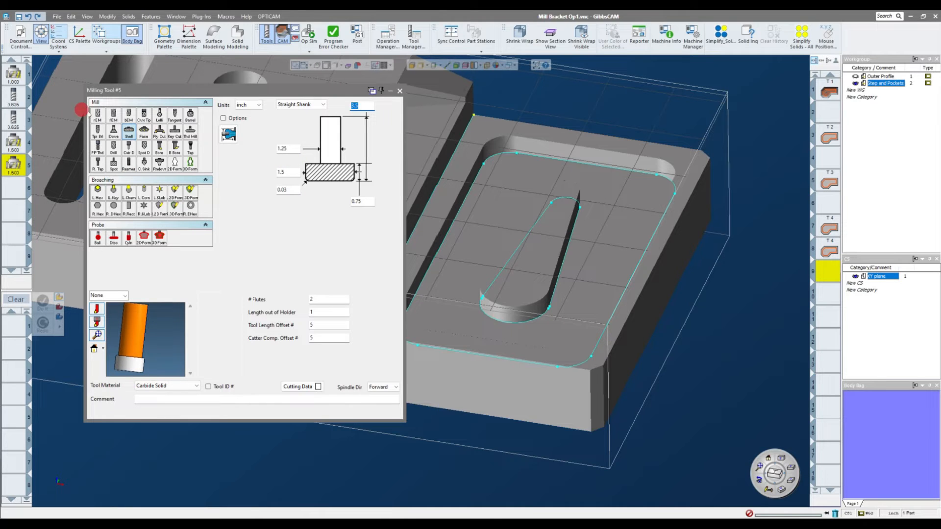
{"action": "left_click", "coordinate": [113, 115]}
{"action": "double_click", "coordinate": [294, 148]}
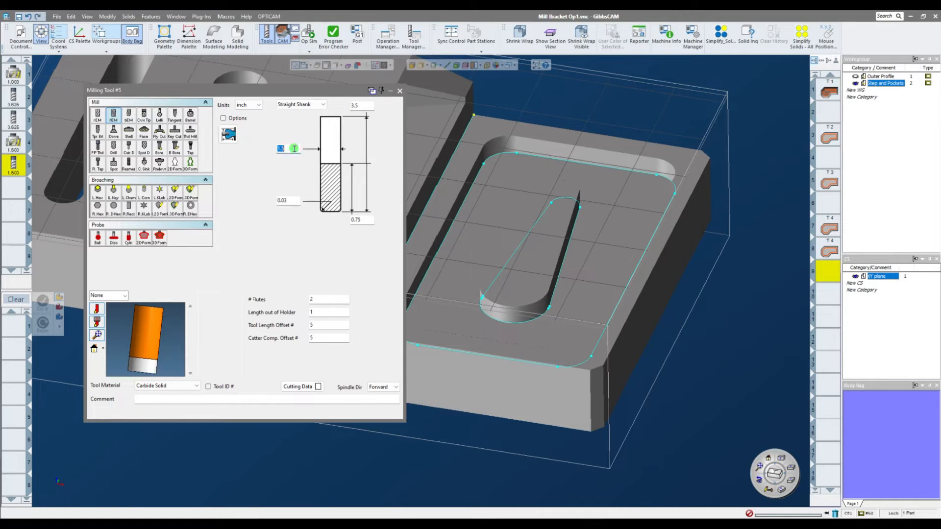
{"action": "type", "text": ".375"}
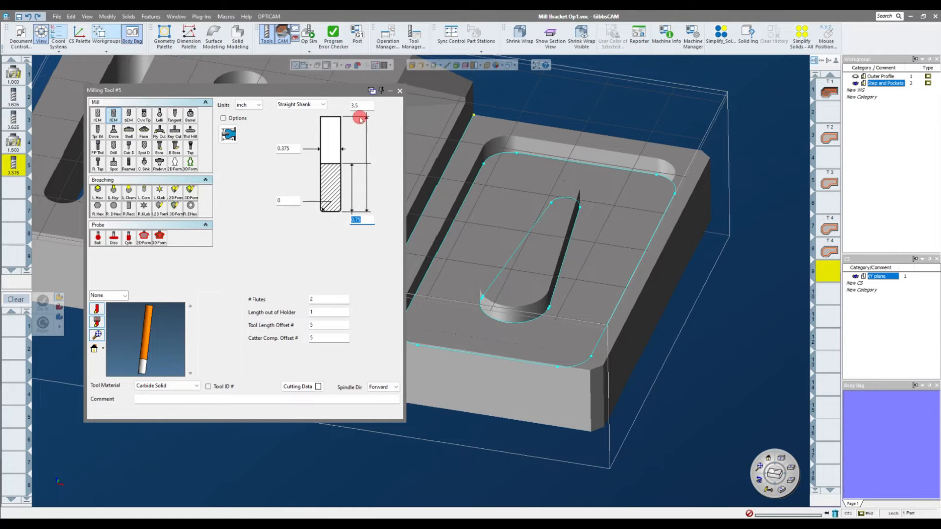
{"action": "double_click", "coordinate": [359, 105]}
{"action": "type", "text": "3"}
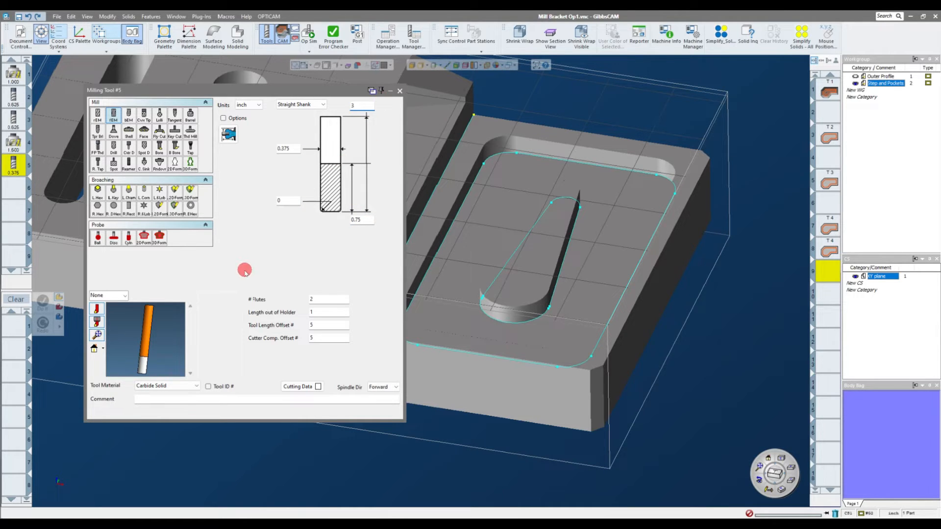
{"action": "left_click", "coordinate": [400, 90]}
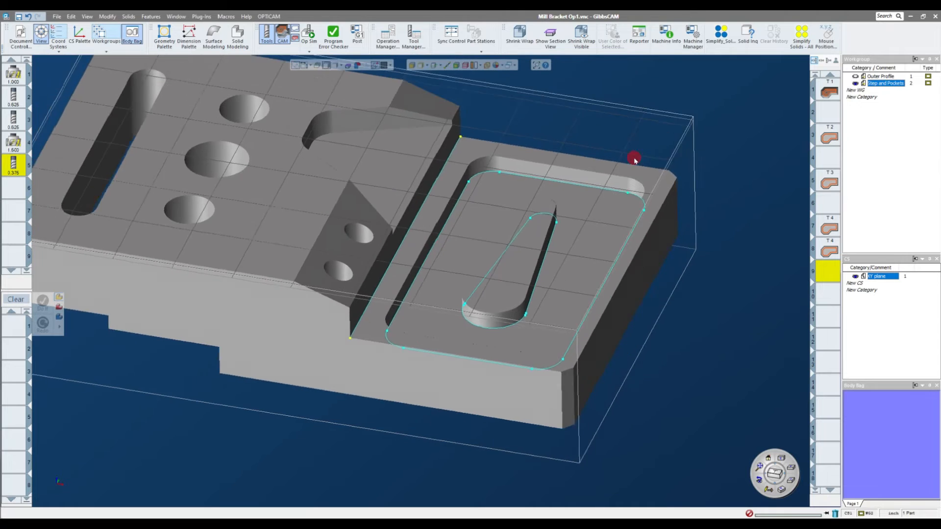
Step: Create a Roughing process with the 0.375 inch end mill and set its pocket type to Offset
{"action": "left_click_drag", "start_coordinate": [17, 168], "coordinate": [31, 349]}
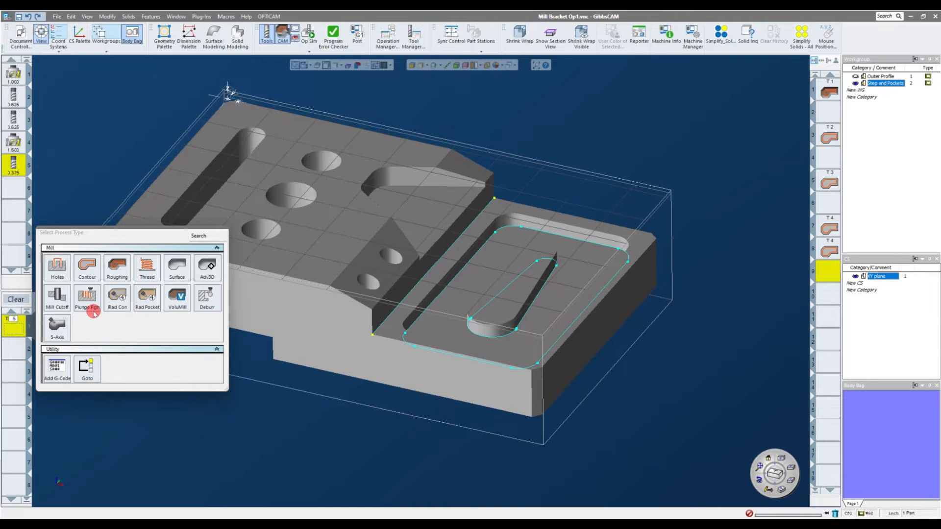
{"action": "left_click", "coordinate": [117, 269]}
{"action": "scroll", "coordinate": [263, 252], "scroll_direction": "up", "scroll_amount": 2}
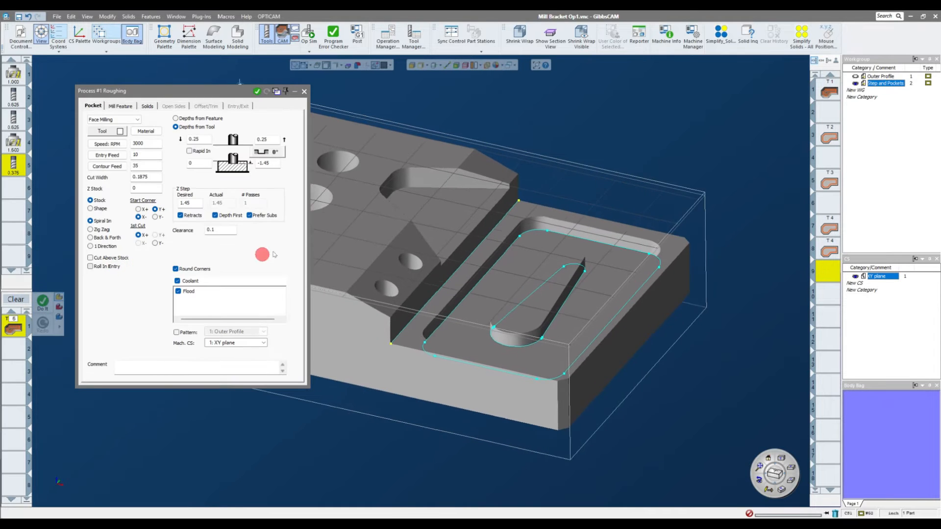
{"action": "left_click", "coordinate": [139, 119]}
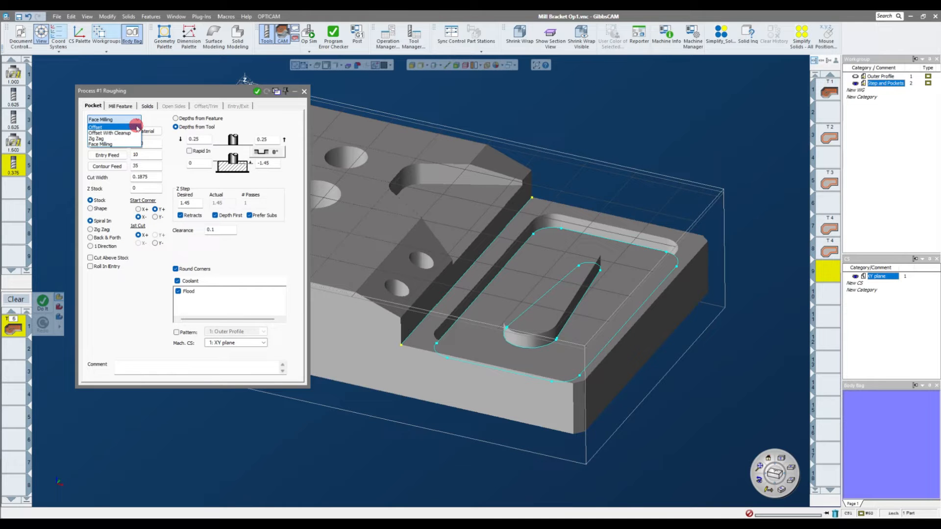
{"action": "left_click", "coordinate": [138, 127]}
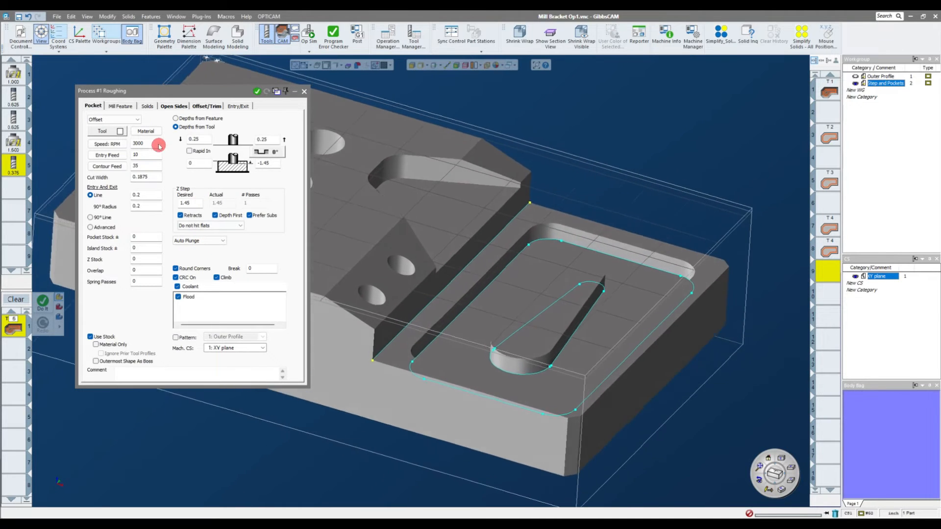
Step: Set the entry and exit line and 90° radius to 0.05, and turn off CRC and Round Corners for the roughing process
{"action": "left_click", "coordinate": [147, 177]}
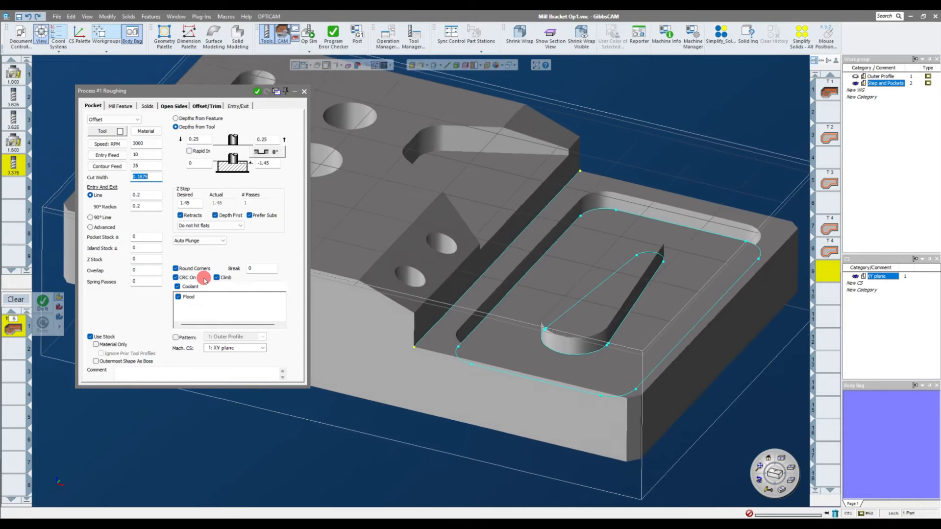
{"action": "left_click", "coordinate": [141, 196]}
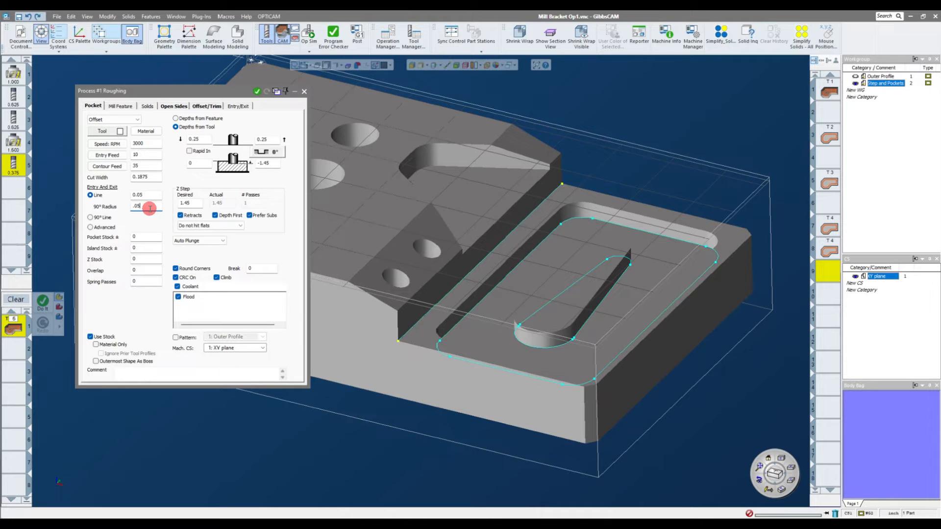
{"action": "left_click", "coordinate": [176, 278]}
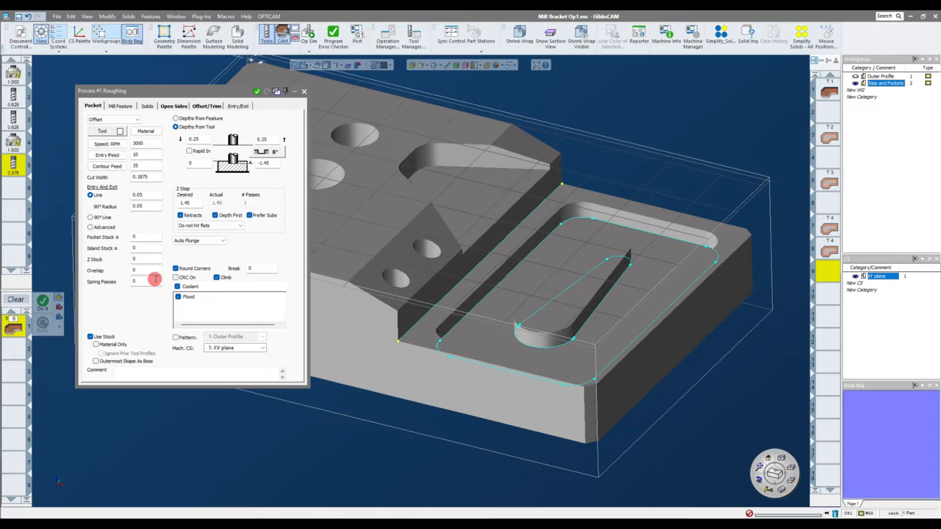
{"action": "left_click", "coordinate": [176, 269]}
{"action": "left_click", "coordinate": [137, 206]}
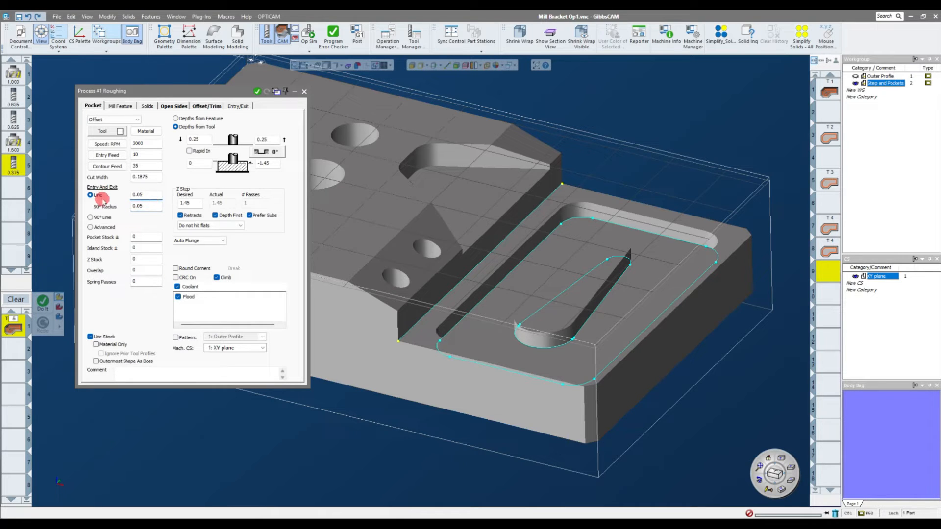
{"action": "left_click", "coordinate": [149, 195]}
{"action": "key", "text": "Tab"}
{"action": "left_click", "coordinate": [149, 198]}
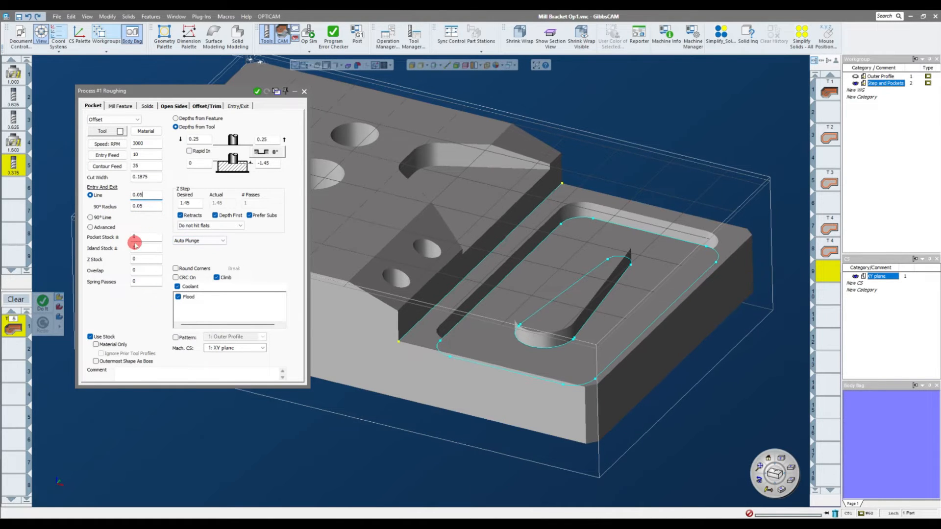
Step: Turn off Use Stock and pick the roughing start depth of -0.6258 from the lower step's top face
{"action": "scroll", "coordinate": [646, 248], "scroll_direction": "up", "scroll_amount": 3}
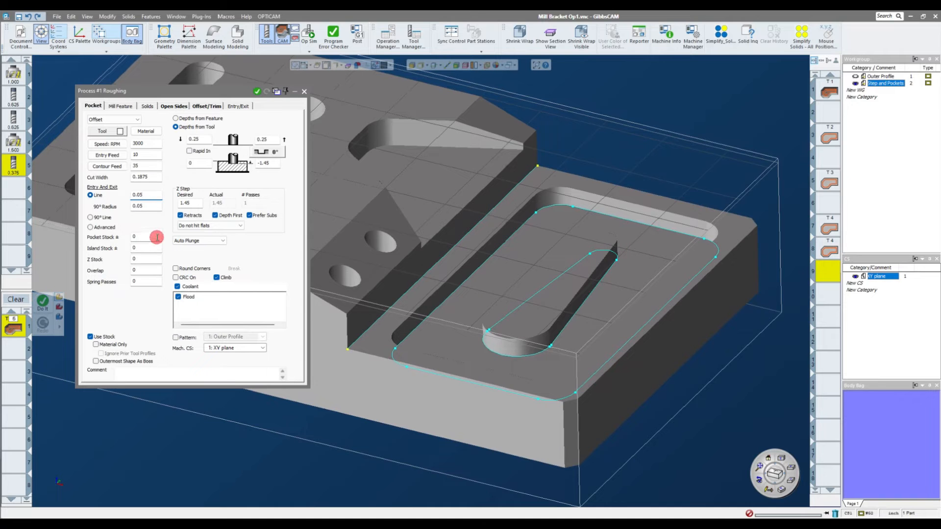
{"action": "left_click", "coordinate": [90, 338]}
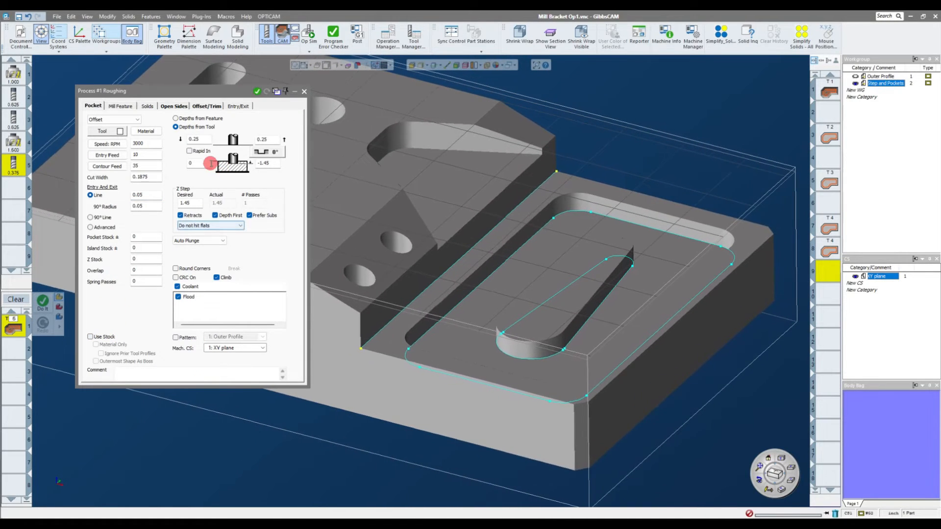
{"action": "mouse_move", "coordinate": [475, 352]}
{"action": "middle_mouse_down"}
{"action": "mouse_move", "coordinate": [417, 303]}
{"action": "mouse_move", "coordinate": [420, 279]}
{"action": "mouse_move", "coordinate": [506, 130]}
{"action": "middle_mouse_up"}
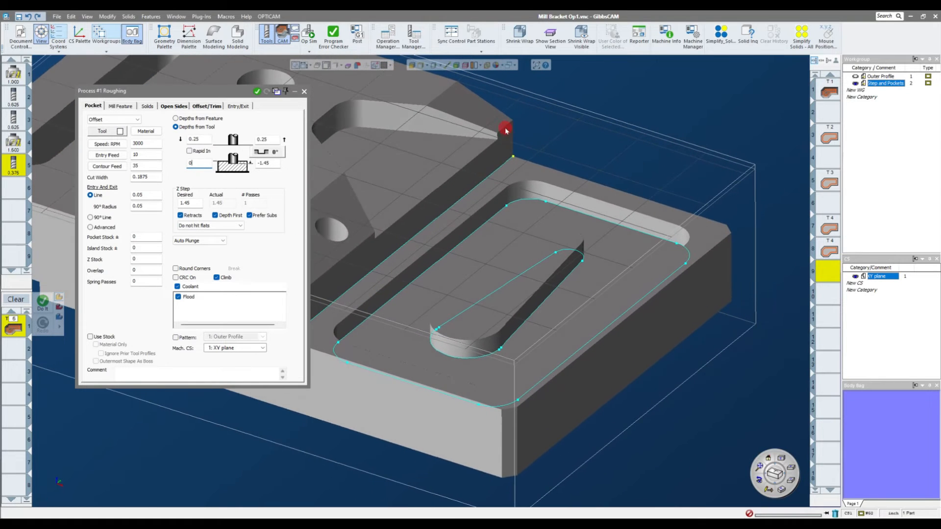
{"action": "middle_click_drag", "start_coordinate": [505, 170], "coordinate": [406, 101]}
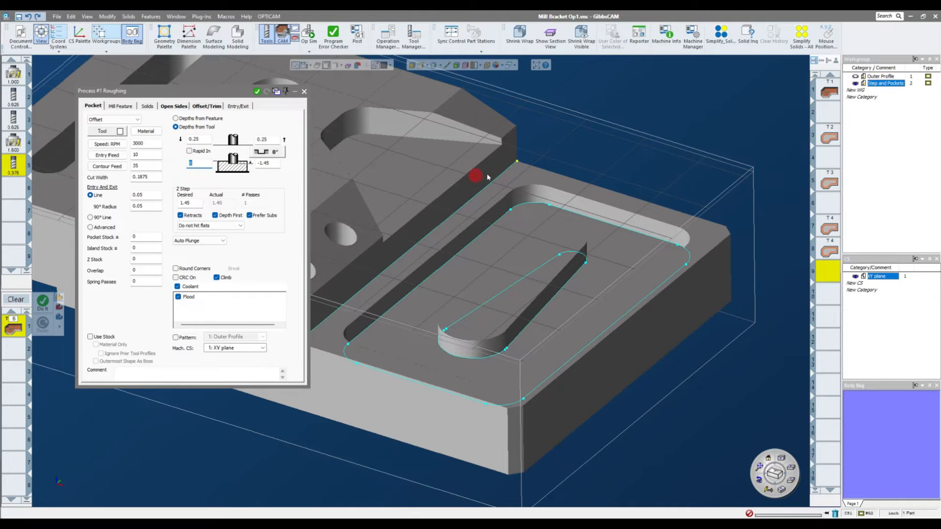
{"action": "left_click", "coordinate": [519, 173]}
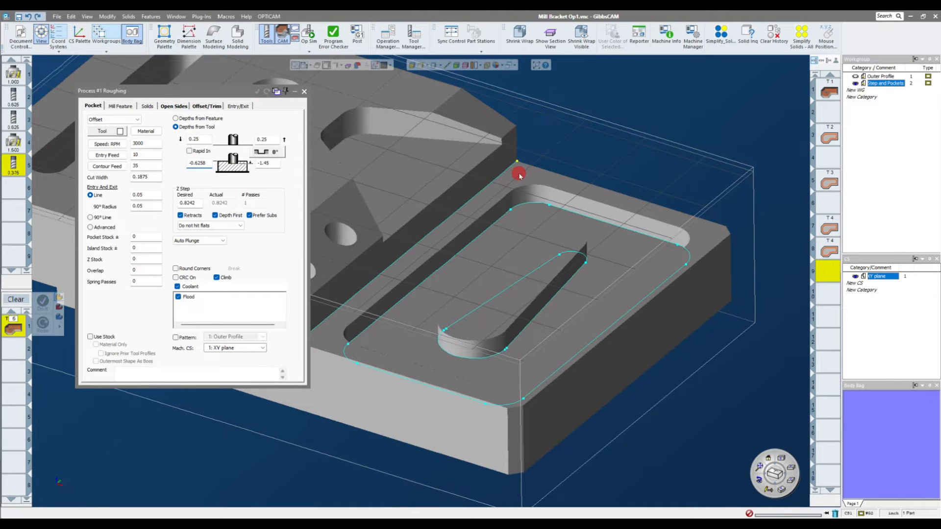
Step: Pick the final depth of -0.8258 from the large pocket's floor and set the desired Z step to 0.1
{"action": "left_click", "coordinate": [267, 164]}
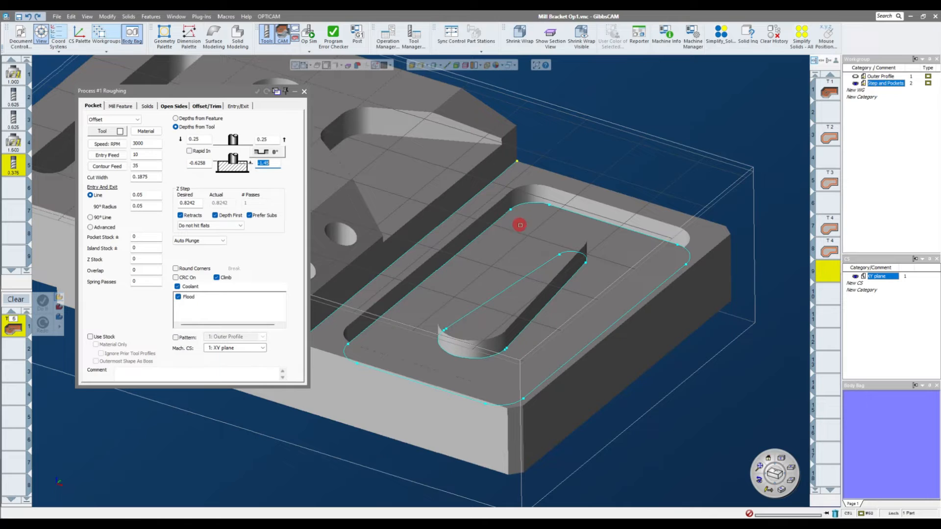
{"action": "left_click", "coordinate": [609, 253]}
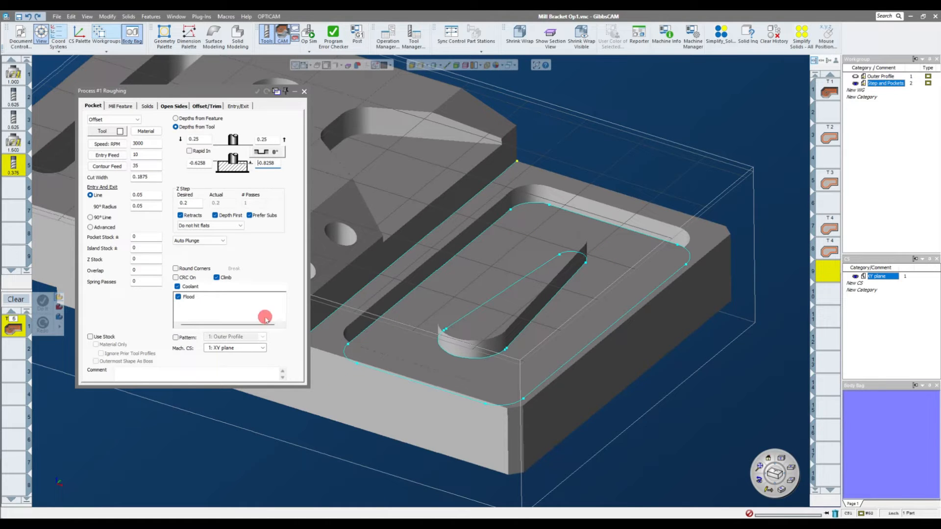
{"action": "left_click", "coordinate": [189, 203]}
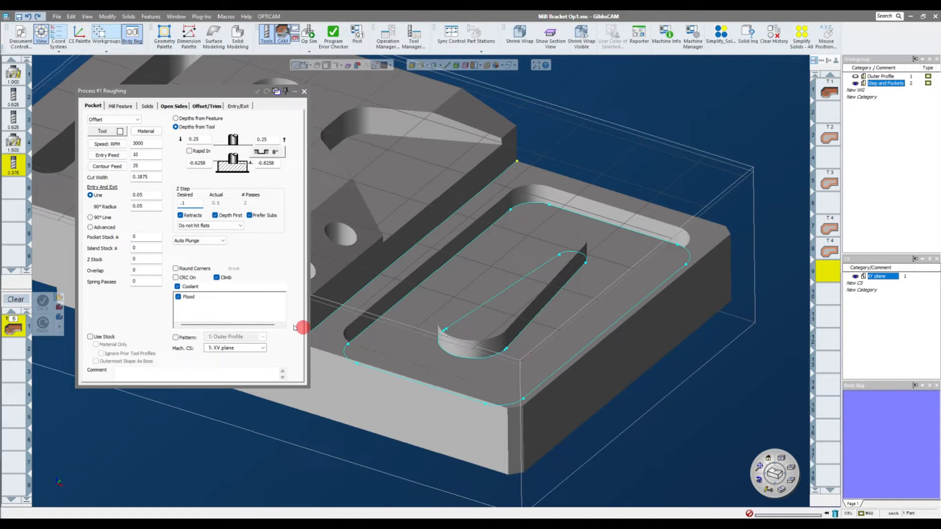
{"action": "left_click", "coordinate": [654, 166]}
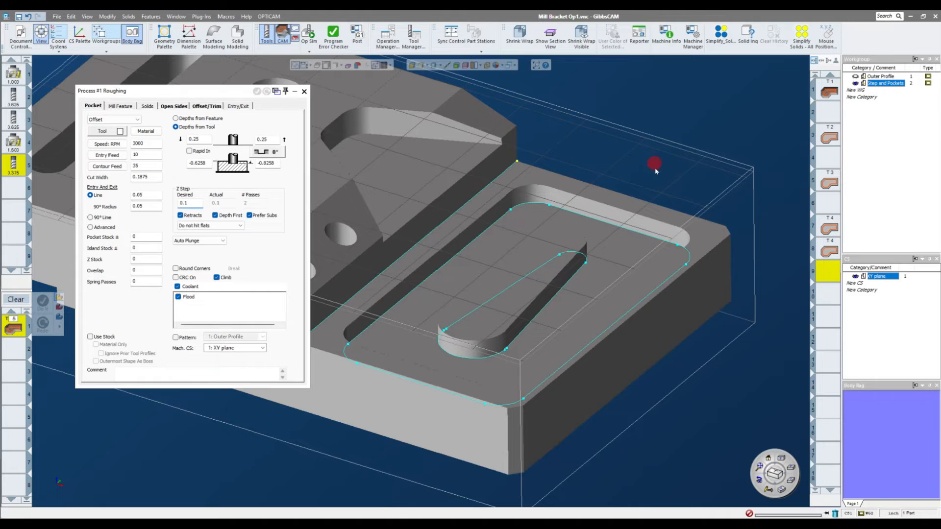
Step: Select the large pocket's boundary and the island's outline as machining shapes and generate the offset roughing operation
{"action": "scroll", "coordinate": [661, 208], "scroll_direction": "down", "scroll_amount": 3}
{"action": "middle_click_drag", "start_coordinate": [661, 208], "coordinate": [571, 208]}
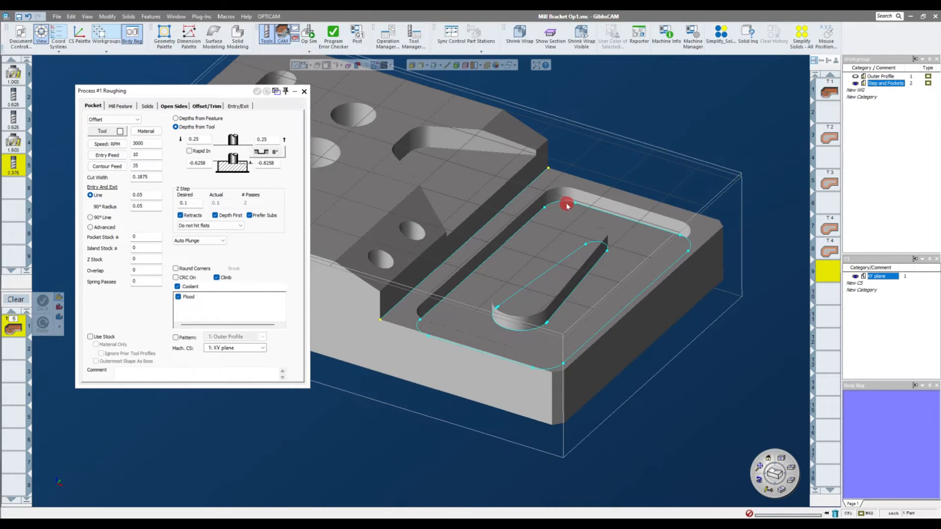
{"action": "left_click", "coordinate": [592, 210]}
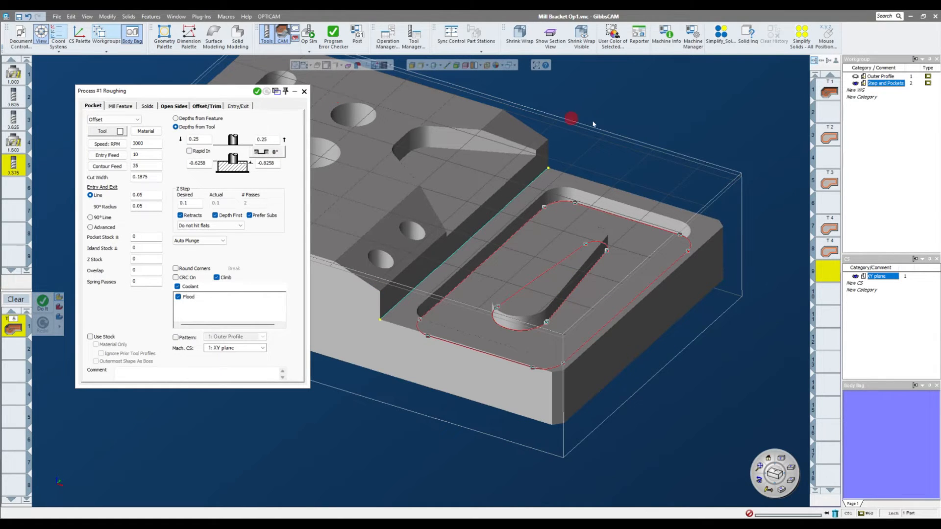
{"action": "left_click", "coordinate": [613, 118]}
{"action": "left_click", "coordinate": [620, 216]}
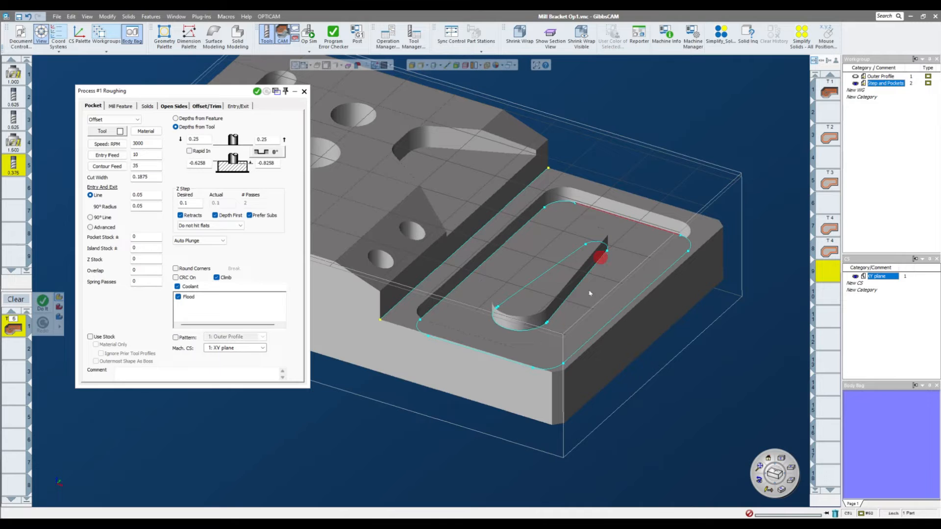
{"action": "left_click", "coordinate": [543, 276]}
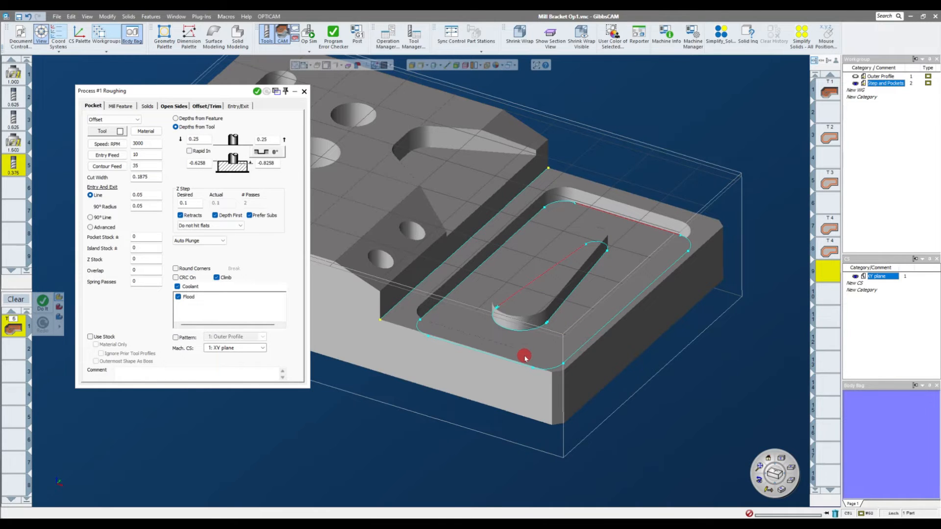
{"action": "left_click", "coordinate": [257, 92]}
{"action": "left_click", "coordinate": [347, 268]}
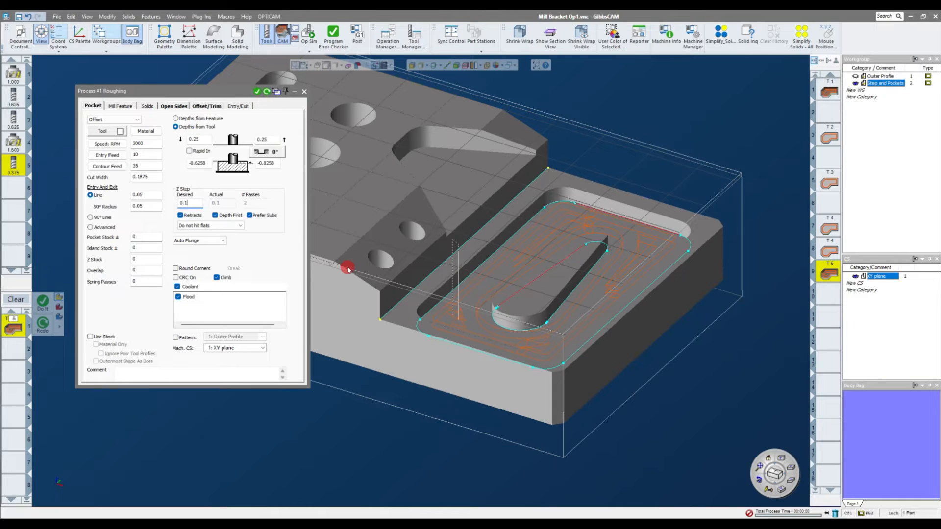
Step: Examine the offset roughing toolpath around the island, the pocket corners and the ramp entry from several angles
{"action": "scroll", "coordinate": [604, 311], "scroll_direction": "up", "scroll_amount": 3}
{"action": "middle_click_drag", "start_coordinate": [668, 289], "coordinate": [780, 303]}
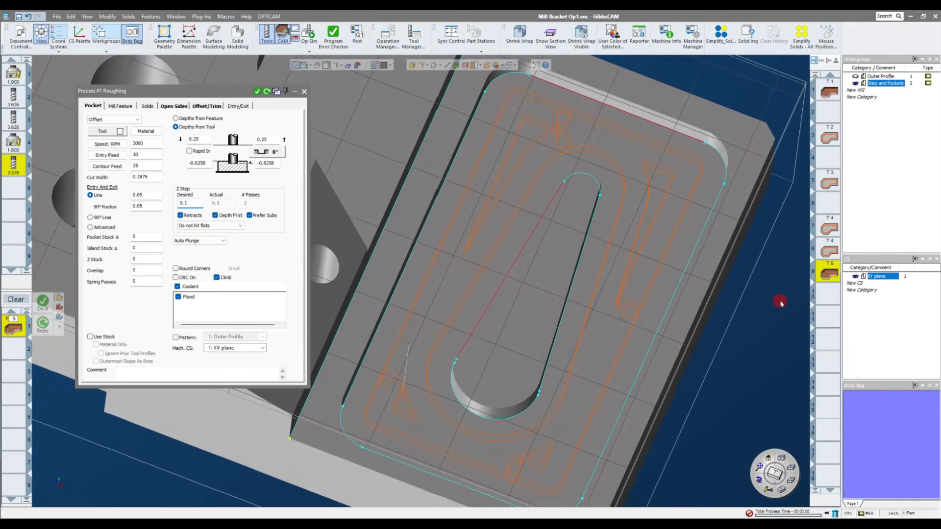
{"action": "scroll", "coordinate": [780, 303], "scroll_direction": "up", "scroll_amount": 1}
{"action": "scroll", "coordinate": [422, 348], "scroll_direction": "up", "scroll_amount": 4}
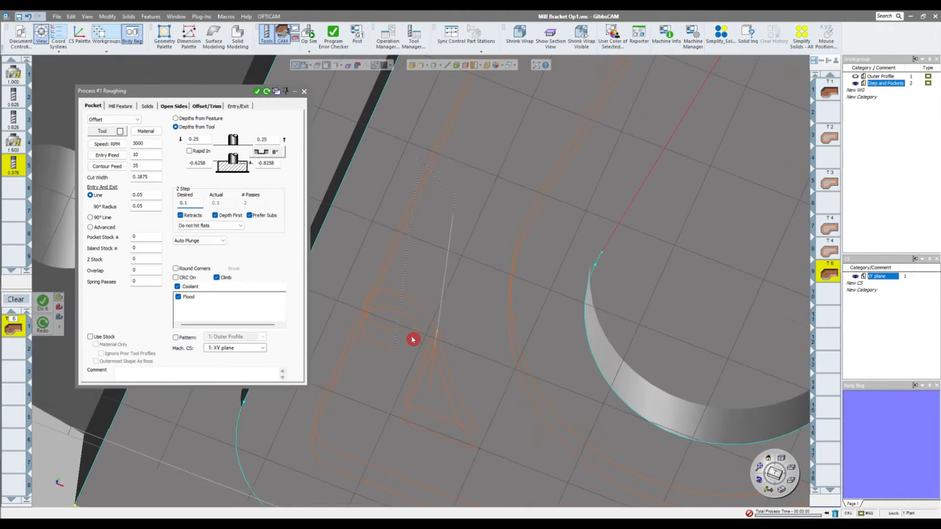
{"action": "middle_click_drag", "start_coordinate": [432, 352], "coordinate": [441, 354]}
{"action": "scroll", "coordinate": [441, 352], "scroll_direction": "down", "scroll_amount": 6}
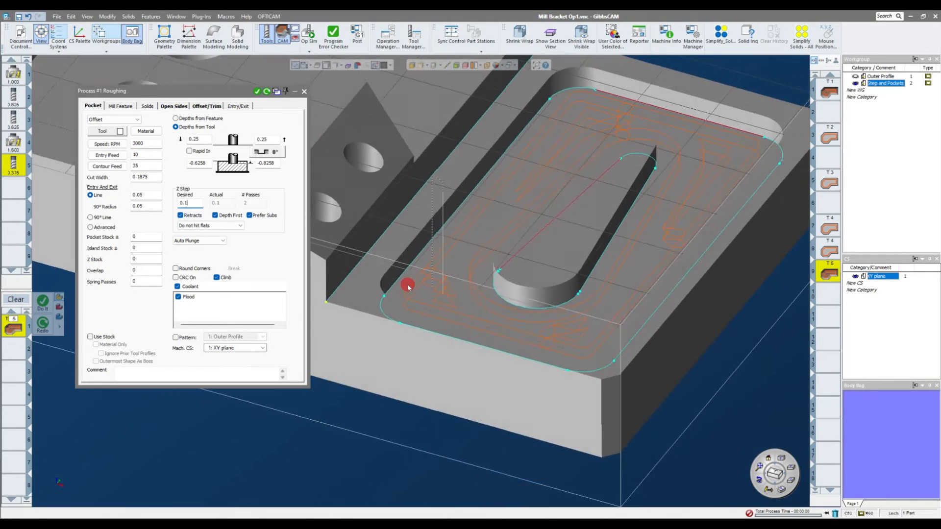
{"action": "middle_click_drag", "start_coordinate": [408, 288], "coordinate": [408, 288]}
{"action": "middle_click_drag", "start_coordinate": [621, 170], "coordinate": [641, 152]}
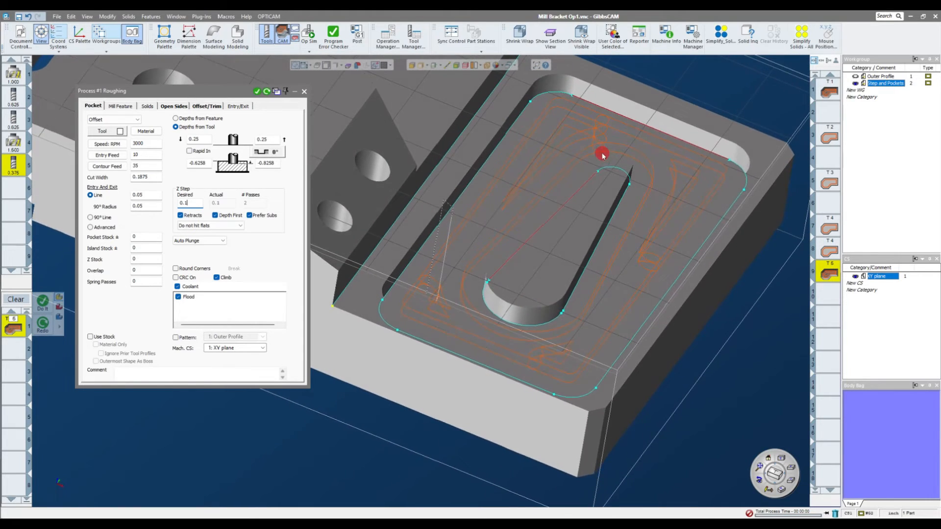
{"action": "scroll", "coordinate": [603, 152], "scroll_direction": "up", "scroll_amount": 2}
{"action": "scroll", "coordinate": [604, 149], "scroll_direction": "up", "scroll_amount": 3}
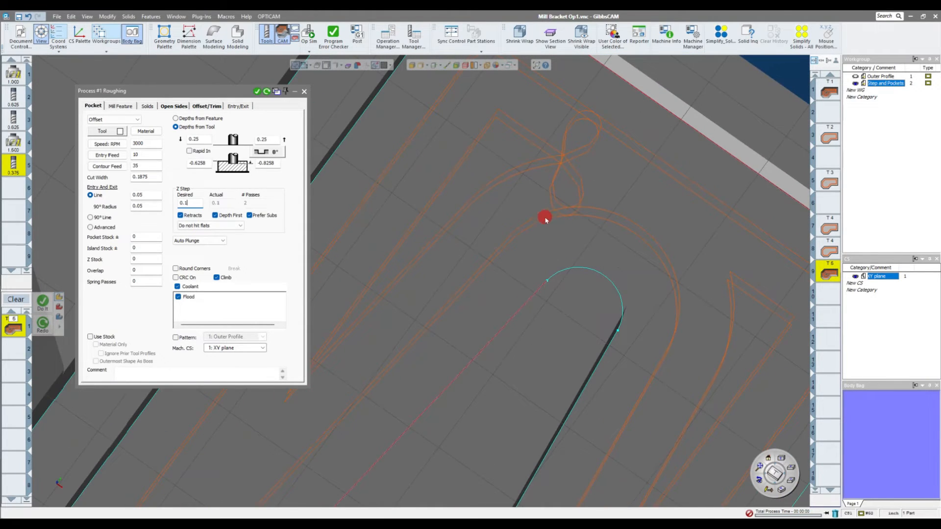
{"action": "scroll", "coordinate": [571, 221], "scroll_direction": "down", "scroll_amount": 6}
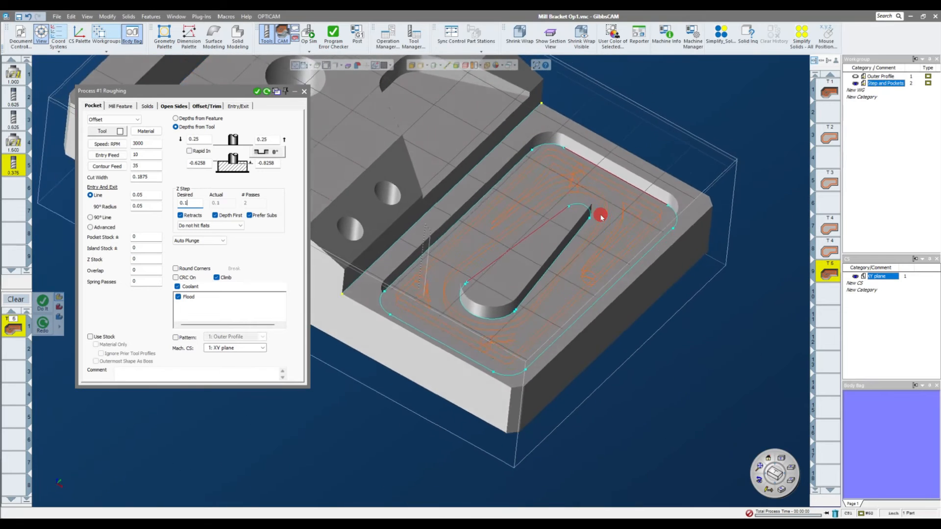
Step: Move the tool 5 roughing operation to slot 10 and play its cut in the Op Sim rendering
{"action": "left_click_drag", "start_coordinate": [827, 271], "coordinate": [827, 294]}
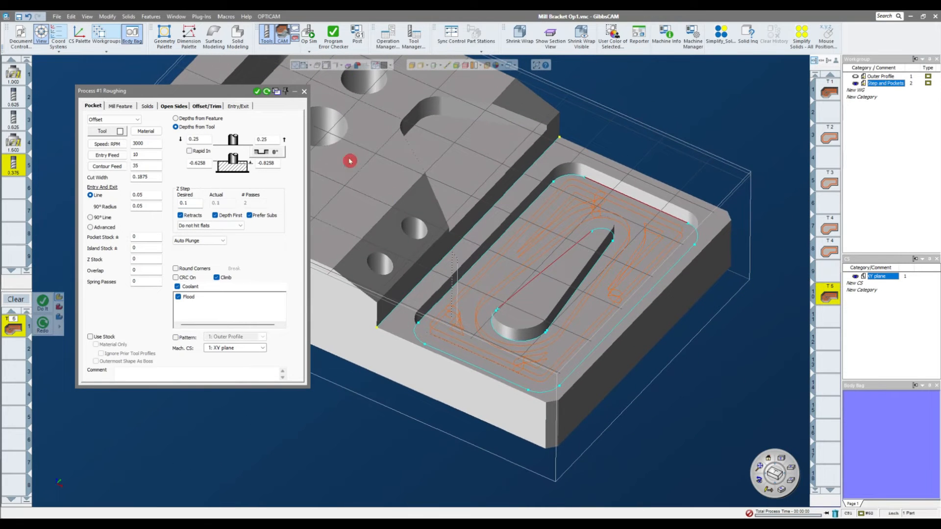
{"action": "left_click", "coordinate": [297, 89]}
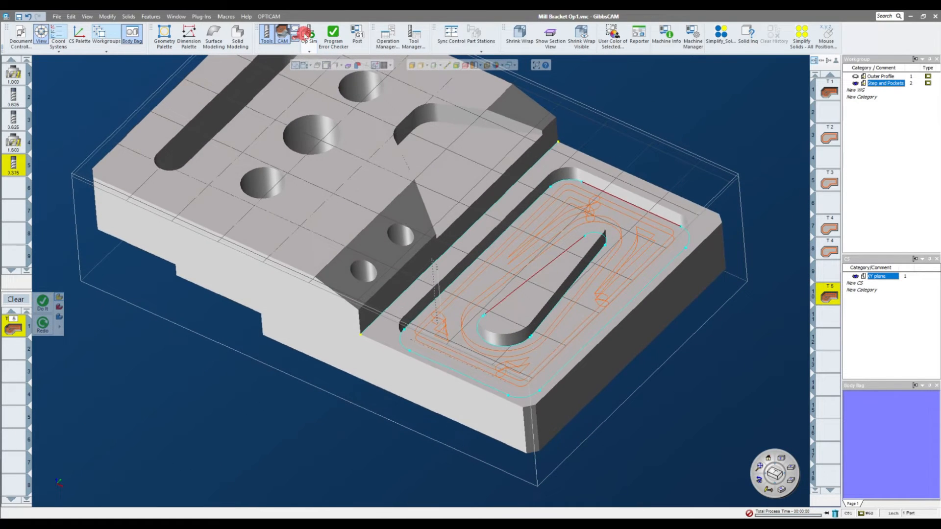
{"action": "left_click", "coordinate": [308, 33]}
{"action": "key", "text": "ctrl+i"}
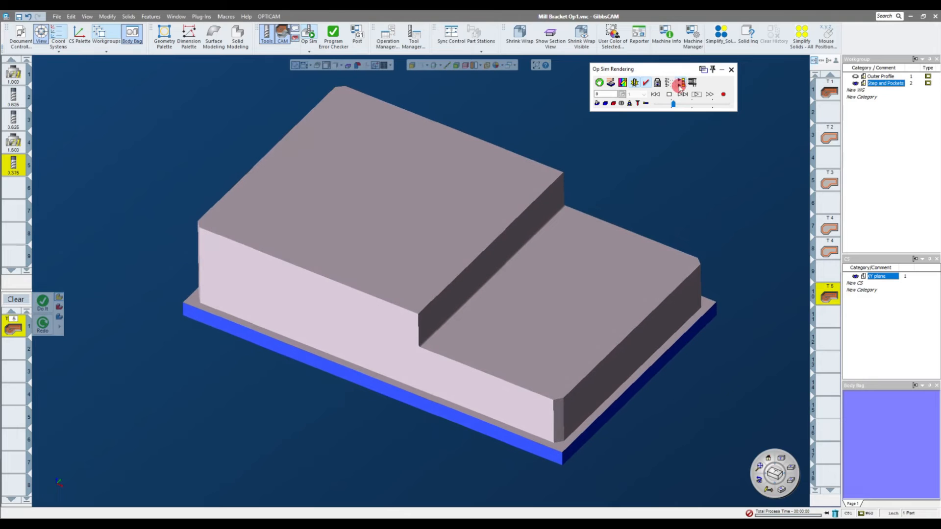
{"action": "left_click", "coordinate": [682, 83]}
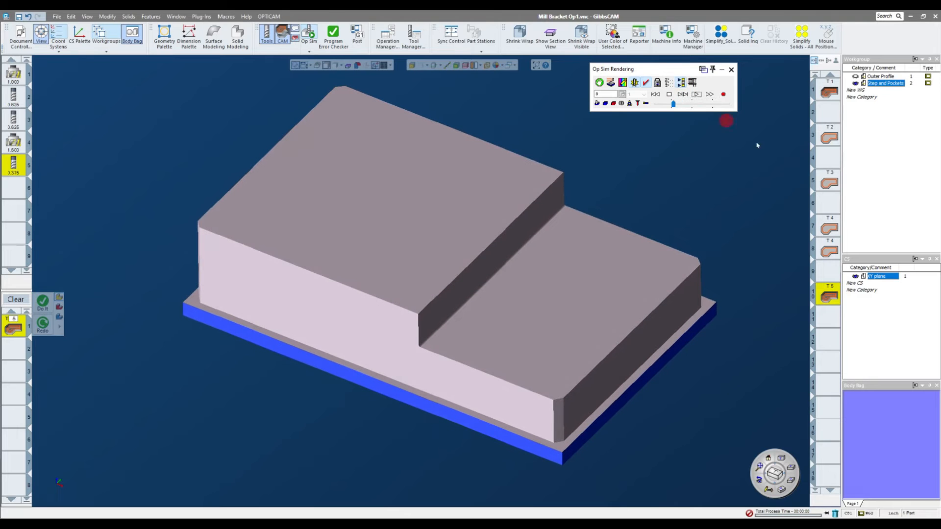
{"action": "left_click", "coordinate": [655, 96]}
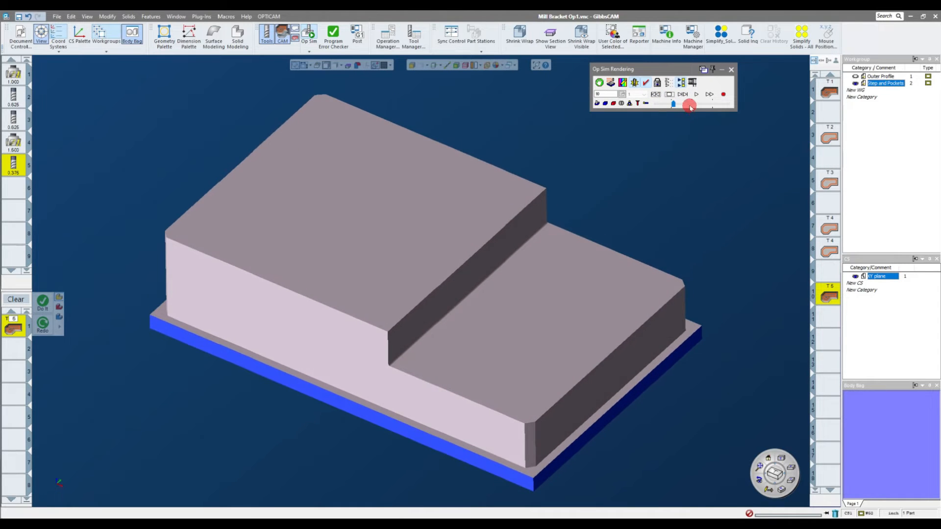
{"action": "left_click", "coordinate": [697, 94]}
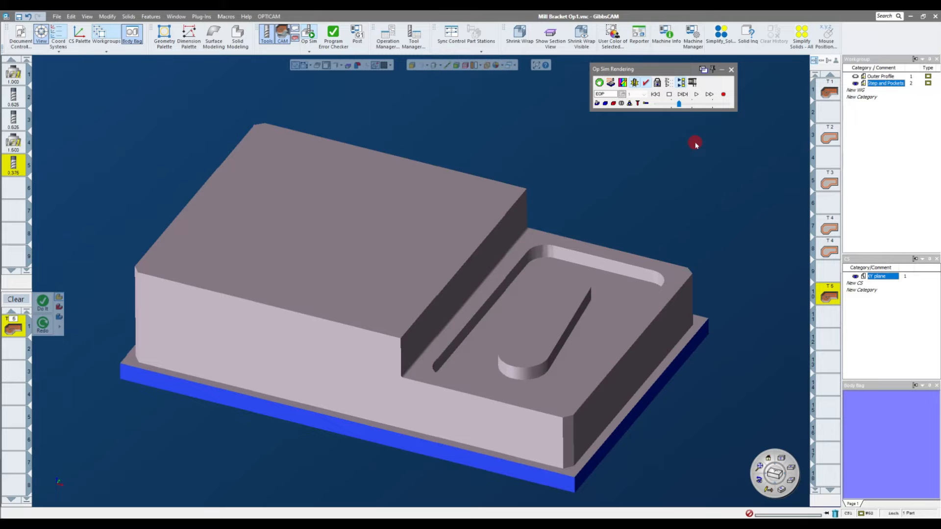
{"action": "left_click", "coordinate": [731, 70]}
Step: Make empty slot 11 of the operation list the active position for the next operation
{"action": "middle_click_drag", "start_coordinate": [728, 147], "coordinate": [737, 179]}
{"action": "left_click", "coordinate": [829, 319]}
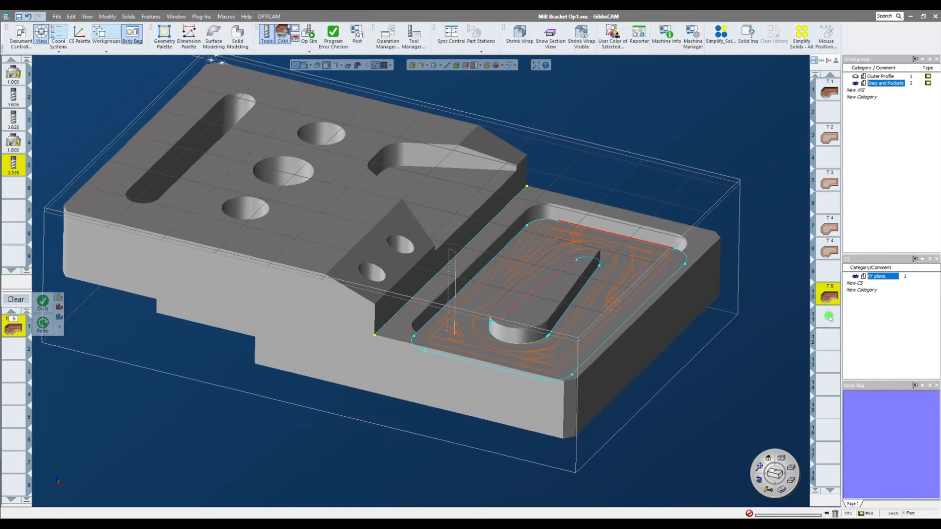
{"action": "scroll", "coordinate": [759, 257], "scroll_direction": "down", "scroll_amount": 2}
{"action": "left_click", "coordinate": [758, 256]}
Step: Extract the edges of the angled notch's floor face as geometry in the Step and Pockets workgroup
{"action": "scroll", "coordinate": [759, 257], "scroll_direction": "up", "scroll_amount": 1}
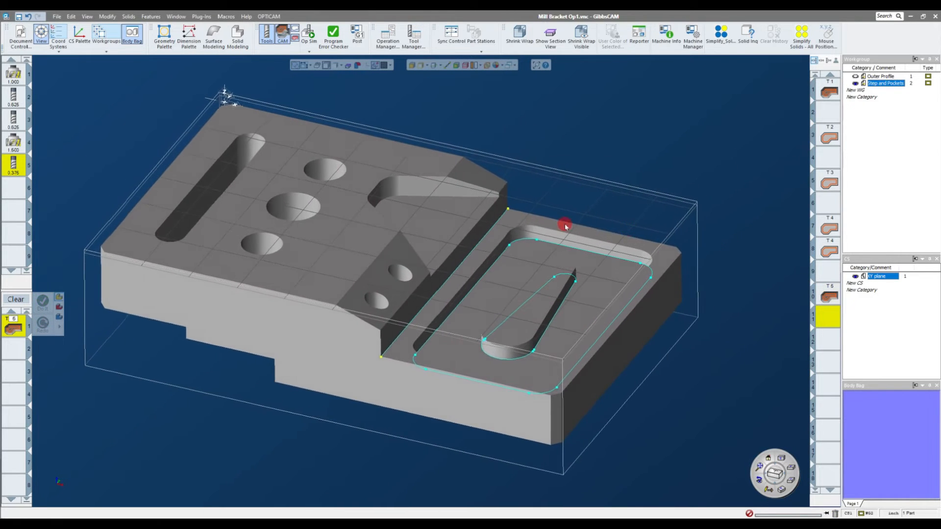
{"action": "scroll", "coordinate": [349, 204], "scroll_direction": "up", "scroll_amount": 3}
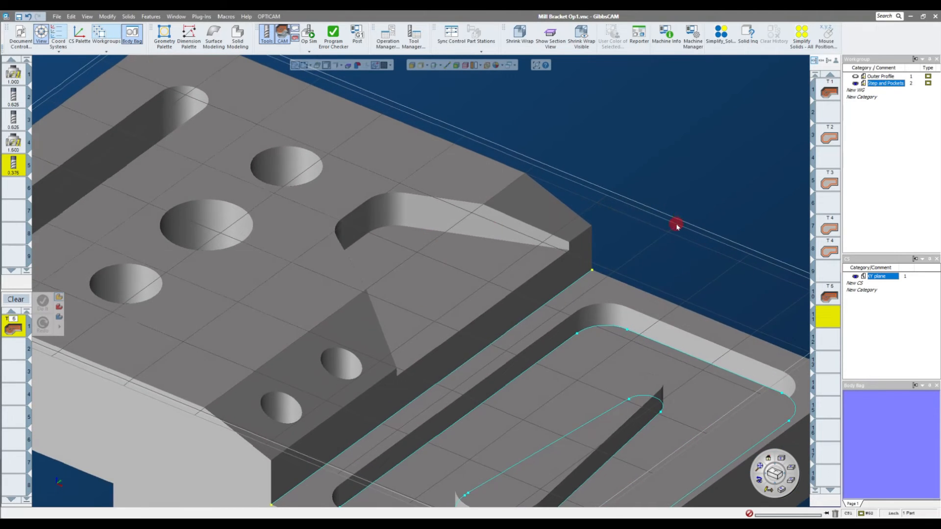
{"action": "scroll", "coordinate": [686, 209], "scroll_direction": "down", "scroll_amount": 3}
{"action": "scroll", "coordinate": [698, 206], "scroll_direction": "up", "scroll_amount": 3}
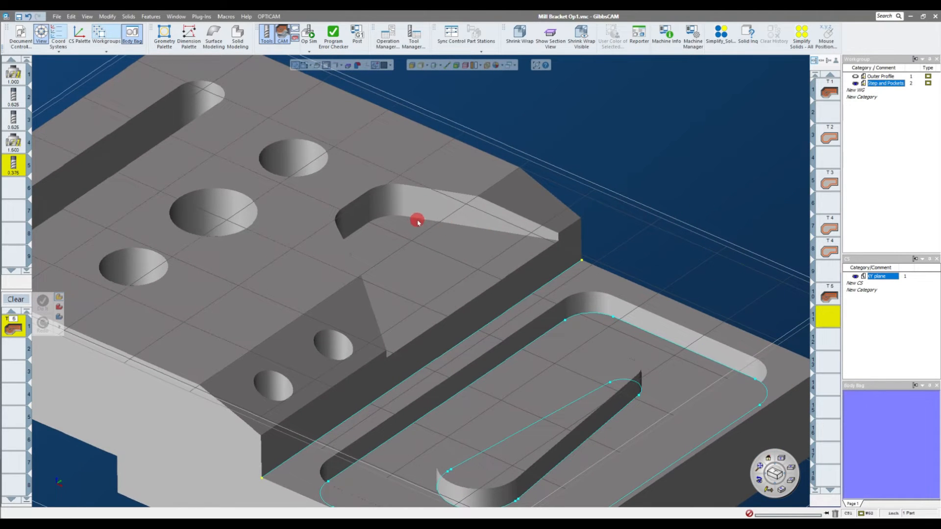
{"action": "middle_click_drag", "start_coordinate": [682, 191], "coordinate": [682, 194]}
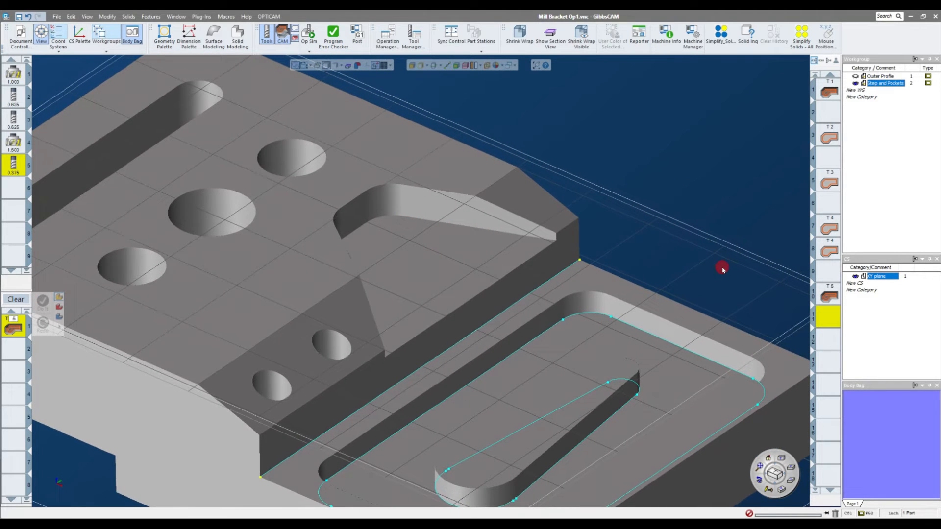
{"action": "left_click", "coordinate": [487, 254]}
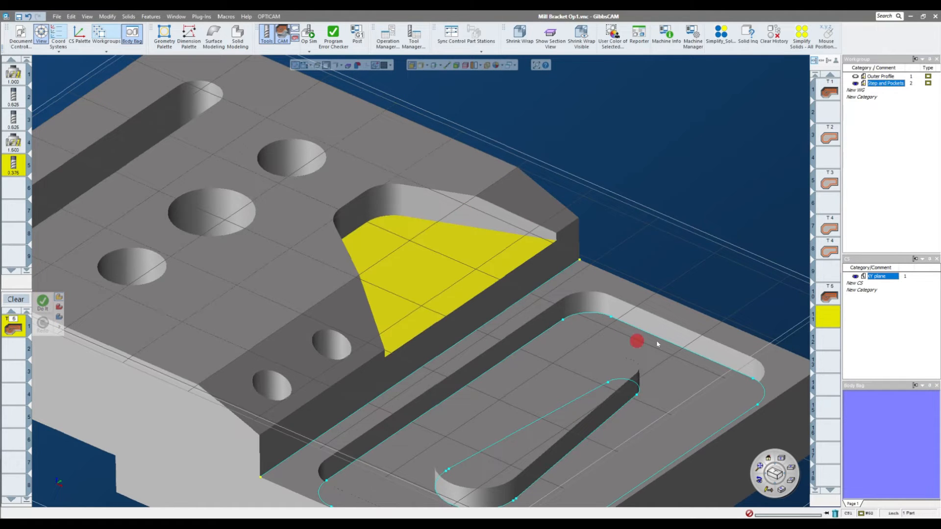
{"action": "right_click", "coordinate": [436, 250]}
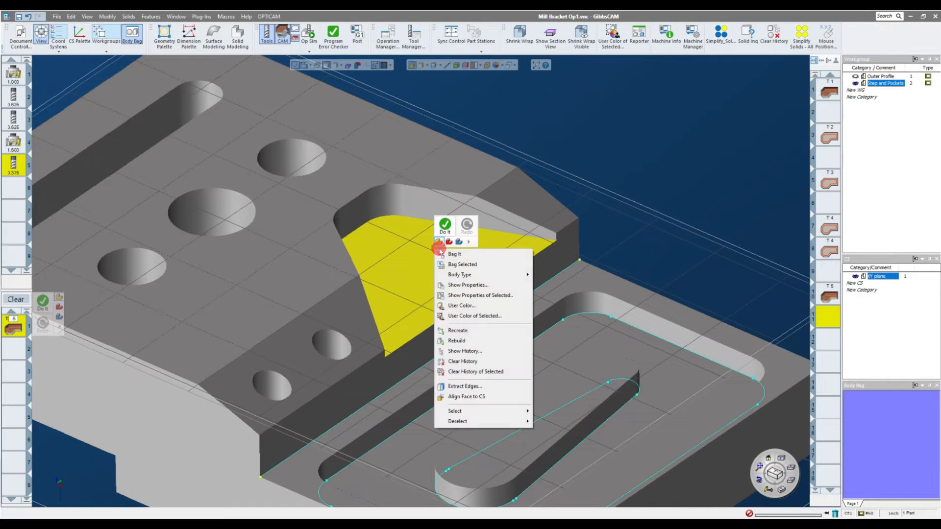
{"action": "left_click", "coordinate": [464, 387]}
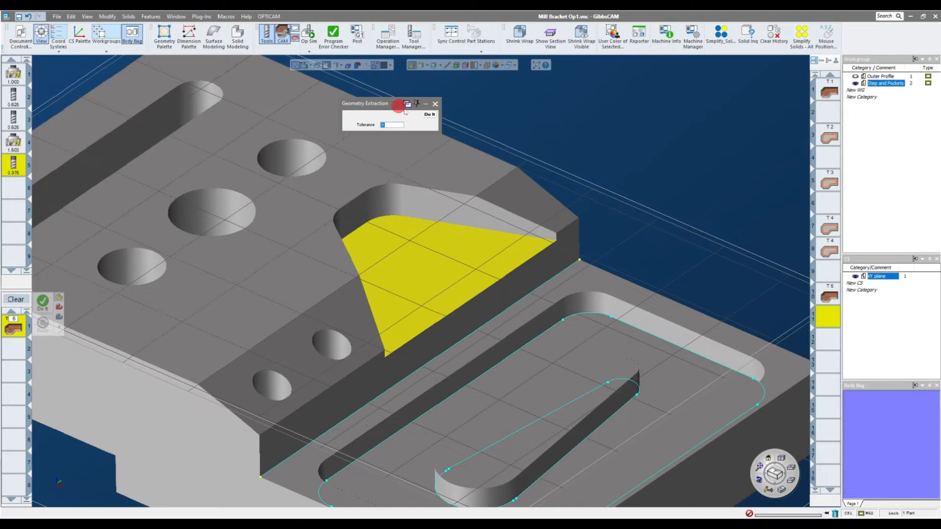
{"action": "left_click", "coordinate": [430, 115]}
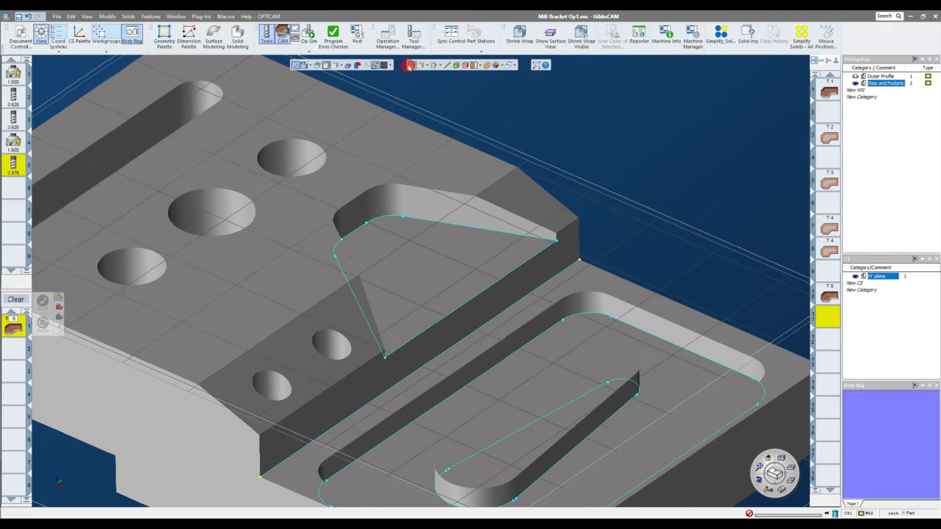
Step: Recall the tool 5 roughing process and set its surface depth to 0 and its final depth to -0.3
{"action": "scroll", "coordinate": [666, 133], "scroll_direction": "down", "scroll_amount": 4}
{"action": "scroll", "coordinate": [483, 251], "scroll_direction": "up", "scroll_amount": 4}
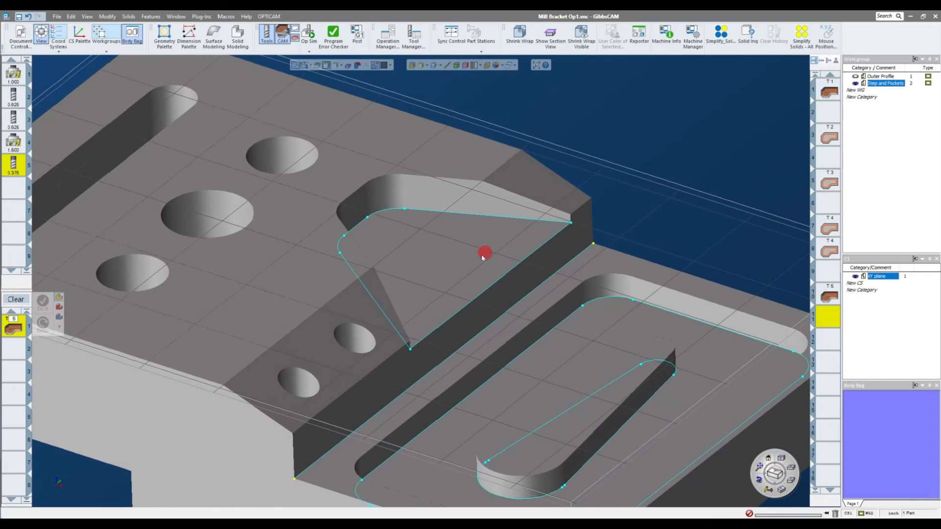
{"action": "scroll", "coordinate": [603, 193], "scroll_direction": "up", "scroll_amount": 2}
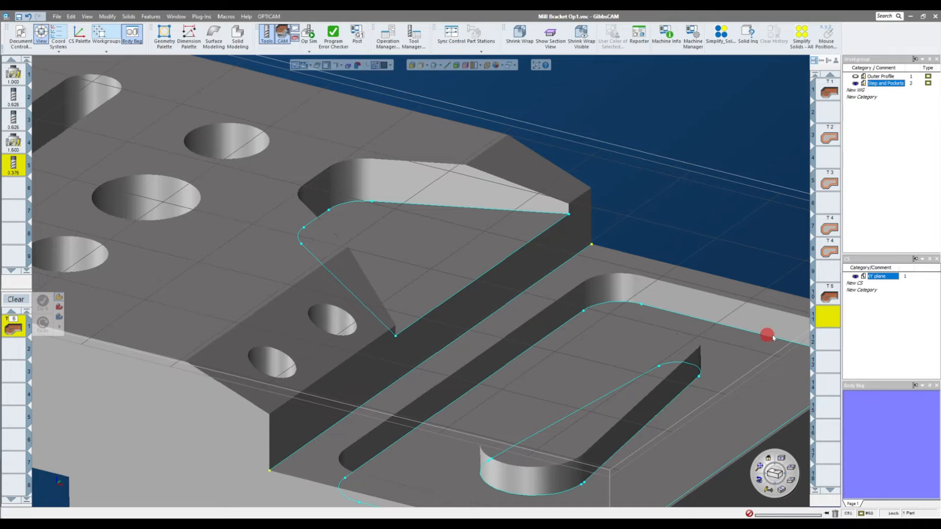
{"action": "left_click", "coordinate": [830, 296]}
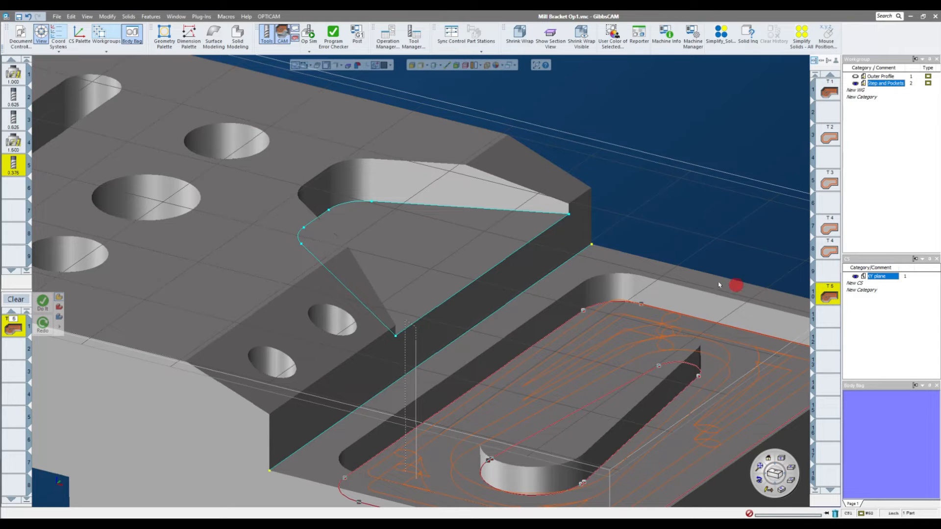
{"action": "scroll", "coordinate": [684, 288], "scroll_direction": "down", "scroll_amount": 5}
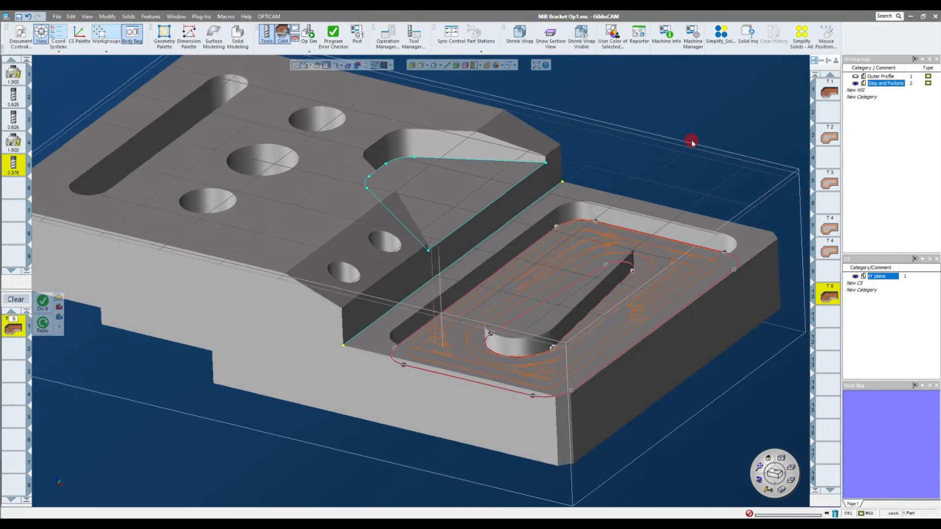
{"action": "key", "text": "Left"}
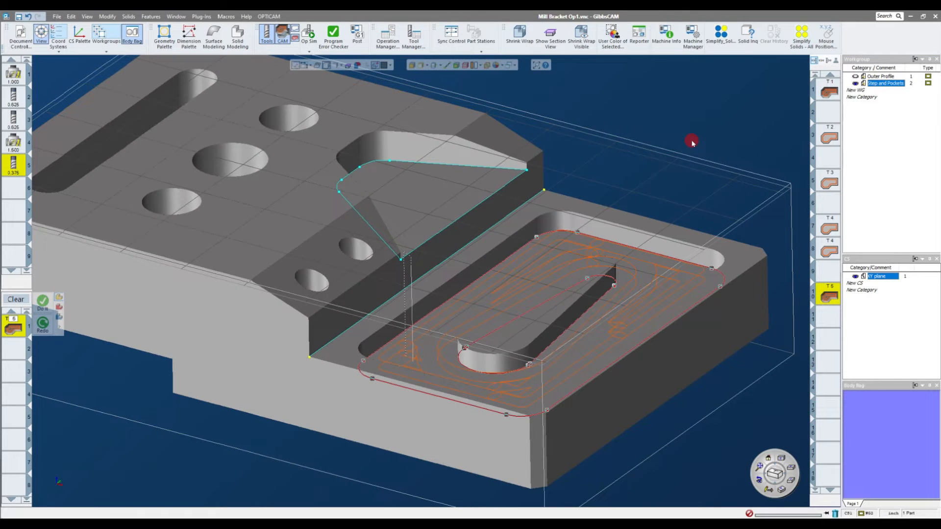
{"action": "double_click", "coordinate": [13, 326]}
{"action": "scroll", "coordinate": [458, 142], "scroll_direction": "up", "scroll_amount": 3}
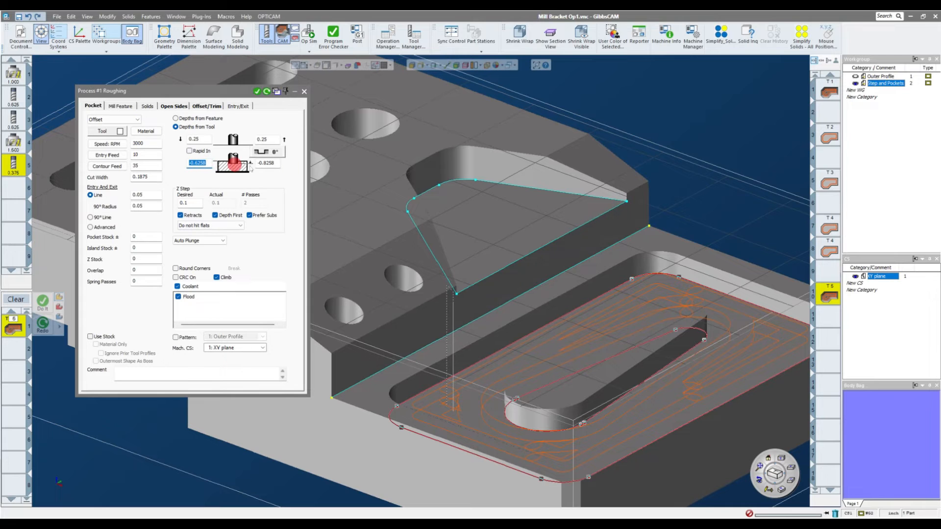
{"action": "type", "text": "0"}
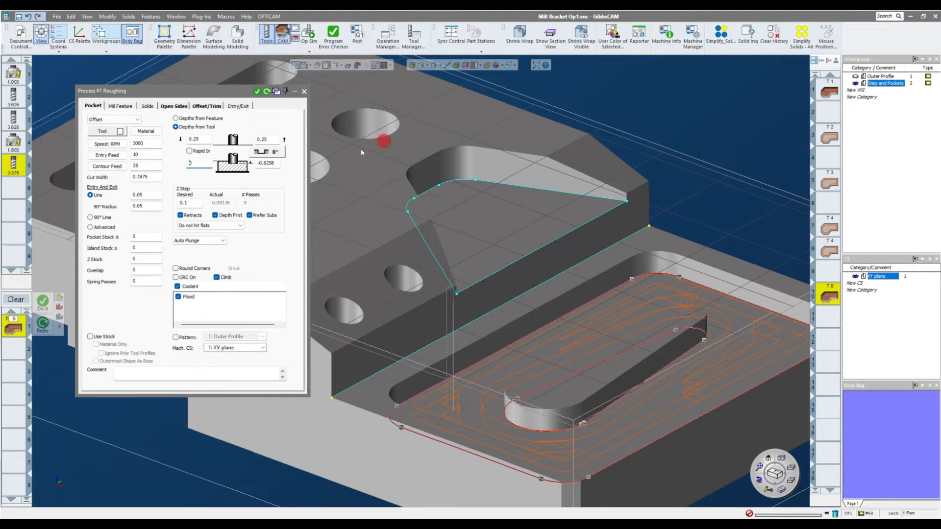
{"action": "left_click", "coordinate": [272, 163]}
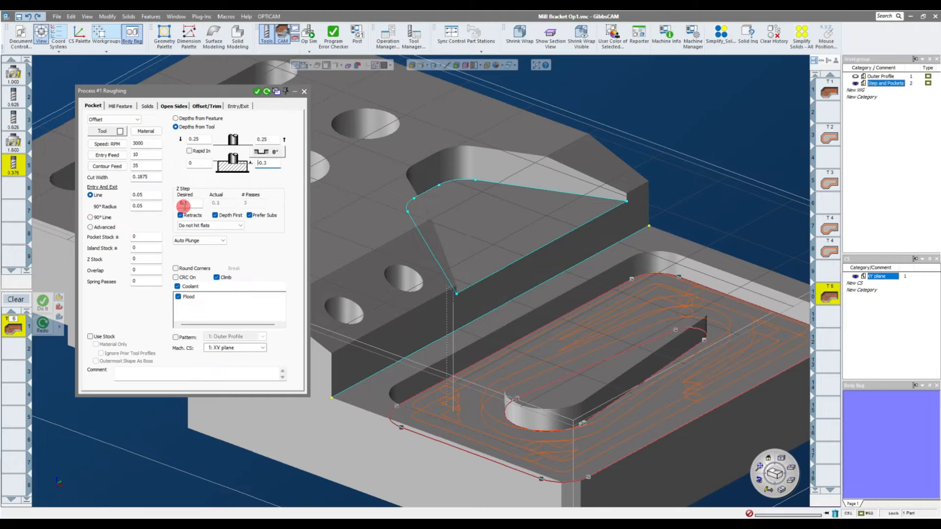
{"action": "left_click", "coordinate": [194, 204]}
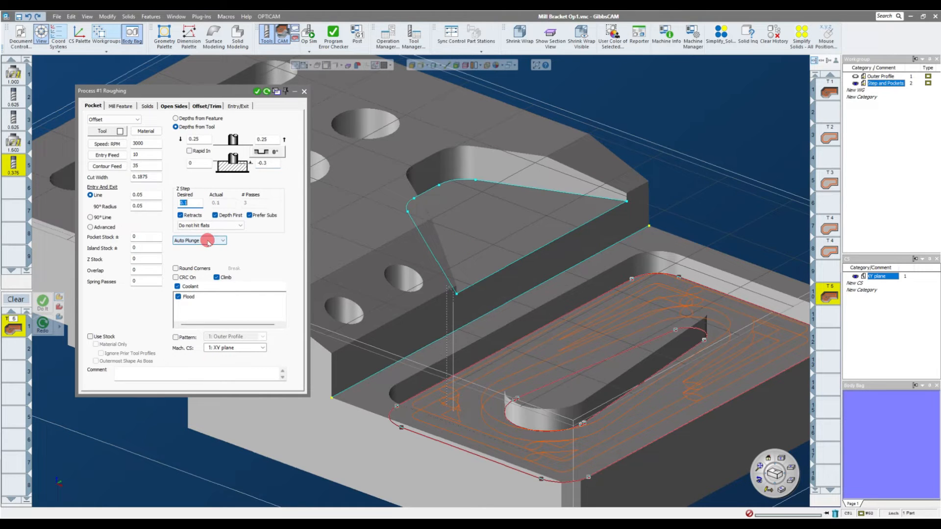
Step: Create the roughing operation in slot 11 and regenerate it on the angled notch's floor contour
{"action": "left_click", "coordinate": [267, 91]}
{"action": "left_click", "coordinate": [258, 92]}
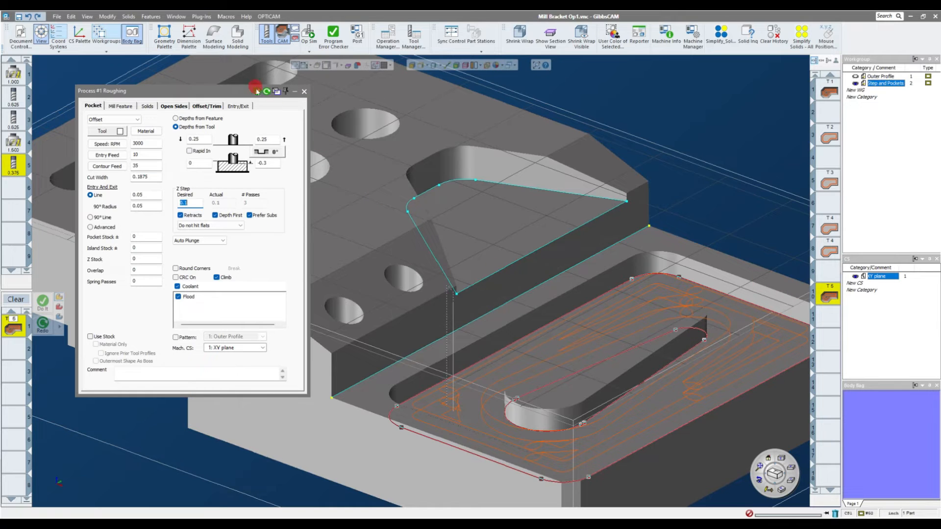
{"action": "left_click", "coordinate": [258, 92]}
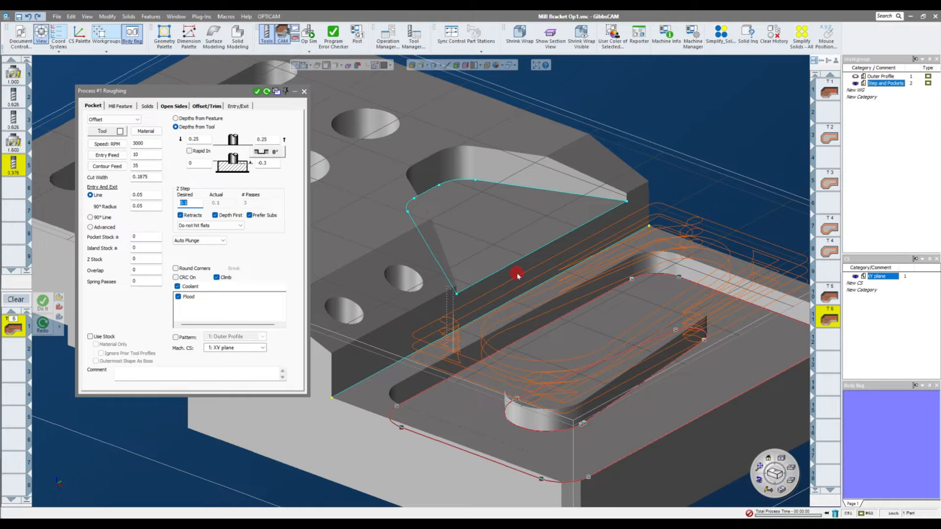
{"action": "left_click", "coordinate": [485, 181]}
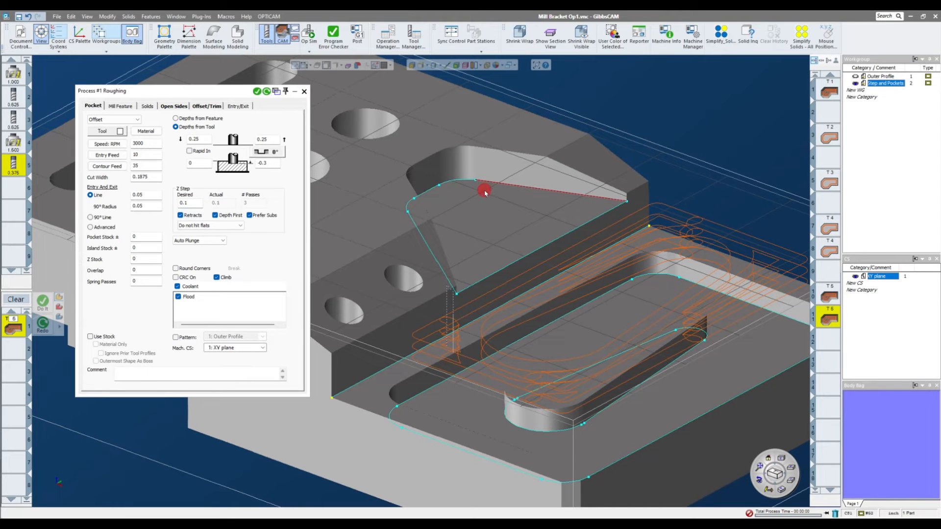
{"action": "double_click", "coordinate": [486, 181]}
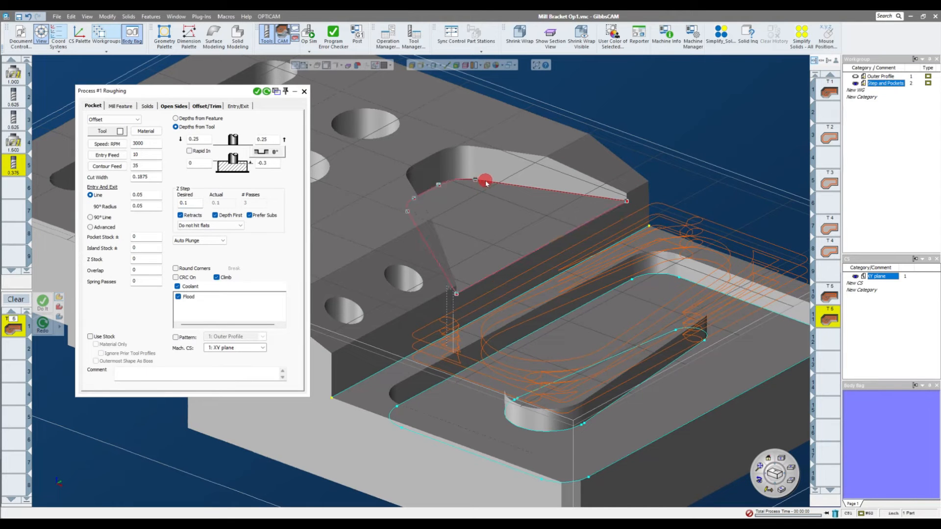
{"action": "left_click", "coordinate": [266, 91]}
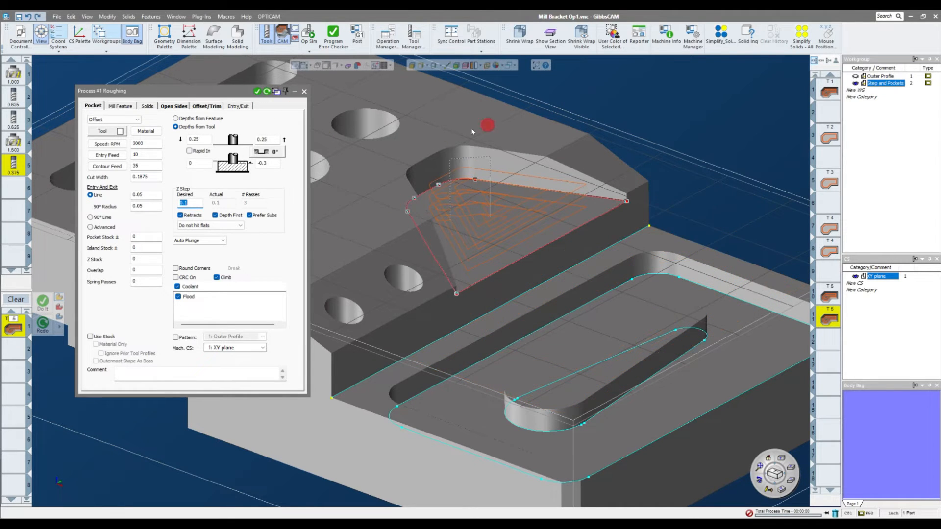
{"action": "scroll", "coordinate": [686, 238], "scroll_direction": "up", "scroll_amount": 5}
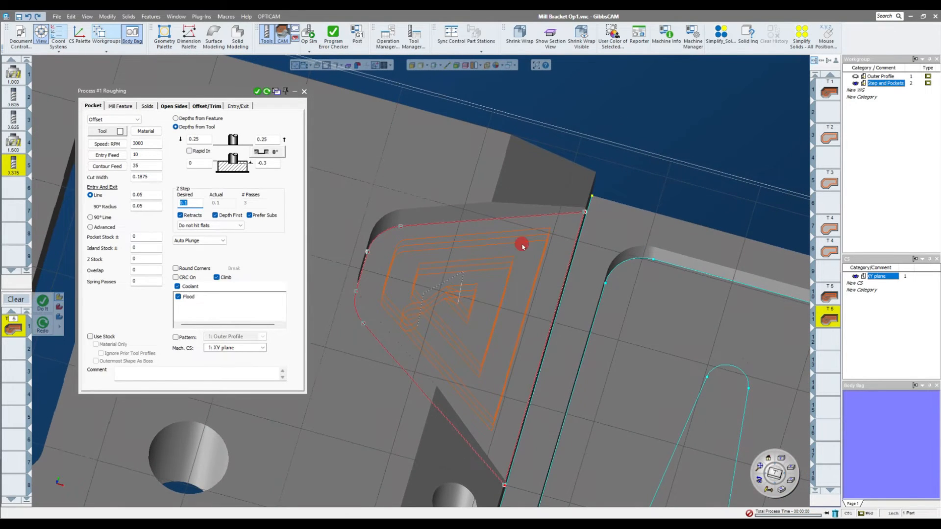
{"action": "scroll", "coordinate": [536, 195], "scroll_direction": "down", "scroll_amount": 3}
{"action": "left_click", "coordinate": [304, 91]}
Step: Play the angled notch's roughing operation in the Op Sim rendering
{"action": "left_click", "coordinate": [312, 65]}
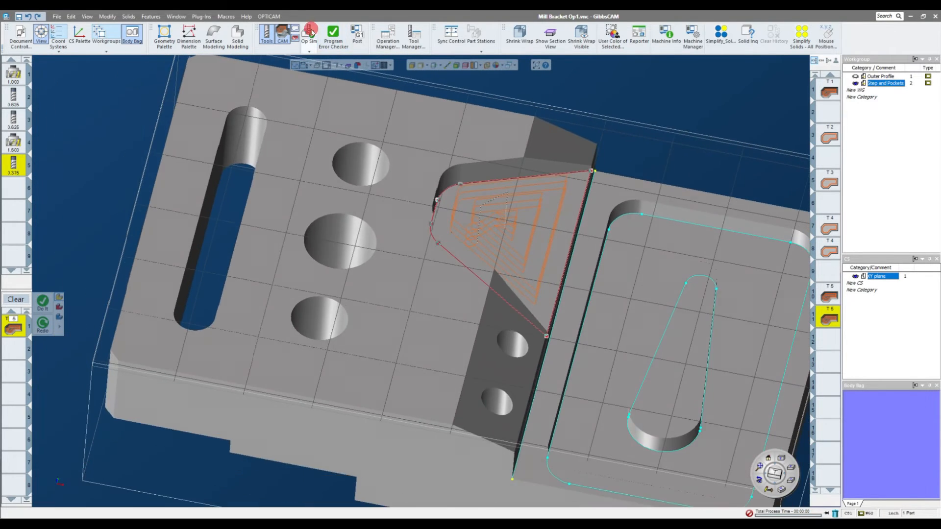
{"action": "left_click", "coordinate": [309, 34]}
{"action": "left_click", "coordinate": [697, 94]}
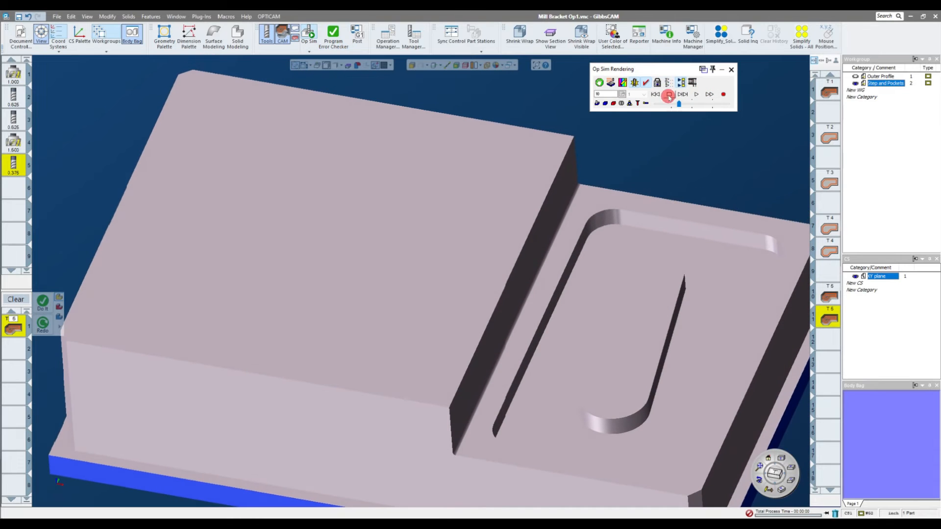
{"action": "left_click", "coordinate": [656, 95]}
{"action": "left_click", "coordinate": [696, 95]}
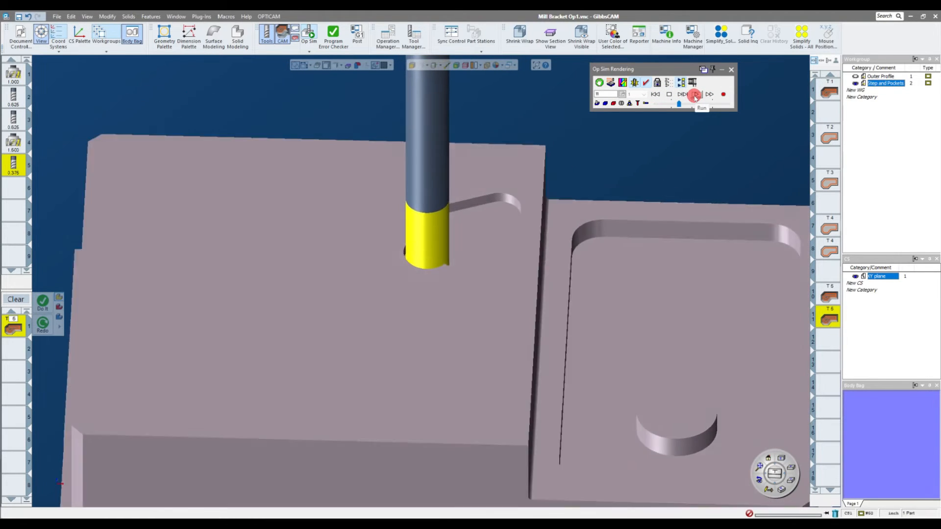
Step: Switch the display to rendered solid faces with edges and inspect the simulated notch cut before closing the rendering
{"action": "left_click", "coordinate": [282, 41]}
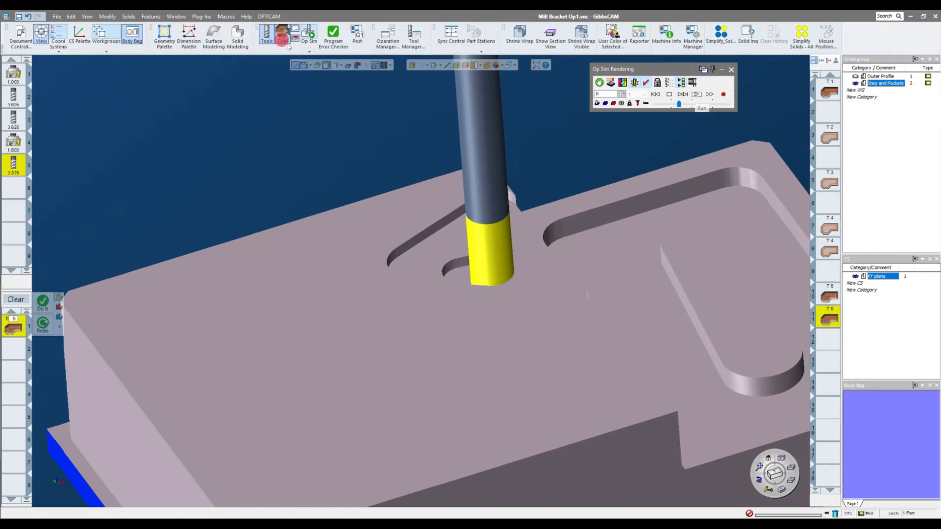
{"action": "left_click", "coordinate": [338, 65]}
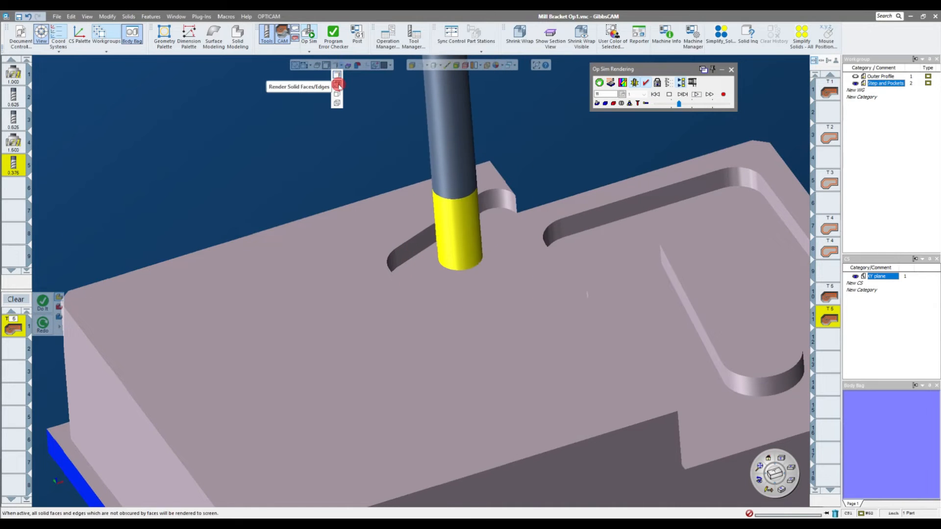
{"action": "left_click", "coordinate": [338, 85]}
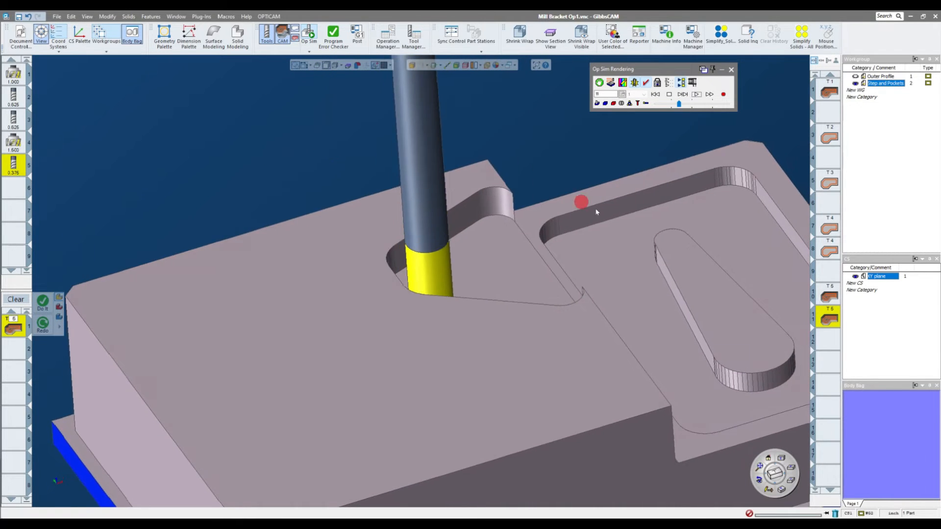
{"action": "scroll", "coordinate": [643, 238], "scroll_direction": "down", "scroll_amount": 4}
{"action": "scroll", "coordinate": [449, 174], "scroll_direction": "up", "scroll_amount": 2}
{"action": "middle_click_drag", "start_coordinate": [502, 177], "coordinate": [728, 80]}
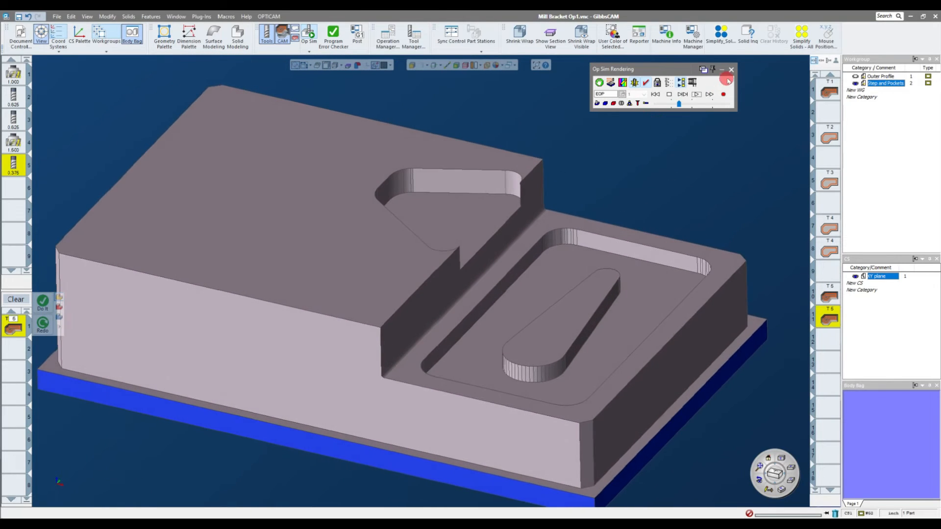
{"action": "left_click", "coordinate": [731, 71]}
{"action": "scroll", "coordinate": [645, 196], "scroll_direction": "up", "scroll_amount": 5}
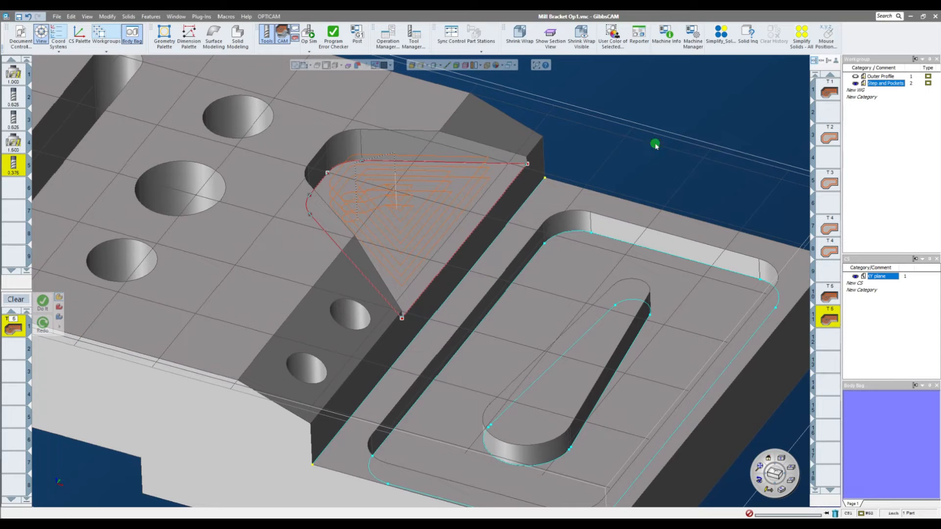
Step: Clear the process list and change the open edge of the notch contour from WALL to AIR
{"action": "left_click", "coordinate": [15, 300]}
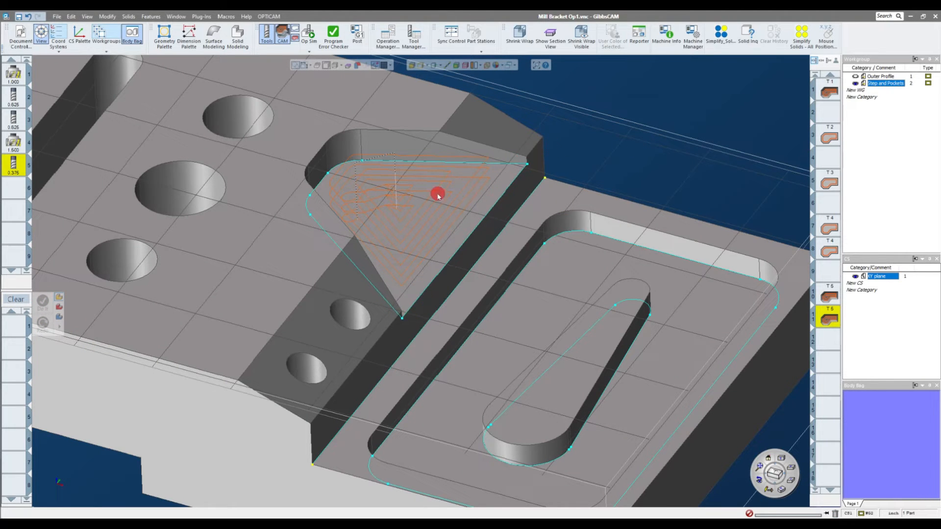
{"action": "middle_click_drag", "start_coordinate": [599, 222], "coordinate": [692, 177]}
{"action": "scroll", "coordinate": [697, 173], "scroll_direction": "up", "scroll_amount": 2}
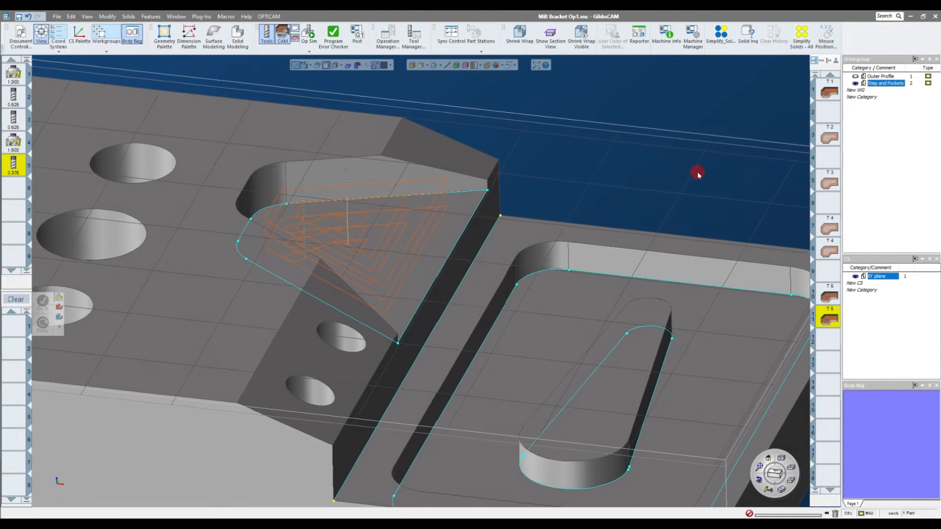
{"action": "right_click", "coordinate": [475, 209]}
{"action": "left_click", "coordinate": [471, 218]}
{"action": "right_click", "coordinate": [472, 220]}
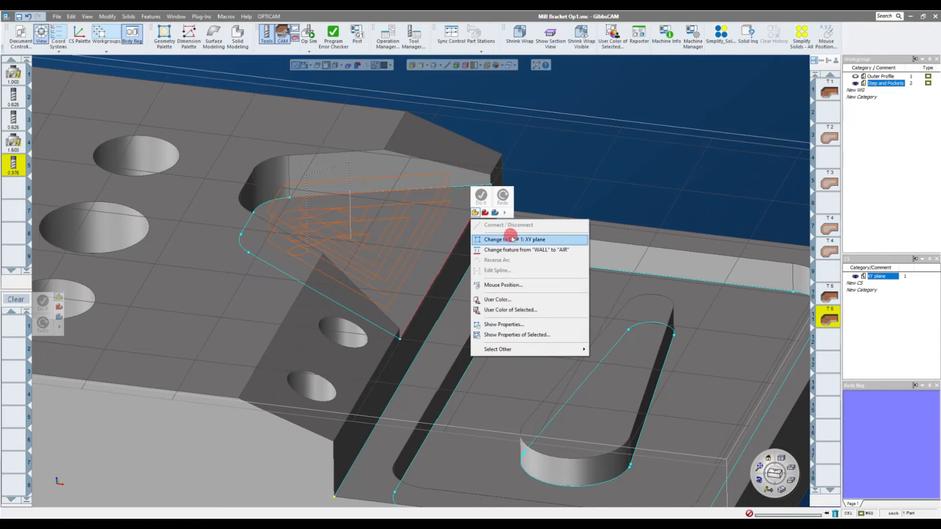
{"action": "left_click", "coordinate": [556, 250]}
{"action": "middle_click_drag", "start_coordinate": [620, 181], "coordinate": [363, 304]}
{"action": "scroll", "coordinate": [557, 226], "scroll_direction": "down", "scroll_amount": 4}
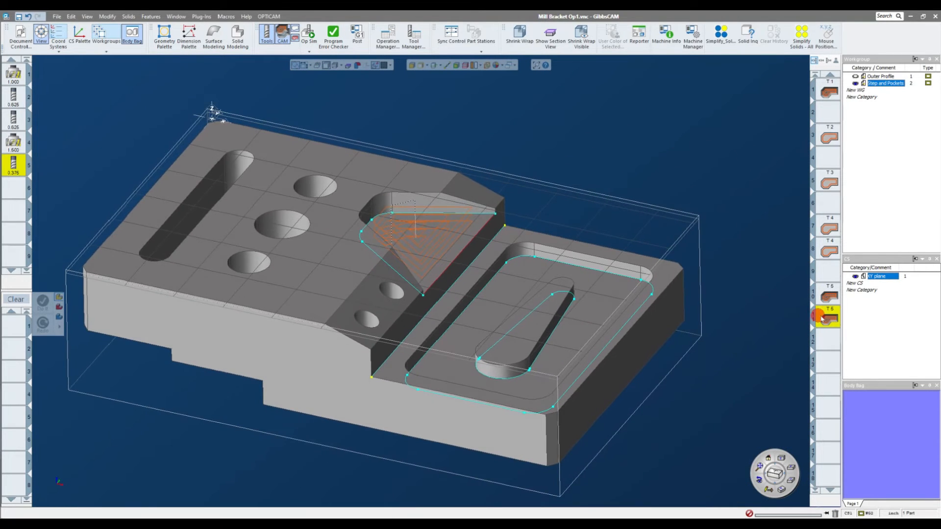
Step: Reload the slot 11 roughing operation and regenerate its toolpath with the notch's open air side
{"action": "double_click", "coordinate": [821, 314]}
{"action": "scroll", "coordinate": [617, 270], "scroll_direction": "up", "scroll_amount": 2}
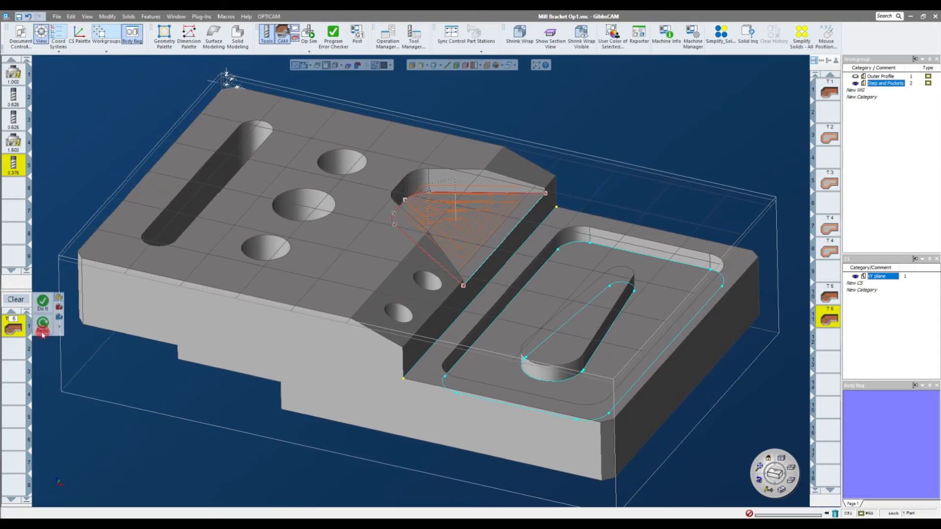
{"action": "left_click", "coordinate": [42, 328]}
{"action": "scroll", "coordinate": [417, 241], "scroll_direction": "up", "scroll_amount": 5}
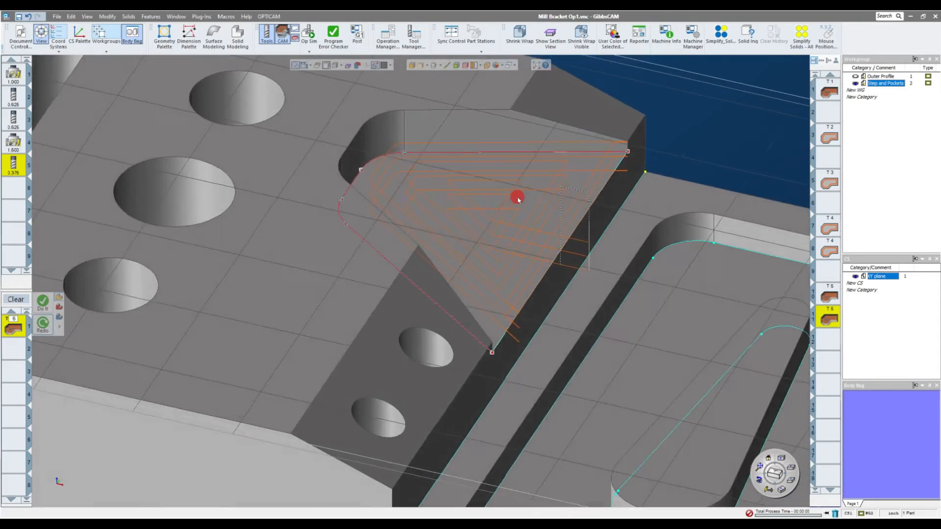
{"action": "middle_click_drag", "start_coordinate": [553, 193], "coordinate": [611, 269]}
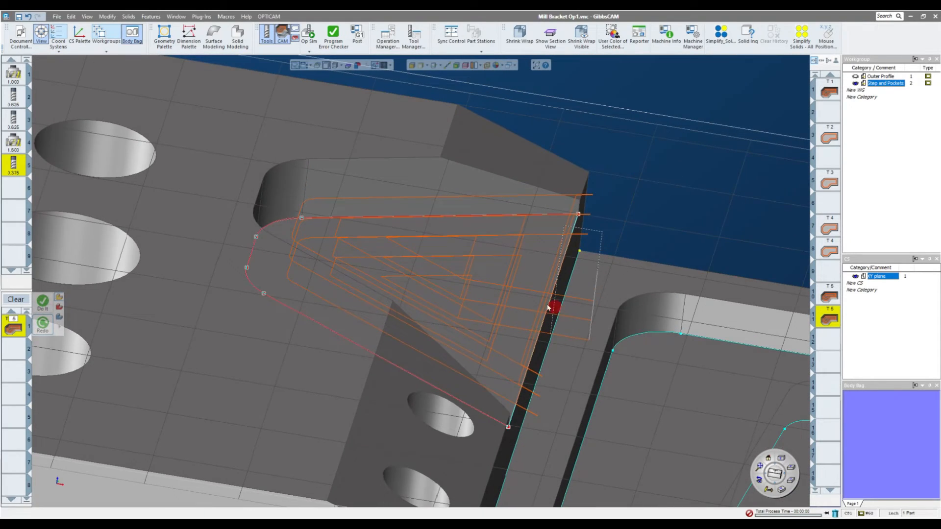
{"action": "middle_click_drag", "start_coordinate": [420, 273], "coordinate": [514, 156]}
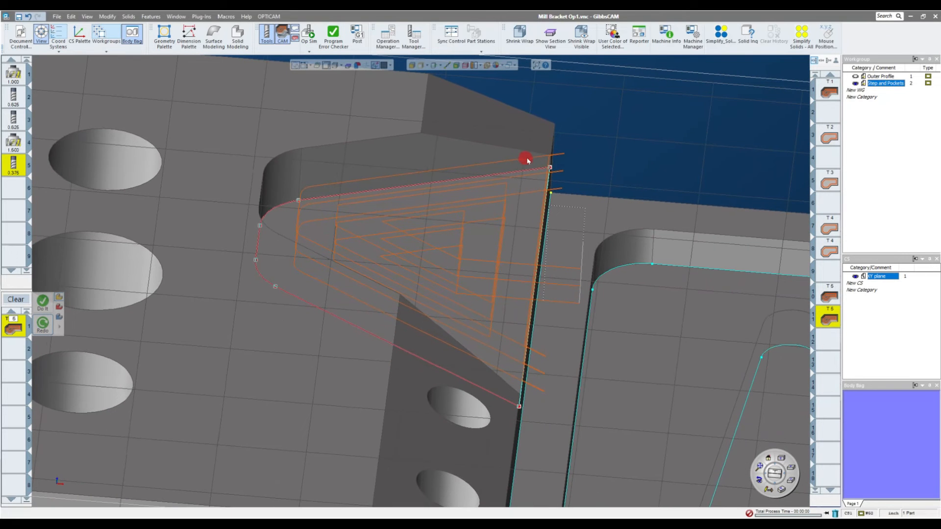
Step: Set the open sides overhang to 0.375 in the roughing process and regenerate the notch toolpath
{"action": "middle_click_drag", "start_coordinate": [629, 127], "coordinate": [597, 171]}
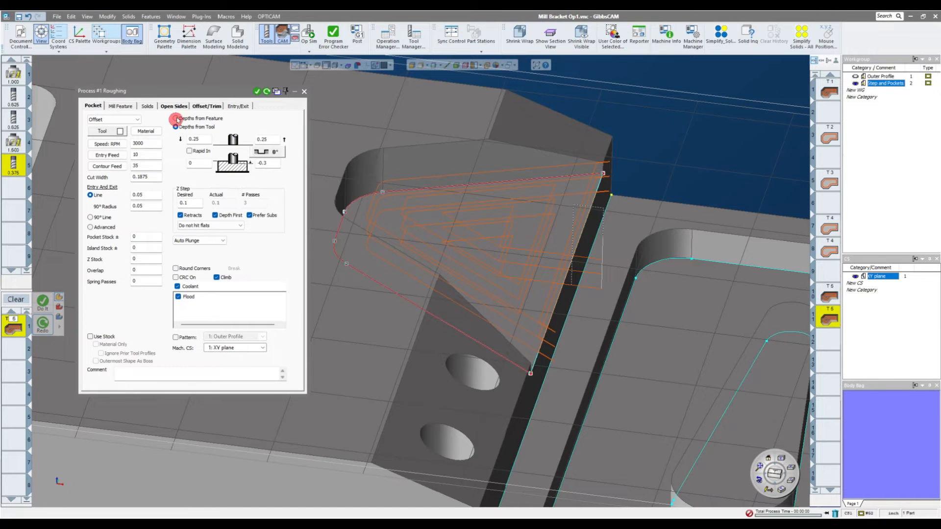
{"action": "left_click", "coordinate": [174, 106]}
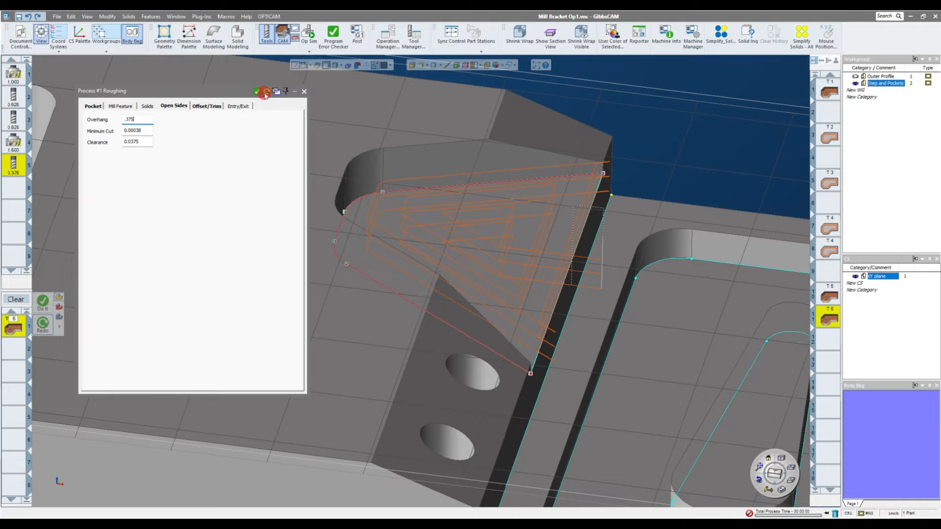
{"action": "left_click", "coordinate": [266, 92]}
{"action": "middle_click_drag", "start_coordinate": [536, 175], "coordinate": [546, 183]}
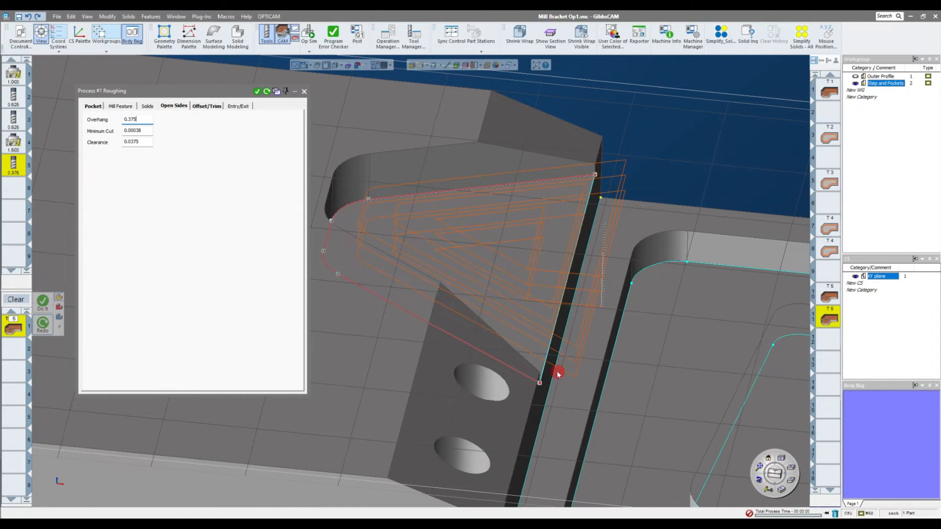
{"action": "middle_click_drag", "start_coordinate": [736, 170], "coordinate": [295, 91]}
{"action": "left_click", "coordinate": [306, 92]}
{"action": "middle_click_drag", "start_coordinate": [460, 142], "coordinate": [441, 78]}
{"action": "scroll", "coordinate": [437, 71], "scroll_direction": "down", "scroll_amount": 4}
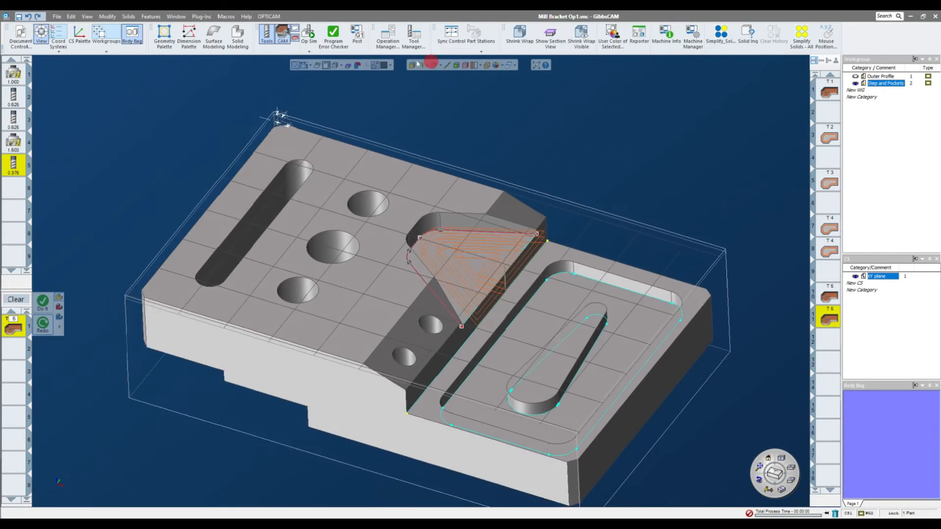
Step: Play the operation simulation from the start, inspect the notch cut through its open side, and close the rendering
{"action": "left_click", "coordinate": [310, 35]}
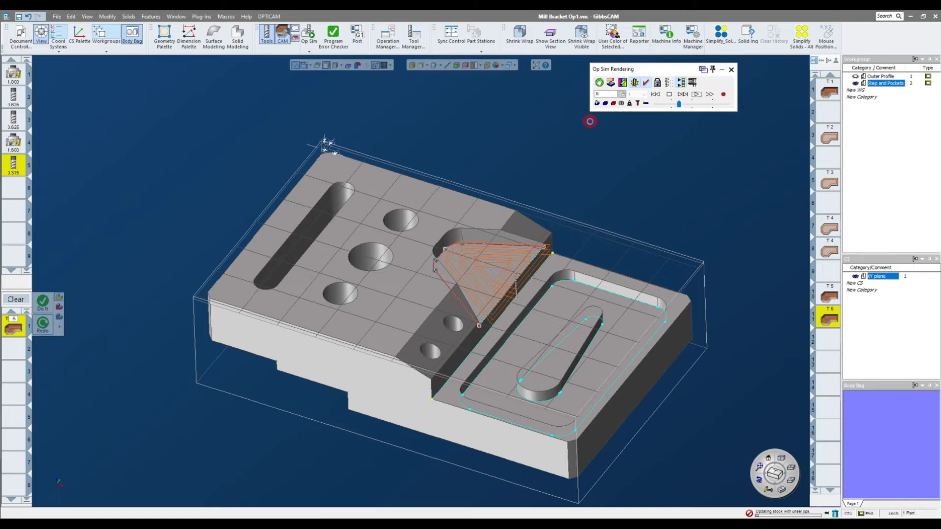
{"action": "left_click", "coordinate": [655, 94]}
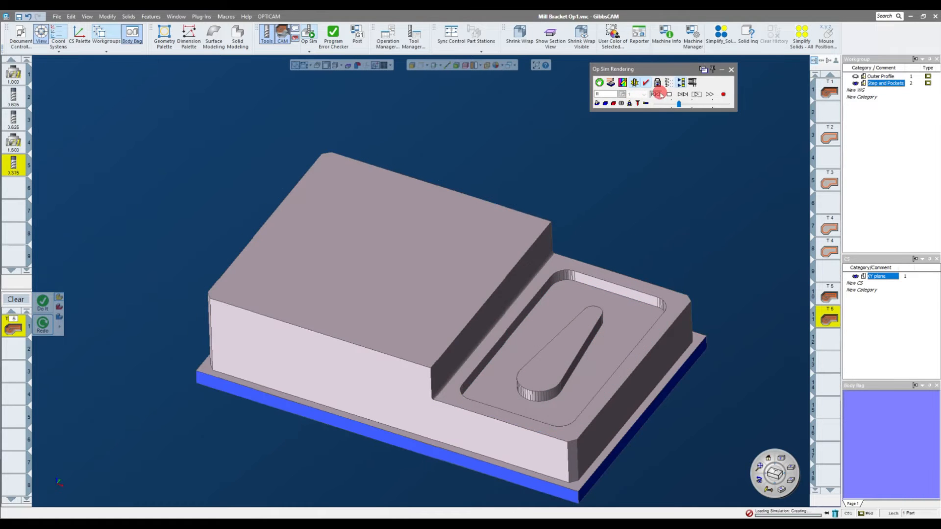
{"action": "left_click", "coordinate": [695, 96]}
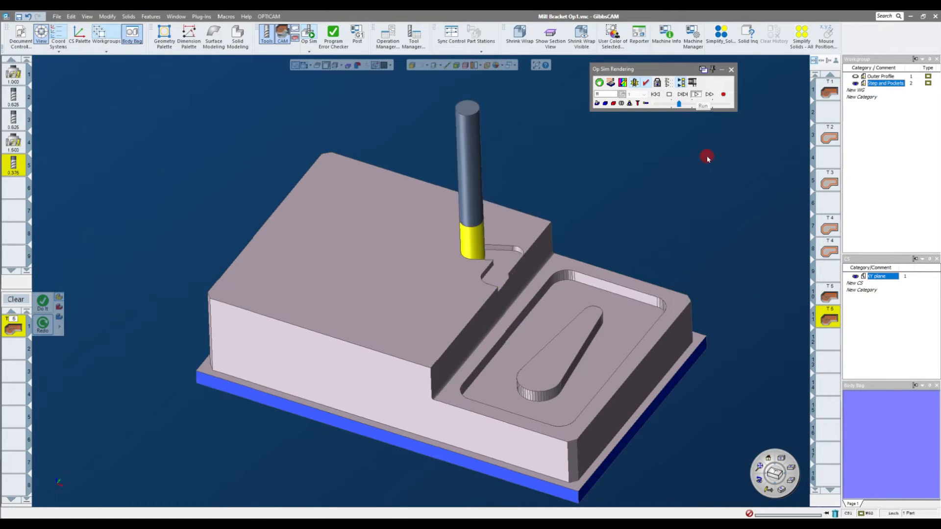
{"action": "scroll", "coordinate": [708, 159], "scroll_direction": "up", "scroll_amount": 3}
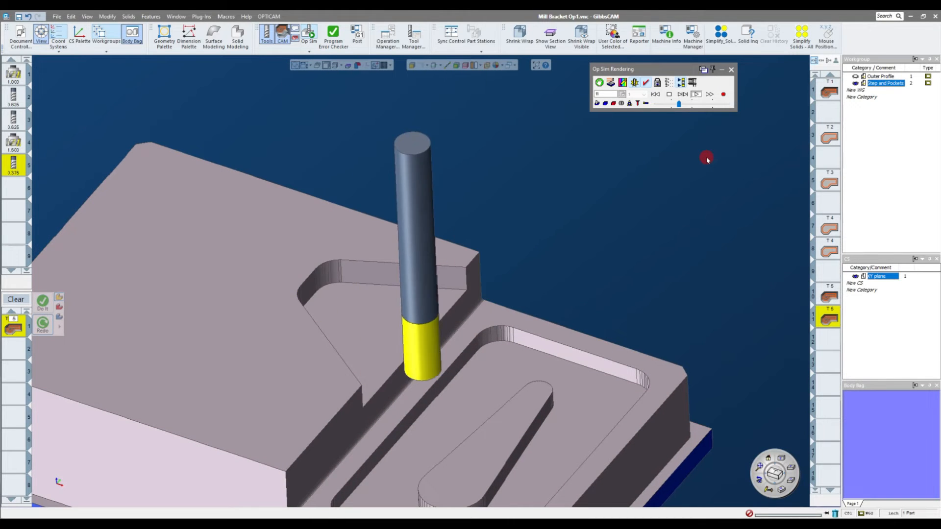
{"action": "scroll", "coordinate": [707, 160], "scroll_direction": "down", "scroll_amount": 4}
{"action": "scroll", "coordinate": [706, 160], "scroll_direction": "up", "scroll_amount": 2}
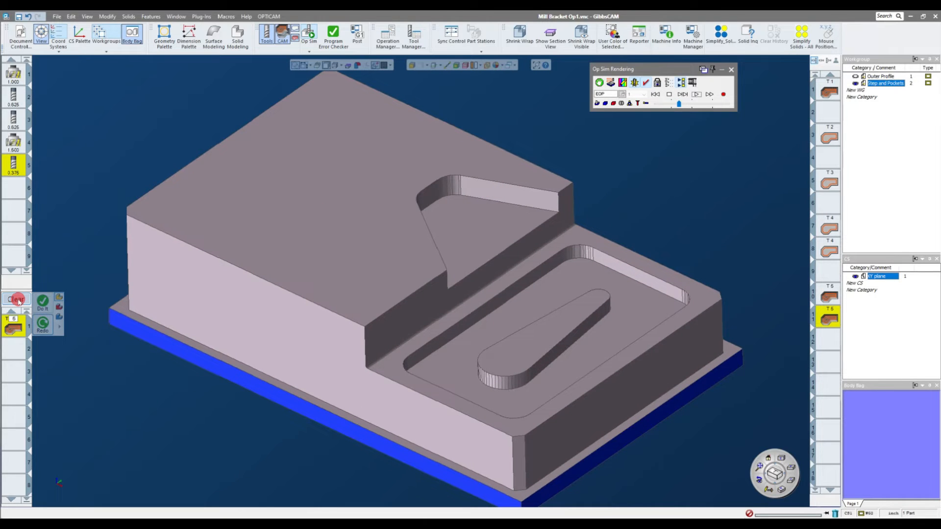
{"action": "left_click", "coordinate": [17, 299]}
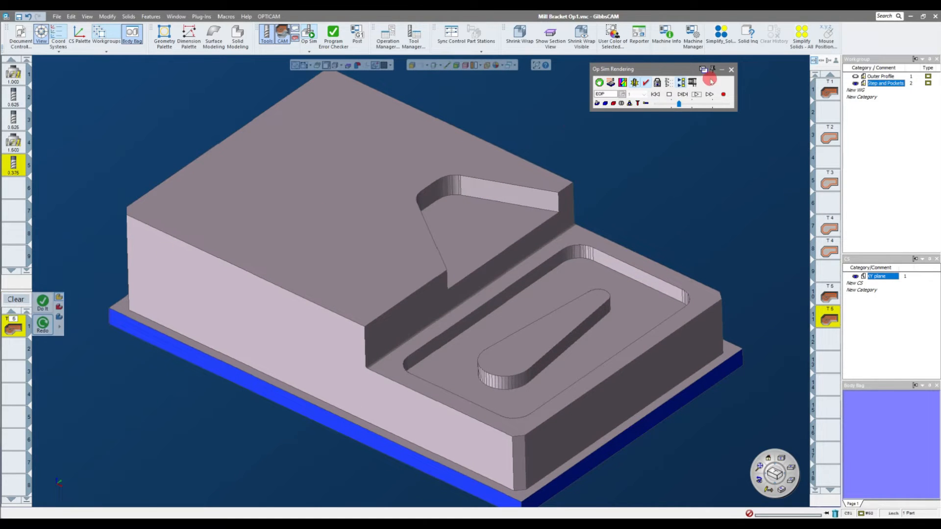
{"action": "left_click", "coordinate": [731, 70]}
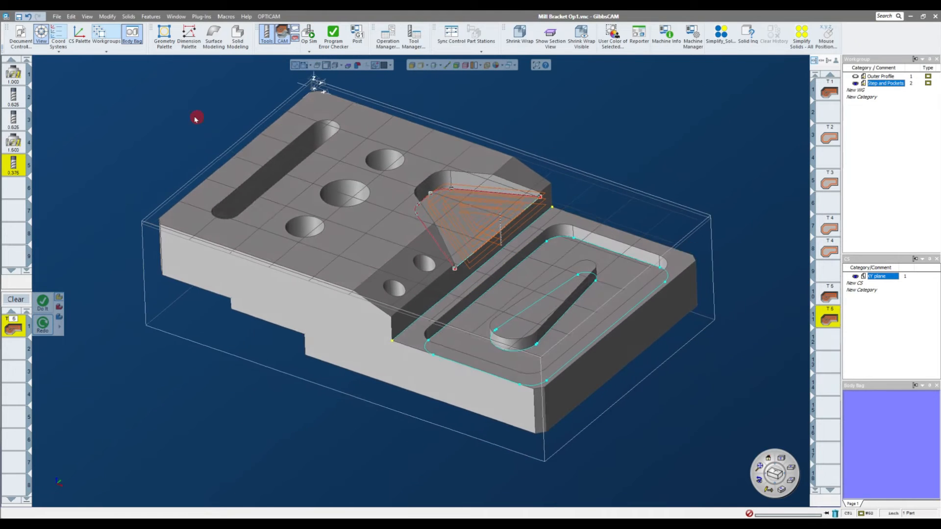
Step: Save the part, activate empty operation slot 13 and clear the process list
{"action": "left_click", "coordinate": [59, 19]}
{"action": "left_click", "coordinate": [66, 64]}
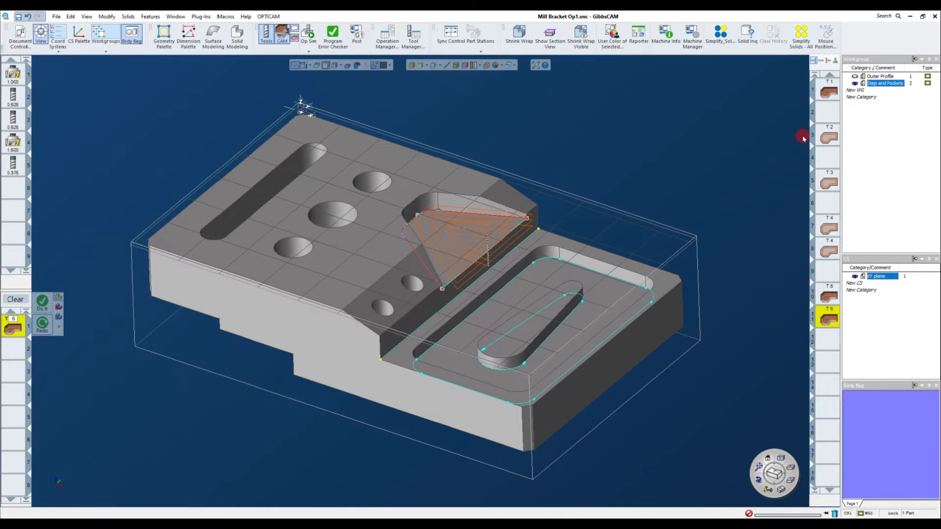
{"action": "left_click", "coordinate": [700, 327]}
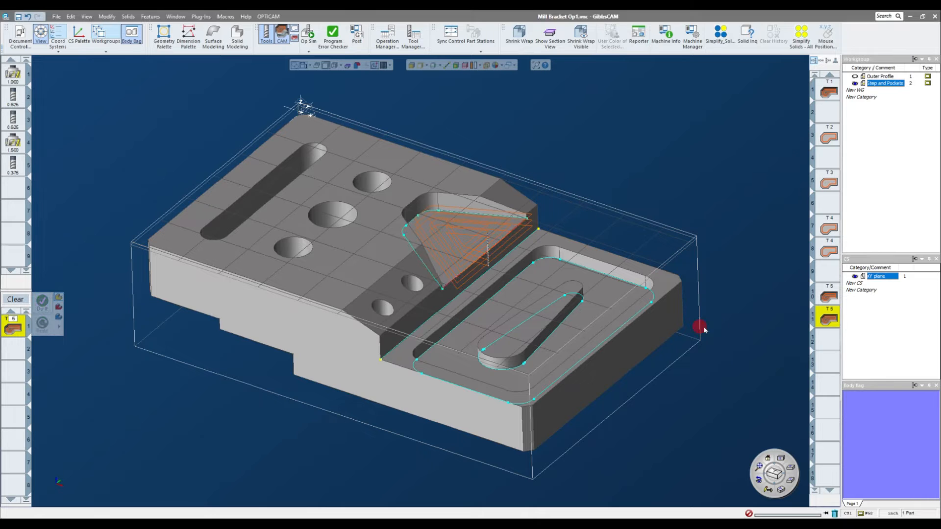
{"action": "left_click", "coordinate": [521, 275]}
{"action": "left_click", "coordinate": [829, 365]}
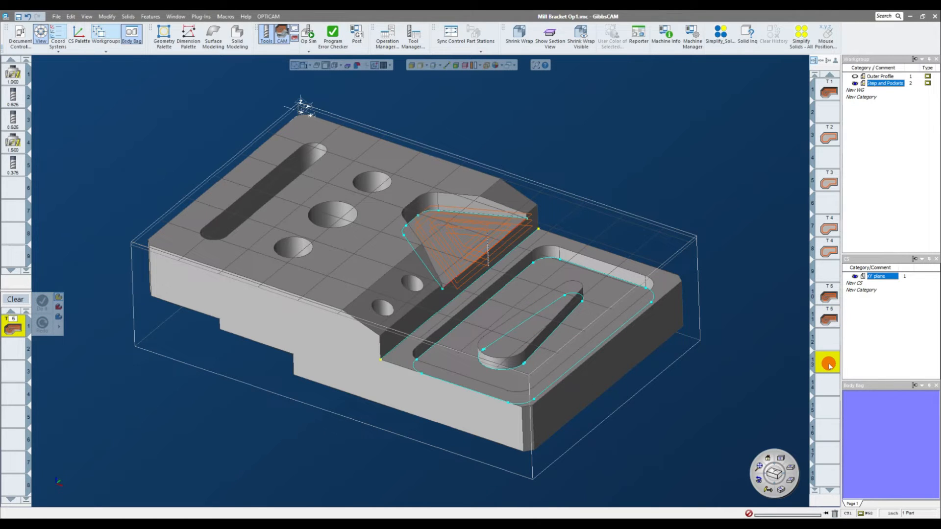
{"action": "left_click", "coordinate": [14, 300]}
Step: Create a new workgroup and name it Slot and Holes
{"action": "middle_click_drag", "start_coordinate": [105, 236], "coordinate": [710, 113]}
{"action": "left_click", "coordinate": [854, 97]}
{"action": "double_click", "coordinate": [870, 90]}
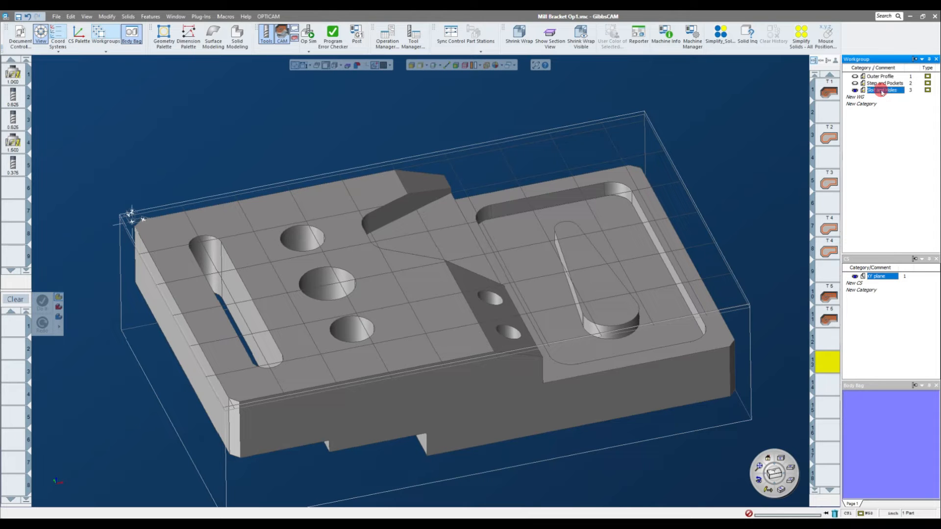
Step: Examine the slot and the three vertical holes from several angles, selecting hole wall faces to check how they are split
{"action": "middle_click_drag", "start_coordinate": [740, 178], "coordinate": [372, 216]}
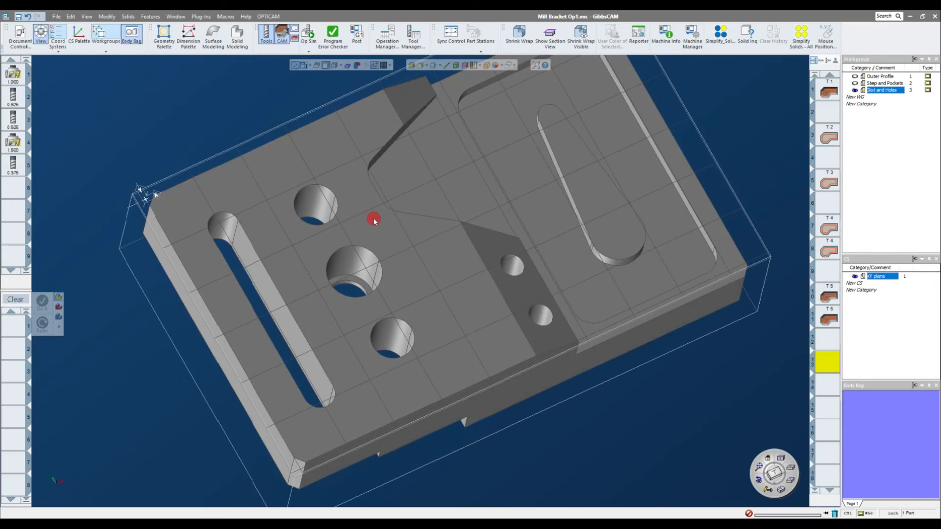
{"action": "scroll", "coordinate": [371, 221], "scroll_direction": "up", "scroll_amount": 5}
{"action": "scroll", "coordinate": [371, 220], "scroll_direction": "down", "scroll_amount": 5}
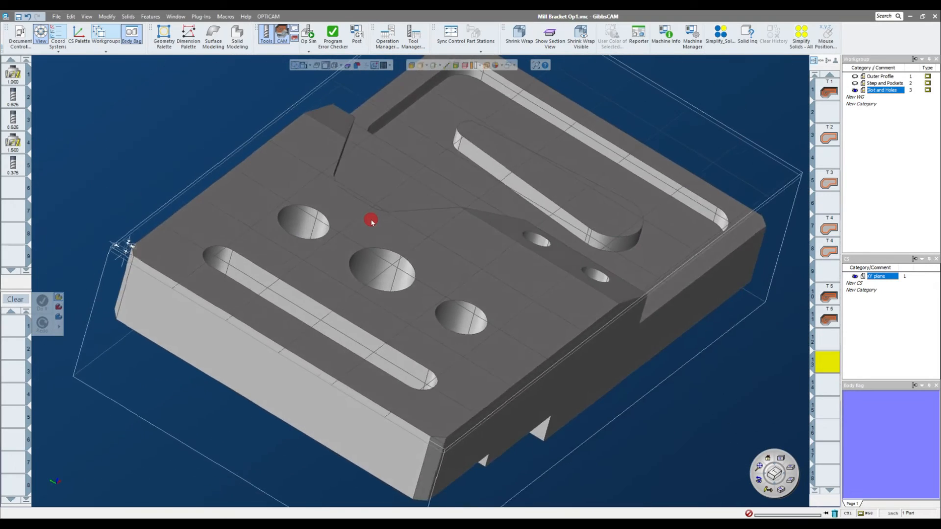
{"action": "scroll", "coordinate": [371, 221], "scroll_direction": "up", "scroll_amount": 2}
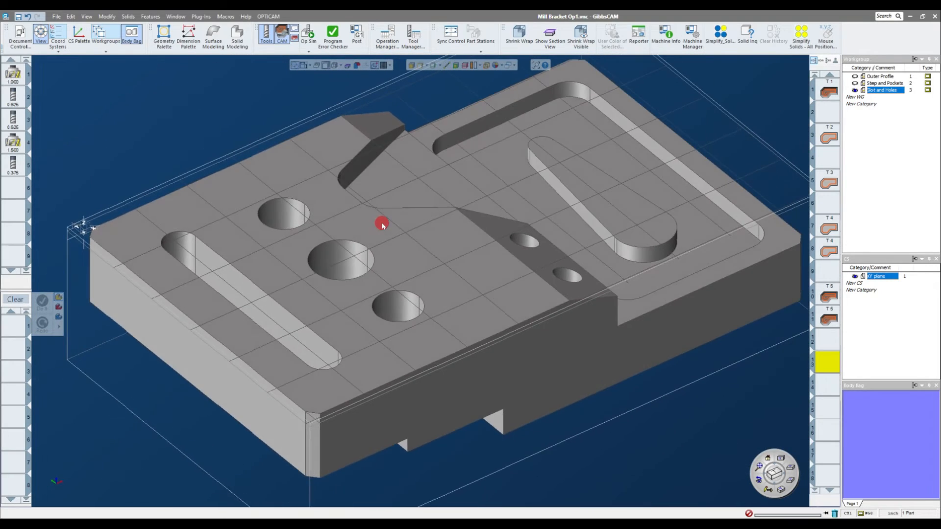
{"action": "scroll", "coordinate": [382, 225], "scroll_direction": "down", "scroll_amount": 1}
{"action": "middle_click_drag", "start_coordinate": [383, 224], "coordinate": [382, 224]}
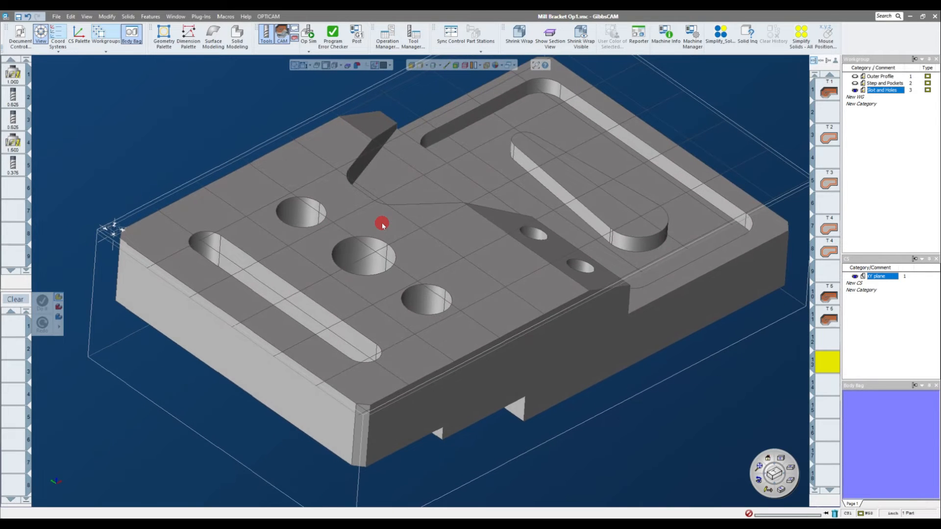
{"action": "scroll", "coordinate": [383, 224], "scroll_direction": "down", "scroll_amount": 3}
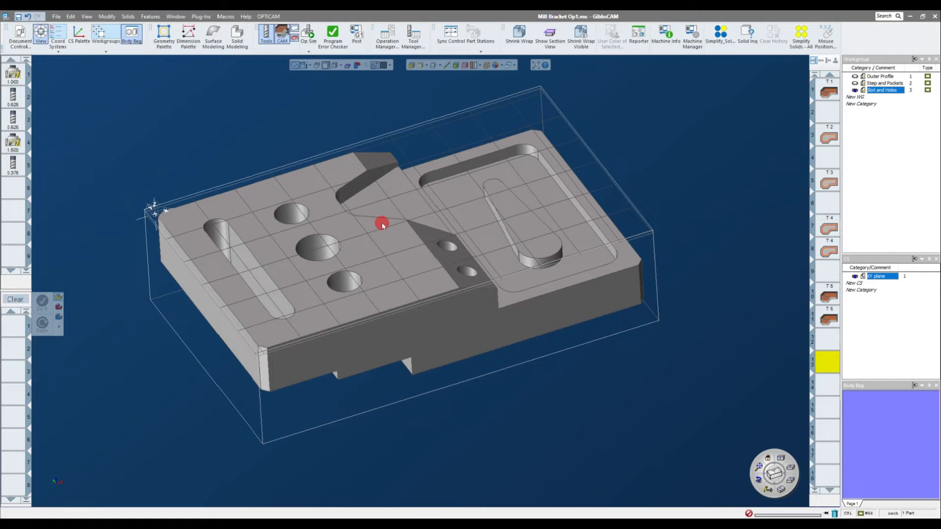
{"action": "middle_click_drag", "start_coordinate": [379, 222], "coordinate": [304, 241]}
{"action": "scroll", "coordinate": [405, 269], "scroll_direction": "up", "scroll_amount": 5}
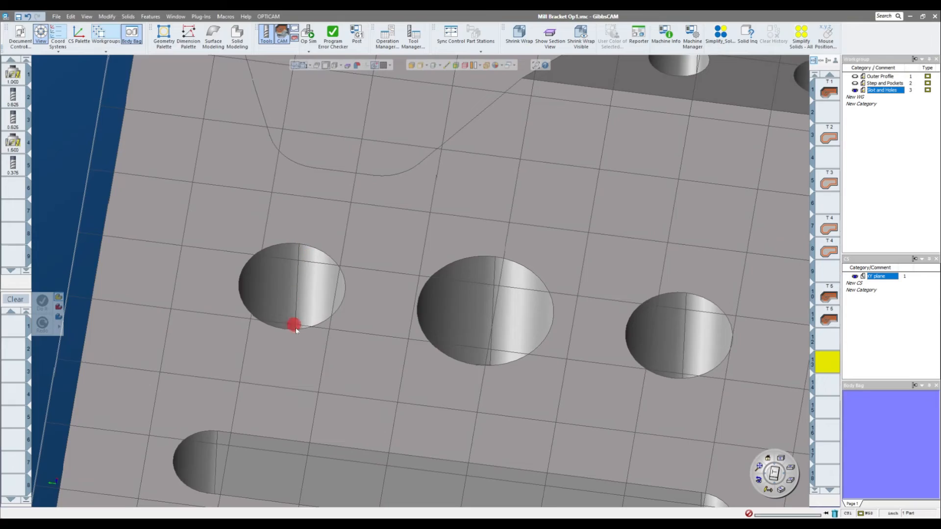
{"action": "middle_click_drag", "start_coordinate": [472, 352], "coordinate": [586, 311]}
{"action": "left_click", "coordinate": [391, 193]}
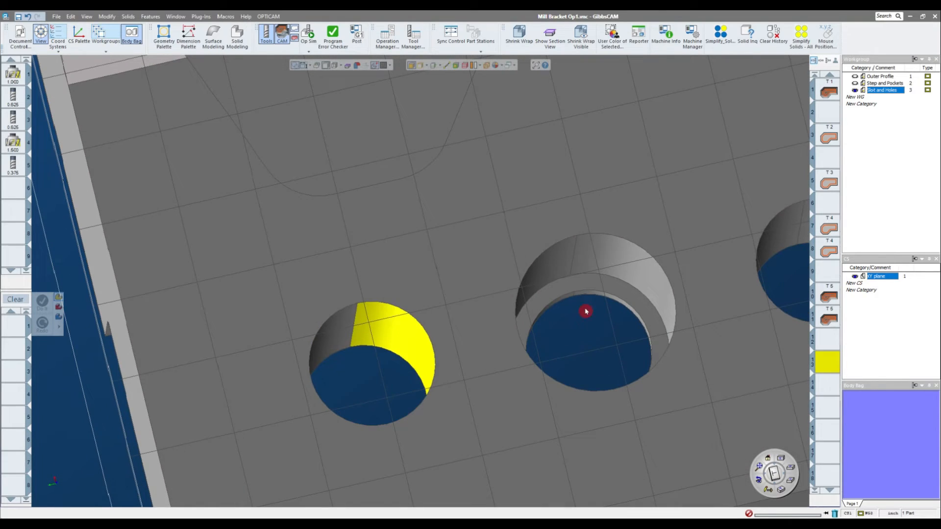
{"action": "left_click", "coordinate": [554, 256]}
{"action": "middle_click_drag", "start_coordinate": [609, 252], "coordinate": [189, 140]}
{"action": "scroll", "coordinate": [574, 311], "scroll_direction": "down", "scroll_amount": 5}
{"action": "left_click", "coordinate": [189, 141]}
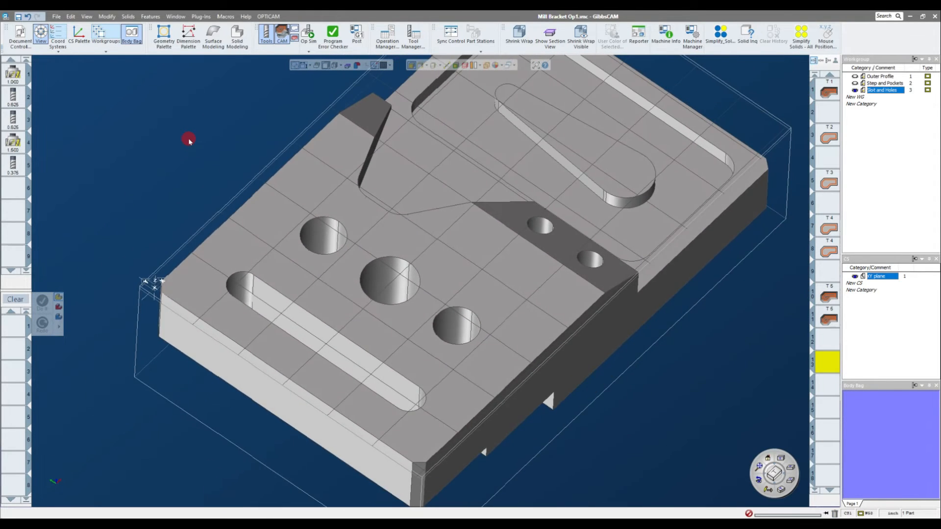
Step: Extract the top edge of the smaller hole nearest the part origin as geometry in the Slot and Holes workgroup
{"action": "scroll", "coordinate": [329, 242], "scroll_direction": "up", "scroll_amount": 5}
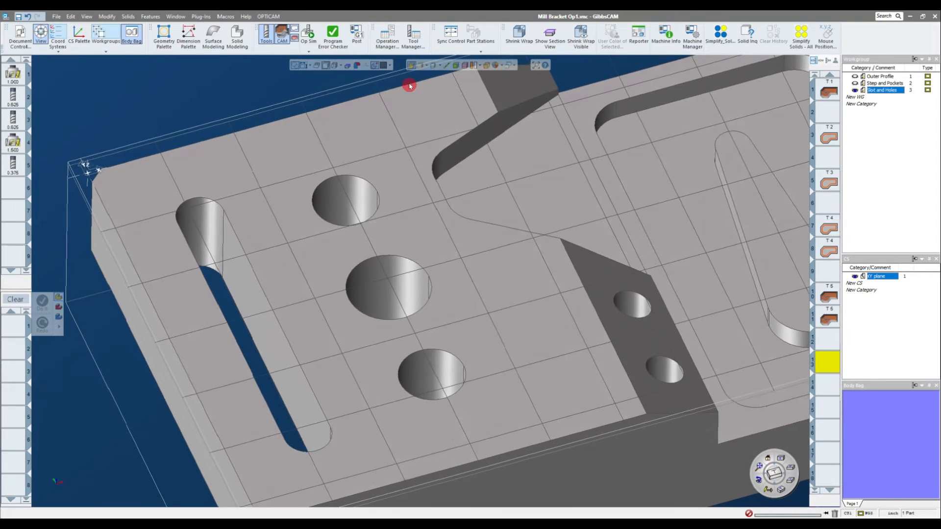
{"action": "left_click", "coordinate": [410, 67]}
{"action": "left_click", "coordinate": [419, 67]}
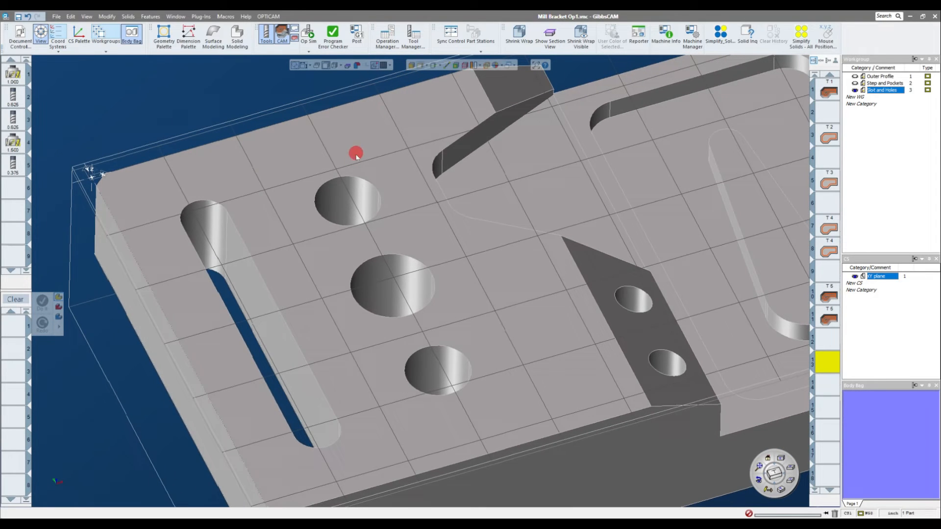
{"action": "left_click", "coordinate": [349, 179]}
{"action": "right_click", "coordinate": [349, 179]}
{"action": "left_click", "coordinate": [380, 185]}
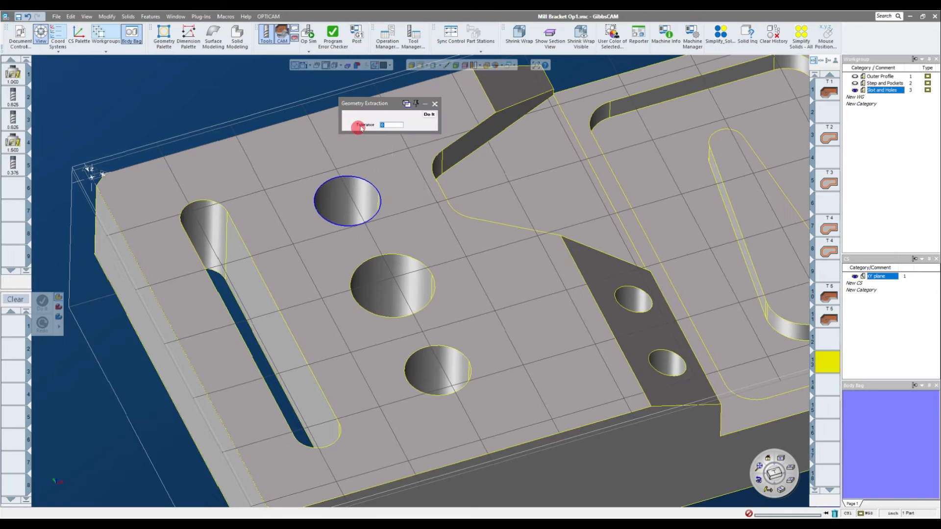
{"action": "left_click", "coordinate": [430, 115]}
{"action": "left_click", "coordinate": [434, 103]}
{"action": "left_click", "coordinate": [420, 67]}
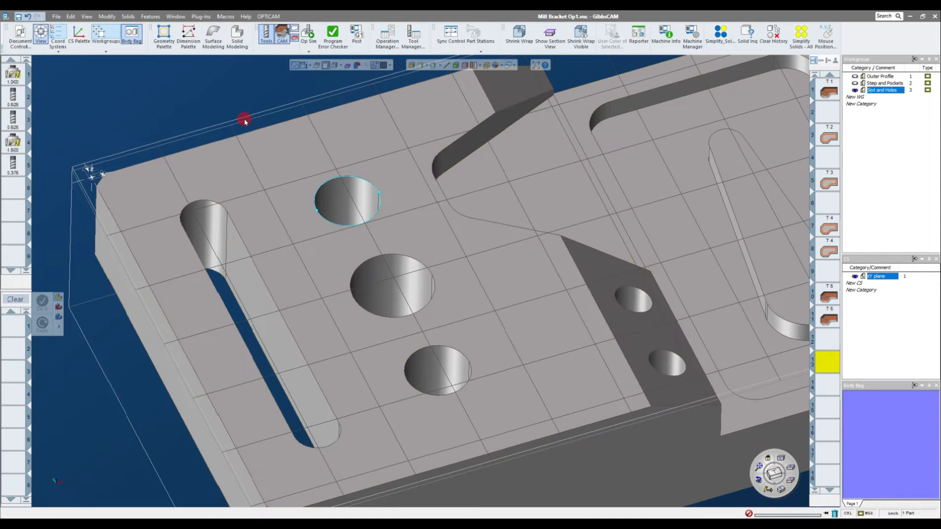
Step: Check the points on the extracted hole circle and delete that geometry
{"action": "scroll", "coordinate": [445, 239], "scroll_direction": "up", "scroll_amount": 6}
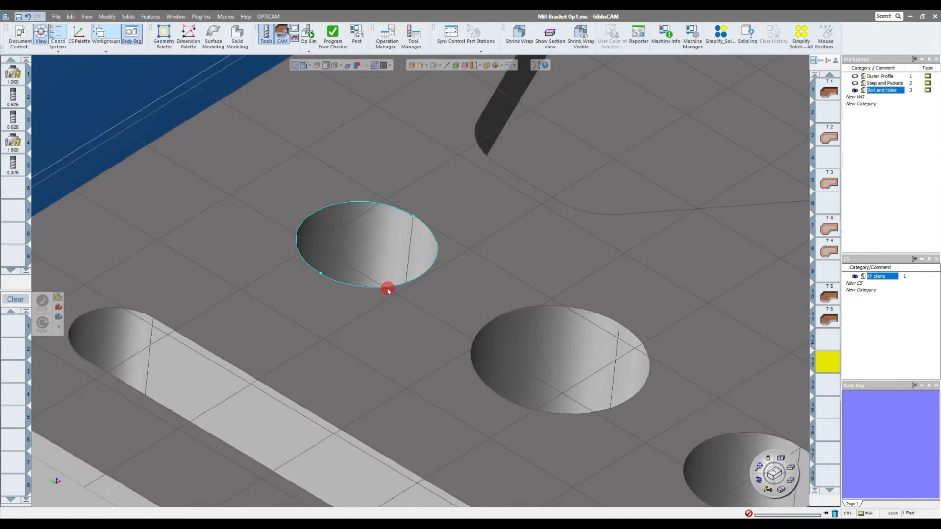
{"action": "scroll", "coordinate": [344, 194], "scroll_direction": "down", "scroll_amount": 3}
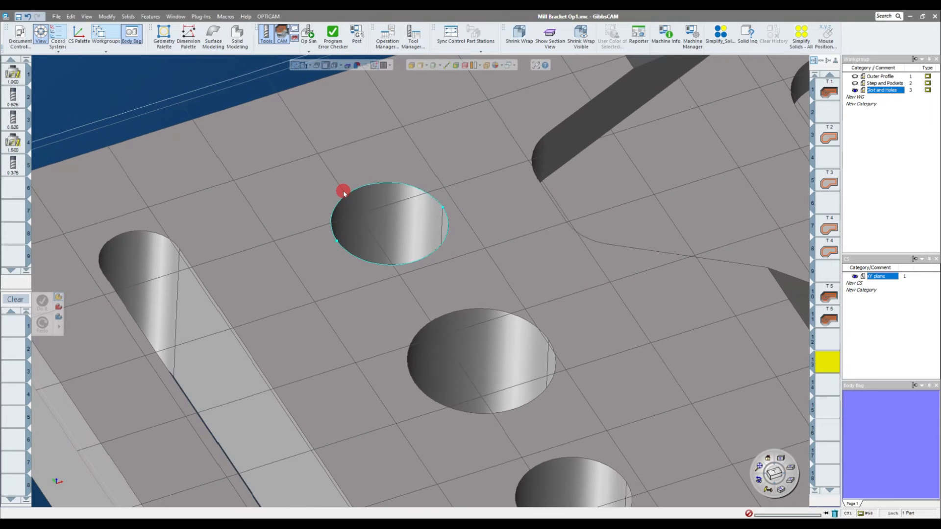
{"action": "scroll", "coordinate": [254, 140], "scroll_direction": "down", "scroll_amount": 4}
{"action": "scroll", "coordinate": [254, 140], "scroll_direction": "down", "scroll_amount": 1}
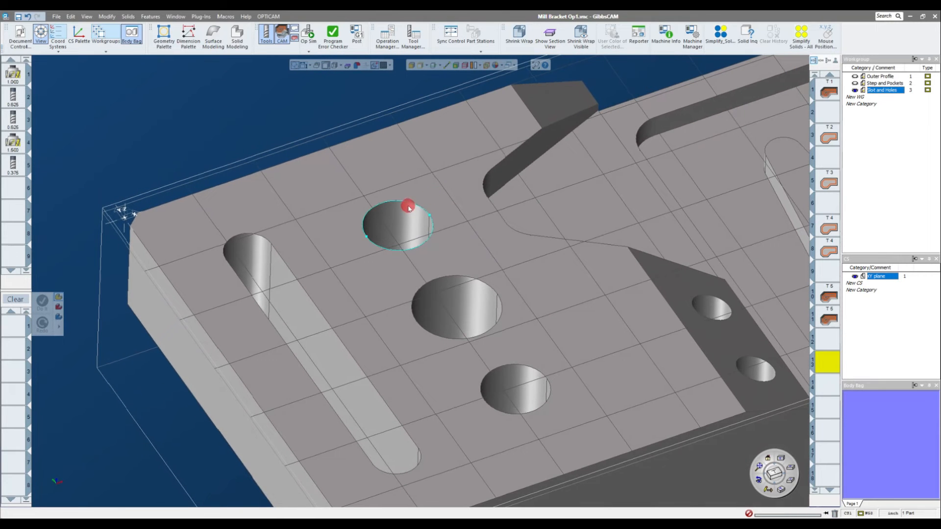
{"action": "left_click", "coordinate": [410, 205]}
{"action": "left_click", "coordinate": [411, 205]}
{"action": "scroll", "coordinate": [272, 116], "scroll_direction": "down", "scroll_amount": 3}
Step: Select the whole bracket solid and remove its unneeded topology
{"action": "middle_click_drag", "start_coordinate": [271, 117], "coordinate": [384, 225]}
{"action": "middle_click_drag", "start_coordinate": [580, 246], "coordinate": [360, 141]}
{"action": "left_click", "coordinate": [283, 311]}
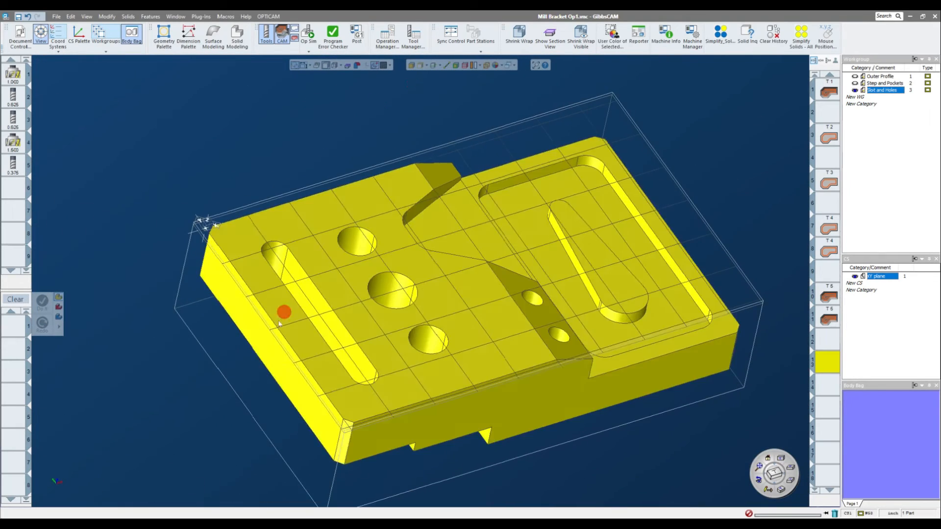
{"action": "middle_click_drag", "start_coordinate": [284, 311], "coordinate": [258, 332]}
{"action": "left_click", "coordinate": [106, 17]}
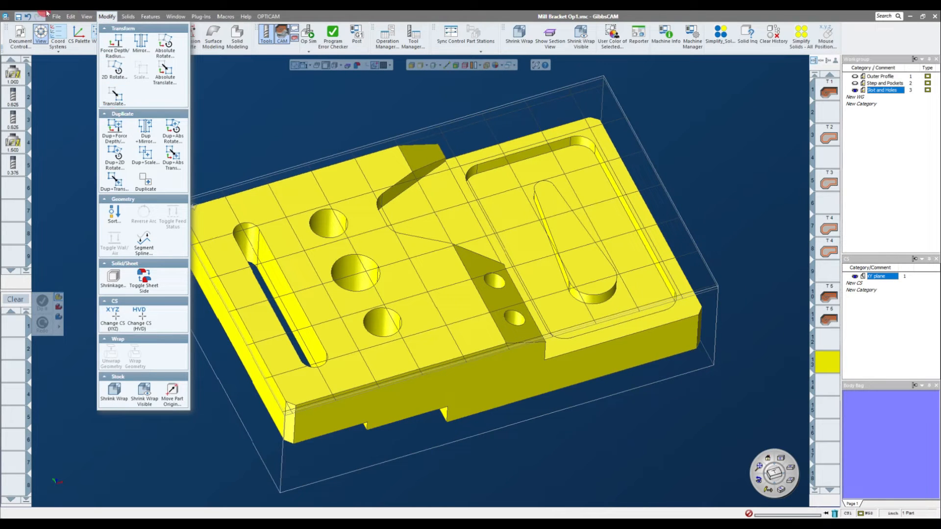
{"action": "left_click", "coordinate": [138, 17]}
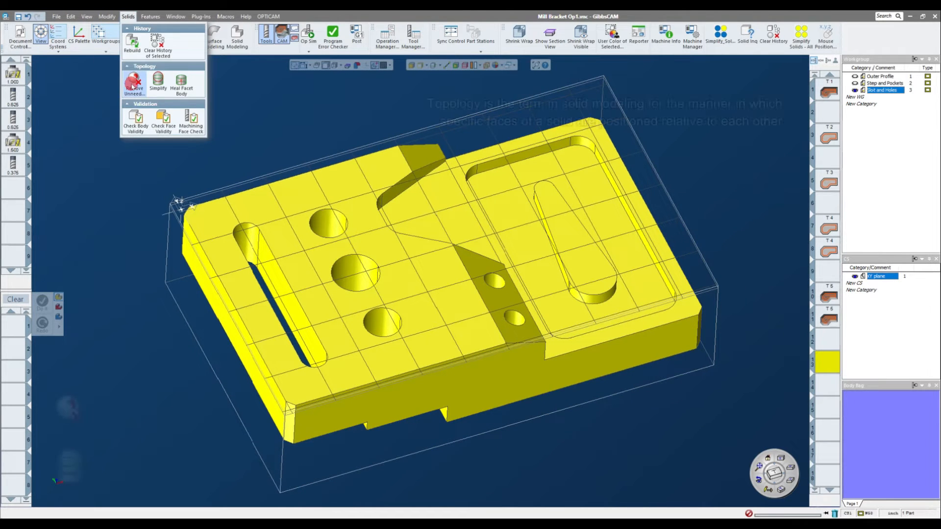
{"action": "left_click", "coordinate": [132, 86]}
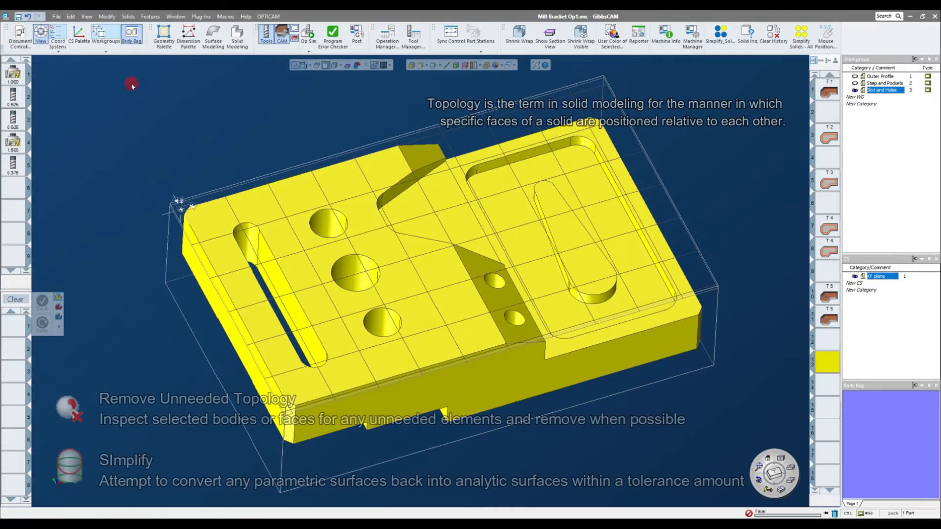
Step: Inspect the hole walls on the bracket, look up the Simplify topology command and deselect the body
{"action": "scroll", "coordinate": [331, 225], "scroll_direction": "up", "scroll_amount": 5}
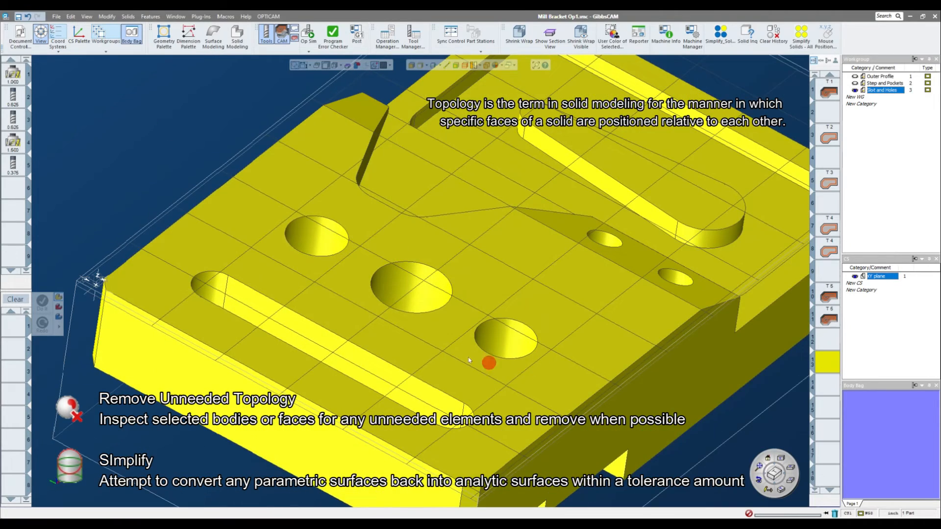
{"action": "scroll", "coordinate": [298, 195], "scroll_direction": "down", "scroll_amount": 5}
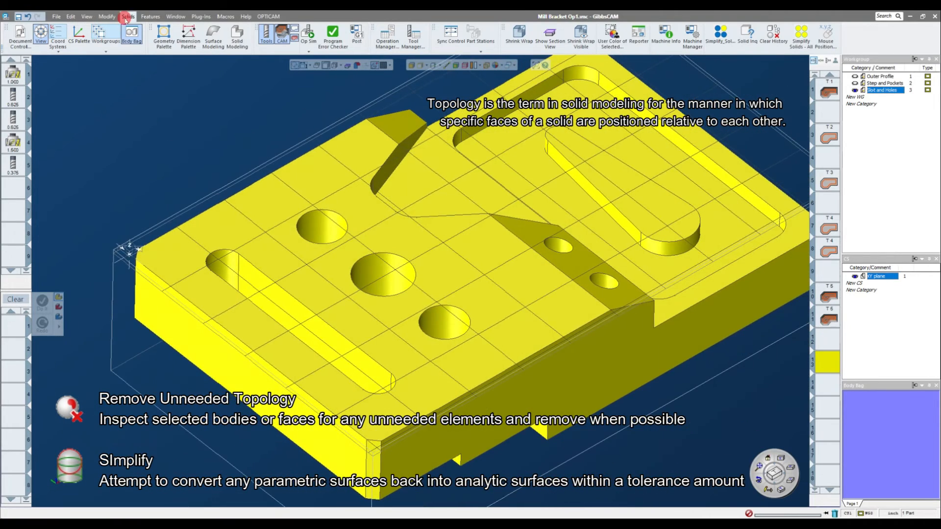
{"action": "left_click", "coordinate": [128, 17]}
{"action": "left_click", "coordinate": [157, 81]}
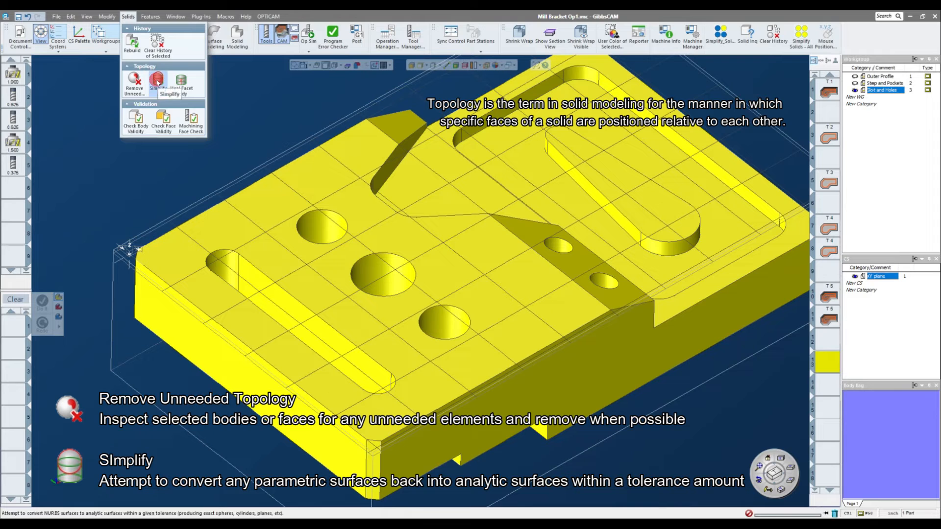
{"action": "left_click", "coordinate": [154, 142]}
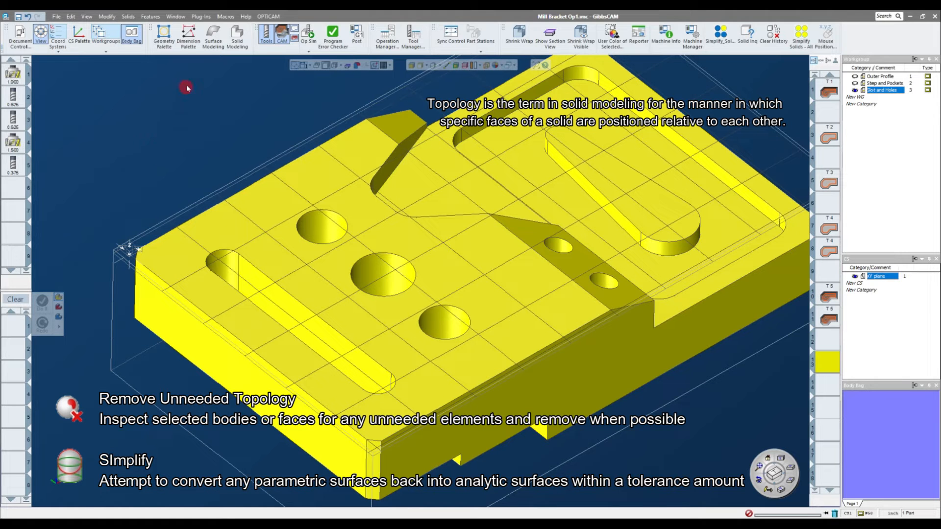
{"action": "left_click", "coordinate": [197, 122]}
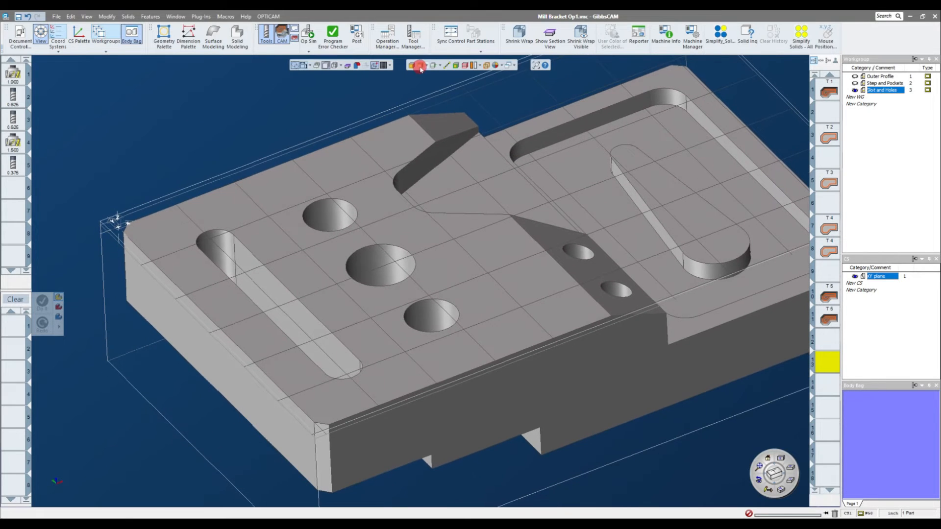
{"action": "left_click", "coordinate": [351, 185]}
{"action": "left_click", "coordinate": [340, 200]}
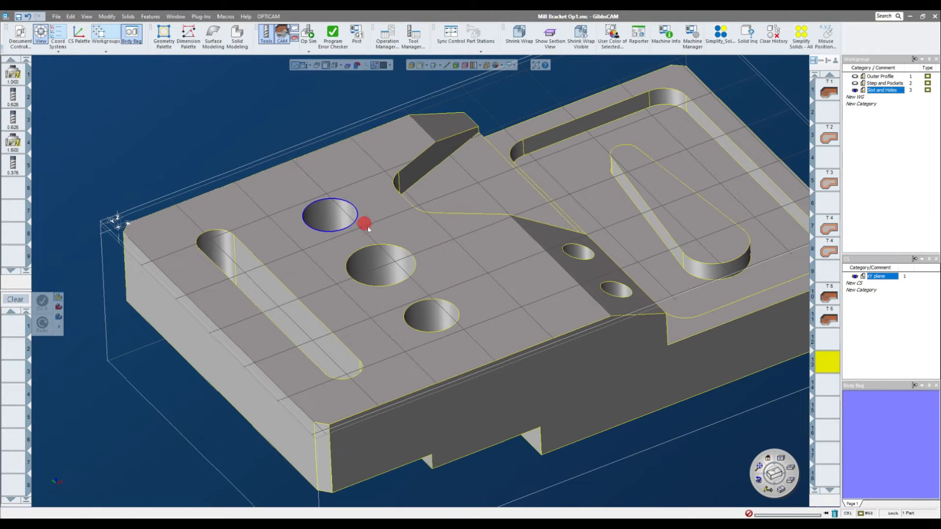
{"action": "left_click", "coordinate": [392, 249], "text": "shift"}
{"action": "left_click", "coordinate": [432, 303]}
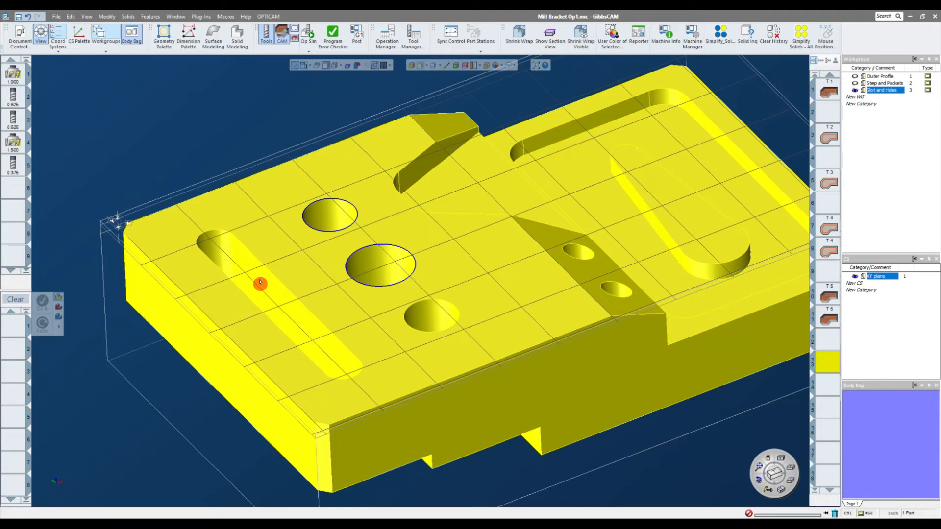
{"action": "left_click", "coordinate": [436, 302], "text": "shift"}
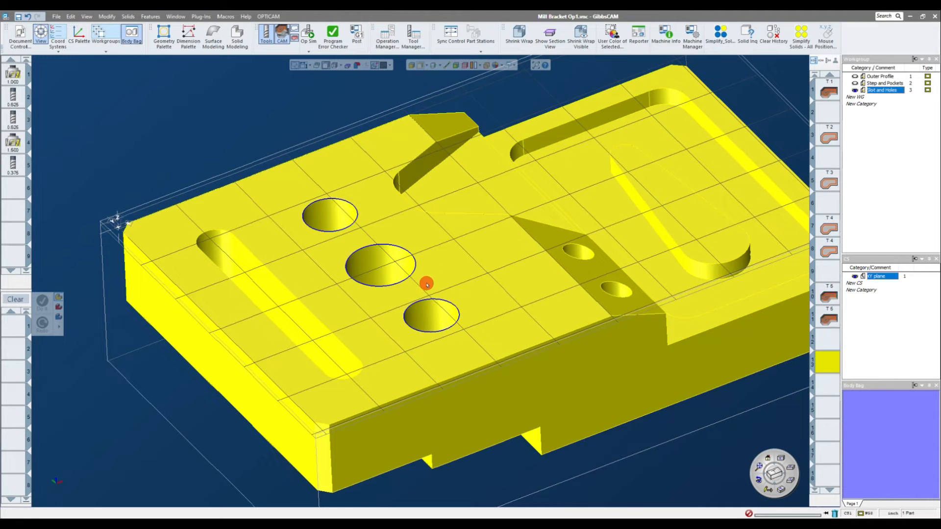
{"action": "left_click", "coordinate": [301, 135]}
Step: Extract the top edges of the three round holes beside the slot as geometry in the Slot and Holes workgroup
{"action": "left_click", "coordinate": [421, 66]}
{"action": "left_click", "coordinate": [341, 200]}
{"action": "left_click", "coordinate": [379, 246], "text": "shift"}
{"action": "left_click", "coordinate": [437, 303], "text": "shift"}
{"action": "right_click", "coordinate": [438, 302]}
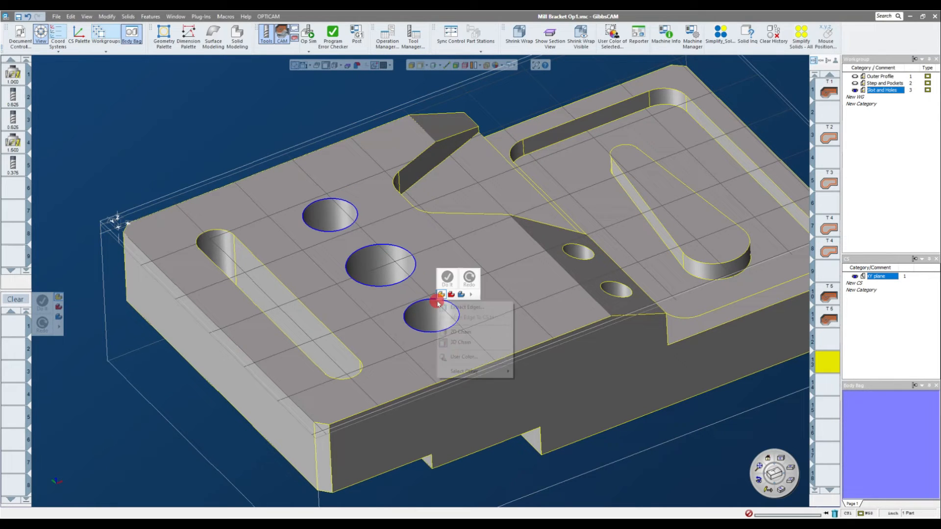
{"action": "left_click", "coordinate": [482, 314]}
{"action": "left_click", "coordinate": [429, 115]}
{"action": "left_click", "coordinate": [435, 104]}
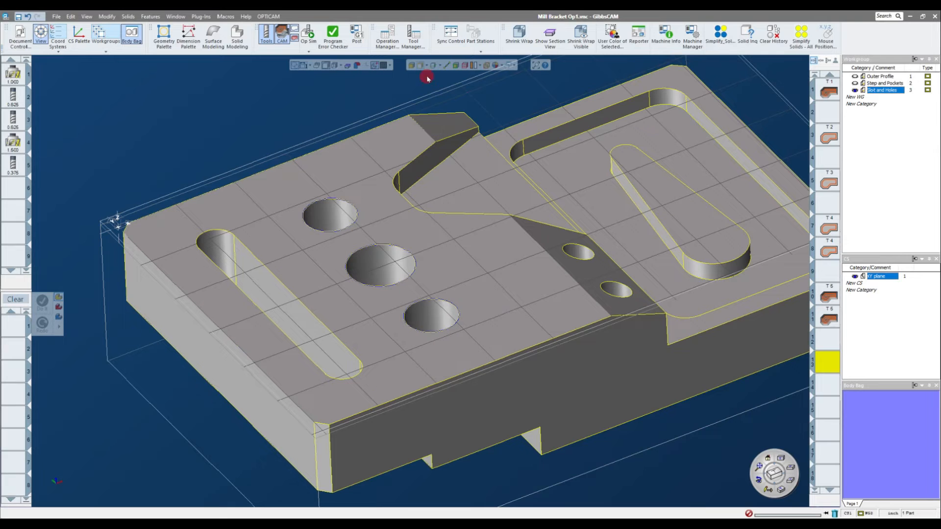
{"action": "left_click", "coordinate": [289, 143]}
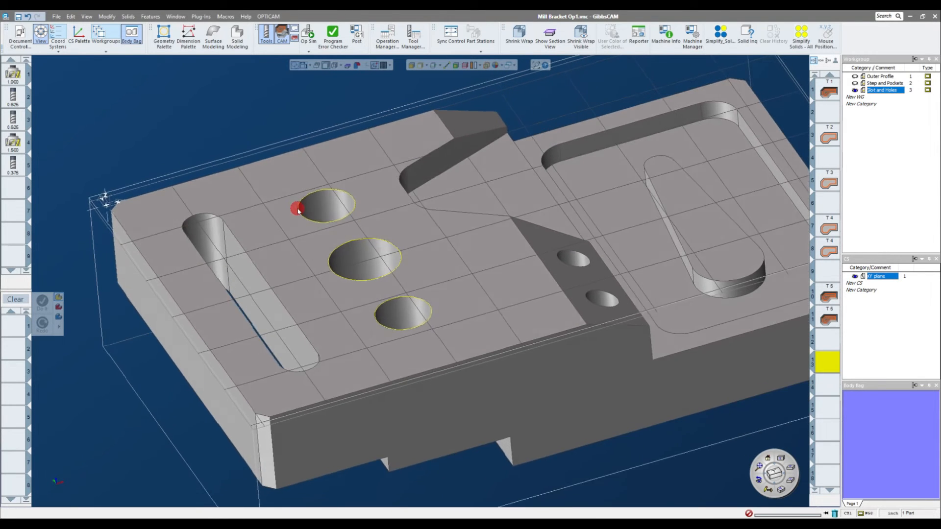
Step: Extract the closed top edge loop of the long slot as geometry in the Slot and Holes workgroup
{"action": "left_click", "coordinate": [420, 67]}
{"action": "left_click", "coordinate": [239, 221]}
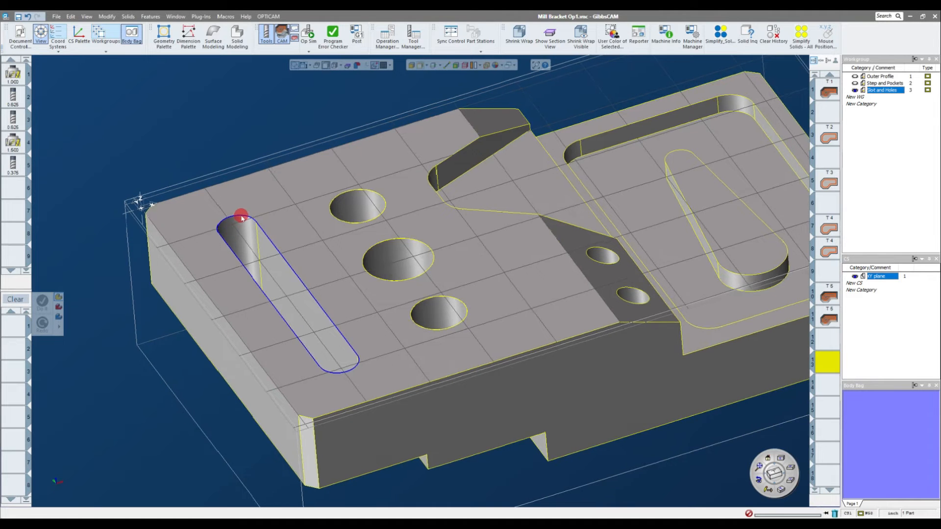
{"action": "right_click", "coordinate": [242, 216]}
{"action": "left_click", "coordinate": [273, 218]}
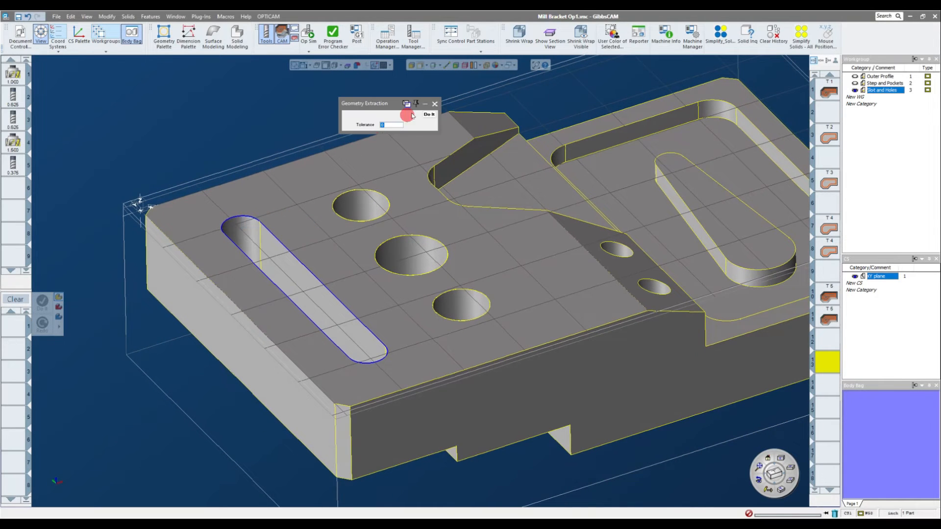
{"action": "left_click", "coordinate": [429, 115]}
{"action": "left_click", "coordinate": [435, 105]}
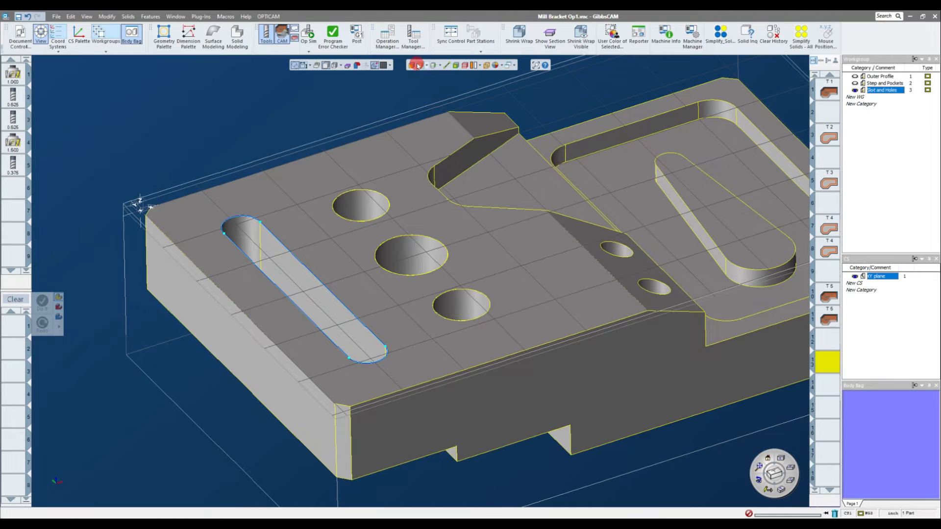
{"action": "scroll", "coordinate": [217, 116], "scroll_direction": "down", "scroll_amount": 1}
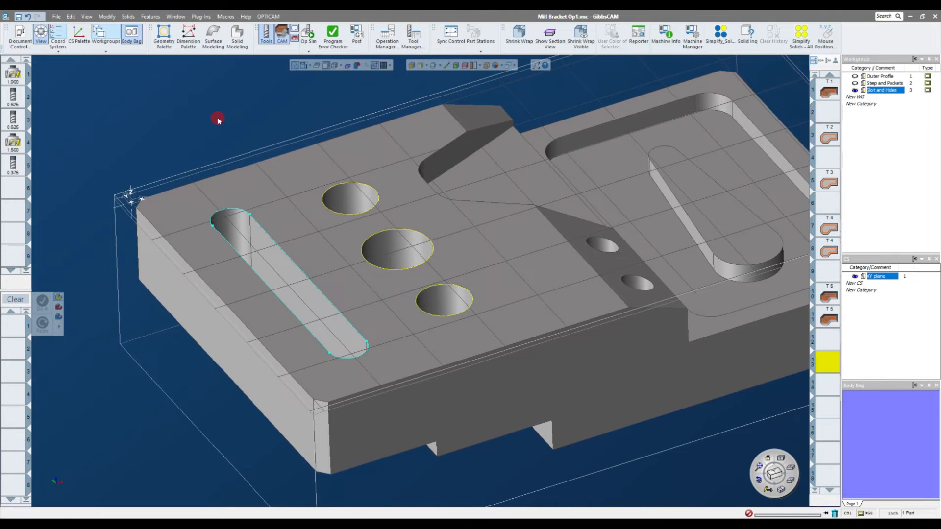
{"action": "middle_click_drag", "start_coordinate": [216, 117], "coordinate": [217, 119]}
Step: Try extracting the edge of the sloped-face hole farther from the bracket's front side as geometry
{"action": "scroll", "coordinate": [483, 359], "scroll_direction": "up", "scroll_amount": 3}
{"action": "middle_click_drag", "start_coordinate": [541, 248], "coordinate": [385, 260]}
{"action": "mouse_move", "coordinate": [439, 271]}
{"action": "middle_mouse_down"}
{"action": "mouse_move", "coordinate": [461, 303]}
{"action": "mouse_move", "coordinate": [493, 247]}
{"action": "mouse_move", "coordinate": [473, 245]}
{"action": "middle_mouse_up"}
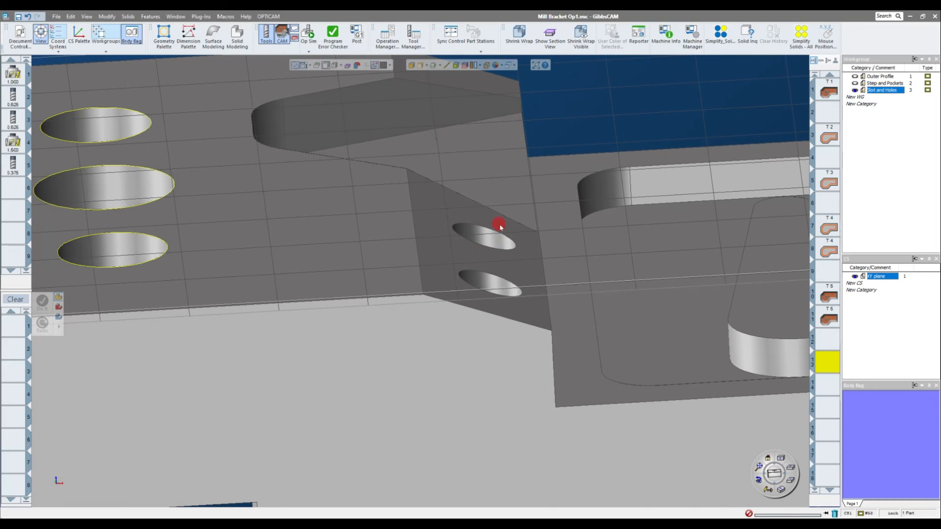
{"action": "left_click", "coordinate": [418, 65]}
{"action": "left_click", "coordinate": [499, 237]}
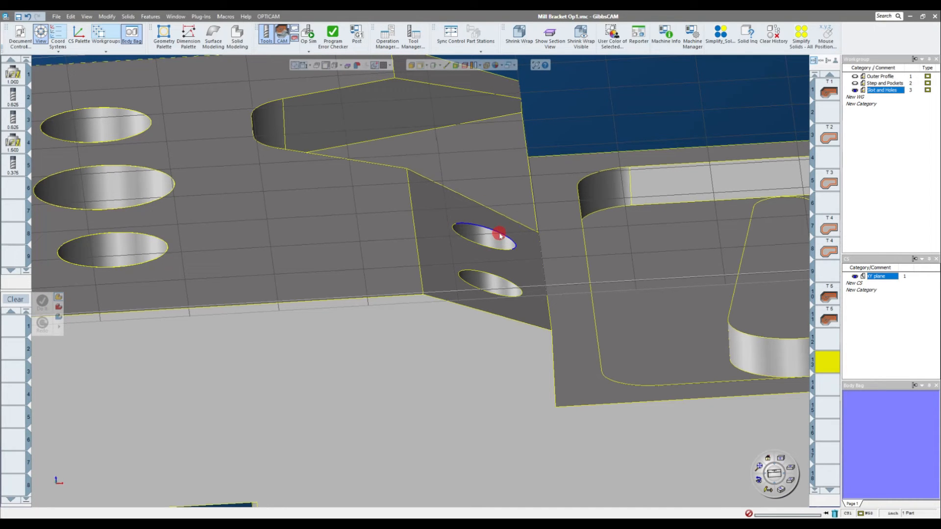
{"action": "right_click", "coordinate": [500, 236]}
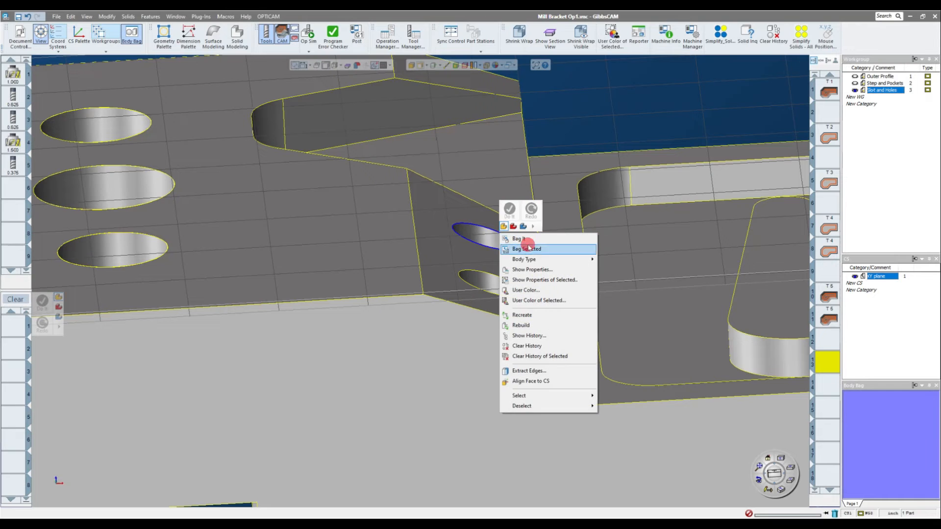
{"action": "left_click", "coordinate": [542, 371]}
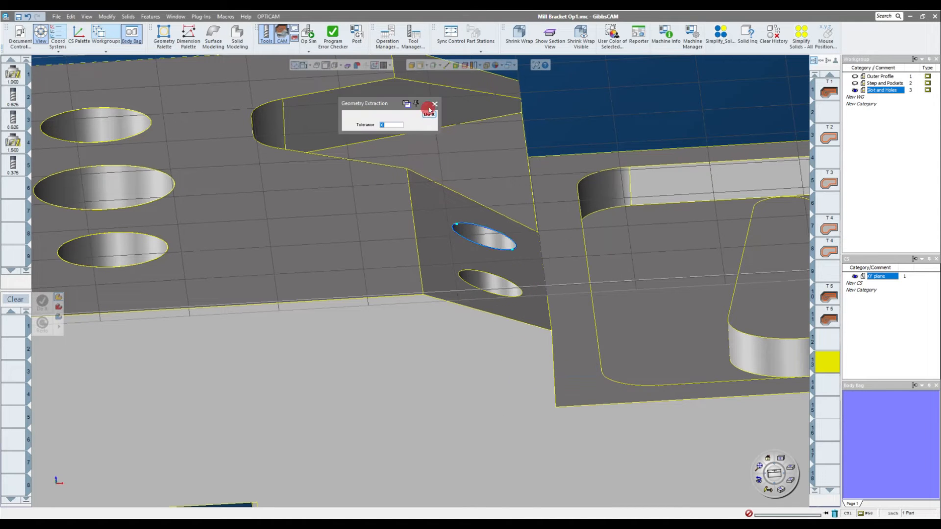
{"action": "left_click", "coordinate": [435, 105]}
{"action": "left_click", "coordinate": [425, 66]}
{"action": "left_click", "coordinate": [630, 108]}
Step: Display the geometry labels and compare the elements extracted from the round holes, the slot and the sloped-face hole
{"action": "middle_click_drag", "start_coordinate": [545, 216], "coordinate": [518, 248]}
{"action": "scroll", "coordinate": [510, 271], "scroll_direction": "up", "scroll_amount": 4}
{"action": "scroll", "coordinate": [515, 245], "scroll_direction": "down", "scroll_amount": 6}
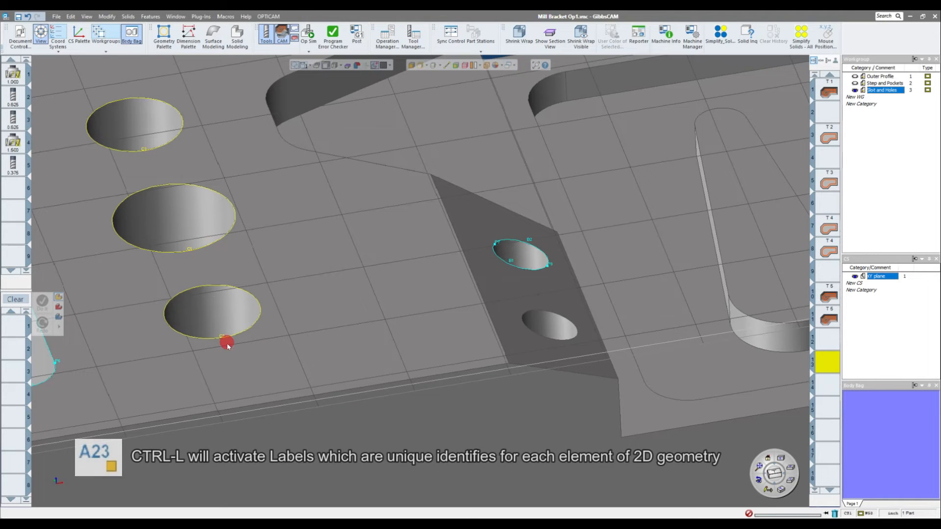
{"action": "middle_click_drag", "start_coordinate": [202, 337], "coordinate": [275, 209]}
{"action": "middle_click_drag", "start_coordinate": [161, 250], "coordinate": [256, 269]}
{"action": "scroll", "coordinate": [203, 238], "scroll_direction": "up", "scroll_amount": 4}
{"action": "middle_click_drag", "start_coordinate": [397, 381], "coordinate": [423, 368]}
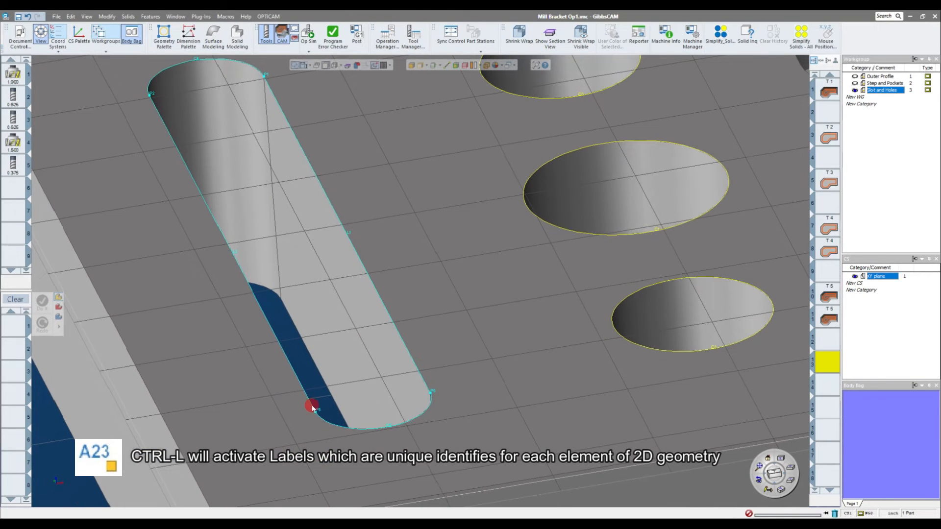
{"action": "middle_click_drag", "start_coordinate": [380, 434], "coordinate": [337, 242]}
{"action": "middle_click_drag", "start_coordinate": [369, 170], "coordinate": [508, 134]}
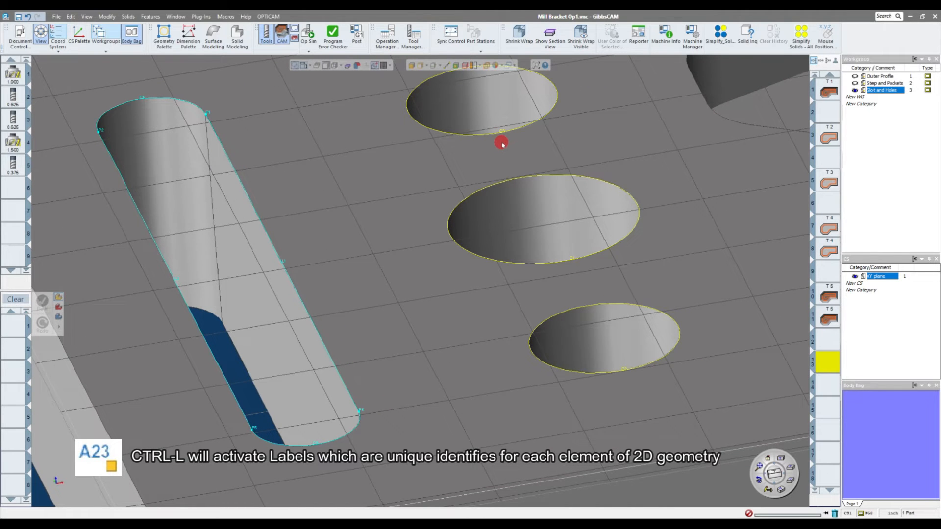
{"action": "middle_click_drag", "start_coordinate": [201, 107], "coordinate": [476, 273]}
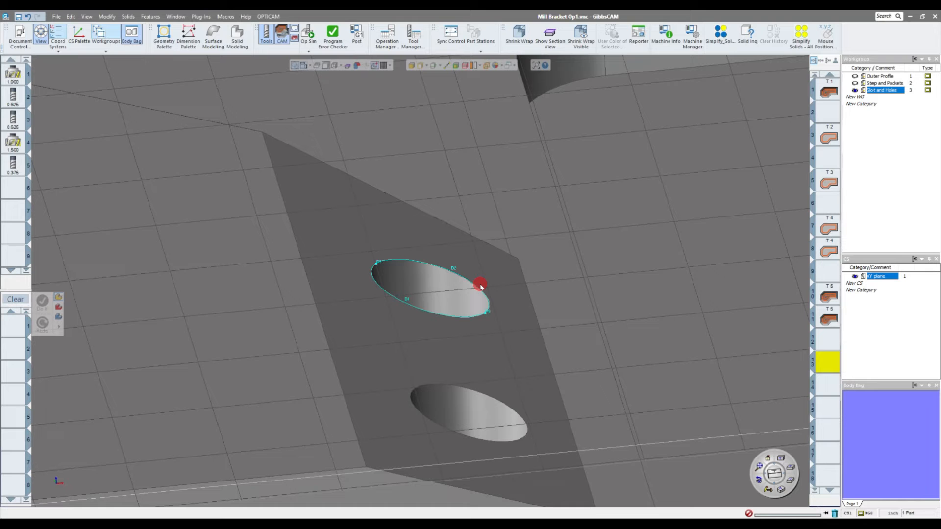
{"action": "mouse_move", "coordinate": [480, 285]}
{"action": "middle_mouse_down"}
{"action": "mouse_move", "coordinate": [435, 206]}
{"action": "mouse_move", "coordinate": [479, 263]}
{"action": "mouse_move", "coordinate": [516, 240]}
{"action": "middle_mouse_up"}
{"action": "middle_click_drag", "start_coordinate": [516, 239], "coordinate": [570, 283]}
{"action": "middle_click_drag", "start_coordinate": [471, 417], "coordinate": [434, 73]}
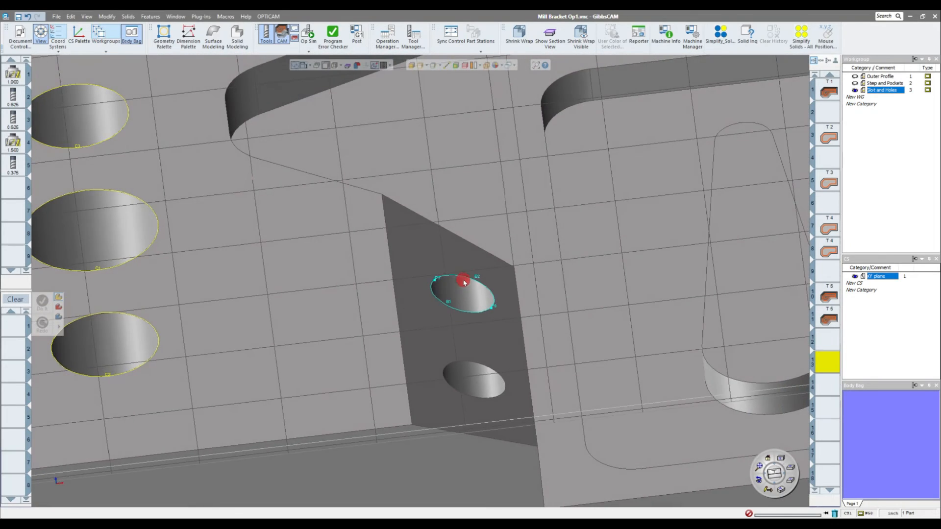
Step: Delete the geometry extracted from the sloped-face hole's edge
{"action": "left_click", "coordinate": [464, 278]}
{"action": "left_click", "coordinate": [465, 279]}
{"action": "scroll", "coordinate": [465, 279], "scroll_direction": "down", "scroll_amount": 3}
Step: Slice the bracket with the Profiler and extract the section circles of both sloped-face holes as geometry
{"action": "middle_click_drag", "start_coordinate": [464, 277], "coordinate": [418, 63]}
{"action": "middle_click_drag", "start_coordinate": [591, 289], "coordinate": [769, 226]}
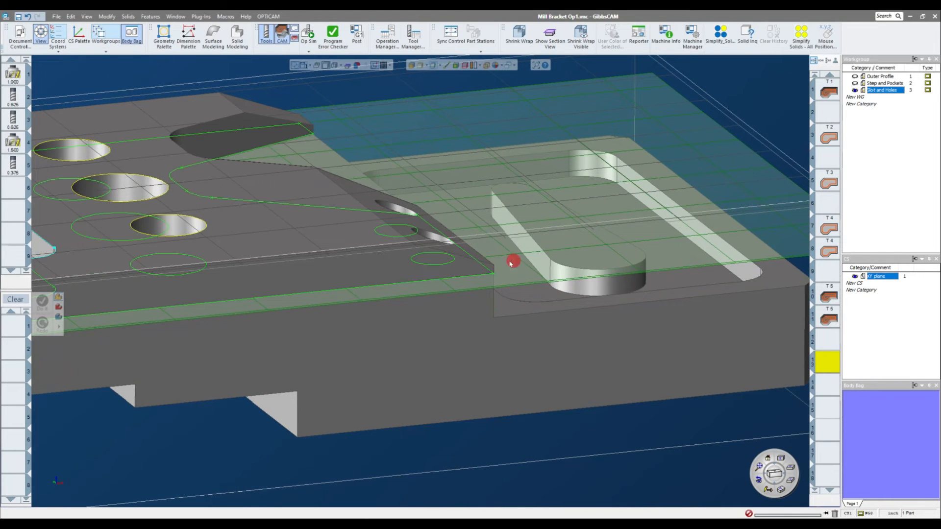
{"action": "left_click", "coordinate": [449, 255]}
{"action": "mouse_move", "coordinate": [406, 237]}
{"action": "middle_mouse_down"}
{"action": "mouse_move", "coordinate": [451, 441]}
{"action": "mouse_move", "coordinate": [416, 351]}
{"action": "mouse_move", "coordinate": [428, 324]}
{"action": "middle_mouse_up"}
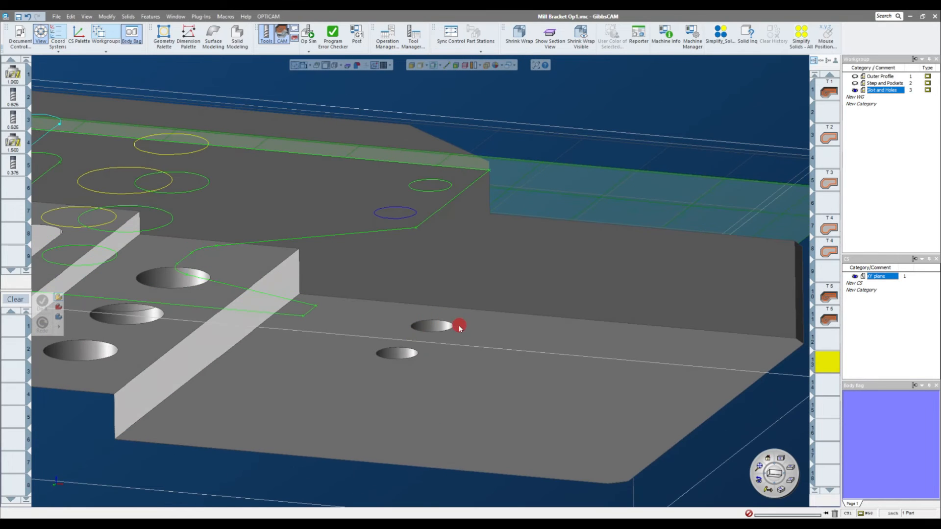
{"action": "left_click", "coordinate": [430, 181]}
{"action": "right_click", "coordinate": [404, 210]}
{"action": "left_click", "coordinate": [414, 211]}
{"action": "left_click", "coordinate": [430, 115]}
{"action": "left_click", "coordinate": [434, 103]}
{"action": "left_click", "coordinate": [433, 66]}
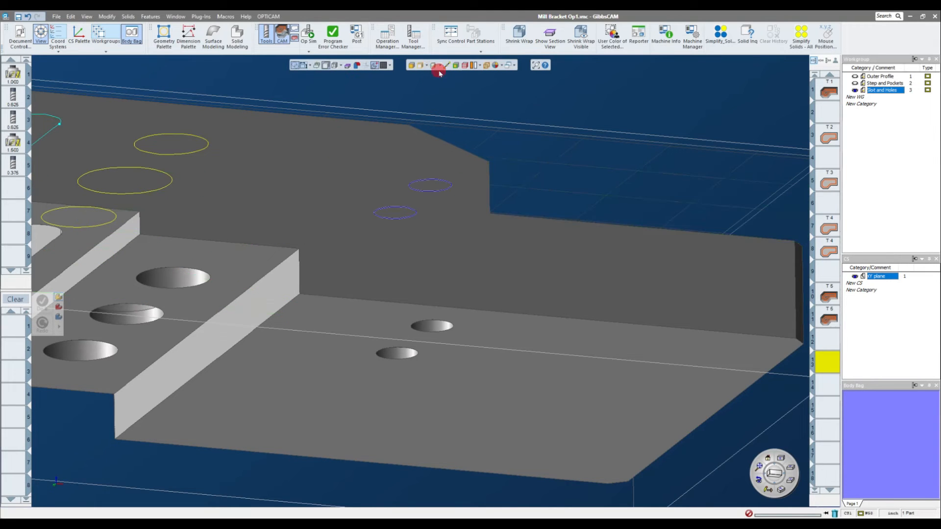
{"action": "left_click", "coordinate": [545, 138]}
Step: Examine the extracted slot and hole geometry, comparing the two profile circles with the openings on the sloped face
{"action": "middle_click_drag", "start_coordinate": [533, 158], "coordinate": [407, 68]}
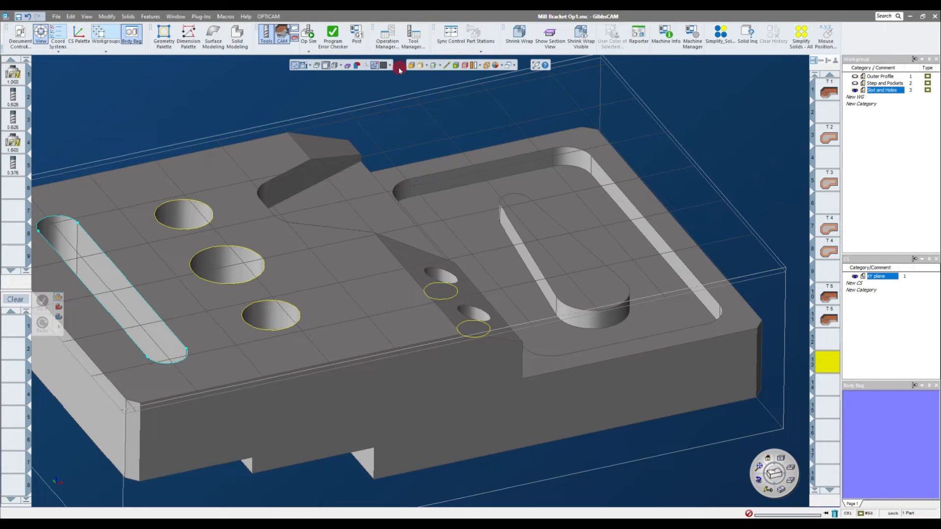
{"action": "middle_click_drag", "start_coordinate": [536, 79], "coordinate": [412, 82]}
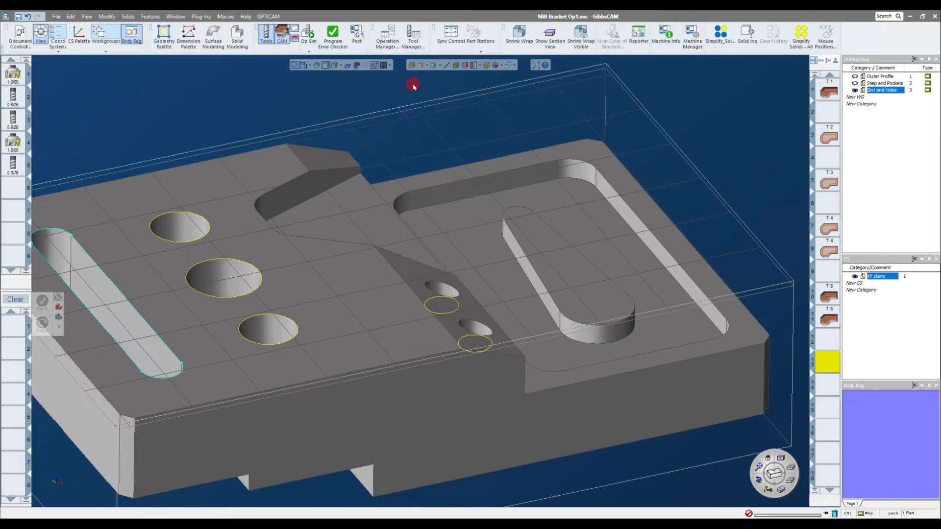
{"action": "middle_click_drag", "start_coordinate": [413, 69], "coordinate": [434, 135]}
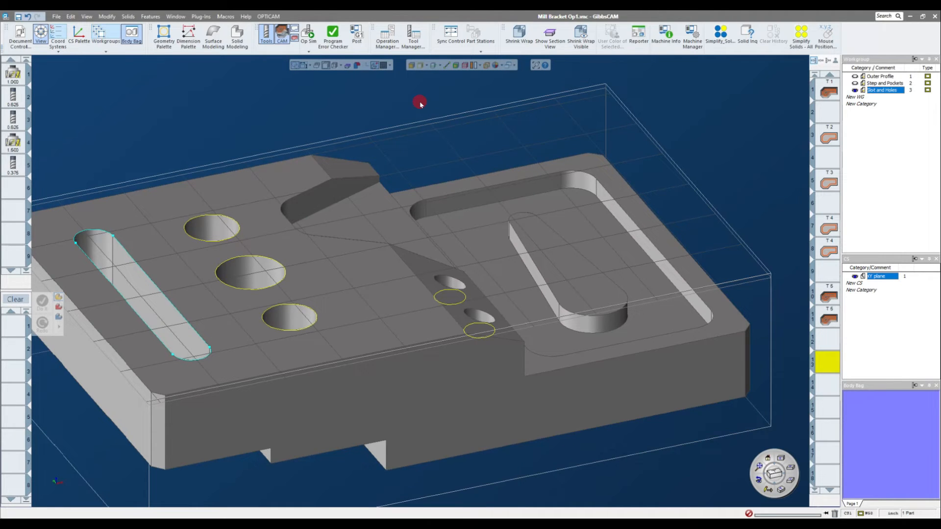
{"action": "left_click", "coordinate": [420, 65]}
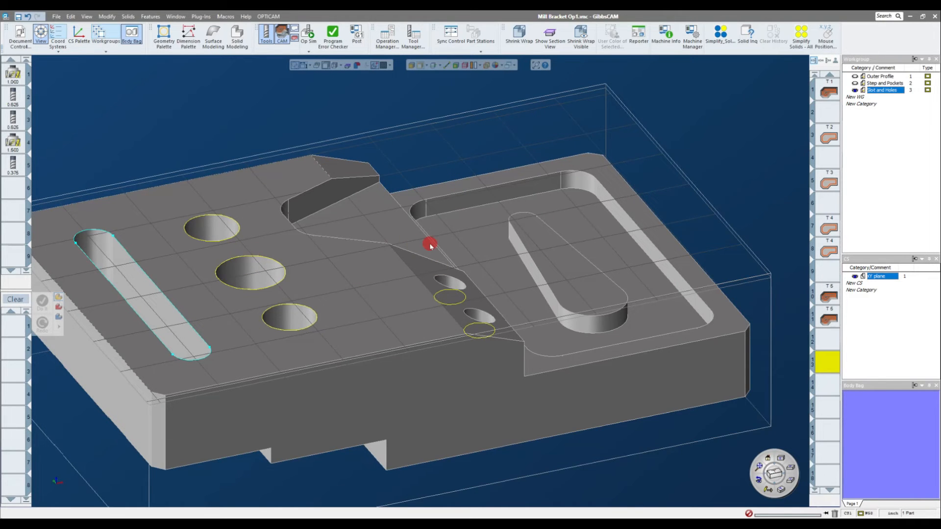
{"action": "middle_click_drag", "start_coordinate": [521, 290], "coordinate": [345, 88]}
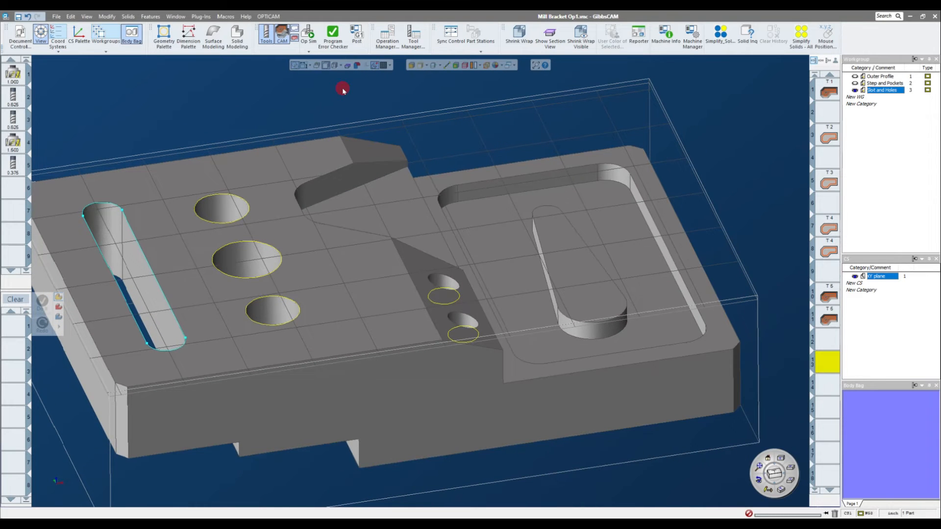
{"action": "middle_click_drag", "start_coordinate": [352, 147], "coordinate": [432, 225]}
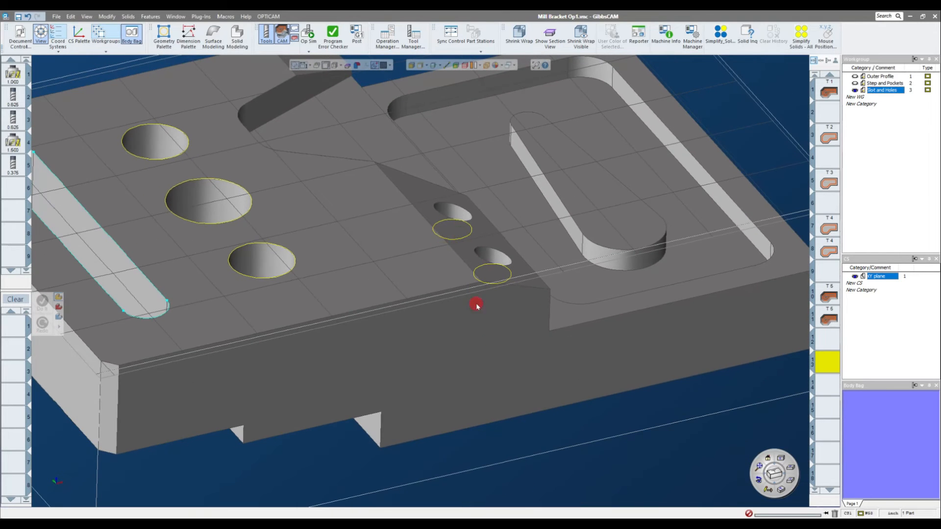
{"action": "middle_click_drag", "start_coordinate": [467, 259], "coordinate": [513, 341]}
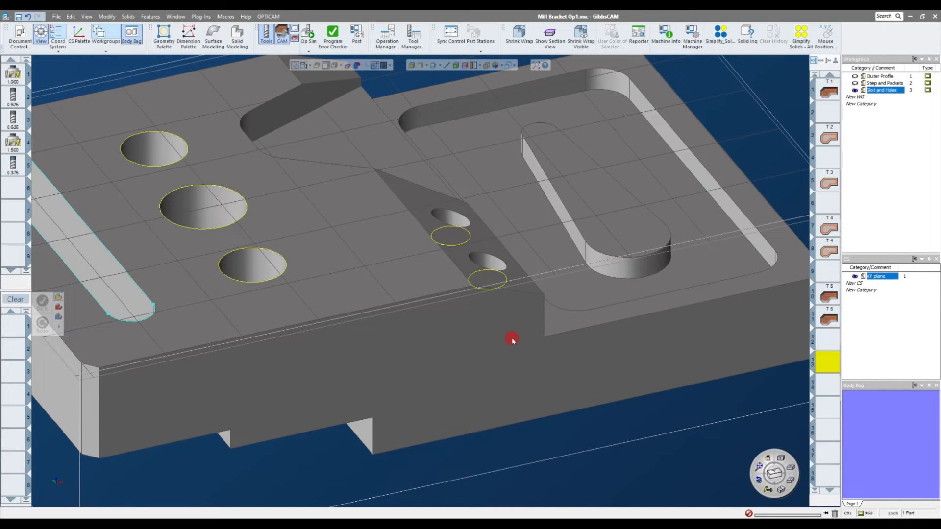
Step: Inspect the cylindrical end face of the long slot with Solid Inquiry to read its radius
{"action": "middle_click_drag", "start_coordinate": [512, 340], "coordinate": [507, 273]}
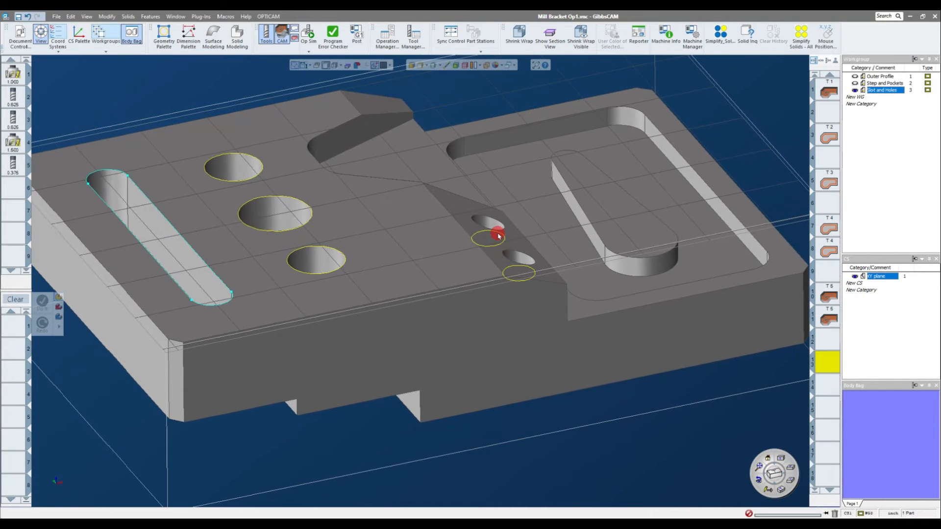
{"action": "scroll", "coordinate": [618, 426], "scroll_direction": "down", "scroll_amount": 3}
{"action": "middle_click_drag", "start_coordinate": [624, 420], "coordinate": [675, 410]}
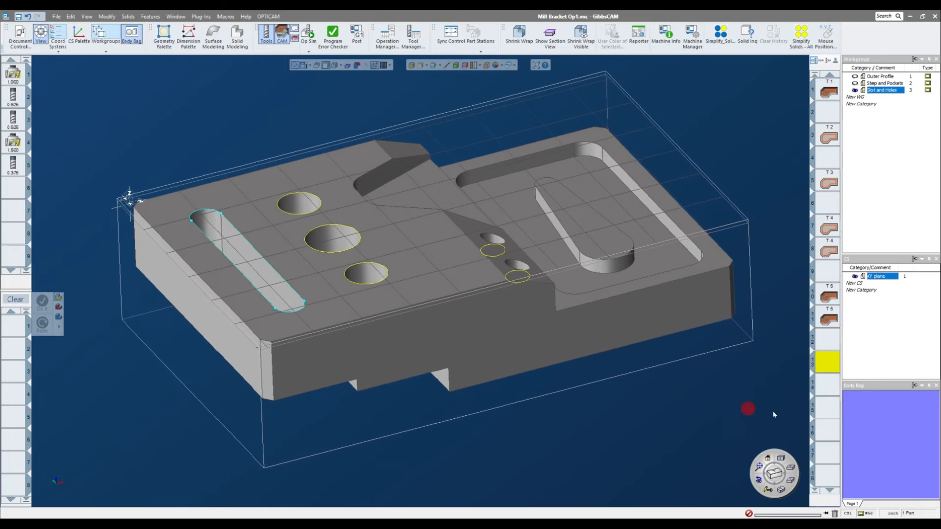
{"action": "mouse_move", "coordinate": [758, 373]}
{"action": "middle_mouse_down"}
{"action": "mouse_move", "coordinate": [337, 227]}
{"action": "mouse_move", "coordinate": [212, 128]}
{"action": "mouse_move", "coordinate": [412, 176]}
{"action": "mouse_move", "coordinate": [367, 138]}
{"action": "mouse_move", "coordinate": [296, 126]}
{"action": "mouse_move", "coordinate": [439, 111]}
{"action": "middle_mouse_up"}
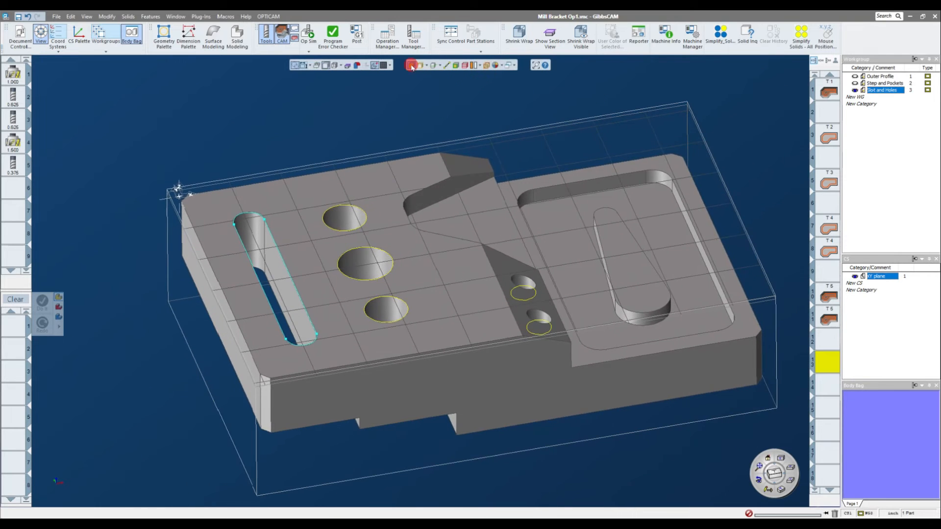
{"action": "left_click", "coordinate": [196, 43]}
{"action": "left_click", "coordinate": [199, 16]}
{"action": "left_click", "coordinate": [301, 185]}
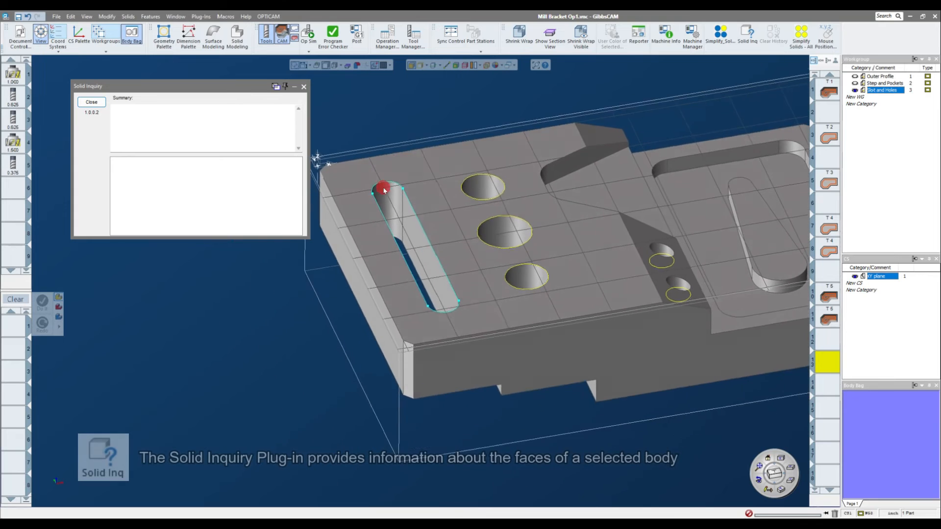
{"action": "left_click", "coordinate": [378, 173]}
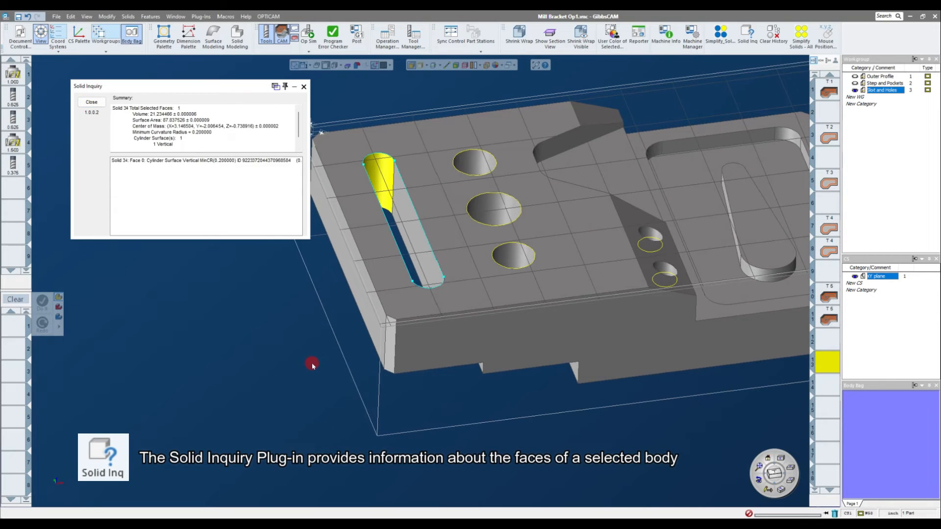
{"action": "left_click", "coordinate": [205, 152]}
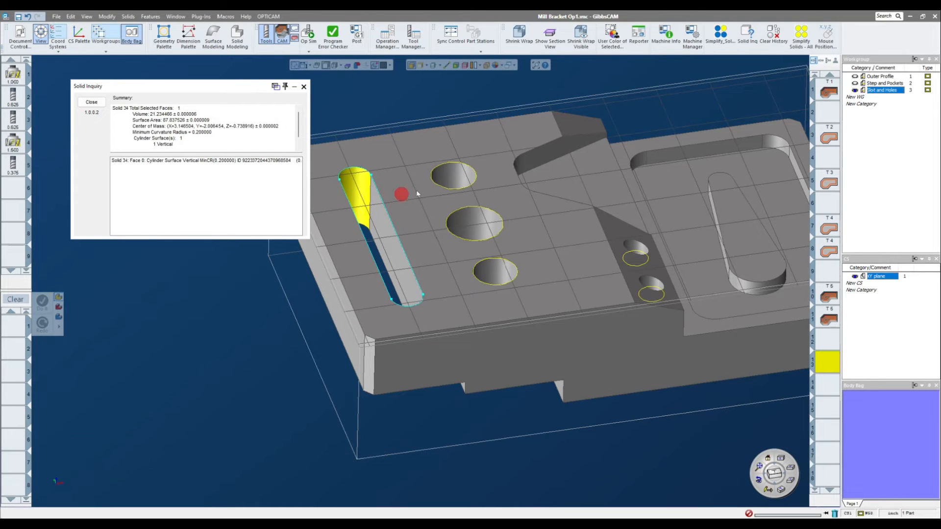
Step: Check the radii of the rear hole in the row of three and the rear small hole on the sloped face, closing Solid Inquiry when done
{"action": "left_click", "coordinate": [456, 180]}
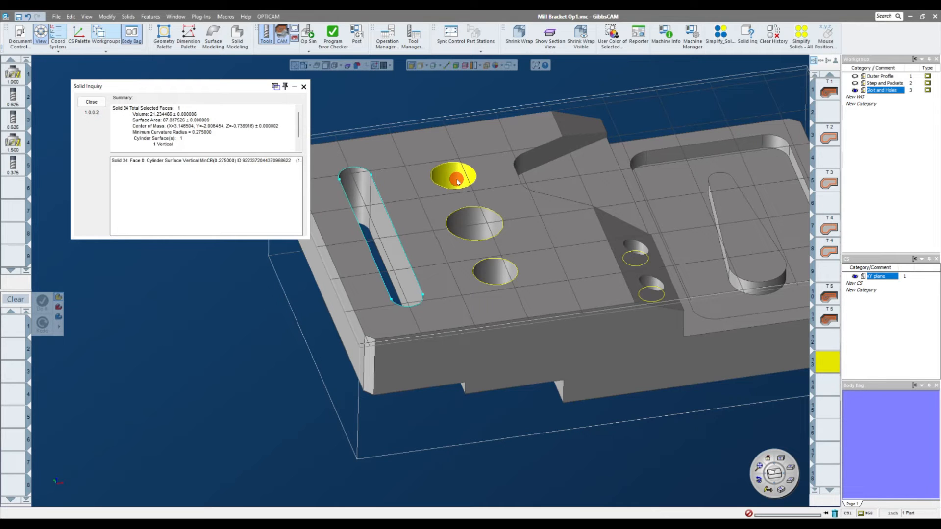
{"action": "scroll", "coordinate": [457, 181], "scroll_direction": "up", "scroll_amount": 5}
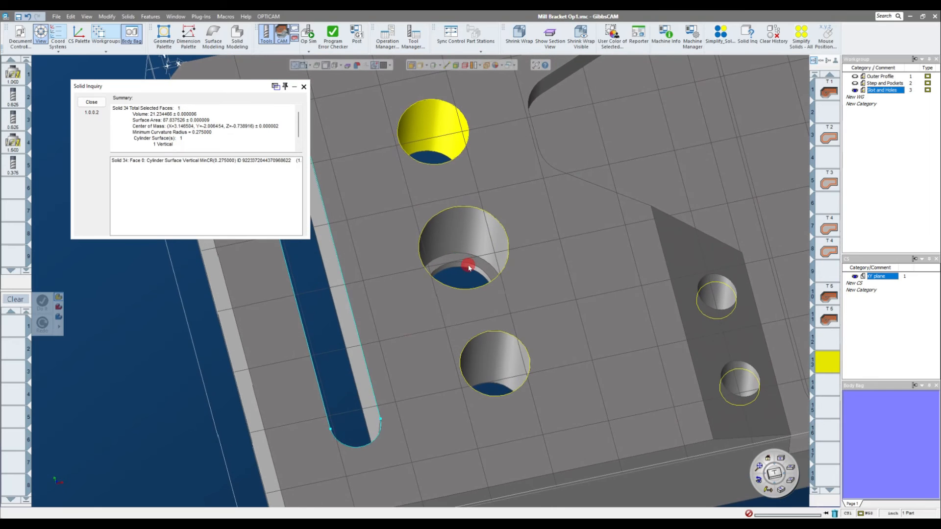
{"action": "scroll", "coordinate": [467, 267], "scroll_direction": "up", "scroll_amount": 4}
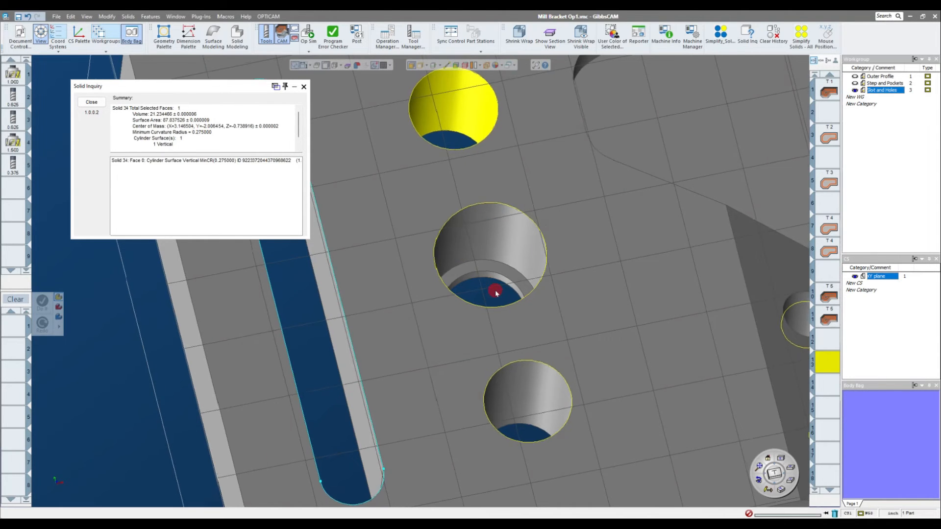
{"action": "scroll", "coordinate": [496, 292], "scroll_direction": "down", "scroll_amount": 5}
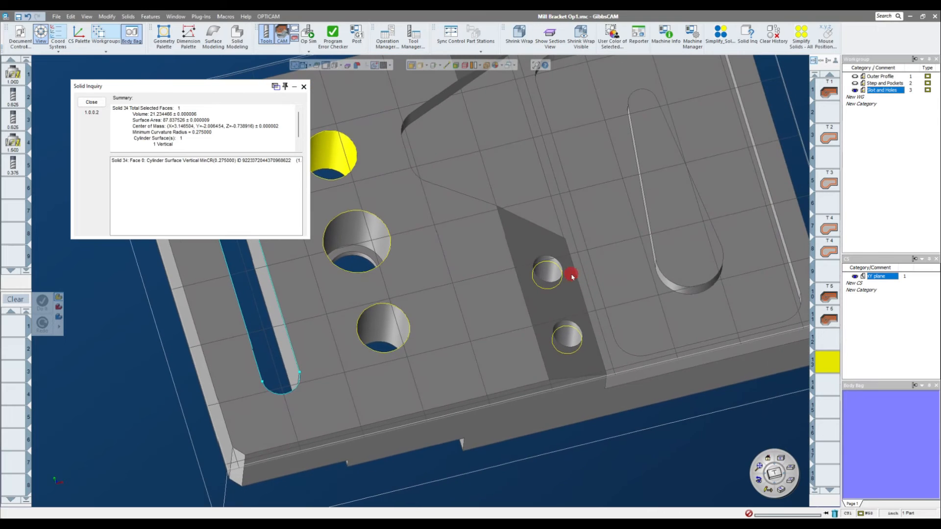
{"action": "left_click", "coordinate": [553, 271]}
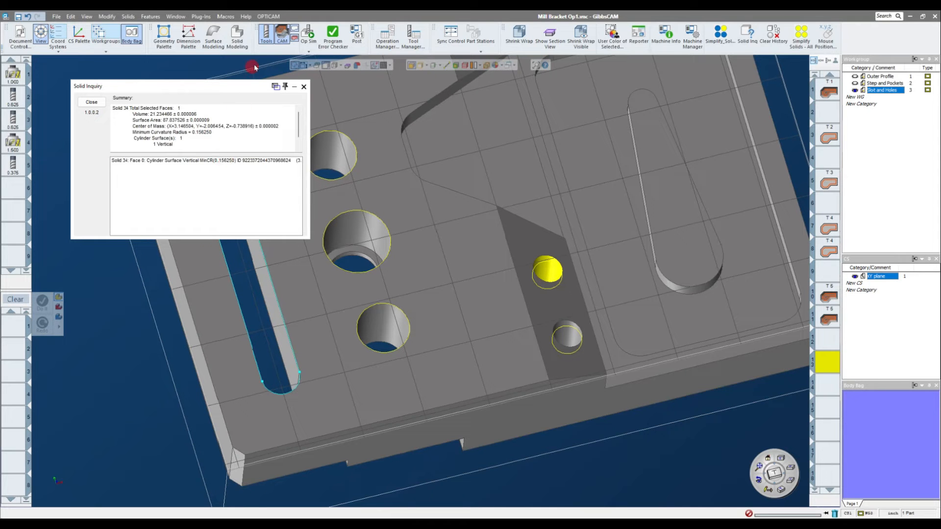
{"action": "left_click", "coordinate": [304, 87]}
Step: Create tool 6 as a finish end mill with a 0.25 inch diameter
{"action": "left_click", "coordinate": [158, 86]}
{"action": "scroll", "coordinate": [157, 87], "scroll_direction": "up", "scroll_amount": 1}
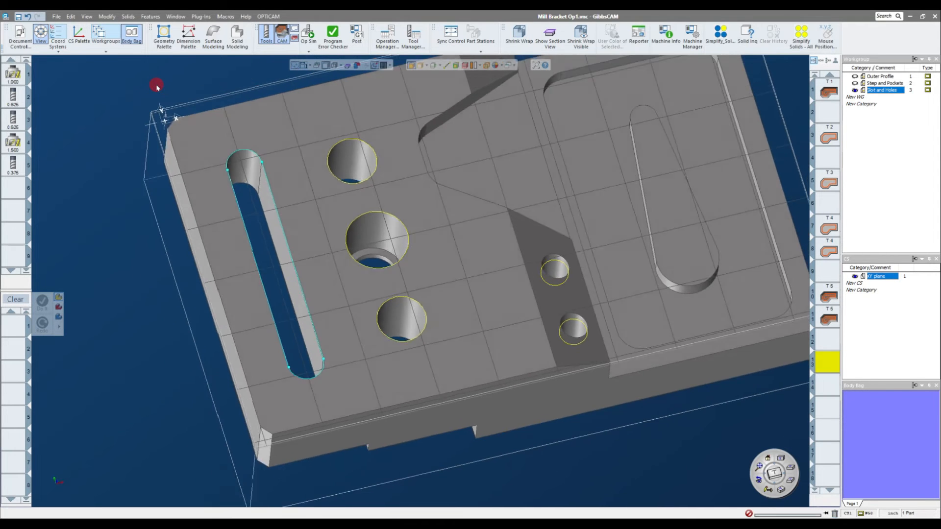
{"action": "scroll", "coordinate": [156, 87], "scroll_direction": "down", "scroll_amount": 2}
{"action": "scroll", "coordinate": [139, 104], "scroll_direction": "up", "scroll_amount": 1}
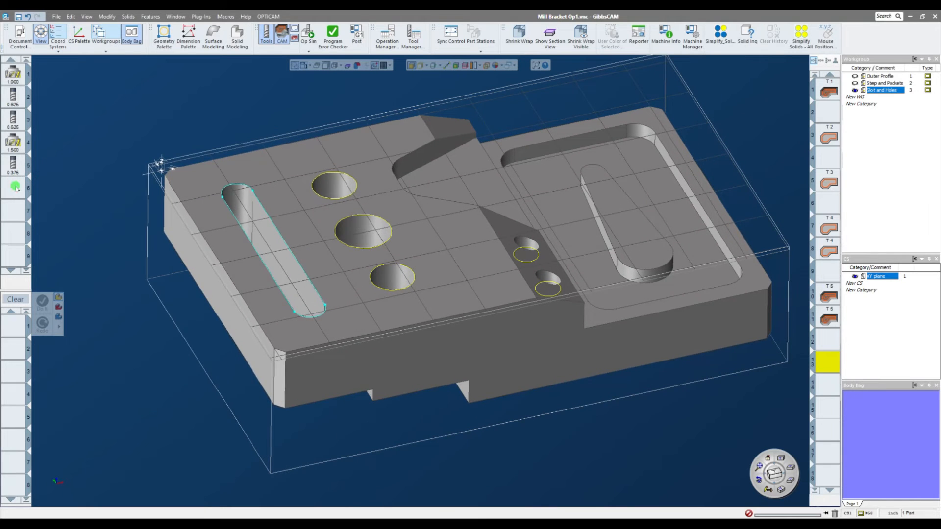
{"action": "double_click", "coordinate": [15, 187]}
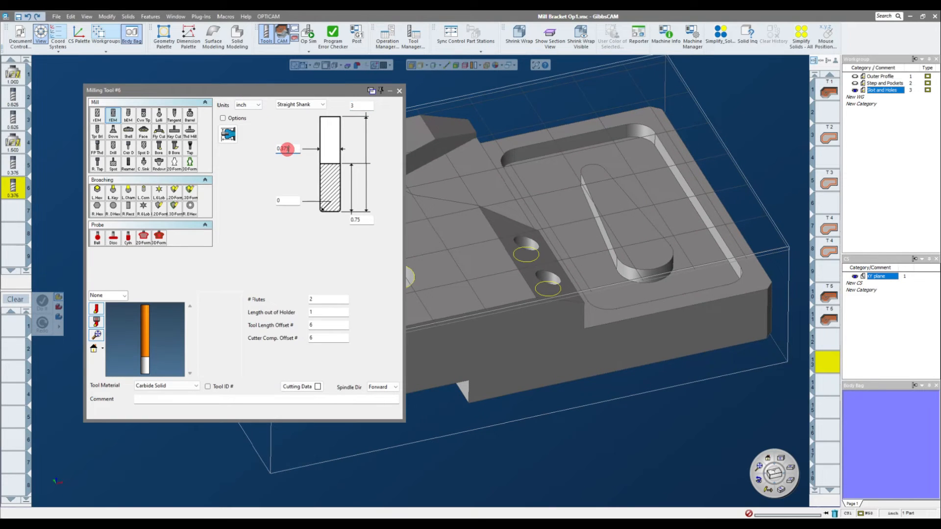
{"action": "type", "text": ".25"}
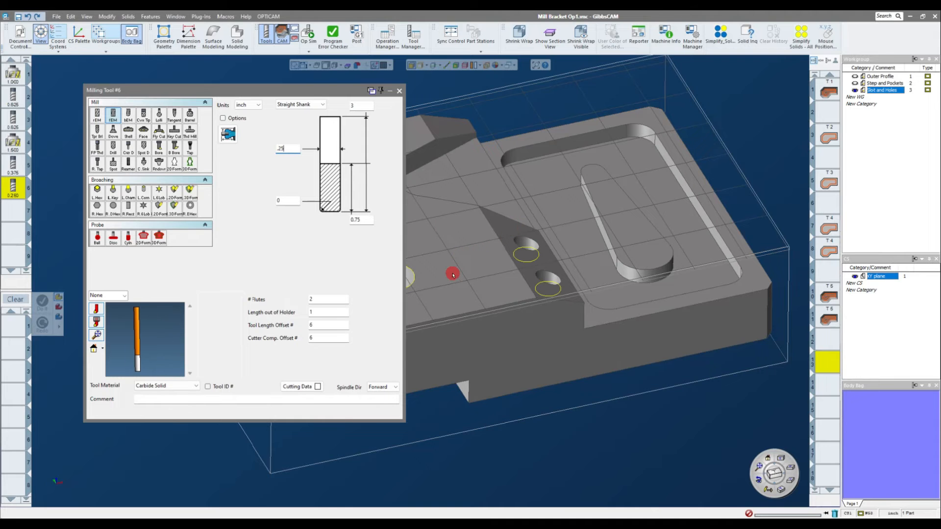
{"action": "middle_click_drag", "start_coordinate": [451, 271], "coordinate": [615, 244]}
{"action": "scroll", "coordinate": [493, 237], "scroll_direction": "up", "scroll_amount": 3}
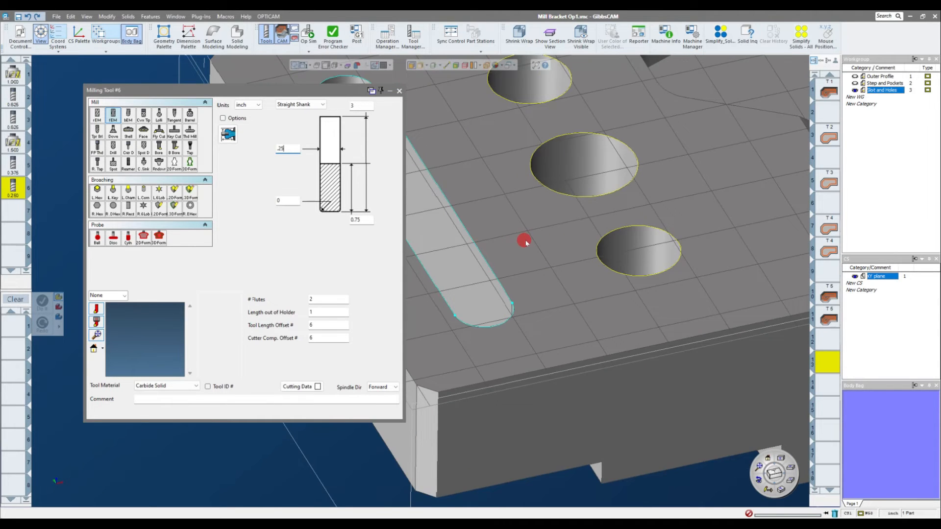
{"action": "scroll", "coordinate": [505, 255], "scroll_direction": "down", "scroll_amount": 2}
{"action": "scroll", "coordinate": [510, 249], "scroll_direction": "up", "scroll_amount": 1}
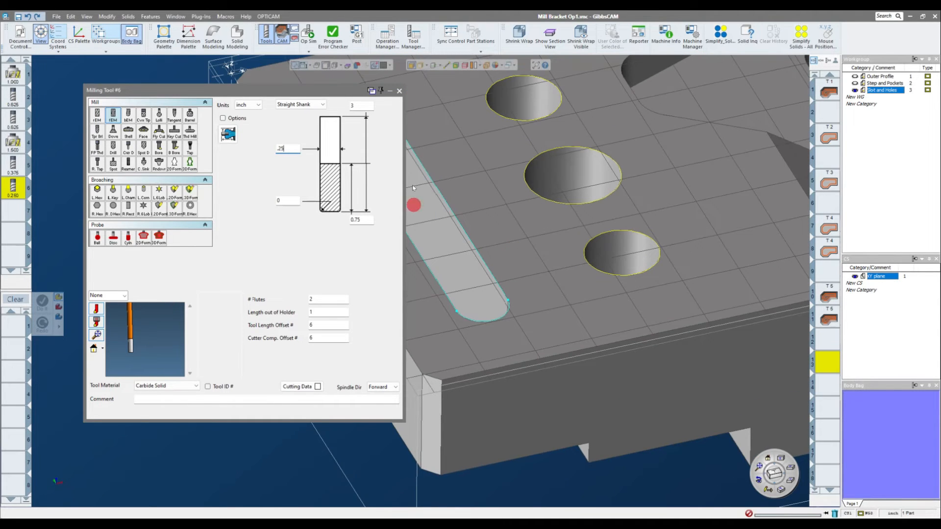
{"action": "left_click", "coordinate": [399, 92]}
Step: Read the Z depth at the slot's underside using the Force Depth command, without applying it to the geometry
{"action": "mouse_move", "coordinate": [143, 152]}
{"action": "middle_mouse_down"}
{"action": "mouse_move", "coordinate": [304, 185]}
{"action": "mouse_move", "coordinate": [388, 151]}
{"action": "mouse_move", "coordinate": [449, 212]}
{"action": "mouse_move", "coordinate": [441, 269]}
{"action": "mouse_move", "coordinate": [363, 240]}
{"action": "mouse_move", "coordinate": [460, 233]}
{"action": "mouse_move", "coordinate": [393, 315]}
{"action": "mouse_move", "coordinate": [414, 319]}
{"action": "middle_mouse_up"}
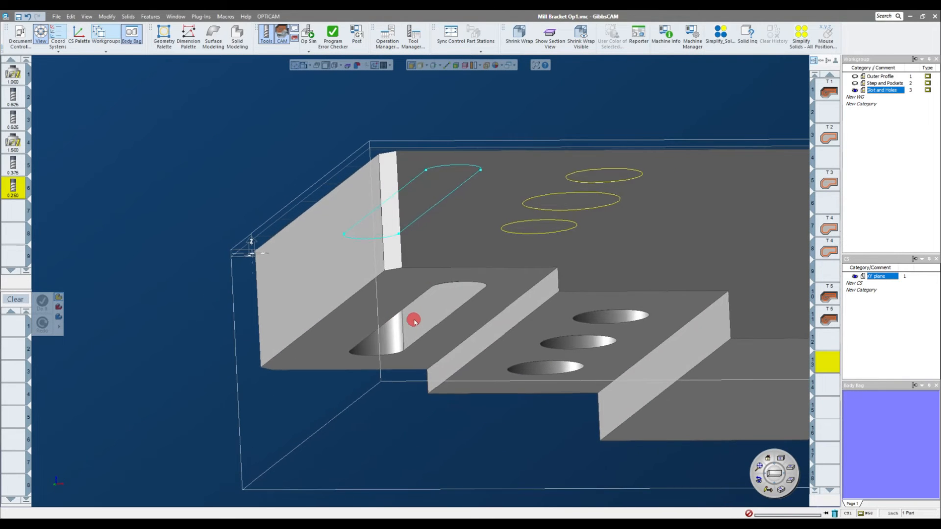
{"action": "left_click", "coordinate": [107, 16]}
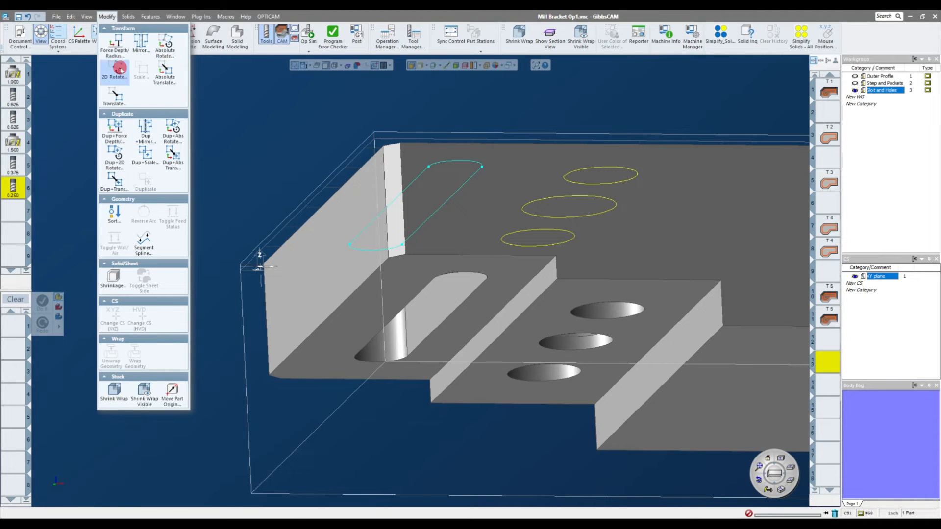
{"action": "left_click", "coordinate": [115, 43]}
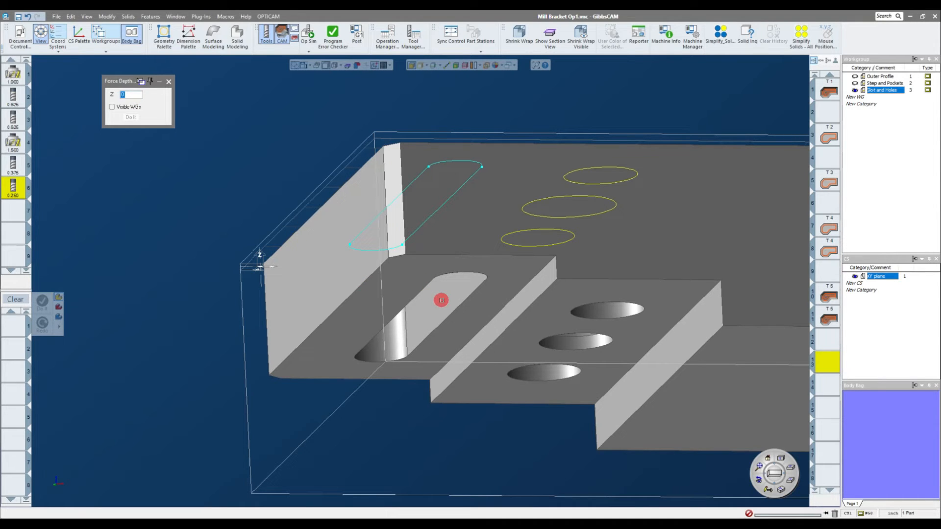
{"action": "left_click", "coordinate": [406, 278]}
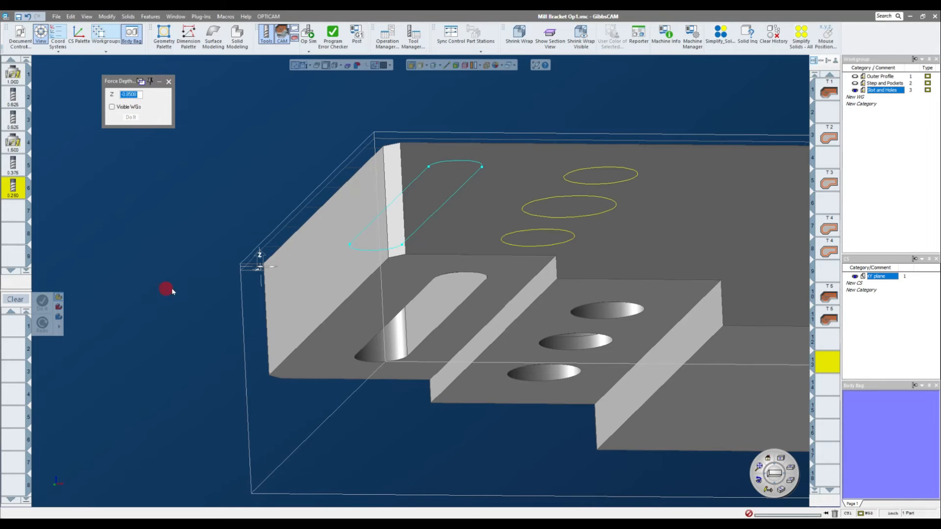
{"action": "middle_click_drag", "start_coordinate": [445, 245], "coordinate": [449, 208]}
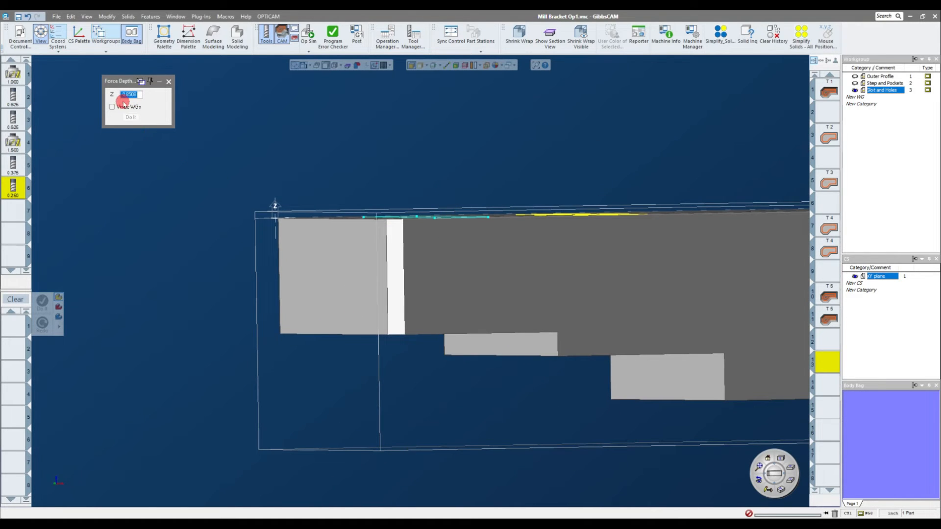
{"action": "middle_click_drag", "start_coordinate": [489, 213], "coordinate": [429, 258]}
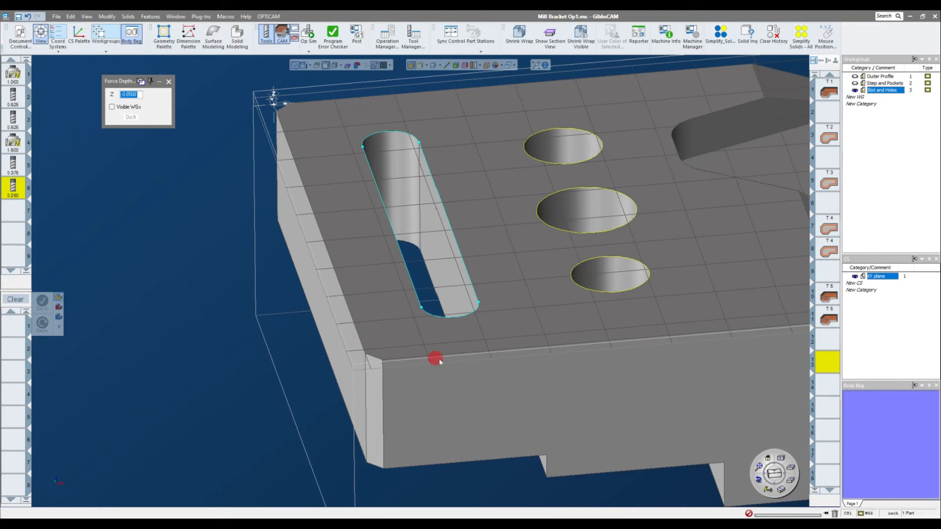
{"action": "left_click", "coordinate": [169, 82]}
{"action": "middle_click_drag", "start_coordinate": [216, 215], "coordinate": [47, 186]}
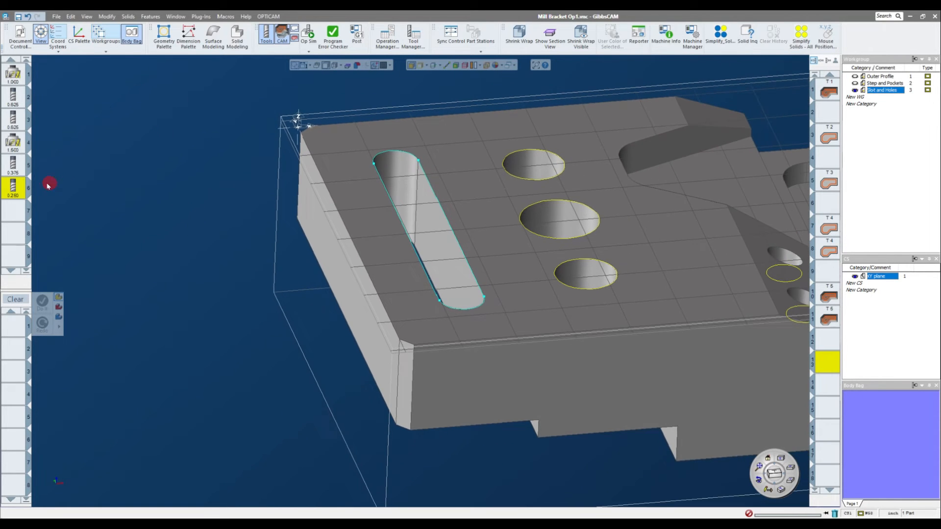
Step: Set the flute length of the 0.25 inch end mill, tool 6, to 1 inch
{"action": "double_click", "coordinate": [20, 192]}
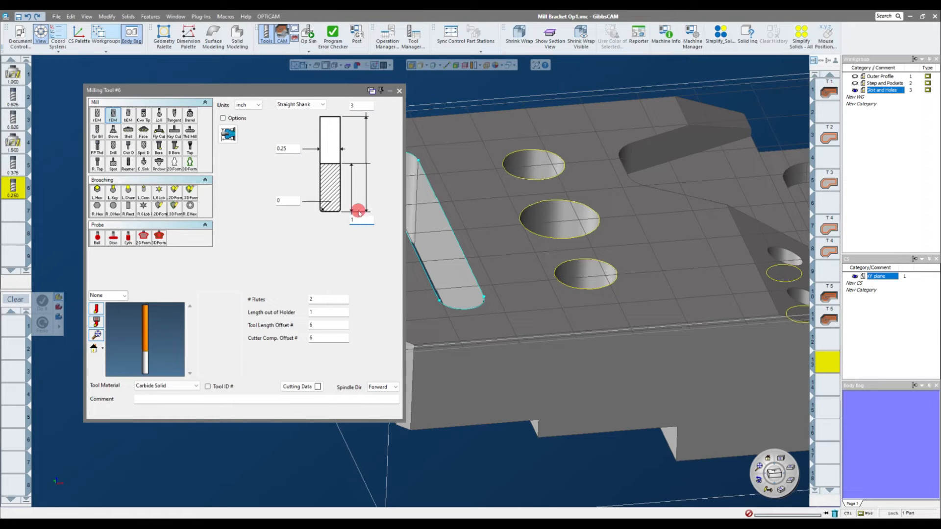
{"action": "left_click", "coordinate": [400, 91]}
{"action": "mouse_move", "coordinate": [212, 170]}
{"action": "middle_mouse_down"}
{"action": "mouse_move", "coordinate": [196, 175]}
{"action": "mouse_move", "coordinate": [224, 156]}
{"action": "middle_mouse_up"}
{"action": "scroll", "coordinate": [196, 175], "scroll_direction": "down", "scroll_amount": 3}
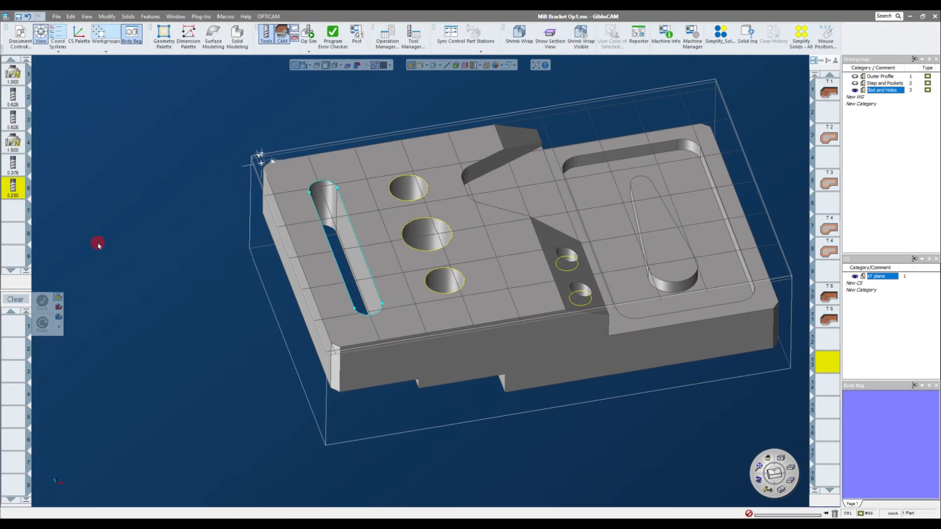
{"action": "scroll", "coordinate": [426, 216], "scroll_direction": "up", "scroll_amount": 2}
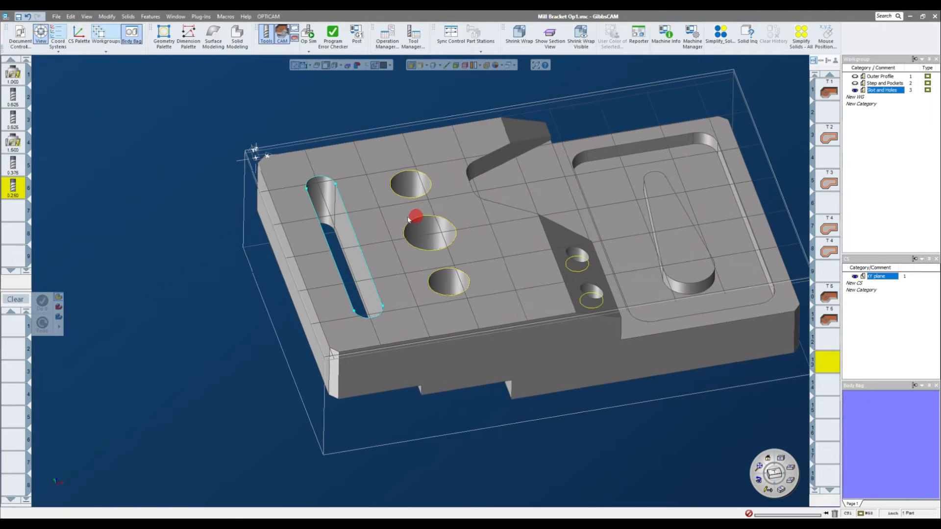
Step: Create tool 7 as a drill and set its gauge option to Use Diameter
{"action": "double_click", "coordinate": [15, 210]}
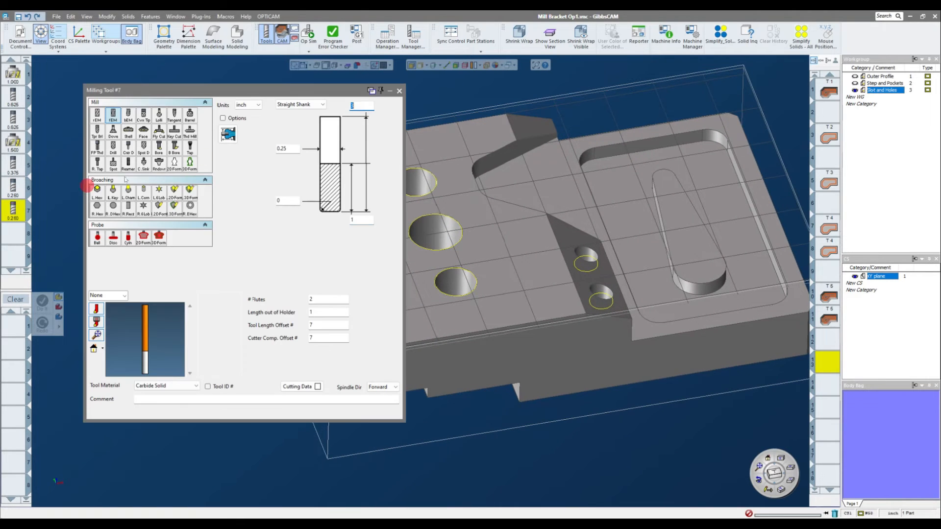
{"action": "left_click", "coordinate": [293, 150]}
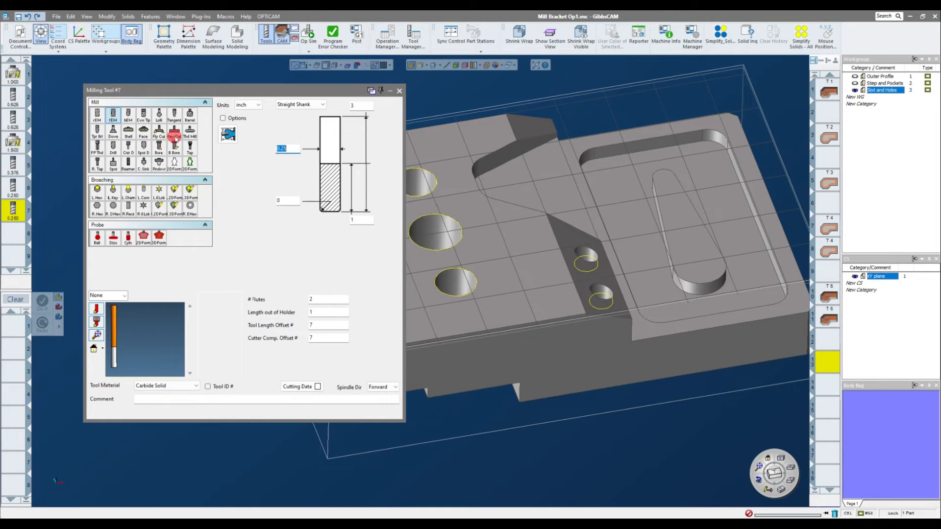
{"action": "left_click", "coordinate": [113, 147]}
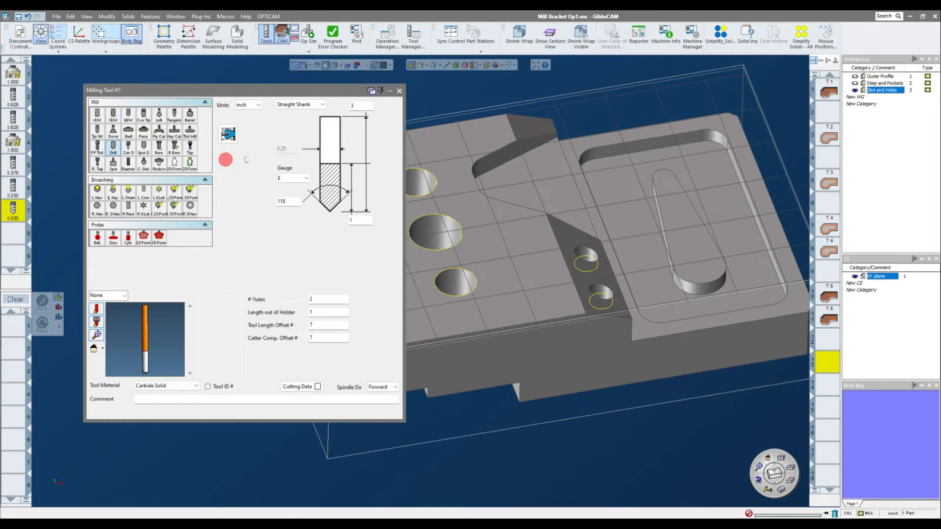
{"action": "left_click", "coordinate": [307, 179]}
{"action": "left_click_drag", "start_coordinate": [311, 242], "coordinate": [317, 210]}
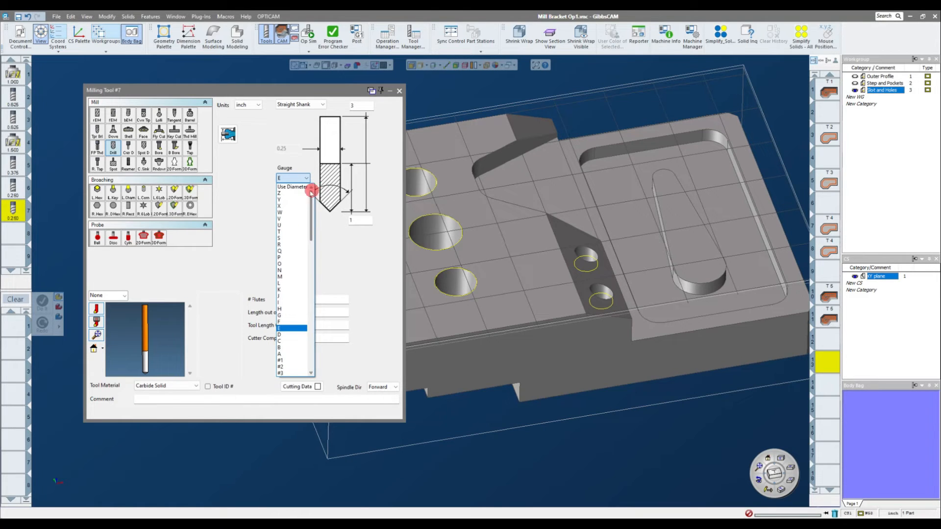
{"action": "left_click", "coordinate": [292, 186]}
Step: Set the drill's diameter to 0.551 inch and its tip angle to 135 degrees
{"action": "left_click", "coordinate": [296, 149]}
{"action": "double_click", "coordinate": [295, 149]}
{"action": "type", "text": ".55"}
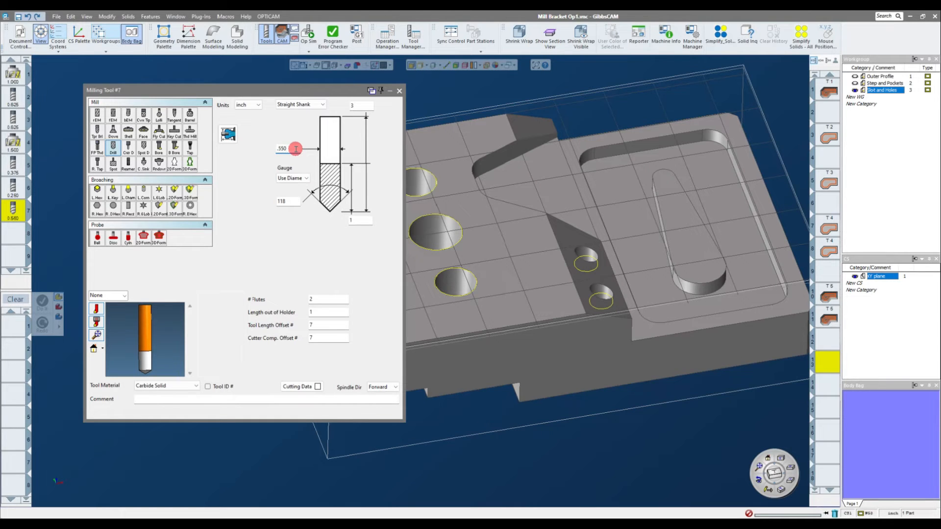
{"action": "double_click", "coordinate": [296, 148]}
{"action": "type", "text": ".551"}
{"action": "double_click", "coordinate": [290, 202]}
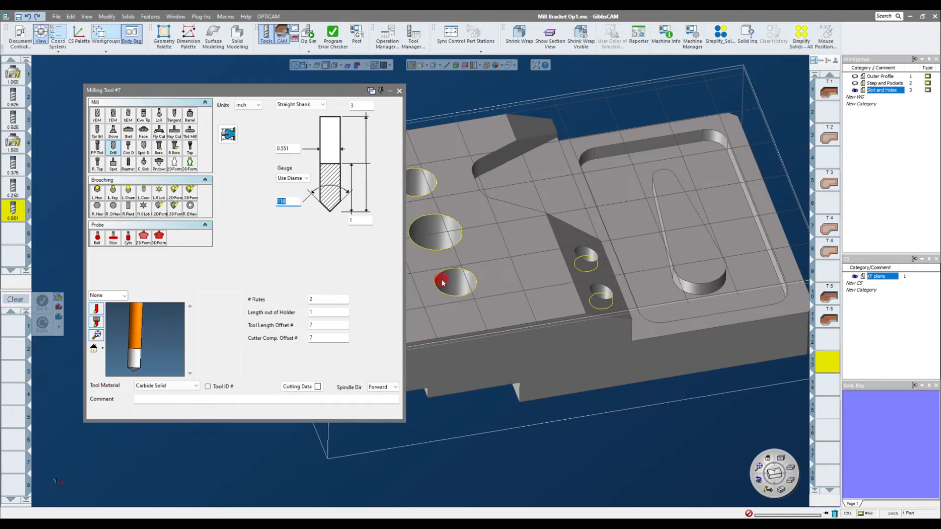
{"action": "middle_click_drag", "start_coordinate": [467, 299], "coordinate": [571, 320]}
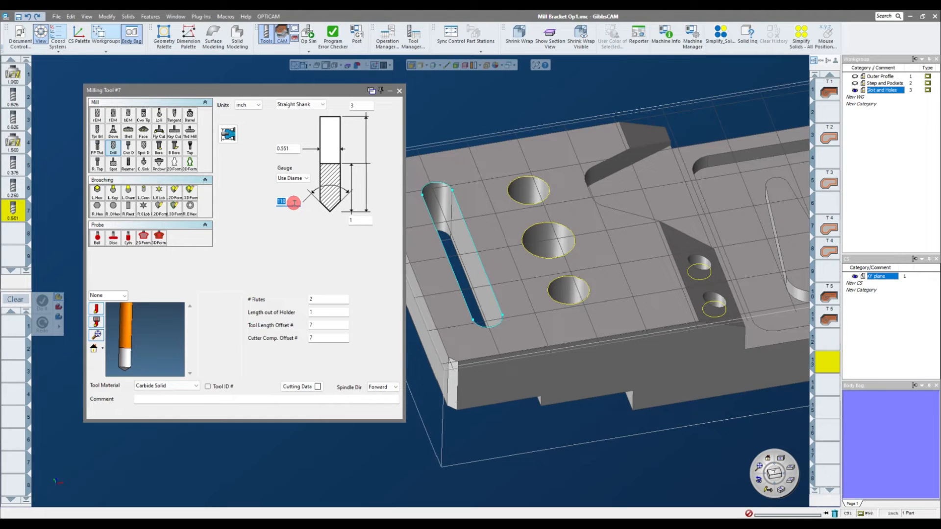
{"action": "type", "text": "135"}
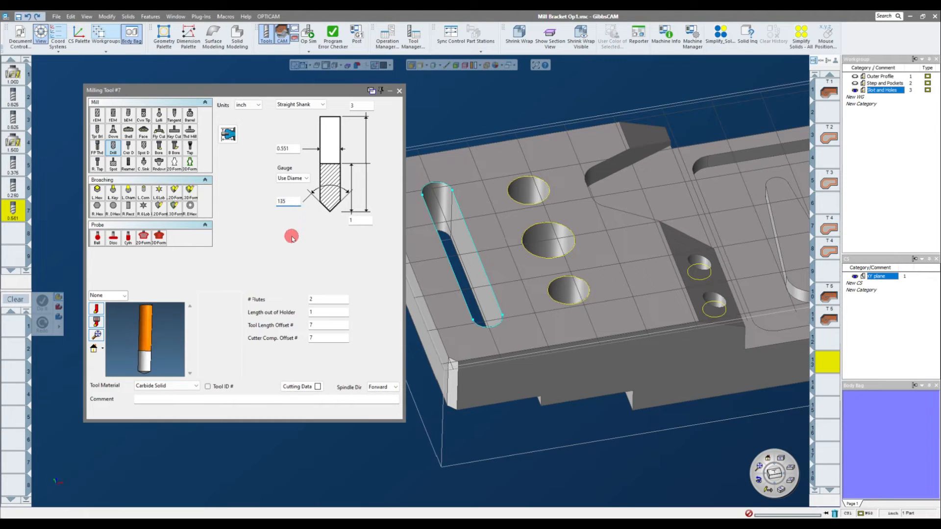
Step: Set tool 7's tip angle to 140 degrees and its flute length to 1.653 inch
{"action": "type", "text": "140"}
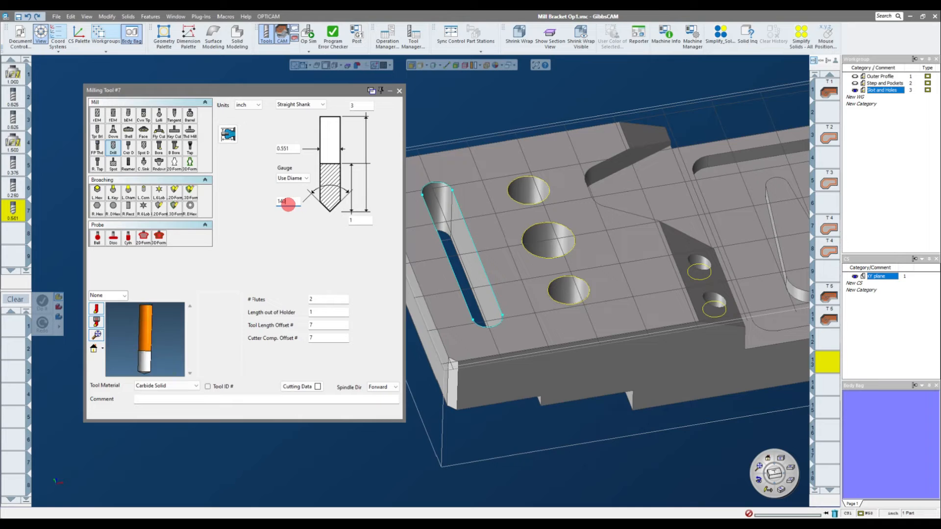
{"action": "left_click", "coordinate": [256, 256]}
{"action": "left_click", "coordinate": [147, 357]}
{"action": "left_click", "coordinate": [284, 200]}
{"action": "left_click", "coordinate": [365, 219]}
{"action": "type", "text": ".59"}
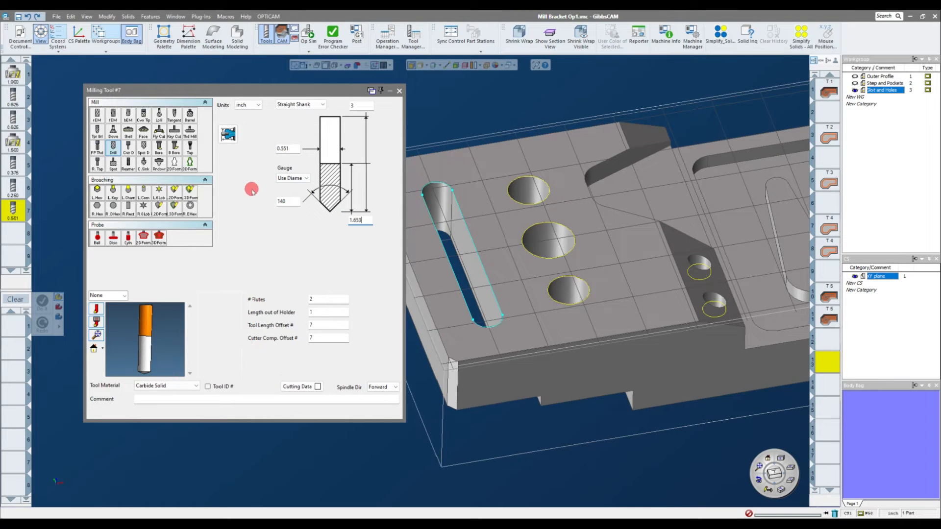
Step: Try unit conversion on the drill's diameter, converting 14 mm to inches and 0.551 inch to millimetres
{"action": "left_click", "coordinate": [290, 148]}
{"action": "type", "text": "14"}
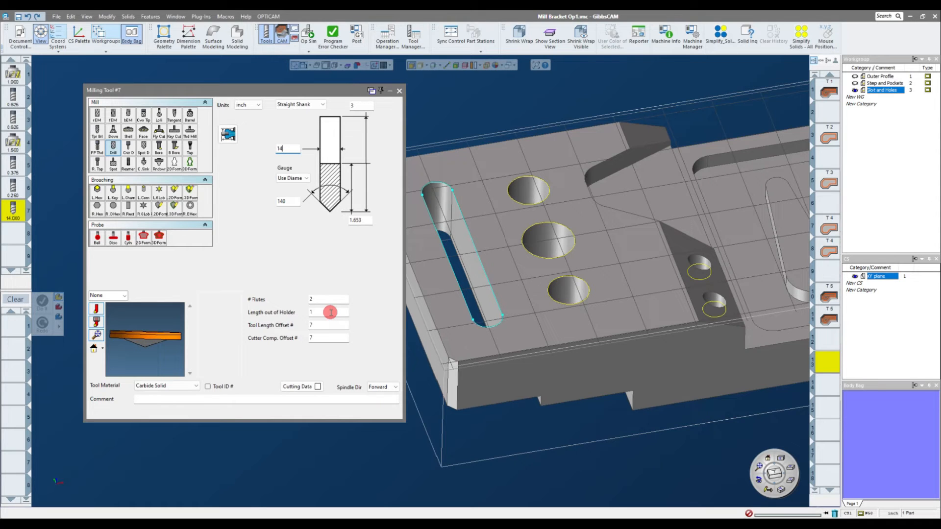
{"action": "type", "text": "m"}
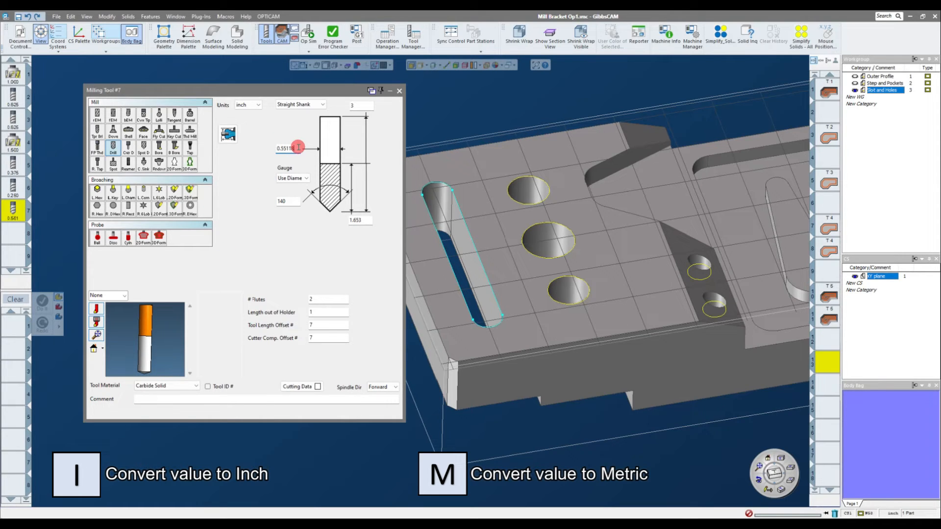
{"action": "type", "text": ".551m"}
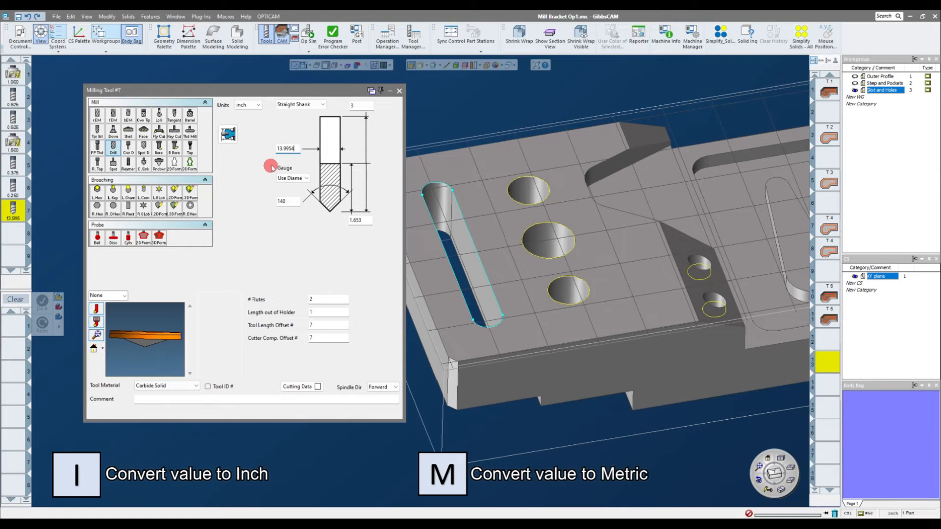
Step: Set the drill's diameter to 14 mm converted to inches, 0.55118, and close tool 7
{"action": "double_click", "coordinate": [292, 149]}
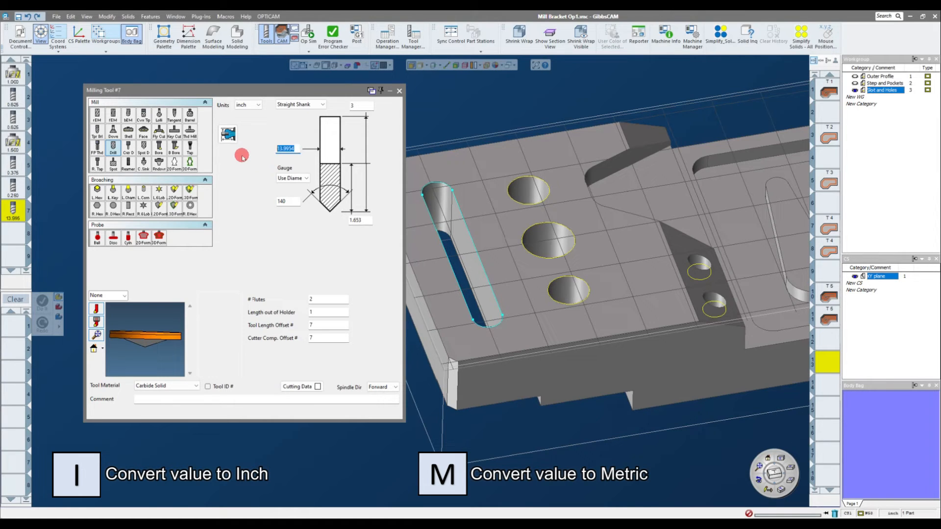
{"action": "type", "text": "14"}
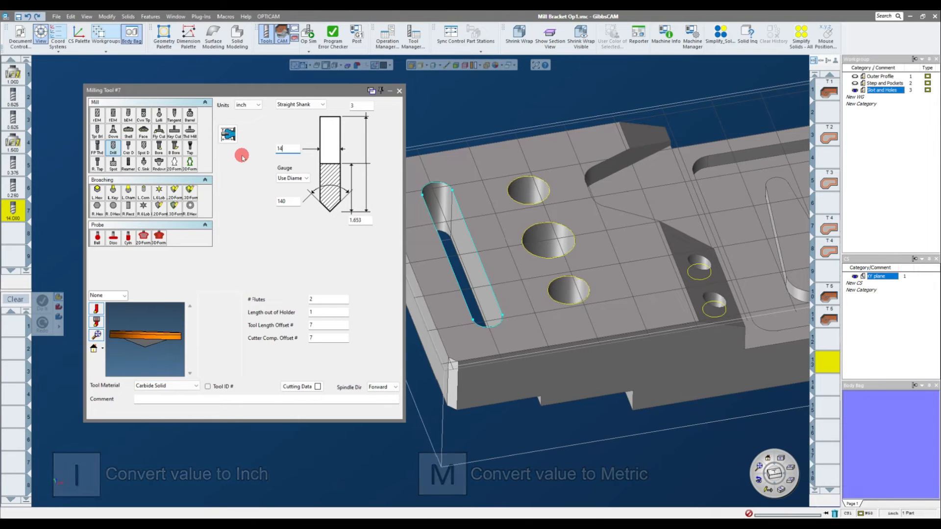
{"action": "type", "text": "i"}
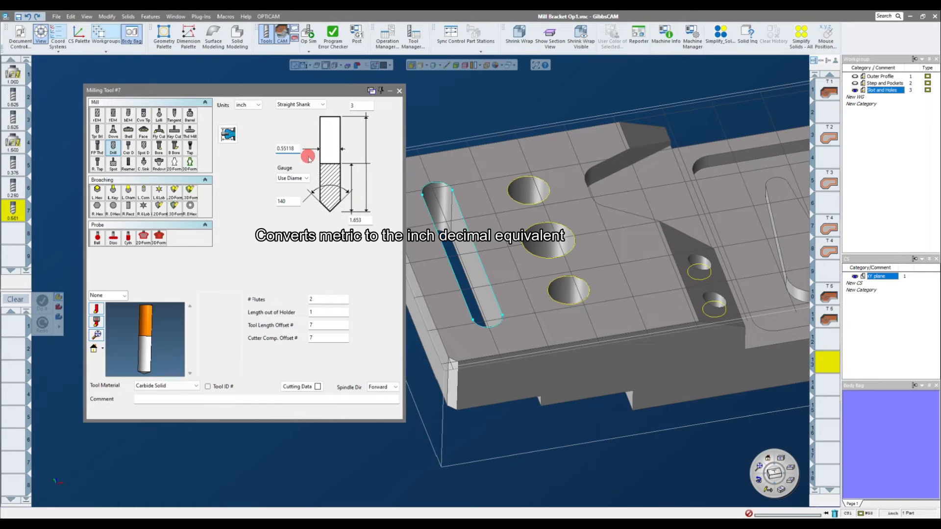
{"action": "left_click", "coordinate": [358, 221]}
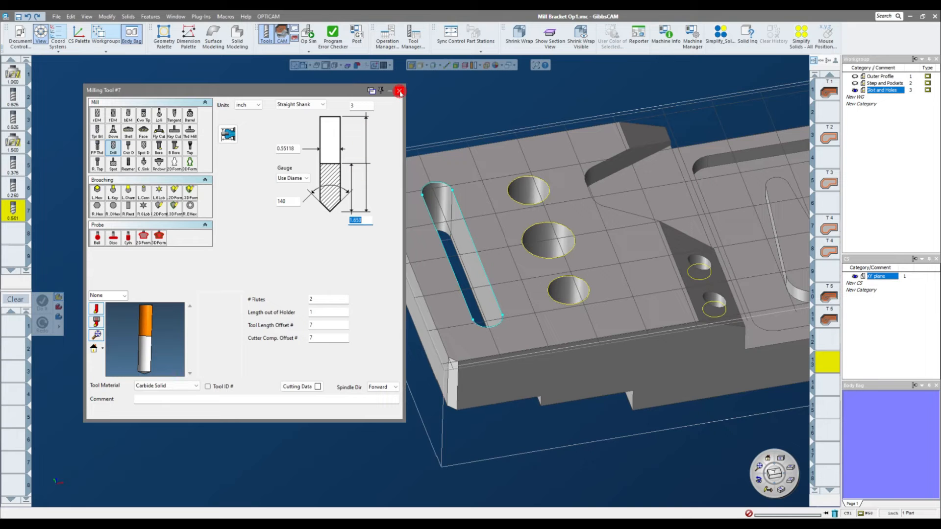
{"action": "left_click", "coordinate": [399, 91]}
Step: Create tool 8 as a drill with a diameter of 5/16 inch
{"action": "left_click", "coordinate": [20, 188]}
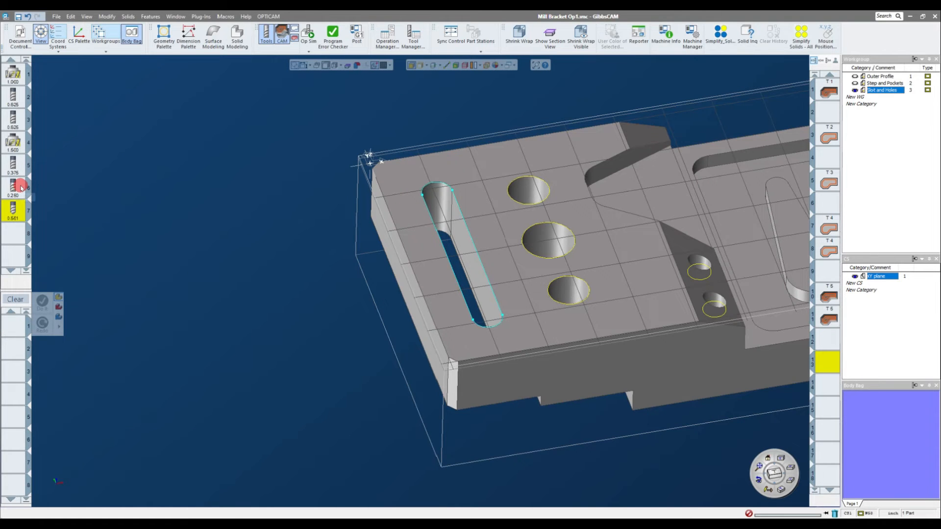
{"action": "left_click", "coordinate": [18, 216]}
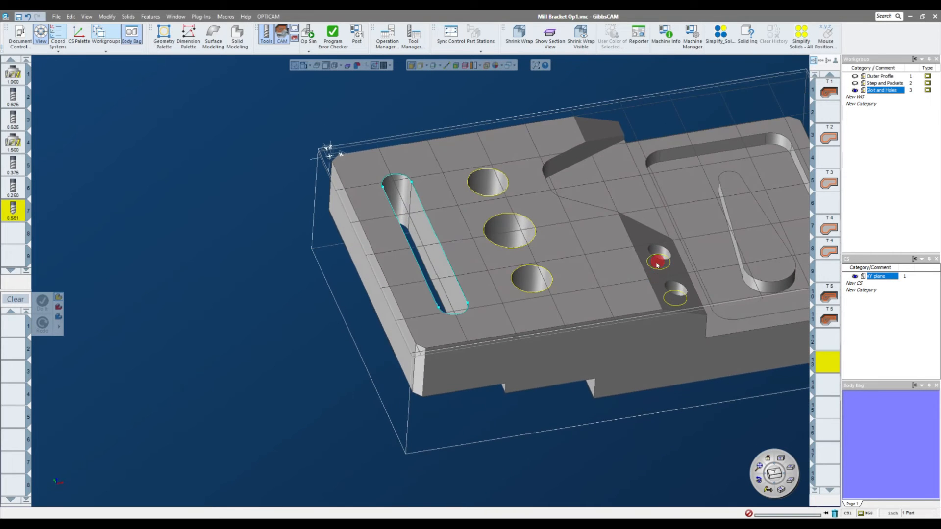
{"action": "double_click", "coordinate": [13, 228]}
{"action": "double_click", "coordinate": [290, 148]}
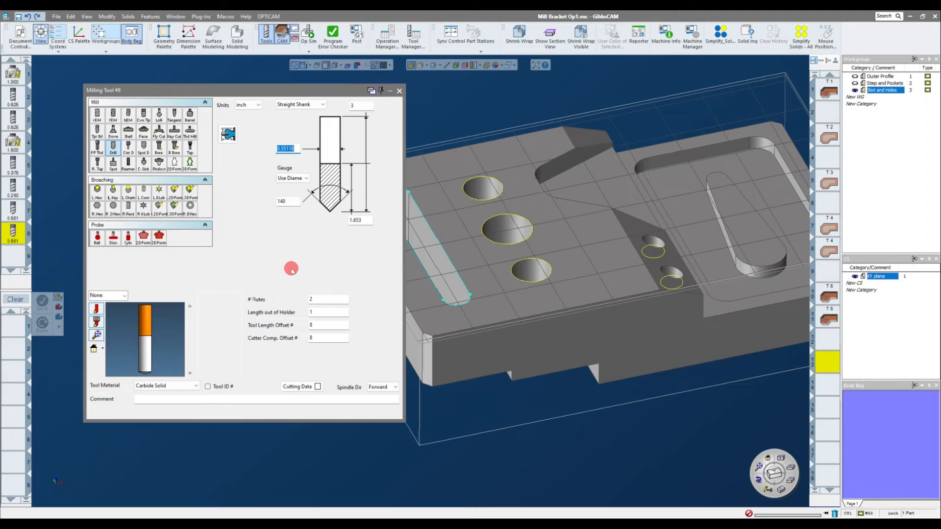
{"action": "type", "text": "5/16"}
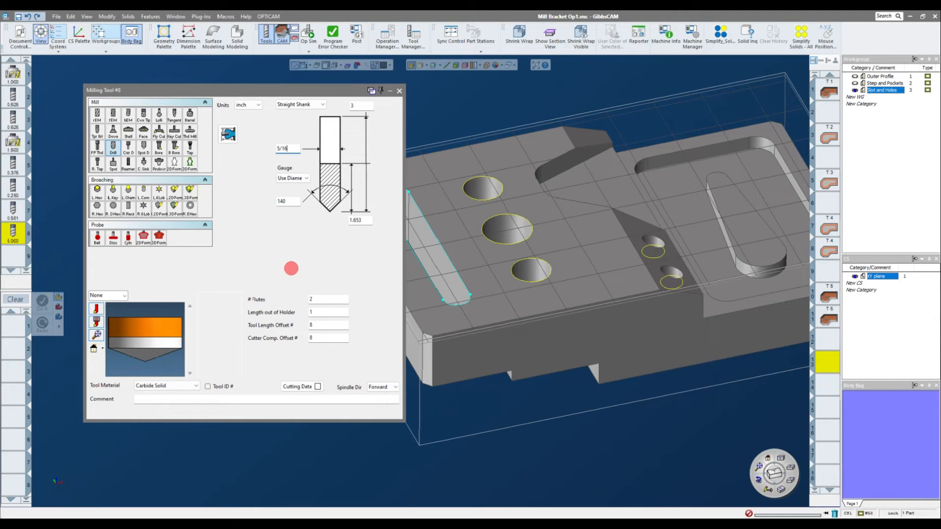
{"action": "left_click", "coordinate": [291, 268]}
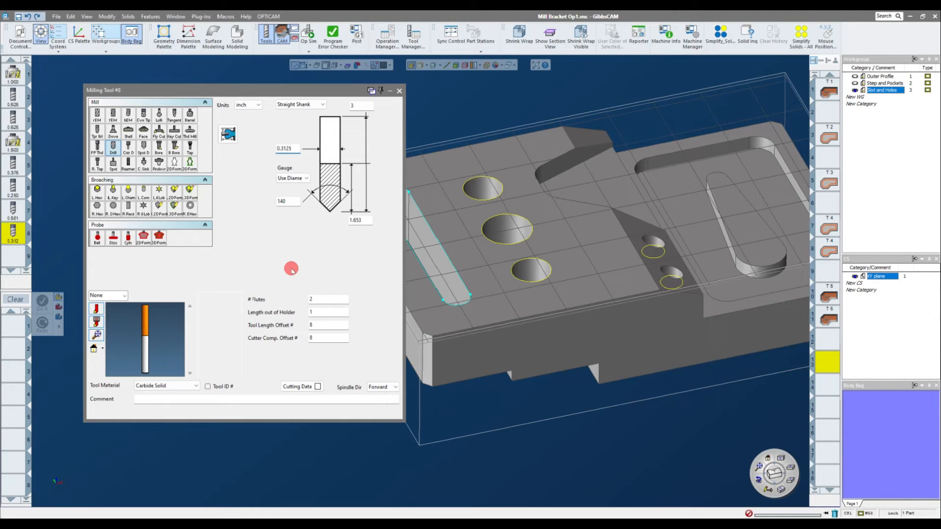
Step: Set tool 8's flute length to five times its 0.3125 inch diameter and close the tool definition
{"action": "double_click", "coordinate": [369, 219]}
{"action": "type", "text": ".3125"}
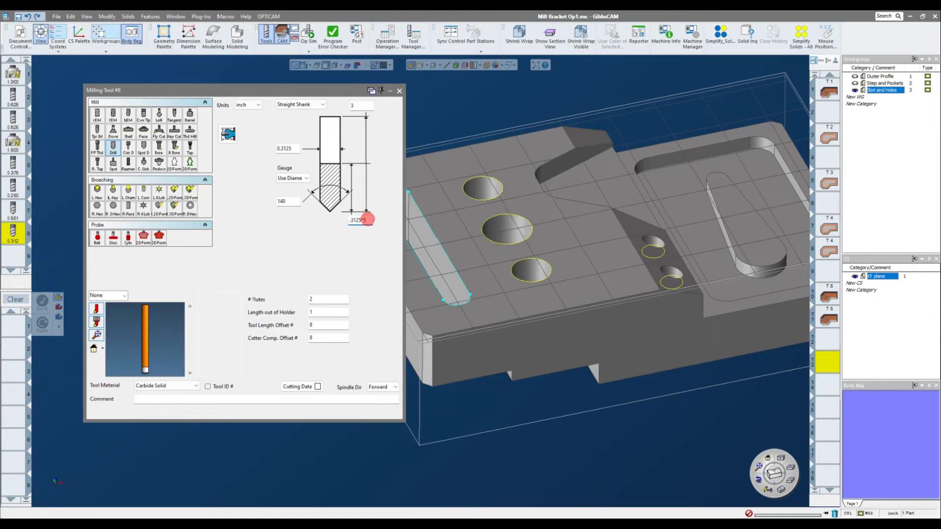
{"action": "type", "text": "*5"}
{"action": "key", "text": "Return"}
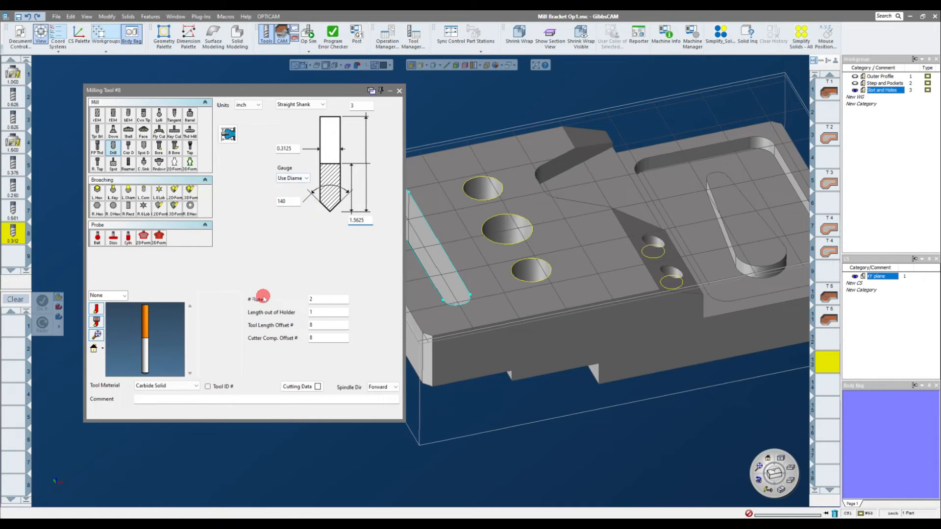
{"action": "left_click", "coordinate": [401, 92]}
Step: Create a Contour process in the first process slot using the 0.25 inch end mill, tool 6
{"action": "middle_click_drag", "start_coordinate": [240, 204], "coordinate": [80, 181]}
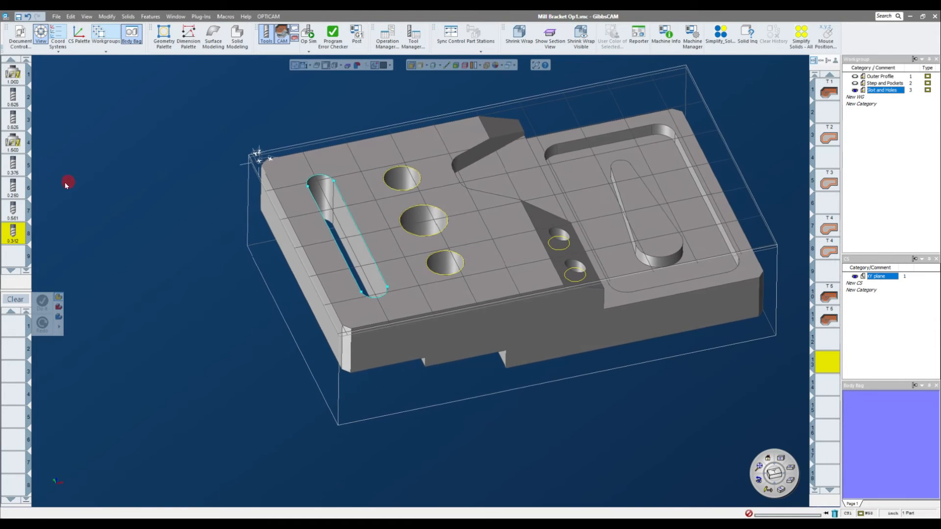
{"action": "left_click_drag", "start_coordinate": [13, 189], "coordinate": [17, 334]}
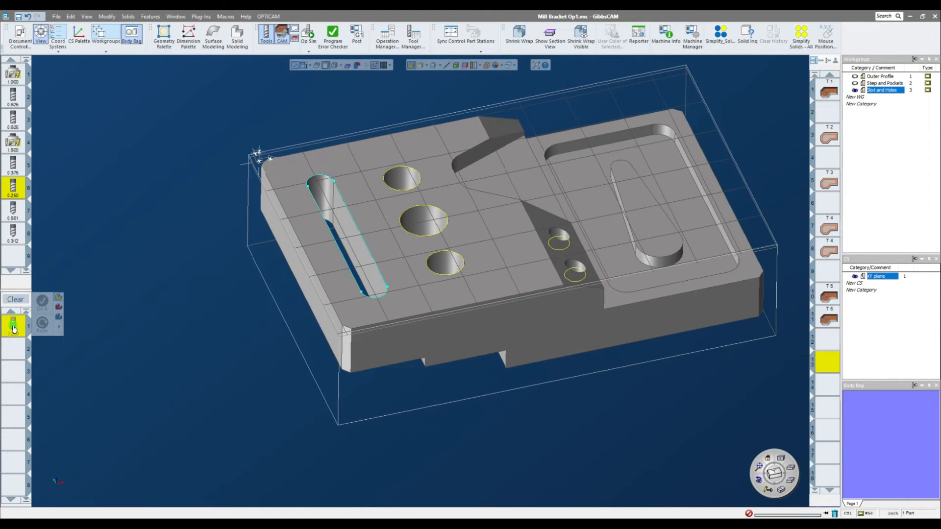
{"action": "left_click", "coordinate": [80, 267]}
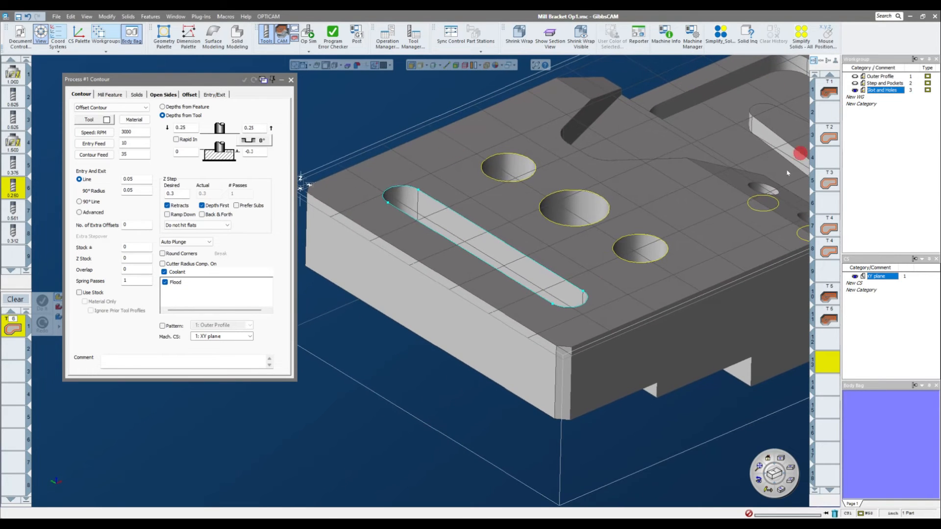
Step: Set the Contour process's spring passes to 0 and take its top-of-cut depth from the bracket's upper face
{"action": "double_click", "coordinate": [135, 180]}
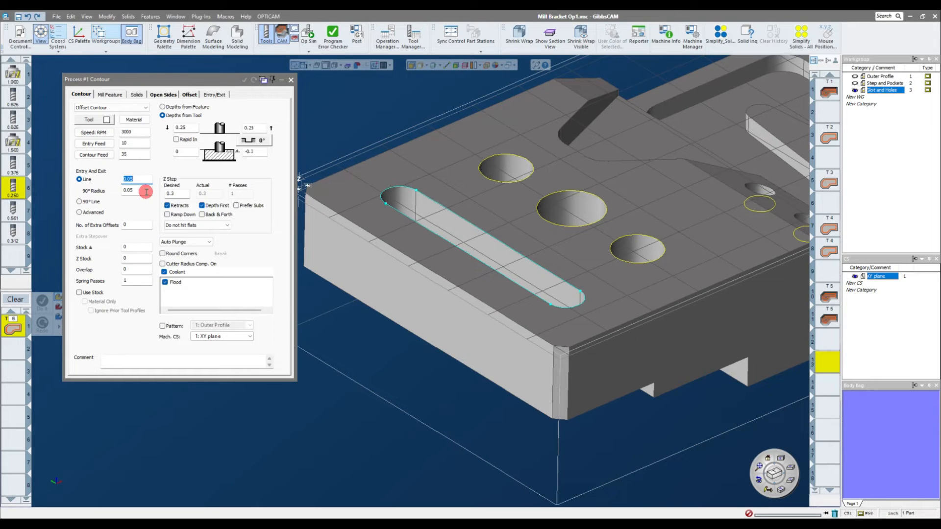
{"action": "double_click", "coordinate": [132, 282]}
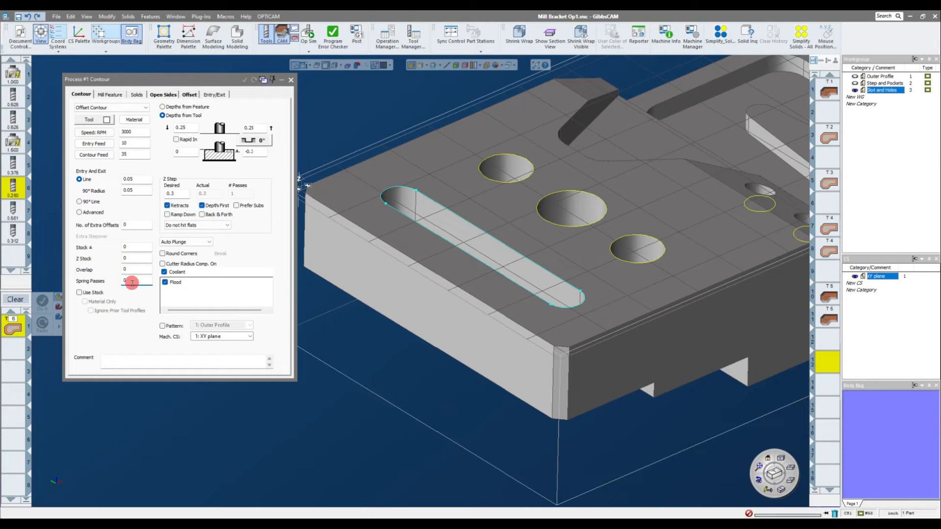
{"action": "double_click", "coordinate": [191, 152]}
{"action": "left_click", "coordinate": [454, 158], "text": "alt"}
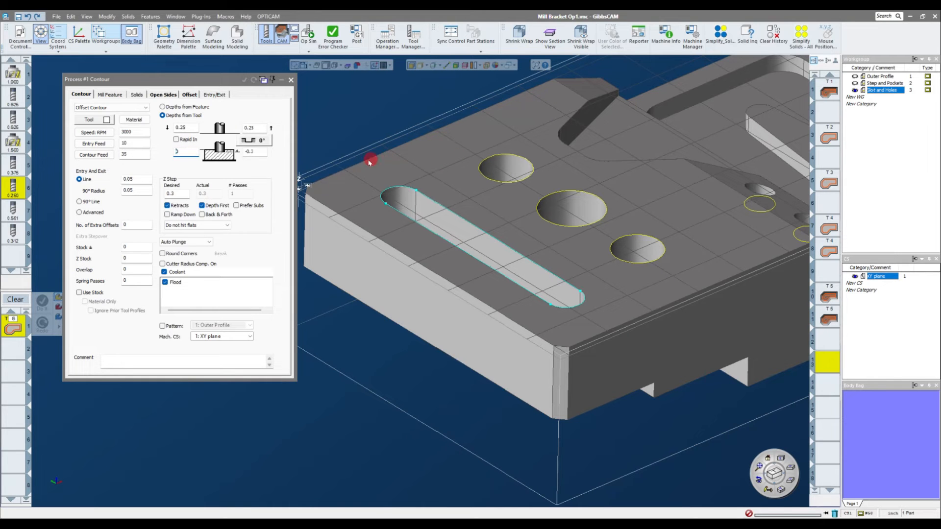
Step: Set the final contour depth to 0.025 inch below the slot's underside, using -0.8508-.025
{"action": "double_click", "coordinate": [251, 152]}
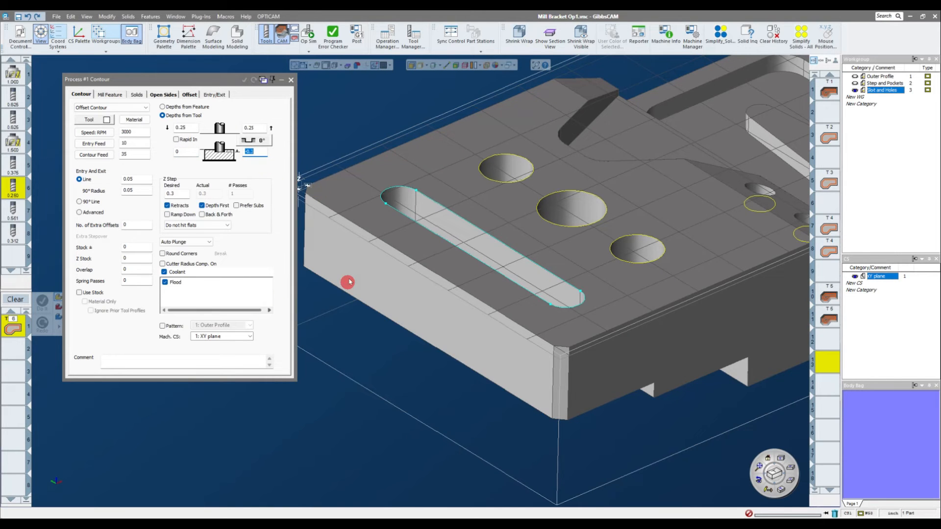
{"action": "scroll", "coordinate": [345, 286], "scroll_direction": "up", "scroll_amount": 3}
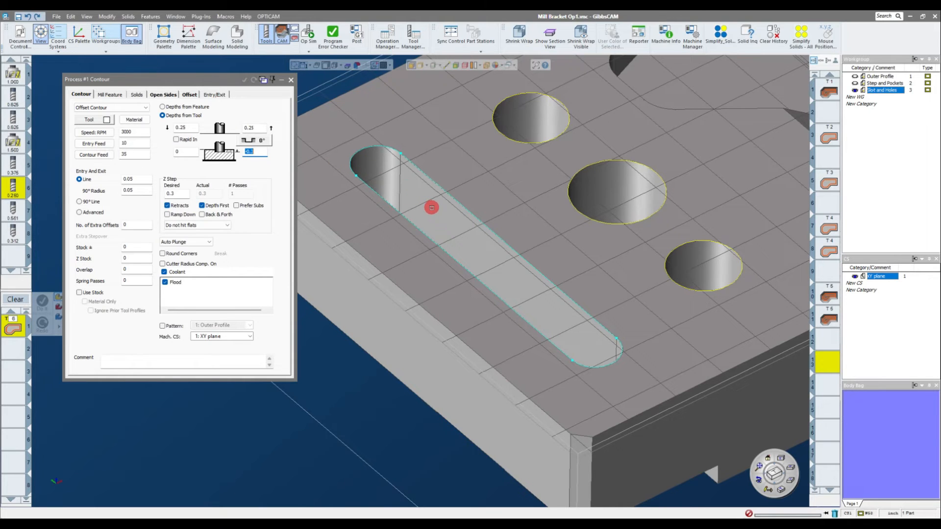
{"action": "type", "text": "-0.8508"}
{"action": "left_click_drag", "start_coordinate": [466, 236], "coordinate": [453, 251]}
{"action": "left_click", "coordinate": [262, 152]}
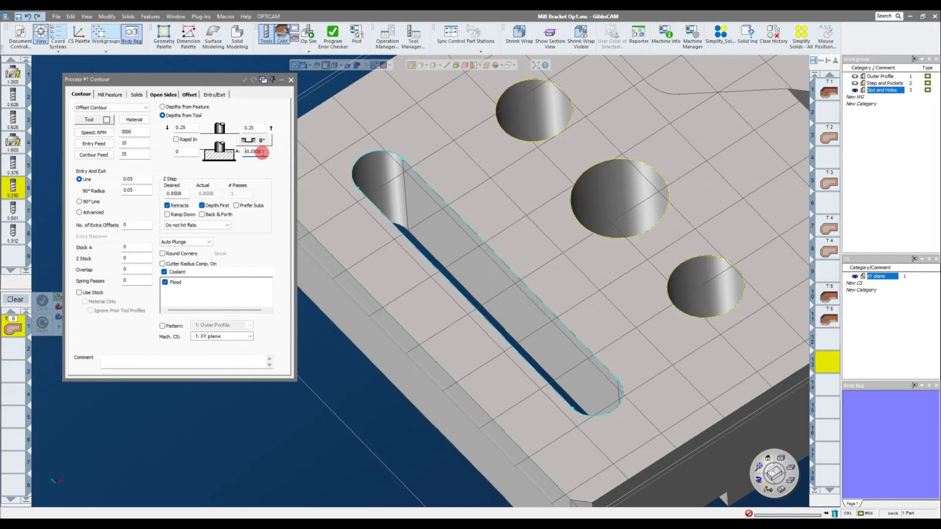
{"action": "type", "text": "-.025"}
{"action": "key", "text": "Return"}
Step: Set the desired Z step to 0.06 inch, enable Ramp Down and disable Retracts
{"action": "double_click", "coordinate": [176, 193]}
{"action": "type", "text": ".06"}
{"action": "left_click", "coordinate": [167, 214]}
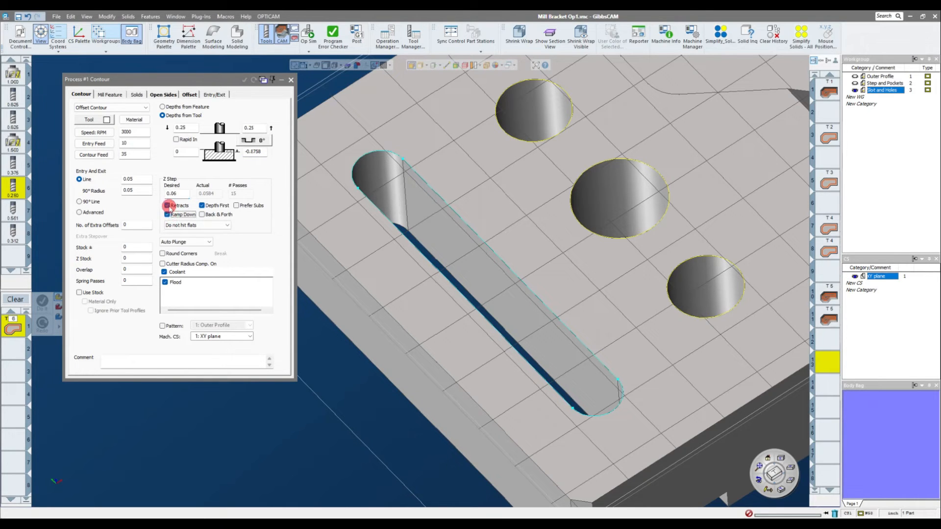
{"action": "left_click", "coordinate": [168, 206]}
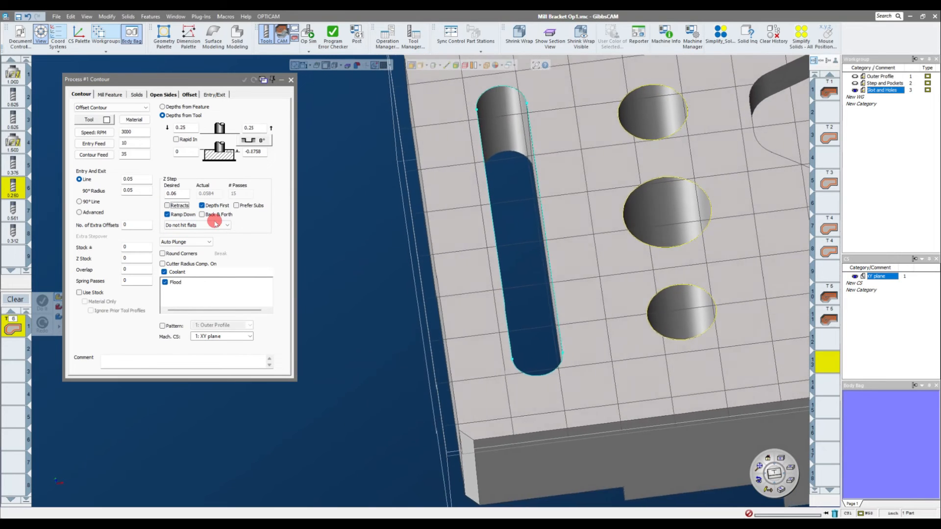
Step: Select the slot profile at its rounded end, generate the contour toolpath inside it, and inspect the path from above
{"action": "left_click", "coordinate": [483, 111]}
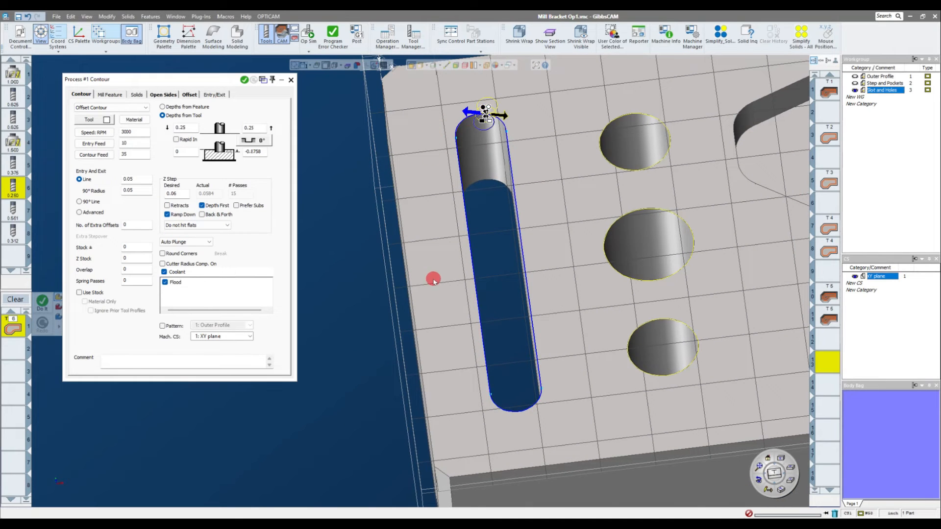
{"action": "scroll", "coordinate": [469, 179], "scroll_direction": "up", "scroll_amount": 3}
{"action": "middle_click_drag", "start_coordinate": [495, 236], "coordinate": [527, 296]}
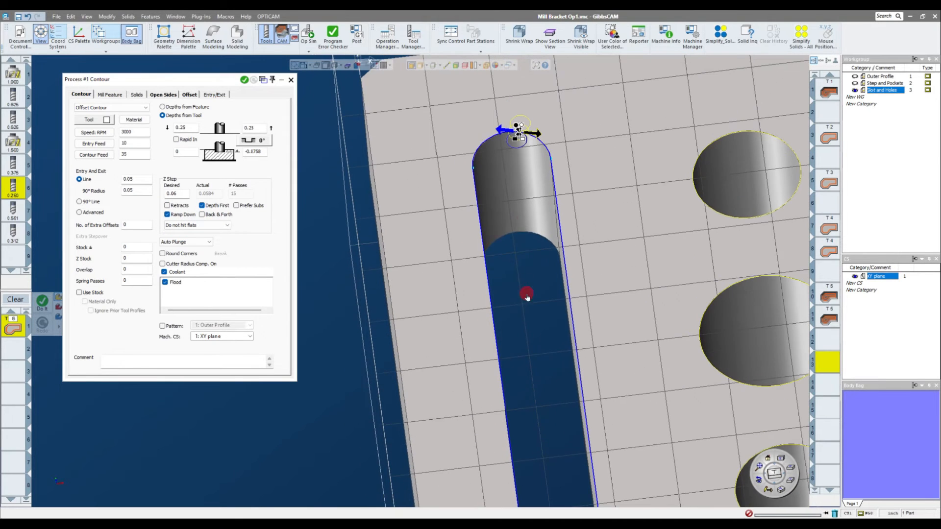
{"action": "mouse_move", "coordinate": [538, 162]}
{"action": "left_mouse_down"}
{"action": "mouse_move", "coordinate": [542, 143]}
{"action": "mouse_move", "coordinate": [538, 226]}
{"action": "left_mouse_up"}
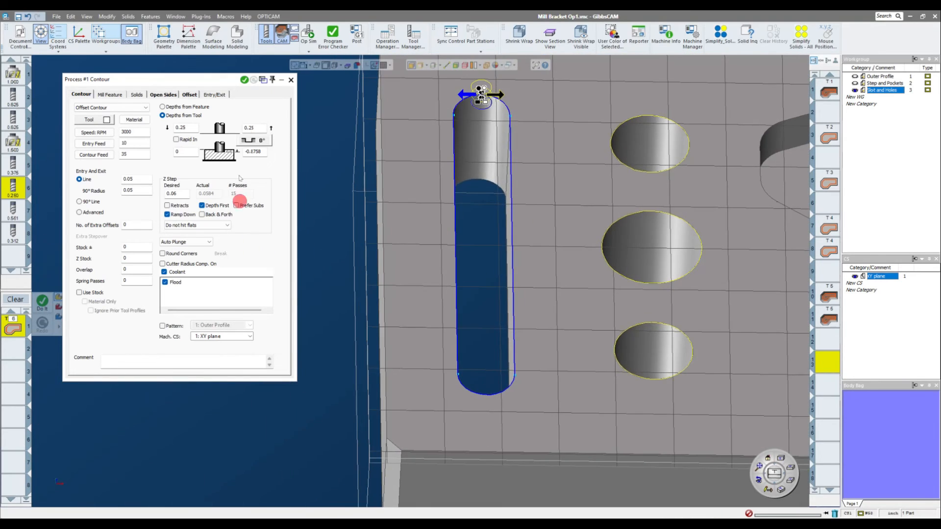
{"action": "left_click", "coordinate": [244, 80]}
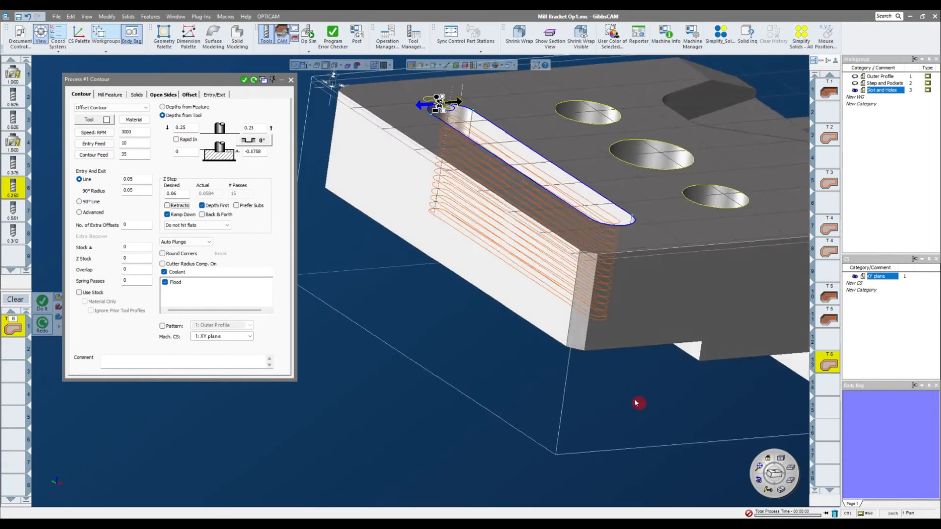
{"action": "middle_click_drag", "start_coordinate": [636, 403], "coordinate": [757, 454]}
{"action": "left_click", "coordinate": [768, 457]}
{"action": "middle_click_drag", "start_coordinate": [353, 288], "coordinate": [493, 329]}
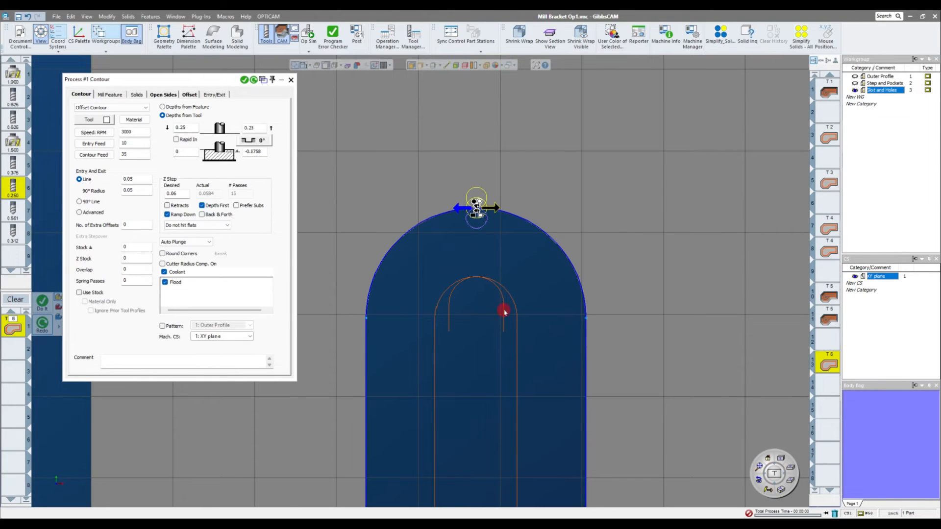
{"action": "middle_click_drag", "start_coordinate": [471, 284], "coordinate": [473, 308]}
{"action": "middle_click_drag", "start_coordinate": [468, 375], "coordinate": [780, 389]}
Step: Close and clear the finished Contour process with its operation deselected, and save the part file
{"action": "left_click", "coordinate": [828, 408]}
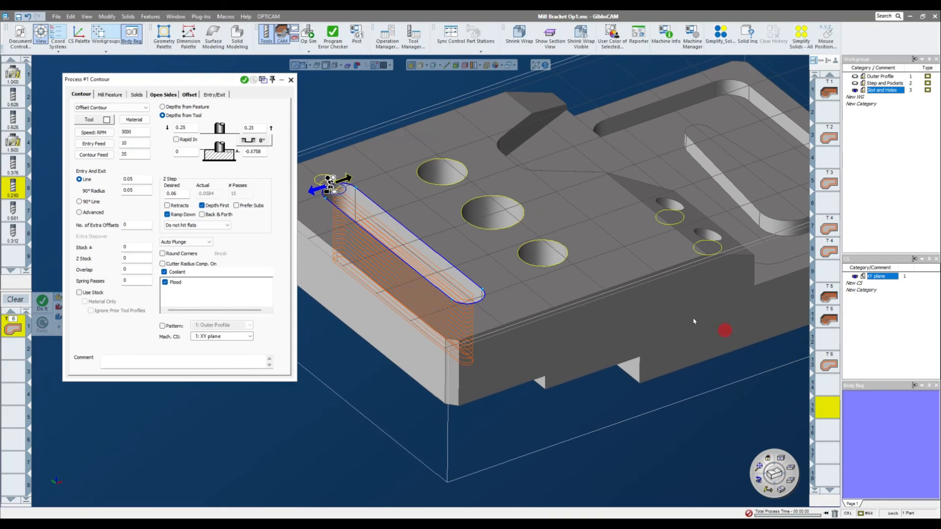
{"action": "left_click", "coordinate": [292, 80]}
{"action": "left_click", "coordinate": [15, 299]}
{"action": "left_click", "coordinate": [56, 16]}
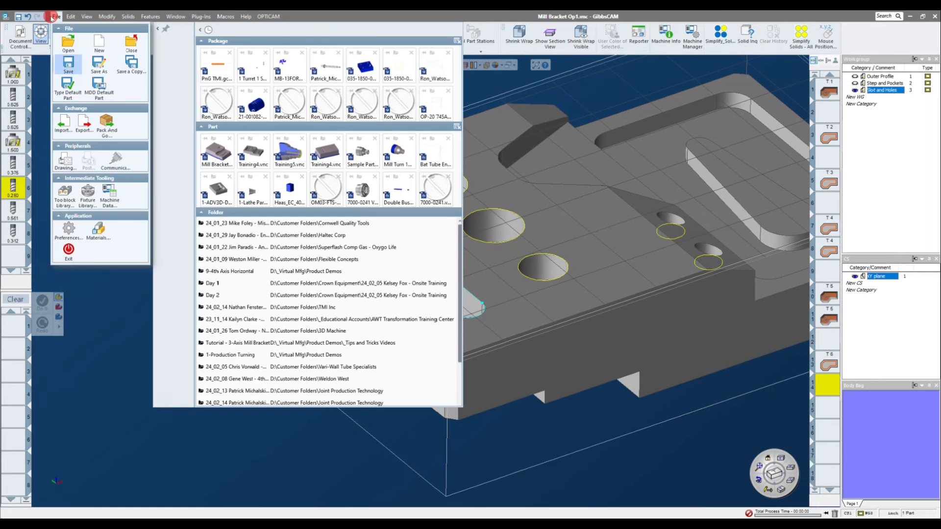
{"action": "left_click", "coordinate": [70, 68]}
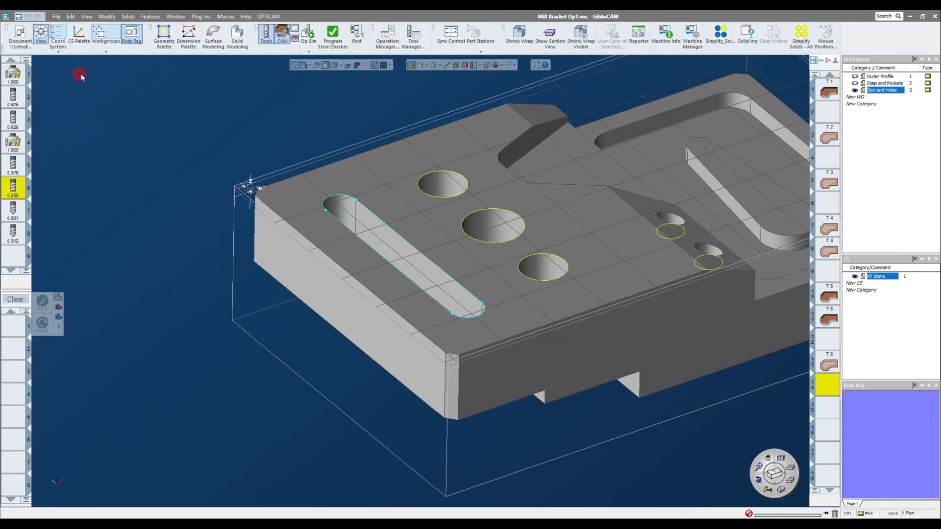
Step: Create a Holes process with the 0.551 inch drill, placing its operation in the next free slot after the slot contour
{"action": "left_click", "coordinate": [829, 406]}
{"action": "middle_click_drag", "start_coordinate": [248, 156], "coordinate": [219, 194]}
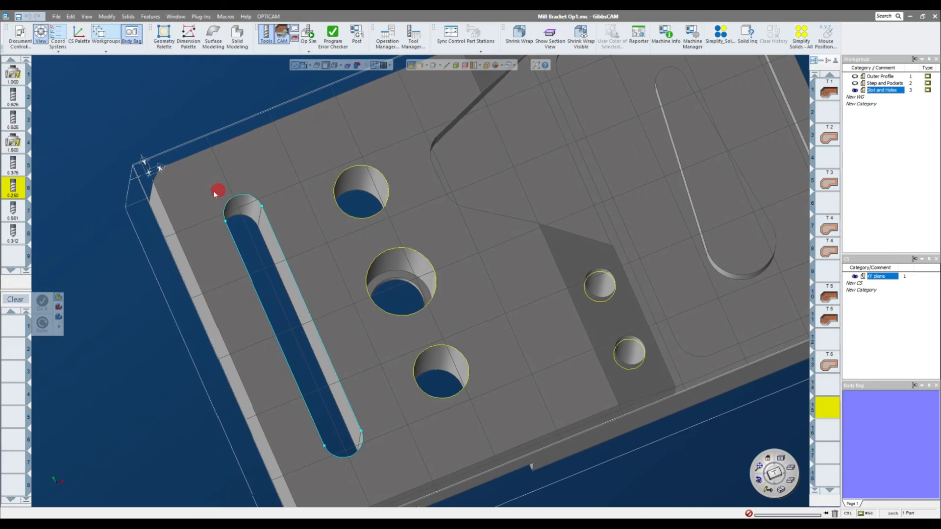
{"action": "left_click", "coordinate": [12, 211]}
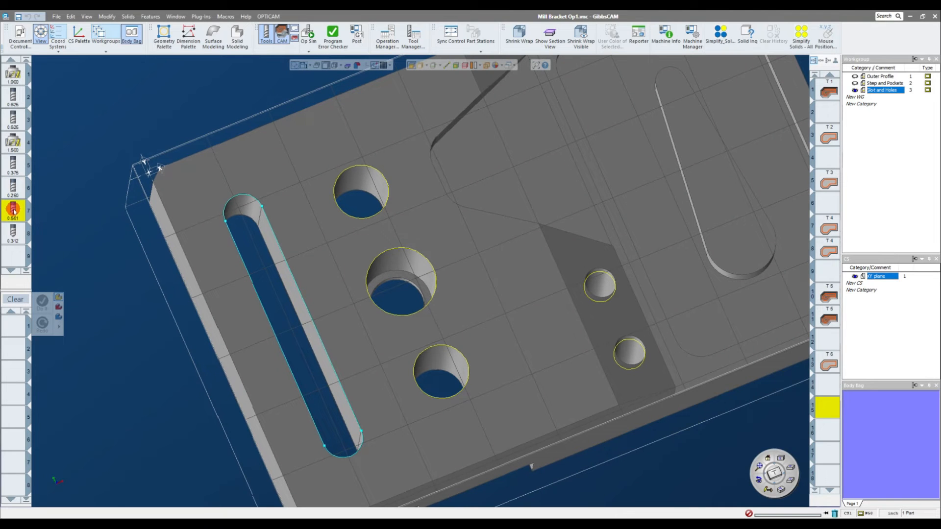
{"action": "left_click", "coordinate": [13, 325]}
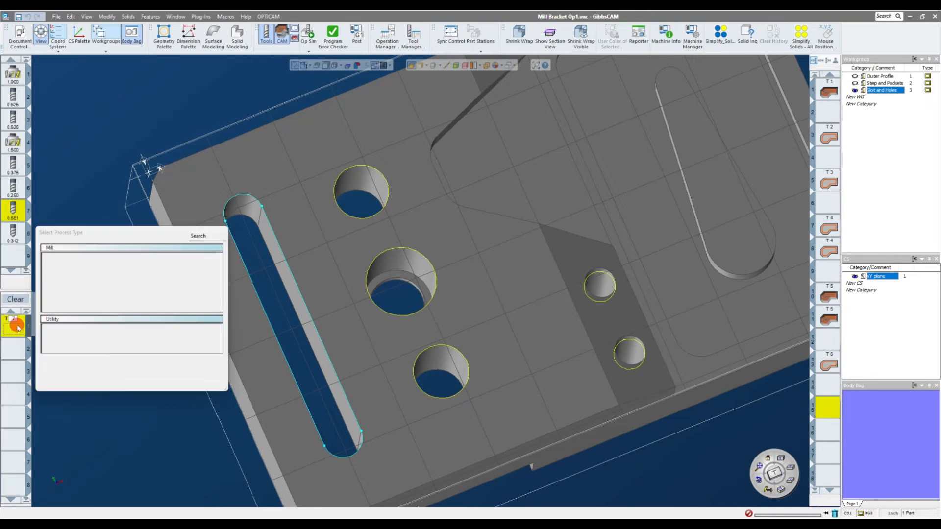
{"action": "left_click", "coordinate": [57, 264]}
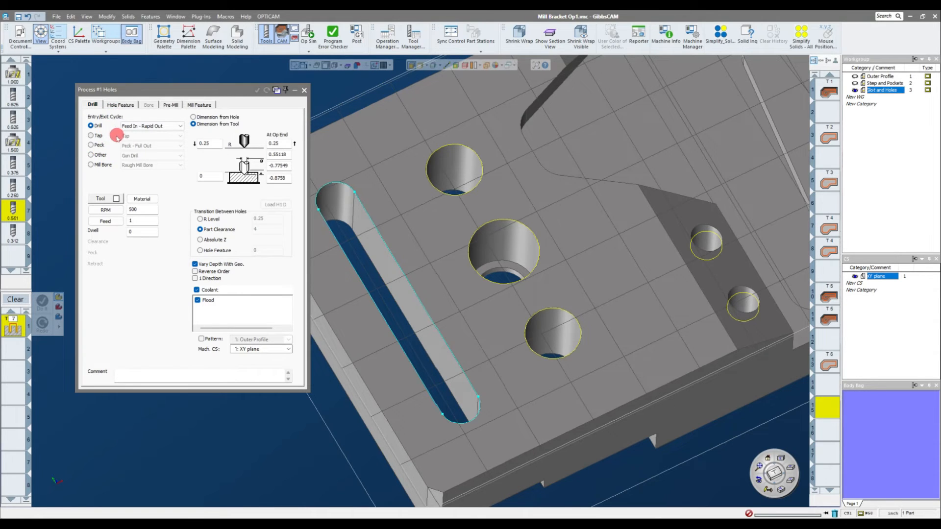
Step: Review the Drill, Peck and Tap entry/exit cycle options, ending on Drill with Feed In - Rapid Out
{"action": "left_click", "coordinate": [181, 126]}
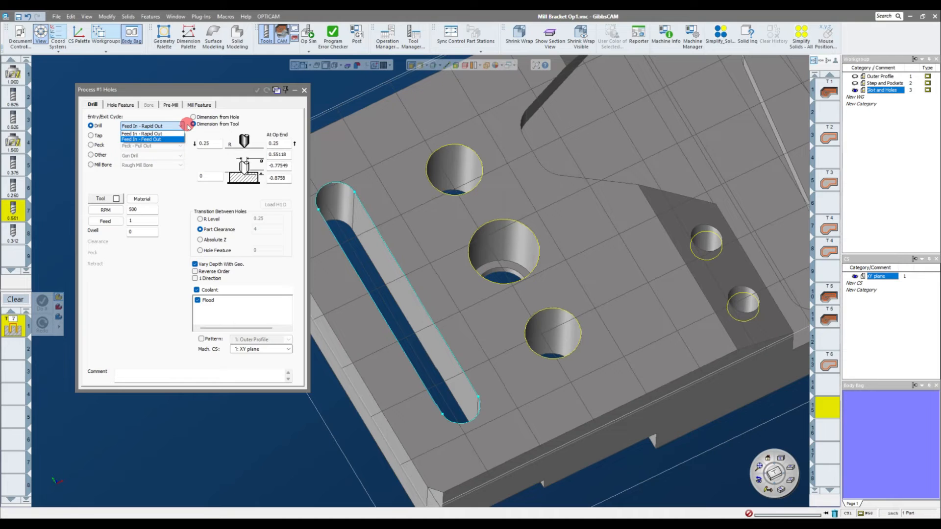
{"action": "left_click", "coordinate": [171, 134]}
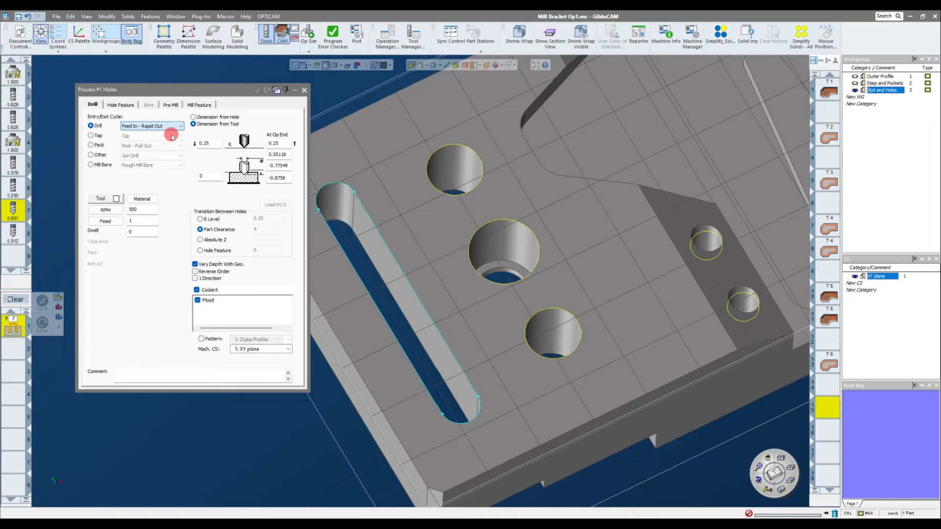
{"action": "left_click", "coordinate": [91, 145]}
{"action": "left_click", "coordinate": [179, 146]}
{"action": "left_click", "coordinate": [179, 146]}
{"action": "left_click", "coordinate": [101, 136]}
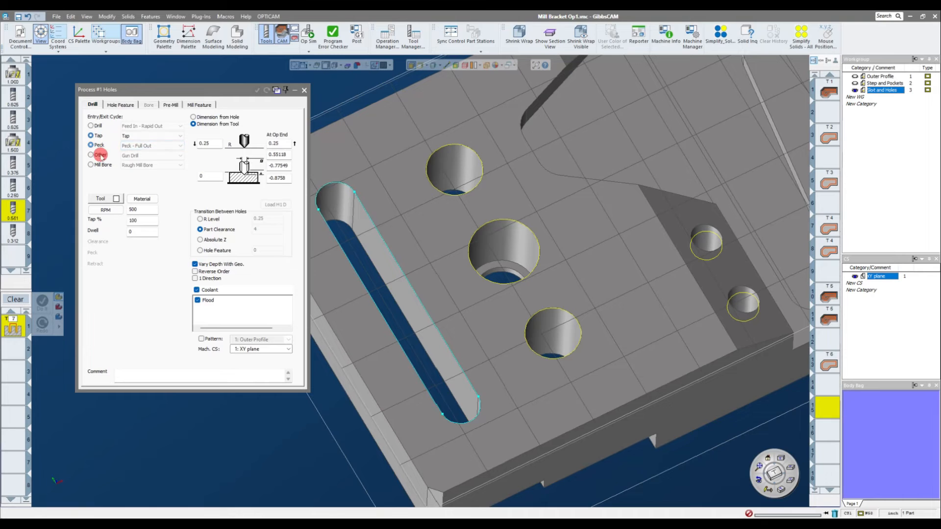
{"action": "left_click", "coordinate": [174, 135]}
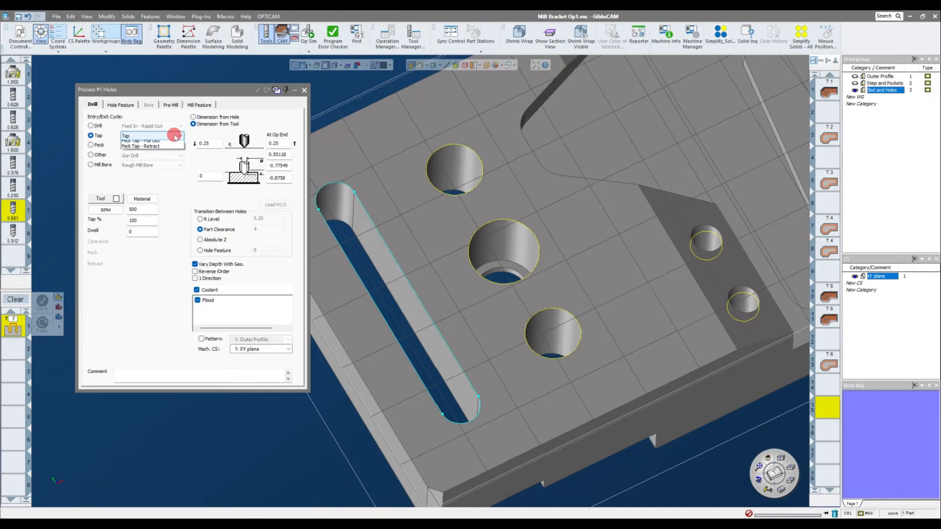
{"action": "left_click", "coordinate": [93, 125]}
{"action": "left_click", "coordinate": [91, 125]}
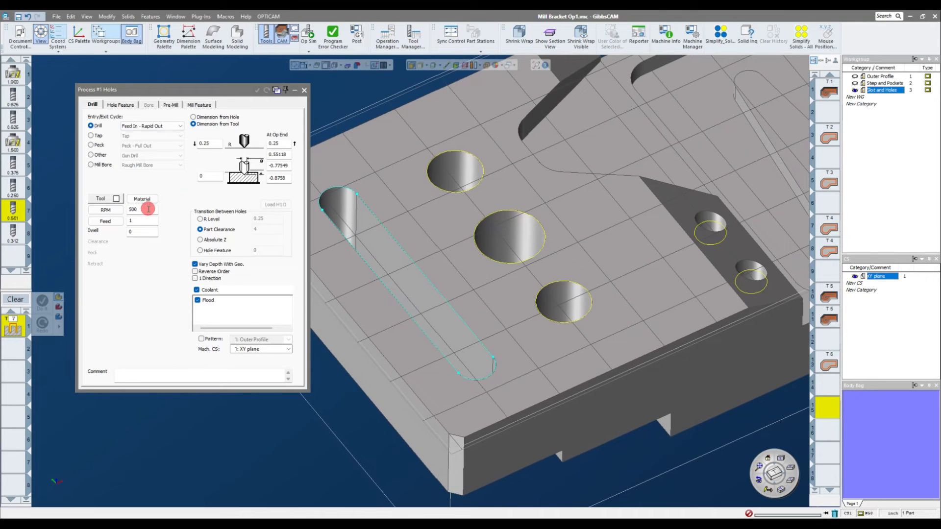
Step: Set the drilling speed to 3500 RPM and the feed to 15, and check the drill's tip geometry in its tool definition
{"action": "double_click", "coordinate": [148, 209]}
{"action": "type", "text": "3500"}
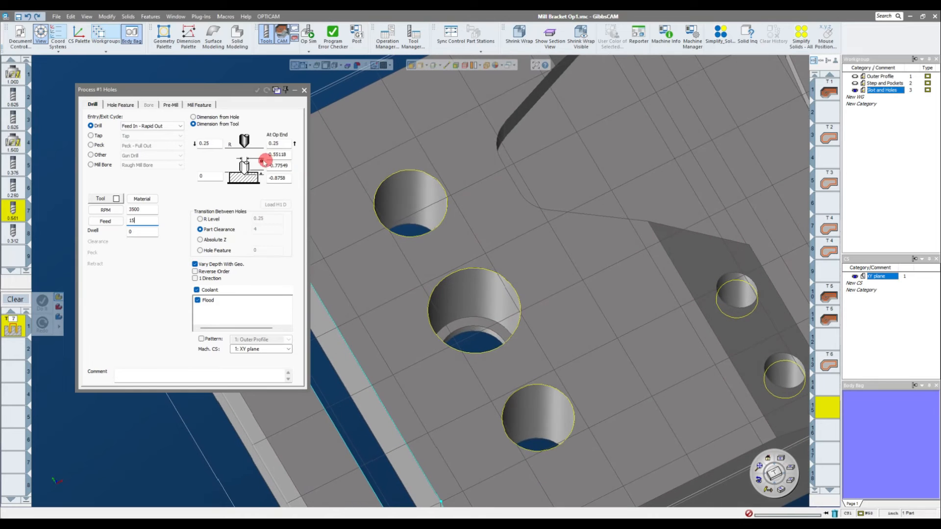
{"action": "left_click", "coordinate": [211, 176]}
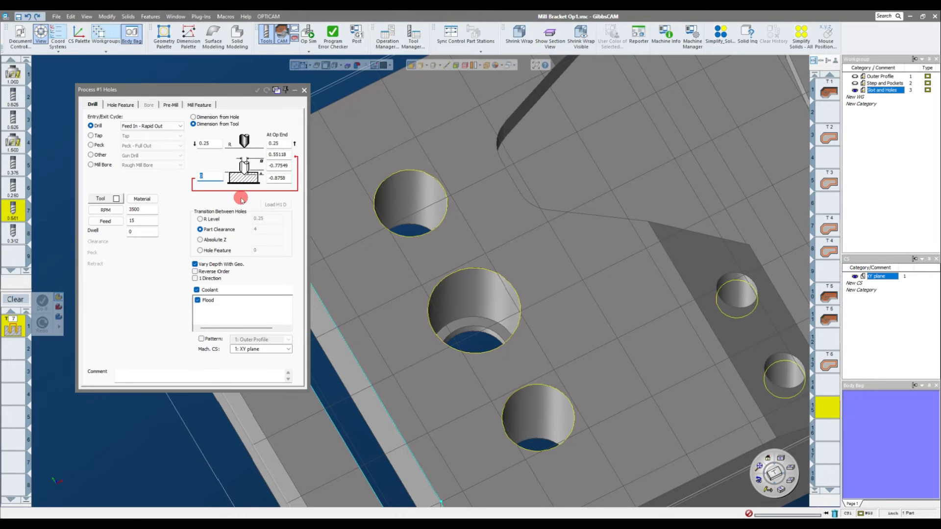
{"action": "left_click", "coordinate": [209, 178]}
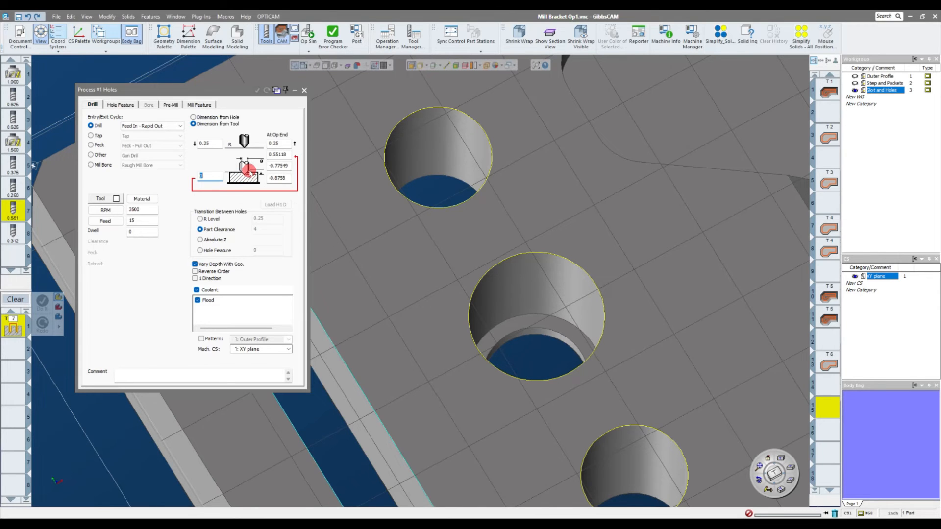
{"action": "double_click", "coordinate": [19, 214]}
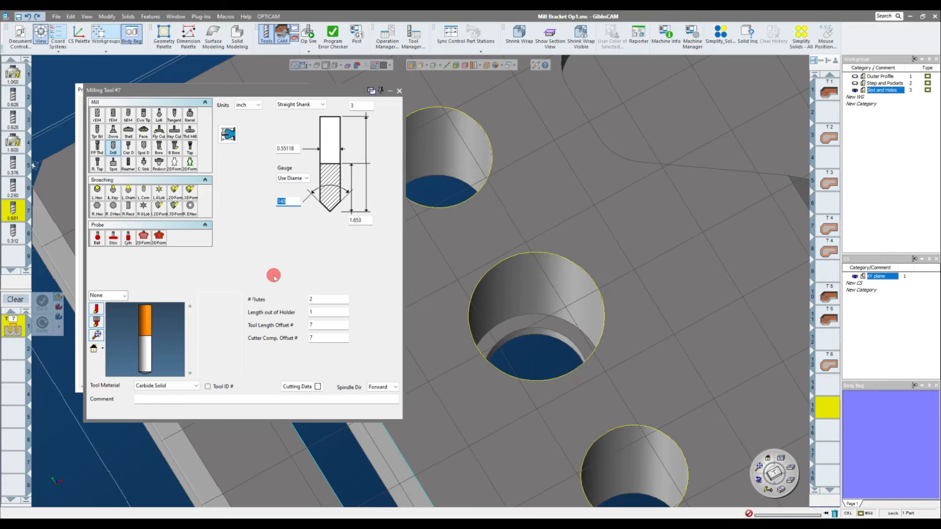
{"action": "left_click", "coordinate": [399, 91]}
Step: Set the drill's full-diameter depth to -1.0778 inch so the tip depth follows from it
{"action": "double_click", "coordinate": [281, 178]}
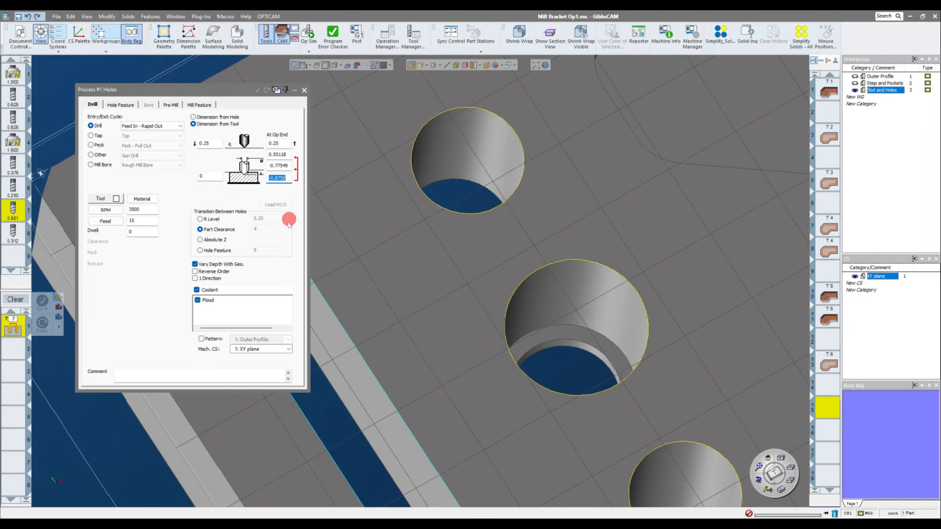
{"action": "double_click", "coordinate": [282, 167]}
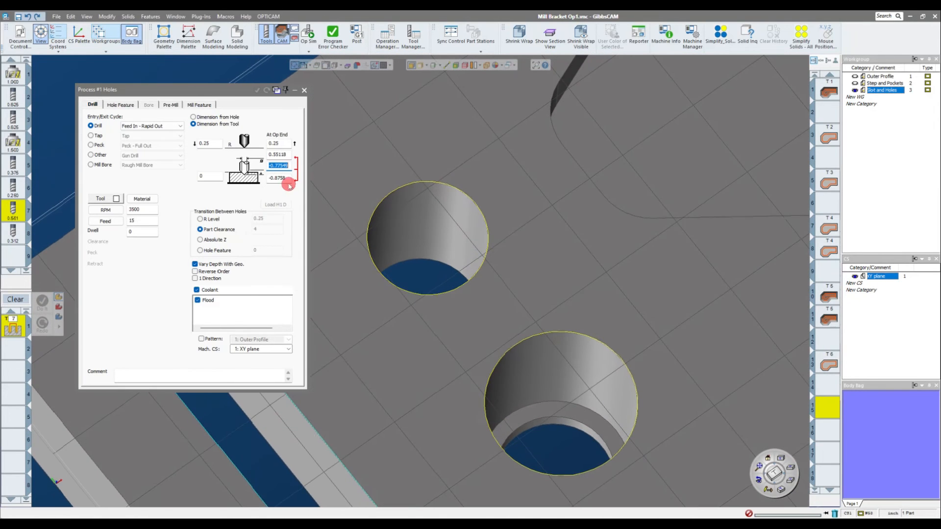
{"action": "left_click", "coordinate": [284, 166]}
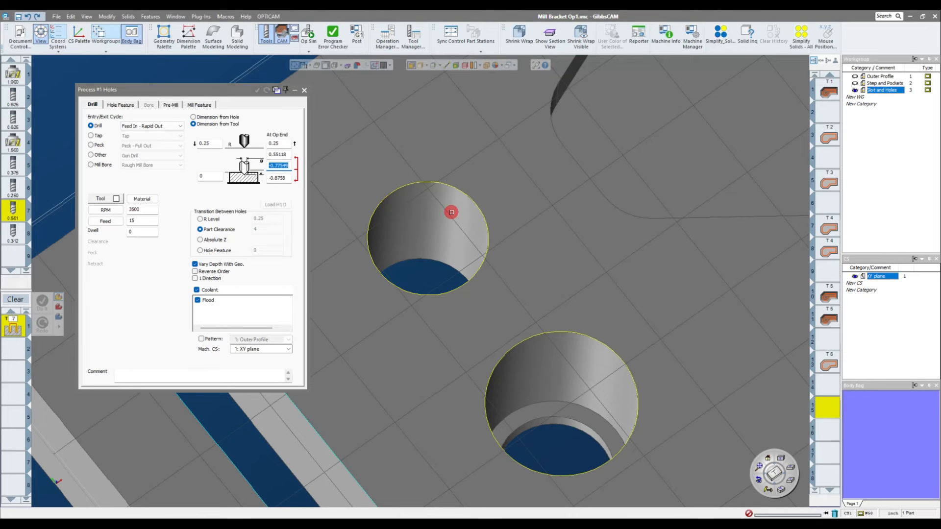
{"action": "left_click", "coordinate": [451, 212]}
{"action": "middle_click_drag", "start_coordinate": [435, 260], "coordinate": [461, 327]}
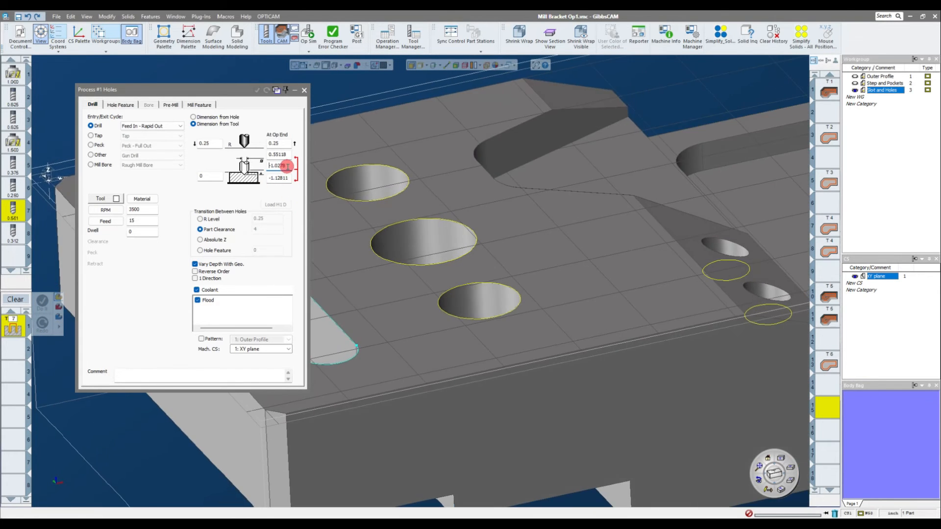
{"action": "left_click", "coordinate": [287, 166]}
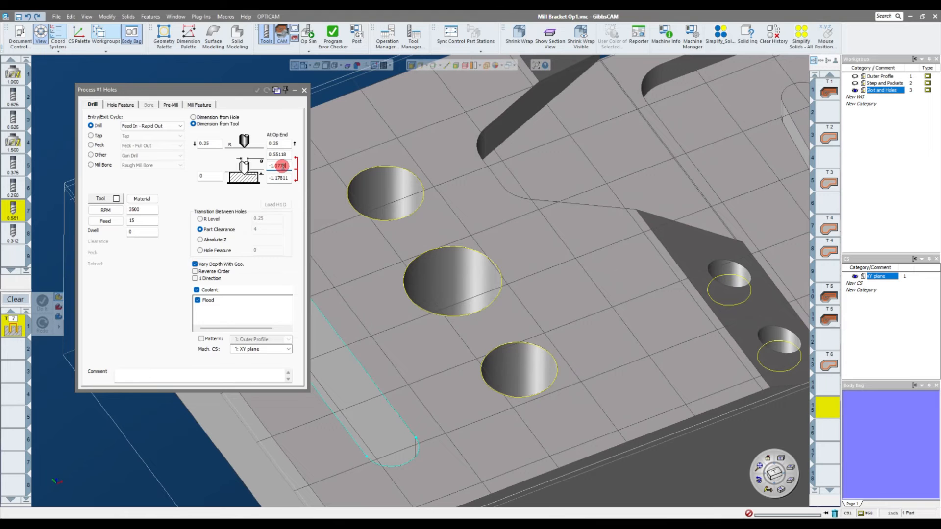
Step: Select the three large hole circles beside the slot, generate the drilling toolpath, and inspect its depth and retracts from the side
{"action": "left_click", "coordinate": [385, 168]}
{"action": "scroll", "coordinate": [424, 223], "scroll_direction": "down", "scroll_amount": 3}
{"action": "left_click", "coordinate": [450, 240]}
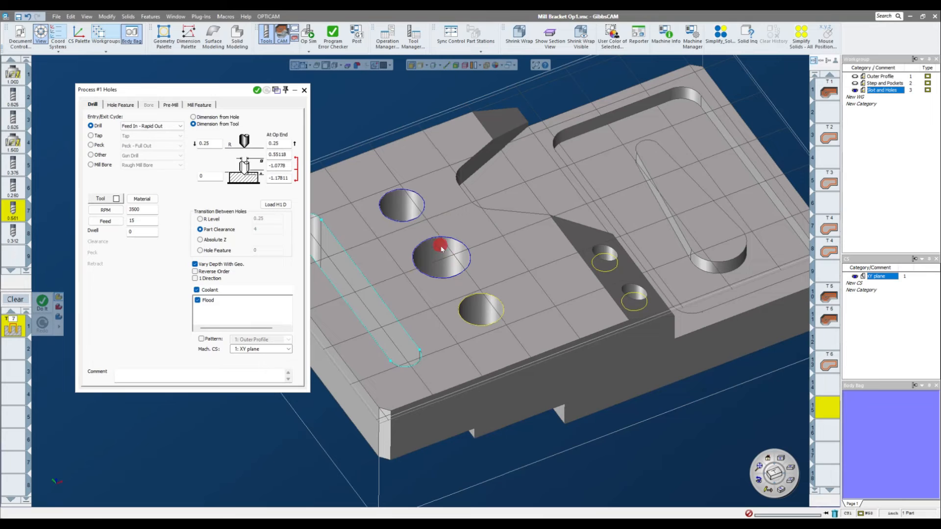
{"action": "left_click", "coordinate": [482, 295]}
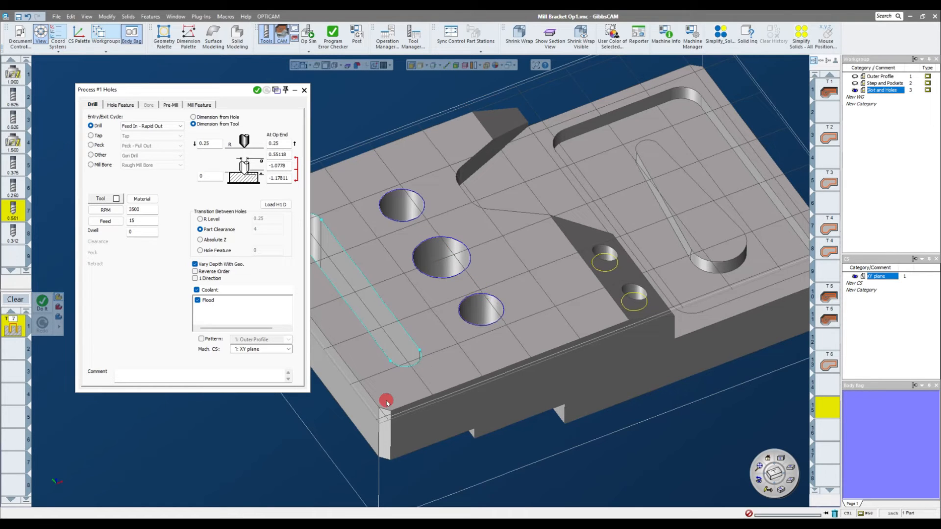
{"action": "left_click", "coordinate": [257, 90]}
{"action": "middle_click_drag", "start_coordinate": [419, 217], "coordinate": [436, 214]}
{"action": "scroll", "coordinate": [506, 308], "scroll_direction": "up", "scroll_amount": 3}
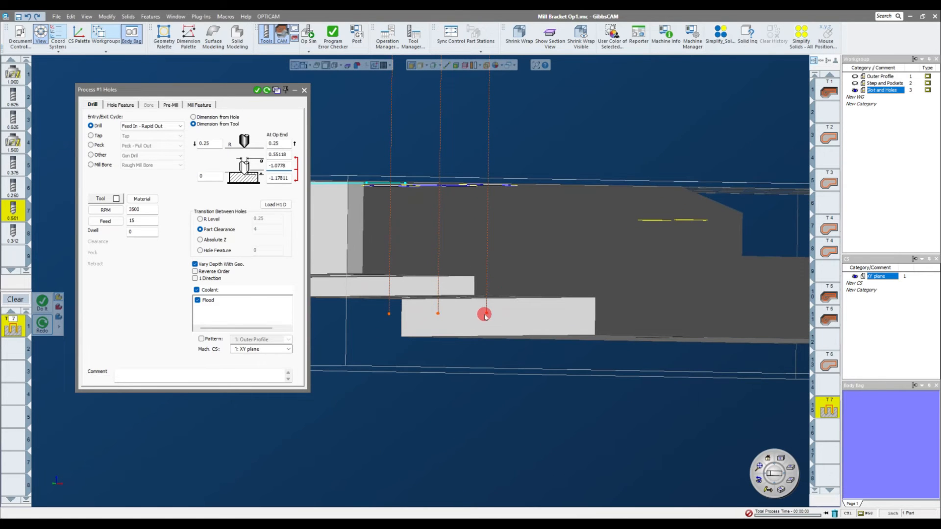
{"action": "middle_click_drag", "start_coordinate": [486, 314], "coordinate": [405, 334]}
{"action": "scroll", "coordinate": [404, 191], "scroll_direction": "down", "scroll_amount": 5}
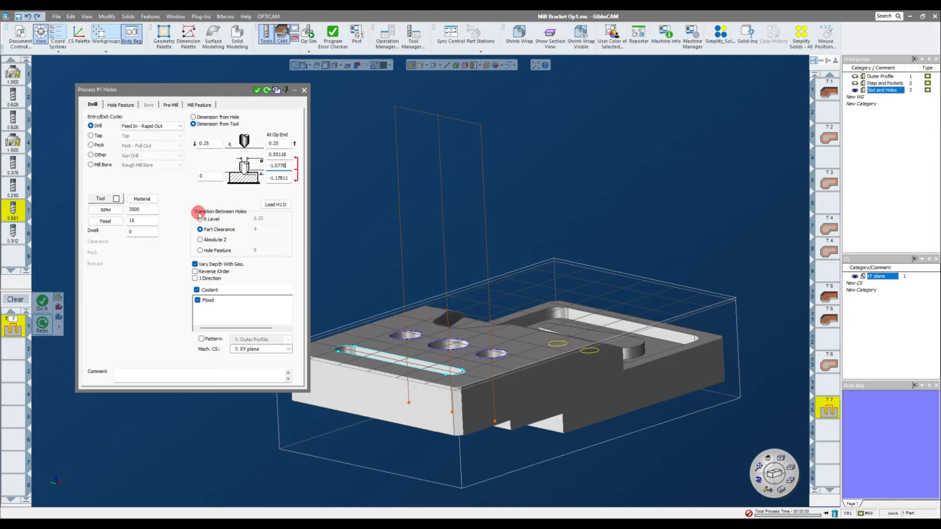
Step: Set the transition between holes to R Level, regenerate the drilling operation, and close the Holes process
{"action": "left_click", "coordinate": [200, 219]}
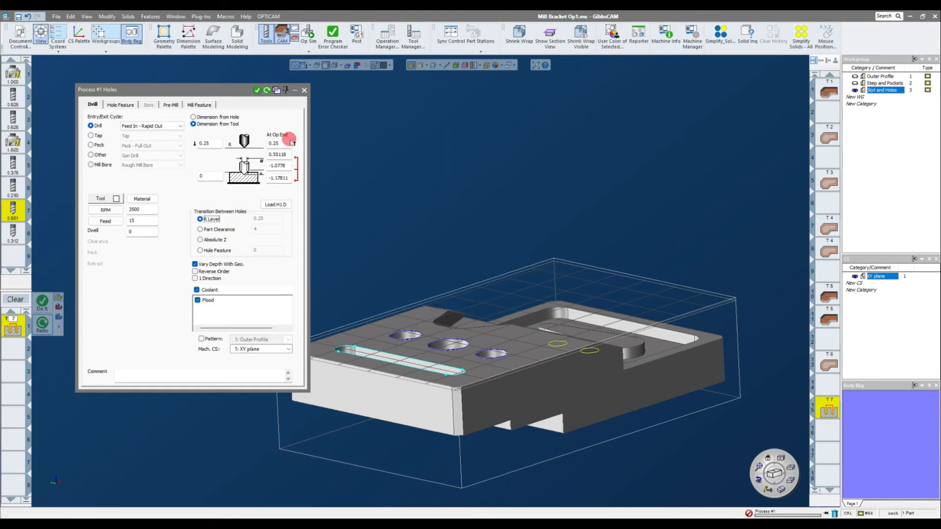
{"action": "middle_click_drag", "start_coordinate": [470, 265], "coordinate": [460, 288]}
{"action": "middle_click_drag", "start_coordinate": [461, 286], "coordinate": [460, 286]}
{"action": "left_click", "coordinate": [304, 90]}
Step: Simulate the operations through the drilling of the three holes, inspect the machined part, and close the simulation
{"action": "middle_click_drag", "start_coordinate": [535, 247], "coordinate": [559, 274]}
{"action": "left_click", "coordinate": [308, 34]}
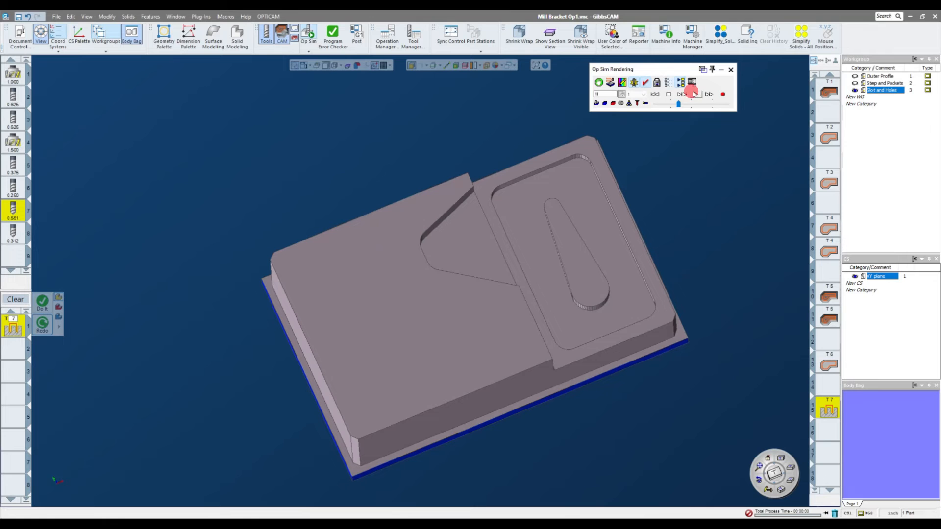
{"action": "left_click", "coordinate": [683, 95]}
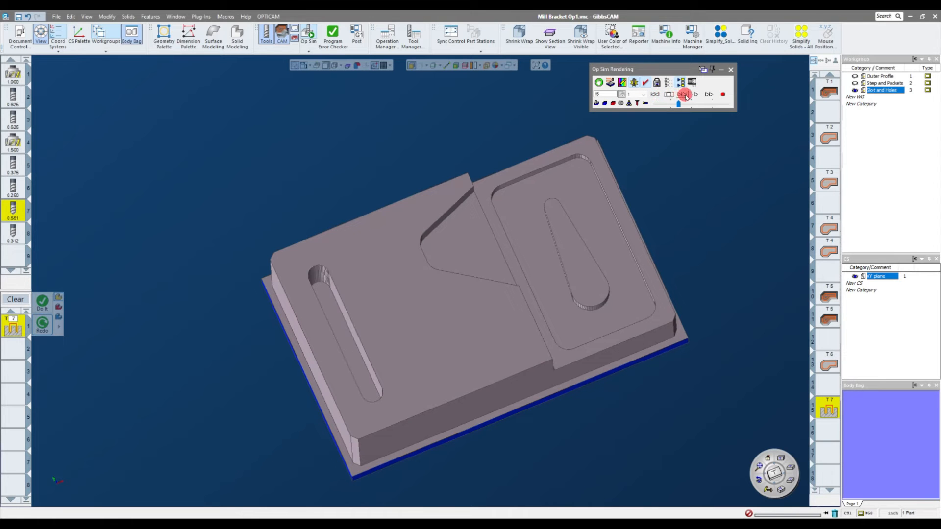
{"action": "left_click", "coordinate": [696, 96]}
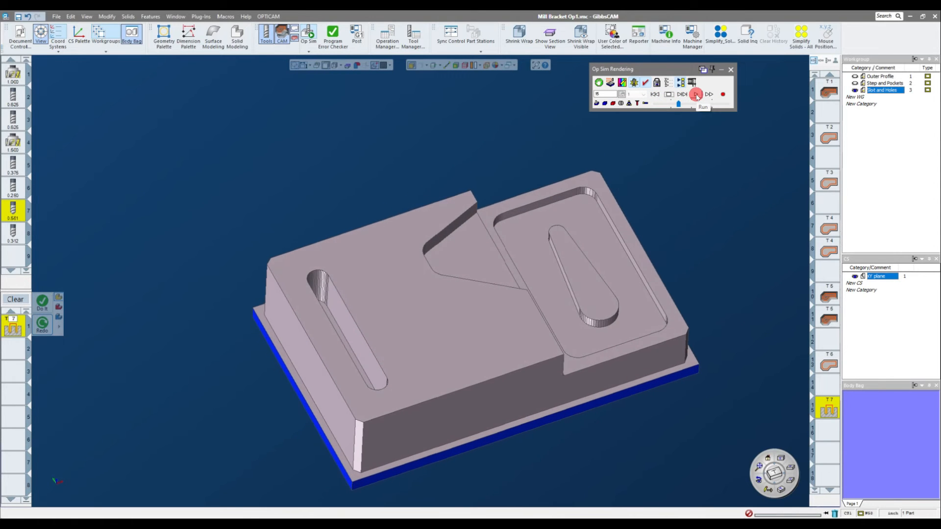
{"action": "scroll", "coordinate": [612, 267], "scroll_direction": "up", "scroll_amount": 5}
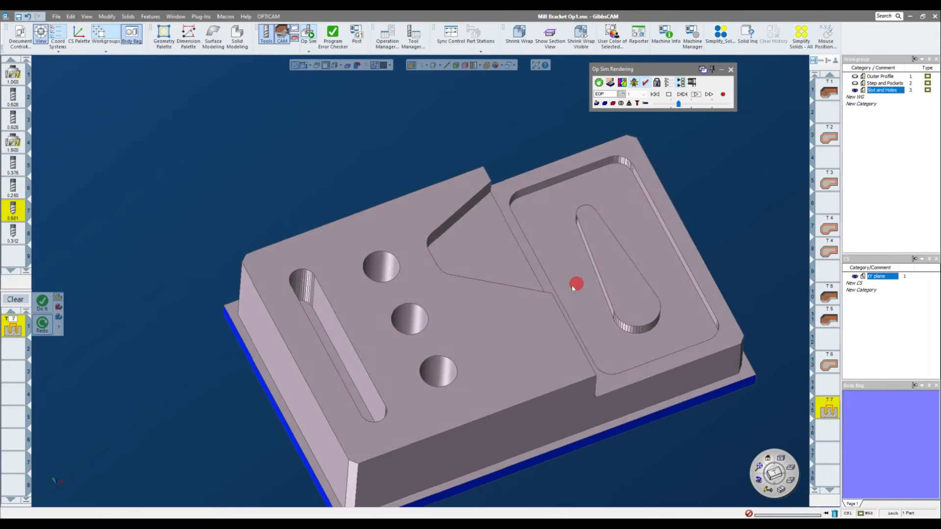
{"action": "key", "text": "ctrl+7"}
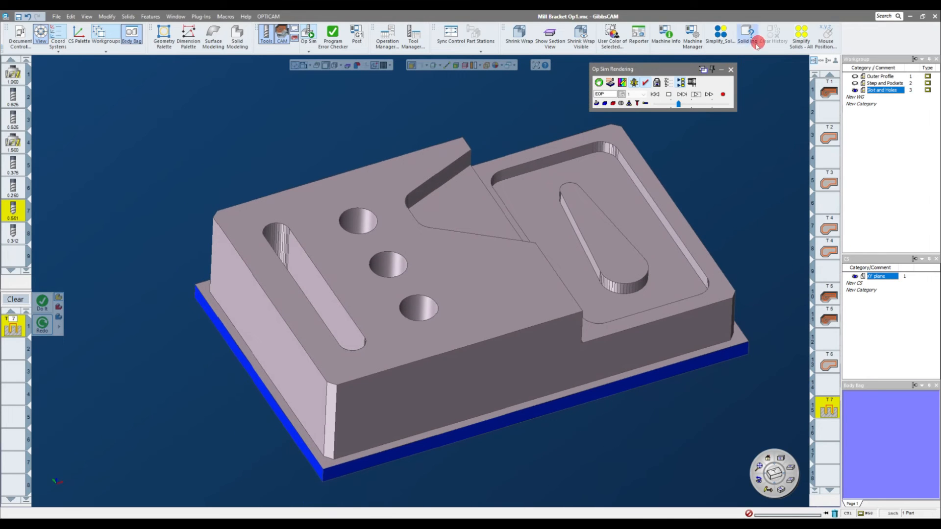
{"action": "left_click", "coordinate": [731, 70]}
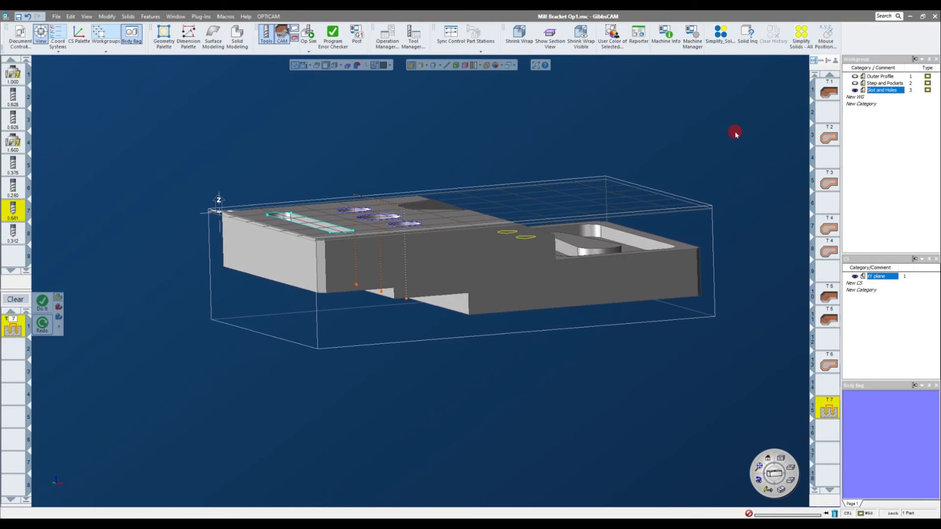
Step: Deselect the hole circles and clear the finished drilling process
{"action": "left_click_drag", "start_coordinate": [735, 133], "coordinate": [732, 159]}
{"action": "left_click", "coordinate": [283, 235]}
{"action": "left_click", "coordinate": [15, 299]}
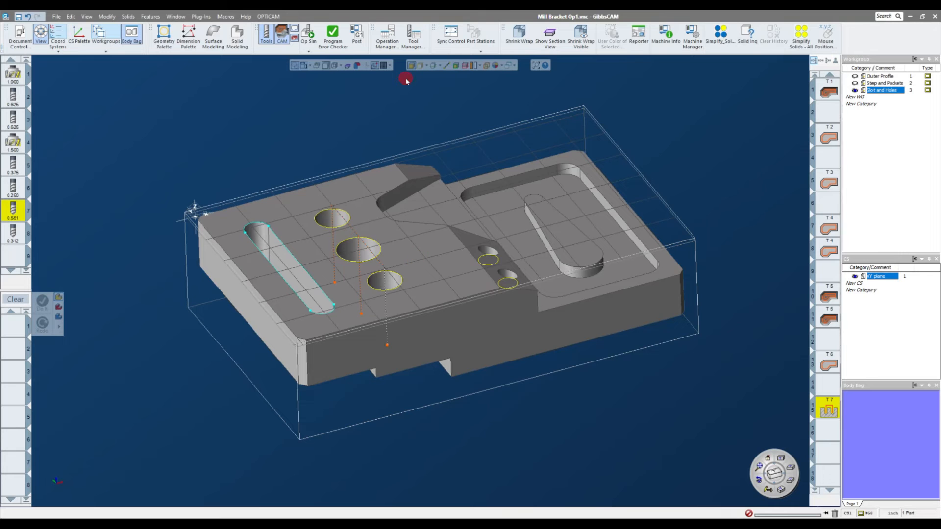
Step: Select the bracket solid, reopen the operation simulation, and overlay the target part on the transparent machined stock
{"action": "left_click", "coordinate": [435, 308]}
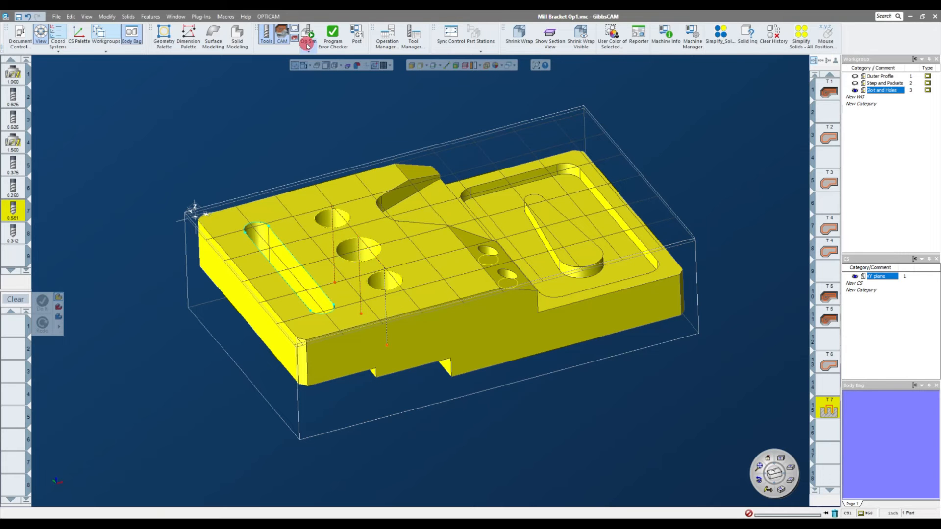
{"action": "left_click", "coordinate": [308, 36]}
{"action": "middle_click_drag", "start_coordinate": [376, 187], "coordinate": [424, 131]}
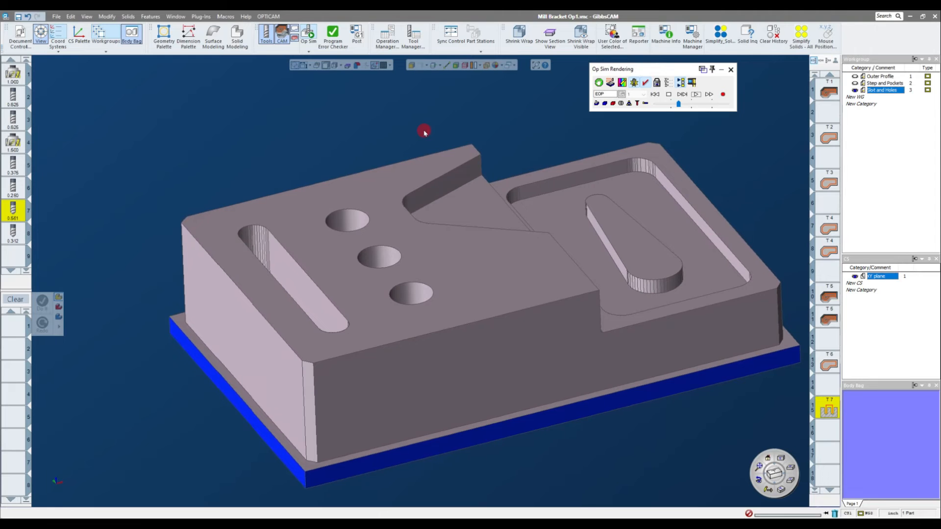
{"action": "left_click", "coordinate": [606, 103]}
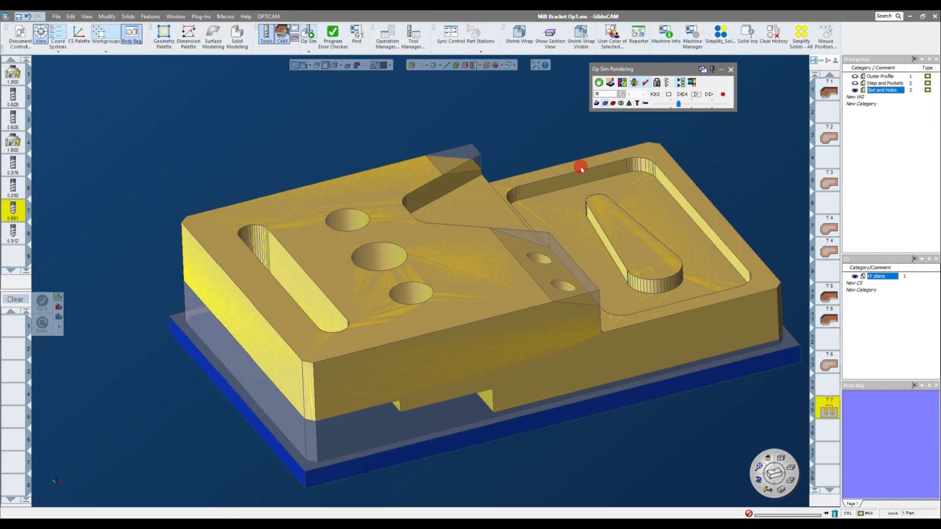
Step: Run the simulation and examine from the side and below how far the drill passes through the underside at the three holes
{"action": "middle_click_drag", "start_coordinate": [403, 246], "coordinate": [174, 178]}
{"action": "middle_click_drag", "start_coordinate": [444, 155], "coordinate": [663, 93]}
{"action": "scroll", "coordinate": [497, 291], "scroll_direction": "up", "scroll_amount": 2}
{"action": "left_click", "coordinate": [694, 94]}
{"action": "middle_click_drag", "start_coordinate": [637, 153], "coordinate": [541, 342]}
{"action": "scroll", "coordinate": [483, 264], "scroll_direction": "up", "scroll_amount": 5}
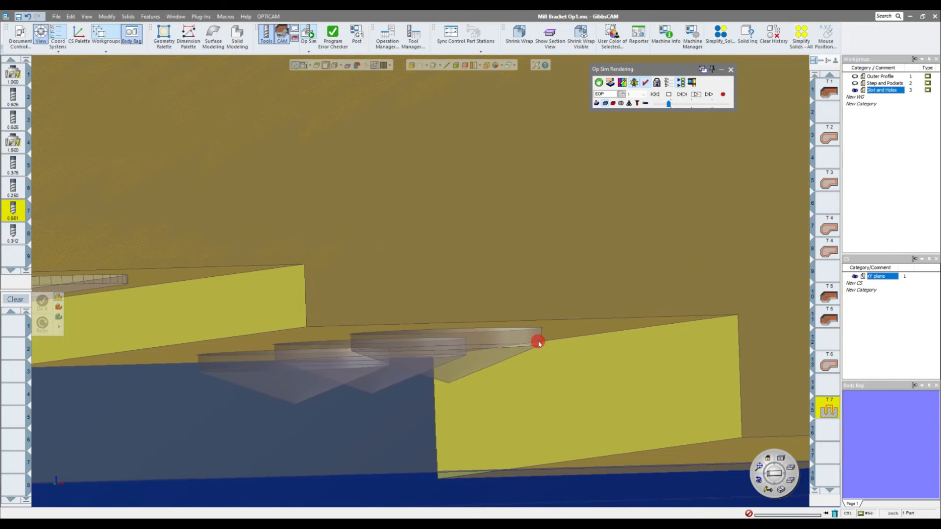
{"action": "middle_click_drag", "start_coordinate": [367, 353], "coordinate": [280, 362]}
{"action": "scroll", "coordinate": [279, 363], "scroll_direction": "down", "scroll_amount": 6}
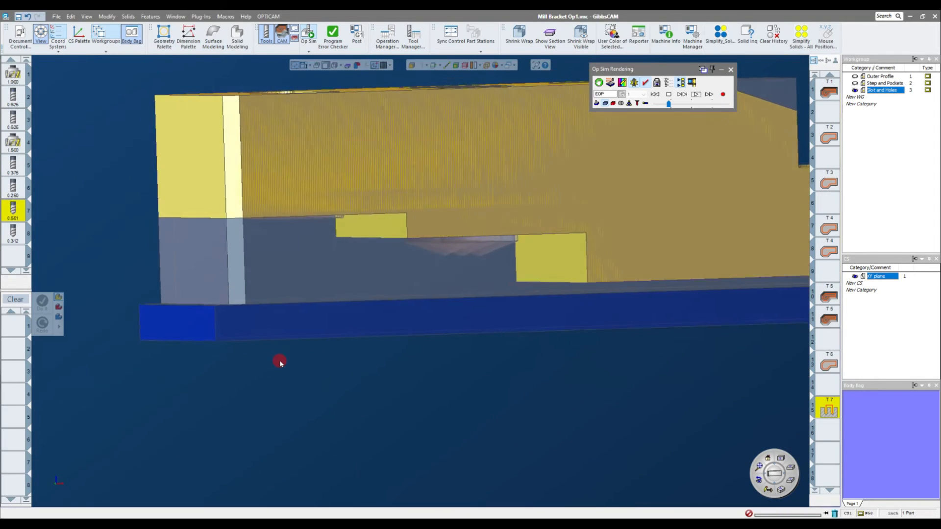
Step: Examine the simulated part against the target overlay from the side, below and above, and close the simulation
{"action": "middle_click_drag", "start_coordinate": [281, 364], "coordinate": [282, 364]}
{"action": "scroll", "coordinate": [337, 257], "scroll_direction": "up", "scroll_amount": 7}
{"action": "scroll", "coordinate": [470, 324], "scroll_direction": "down", "scroll_amount": 8}
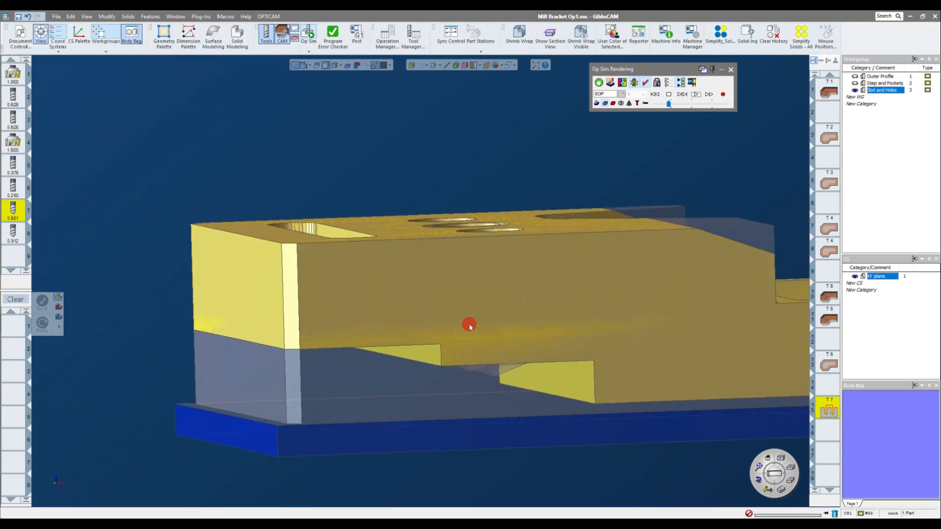
{"action": "scroll", "coordinate": [469, 325], "scroll_direction": "down", "scroll_amount": 3}
{"action": "middle_click_drag", "start_coordinate": [469, 324], "coordinate": [536, 381]}
{"action": "middle_click_drag", "start_coordinate": [405, 301], "coordinate": [437, 216]}
{"action": "scroll", "coordinate": [397, 186], "scroll_direction": "up", "scroll_amount": 5}
{"action": "scroll", "coordinate": [473, 187], "scroll_direction": "up", "scroll_amount": 5}
{"action": "middle_click_drag", "start_coordinate": [481, 185], "coordinate": [415, 263]}
{"action": "scroll", "coordinate": [552, 281], "scroll_direction": "down", "scroll_amount": 5}
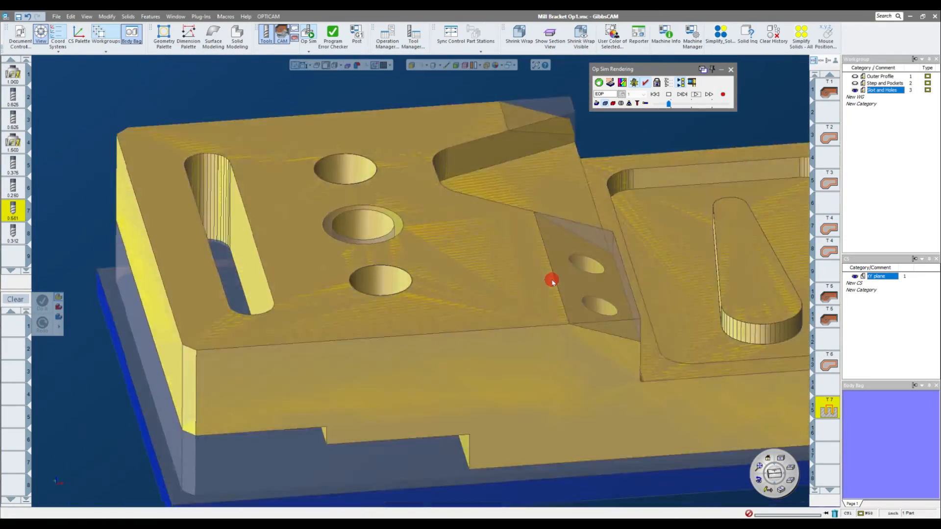
{"action": "middle_click_drag", "start_coordinate": [552, 282], "coordinate": [538, 209]}
{"action": "middle_click_drag", "start_coordinate": [613, 238], "coordinate": [694, 317]}
{"action": "scroll", "coordinate": [744, 305], "scroll_direction": "down", "scroll_amount": 3}
{"action": "scroll", "coordinate": [742, 306], "scroll_direction": "up", "scroll_amount": 2}
{"action": "scroll", "coordinate": [676, 301], "scroll_direction": "up", "scroll_amount": 5}
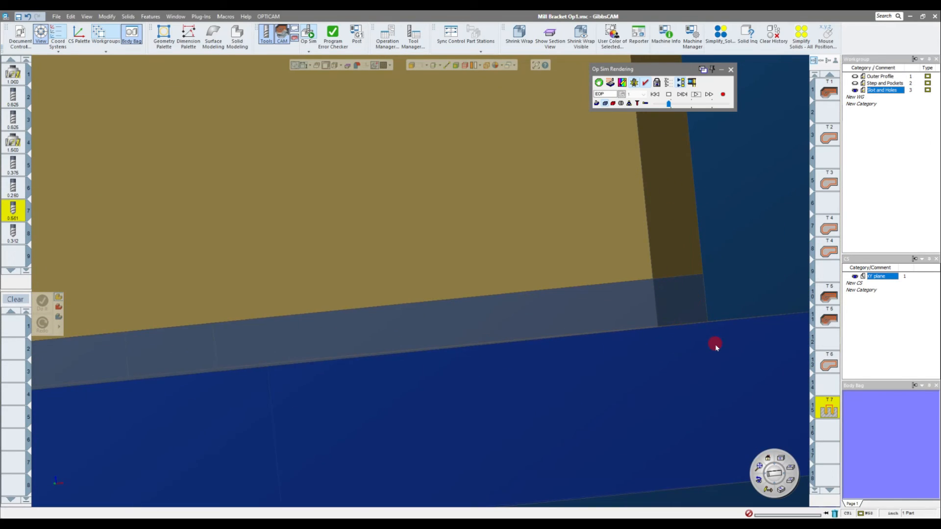
{"action": "scroll", "coordinate": [715, 344], "scroll_direction": "down", "scroll_amount": 8}
{"action": "scroll", "coordinate": [716, 344], "scroll_direction": "up", "scroll_amount": 1}
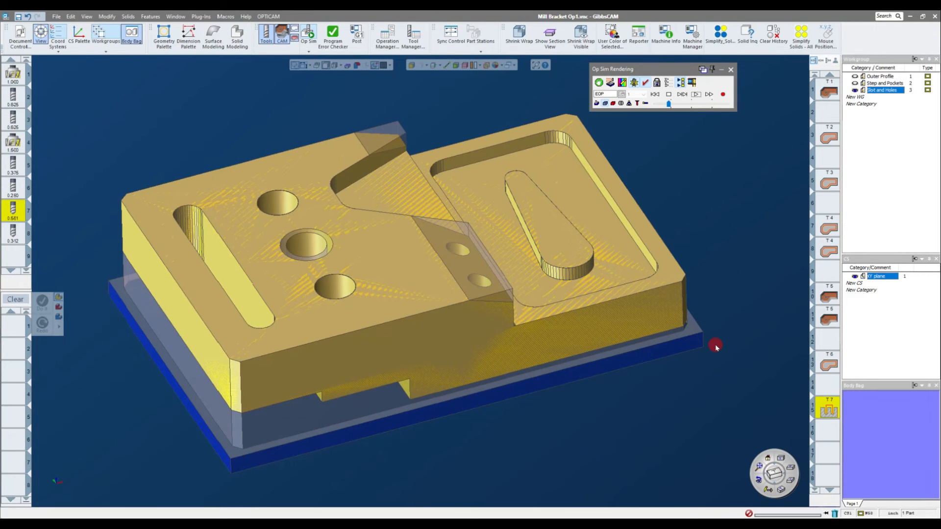
{"action": "left_click", "coordinate": [731, 69]}
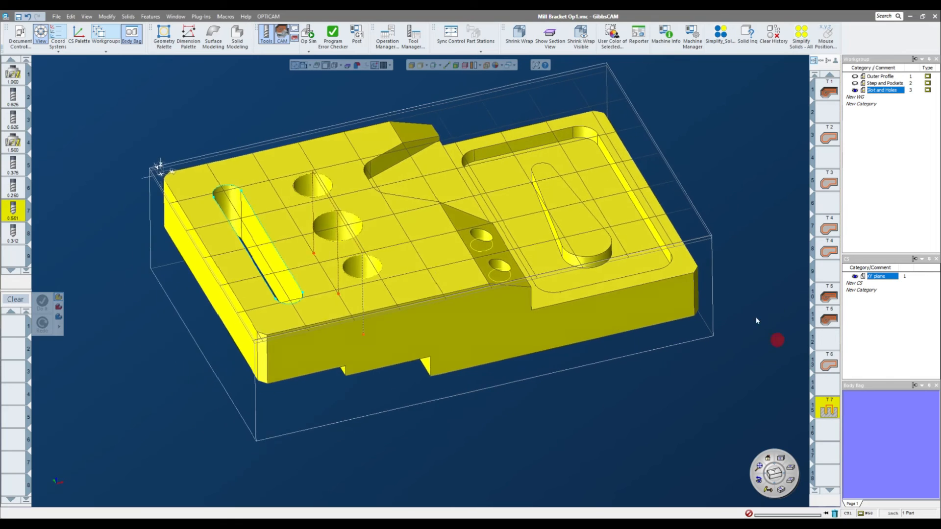
Step: Deselect the bracket solid, reload the three-hole drilling process and replace its tool with the 0.312 inch drill
{"action": "left_click", "coordinate": [761, 178]}
{"action": "scroll", "coordinate": [441, 272], "scroll_direction": "up", "scroll_amount": 2}
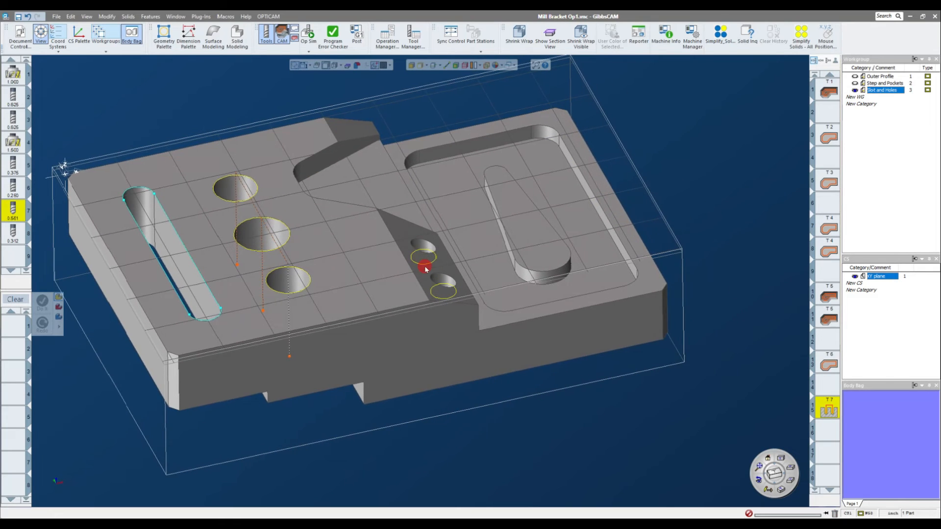
{"action": "middle_click_drag", "start_coordinate": [450, 311], "coordinate": [789, 414]}
{"action": "double_click", "coordinate": [830, 407]}
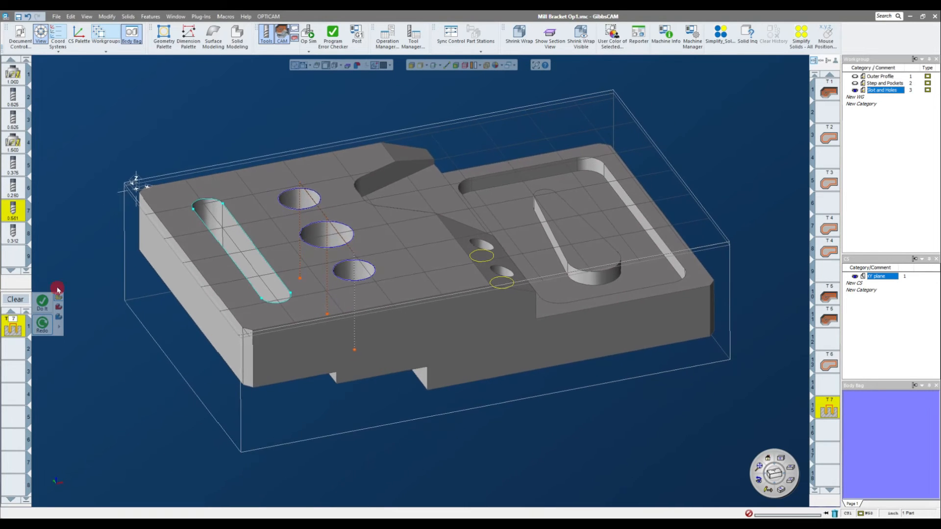
{"action": "left_click_drag", "start_coordinate": [15, 234], "coordinate": [18, 331]}
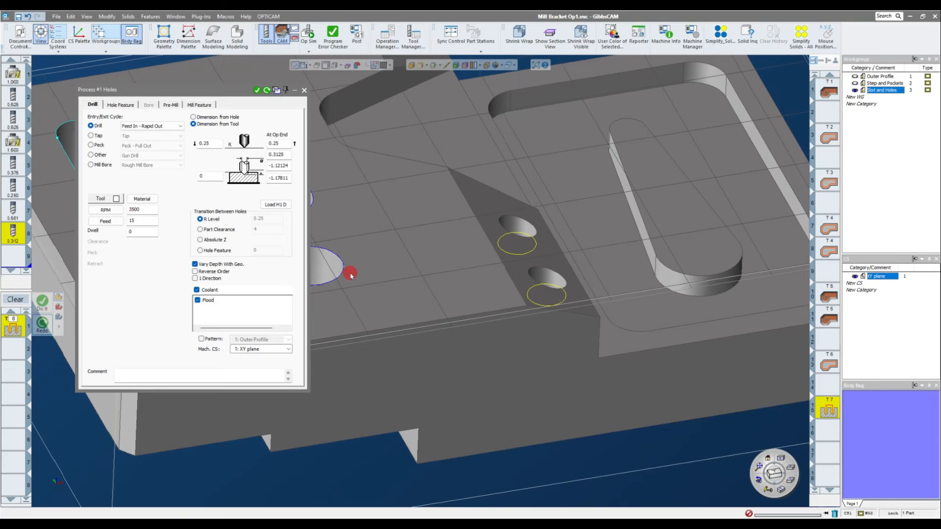
Step: Set the drilling process to 4500 RPM with a full-diameter depth of -1.4258, adding 0.05 below the part's underside
{"action": "left_click", "coordinate": [135, 222]}
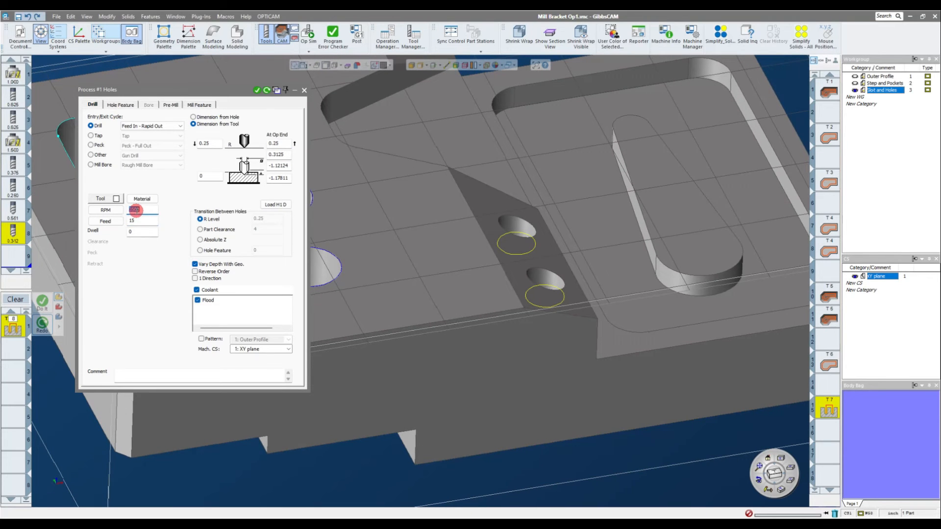
{"action": "double_click", "coordinate": [284, 167]}
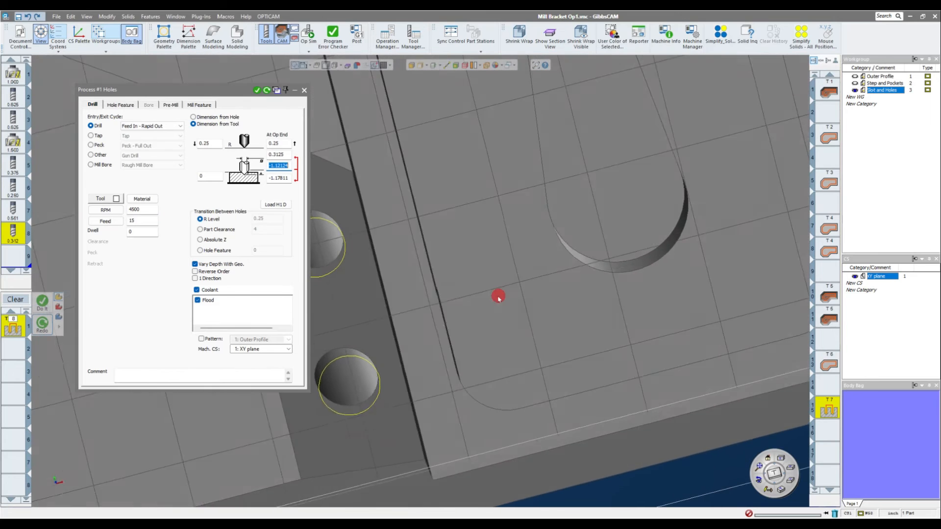
{"action": "middle_click_drag", "start_coordinate": [308, 449], "coordinate": [411, 345]}
{"action": "scroll", "coordinate": [388, 354], "scroll_direction": "up", "scroll_amount": 3}
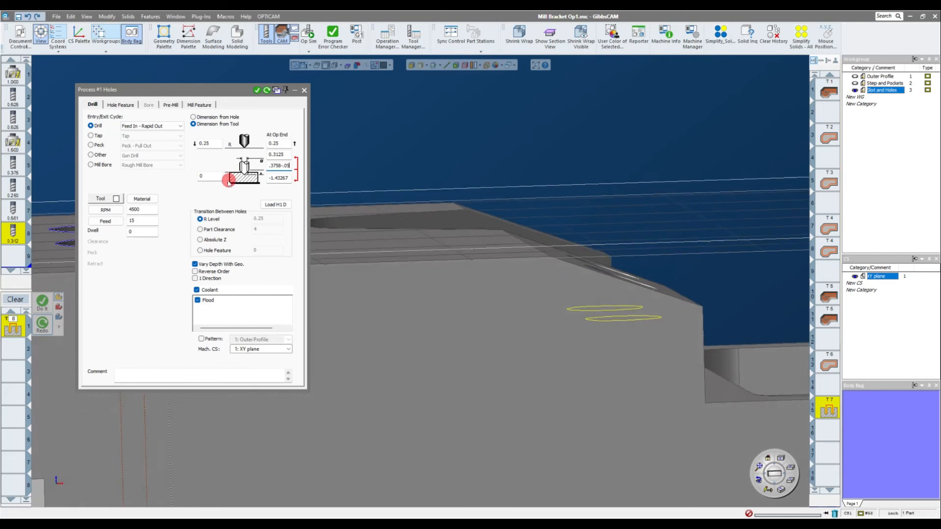
{"action": "left_click", "coordinate": [217, 177]}
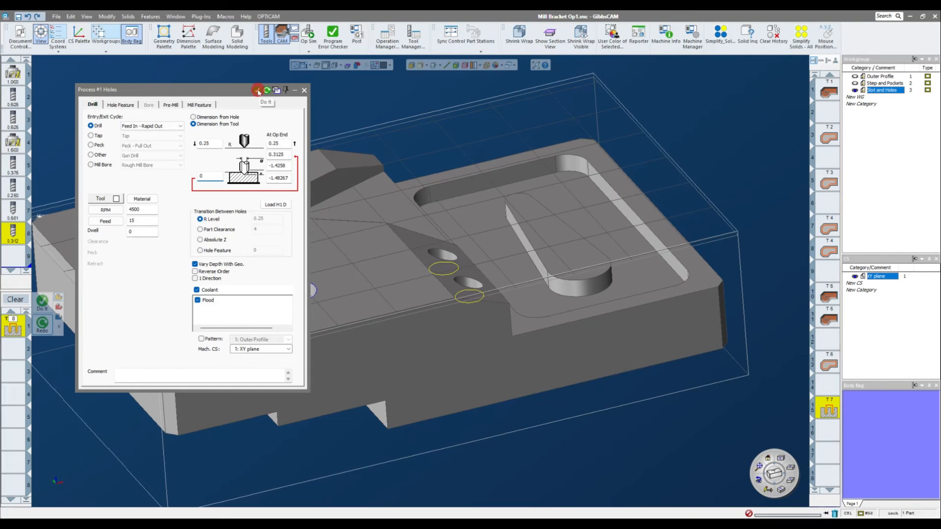
Step: Generate the drilling operation, switch its selection to the two small hole circles on the angled face, and regenerate it there
{"action": "left_click", "coordinate": [258, 92]}
{"action": "left_click", "coordinate": [445, 226]}
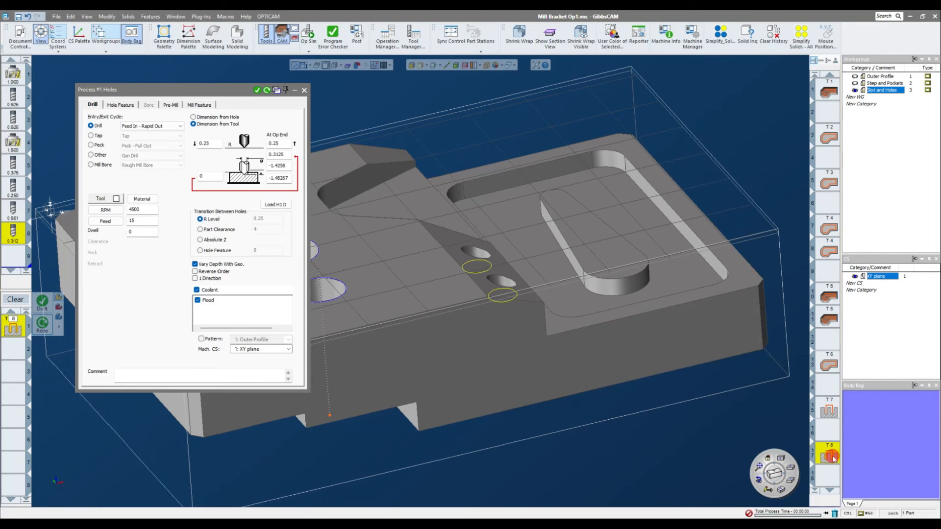
{"action": "left_click", "coordinate": [327, 236]}
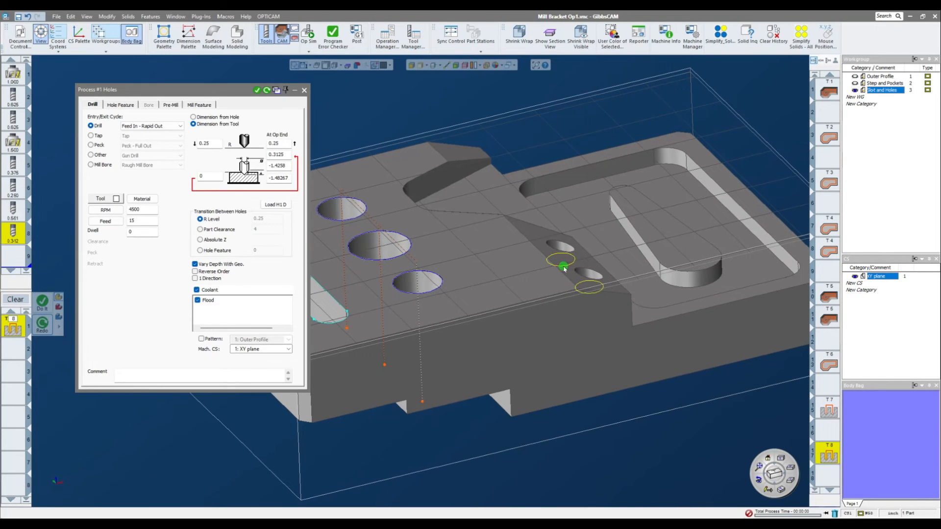
{"action": "left_click", "coordinate": [593, 298]}
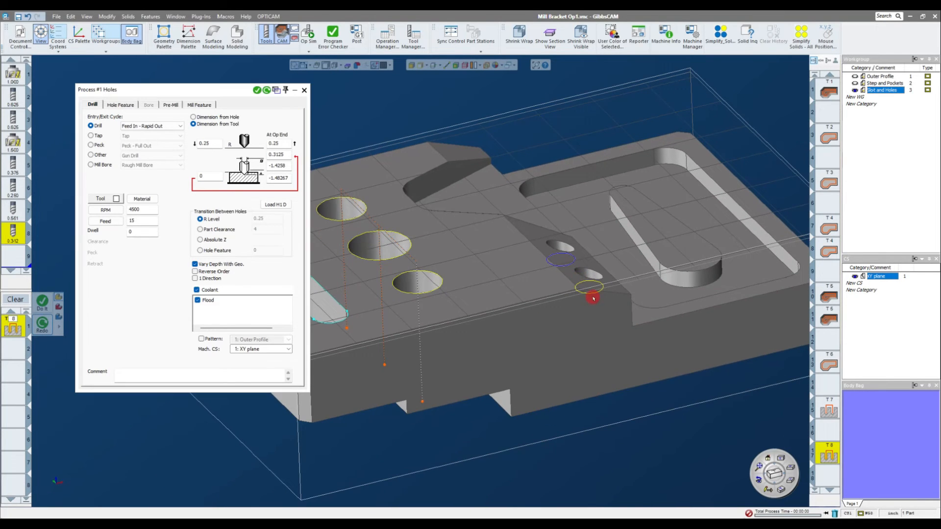
{"action": "left_click", "coordinate": [268, 90]}
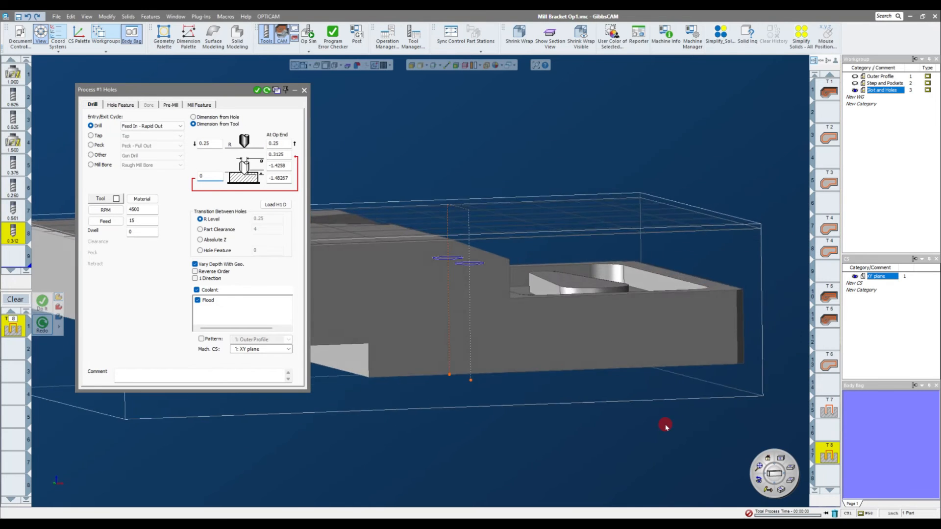
{"action": "left_click", "coordinate": [303, 91]}
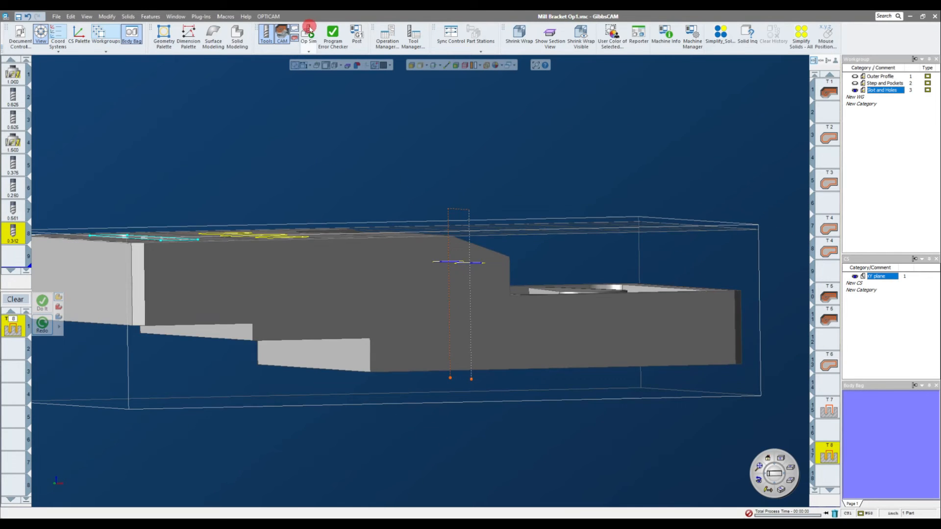
Step: Simulate the drilling of the two small holes, inspect the breakthrough on the underside, and close the simulation
{"action": "left_click", "coordinate": [308, 33]}
{"action": "left_click", "coordinate": [684, 95]}
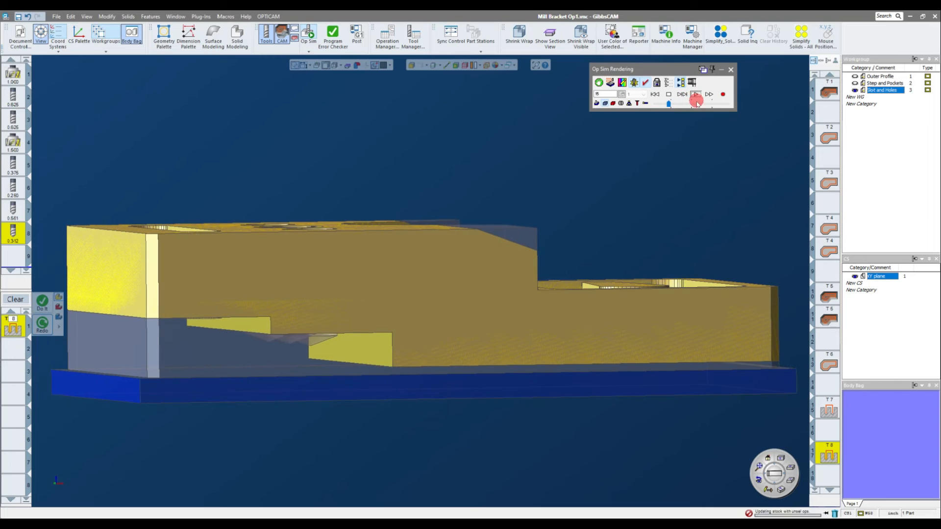
{"action": "scroll", "coordinate": [598, 268], "scroll_direction": "up", "scroll_amount": 5}
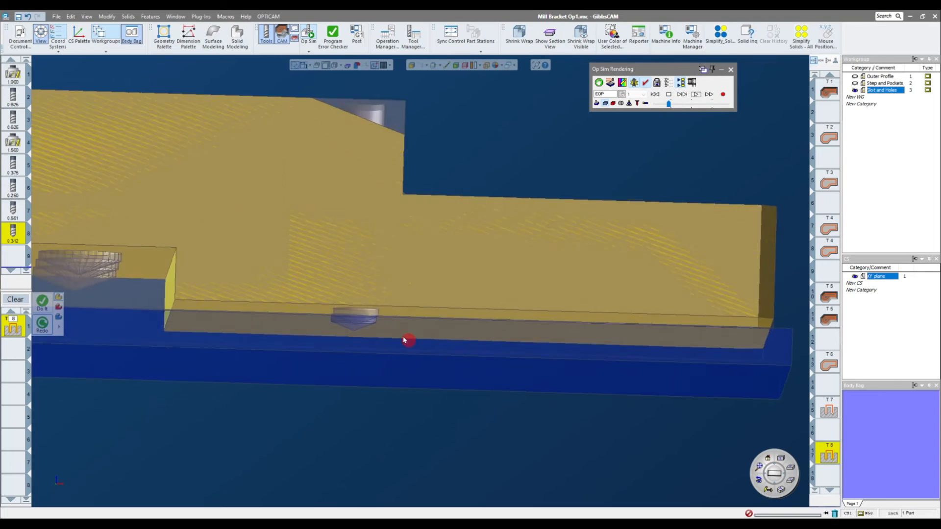
{"action": "mouse_move", "coordinate": [331, 287]}
{"action": "middle_mouse_down"}
{"action": "mouse_move", "coordinate": [411, 328]}
{"action": "mouse_move", "coordinate": [619, 216]}
{"action": "mouse_move", "coordinate": [677, 160]}
{"action": "middle_mouse_up"}
{"action": "scroll", "coordinate": [411, 328], "scroll_direction": "down", "scroll_amount": 5}
{"action": "scroll", "coordinate": [620, 215], "scroll_direction": "down", "scroll_amount": 5}
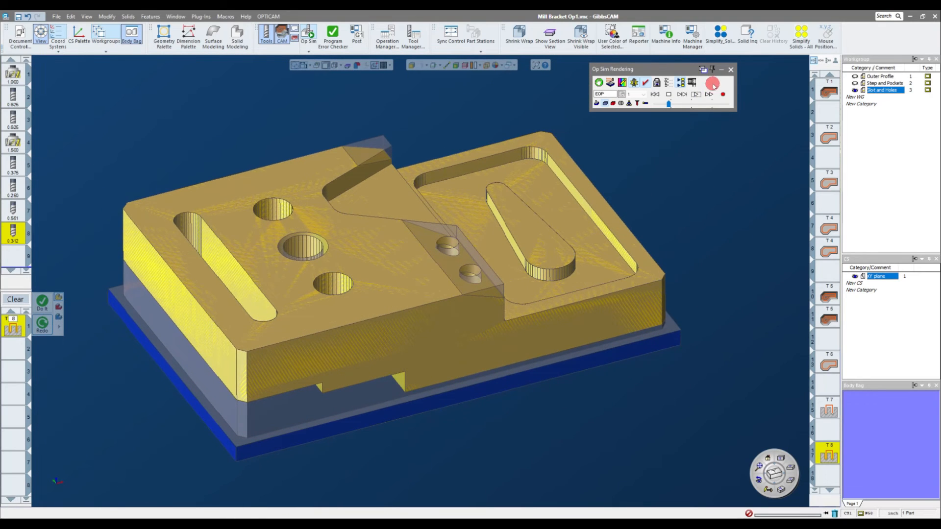
{"action": "left_click", "coordinate": [731, 70]}
Step: Select the empty operation position after the drilling operations, clear the process list and save the part file
{"action": "scroll", "coordinate": [837, 379], "scroll_direction": "down", "scroll_amount": 5}
{"action": "left_click", "coordinate": [827, 253]}
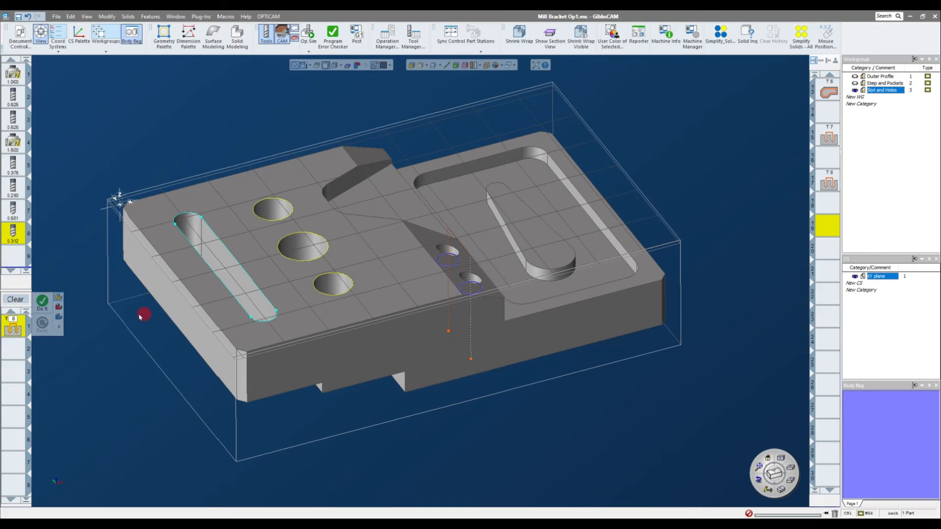
{"action": "left_click", "coordinate": [10, 300]}
{"action": "left_click", "coordinate": [56, 16]}
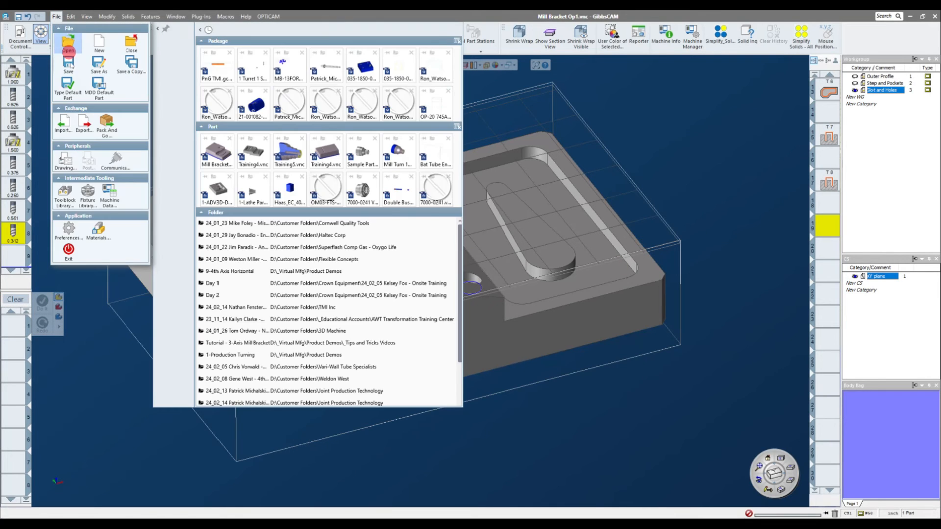
{"action": "left_click", "coordinate": [86, 153]}
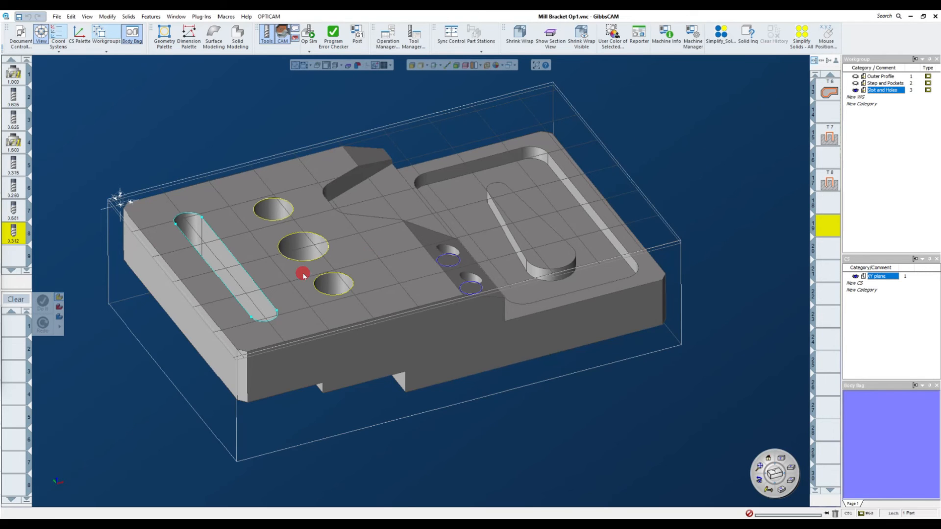
Step: Deselect the small hole circles and examine the bracket's slot and holes from several angles, including the middle hole's inner step
{"action": "scroll", "coordinate": [304, 271], "scroll_direction": "up", "scroll_amount": 2}
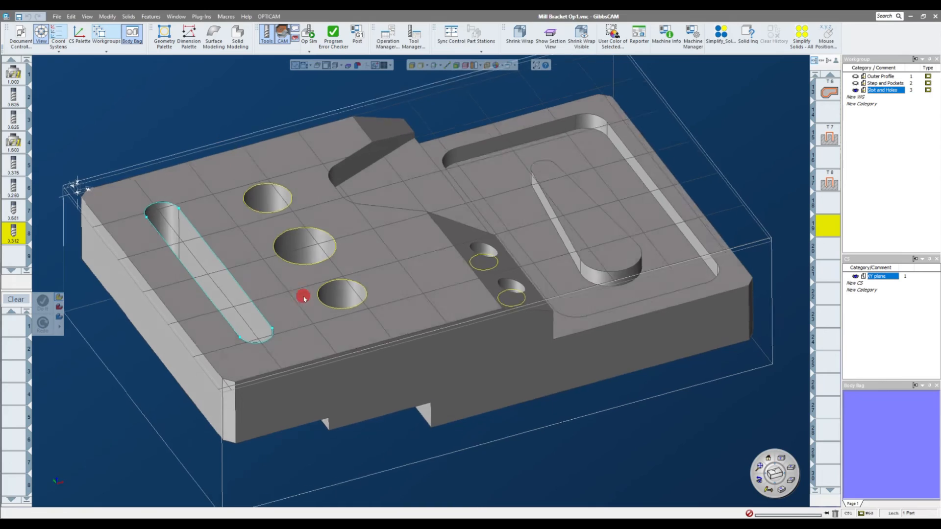
{"action": "middle_click_drag", "start_coordinate": [303, 299], "coordinate": [307, 302]}
{"action": "scroll", "coordinate": [478, 288], "scroll_direction": "down", "scroll_amount": 1}
{"action": "middle_click_drag", "start_coordinate": [478, 288], "coordinate": [436, 146]}
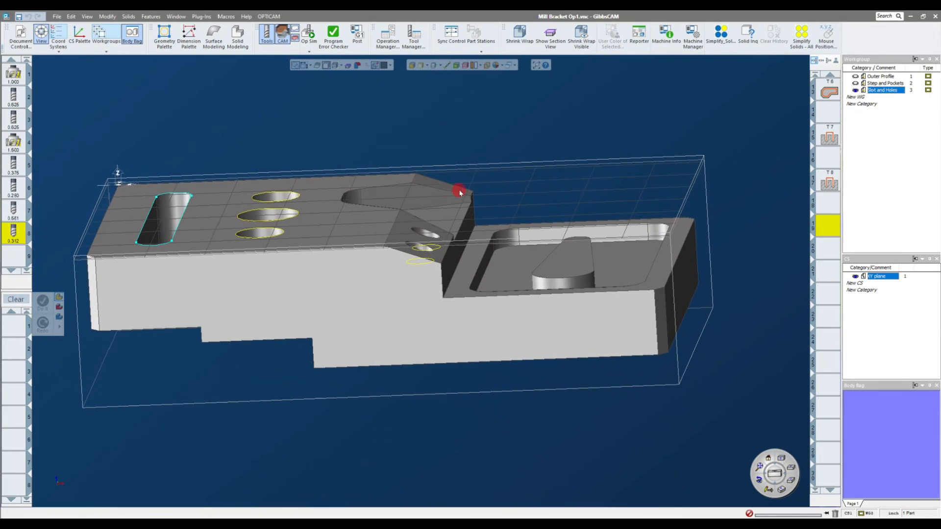
{"action": "scroll", "coordinate": [522, 190], "scroll_direction": "up", "scroll_amount": 2}
{"action": "middle_click_drag", "start_coordinate": [518, 190], "coordinate": [575, 243]}
{"action": "middle_click_drag", "start_coordinate": [485, 213], "coordinate": [565, 141]}
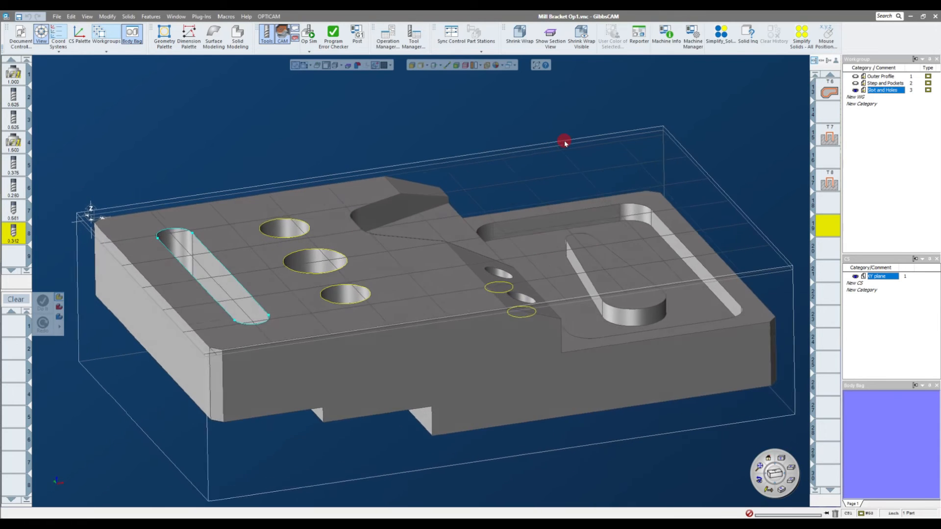
{"action": "middle_click_drag", "start_coordinate": [443, 143], "coordinate": [443, 143]}
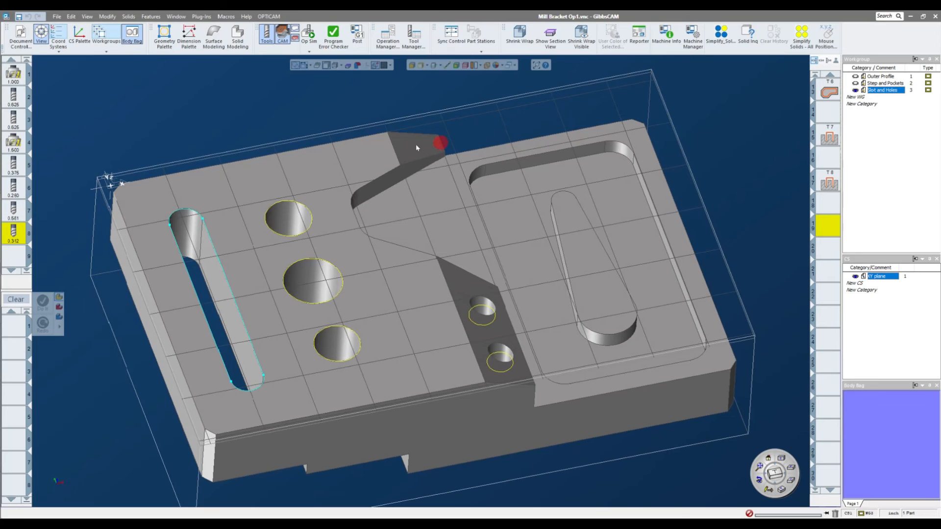
{"action": "middle_click_drag", "start_coordinate": [241, 134], "coordinate": [240, 134]}
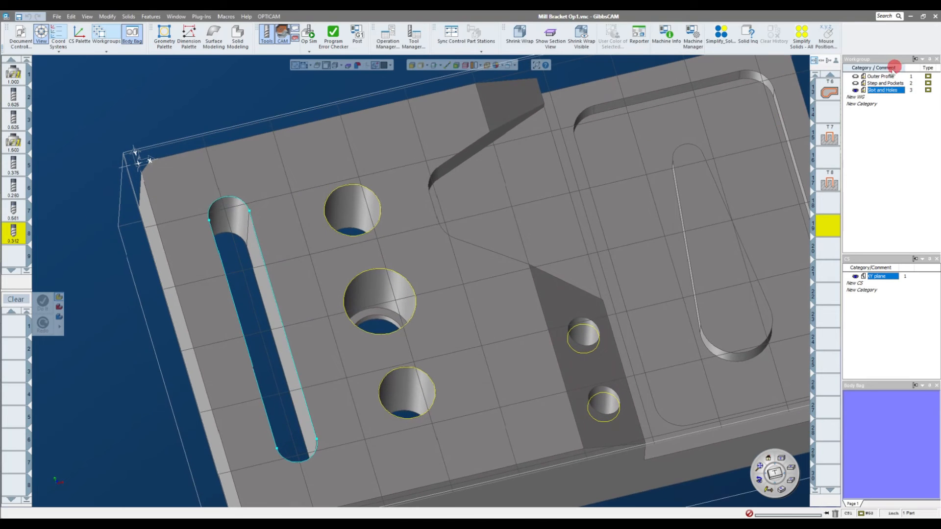
{"action": "middle_click_drag", "start_coordinate": [511, 137], "coordinate": [323, 303]}
{"action": "middle_click_drag", "start_coordinate": [377, 251], "coordinate": [168, 118]}
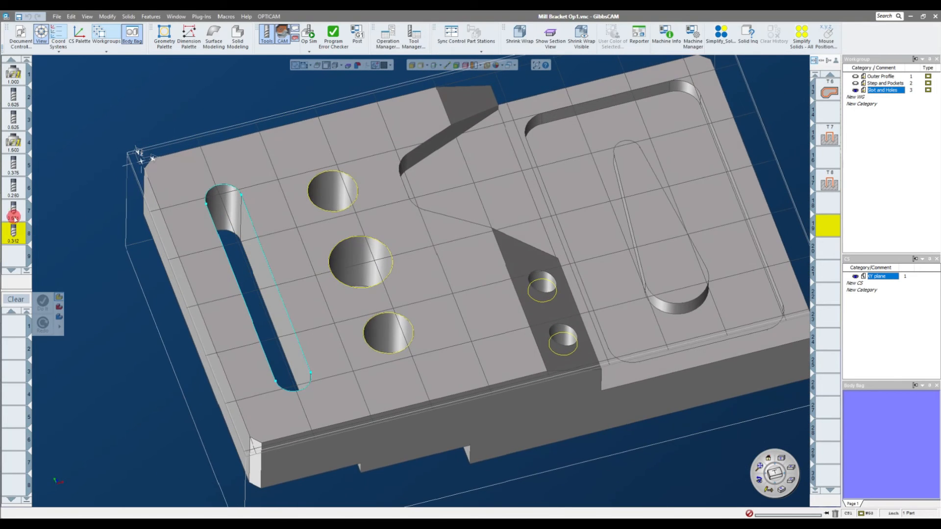
{"action": "middle_click_drag", "start_coordinate": [90, 145], "coordinate": [15, 249]}
Step: Create a contour process with the T6 end mill for the stepped middle hole
{"action": "left_click_drag", "start_coordinate": [13, 185], "coordinate": [15, 327]}
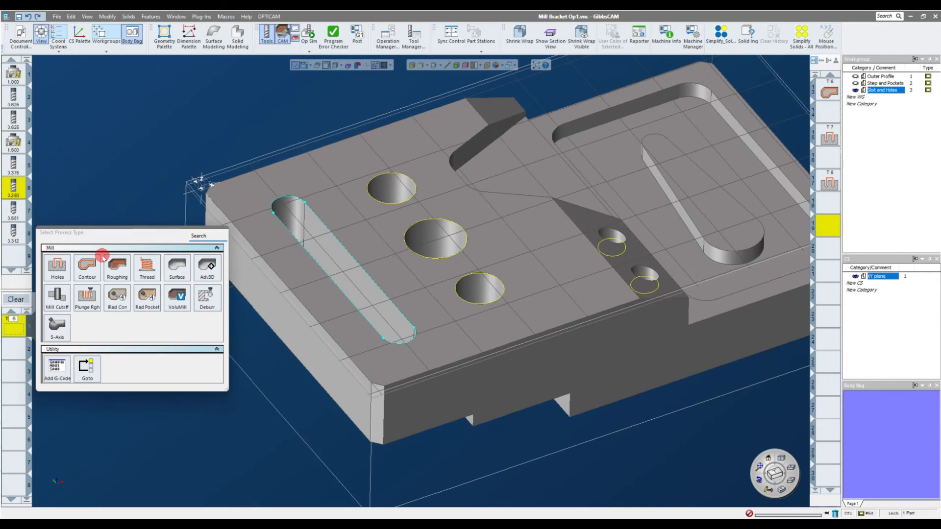
{"action": "scroll", "coordinate": [475, 264], "scroll_direction": "up", "scroll_amount": 5}
{"action": "middle_click_drag", "start_coordinate": [529, 307], "coordinate": [436, 349]}
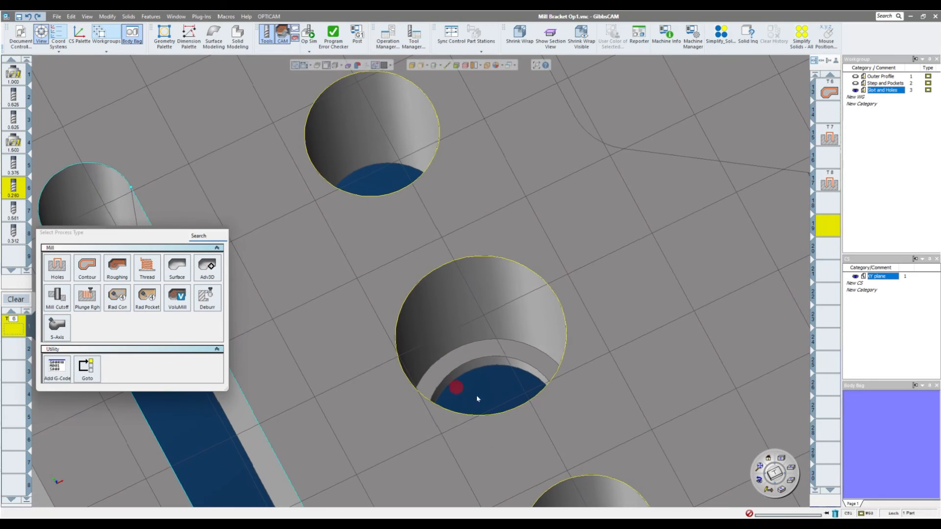
{"action": "middle_click_drag", "start_coordinate": [353, 343], "coordinate": [572, 378]}
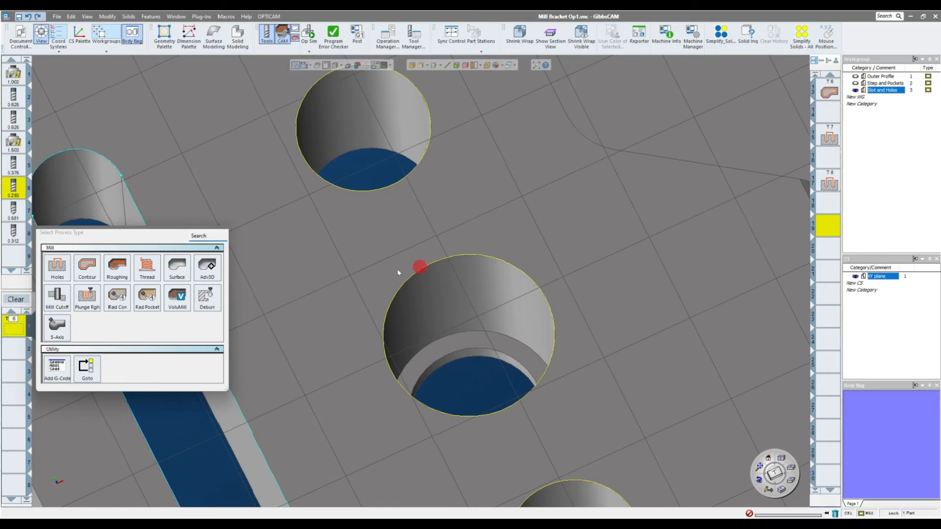
{"action": "left_click", "coordinate": [88, 272]}
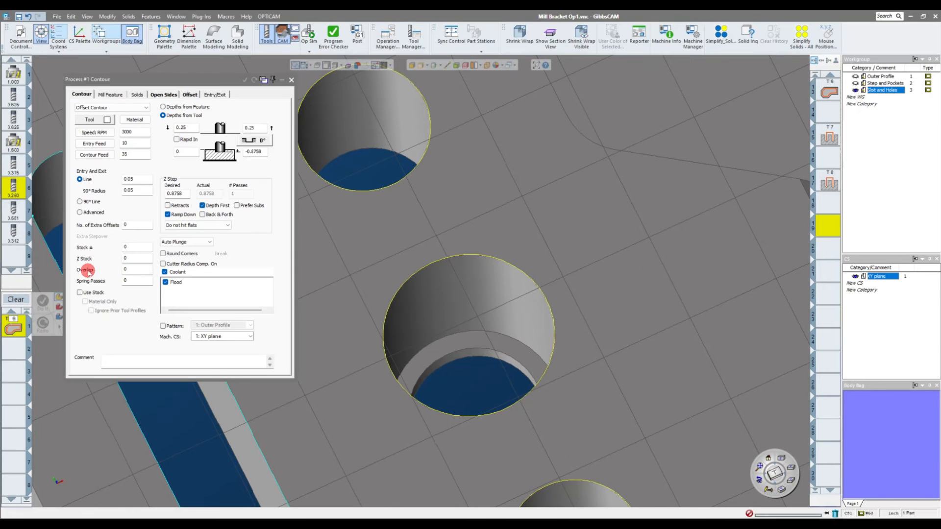
Step: Set the contour's final depth to -0.9278 from the middle hole's inner step face and the desired Z step to 0.06
{"action": "left_click", "coordinate": [135, 179]}
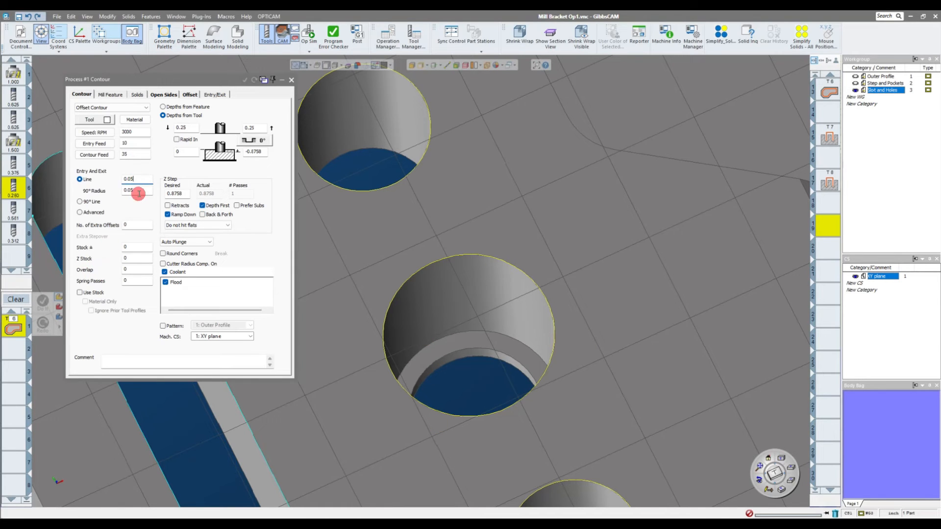
{"action": "left_click", "coordinate": [181, 151]}
{"action": "middle_click_drag", "start_coordinate": [282, 241], "coordinate": [458, 195]}
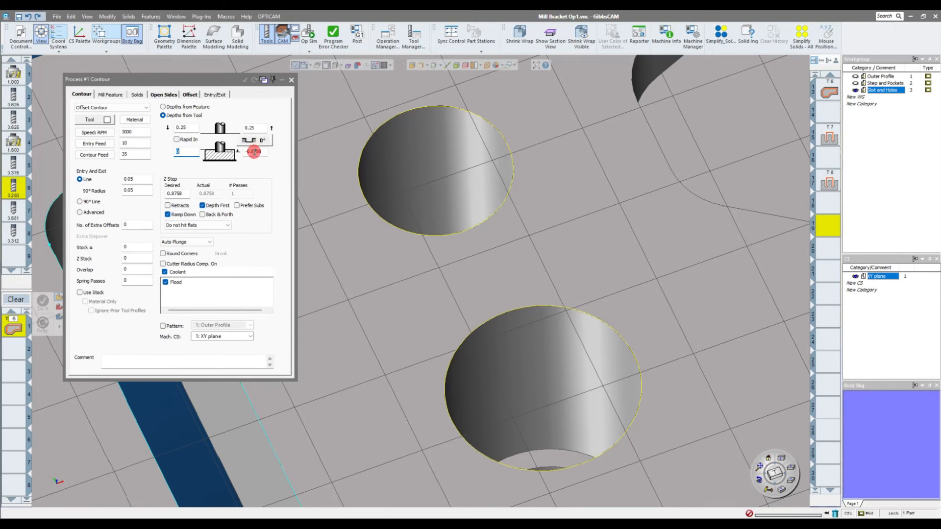
{"action": "left_click", "coordinate": [253, 151]}
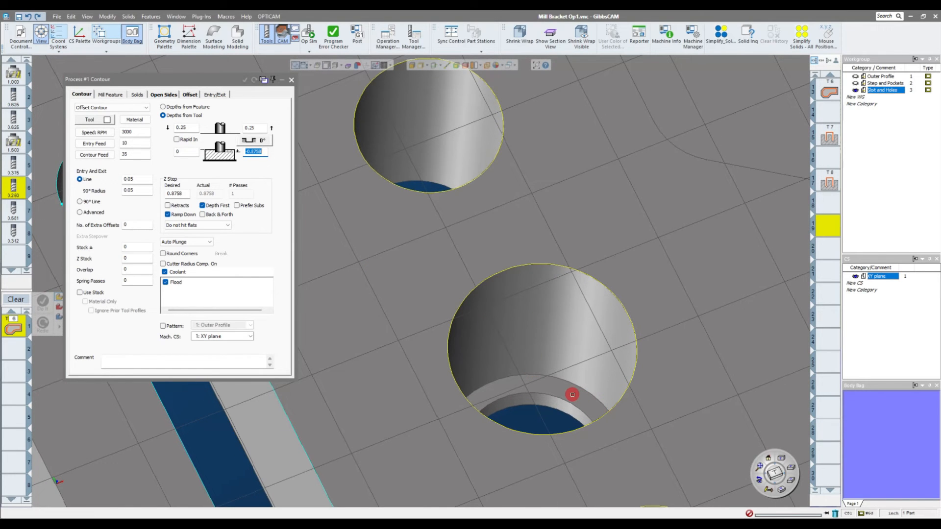
{"action": "left_click", "coordinate": [572, 394]}
{"action": "double_click", "coordinate": [182, 194]}
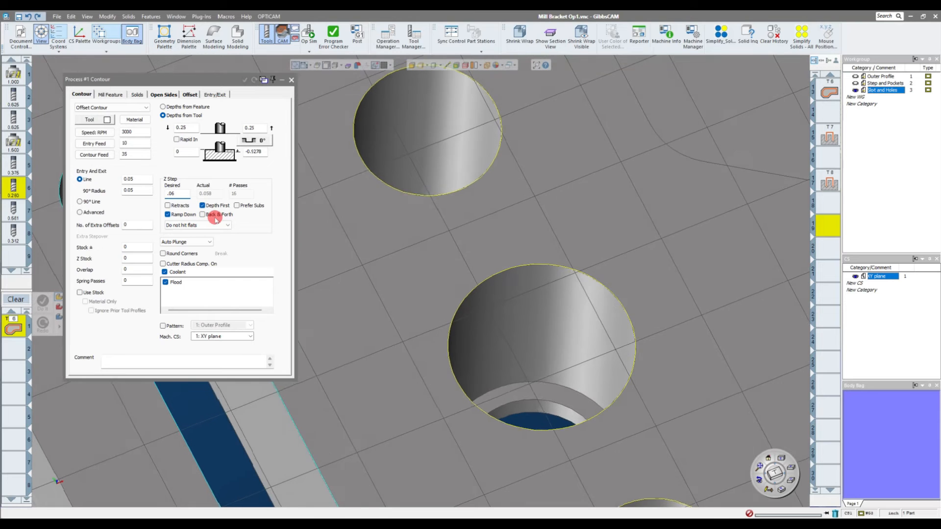
Step: Select the middle hole's upper circular edge as the contour geometry and generate the toolpath
{"action": "scroll", "coordinate": [361, 224], "scroll_direction": "down", "scroll_amount": 4}
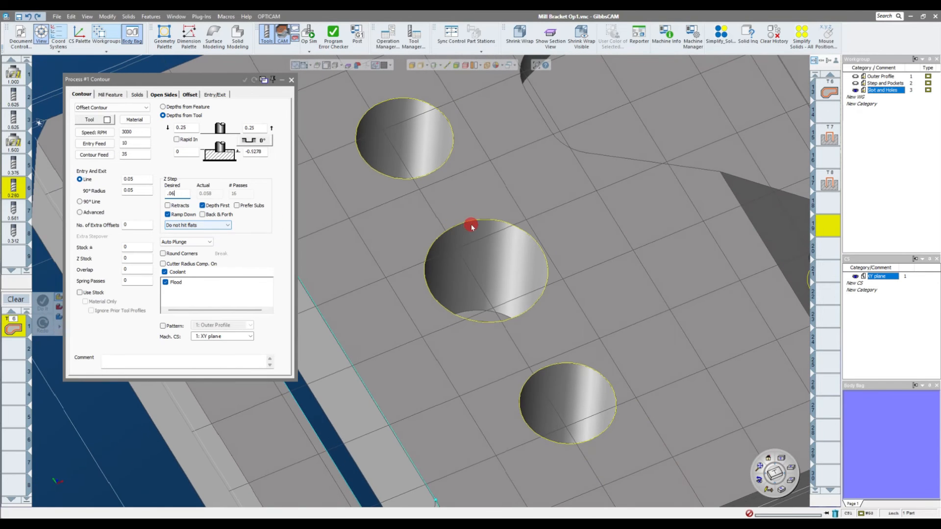
{"action": "left_click", "coordinate": [477, 220]}
{"action": "scroll", "coordinate": [382, 332], "scroll_direction": "down", "scroll_amount": 5}
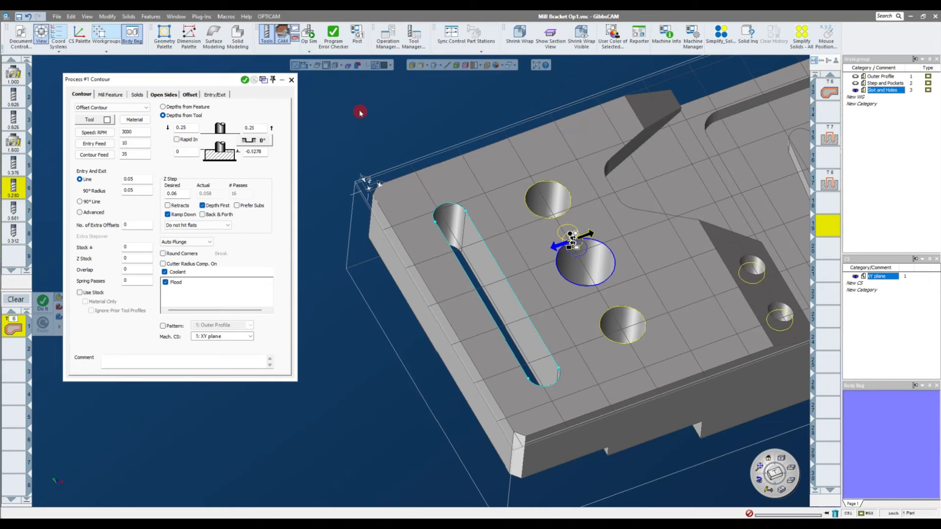
{"action": "left_click", "coordinate": [245, 79]}
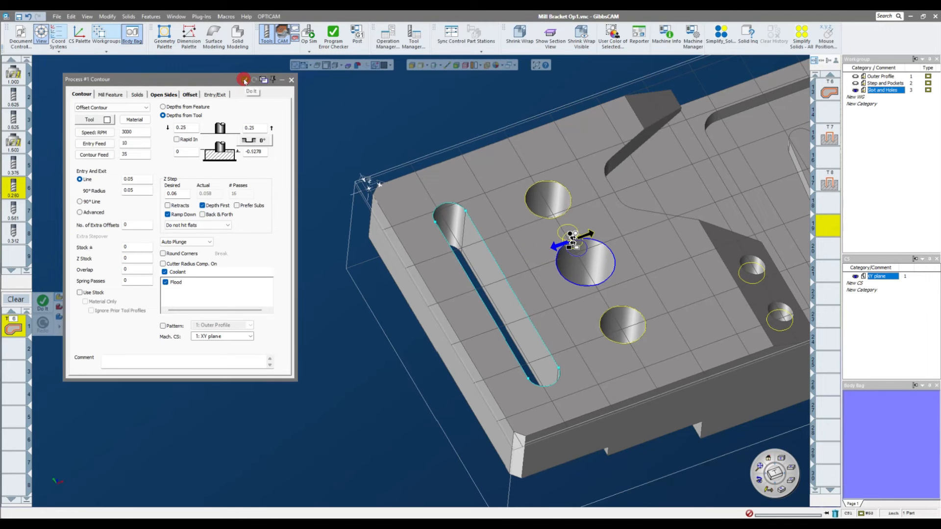
Step: Set the contour's entry and exit line length to 0.08 and regenerate the middle hole's toolpath
{"action": "scroll", "coordinate": [507, 237], "scroll_direction": "up", "scroll_amount": 5}
{"action": "middle_click_drag", "start_coordinate": [603, 295], "coordinate": [544, 257]}
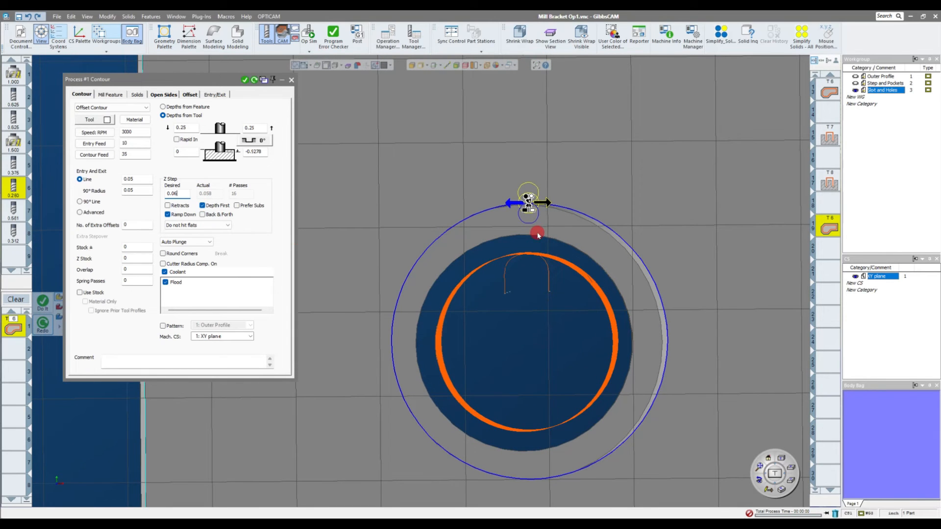
{"action": "left_click", "coordinate": [141, 180]}
{"action": "type", "text": ".08"}
{"action": "left_click", "coordinate": [146, 191]}
{"action": "left_click", "coordinate": [252, 81]}
{"action": "left_click", "coordinate": [526, 342]}
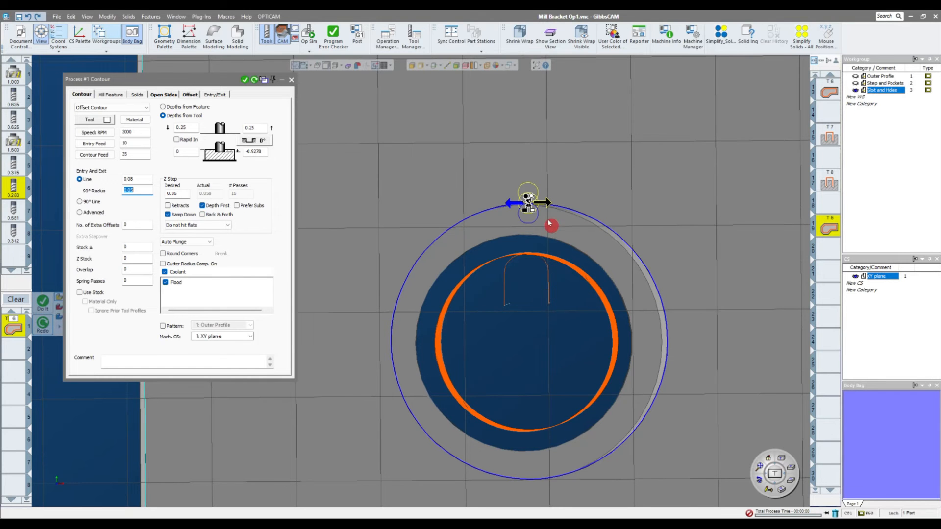
Step: Review the middle hole's toolpath, close the contour process, and clear the process list with the next empty operation position selected
{"action": "left_click_drag", "start_coordinate": [571, 322], "coordinate": [524, 230]}
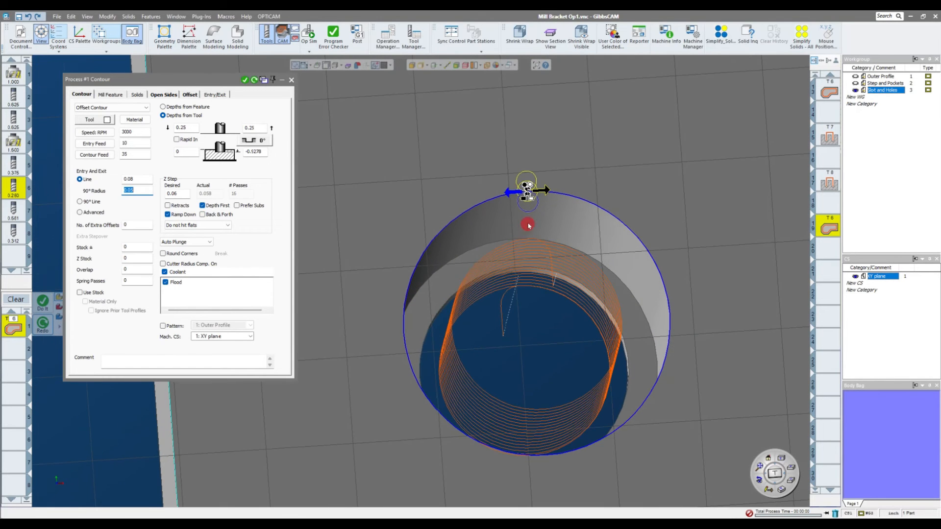
{"action": "scroll", "coordinate": [595, 389], "scroll_direction": "down", "scroll_amount": 6}
{"action": "mouse_move", "coordinate": [595, 389]}
{"action": "middle_mouse_down"}
{"action": "mouse_move", "coordinate": [586, 386]}
{"action": "mouse_move", "coordinate": [595, 371]}
{"action": "middle_mouse_up"}
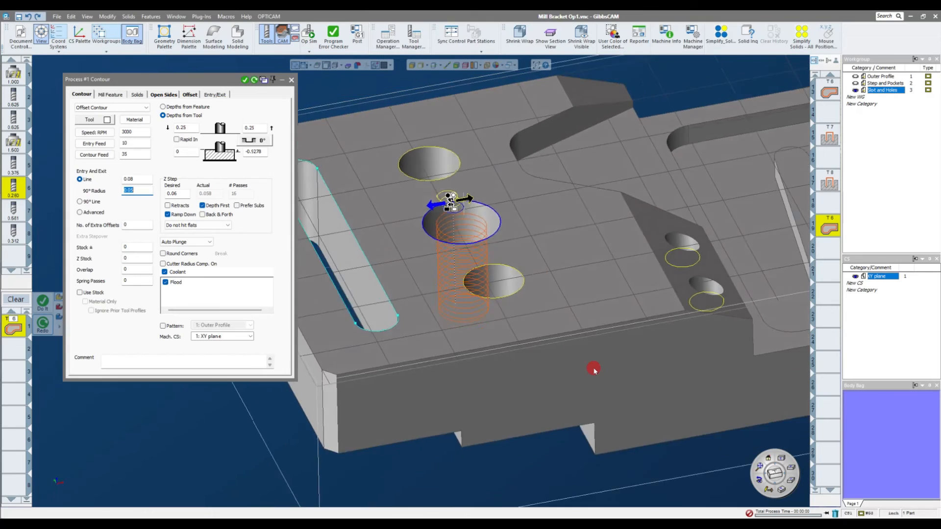
{"action": "scroll", "coordinate": [595, 371], "scroll_direction": "down", "scroll_amount": 5}
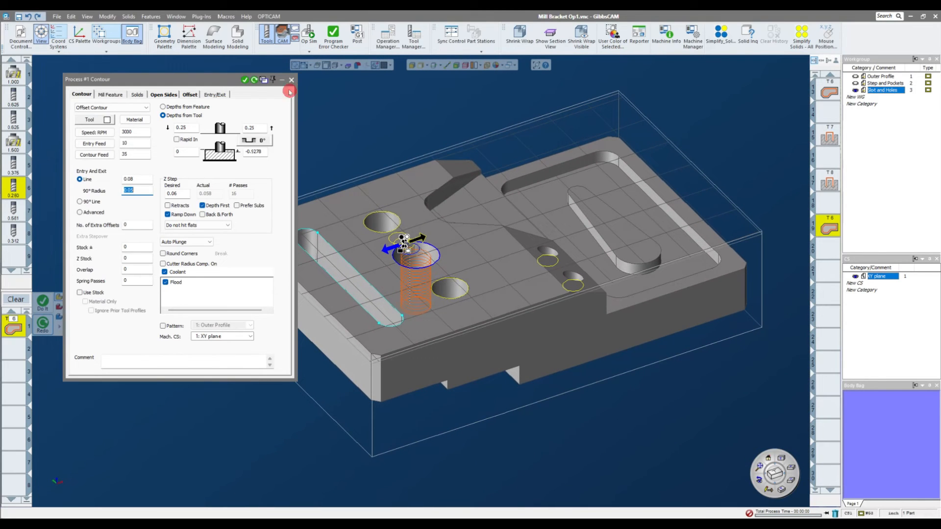
{"action": "left_click", "coordinate": [291, 79]}
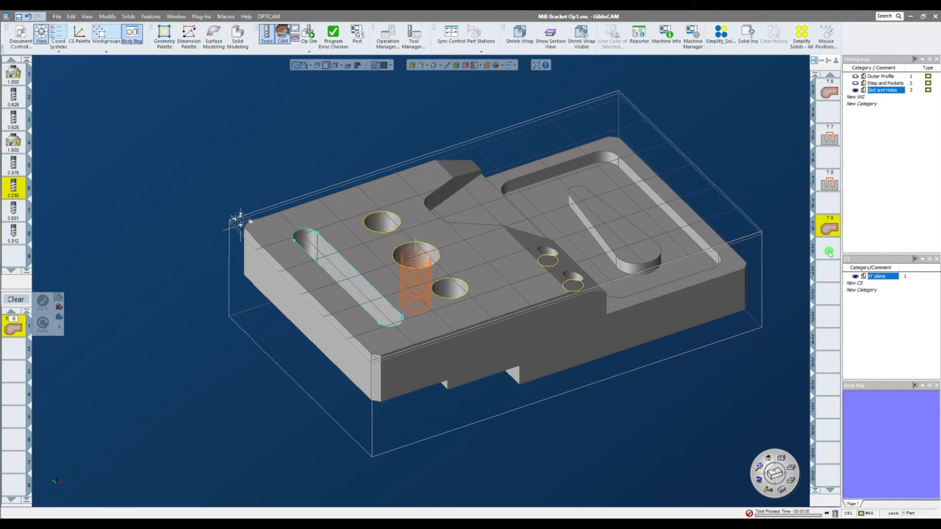
{"action": "left_click", "coordinate": [831, 254]}
{"action": "left_click", "coordinate": [15, 299]}
Step: Add a new workgroup after Slot and Holes, keeping its default name
{"action": "mouse_move", "coordinate": [434, 238]}
{"action": "middle_mouse_down"}
{"action": "mouse_move", "coordinate": [479, 240]}
{"action": "mouse_move", "coordinate": [525, 212]}
{"action": "middle_mouse_up"}
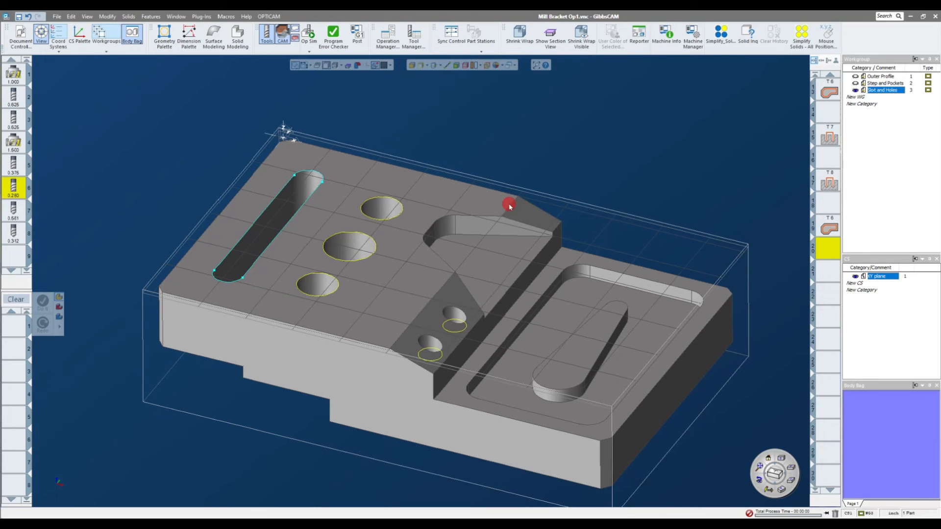
{"action": "mouse_move", "coordinate": [606, 168]}
{"action": "middle_mouse_down"}
{"action": "mouse_move", "coordinate": [654, 149]}
{"action": "mouse_move", "coordinate": [606, 183]}
{"action": "mouse_move", "coordinate": [623, 155]}
{"action": "middle_mouse_up"}
{"action": "double_click", "coordinate": [872, 97]}
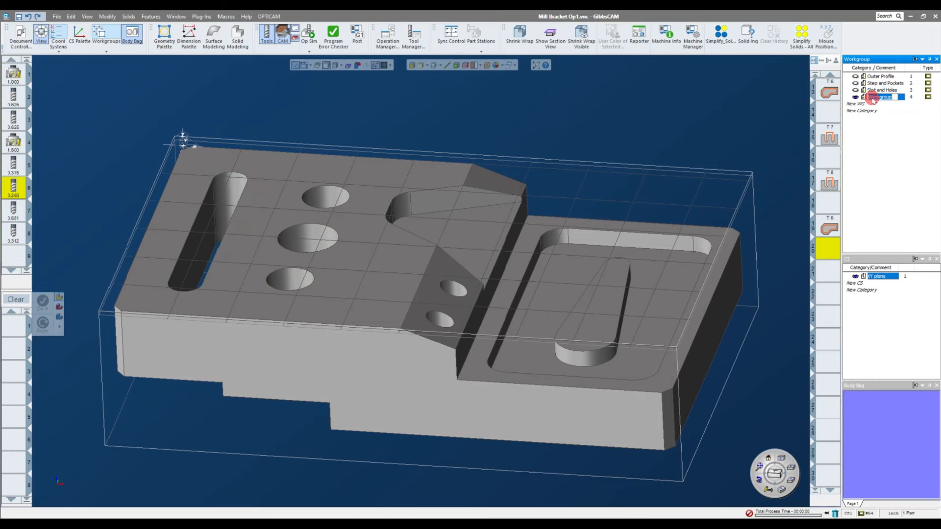
{"action": "left_click", "coordinate": [335, 166]}
{"action": "scroll", "coordinate": [613, 153], "scroll_direction": "up", "scroll_amount": 5}
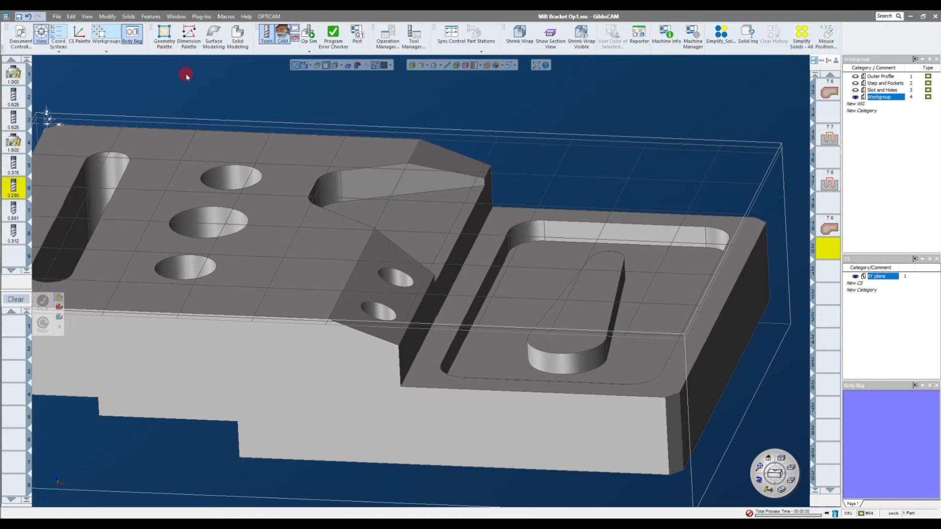
{"action": "mouse_move", "coordinate": [200, 104]}
{"action": "middle_mouse_down"}
{"action": "mouse_move", "coordinate": [571, 149]}
{"action": "mouse_move", "coordinate": [562, 164]}
{"action": "mouse_move", "coordinate": [570, 152]}
{"action": "middle_mouse_up"}
Step: Define tool 9 as a ball end mill with a diameter of 0.375 and a flute length of 0.75
{"action": "left_click", "coordinate": [10, 251]}
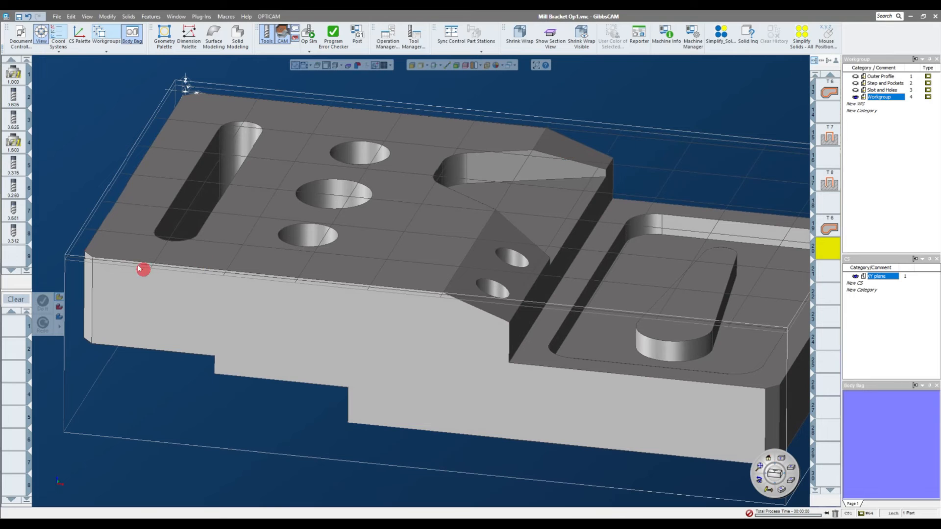
{"action": "double_click", "coordinate": [10, 252]}
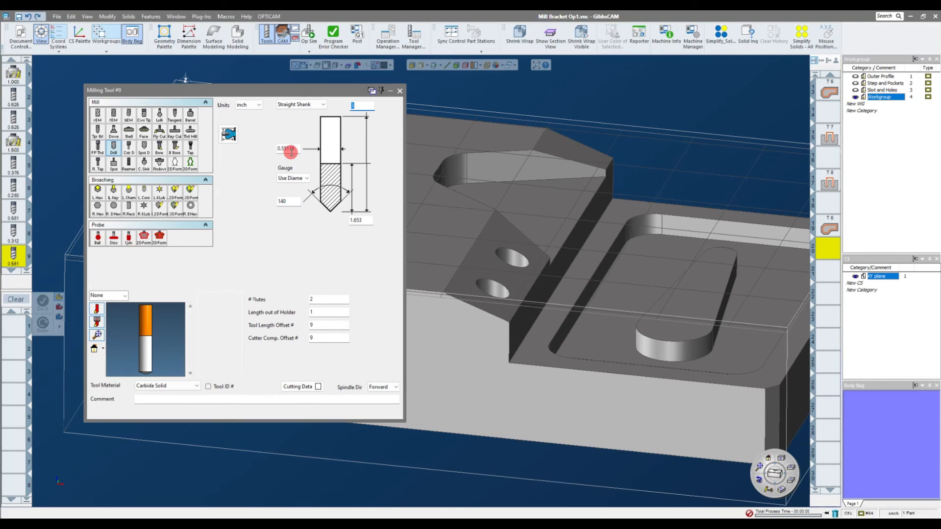
{"action": "double_click", "coordinate": [292, 150]}
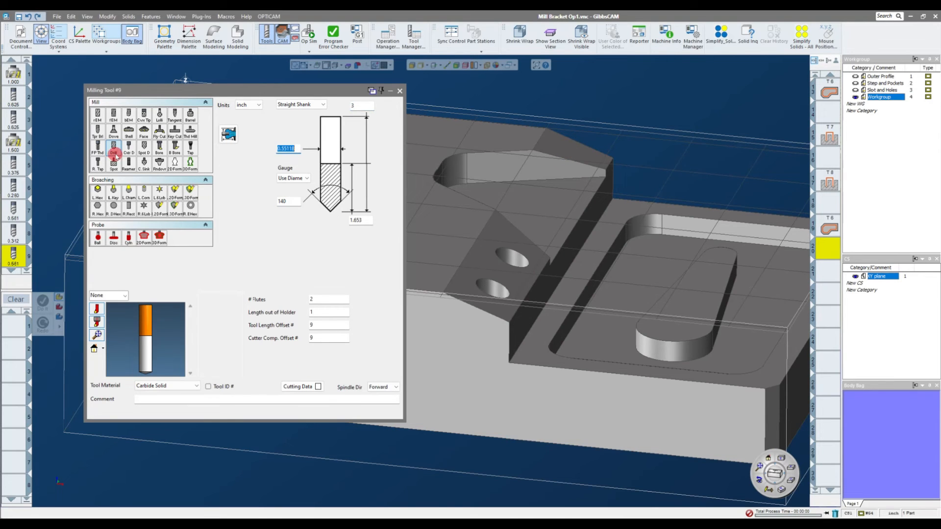
{"action": "left_click", "coordinate": [129, 116]}
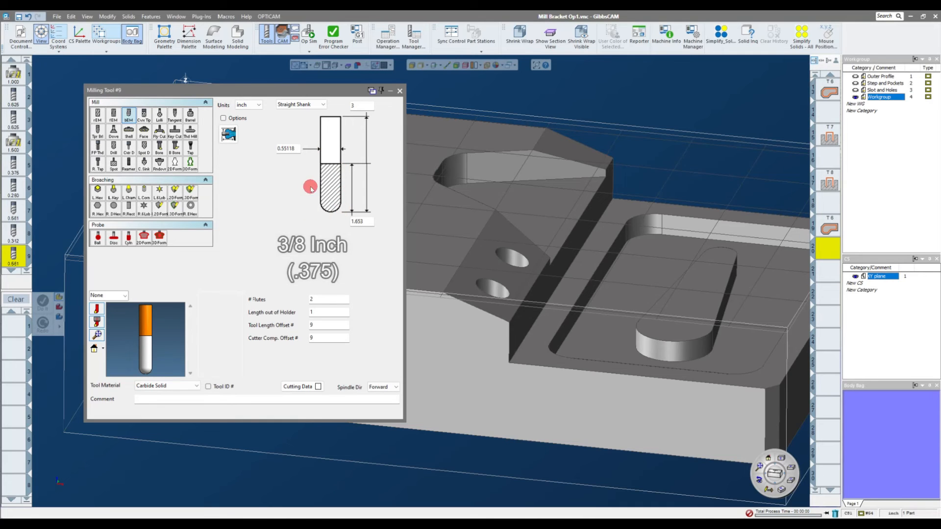
{"action": "double_click", "coordinate": [289, 150]}
{"action": "type", "text": ".375"}
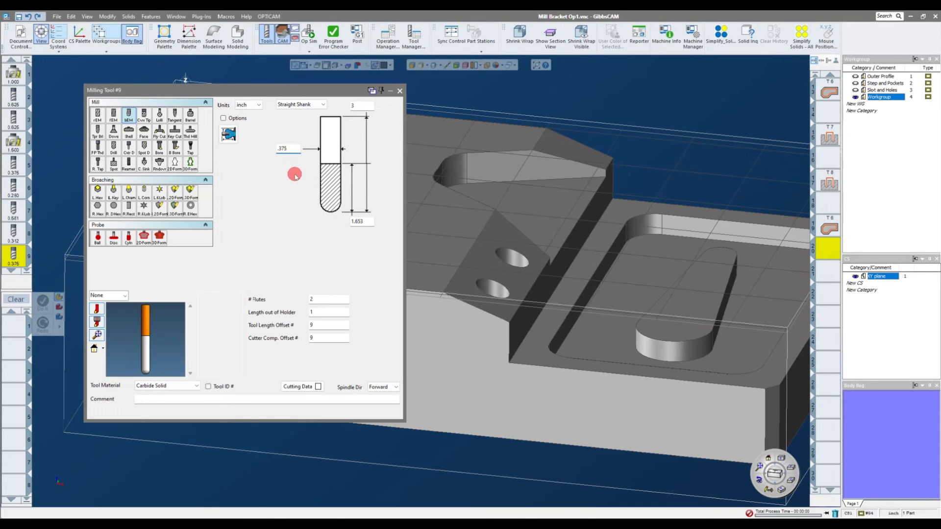
{"action": "double_click", "coordinate": [360, 221]}
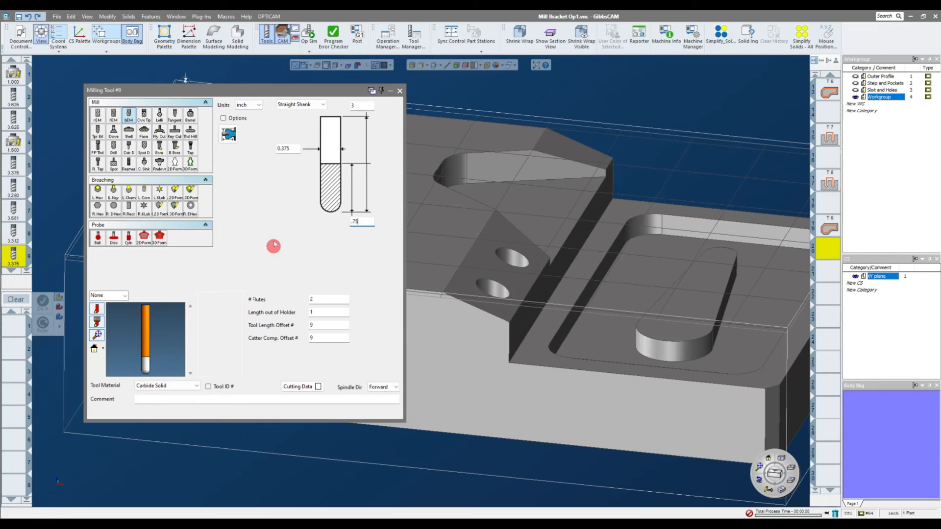
{"action": "left_click", "coordinate": [400, 90]}
Step: Create a Surfacing process with the 0.375 ball end mill and set its type to Surface Flow Cut
{"action": "middle_click_drag", "start_coordinate": [258, 219], "coordinate": [257, 218]}
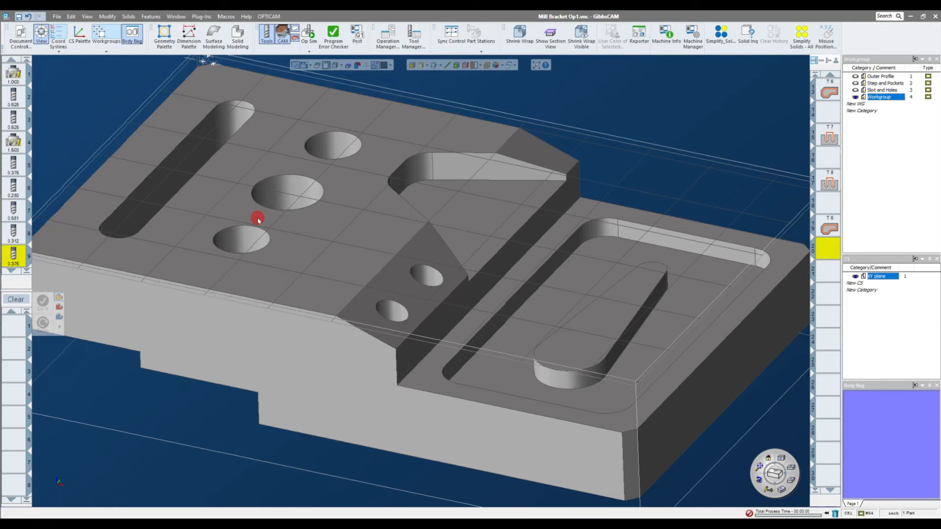
{"action": "key", "text": "ctrl+u"}
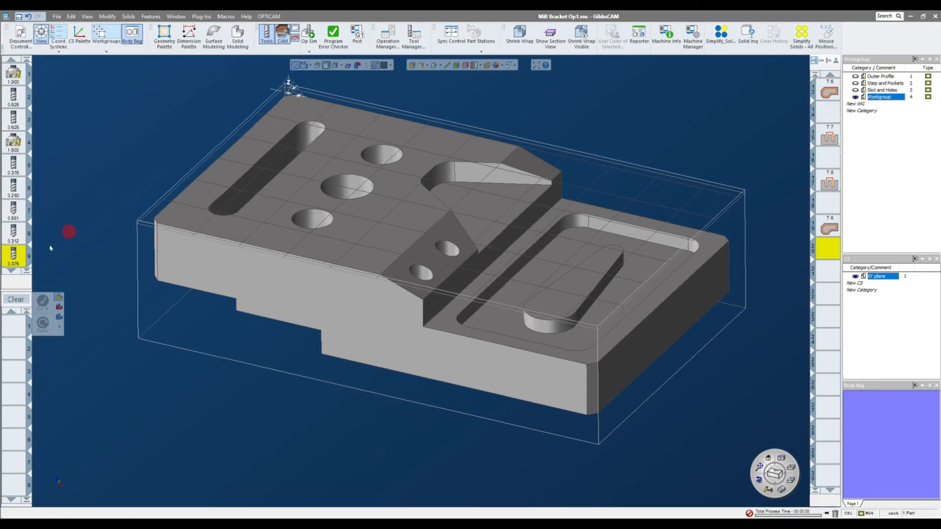
{"action": "left_click_drag", "start_coordinate": [14, 257], "coordinate": [17, 330]}
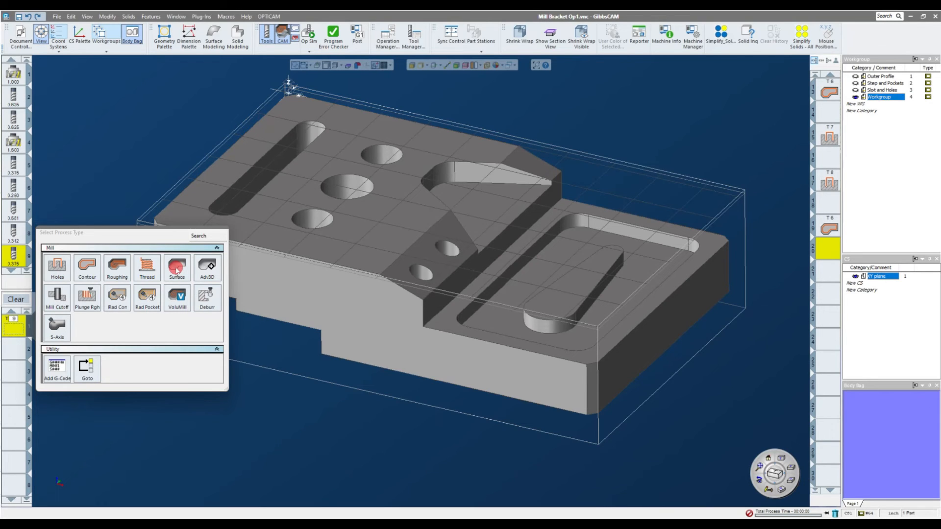
{"action": "left_click", "coordinate": [177, 269]}
{"action": "left_click_drag", "start_coordinate": [137, 95], "coordinate": [152, 92]}
{"action": "left_click", "coordinate": [143, 120]}
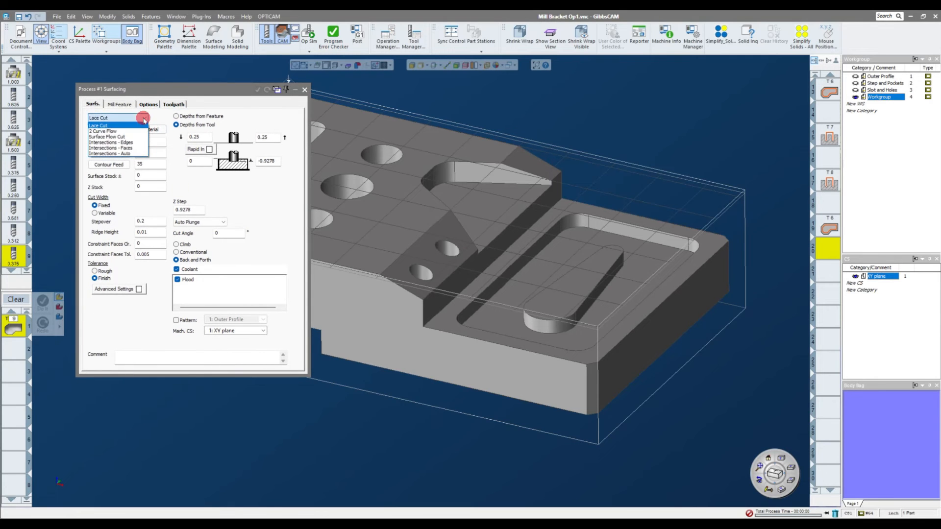
{"action": "left_click", "coordinate": [141, 143]}
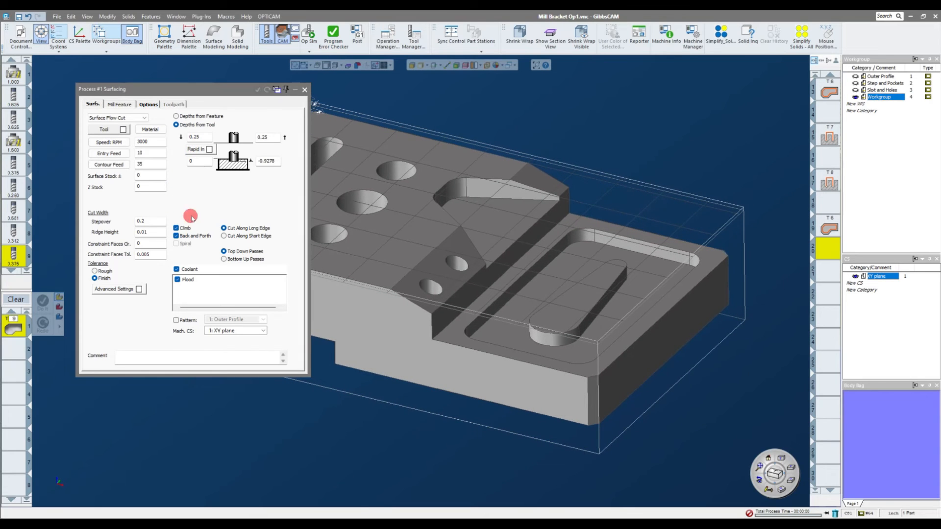
Step: Set the surfacing stepover to 0.025, turn Climb off, and use Back and Forth passes cut along the long edge
{"action": "double_click", "coordinate": [152, 175]}
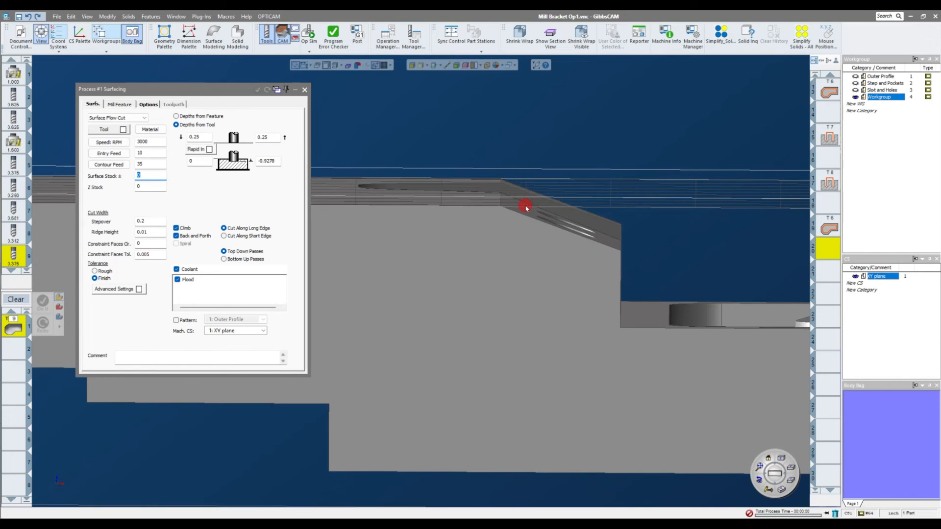
{"action": "scroll", "coordinate": [526, 209], "scroll_direction": "up", "scroll_amount": 3}
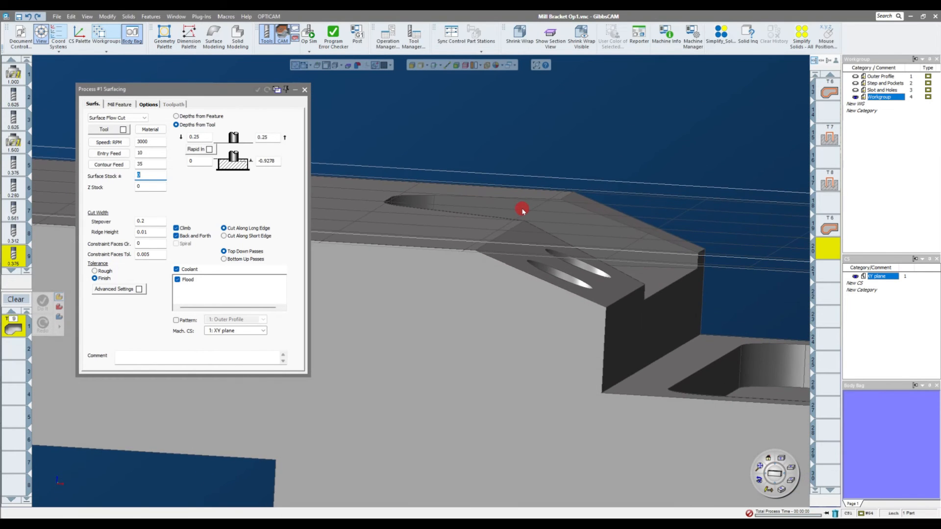
{"action": "scroll", "coordinate": [522, 210], "scroll_direction": "up", "scroll_amount": 1}
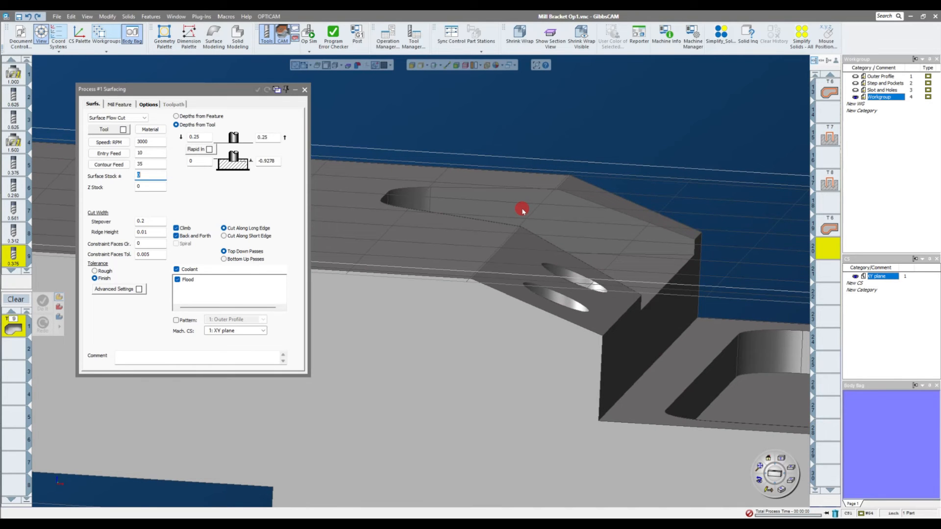
{"action": "middle_click_drag", "start_coordinate": [522, 210], "coordinate": [522, 209]}
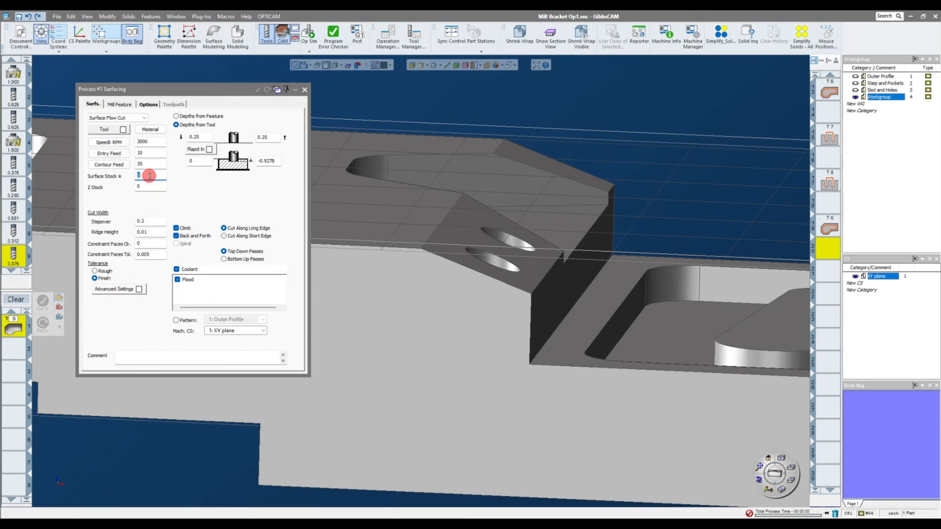
{"action": "left_click", "coordinate": [144, 220]}
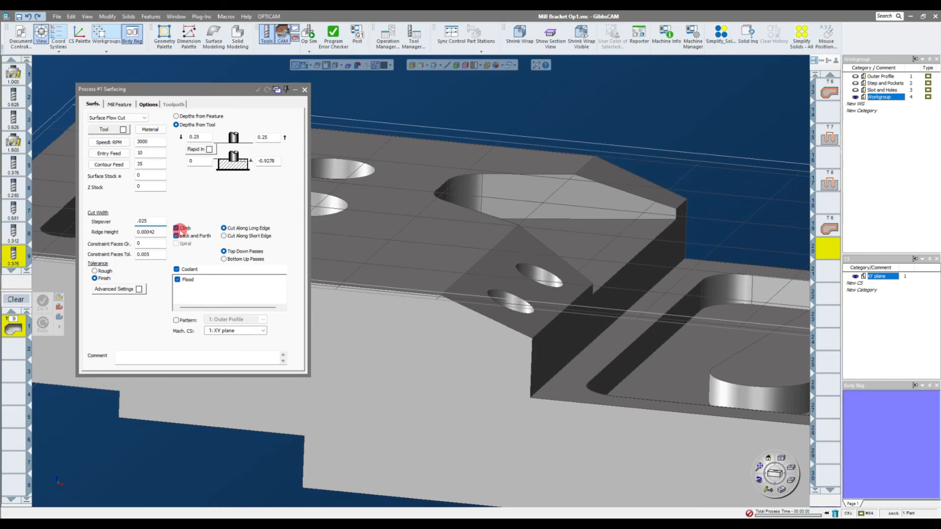
{"action": "left_click", "coordinate": [176, 227]}
{"action": "left_click", "coordinate": [176, 237]}
{"action": "left_click", "coordinate": [240, 228]}
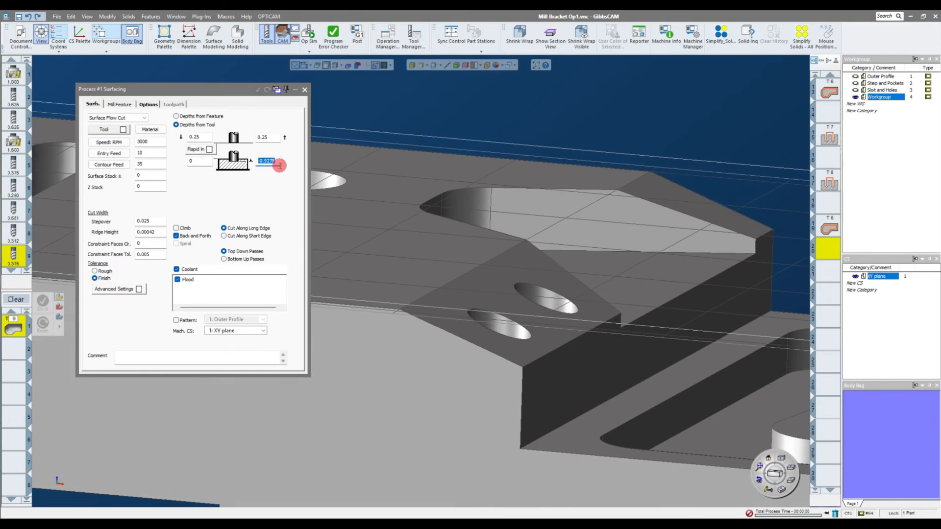
Step: Select the sloped face beside the open pocket, on the far side from the two small holes, and generate its surfacing toolpath
{"action": "left_click", "coordinate": [641, 183]}
{"action": "scroll", "coordinate": [662, 232], "scroll_direction": "up", "scroll_amount": 5}
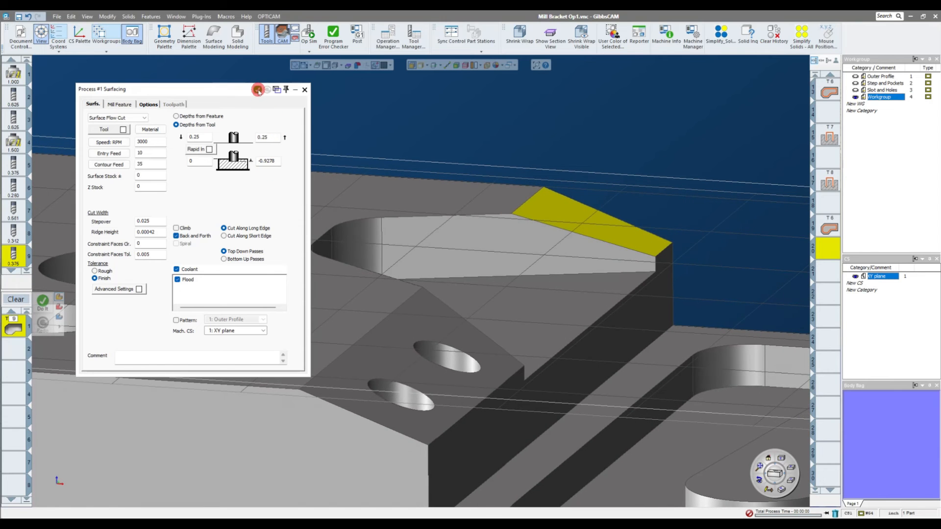
{"action": "left_click", "coordinate": [258, 91]}
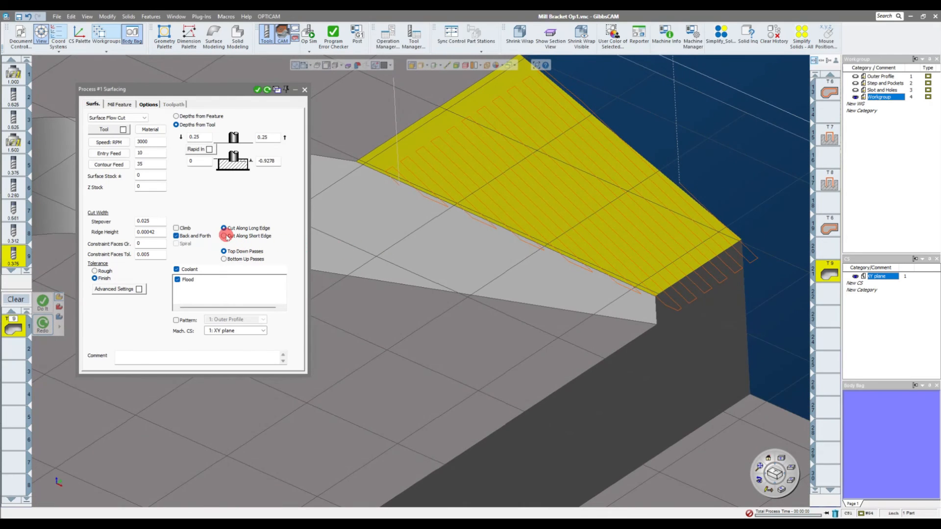
Step: Switch the surfacing passes to cut along the short edge and regenerate the toolpath on the sloped face beside the open pocket
{"action": "left_click", "coordinate": [225, 236]}
{"action": "left_click", "coordinate": [268, 91]}
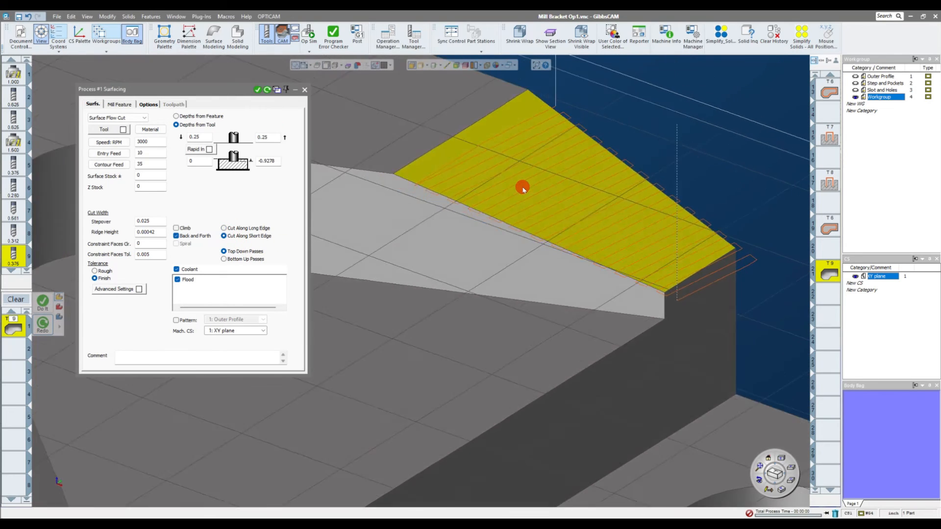
{"action": "middle_click_drag", "start_coordinate": [570, 164], "coordinate": [538, 116]}
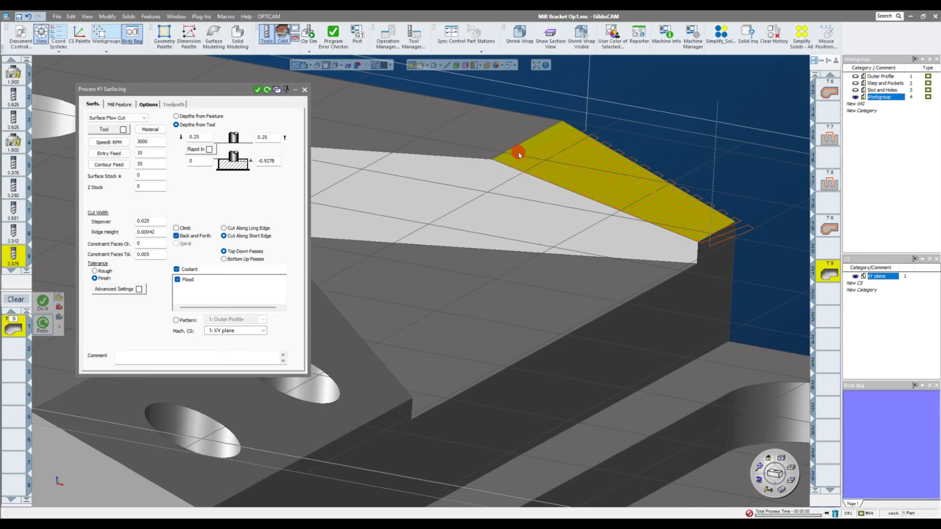
{"action": "scroll", "coordinate": [687, 205], "scroll_direction": "down", "scroll_amount": 3}
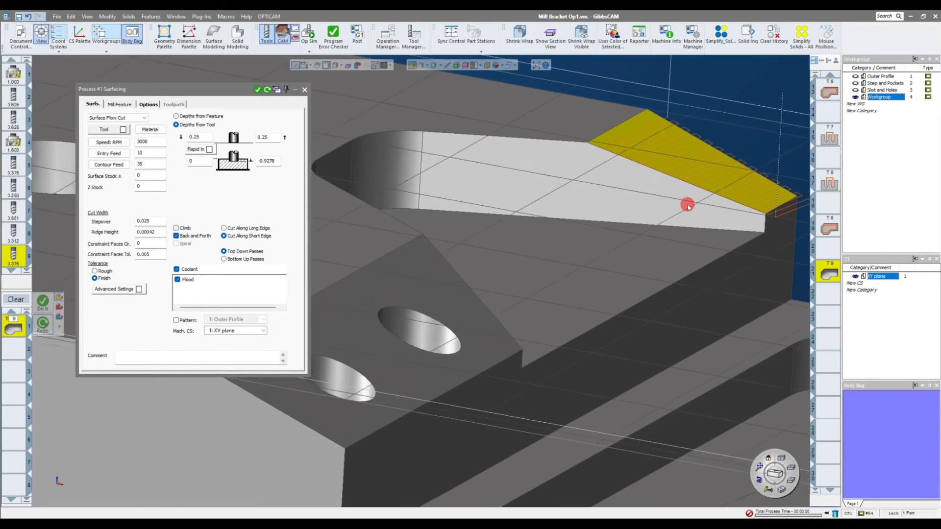
{"action": "scroll", "coordinate": [688, 207], "scroll_direction": "down", "scroll_amount": 2}
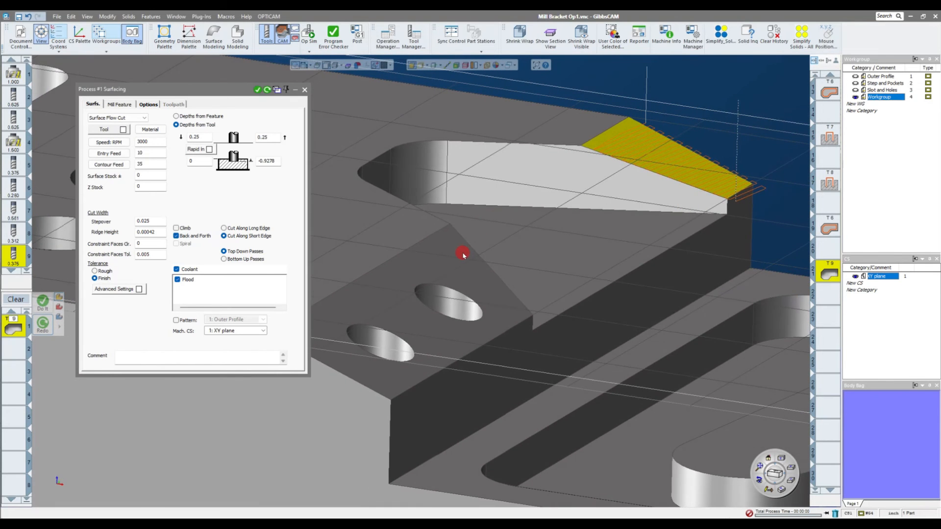
Step: Select the sloped face containing the two small holes instead and regenerate the surfacing toolpath on it
{"action": "left_click", "coordinate": [464, 256]}
{"action": "left_click", "coordinate": [267, 89]}
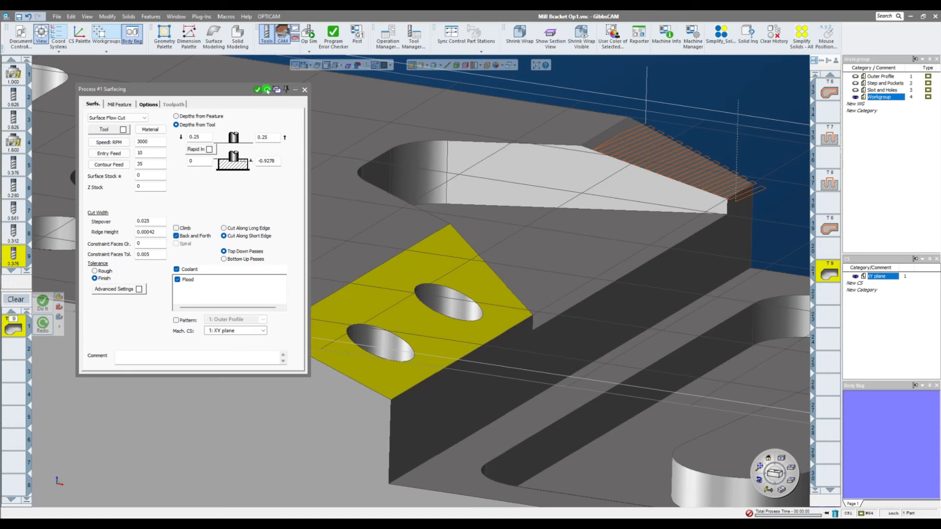
{"action": "scroll", "coordinate": [479, 260], "scroll_direction": "up", "scroll_amount": 3}
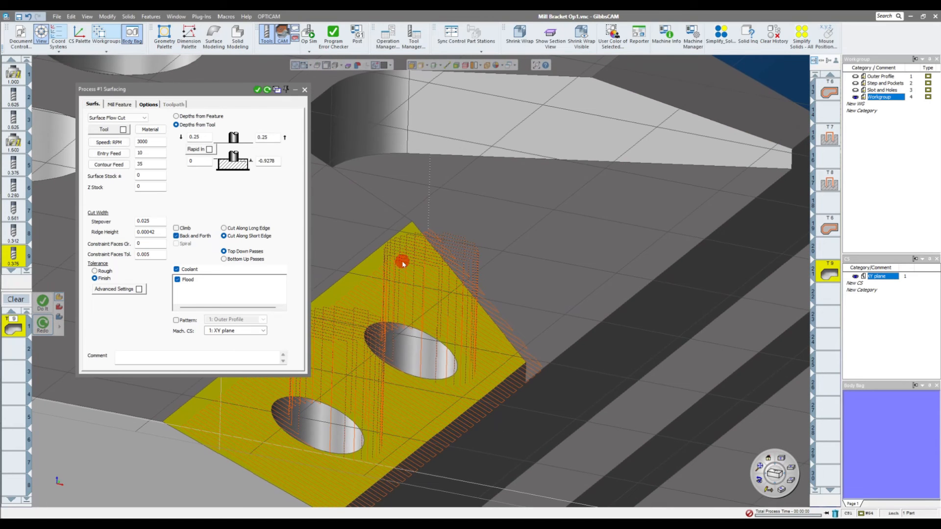
{"action": "scroll", "coordinate": [558, 355], "scroll_direction": "down", "scroll_amount": 3}
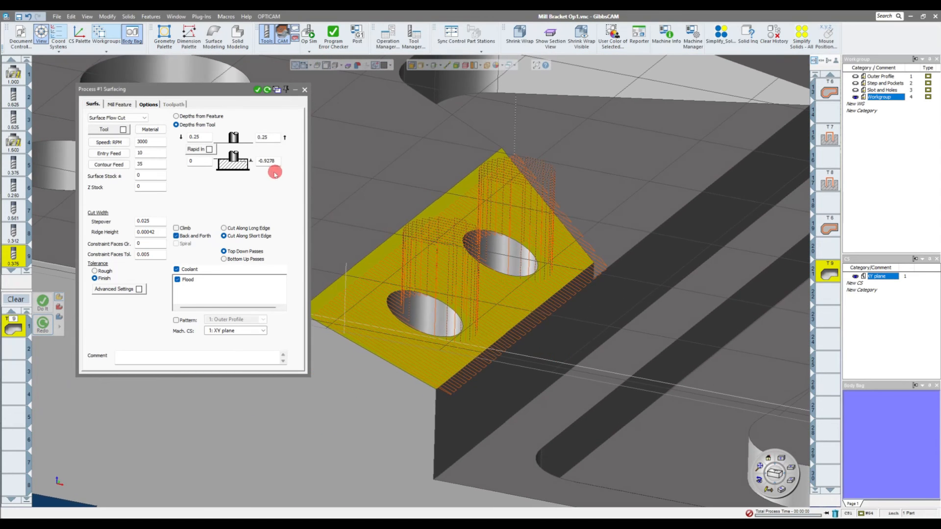
Step: Set the surfacing passes to cut along the long edge and regenerate the toolpath on the face with the two small holes
{"action": "left_click", "coordinate": [225, 229]}
{"action": "left_click", "coordinate": [268, 91]}
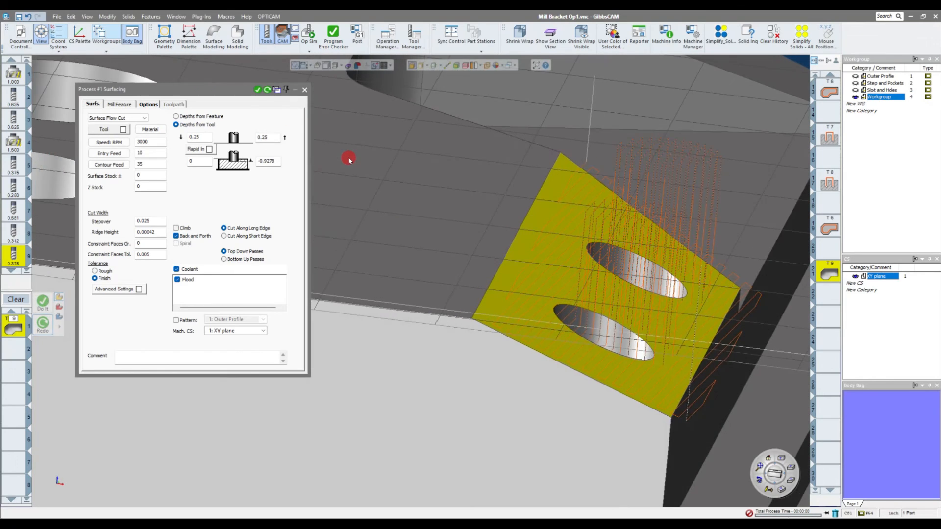
{"action": "middle_click_drag", "start_coordinate": [349, 159], "coordinate": [474, 156]}
{"action": "scroll", "coordinate": [344, 155], "scroll_direction": "down", "scroll_amount": 3}
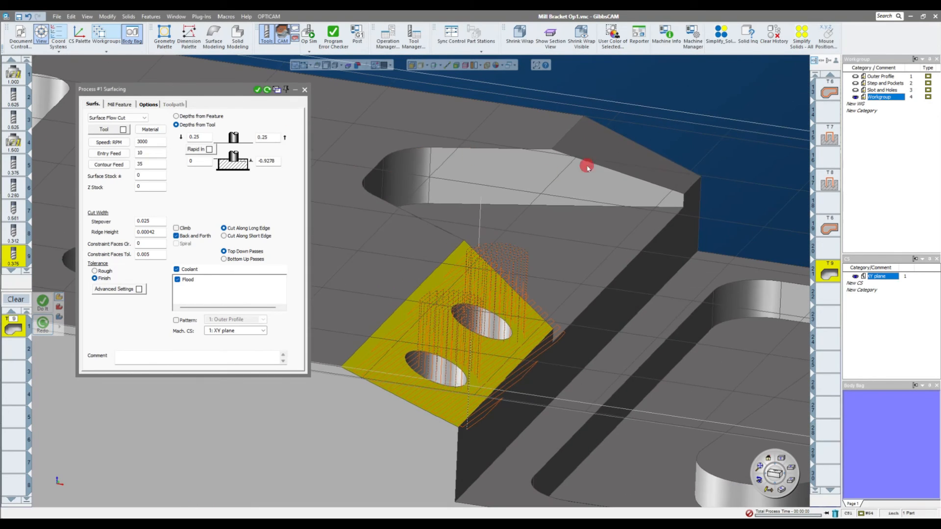
Step: Add the sloped face beside the open pocket to the selection, regenerate the toolpath across both faces, and close the process
{"action": "left_click", "coordinate": [611, 145]}
{"action": "left_click", "coordinate": [267, 90]}
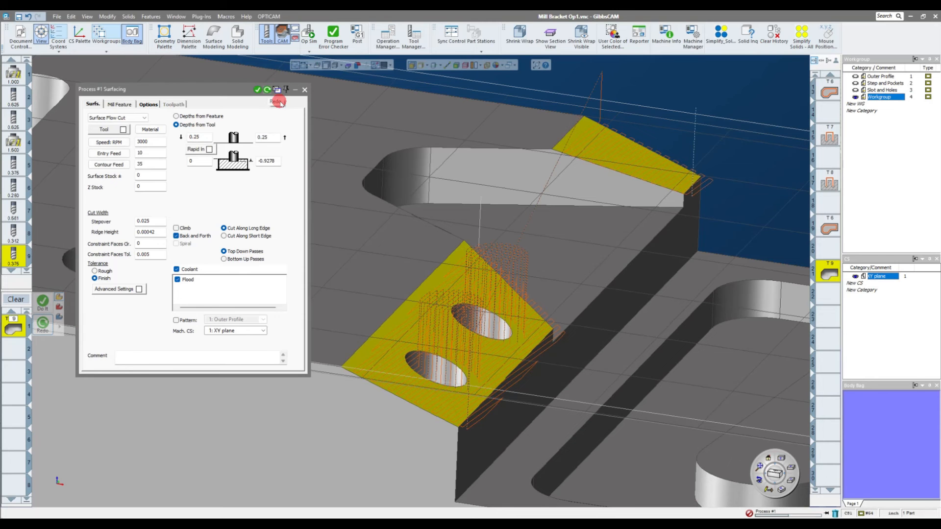
{"action": "left_click", "coordinate": [304, 90]}
Step: Start the Op Sim rendering and rewind it to the beginning, keeping Show Skipped Ops on
{"action": "left_click", "coordinate": [307, 33]}
{"action": "left_click", "coordinate": [597, 104]}
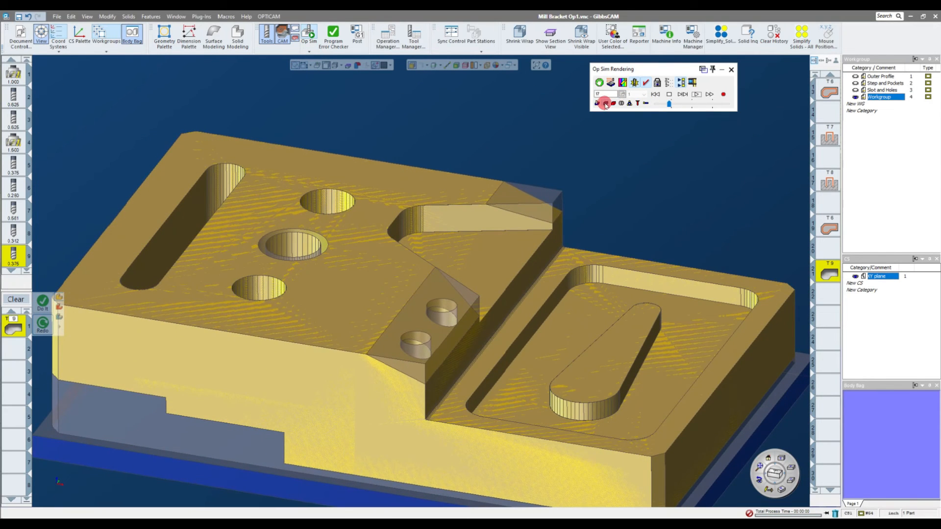
{"action": "left_click", "coordinate": [606, 104]}
{"action": "middle_click_drag", "start_coordinate": [571, 161], "coordinate": [558, 167]}
{"action": "scroll", "coordinate": [558, 167], "scroll_direction": "up", "scroll_amount": 1}
{"action": "left_click", "coordinate": [654, 94]}
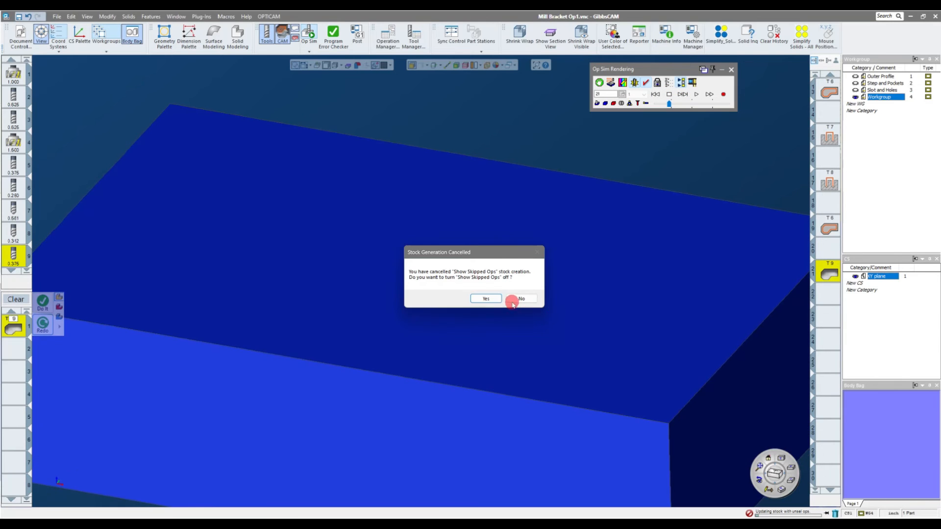
{"action": "left_click", "coordinate": [510, 297]}
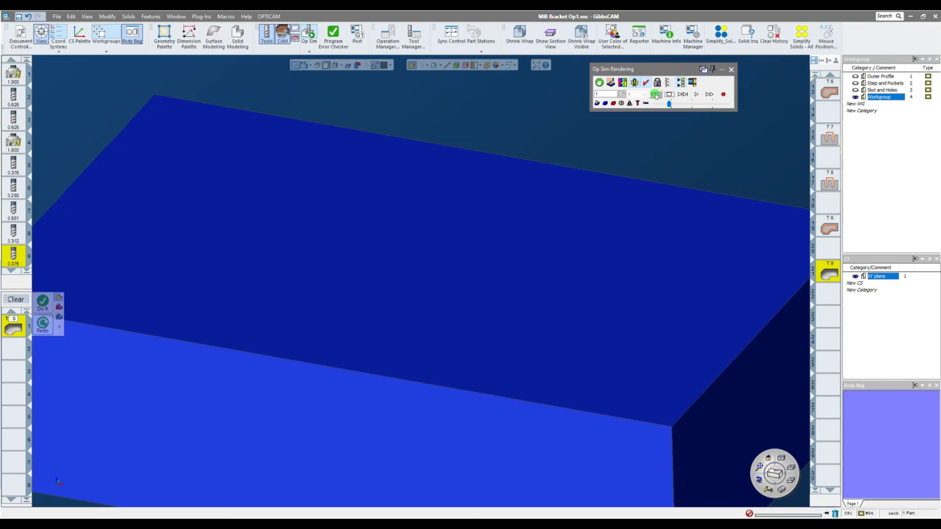
Step: Simulate the ball end mill surfacing of both sloped faces, adjusting the playback speed, and close the rendering
{"action": "left_click", "coordinate": [683, 94]}
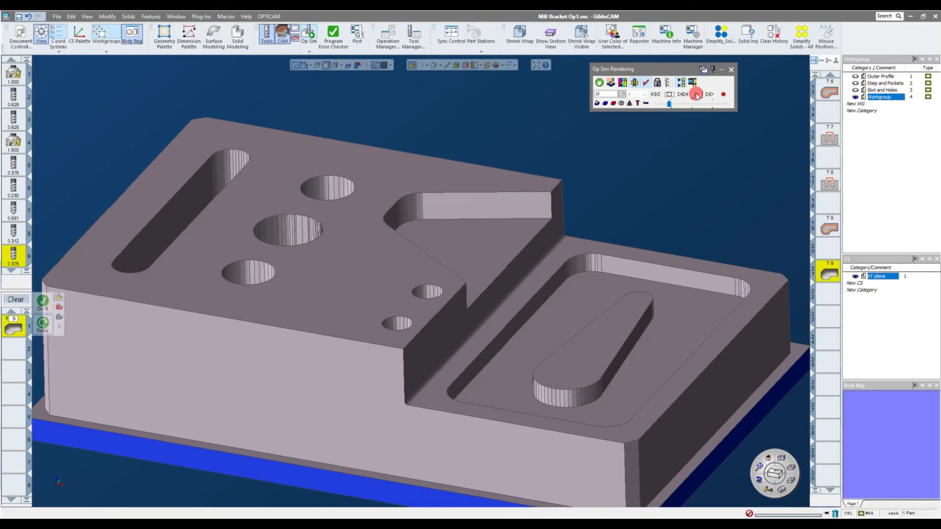
{"action": "left_click", "coordinate": [696, 94]}
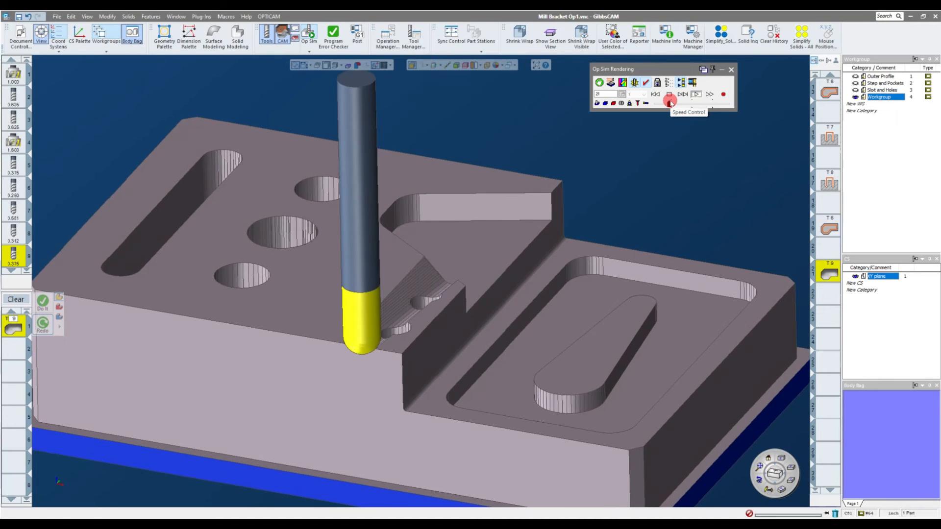
{"action": "left_click_drag", "start_coordinate": [670, 104], "coordinate": [681, 107]}
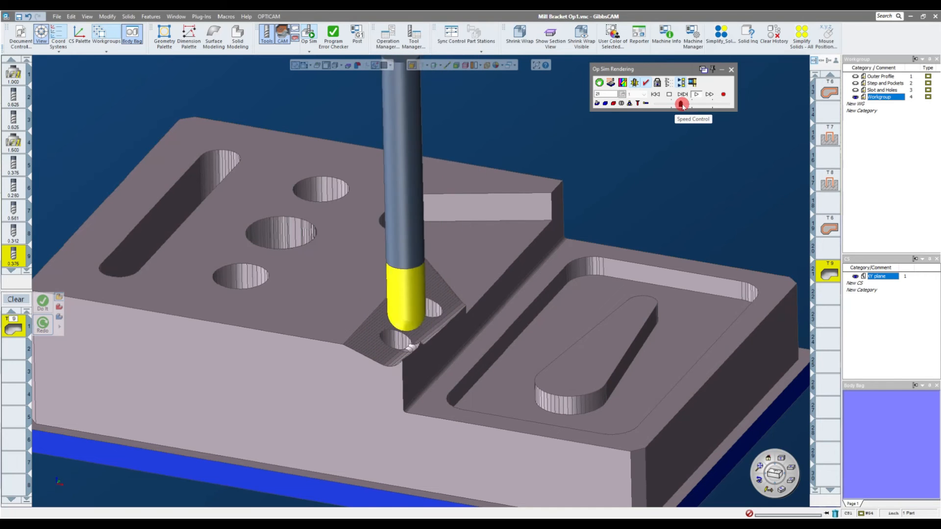
{"action": "left_click_drag", "start_coordinate": [682, 105], "coordinate": [690, 106]}
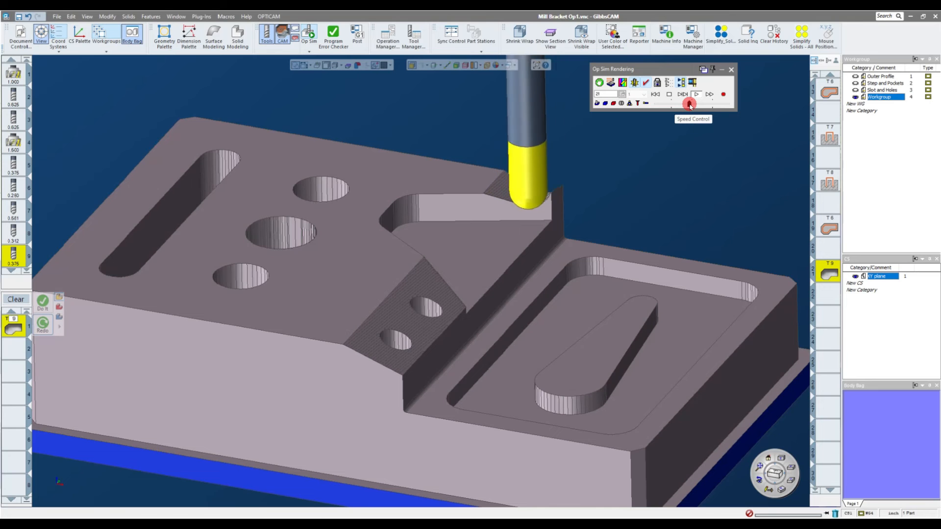
{"action": "left_click", "coordinate": [731, 69]}
{"action": "left_click", "coordinate": [683, 108]}
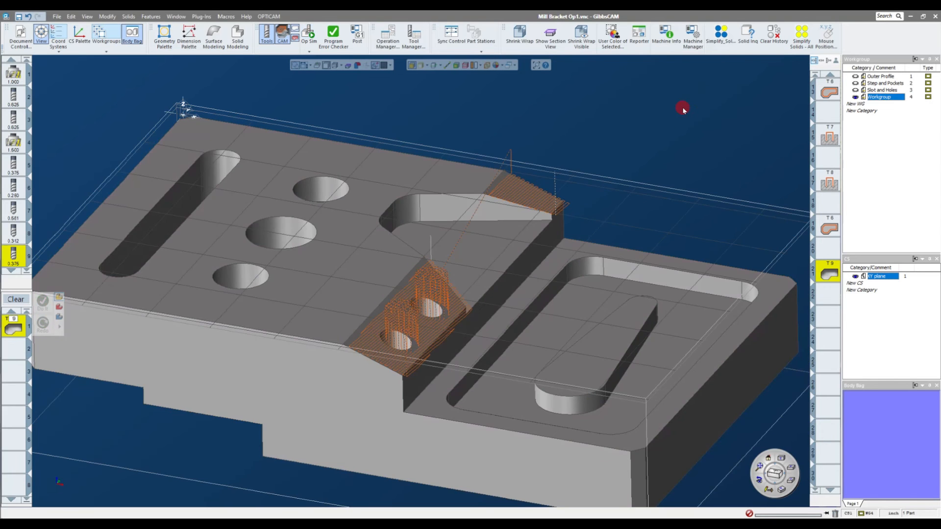
Step: Choose the empty operation slot after the tool 9 surfacing operation and clear the process list
{"action": "scroll", "coordinate": [683, 108], "scroll_direction": "up", "scroll_amount": 1}
{"action": "scroll", "coordinate": [683, 108], "scroll_direction": "up", "scroll_amount": 2}
{"action": "left_click", "coordinate": [827, 295]}
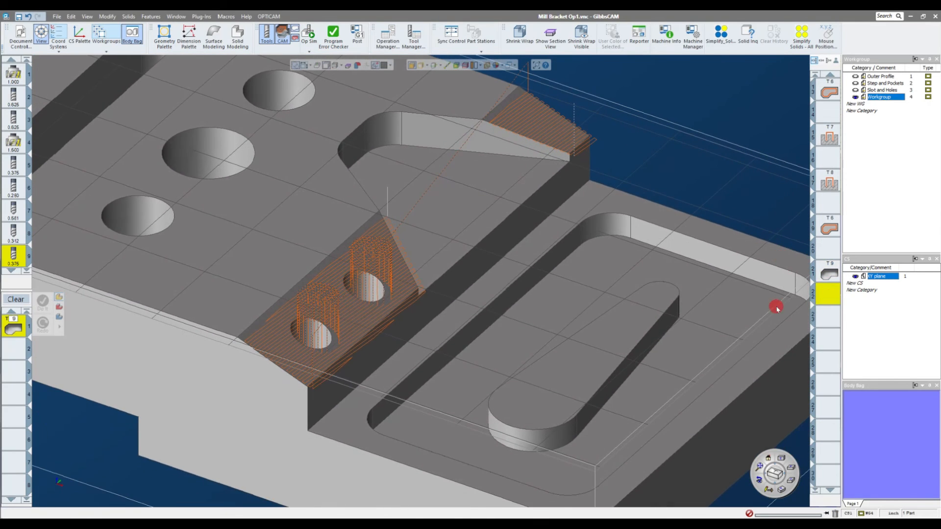
{"action": "left_click", "coordinate": [16, 300]}
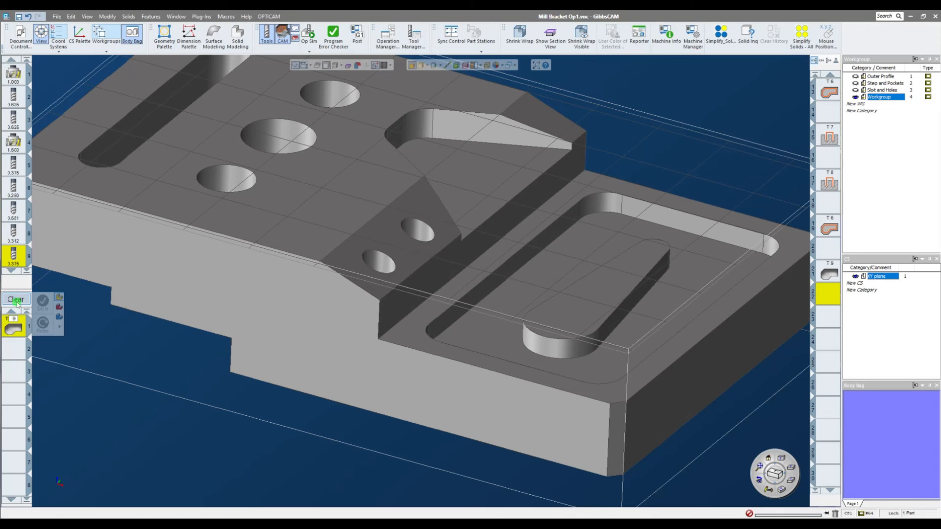
{"action": "middle_click_drag", "start_coordinate": [149, 374], "coordinate": [677, 155]}
{"action": "scroll", "coordinate": [677, 156], "scroll_direction": "up", "scroll_amount": 2}
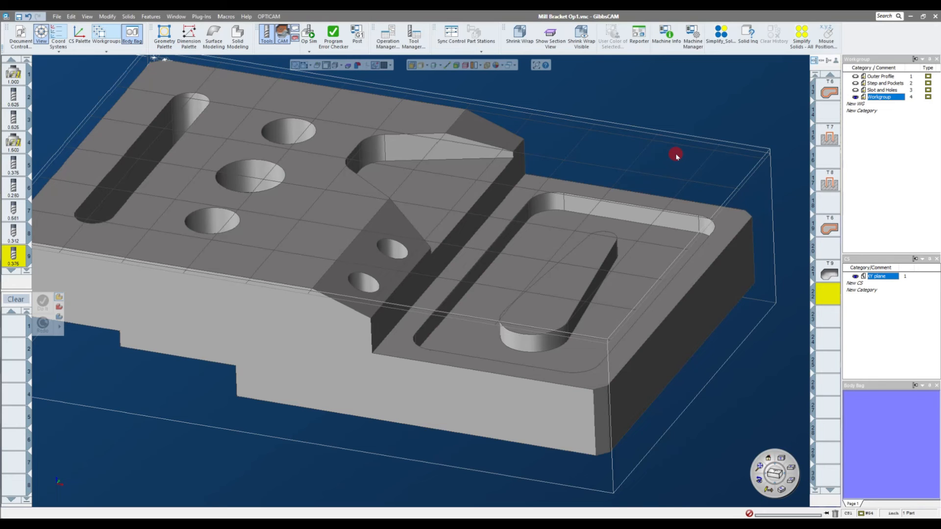
{"action": "scroll", "coordinate": [677, 156], "scroll_direction": "down", "scroll_amount": 3}
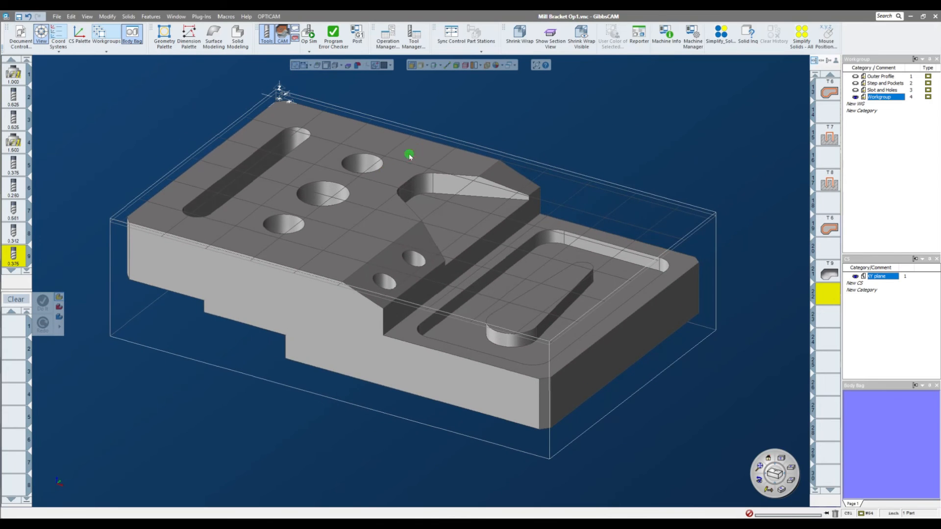
Step: Put the whole bracket body into the Body Bag
{"action": "left_click", "coordinate": [409, 155]}
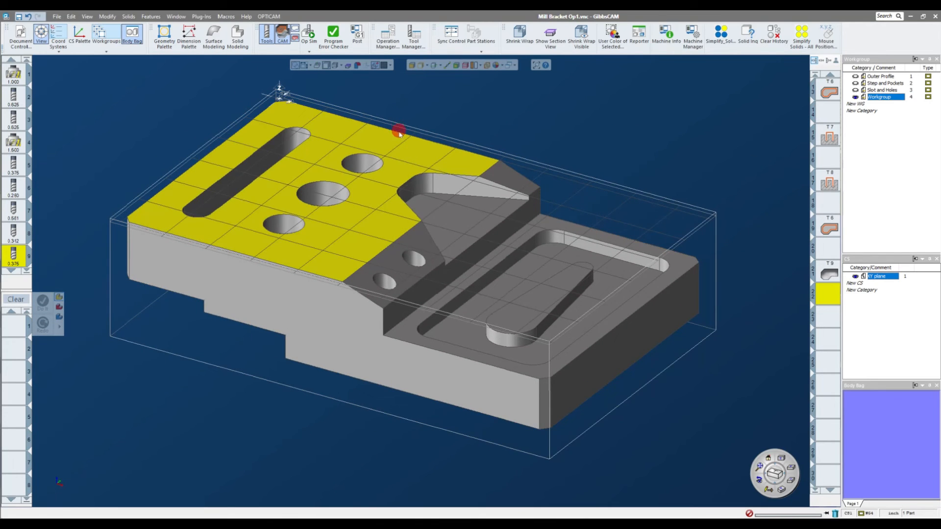
{"action": "double_click", "coordinate": [398, 144]}
{"action": "left_click", "coordinate": [626, 167]}
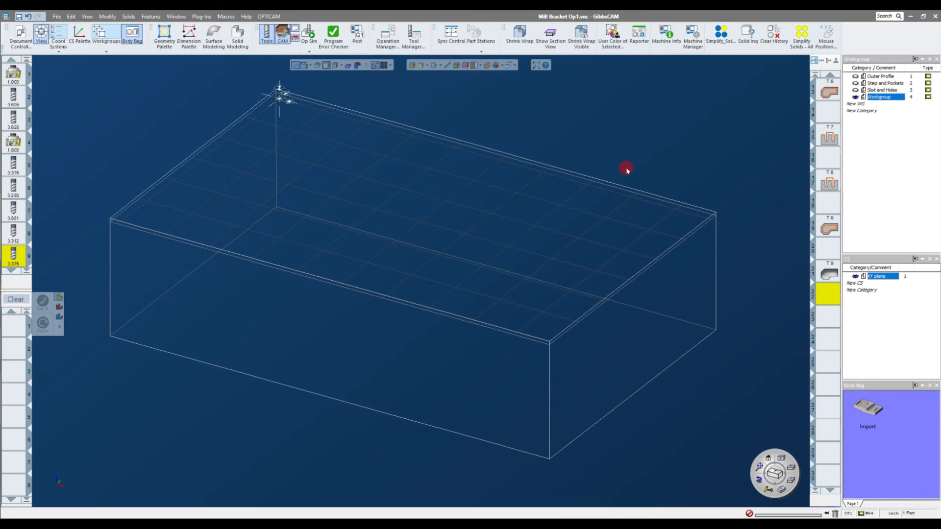
{"action": "middle_click_drag", "start_coordinate": [625, 167], "coordinate": [629, 192]}
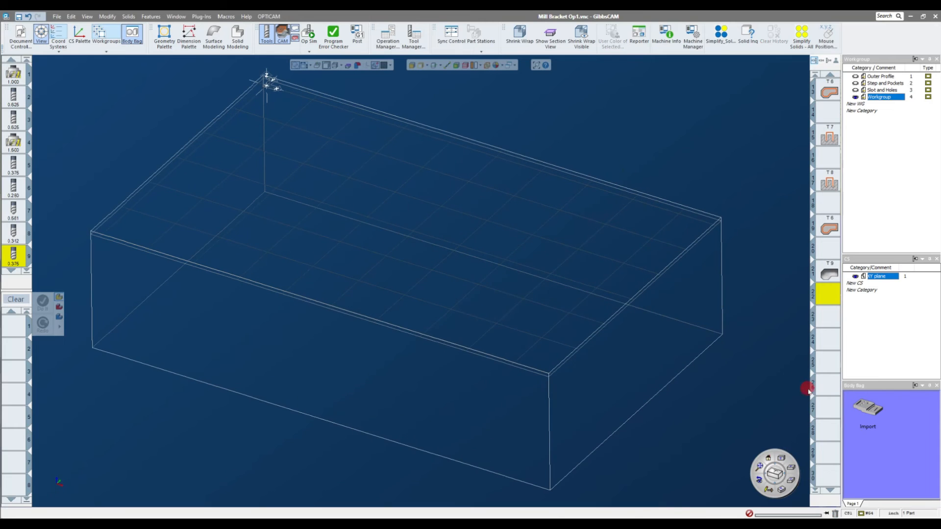
Step: Duplicate the bagged bracket body so a copy sits in the workspace, and deselect it
{"action": "left_click", "coordinate": [867, 427]}
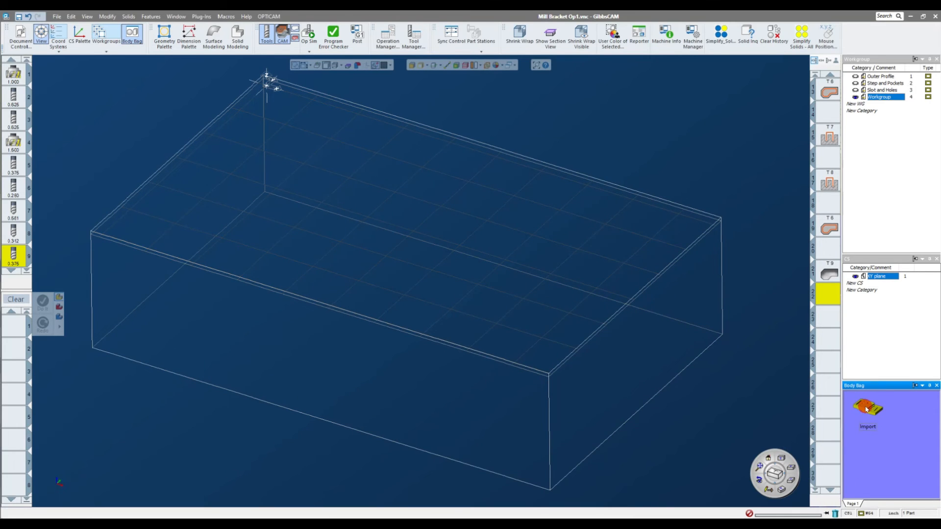
{"action": "left_click", "coordinate": [902, 456]}
{"action": "left_click", "coordinate": [107, 16]}
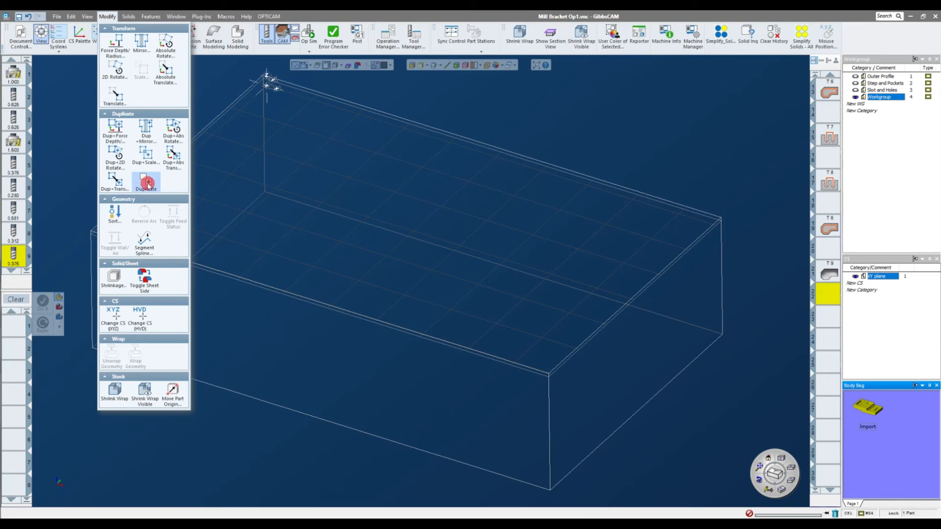
{"action": "left_click", "coordinate": [148, 185]}
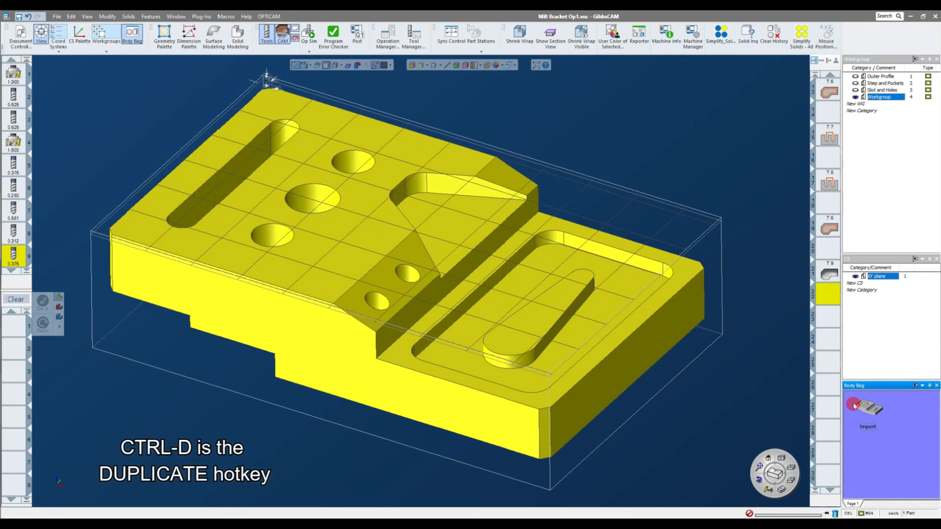
{"action": "left_click", "coordinate": [201, 452]}
Step: Rename the bracket body in the Body Bag as Original
{"action": "left_click", "coordinate": [859, 423]}
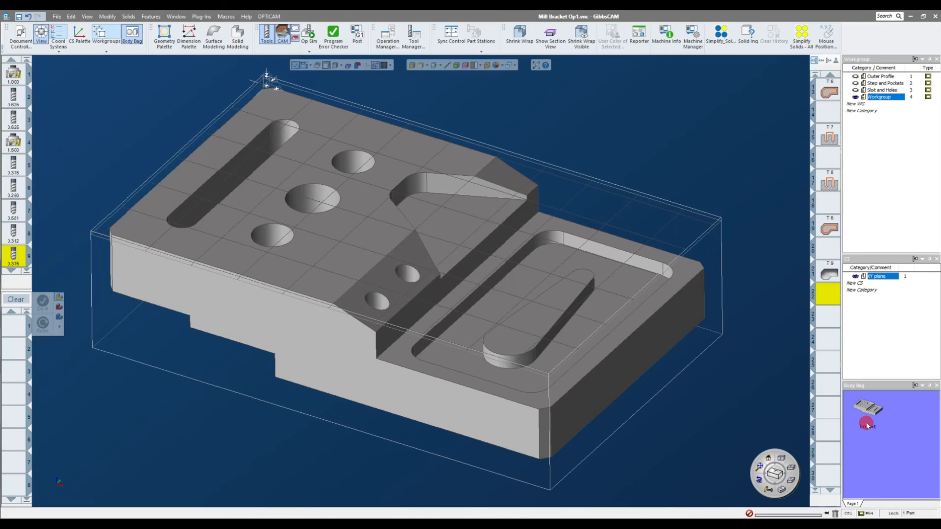
{"action": "left_click", "coordinate": [870, 429]}
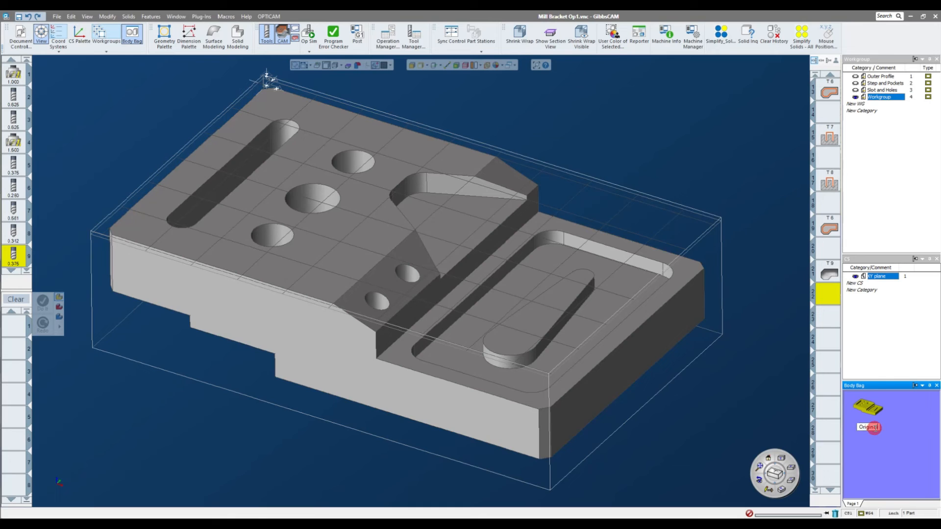
{"action": "left_click", "coordinate": [735, 394]}
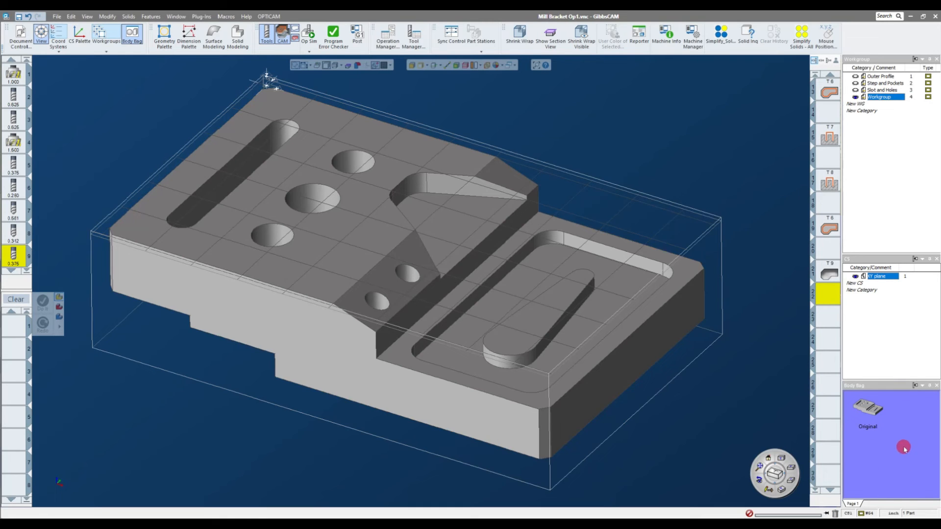
{"action": "left_click", "coordinate": [865, 414]}
{"action": "left_click", "coordinate": [395, 231]}
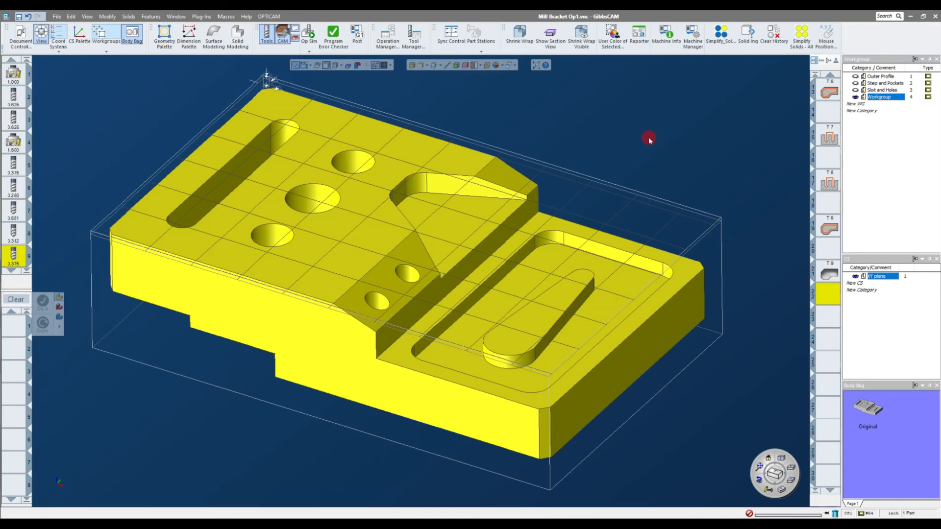
{"action": "left_click", "coordinate": [636, 162]}
Step: Open the Solid Modeling tools with the Create Solid and Advanced Solid Modeling palettes
{"action": "scroll", "coordinate": [644, 152], "scroll_direction": "up", "scroll_amount": 3}
{"action": "middle_click_drag", "start_coordinate": [644, 152], "coordinate": [270, 89]}
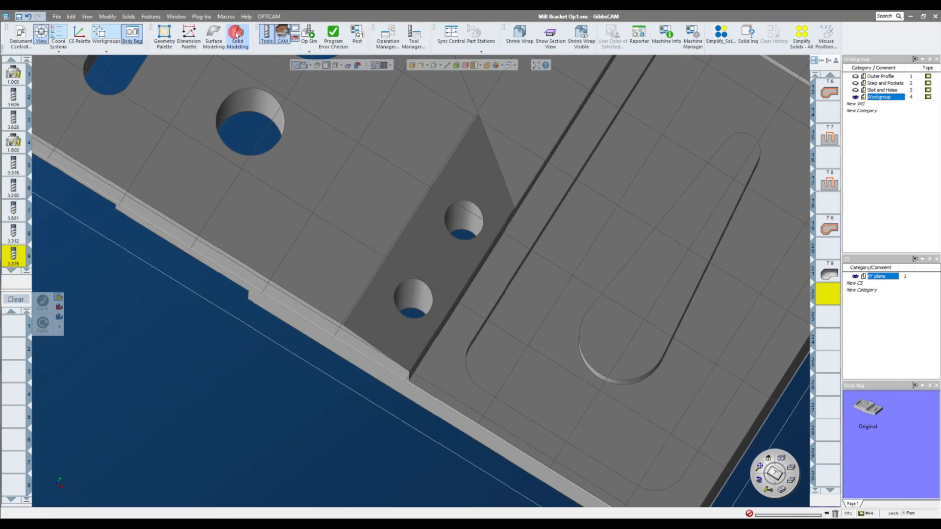
{"action": "left_click", "coordinate": [238, 36]}
{"action": "left_click", "coordinate": [102, 116]}
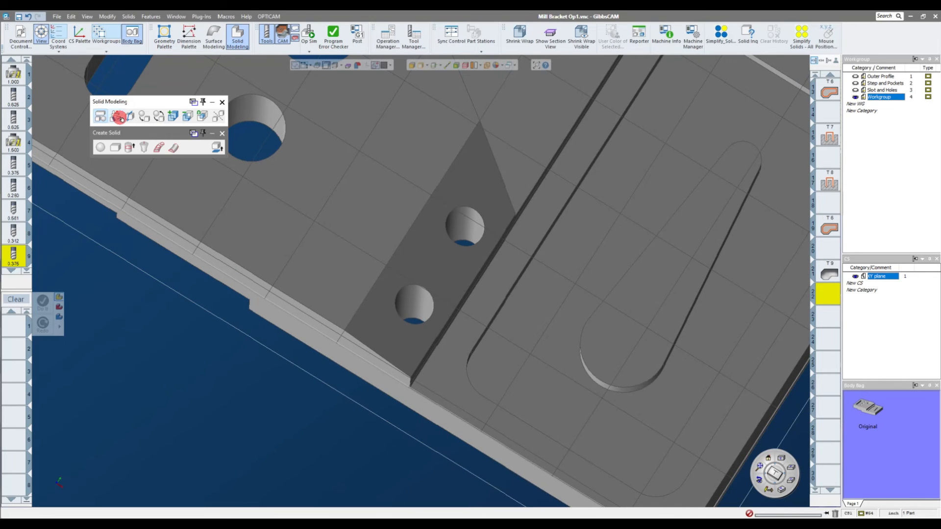
{"action": "left_click", "coordinate": [116, 116]}
{"action": "left_click_drag", "start_coordinate": [138, 164], "coordinate": [215, 331]}
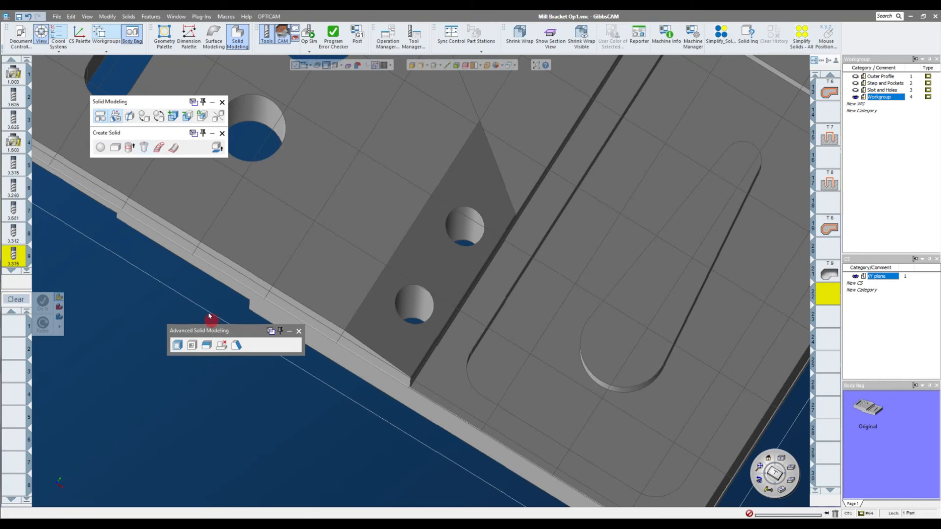
{"action": "left_click_drag", "start_coordinate": [150, 132], "coordinate": [265, 232]}
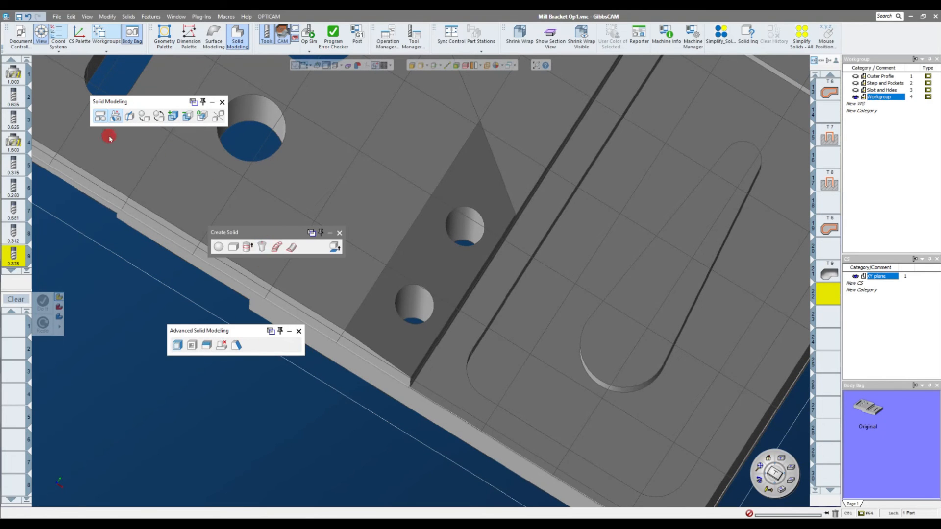
{"action": "left_click", "coordinate": [101, 116]}
{"action": "left_click", "coordinate": [116, 116]}
{"action": "left_click", "coordinate": [102, 116]}
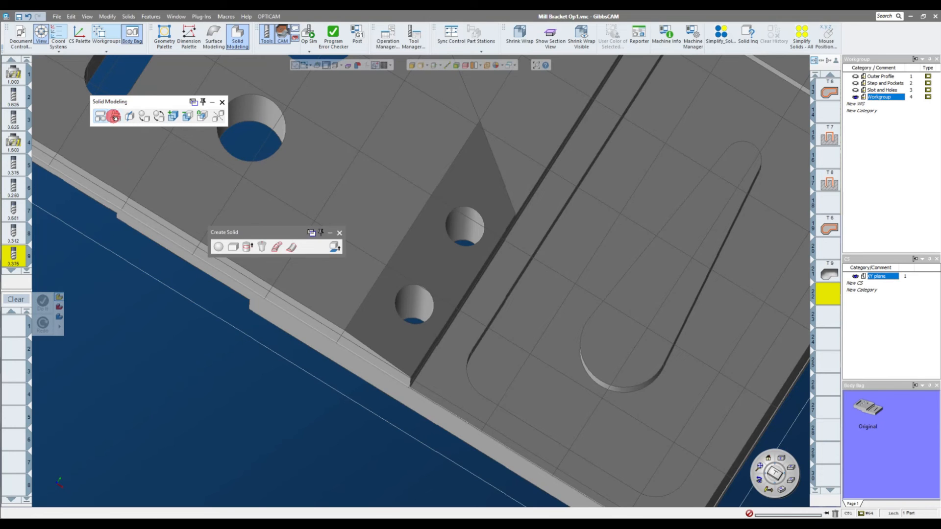
{"action": "left_click", "coordinate": [115, 117]}
{"action": "left_click_drag", "start_coordinate": [273, 236], "coordinate": [156, 138]}
{"action": "middle_click_drag", "start_coordinate": [245, 200], "coordinate": [231, 337]}
{"action": "left_click_drag", "start_coordinate": [236, 334], "coordinate": [159, 166]}
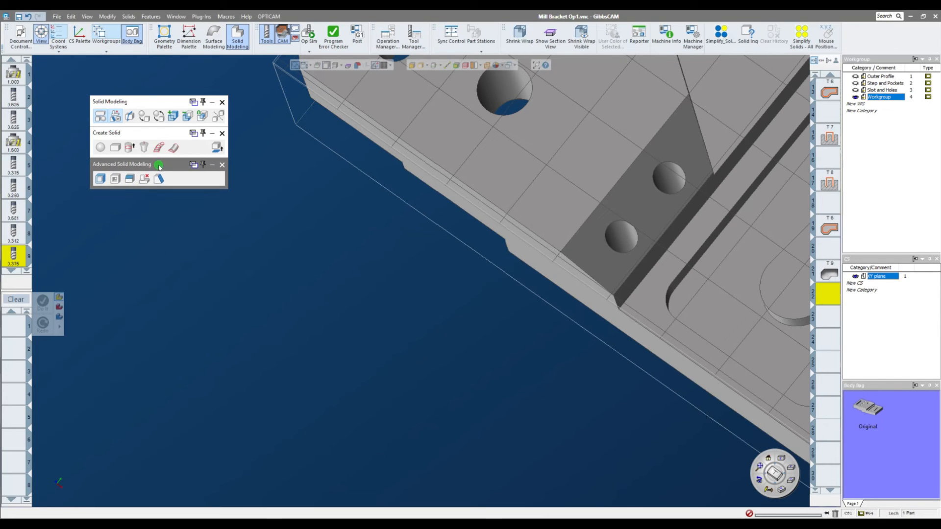
Step: Unstitch the two small holes in the sloped face with Create Plug off and Heal Only, Multiple Loops and Invert Selection on
{"action": "left_click_drag", "start_coordinate": [477, 164], "coordinate": [152, 93]}
{"action": "middle_click_drag", "start_coordinate": [313, 250], "coordinate": [426, 80]}
{"action": "scroll", "coordinate": [414, 275], "scroll_direction": "up", "scroll_amount": 2}
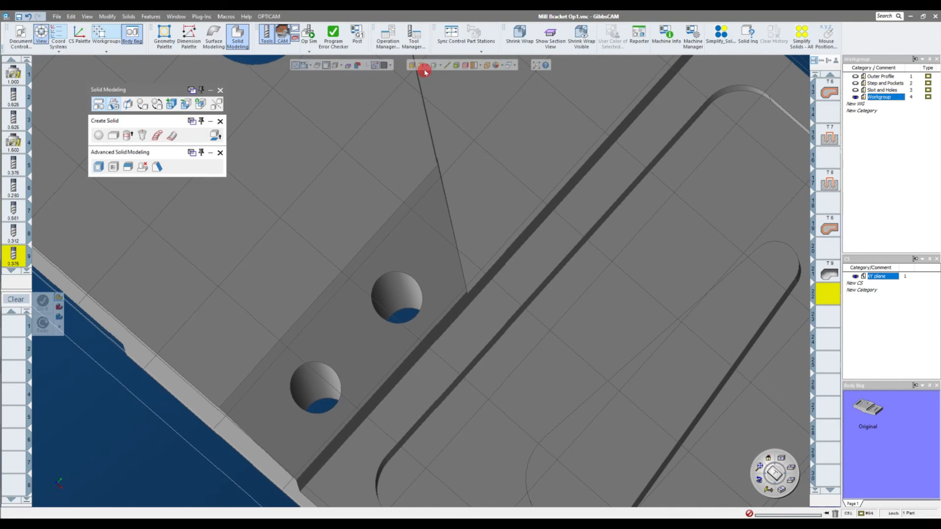
{"action": "left_click", "coordinate": [396, 299]}
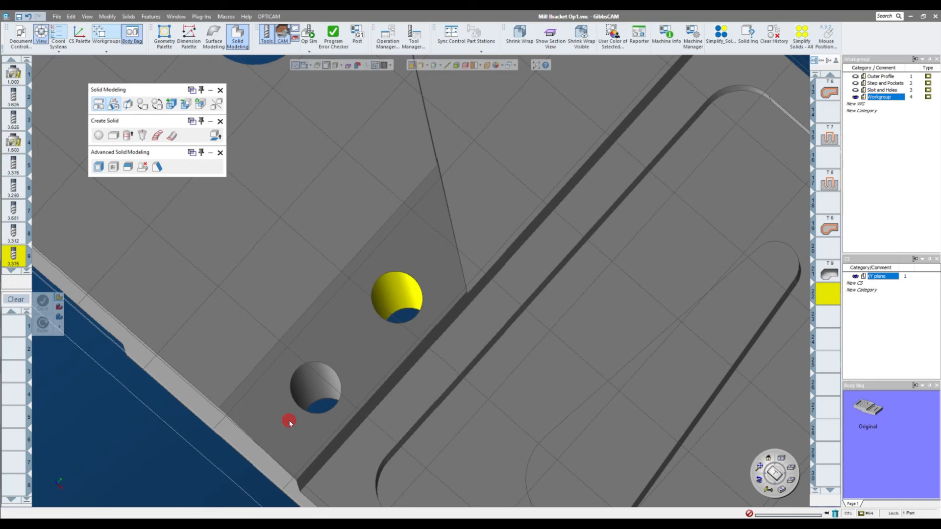
{"action": "left_click", "coordinate": [317, 377], "text": "shift"}
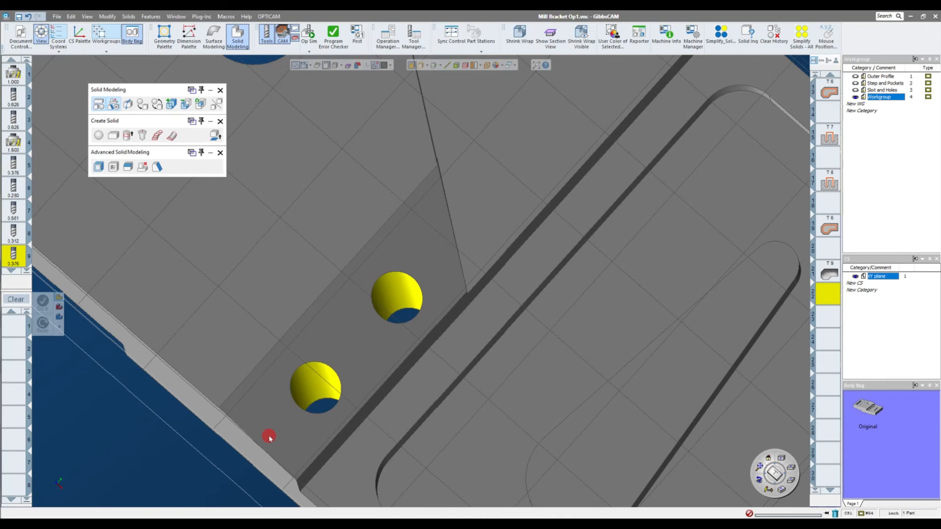
{"action": "left_click", "coordinate": [142, 167]}
{"action": "left_click_drag", "start_coordinate": [200, 309], "coordinate": [140, 264]}
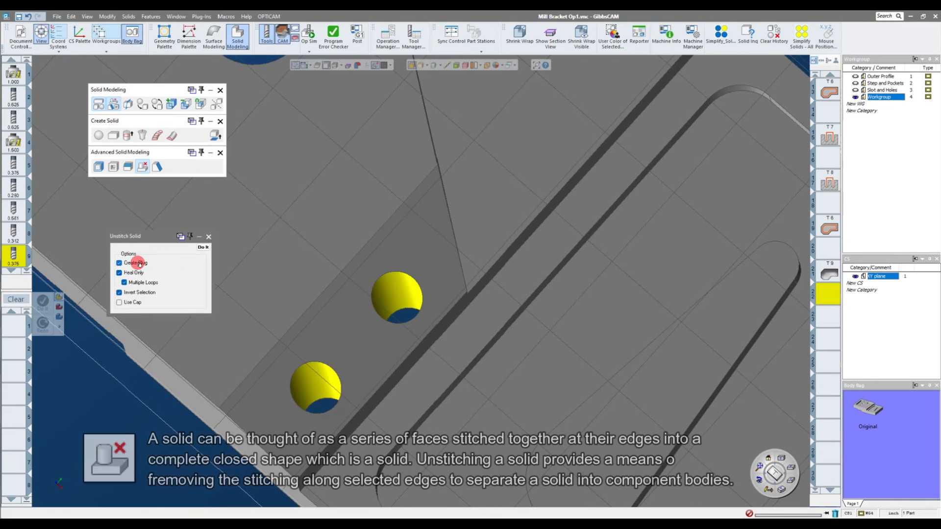
{"action": "left_click", "coordinate": [119, 272]}
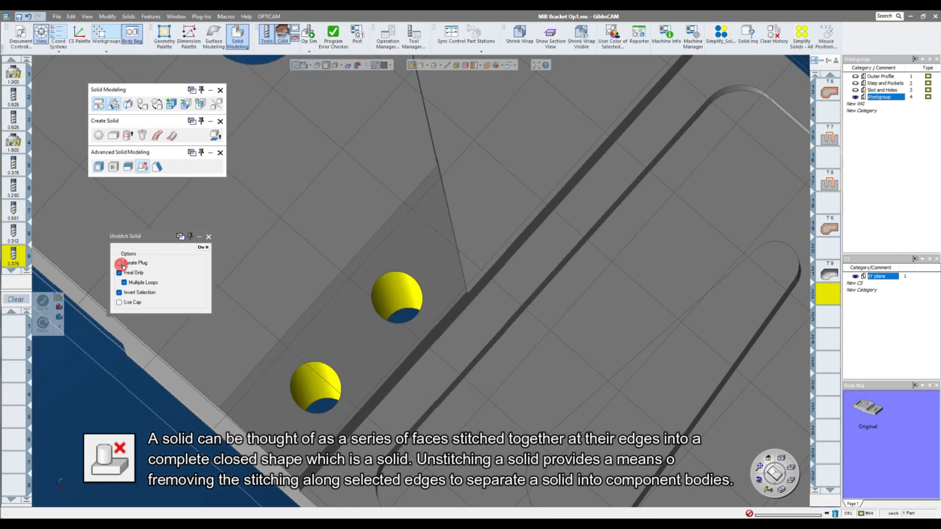
{"action": "left_click", "coordinate": [158, 387]}
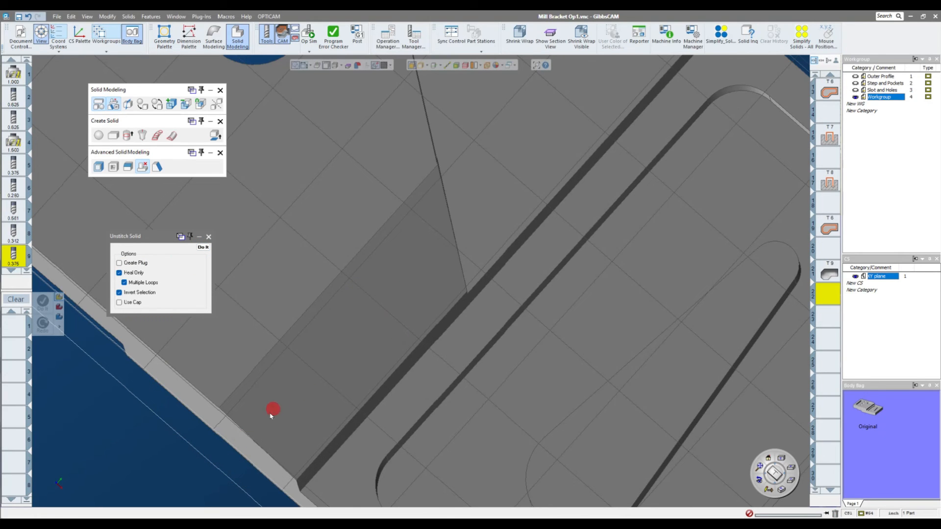
Step: Unstitch all wall faces and the floor of the tapered pocket cutting through the slope, using the same healing options
{"action": "scroll", "coordinate": [319, 409], "scroll_direction": "down", "scroll_amount": 2}
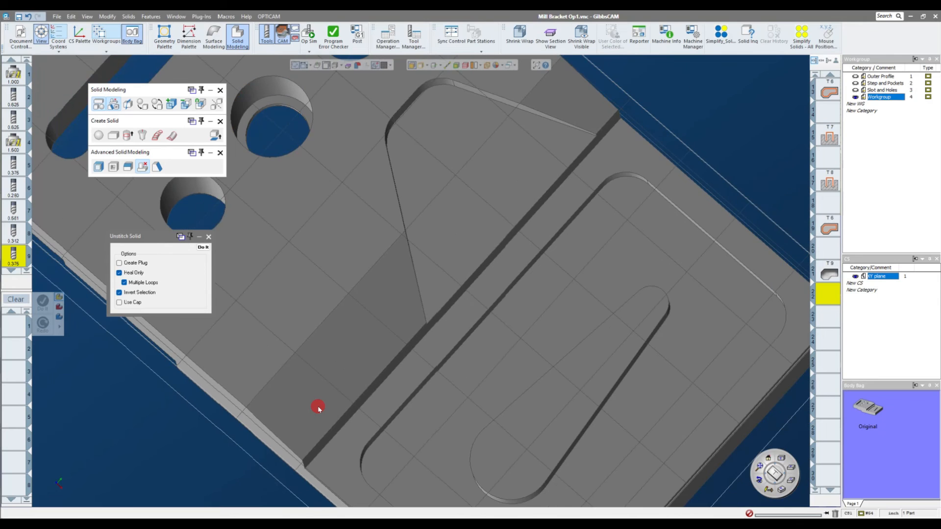
{"action": "middle_click_drag", "start_coordinate": [317, 408], "coordinate": [613, 217]}
{"action": "left_click", "coordinate": [614, 217]}
{"action": "left_click", "coordinate": [559, 192], "text": "shift"}
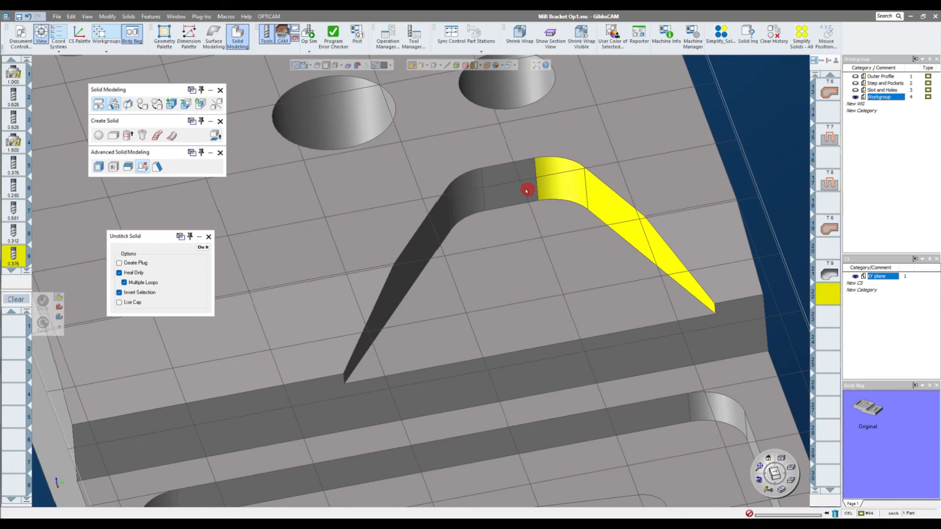
{"action": "left_click", "coordinate": [509, 196], "text": "shift"}
{"action": "left_click", "coordinate": [471, 205], "text": "shift"}
{"action": "left_click", "coordinate": [441, 234], "text": "shift"}
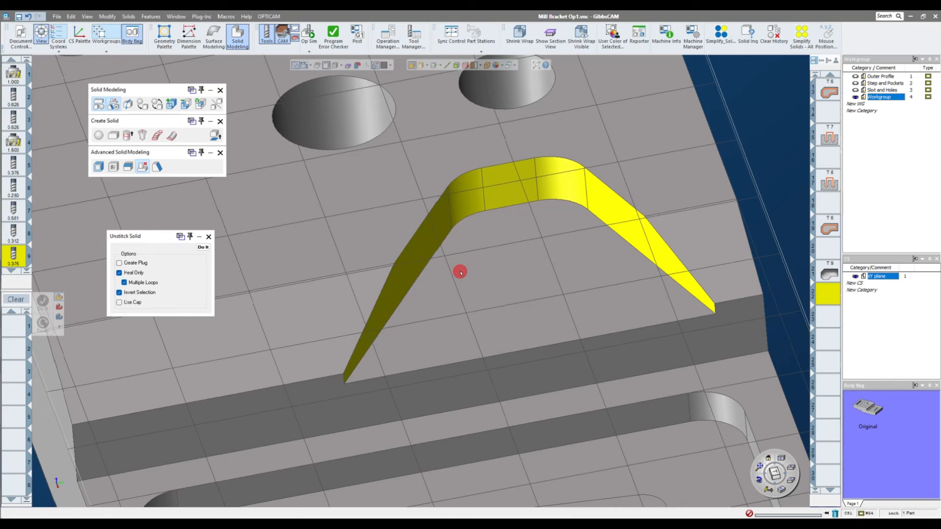
{"action": "left_click", "coordinate": [472, 307], "text": "shift"}
{"action": "left_click", "coordinate": [204, 248]}
{"action": "mouse_move", "coordinate": [806, 253]}
{"action": "middle_mouse_down"}
{"action": "mouse_move", "coordinate": [828, 250]}
{"action": "mouse_move", "coordinate": [635, 274]}
{"action": "middle_mouse_up"}
{"action": "scroll", "coordinate": [635, 274], "scroll_direction": "down", "scroll_amount": 3}
{"action": "scroll", "coordinate": [635, 273], "scroll_direction": "down", "scroll_amount": 5}
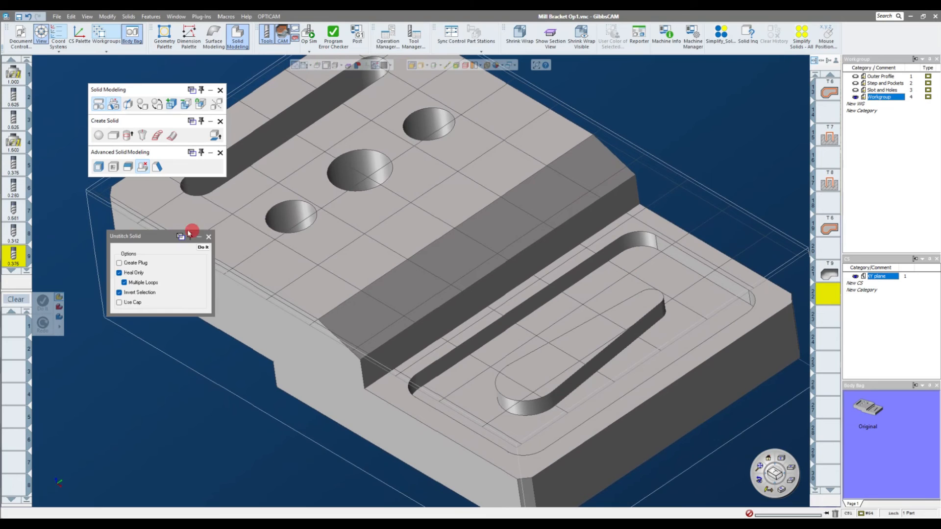
Step: Close the Unstitch Solid and Solid Modeling palettes and deselect the bracket's top face
{"action": "left_click", "coordinate": [209, 236]}
{"action": "left_click", "coordinate": [220, 90]}
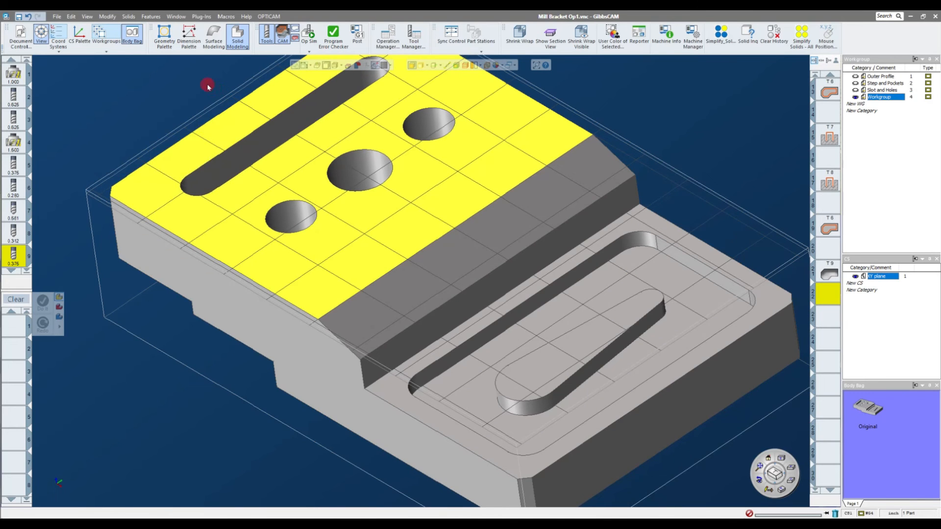
{"action": "key", "text": "ctrl+i"}
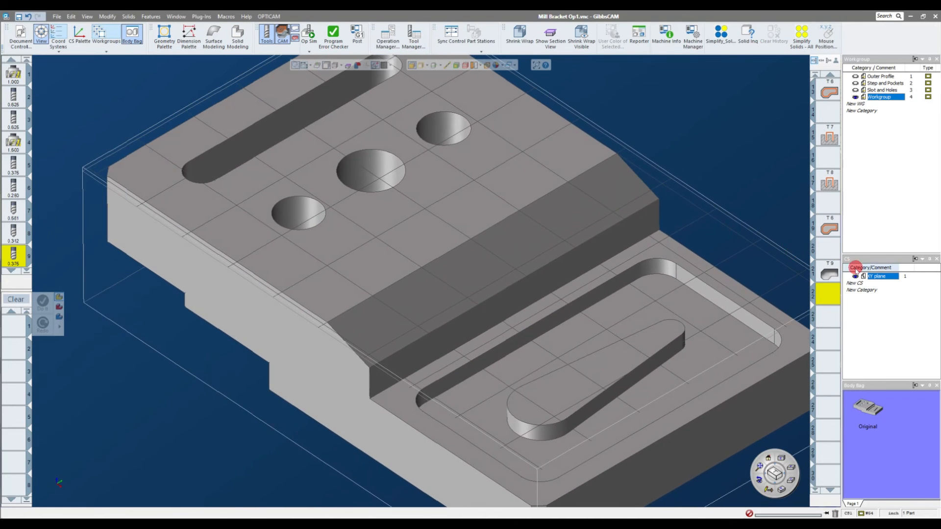
Step: Reload the tool 9 surfacing operation with its original body, and put the healed body in the Body Bag
{"action": "double_click", "coordinate": [827, 273]}
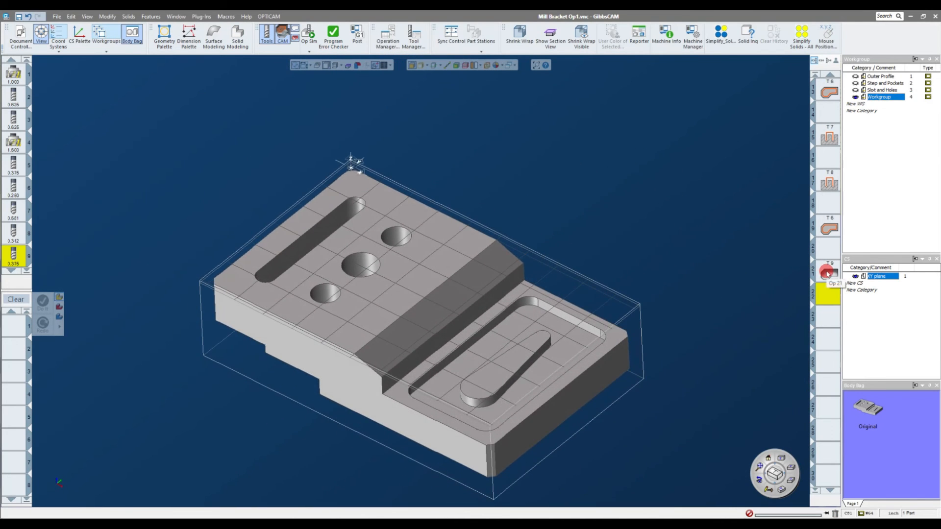
{"action": "double_click", "coordinate": [827, 274]}
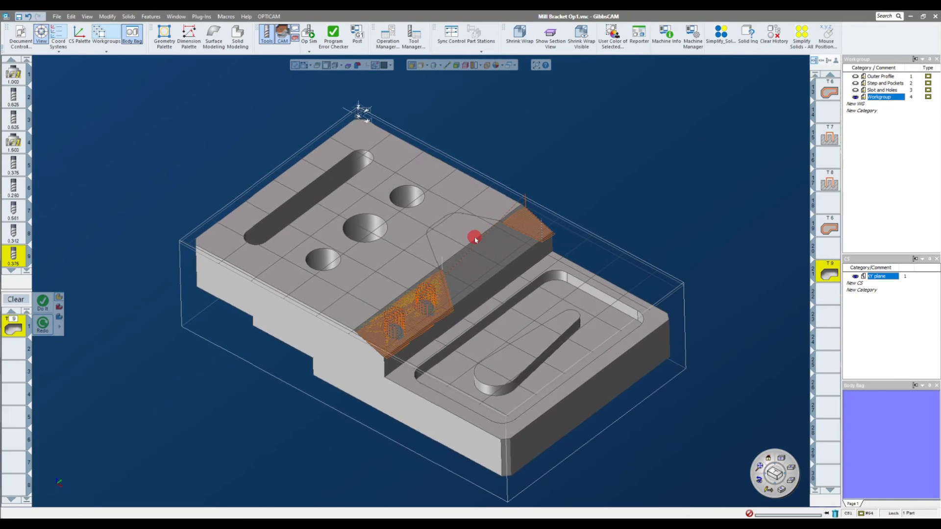
{"action": "double_click", "coordinate": [474, 241]}
{"action": "left_click", "coordinate": [651, 201]}
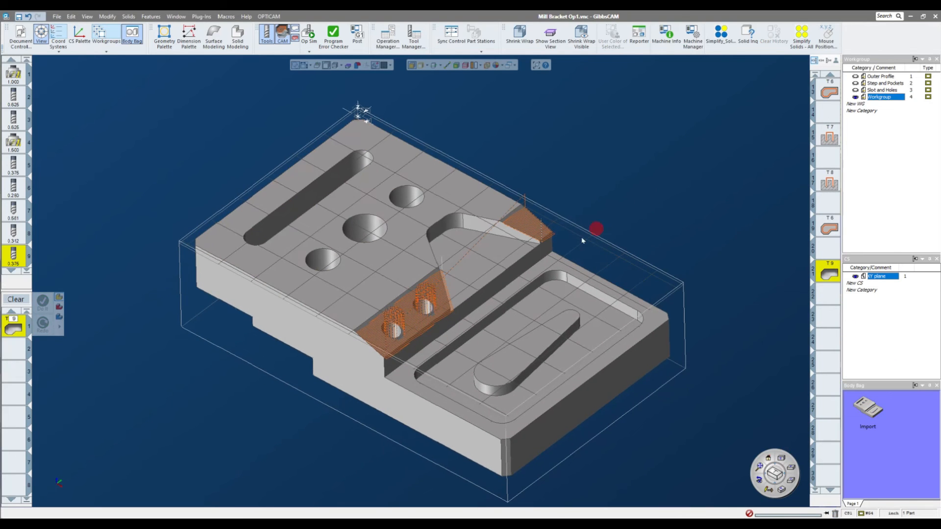
{"action": "left_click", "coordinate": [828, 271]}
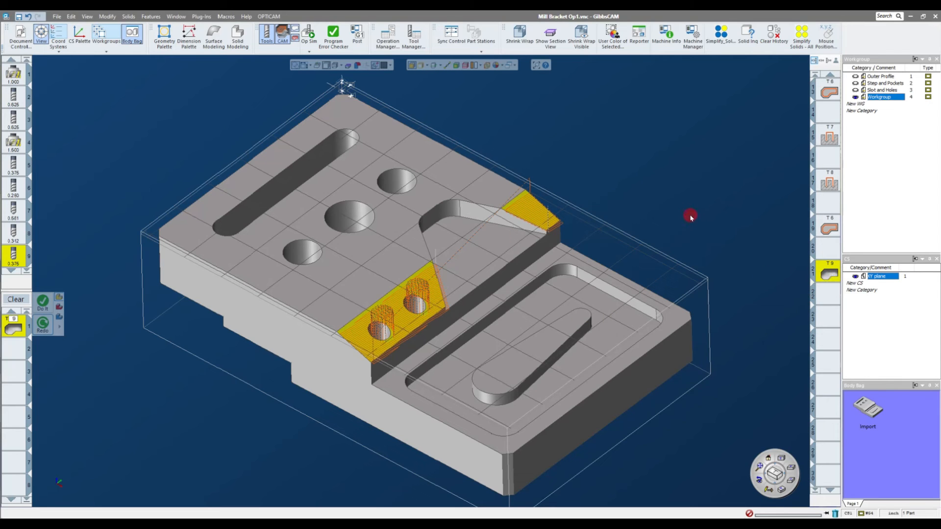
{"action": "scroll", "coordinate": [593, 240], "scroll_direction": "up", "scroll_amount": 2}
{"action": "scroll", "coordinate": [687, 188], "scroll_direction": "up", "scroll_amount": 2}
{"action": "left_click", "coordinate": [707, 179]}
Step: Swap the original body for the healed Import body and regenerate the tool 9 surfacing on its full sloped face
{"action": "double_click", "coordinate": [464, 234]}
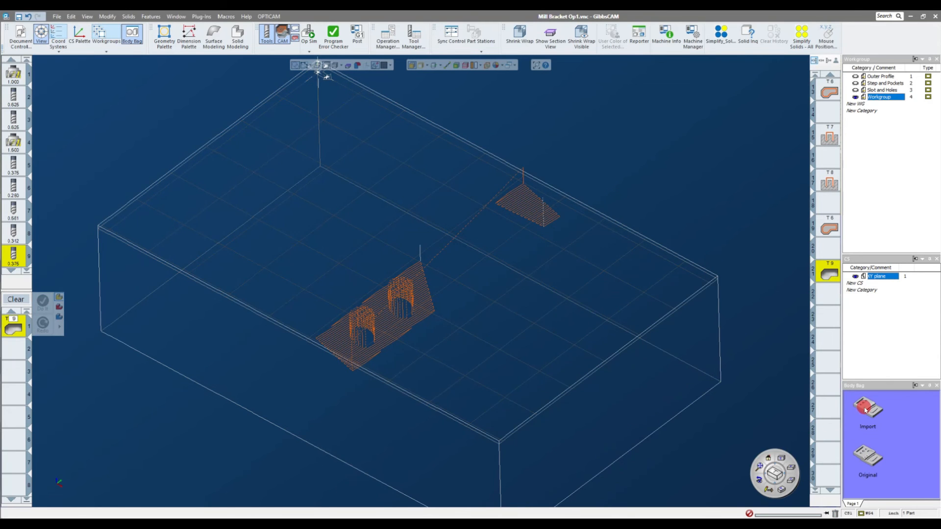
{"action": "double_click", "coordinate": [865, 410]}
{"action": "left_click", "coordinate": [622, 162]}
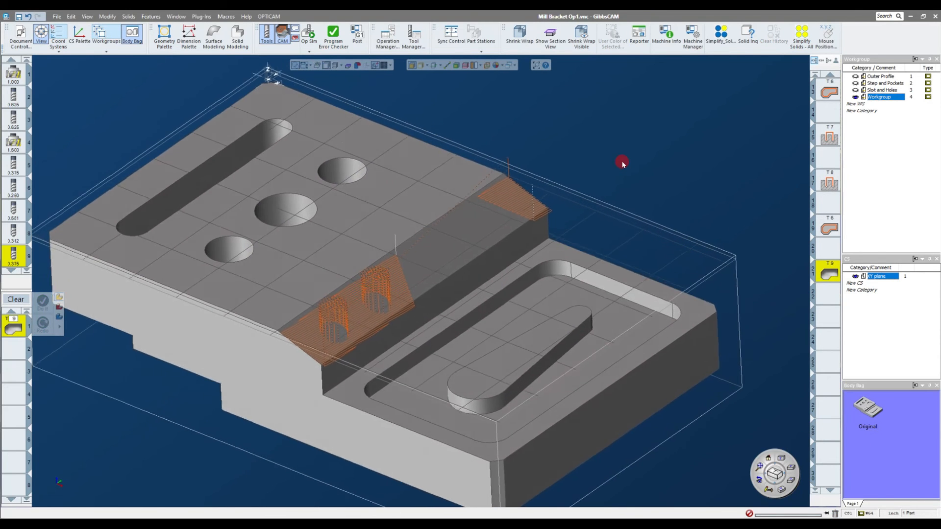
{"action": "left_click", "coordinate": [452, 227]}
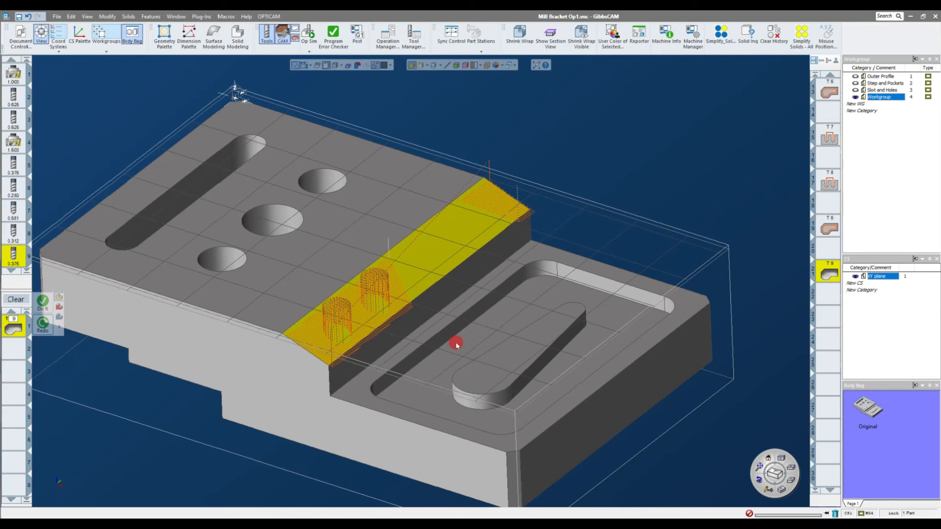
{"action": "left_click", "coordinate": [44, 328]}
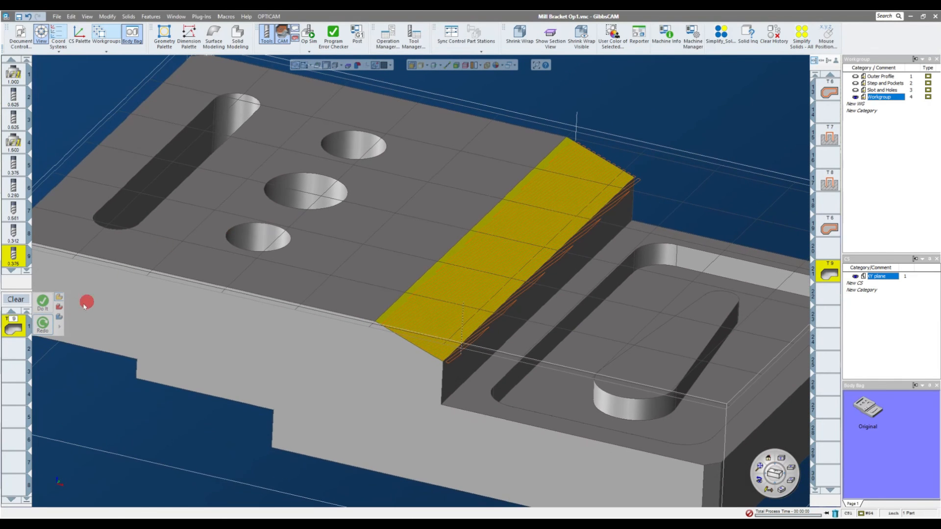
Step: Change the surfacing process to Lace Cut, keep its other options, and regenerate the toolpath
{"action": "double_click", "coordinate": [17, 327]}
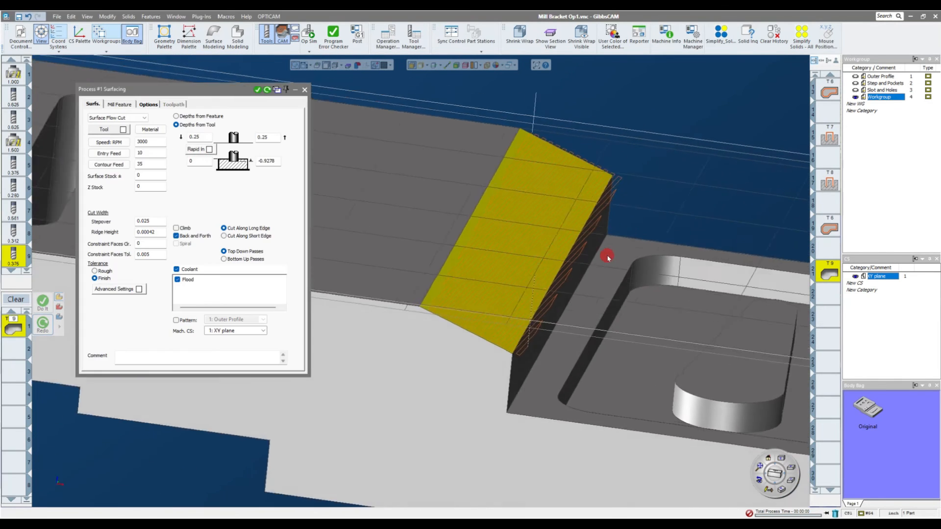
{"action": "left_click", "coordinate": [130, 118]}
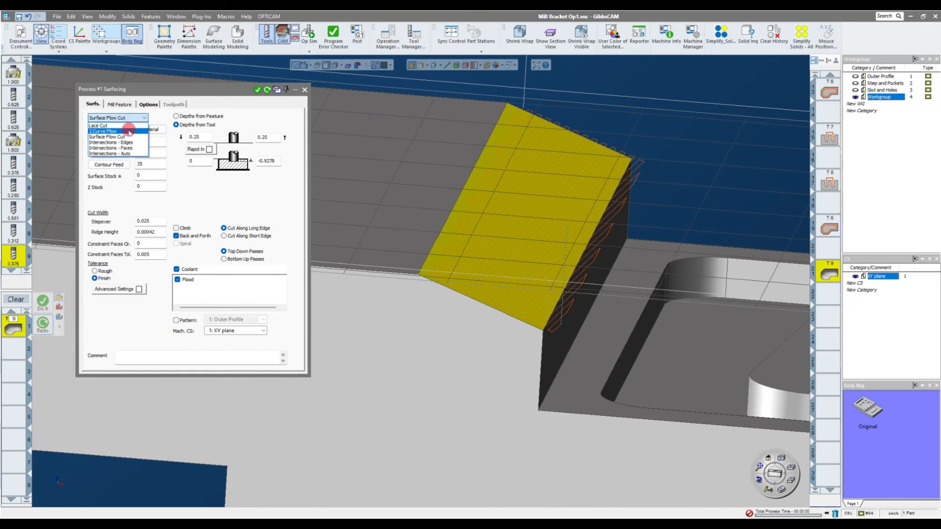
{"action": "left_click", "coordinate": [129, 127]}
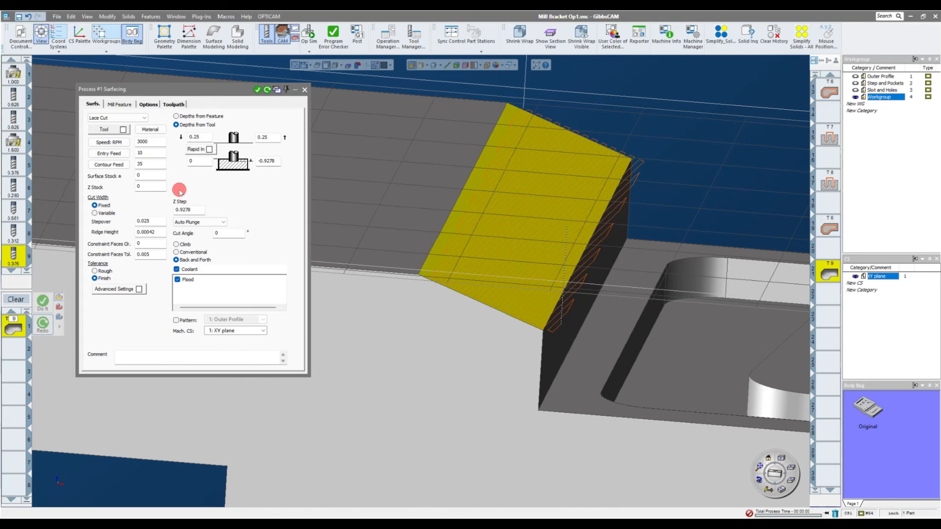
{"action": "left_click", "coordinate": [171, 104]}
{"action": "left_click", "coordinate": [152, 106]}
{"action": "left_click", "coordinate": [179, 256]}
{"action": "left_click", "coordinate": [179, 263]}
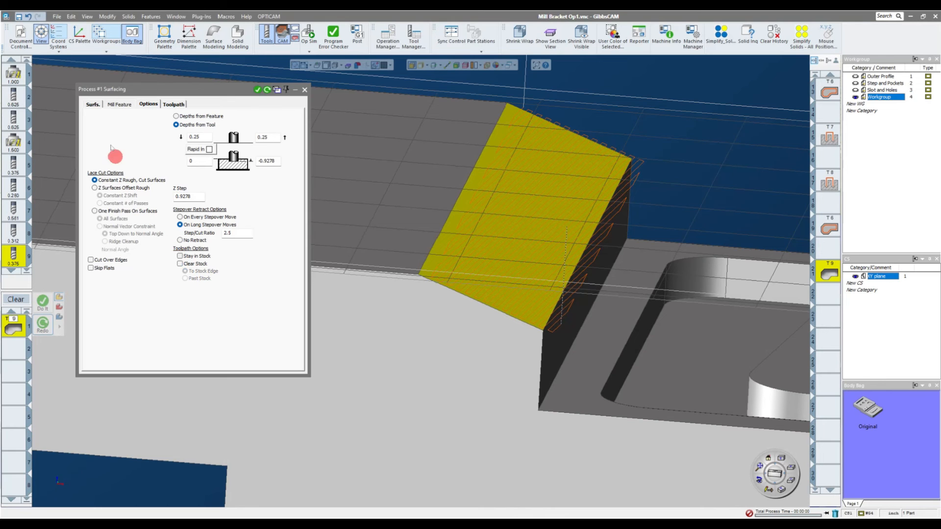
{"action": "left_click", "coordinate": [92, 105]}
{"action": "middle_click_drag", "start_coordinate": [441, 126], "coordinate": [399, 118]}
{"action": "left_click", "coordinate": [268, 91]}
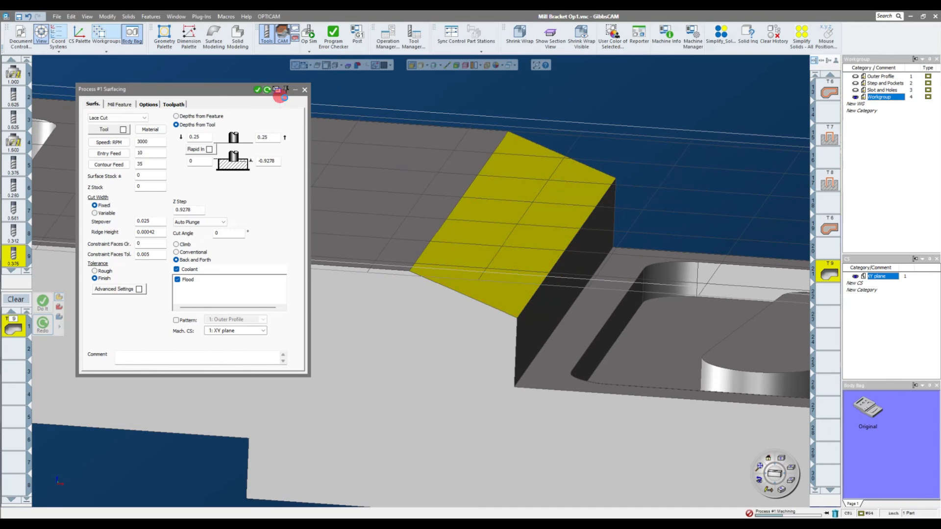
Step: Set the Lace Cut's cut angle to 90 degrees and regenerate the sloped face toolpath
{"action": "mouse_move", "coordinate": [595, 176]}
{"action": "middle_mouse_down"}
{"action": "mouse_move", "coordinate": [700, 254]}
{"action": "mouse_move", "coordinate": [687, 255]}
{"action": "middle_mouse_up"}
{"action": "scroll", "coordinate": [688, 254], "scroll_direction": "up", "scroll_amount": 3}
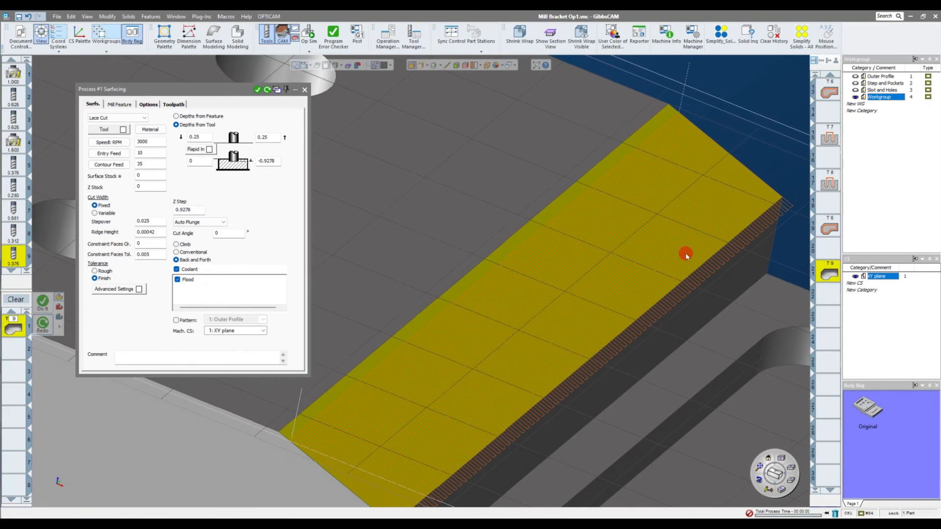
{"action": "left_click", "coordinate": [229, 239]}
{"action": "double_click", "coordinate": [226, 233]}
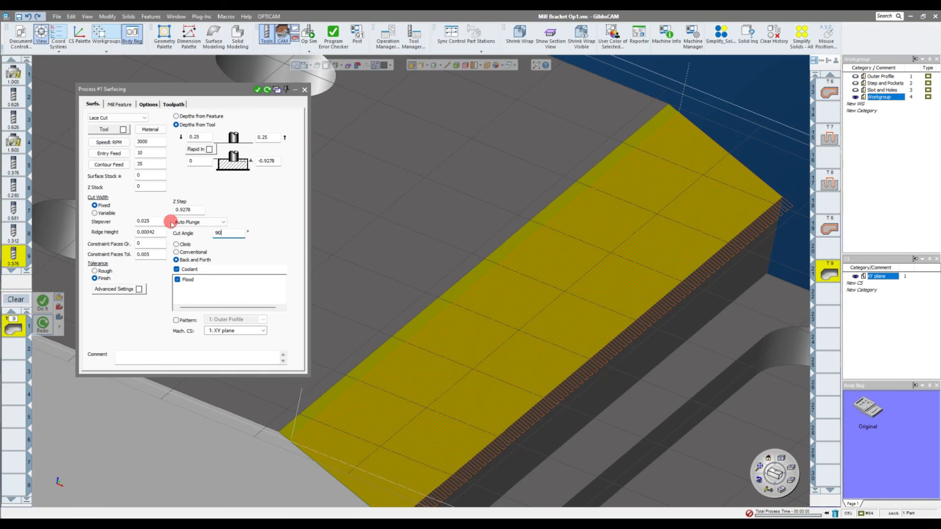
{"action": "left_click", "coordinate": [268, 92]}
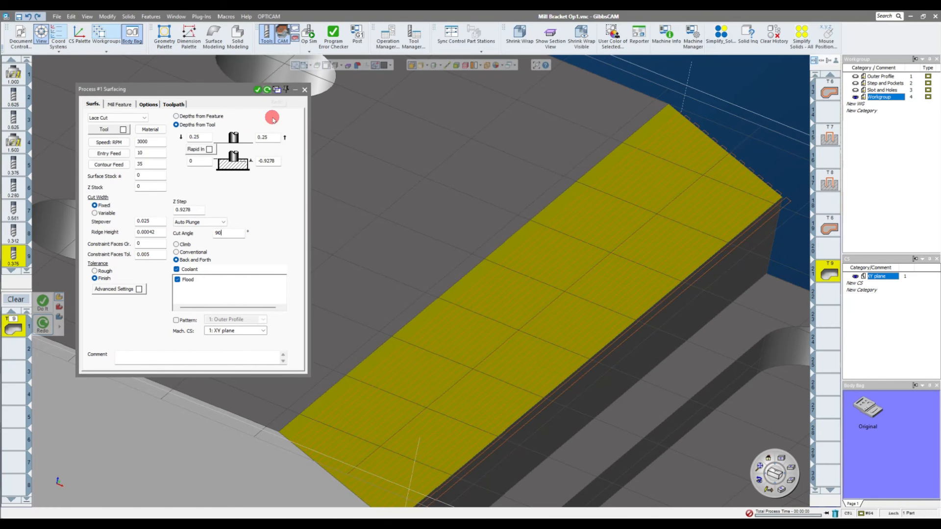
{"action": "mouse_move", "coordinate": [575, 167]}
{"action": "middle_mouse_down"}
{"action": "mouse_move", "coordinate": [554, 279]}
{"action": "mouse_move", "coordinate": [561, 314]}
{"action": "mouse_move", "coordinate": [578, 303]}
{"action": "middle_mouse_up"}
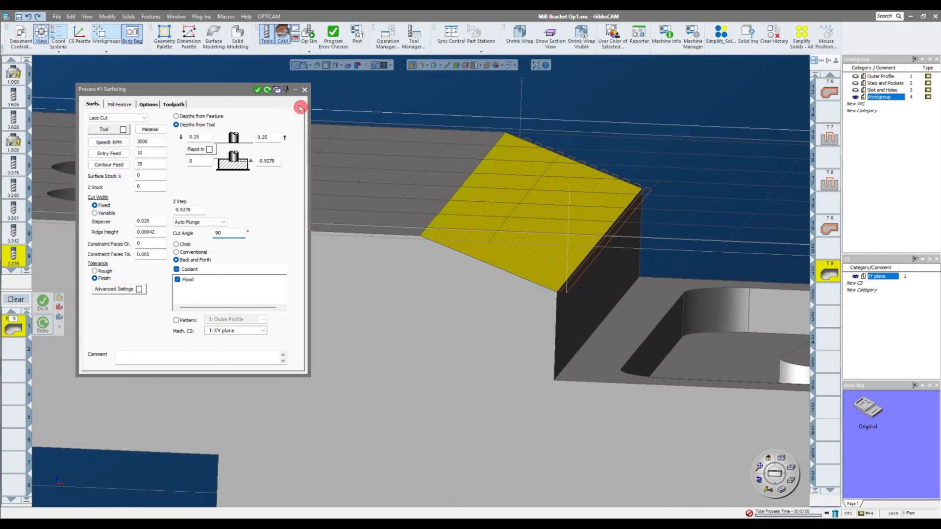
Step: Close the Lace Cut process, run the Op Sim rendering on the tool 9 operation, and examine the cut sloped face from several angles
{"action": "left_click", "coordinate": [305, 91]}
{"action": "left_click", "coordinate": [310, 34]}
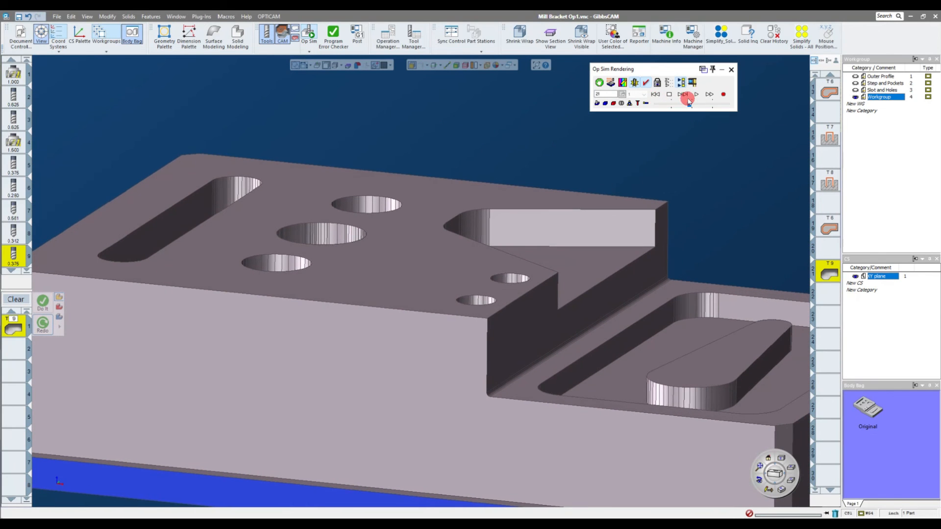
{"action": "left_click", "coordinate": [696, 94]}
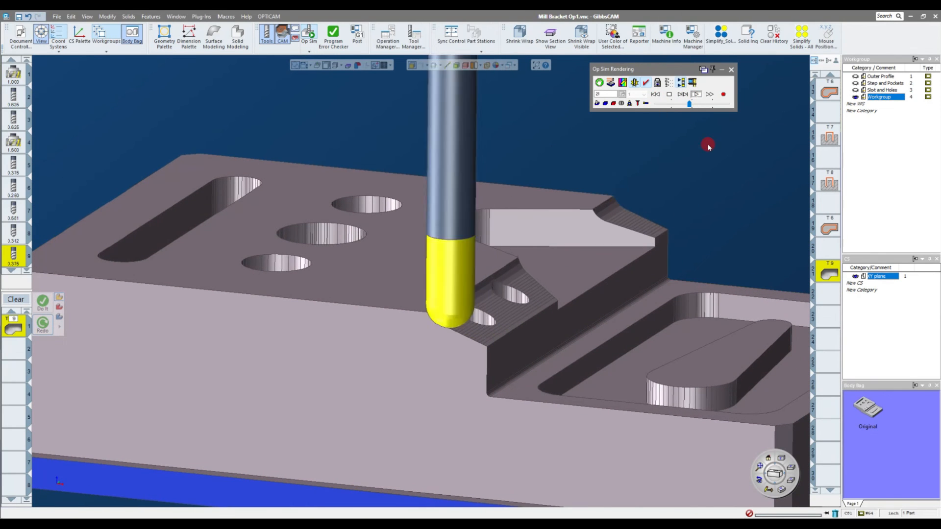
{"action": "middle_click_drag", "start_coordinate": [708, 147], "coordinate": [479, 169]}
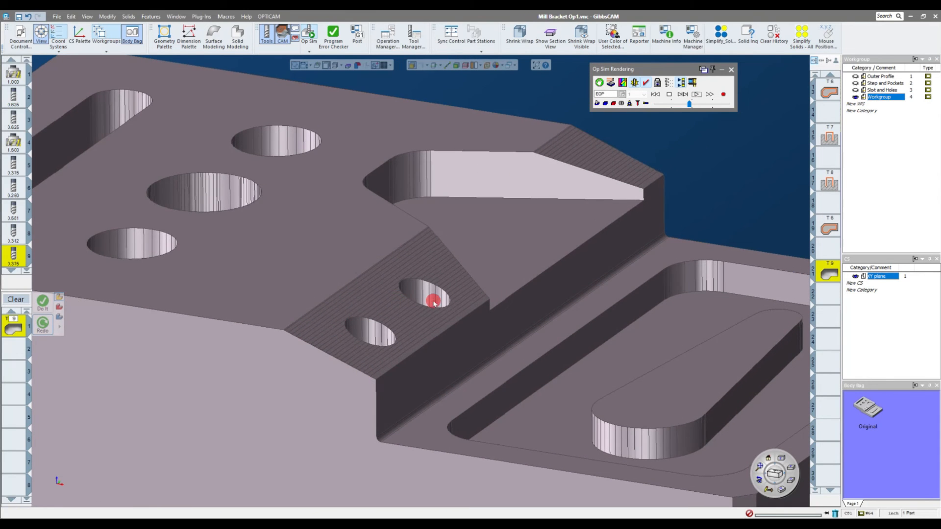
{"action": "middle_click_drag", "start_coordinate": [433, 301], "coordinate": [434, 301]}
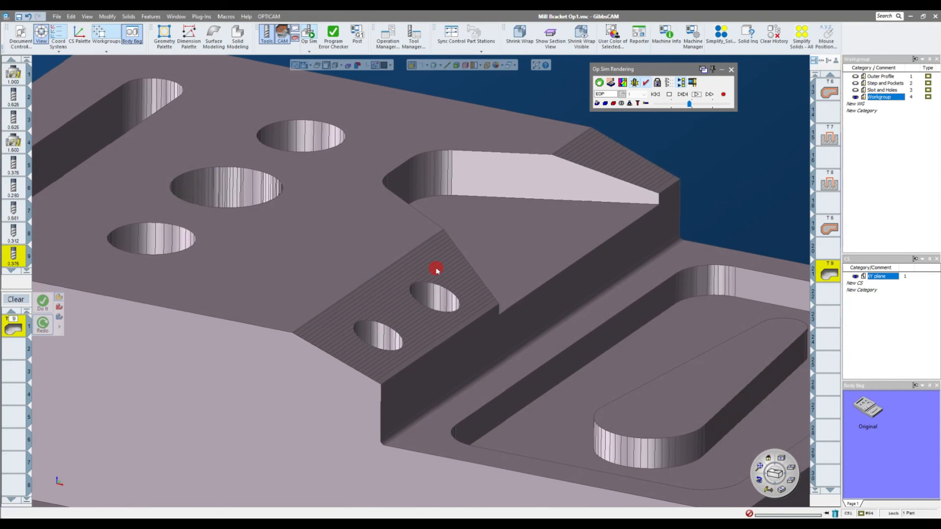
{"action": "middle_click_drag", "start_coordinate": [506, 252], "coordinate": [427, 348]}
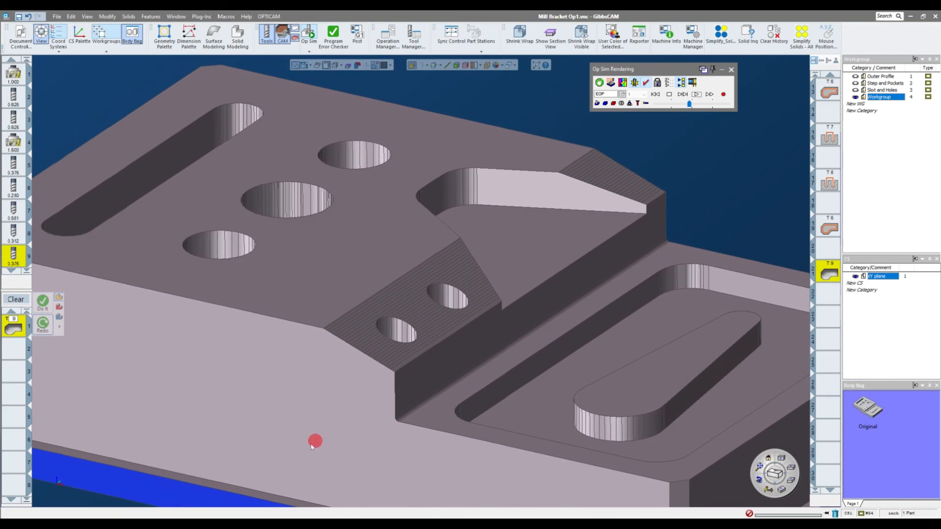
{"action": "middle_click_drag", "start_coordinate": [320, 432], "coordinate": [442, 234]}
{"action": "middle_click_drag", "start_coordinate": [566, 164], "coordinate": [566, 165]}
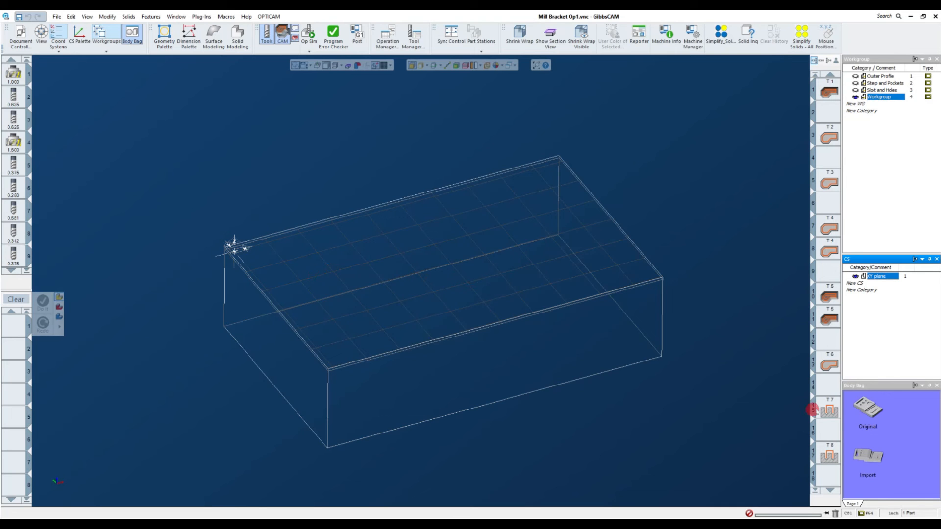
Step: Take the Original body out of the Body Bag into the workspace and deselect it
{"action": "left_click_drag", "start_coordinate": [864, 408], "coordinate": [622, 289]}
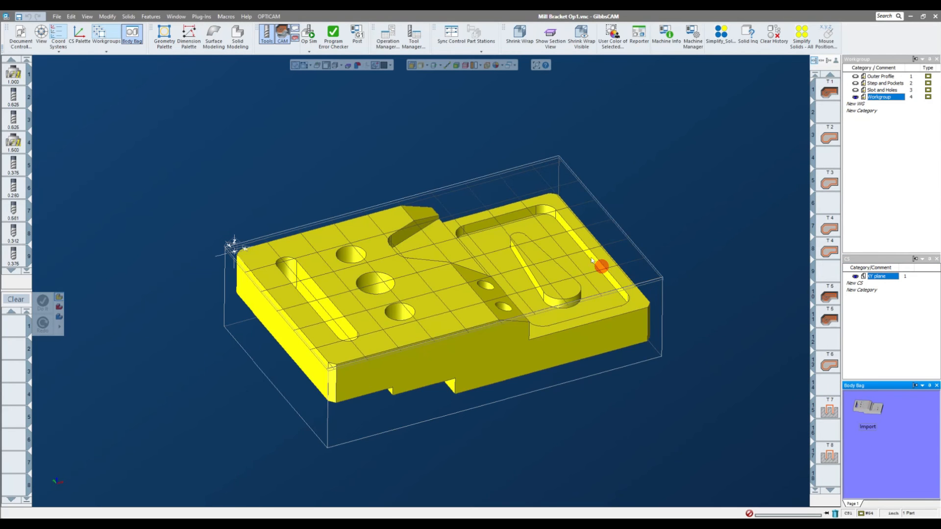
{"action": "left_click", "coordinate": [300, 149]}
{"action": "scroll", "coordinate": [301, 149], "scroll_direction": "up", "scroll_amount": 2}
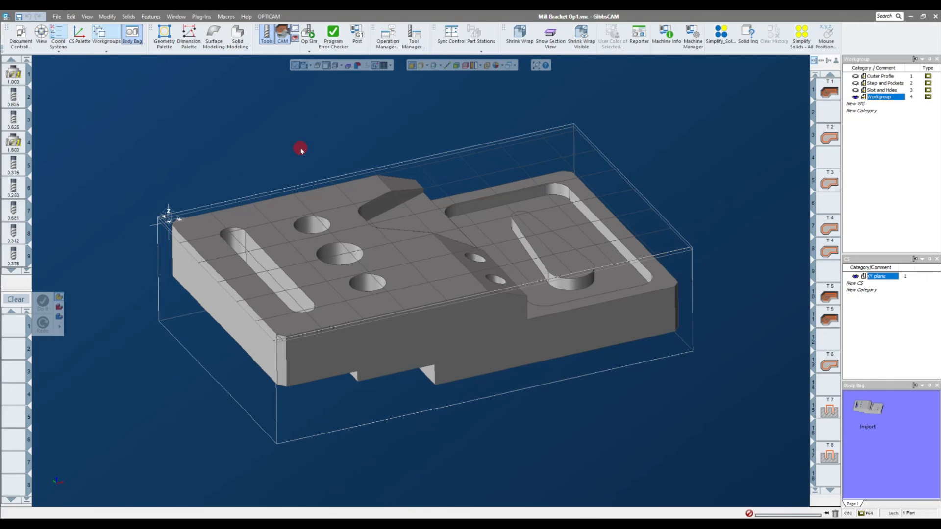
{"action": "middle_click_drag", "start_coordinate": [298, 146], "coordinate": [425, 159]}
{"action": "scroll", "coordinate": [432, 158], "scroll_direction": "down", "scroll_amount": 2}
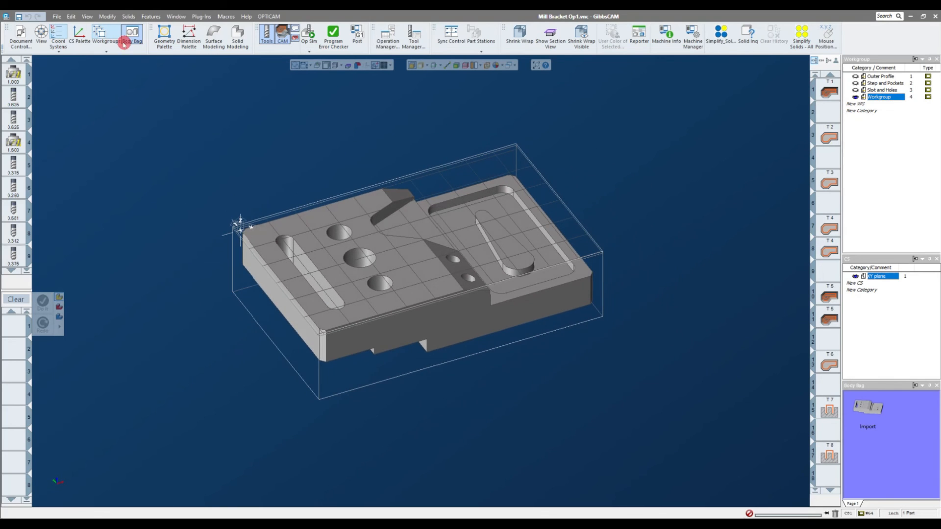
Step: Save the part as a new file named Mill Bracket Op2.vnc in the same folder
{"action": "left_click", "coordinate": [56, 16]}
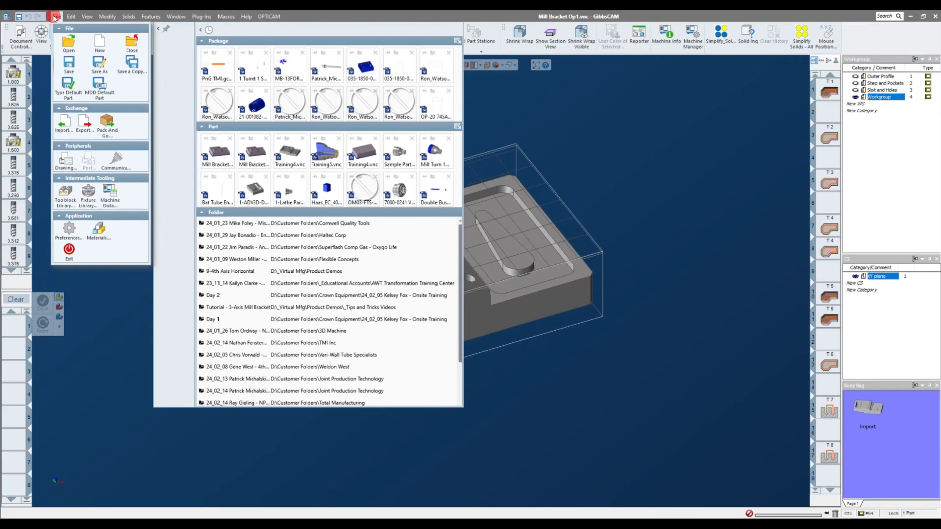
{"action": "left_click", "coordinate": [98, 69]}
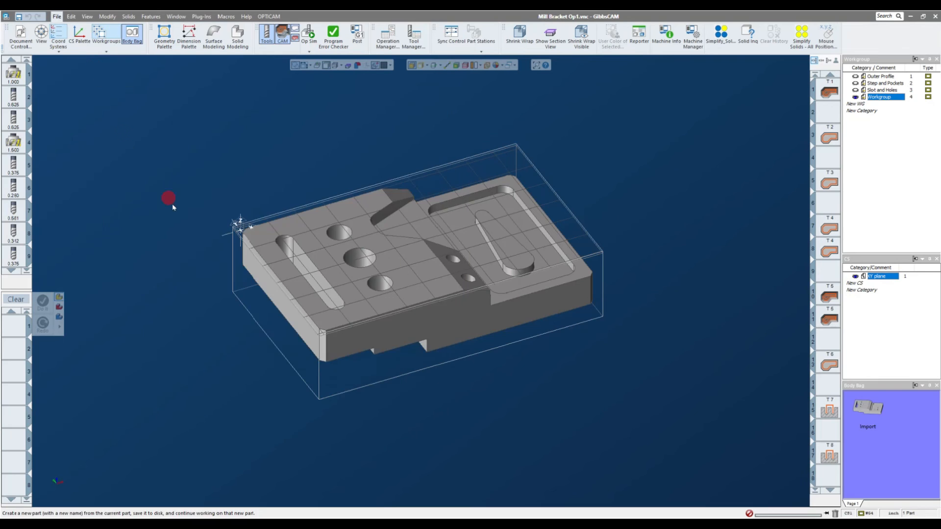
{"action": "left_click", "coordinate": [193, 316]}
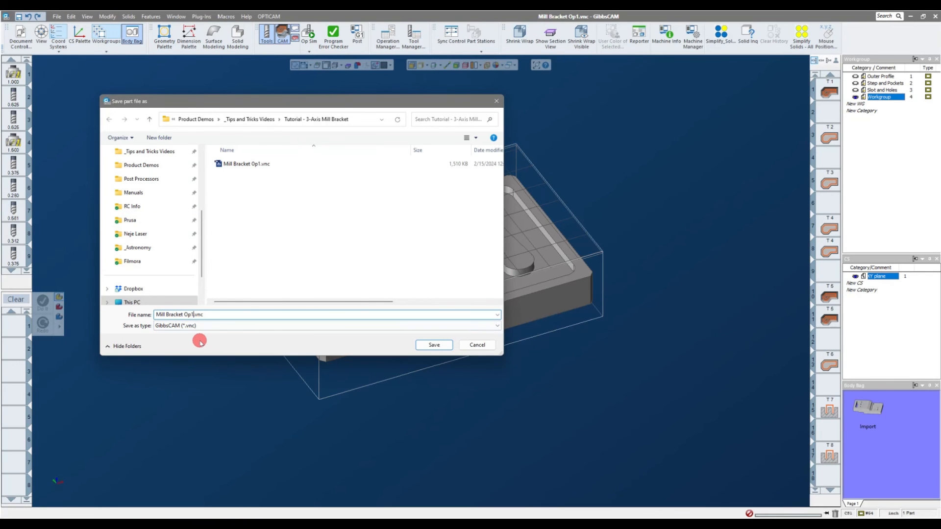
{"action": "key", "text": "Return"}
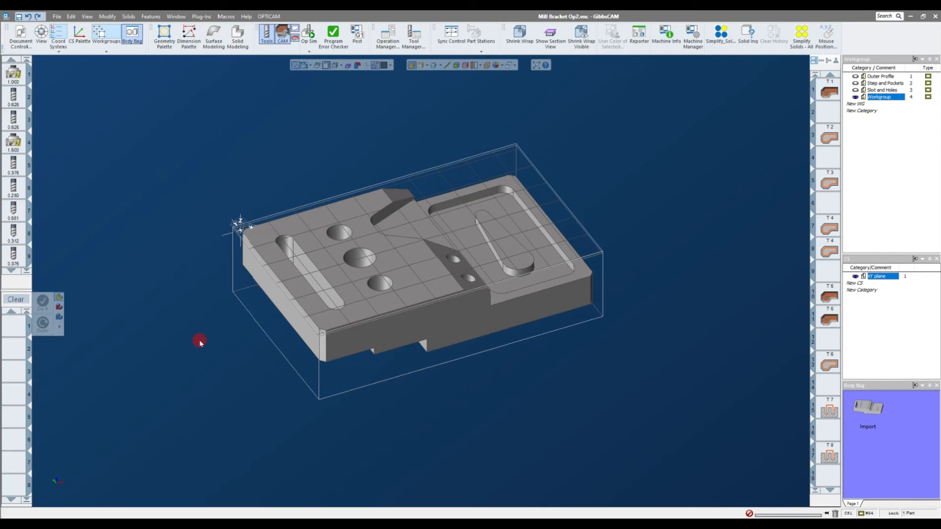
Step: Run the Op Sim rendering of all operations to the end of the program at maximum playback speed
{"action": "scroll", "coordinate": [268, 159], "scroll_direction": "up", "scroll_amount": 2}
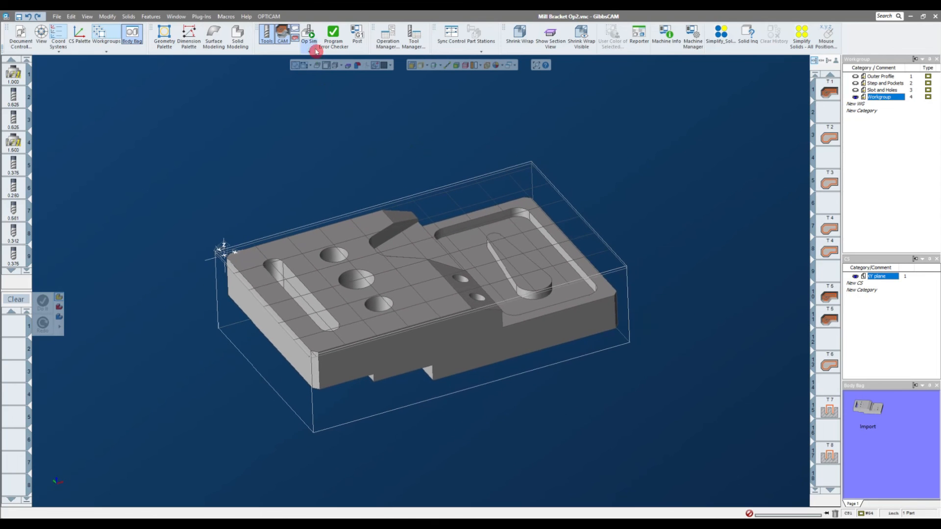
{"action": "left_click", "coordinate": [308, 32]}
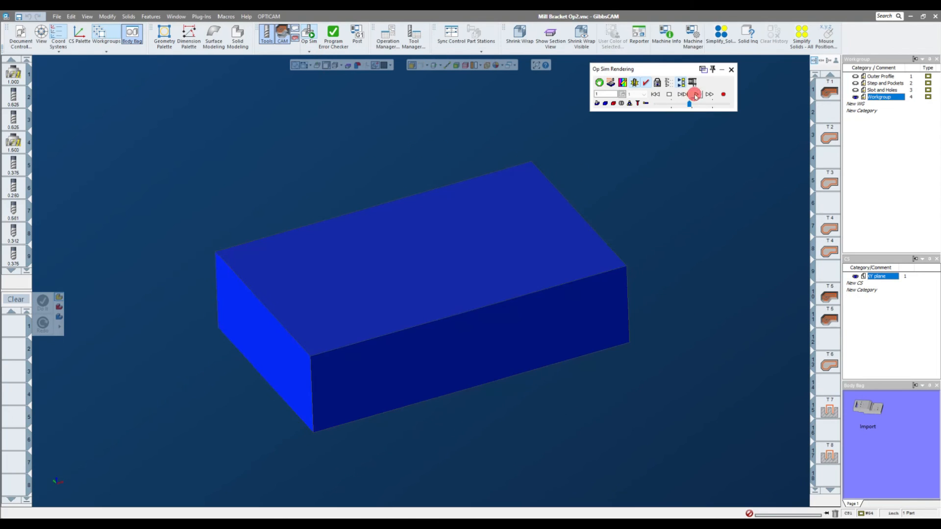
{"action": "left_click", "coordinate": [681, 83]}
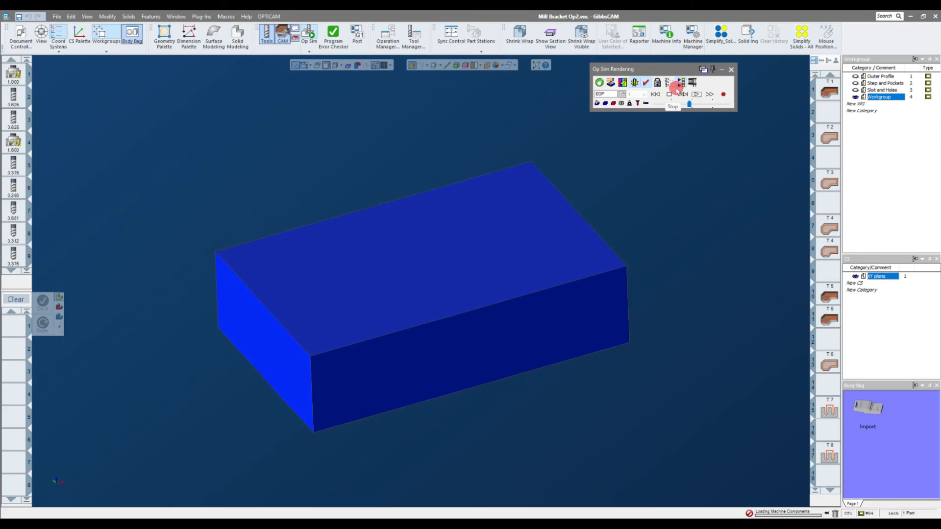
{"action": "left_click", "coordinate": [698, 96]}
{"action": "left_click_drag", "start_coordinate": [691, 105], "coordinate": [733, 109]}
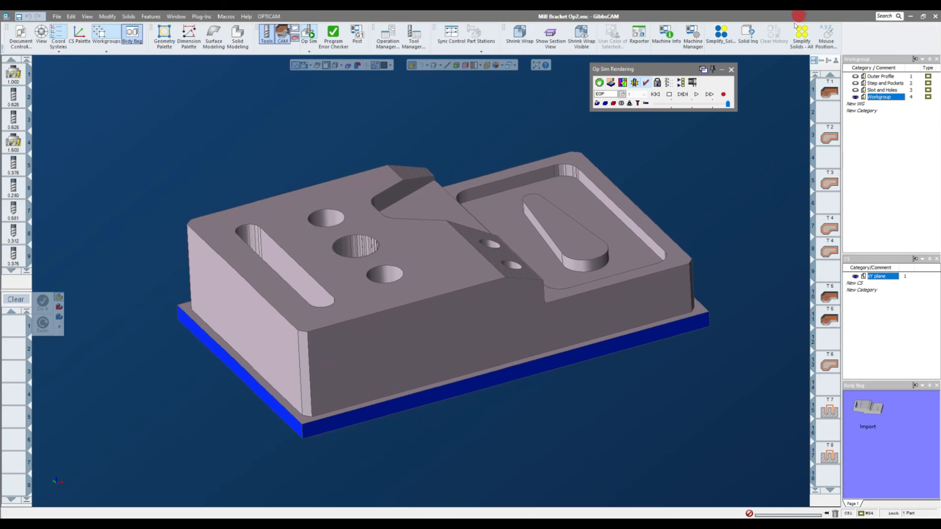
Step: Create a facet body from the simulated finished stock and close the Op Sim rendering
{"action": "right_click", "coordinate": [652, 71]}
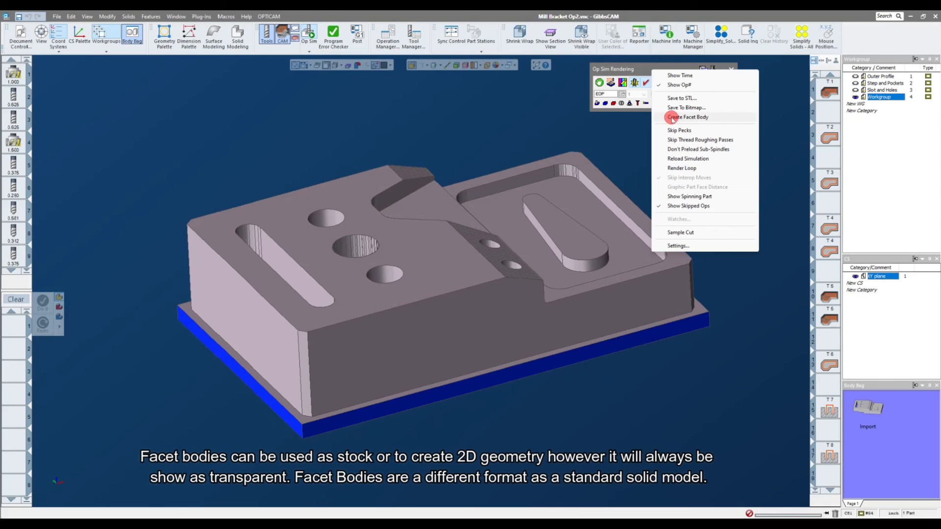
{"action": "left_click", "coordinate": [672, 118]}
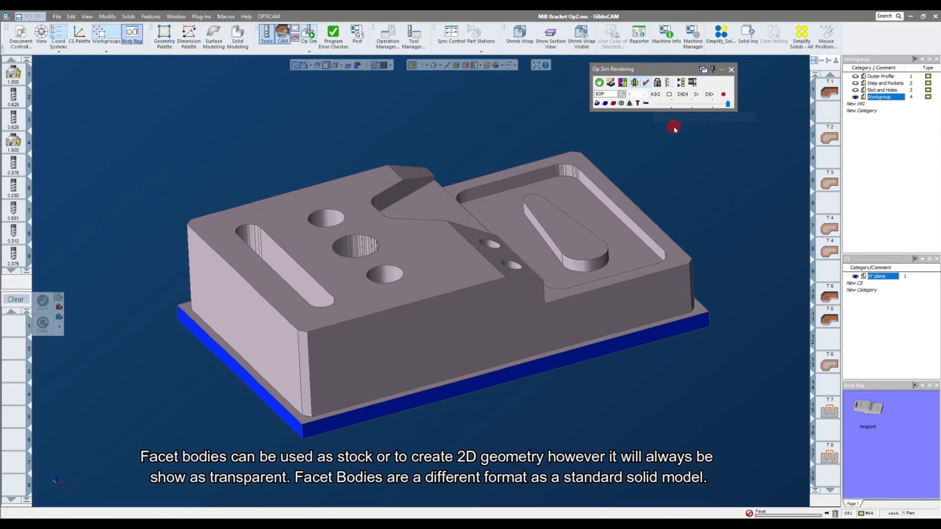
{"action": "left_click", "coordinate": [732, 70]}
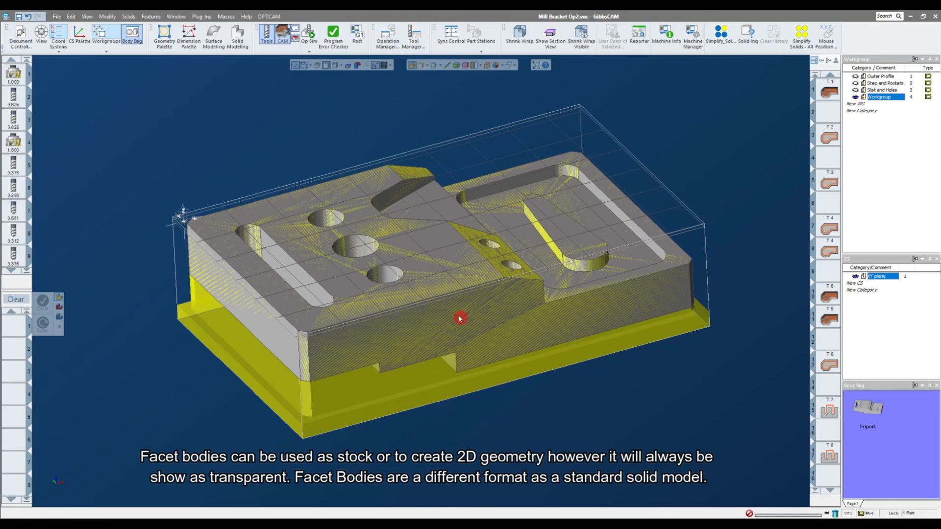
Step: Put the bodies in the Body Bag and bring only the facet body FBImport back into the workspace
{"action": "left_click", "coordinate": [420, 328]}
{"action": "left_click", "coordinate": [852, 409]}
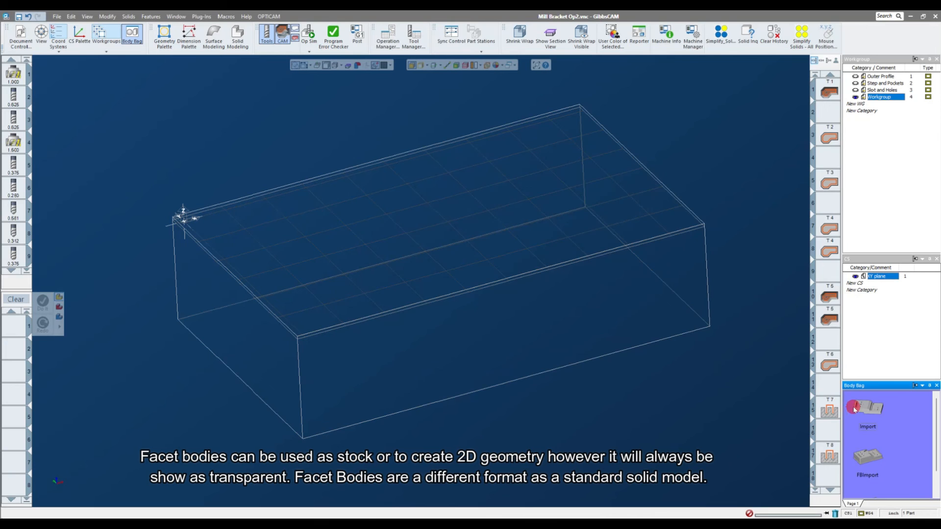
{"action": "double_click", "coordinate": [858, 459]}
{"action": "left_click", "coordinate": [273, 145]}
{"action": "middle_click_drag", "start_coordinate": [272, 145], "coordinate": [187, 196]}
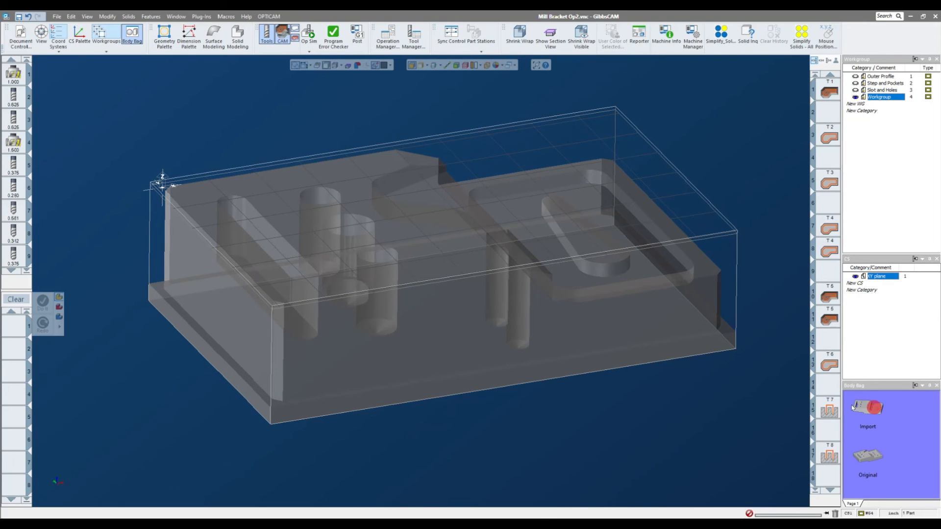
Step: Swap the facet body for the Import body and back again to compare the two
{"action": "double_click", "coordinate": [647, 331]}
{"action": "left_click", "coordinate": [868, 409]}
{"action": "double_click", "coordinate": [867, 409]}
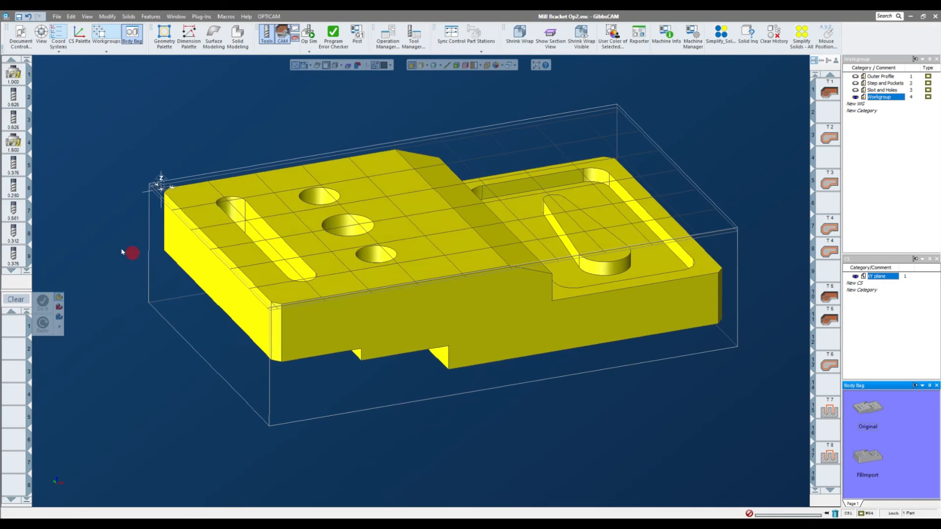
{"action": "left_click", "coordinate": [82, 180]}
{"action": "middle_click_drag", "start_coordinate": [317, 237], "coordinate": [390, 253]}
{"action": "double_click", "coordinate": [411, 252]}
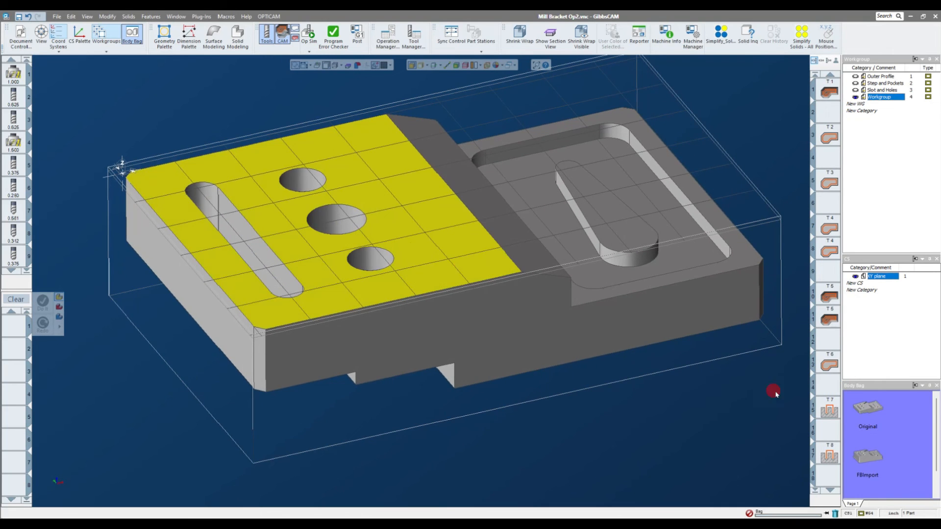
{"action": "scroll", "coordinate": [902, 445], "scroll_direction": "down", "scroll_amount": 1}
{"action": "double_click", "coordinate": [867, 430]}
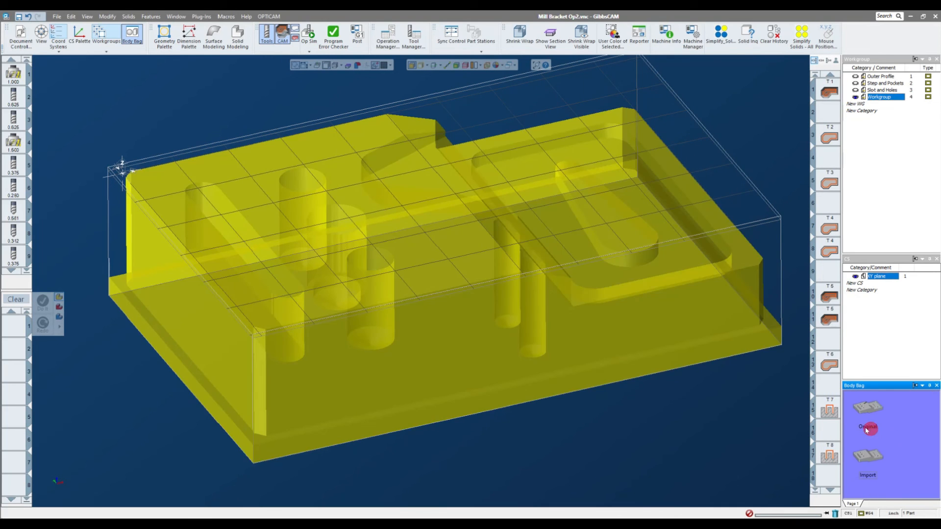
{"action": "left_click", "coordinate": [594, 442]}
{"action": "middle_click_drag", "start_coordinate": [598, 441], "coordinate": [631, 317]}
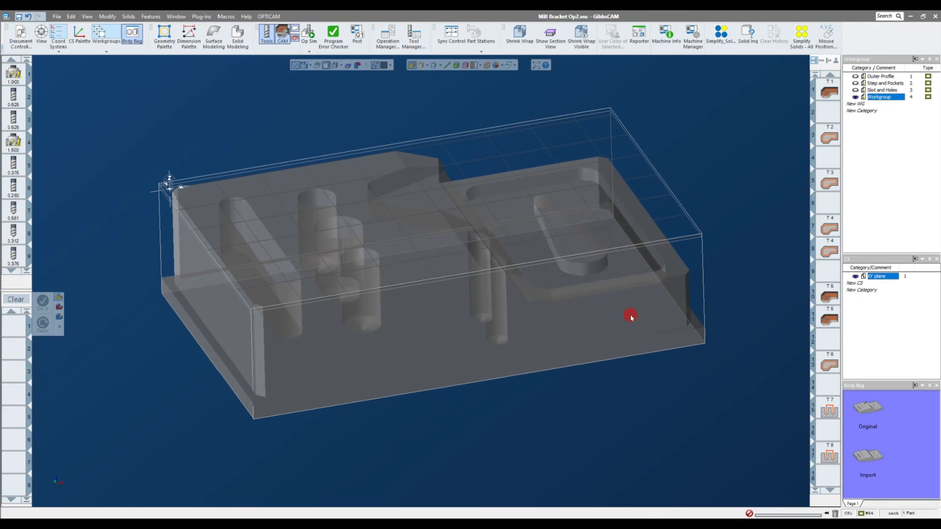
Step: Designate the facet body in the workspace as the part's stock
{"action": "right_click", "coordinate": [625, 309]}
{"action": "mouse_move", "coordinate": [652, 333]}
{"action": "left_click", "coordinate": [740, 343]}
{"action": "middle_click_drag", "start_coordinate": [757, 254], "coordinate": [500, 183]}
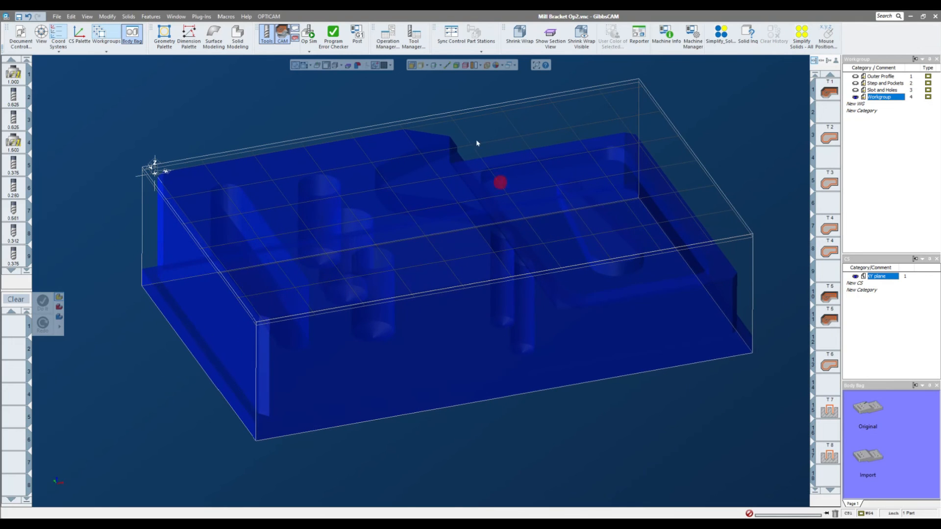
Step: Open the Op Sim rendering to check the starting stock shape, and close it again
{"action": "left_click", "coordinate": [310, 34]}
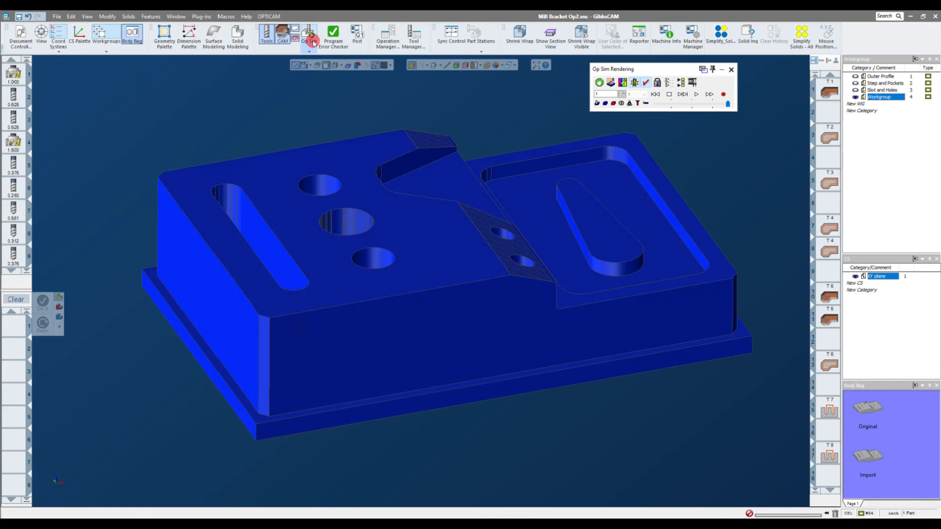
{"action": "middle_click_drag", "start_coordinate": [193, 213], "coordinate": [708, 115]}
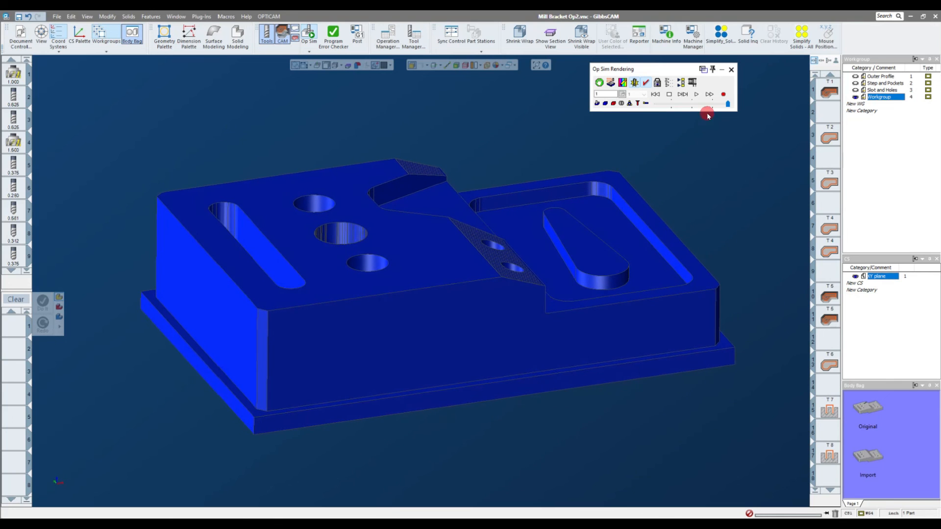
{"action": "left_click", "coordinate": [731, 70]}
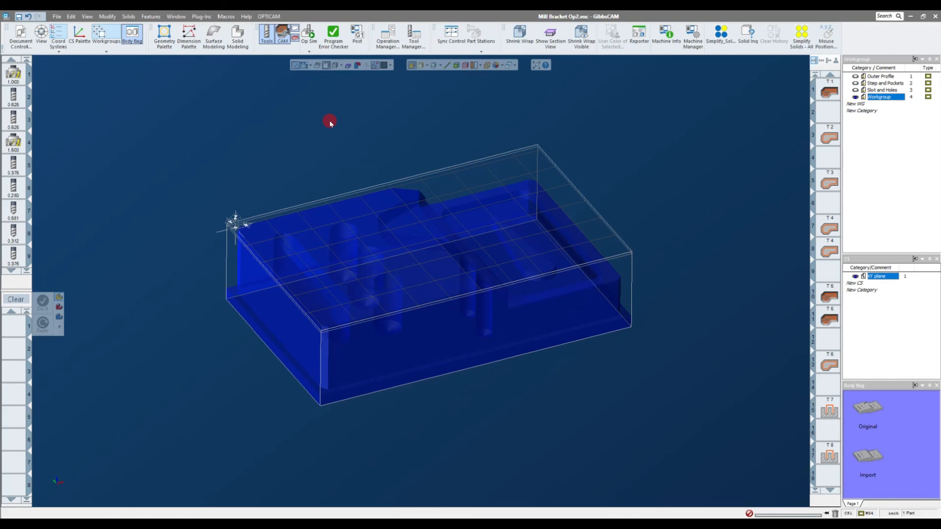
Step: Select all machining operations in the operation list and delete them
{"action": "left_click", "coordinate": [831, 94]}
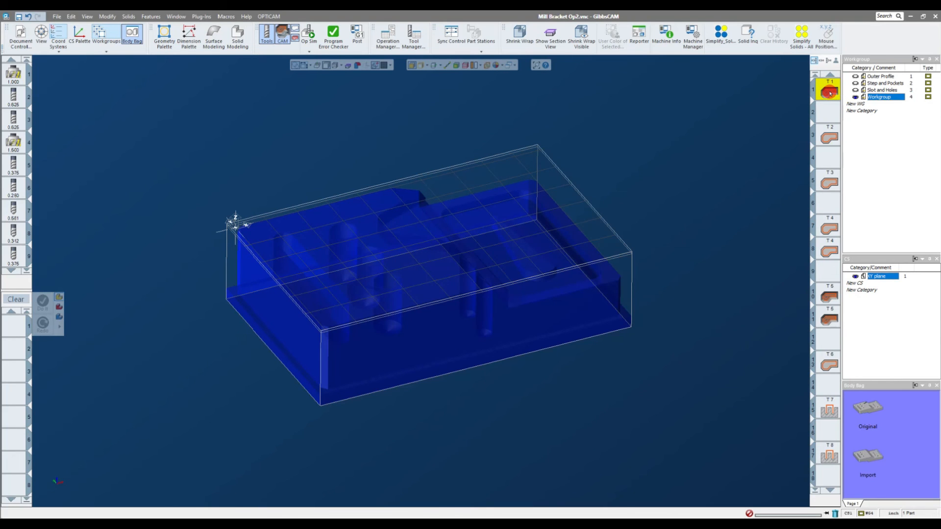
{"action": "key", "text": "ctrl+a"}
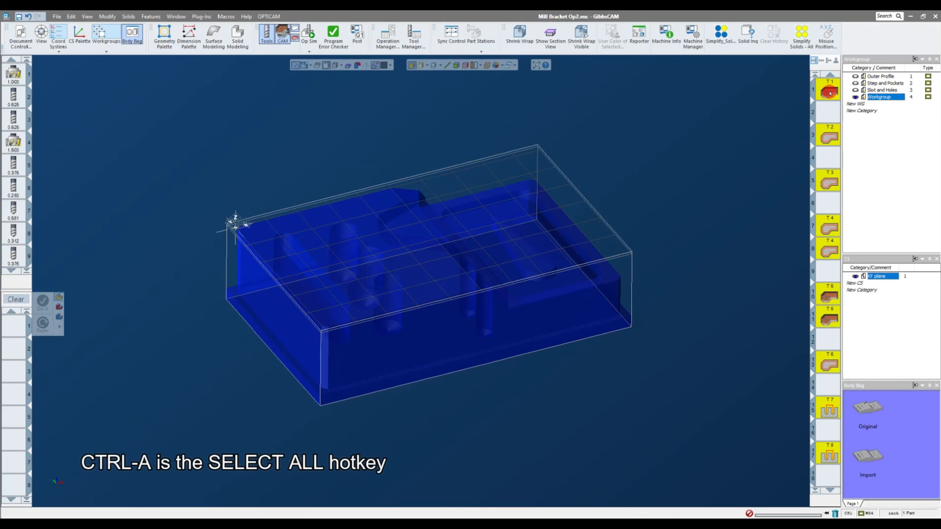
{"action": "key", "text": "Delete"}
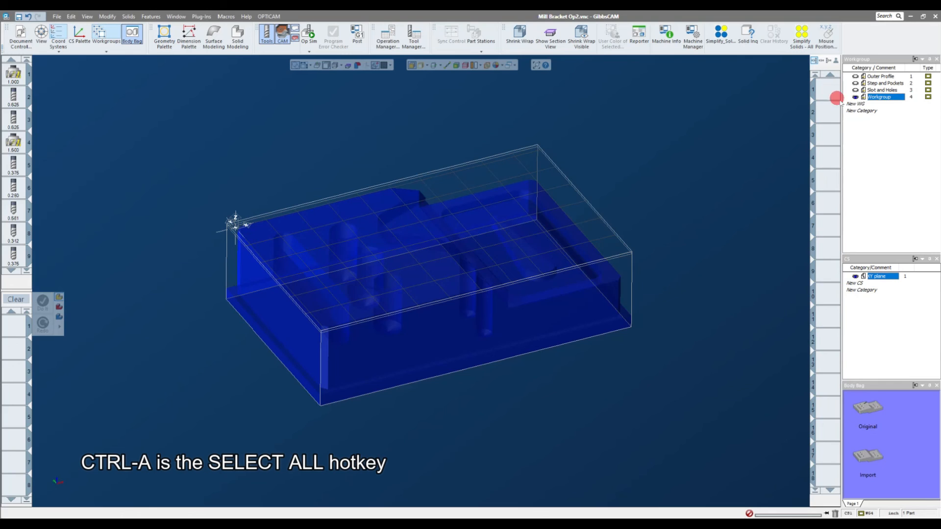
Step: Delete workgroup 4 and the Slot and Holes and Step and Pockets workgroups, keeping only Outer Profile
{"action": "left_click", "coordinate": [878, 97]}
{"action": "key", "text": "Delete"}
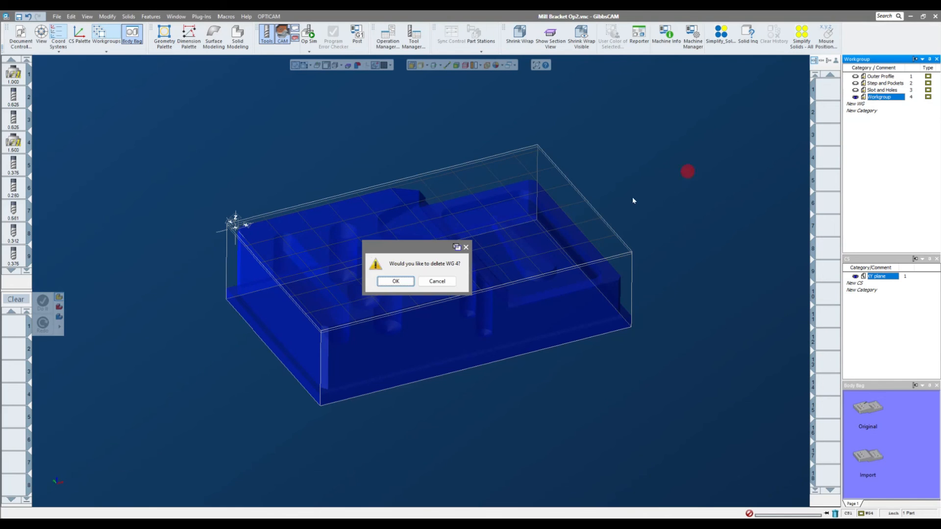
{"action": "left_click", "coordinate": [410, 281]}
{"action": "key", "text": "Delete"}
{"action": "left_click", "coordinate": [411, 282]}
{"action": "key", "text": "Delete"}
{"action": "left_click", "coordinate": [411, 282]}
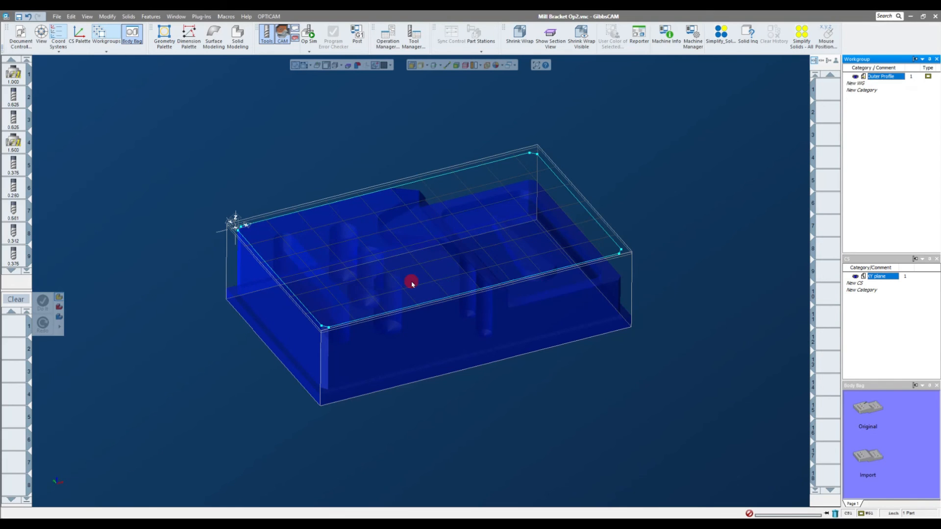
Step: Delete the Outer Profile geometry and put the stock facet body into the Body Bag
{"action": "left_click", "coordinate": [567, 187]}
{"action": "key", "text": "Delete"}
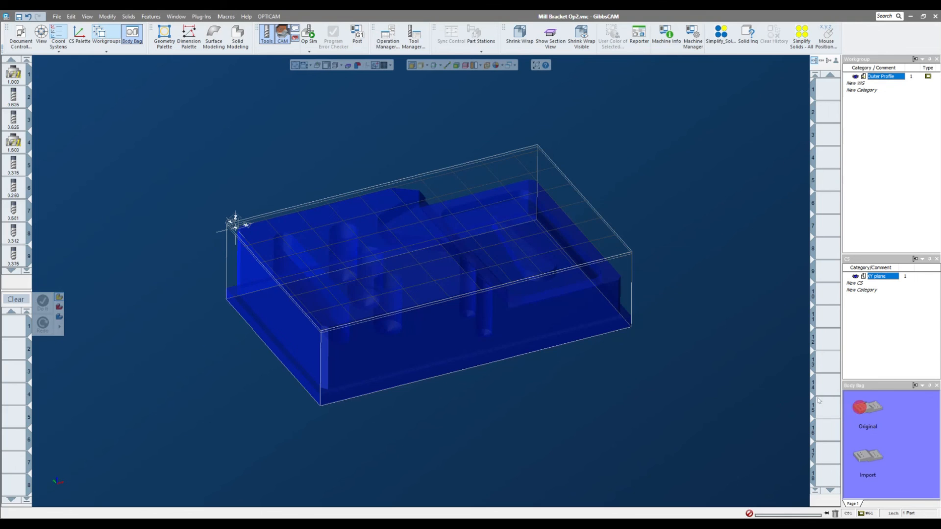
{"action": "double_click", "coordinate": [569, 314]}
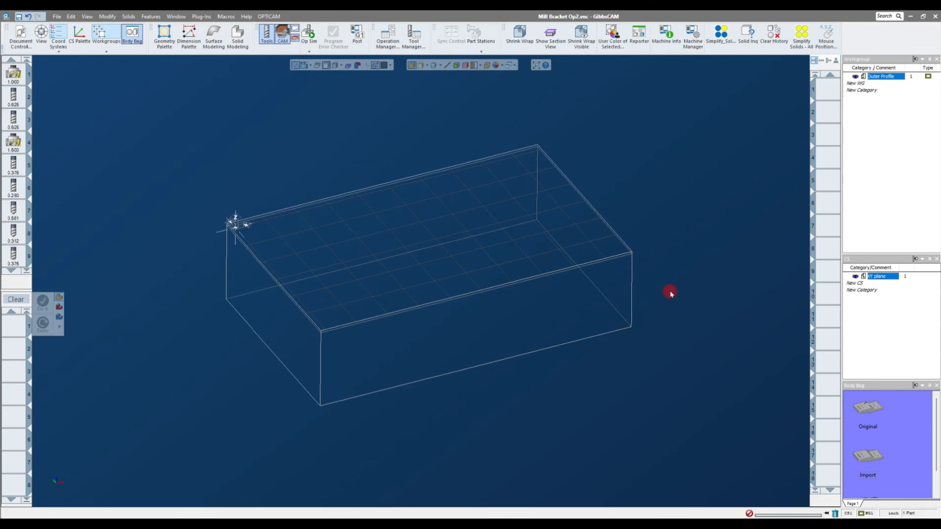
Step: Take the Import body out of the Body Bag and delete it from the workspace
{"action": "double_click", "coordinate": [866, 458]}
{"action": "double_click", "coordinate": [876, 461]}
{"action": "left_click", "coordinate": [710, 323]}
{"action": "middle_click_drag", "start_coordinate": [711, 322], "coordinate": [458, 237]}
{"action": "left_click", "coordinate": [459, 243]}
{"action": "key", "text": "Delete"}
{"action": "left_click", "coordinate": [403, 280]}
Step: Bring the Original and FBImport bodies out of the Body Bag into the workspace
{"action": "left_click", "coordinate": [863, 405]}
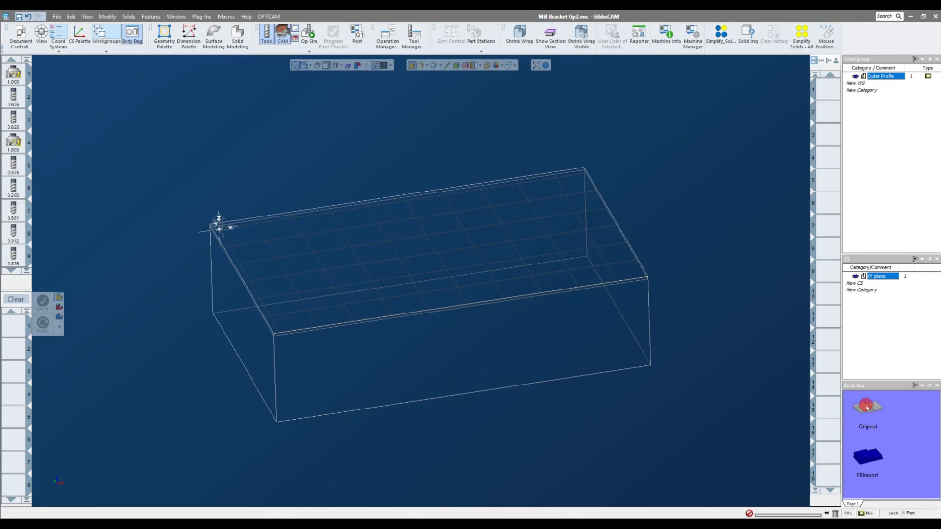
{"action": "double_click", "coordinate": [871, 407]}
{"action": "double_click", "coordinate": [872, 407]}
{"action": "left_click", "coordinate": [703, 300]}
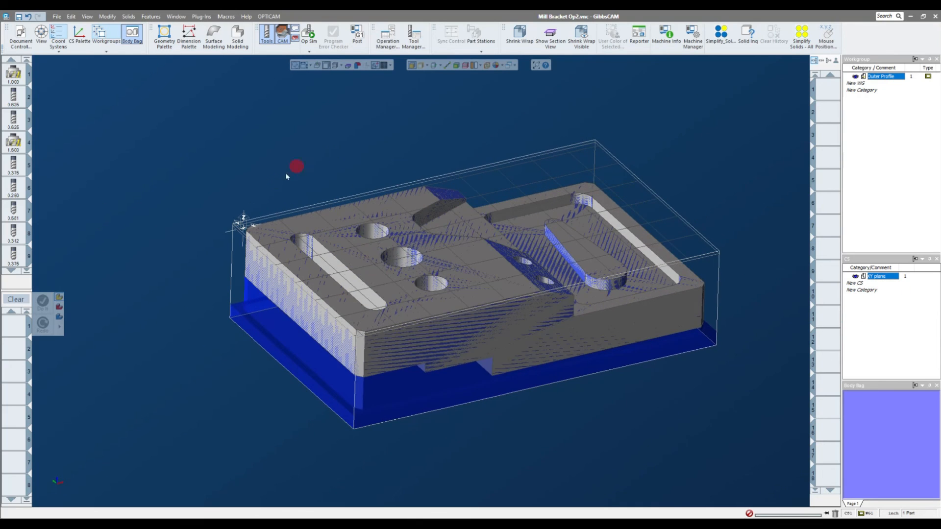
{"action": "middle_click_drag", "start_coordinate": [275, 183], "coordinate": [261, 203]}
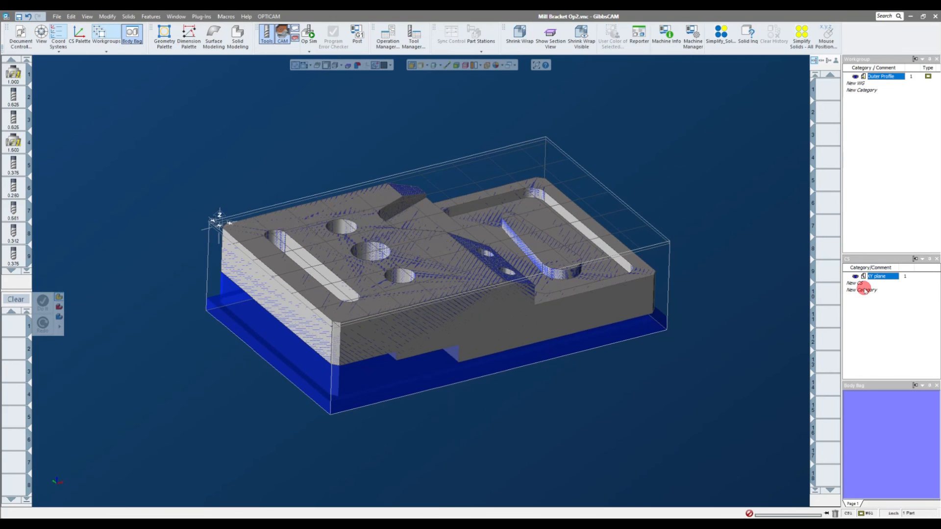
Step: Create a new coordinate system aligned to the YZ plane and name it YZ
{"action": "left_click", "coordinate": [79, 34]}
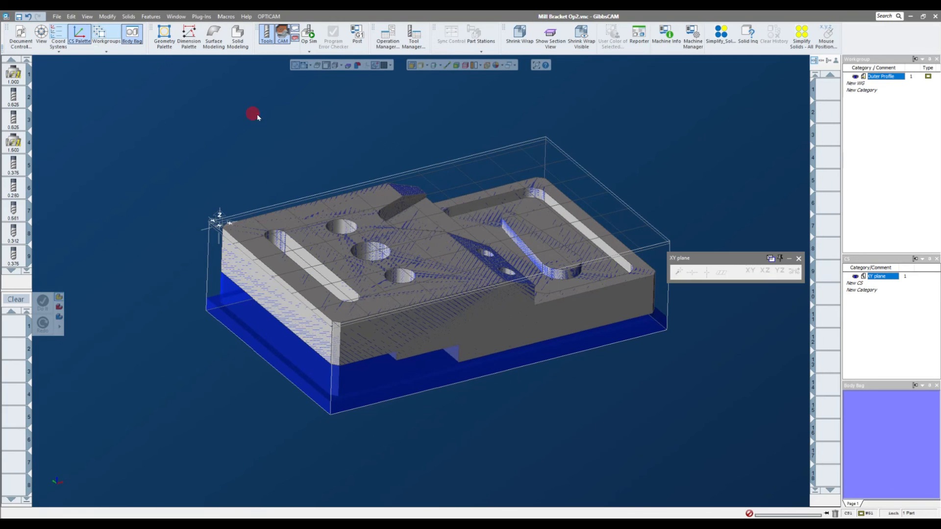
{"action": "left_click_drag", "start_coordinate": [734, 252], "coordinate": [731, 285]}
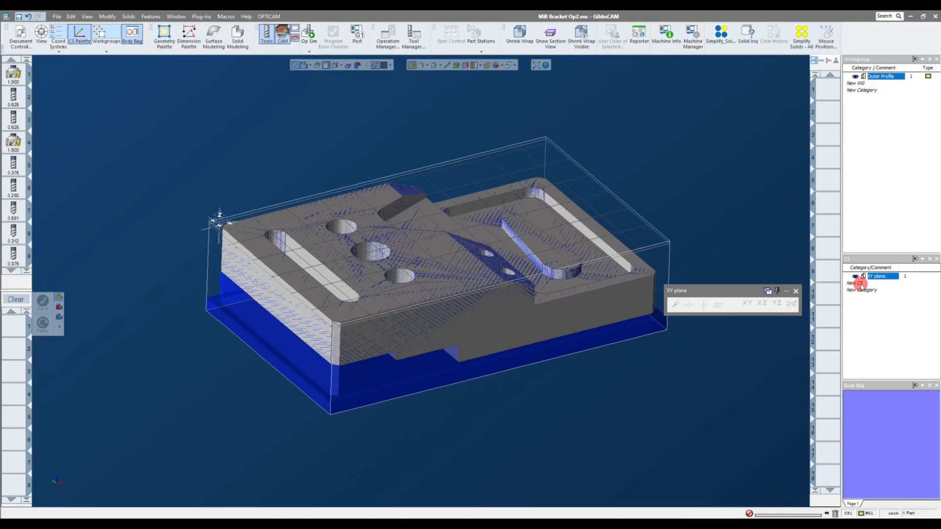
{"action": "left_click", "coordinate": [861, 284]}
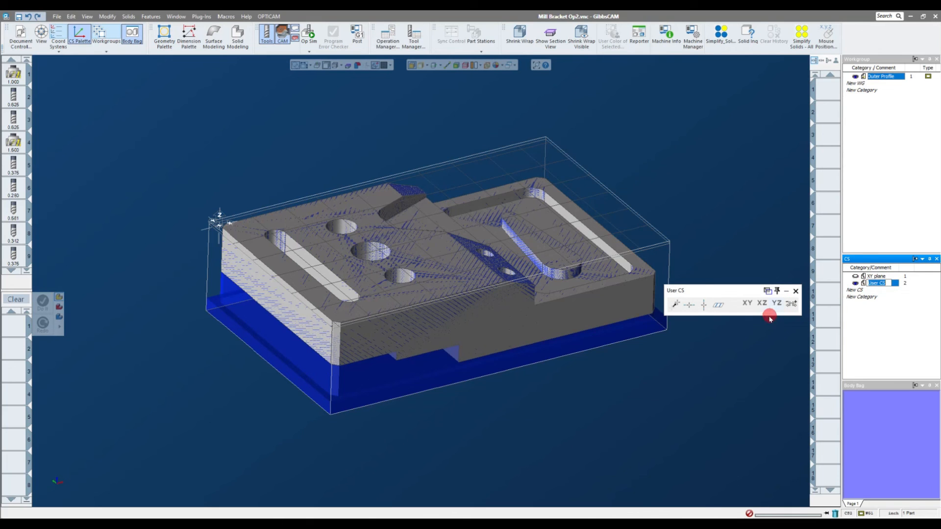
{"action": "left_click", "coordinate": [776, 304]}
{"action": "left_click", "coordinate": [887, 285]}
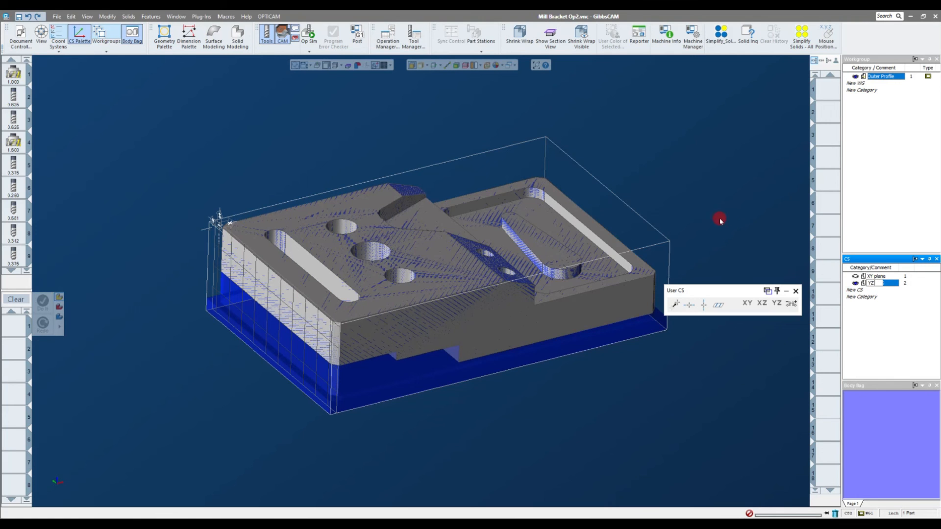
{"action": "left_click", "coordinate": [795, 291]}
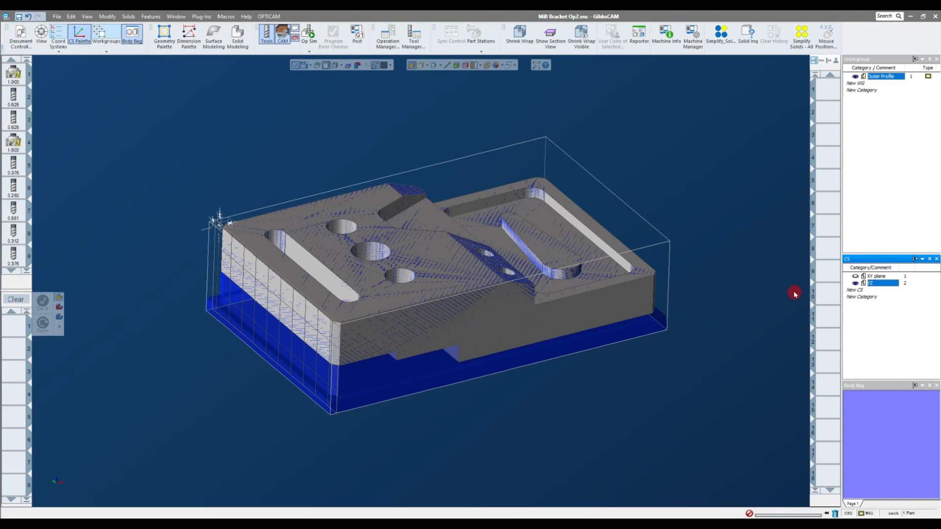
Step: Rotate the stock facet body 180 degrees clockwise around Y 0, Z 0 with 2D Rotate
{"action": "mouse_move", "coordinate": [659, 168]}
{"action": "middle_mouse_down"}
{"action": "mouse_move", "coordinate": [267, 190]}
{"action": "mouse_move", "coordinate": [337, 333]}
{"action": "middle_mouse_up"}
{"action": "left_click", "coordinate": [336, 333]}
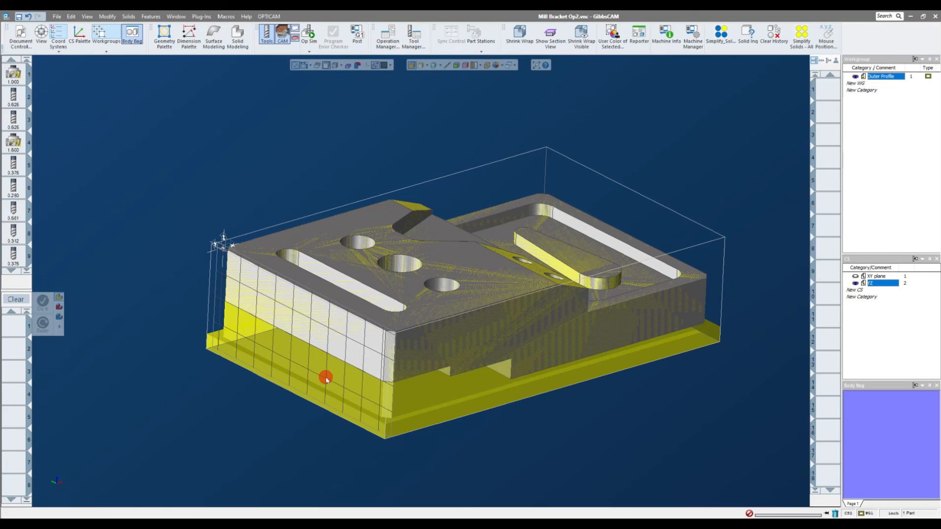
{"action": "left_click", "coordinate": [107, 17]}
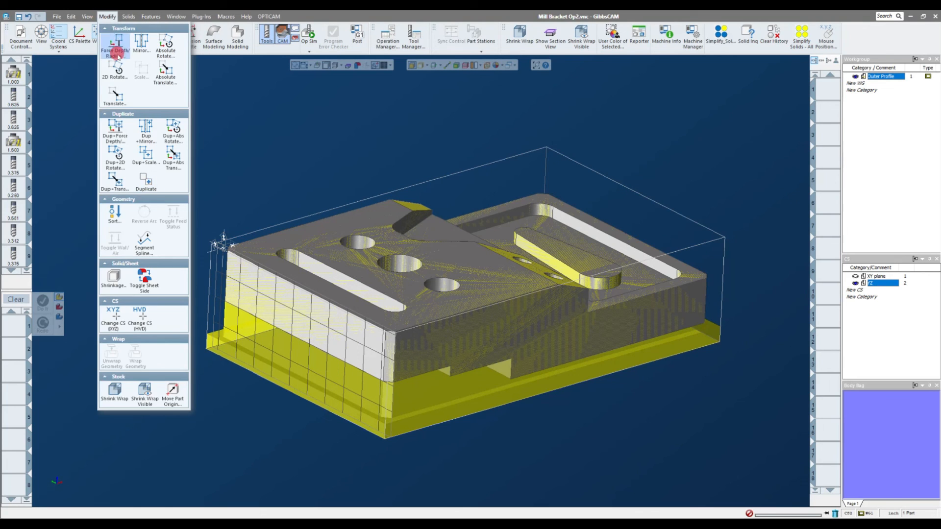
{"action": "left_click", "coordinate": [118, 70]}
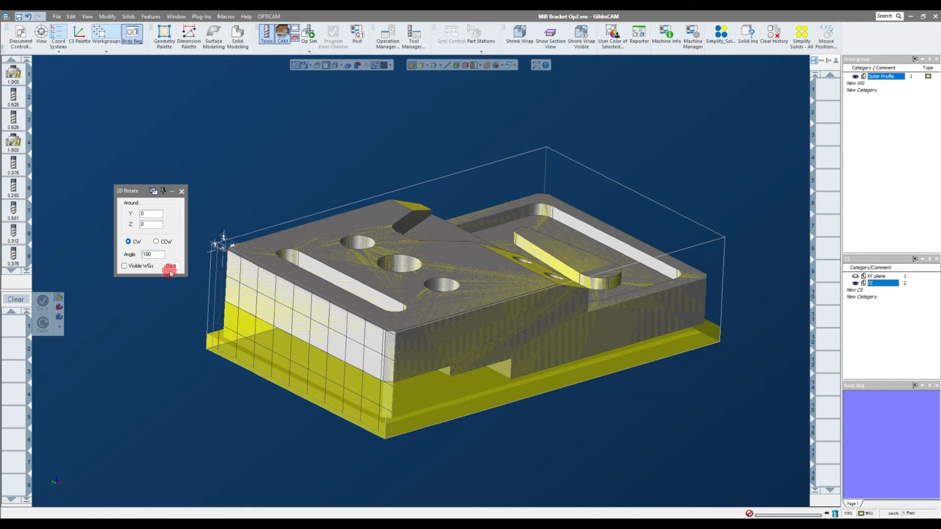
{"action": "scroll", "coordinate": [571, 168], "scroll_direction": "down", "scroll_amount": 2}
{"action": "middle_click_drag", "start_coordinate": [572, 168], "coordinate": [574, 146]}
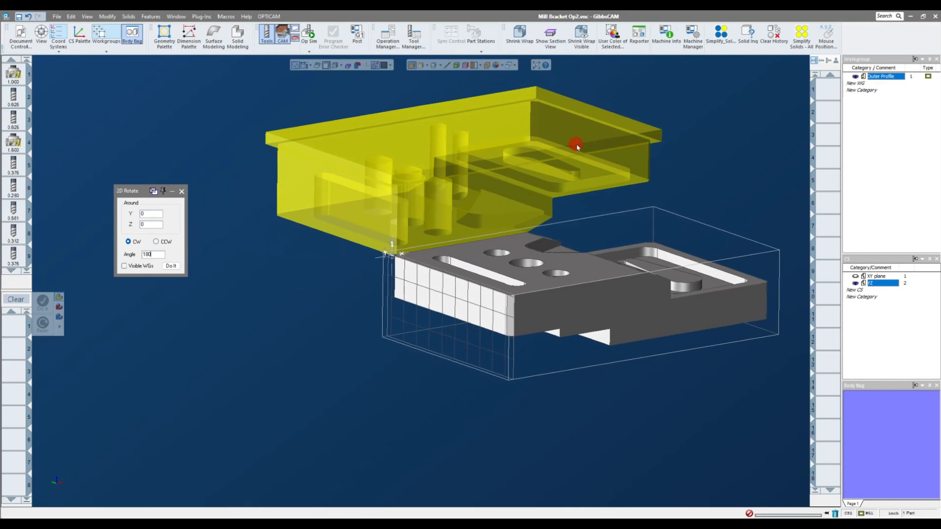
{"action": "middle_click_drag", "start_coordinate": [579, 310], "coordinate": [564, 307]}
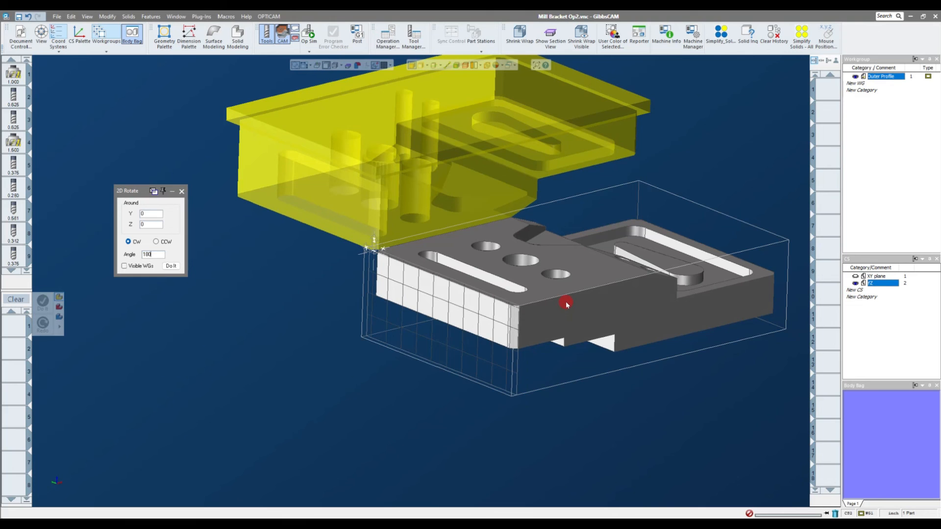
Step: Rotate the bracket solid 180 degrees clockwise around Y 0, Z 0 to match the flipped stock
{"action": "left_click", "coordinate": [237, 317]}
{"action": "scroll", "coordinate": [568, 320], "scroll_direction": "up", "scroll_amount": 1}
{"action": "middle_click_drag", "start_coordinate": [569, 320], "coordinate": [591, 320]}
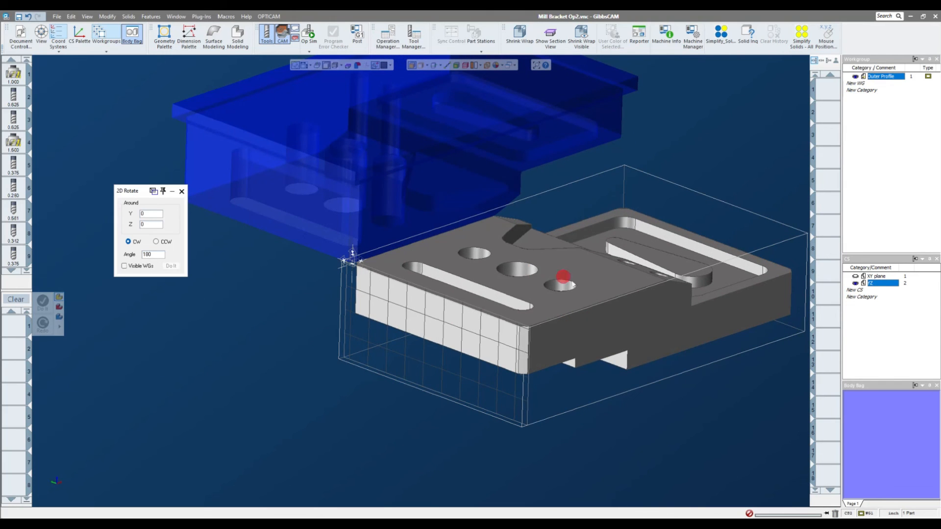
{"action": "left_click", "coordinate": [583, 302]}
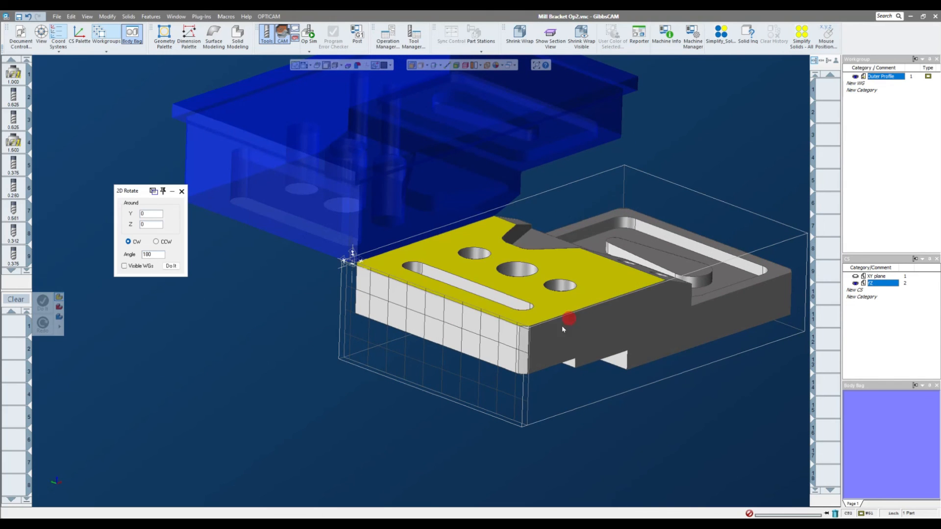
{"action": "left_click", "coordinate": [171, 266]}
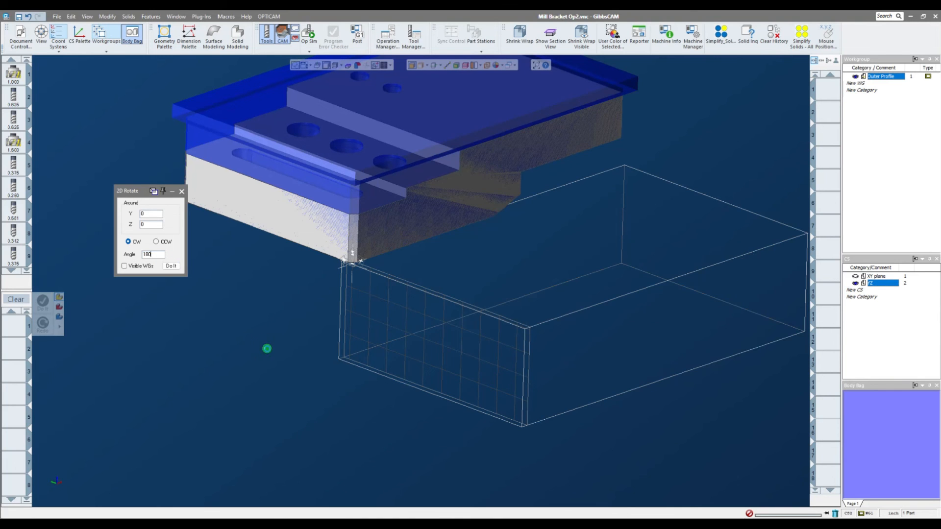
{"action": "left_click", "coordinate": [267, 351]}
Step: Close the 2D rotation and make the XY plane the active coordinate system
{"action": "left_click", "coordinate": [181, 191]}
{"action": "scroll", "coordinate": [599, 309], "scroll_direction": "down", "scroll_amount": 2}
{"action": "middle_click_drag", "start_coordinate": [600, 310], "coordinate": [708, 202]}
{"action": "left_click", "coordinate": [878, 276]}
{"action": "middle_click_drag", "start_coordinate": [274, 362], "coordinate": [190, 327]}
{"action": "scroll", "coordinate": [190, 327], "scroll_direction": "down", "scroll_amount": 3}
{"action": "left_click", "coordinate": [190, 327]}
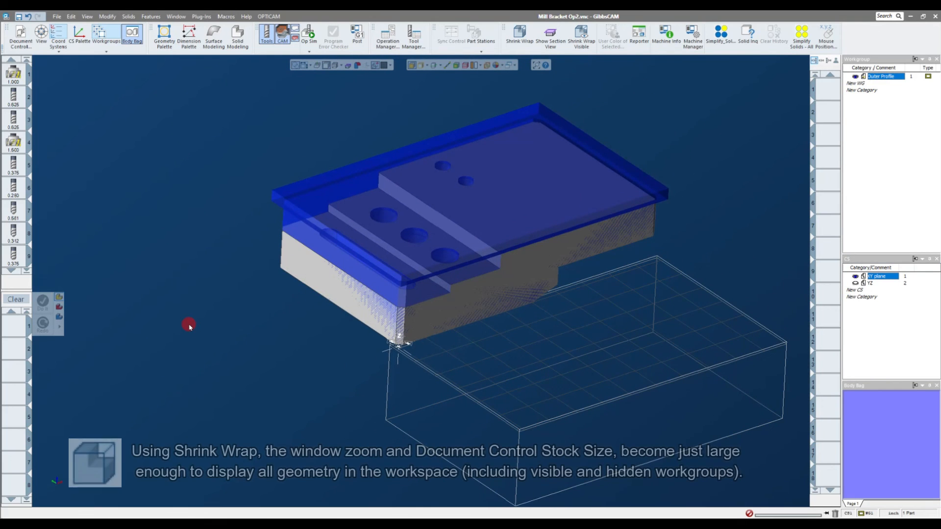
Step: Shrink-wrap the document stock around the rotated bodies
{"action": "left_click", "coordinate": [107, 17]}
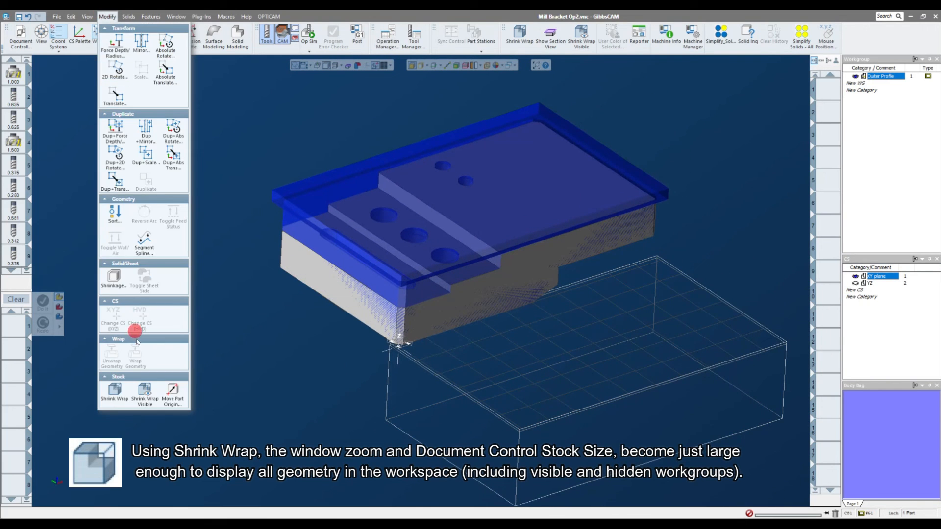
{"action": "left_click", "coordinate": [111, 395]}
{"action": "middle_click_drag", "start_coordinate": [147, 313], "coordinate": [122, 319]}
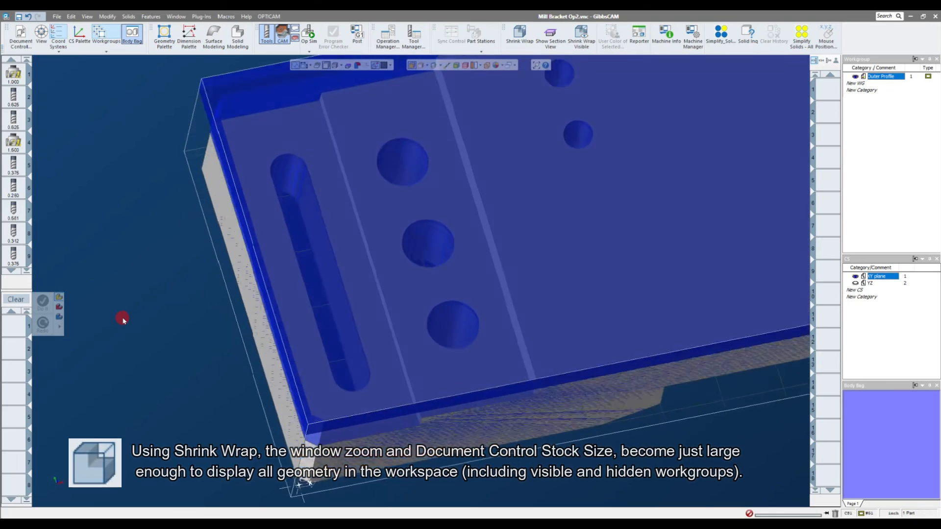
{"action": "middle_click_drag", "start_coordinate": [123, 318], "coordinate": [260, 141]}
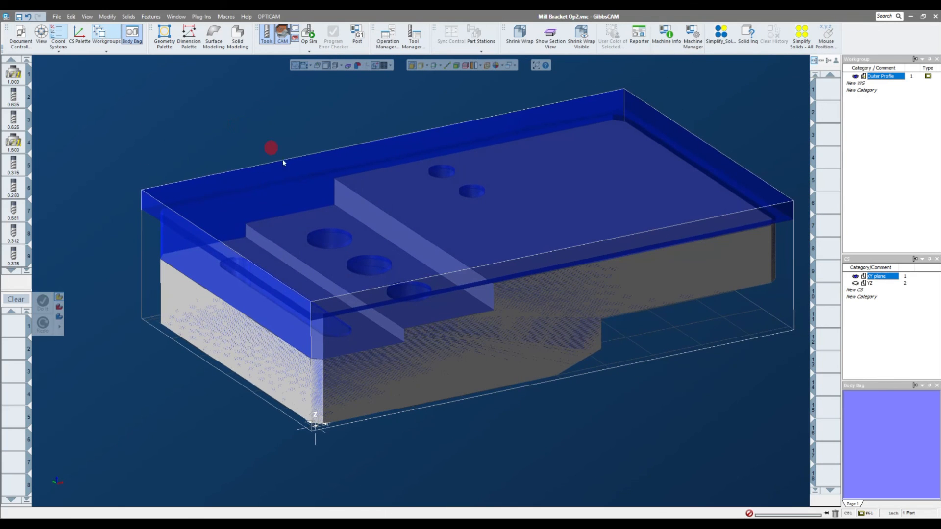
Step: Put the facet body in the Body Bag and move the part origin to X 0, Y 4, with Z at the bracket's uppermost face
{"action": "double_click", "coordinate": [301, 182]}
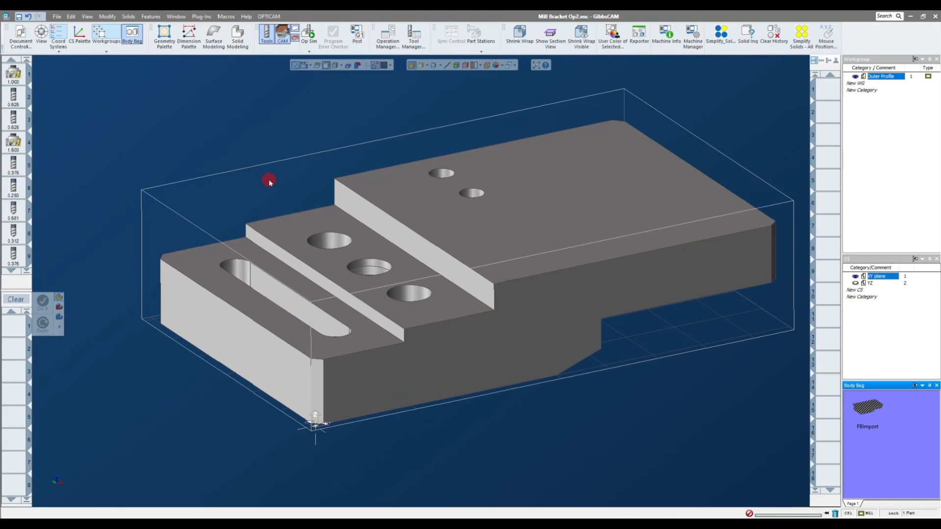
{"action": "left_click", "coordinate": [257, 123]}
{"action": "middle_click_drag", "start_coordinate": [258, 120], "coordinate": [299, 120]}
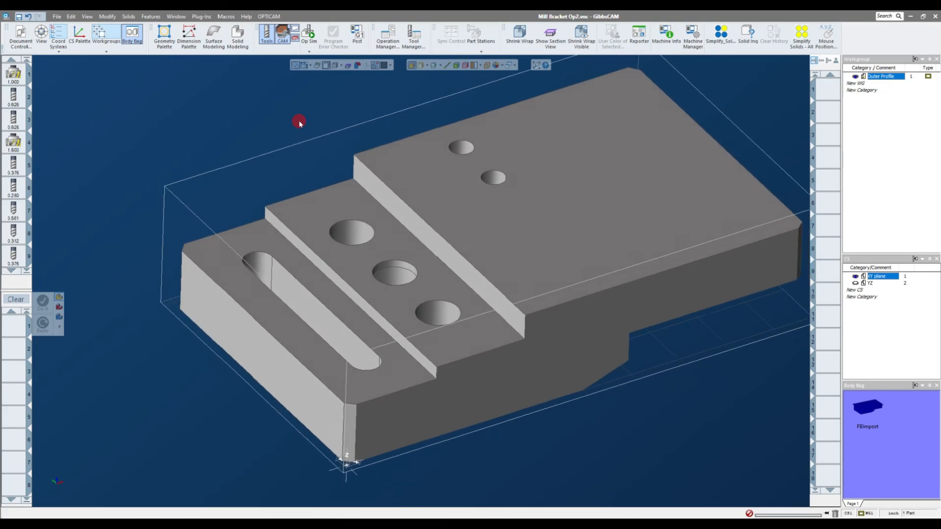
{"action": "scroll", "coordinate": [299, 119], "scroll_direction": "down", "scroll_amount": 3}
{"action": "left_click", "coordinate": [106, 17]}
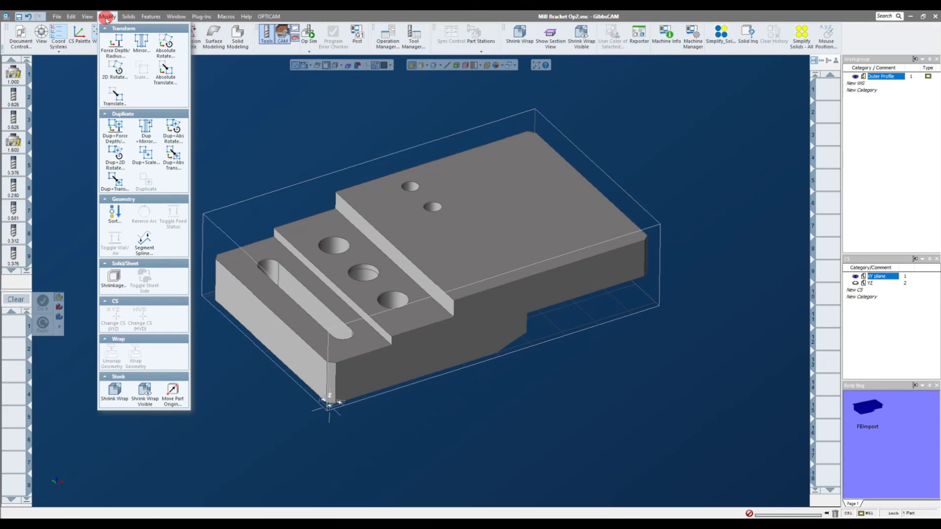
{"action": "left_click", "coordinate": [171, 394]}
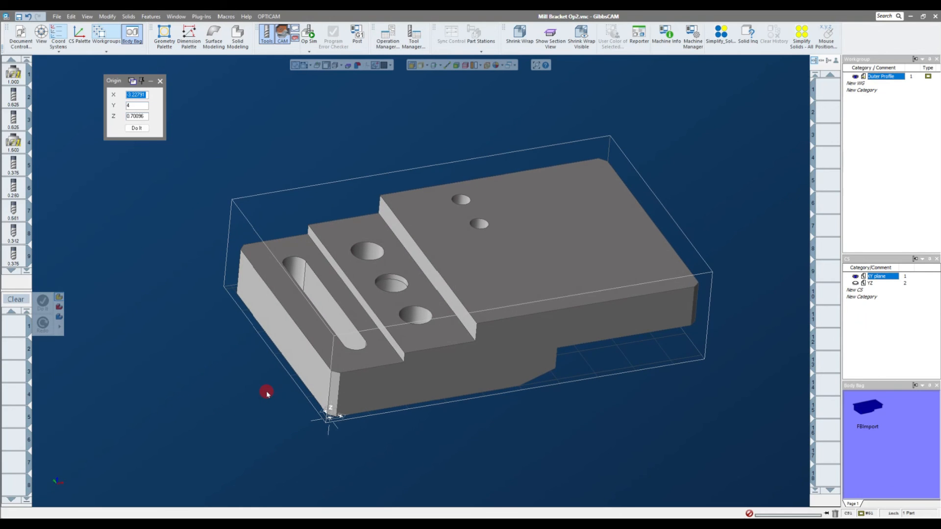
{"action": "type", "text": "0"}
{"action": "middle_click_drag", "start_coordinate": [199, 147], "coordinate": [371, 252]}
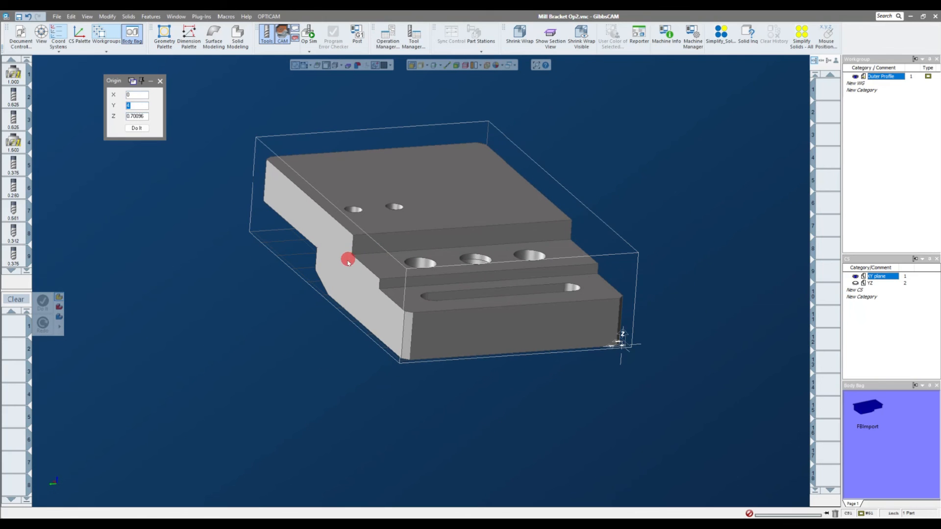
{"action": "middle_click_drag", "start_coordinate": [343, 216], "coordinate": [403, 233]}
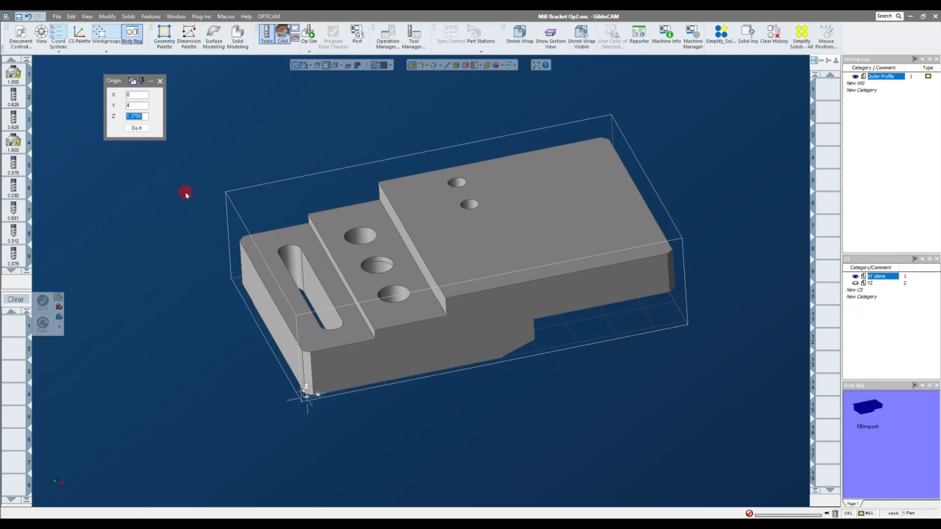
{"action": "middle_click_drag", "start_coordinate": [151, 135], "coordinate": [617, 209]}
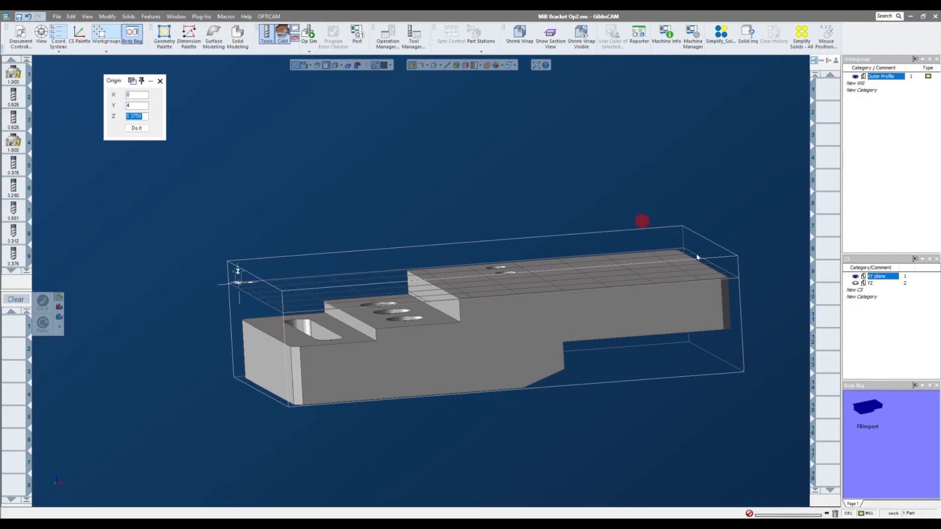
Step: Show the FBImport stock with the bracket to check the new origin, return it to the Body Bag, and close the origin dialog
{"action": "left_click_drag", "start_coordinate": [870, 418], "coordinate": [265, 238]}
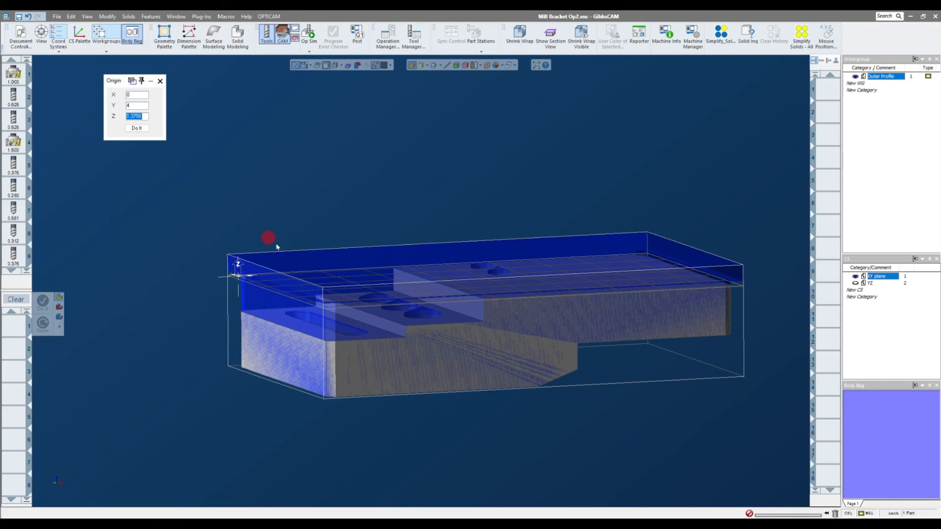
{"action": "double_click", "coordinate": [284, 266]}
{"action": "middle_click_drag", "start_coordinate": [166, 239], "coordinate": [85, 266]}
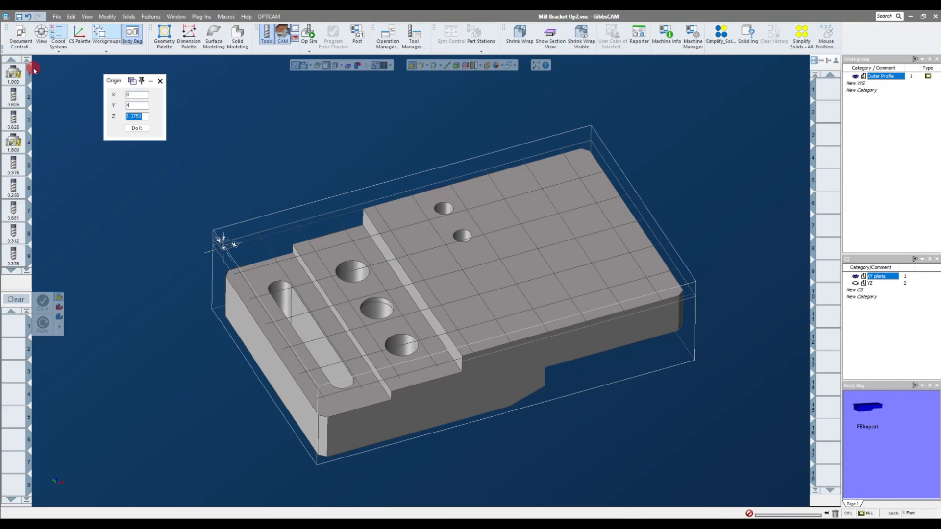
{"action": "left_click", "coordinate": [22, 298]}
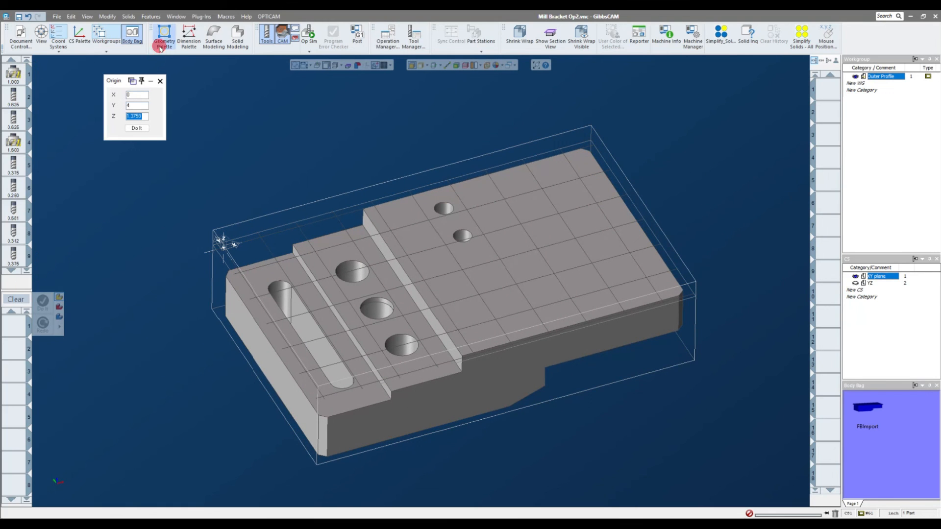
{"action": "left_click", "coordinate": [160, 81]}
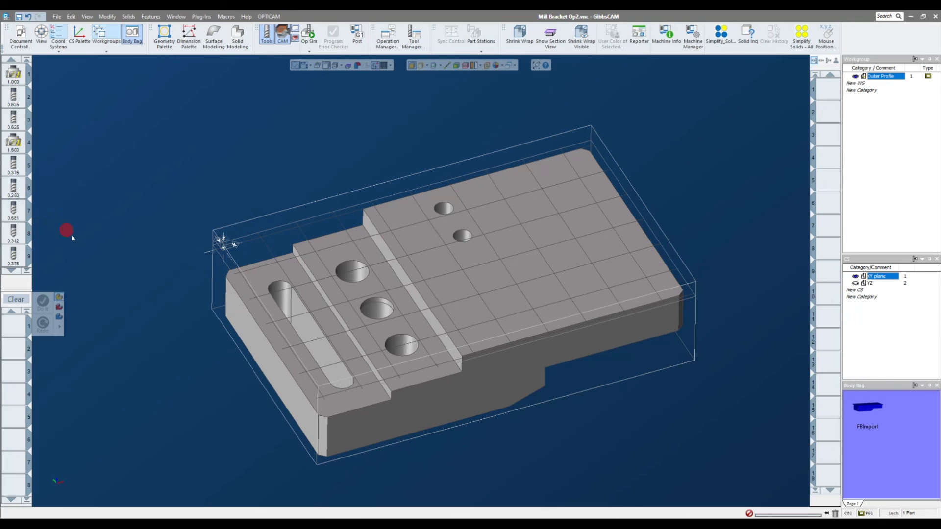
{"action": "scroll", "coordinate": [83, 243], "scroll_direction": "up", "scroll_amount": 1}
{"action": "left_click", "coordinate": [12, 271]}
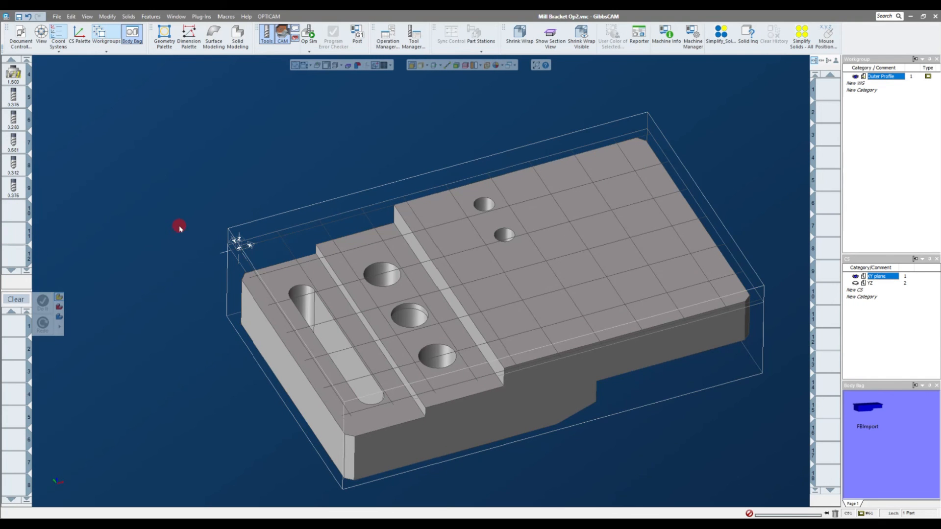
{"action": "scroll", "coordinate": [179, 229], "scroll_direction": "down", "scroll_amount": 4}
{"action": "scroll", "coordinate": [177, 230], "scroll_direction": "up", "scroll_amount": 2}
{"action": "scroll", "coordinate": [308, 297], "scroll_direction": "up", "scroll_amount": 3}
{"action": "middle_click_drag", "start_coordinate": [309, 297], "coordinate": [211, 132]}
{"action": "scroll", "coordinate": [18, 210], "scroll_direction": "up", "scroll_amount": 1}
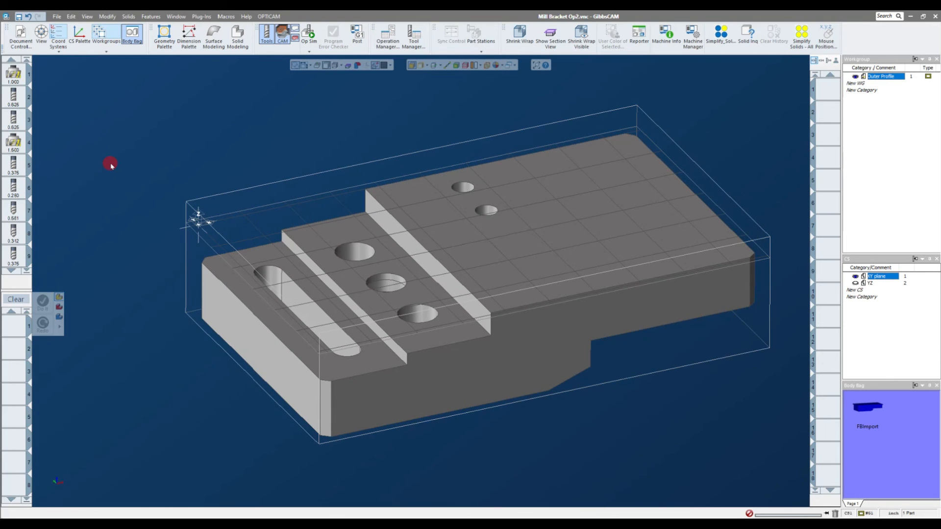
Step: Create a Roughing process with the 1.000 face mill and set its type to Face Milling
{"action": "middle_click_drag", "start_coordinate": [111, 165], "coordinate": [111, 165]}
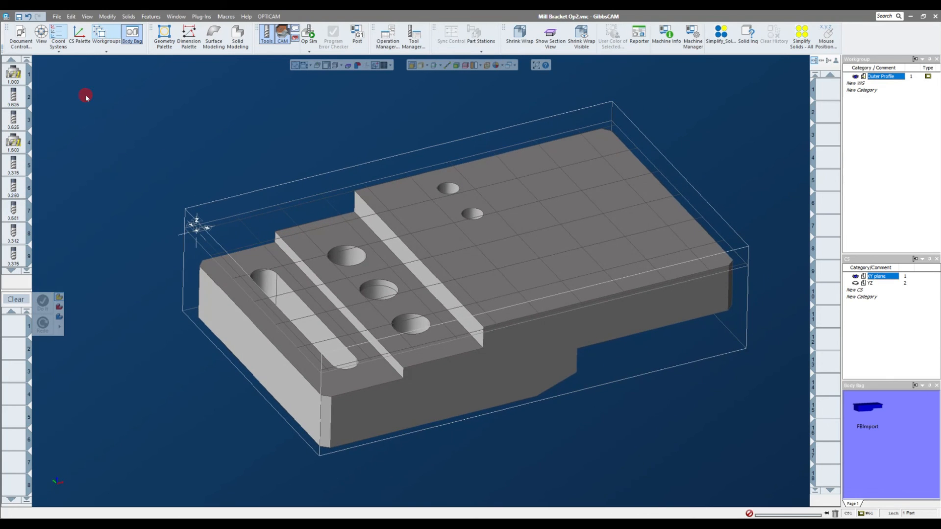
{"action": "middle_click_drag", "start_coordinate": [85, 95], "coordinate": [99, 95]}
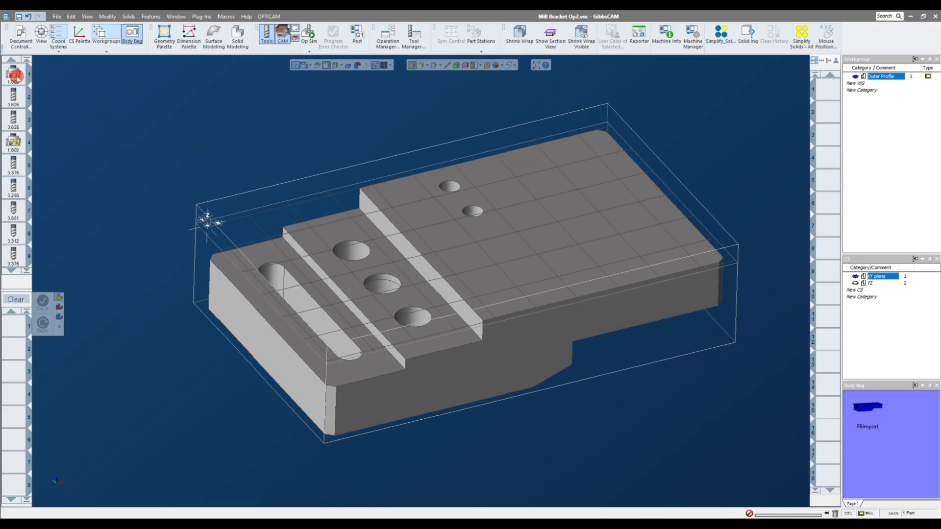
{"action": "left_click_drag", "start_coordinate": [16, 76], "coordinate": [17, 330]}
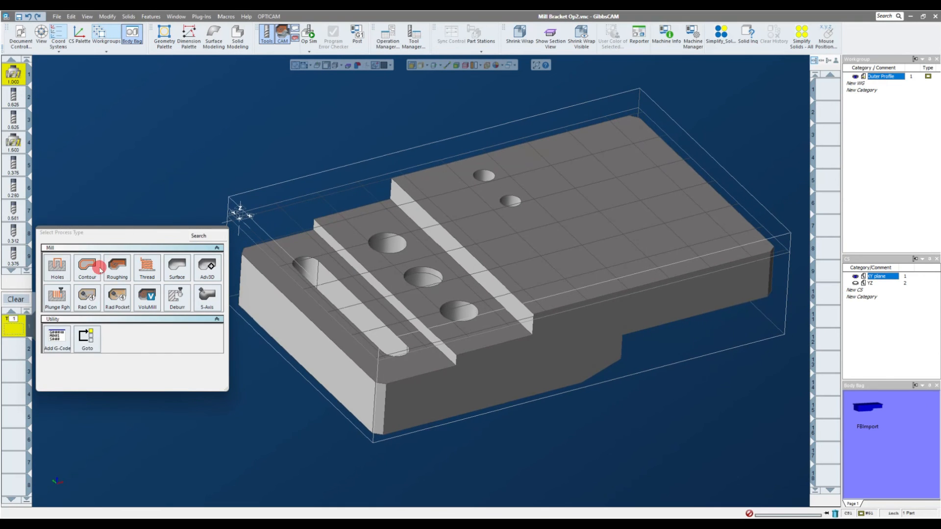
{"action": "left_click", "coordinate": [115, 270]}
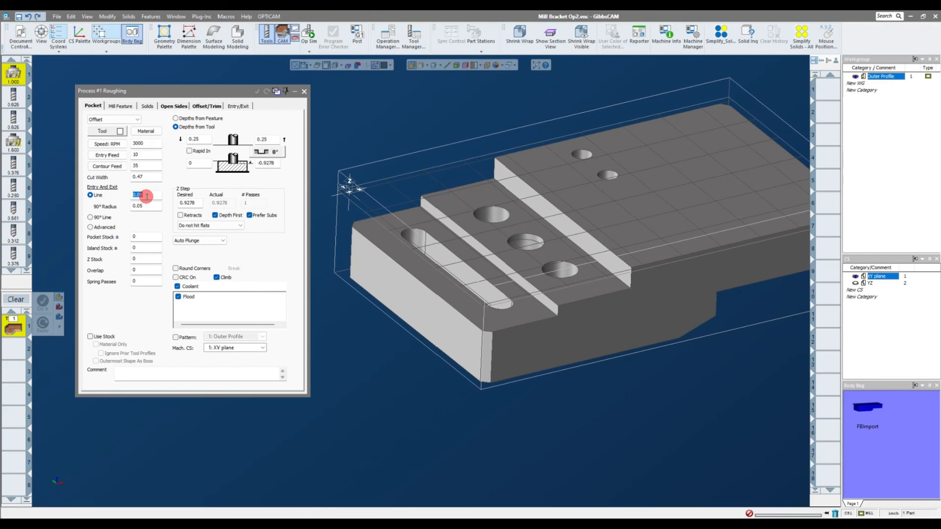
{"action": "key", "text": "Tab"}
{"action": "left_click", "coordinate": [137, 119]}
{"action": "left_click", "coordinate": [125, 144]}
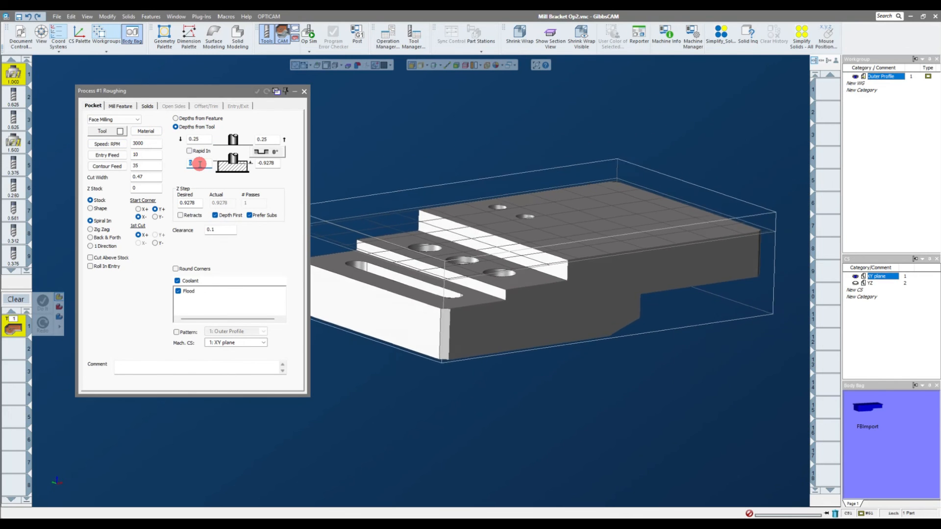
Step: Check the stock's Z Max value in the document settings and close them
{"action": "left_click", "coordinate": [465, 237]}
{"action": "mouse_move", "coordinate": [502, 219]}
{"action": "left_mouse_down"}
{"action": "mouse_move", "coordinate": [502, 204]}
{"action": "mouse_move", "coordinate": [491, 224]}
{"action": "left_mouse_up"}
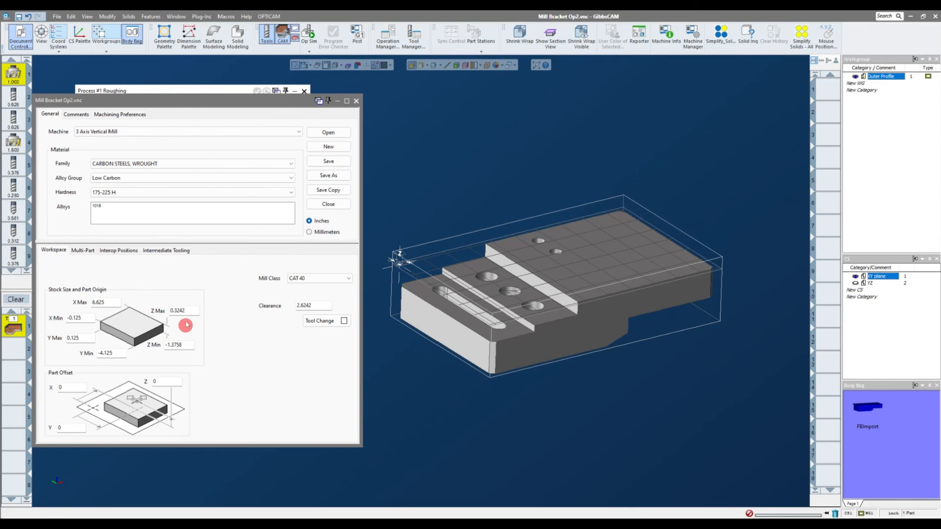
{"action": "double_click", "coordinate": [187, 312]}
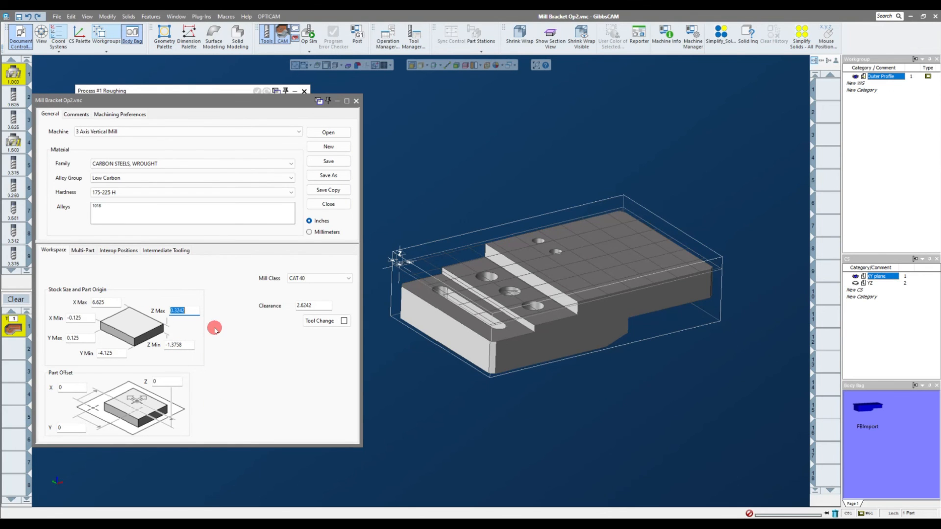
{"action": "left_click", "coordinate": [357, 102]}
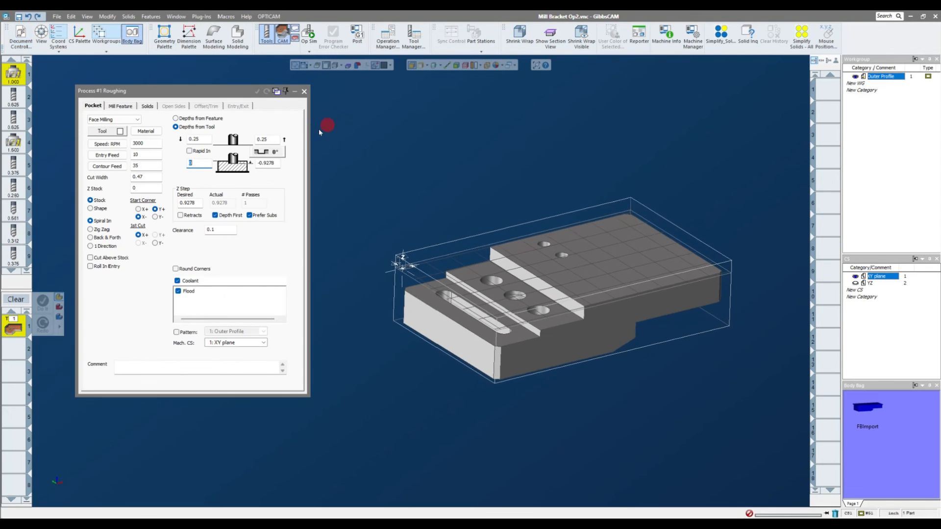
Step: Bring out the FBImport stock, set the face milling's surface Z to 0.3242 from its uppermost face, and return it to the Body Bag
{"action": "left_click", "coordinate": [867, 409]}
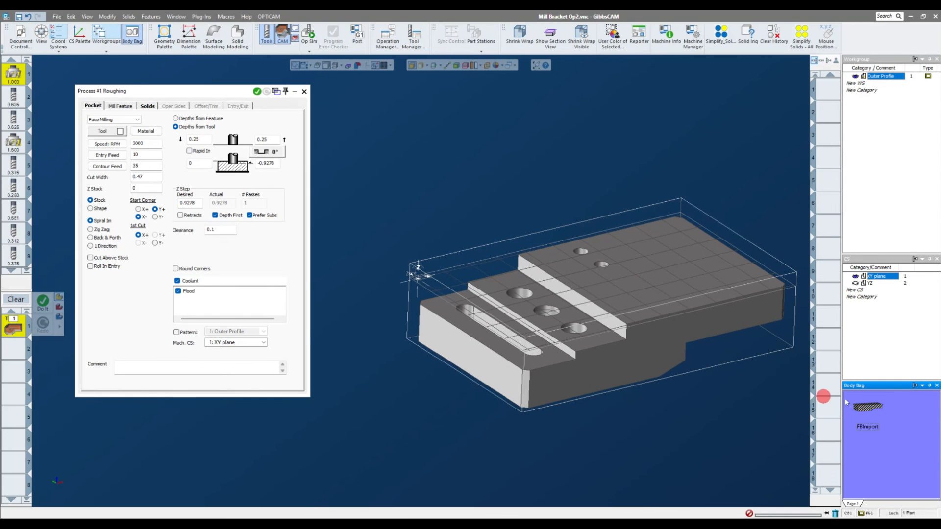
{"action": "double_click", "coordinate": [861, 408]}
{"action": "scroll", "coordinate": [499, 175], "scroll_direction": "up", "scroll_amount": 4}
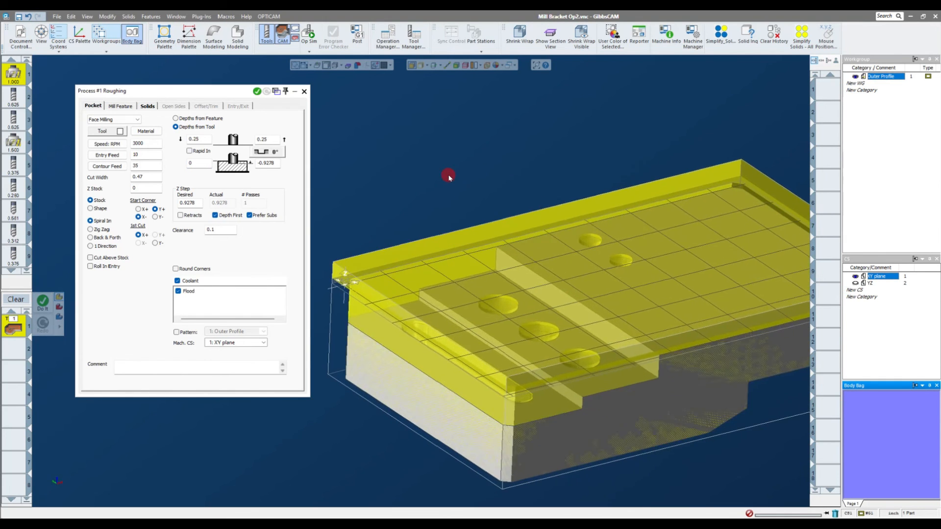
{"action": "left_click", "coordinate": [440, 153]}
{"action": "left_click", "coordinate": [228, 176]}
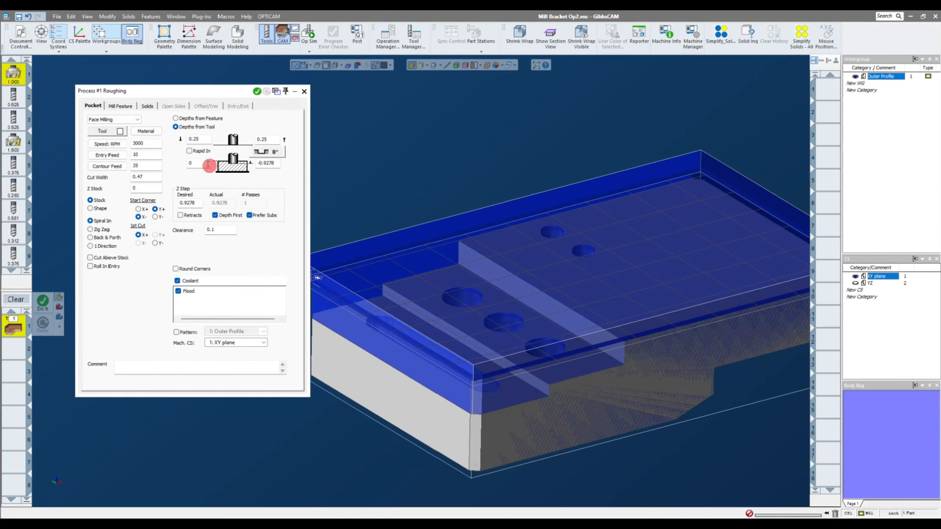
{"action": "left_click", "coordinate": [207, 164]}
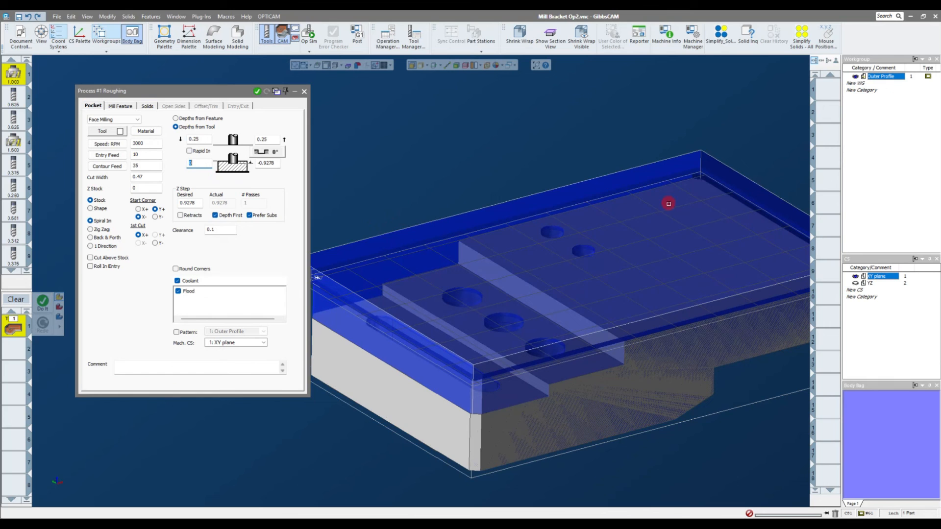
{"action": "mouse_move", "coordinate": [569, 181]}
{"action": "middle_mouse_down"}
{"action": "mouse_move", "coordinate": [645, 162]}
{"action": "mouse_move", "coordinate": [615, 237]}
{"action": "mouse_move", "coordinate": [384, 256]}
{"action": "middle_mouse_up"}
{"action": "double_click", "coordinate": [203, 164]}
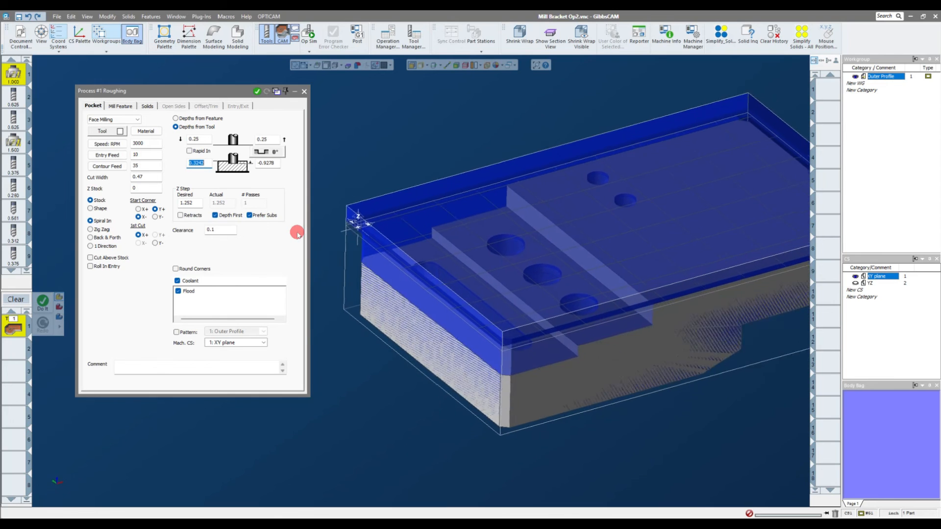
{"action": "double_click", "coordinate": [469, 187]}
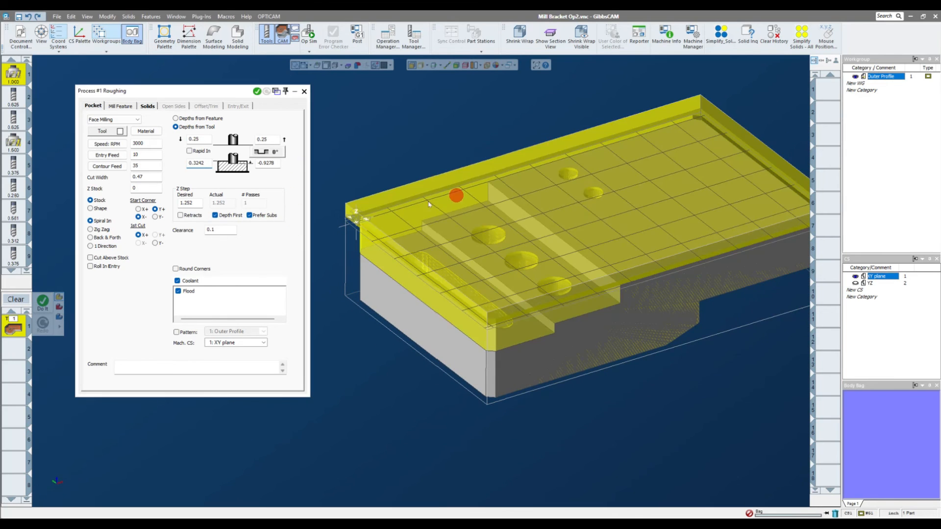
Step: Set the final depth to 0 and the desired Z step to 0.08, and generate the face milling toolpath
{"action": "double_click", "coordinate": [275, 166]}
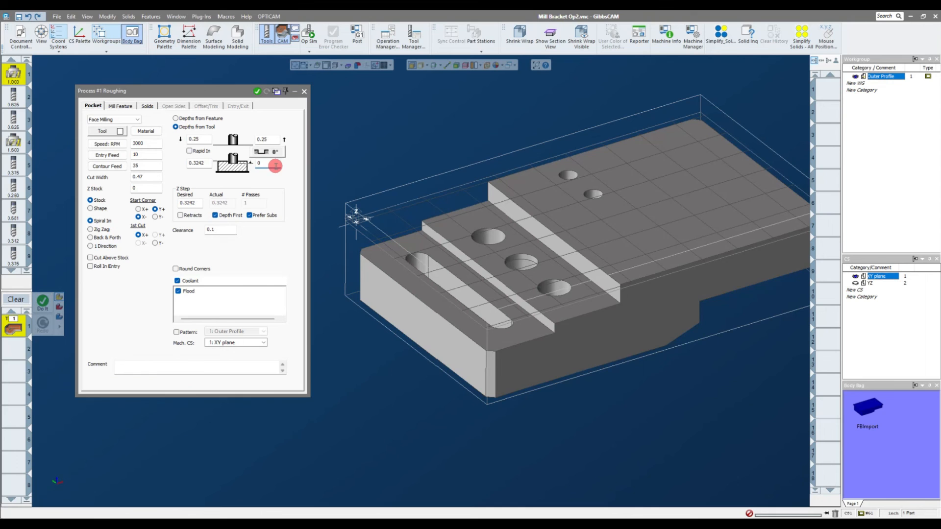
{"action": "middle_click_drag", "start_coordinate": [429, 235], "coordinate": [384, 307]}
{"action": "double_click", "coordinate": [198, 205]}
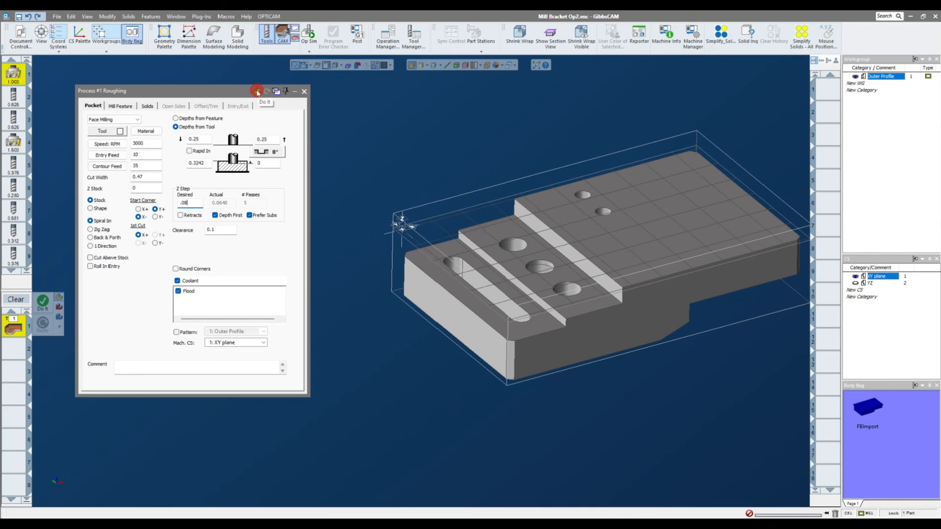
{"action": "left_click", "coordinate": [257, 91]}
{"action": "scroll", "coordinate": [418, 327], "scroll_direction": "up", "scroll_amount": 3}
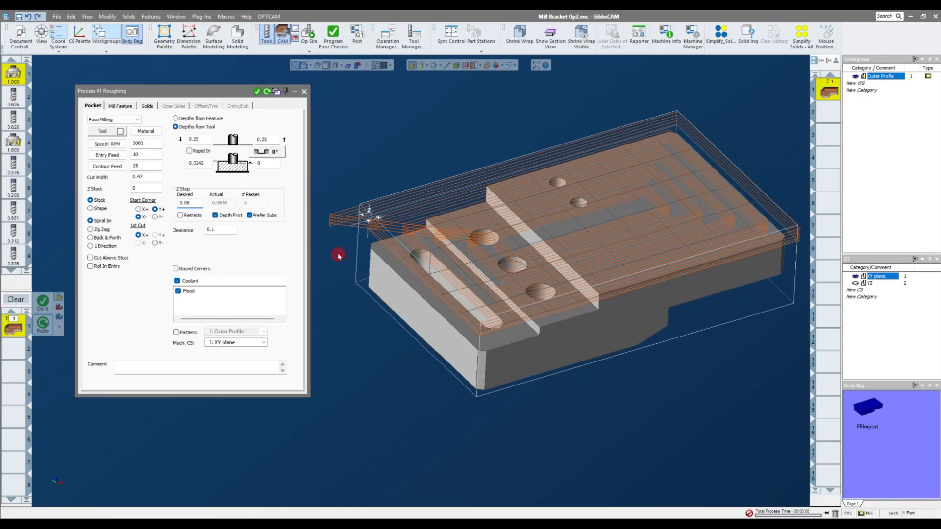
Step: Enable Retracts for the face milling, regenerate the operation, and close the process dialog
{"action": "left_click", "coordinate": [181, 215]}
{"action": "left_click", "coordinate": [269, 92]}
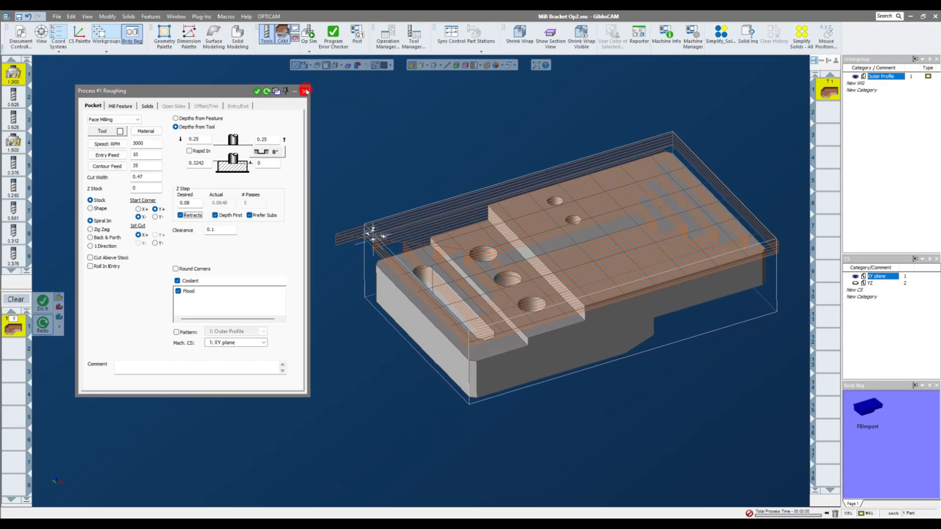
{"action": "left_click", "coordinate": [305, 91]}
Step: Simulate the face milling in Op Sim at a reduced playback speed, restarting from the beginning, and close the simulation
{"action": "left_click", "coordinate": [308, 33]}
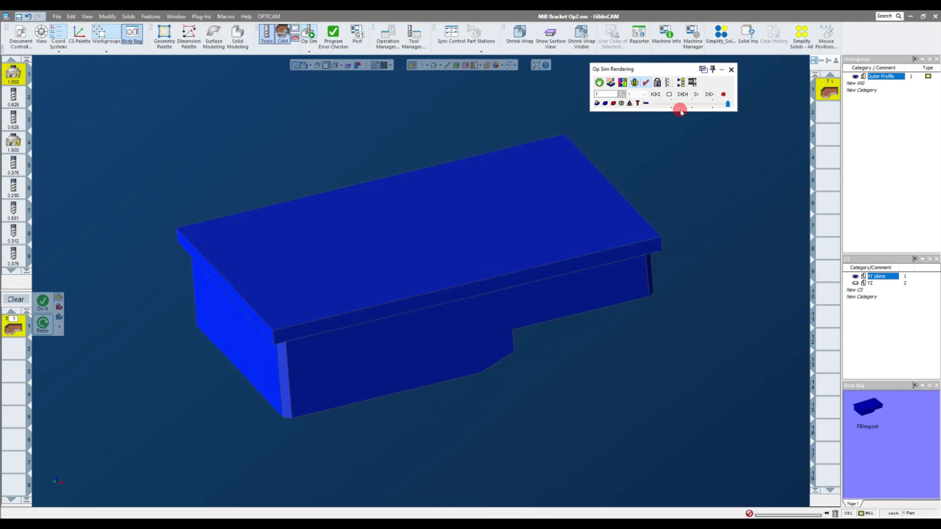
{"action": "left_click", "coordinate": [697, 94]}
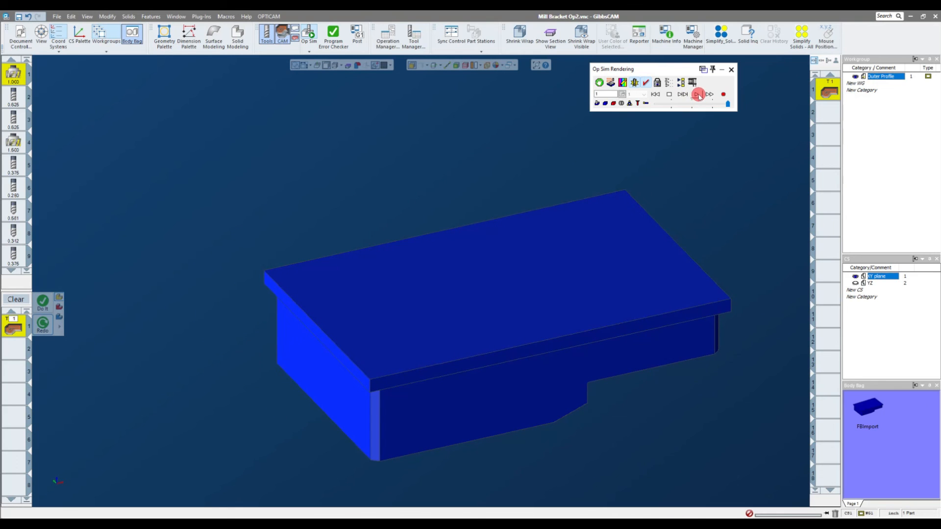
{"action": "left_click", "coordinate": [679, 103]}
{"action": "left_click", "coordinate": [656, 94]}
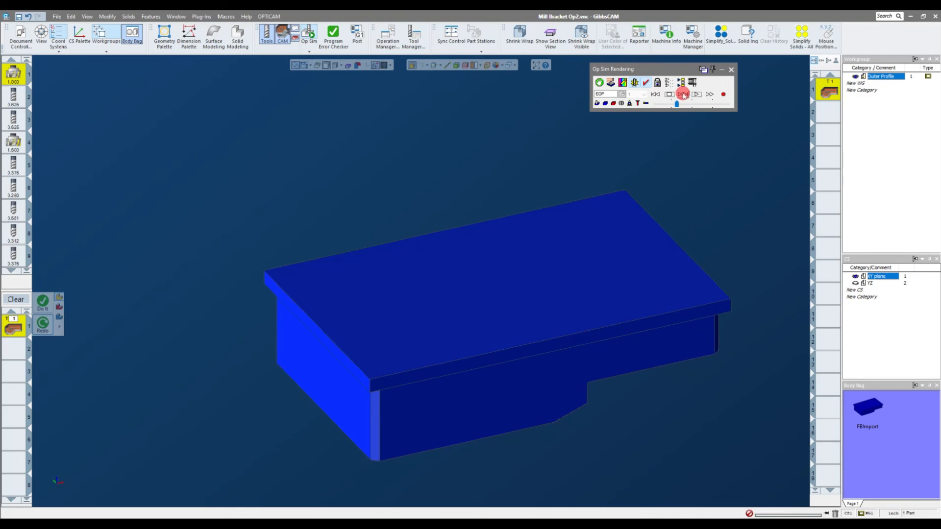
{"action": "left_click", "coordinate": [696, 94]}
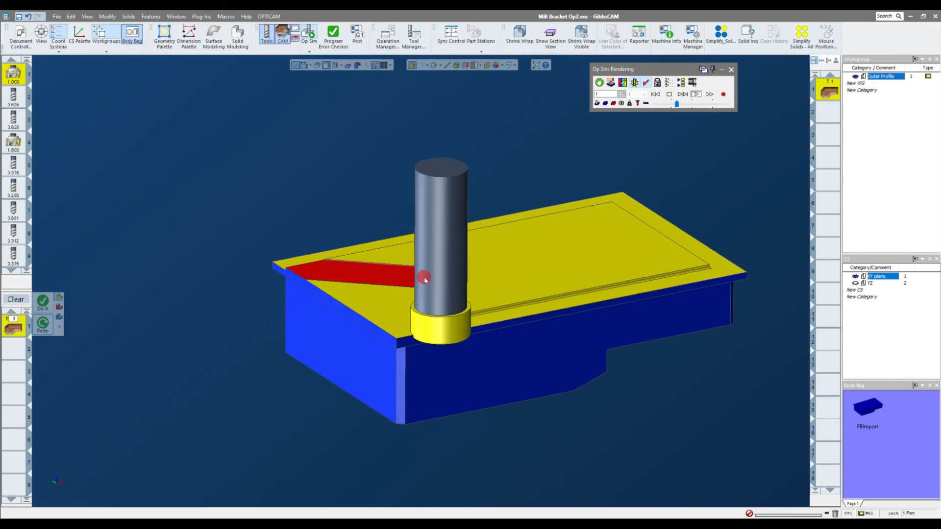
{"action": "left_click", "coordinate": [731, 69]}
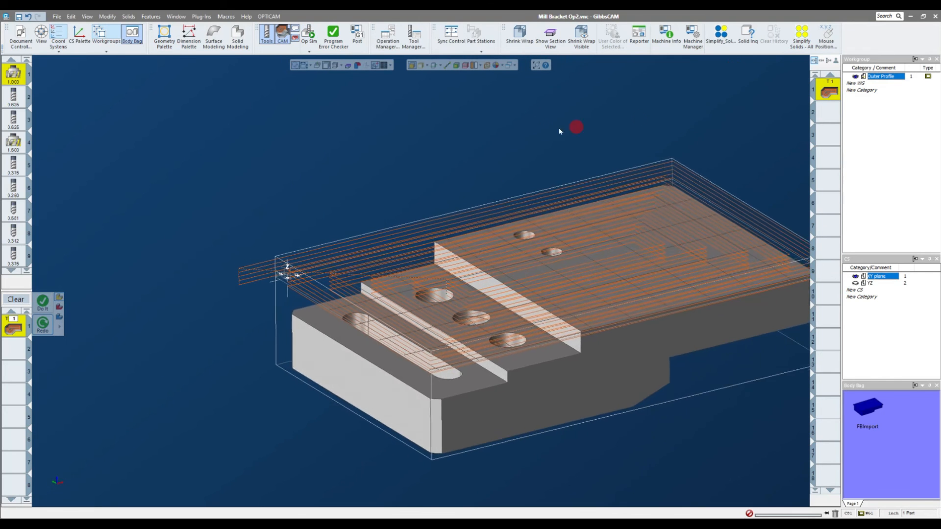
Step: Reopen the simulation and examine up close the red area along the cutter's path on the stock's upper face
{"action": "left_click", "coordinate": [309, 33]}
{"action": "scroll", "coordinate": [513, 279], "scroll_direction": "up", "scroll_amount": 6}
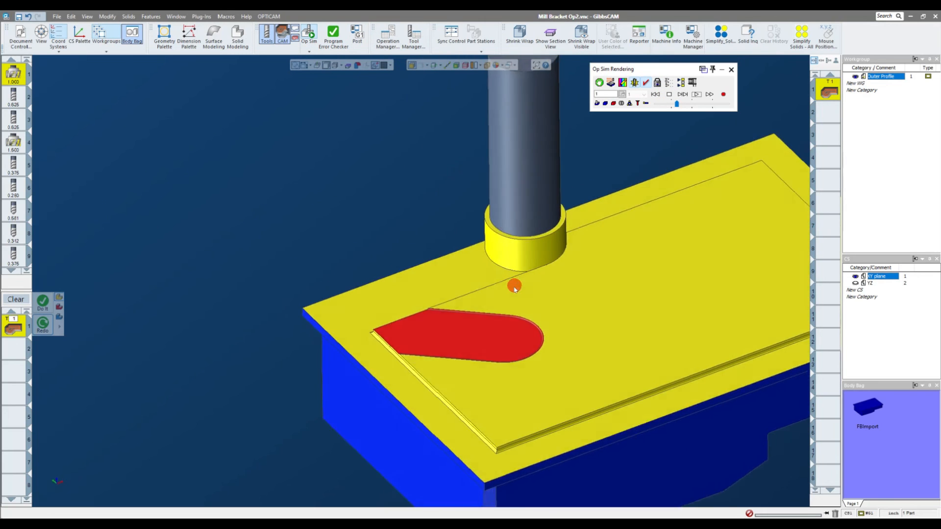
{"action": "scroll", "coordinate": [497, 310], "scroll_direction": "down", "scroll_amount": 6}
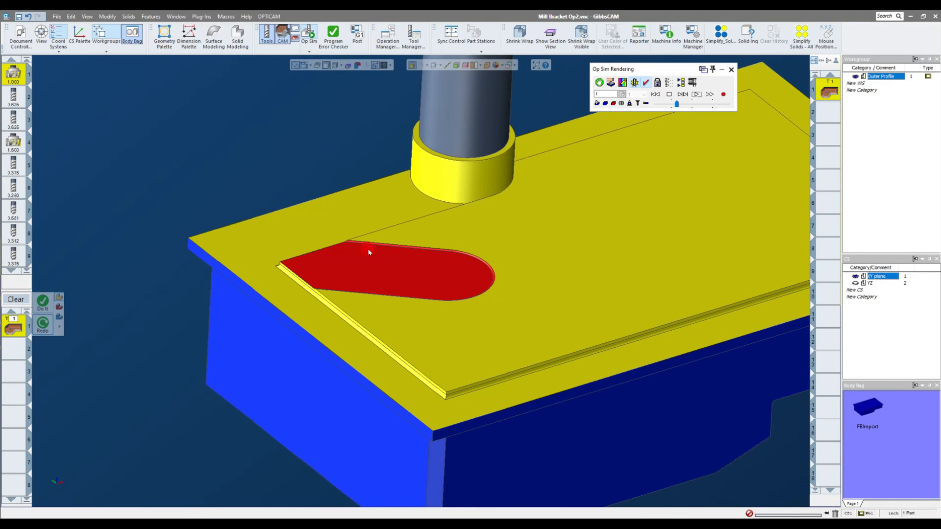
{"action": "scroll", "coordinate": [393, 273], "scroll_direction": "down", "scroll_amount": 2}
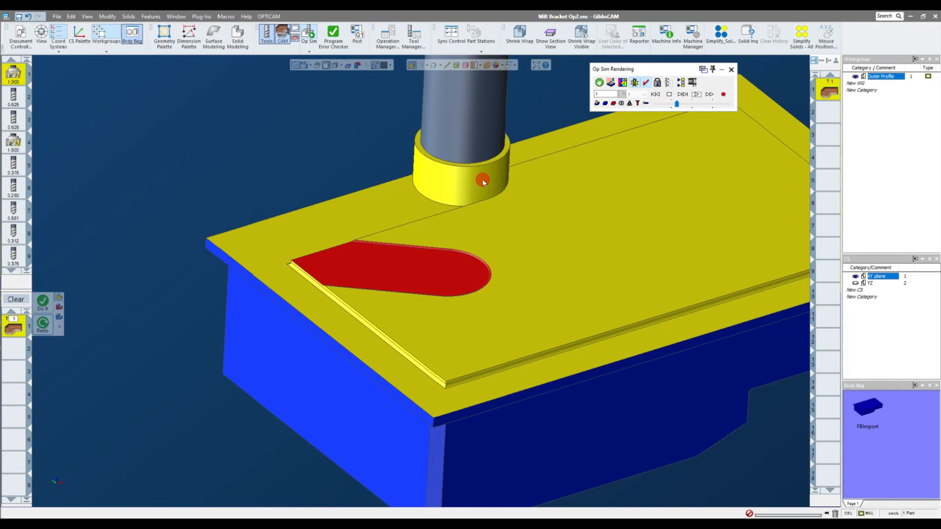
{"action": "scroll", "coordinate": [523, 332], "scroll_direction": "down", "scroll_amount": 2}
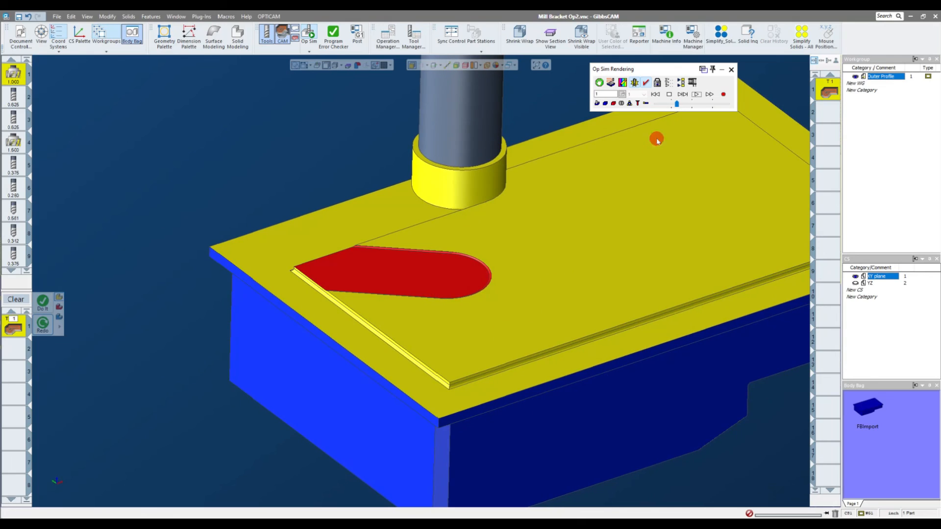
{"action": "left_click", "coordinate": [731, 70]}
Step: Set the face milling's entry and exit clearance planes to 0.5, regenerate the operation, and close the process dialog
{"action": "mouse_move", "coordinate": [271, 176]}
{"action": "middle_mouse_down"}
{"action": "mouse_move", "coordinate": [267, 170]}
{"action": "mouse_move", "coordinate": [214, 253]}
{"action": "mouse_move", "coordinate": [181, 260]}
{"action": "mouse_move", "coordinate": [233, 250]}
{"action": "mouse_move", "coordinate": [285, 284]}
{"action": "mouse_move", "coordinate": [372, 284]}
{"action": "middle_mouse_up"}
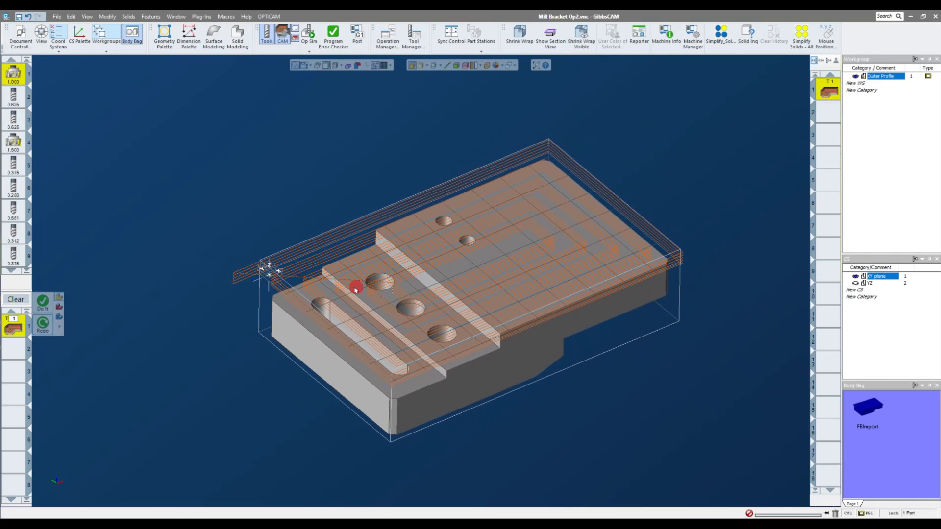
{"action": "left_click", "coordinate": [14, 325]}
{"action": "double_click", "coordinate": [15, 326]}
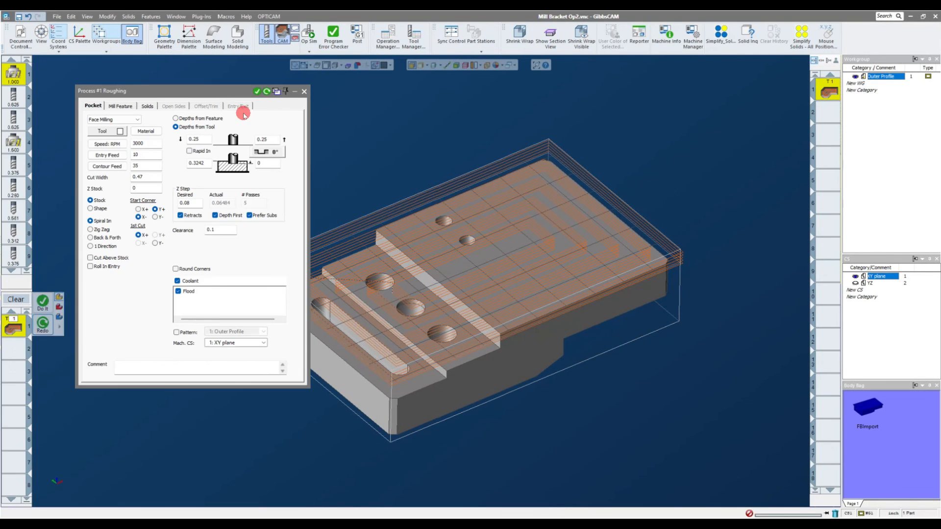
{"action": "double_click", "coordinate": [205, 140]}
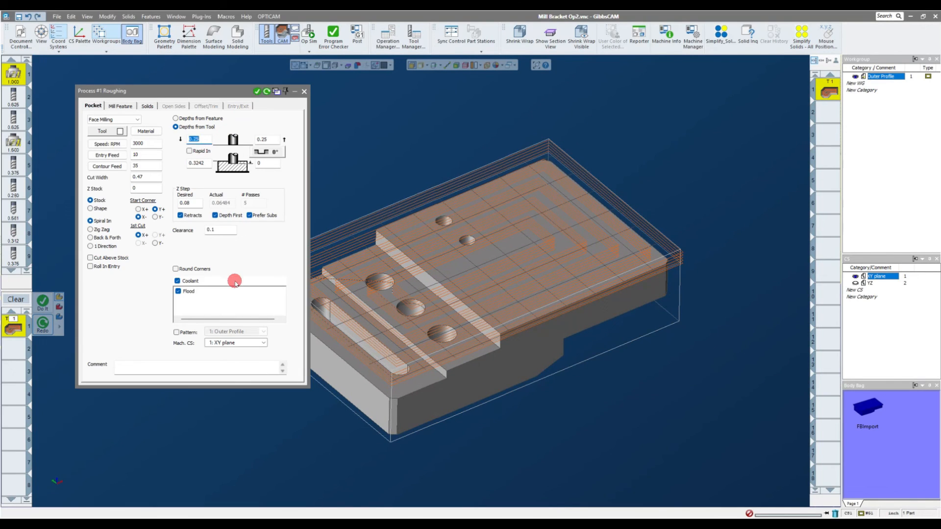
{"action": "double_click", "coordinate": [204, 163]}
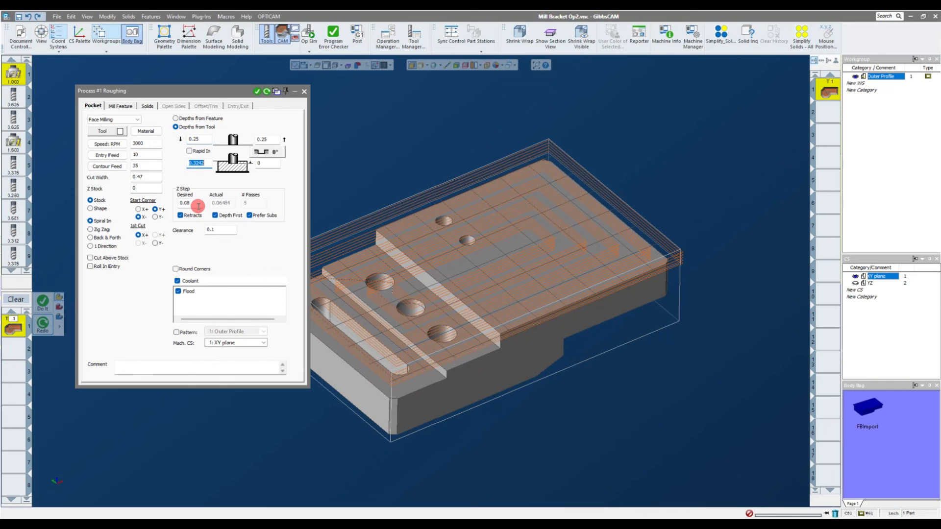
{"action": "double_click", "coordinate": [203, 138]}
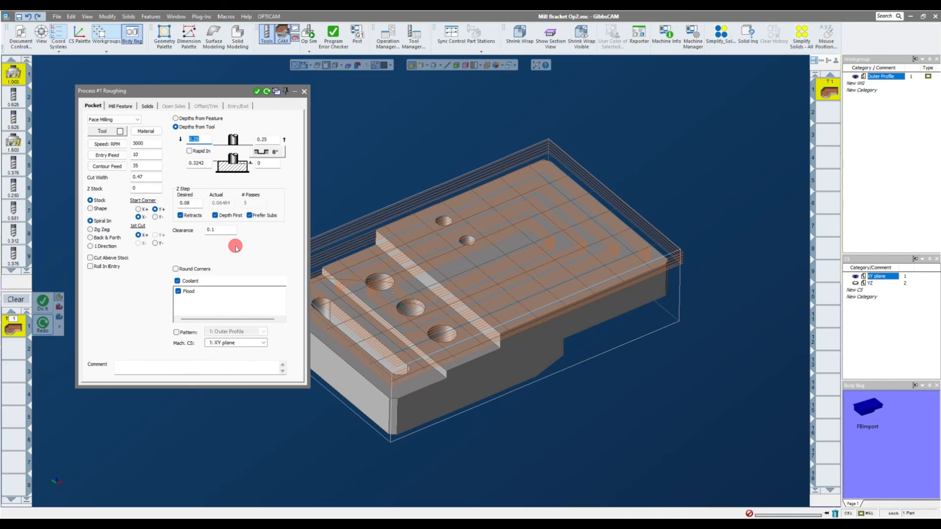
{"action": "type", "text": ".5"}
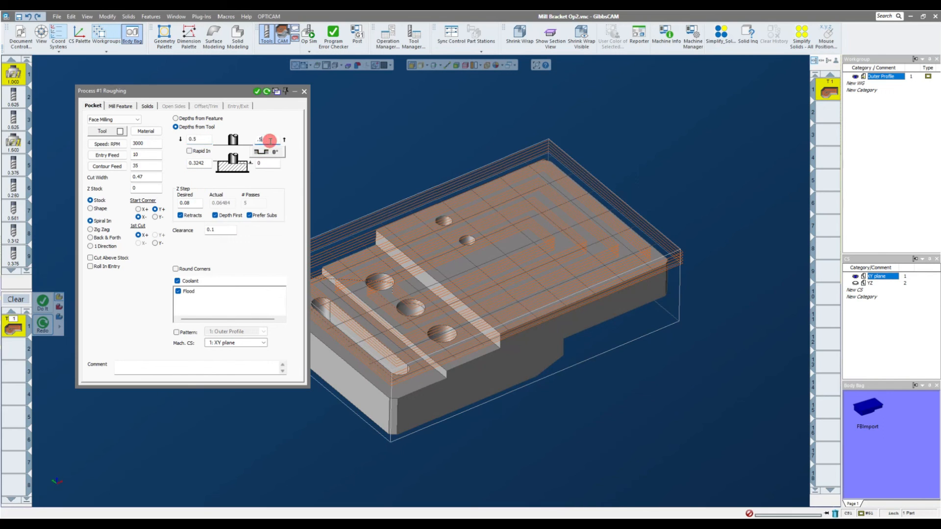
{"action": "left_click", "coordinate": [266, 92]}
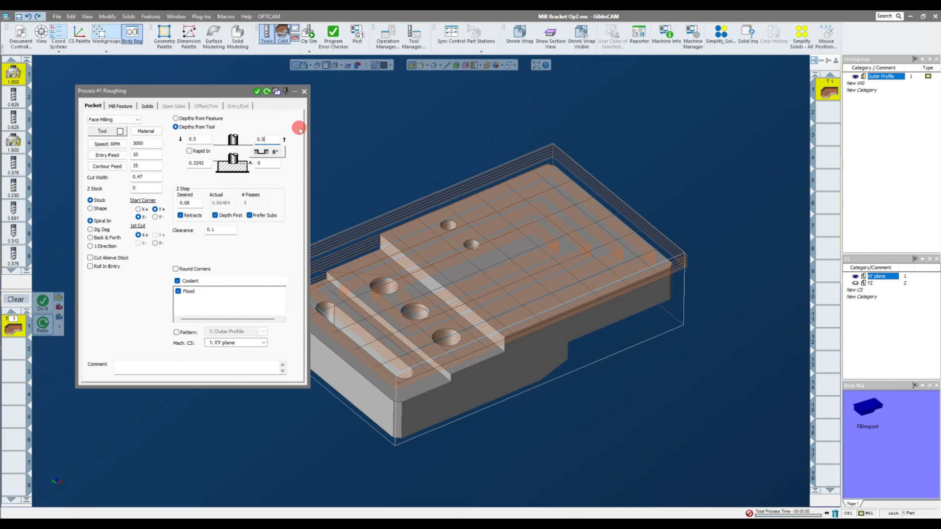
{"action": "left_click", "coordinate": [305, 92]}
Step: Simulate the regenerated face milling in Op Sim at an increased playback speed, inspect the milled face, and close the simulation
{"action": "left_click", "coordinate": [309, 33]}
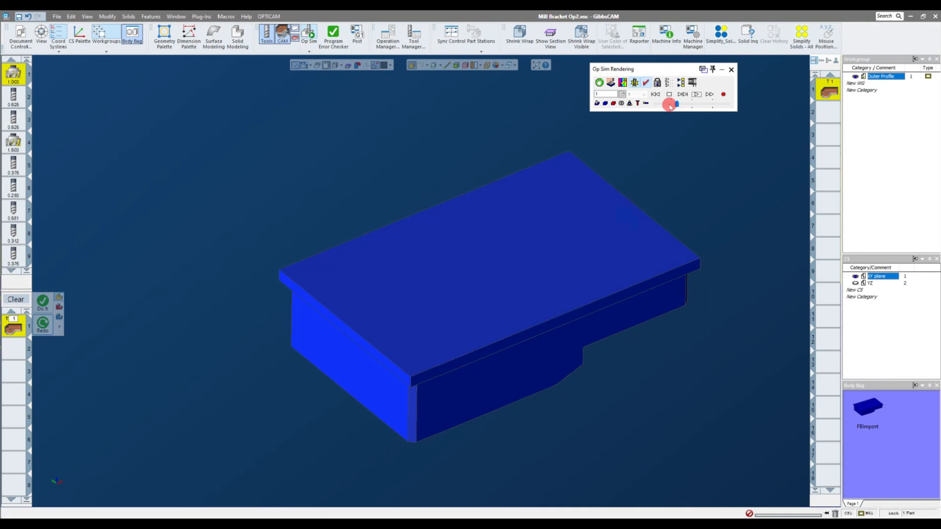
{"action": "left_click", "coordinate": [696, 94]}
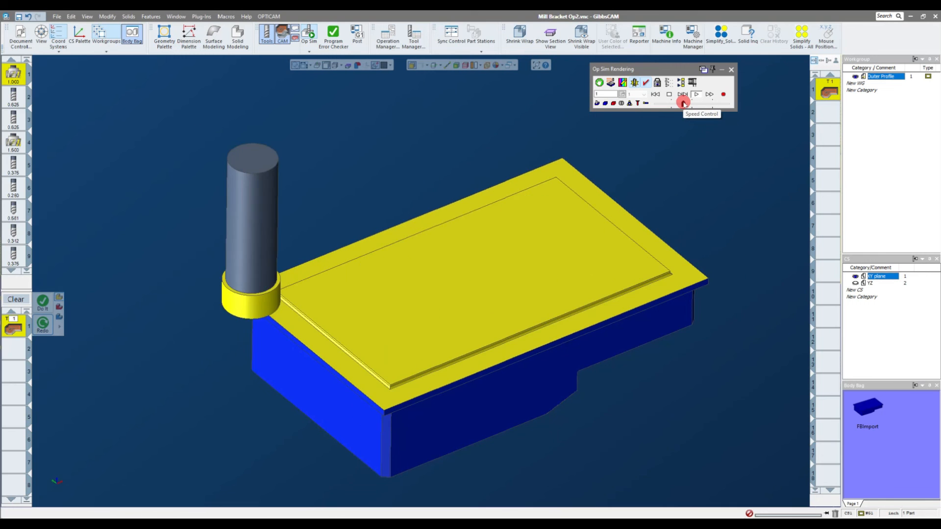
{"action": "left_click", "coordinate": [696, 104]}
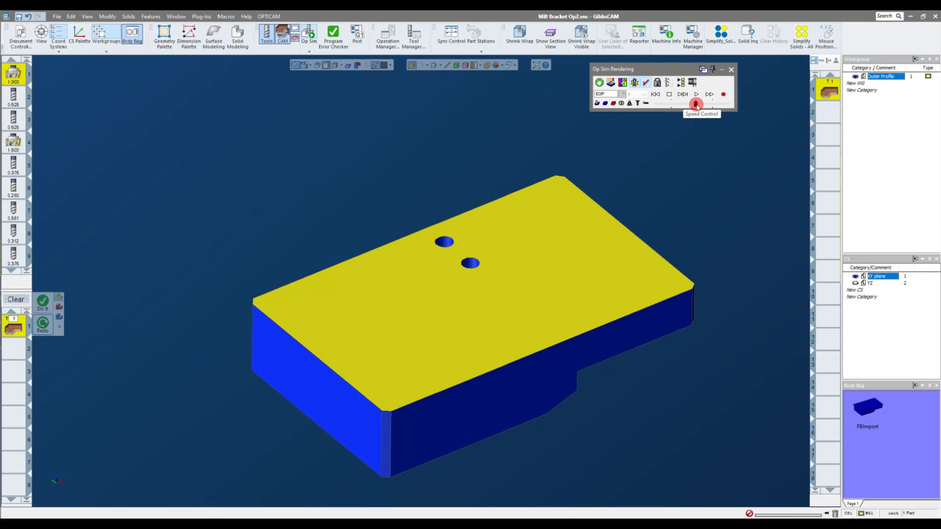
{"action": "middle_click_drag", "start_coordinate": [454, 257], "coordinate": [489, 283]}
{"action": "scroll", "coordinate": [490, 283], "scroll_direction": "up", "scroll_amount": 3}
{"action": "scroll", "coordinate": [490, 283], "scroll_direction": "down", "scroll_amount": 3}
{"action": "middle_click_drag", "start_coordinate": [504, 242], "coordinate": [758, 78]}
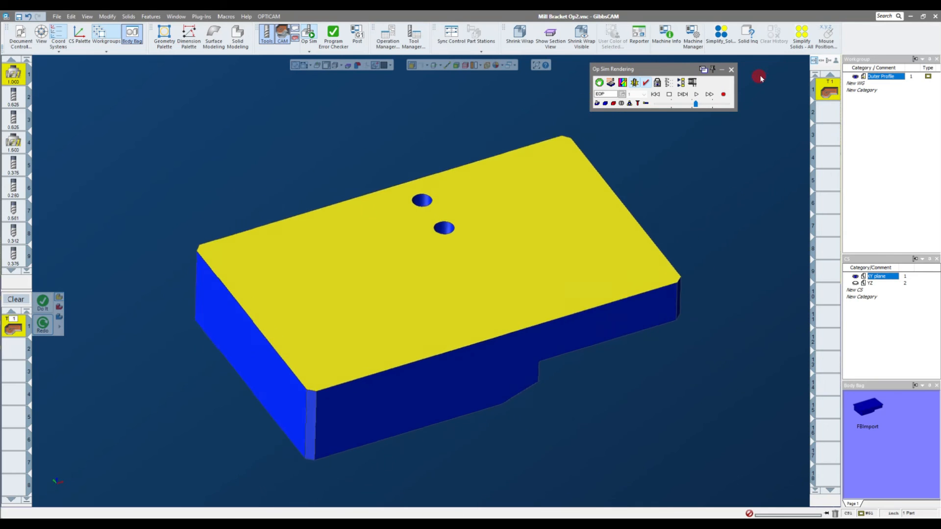
{"action": "left_click", "coordinate": [731, 71]}
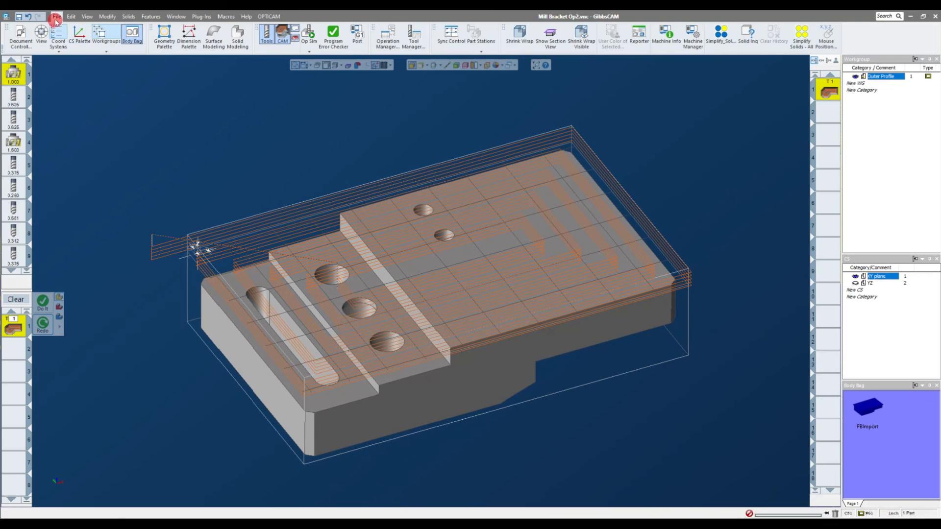
Step: Save the part file and make the empty third operation position current
{"action": "left_click", "coordinate": [57, 16]}
{"action": "left_click", "coordinate": [69, 63]}
{"action": "left_click", "coordinate": [829, 138]}
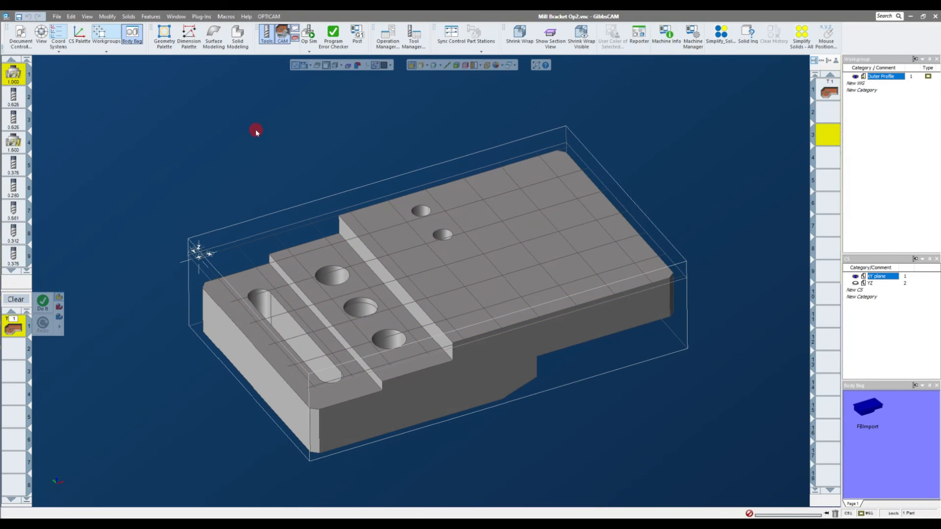
Step: Extract the bottom edges of the bracket's two step walls as geometry, and turn edge selection off
{"action": "mouse_move", "coordinate": [309, 324]}
{"action": "middle_mouse_down"}
{"action": "mouse_move", "coordinate": [357, 317]}
{"action": "mouse_move", "coordinate": [248, 267]}
{"action": "mouse_move", "coordinate": [126, 242]}
{"action": "mouse_move", "coordinate": [187, 194]}
{"action": "middle_mouse_up"}
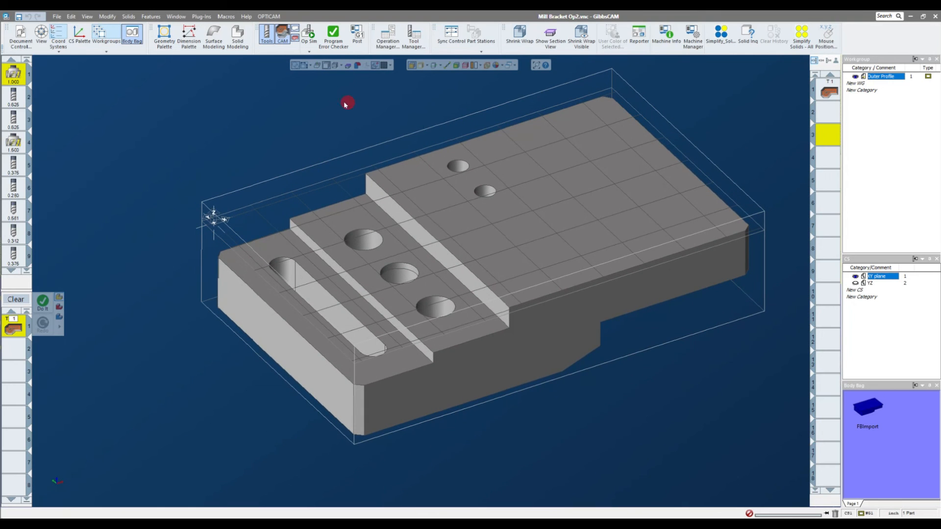
{"action": "left_click", "coordinate": [412, 65]}
{"action": "left_click", "coordinate": [382, 176]}
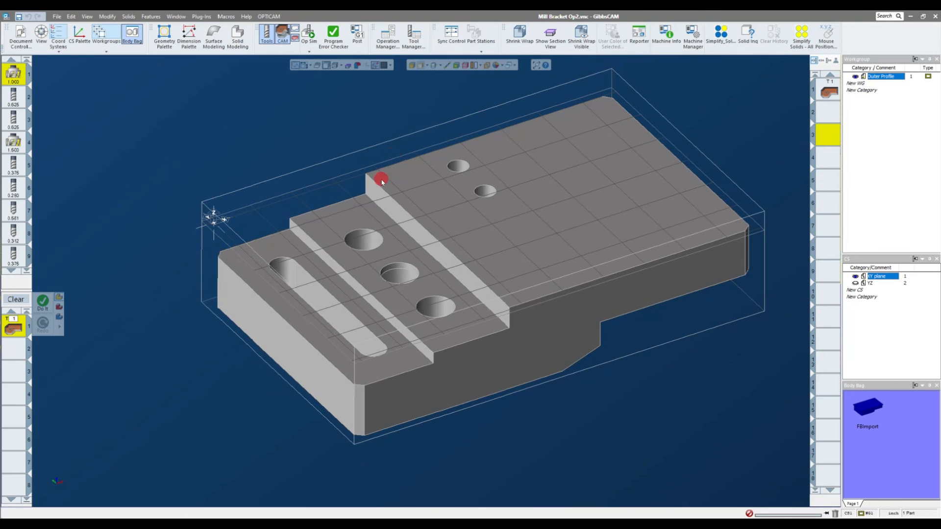
{"action": "left_click", "coordinate": [385, 246]}
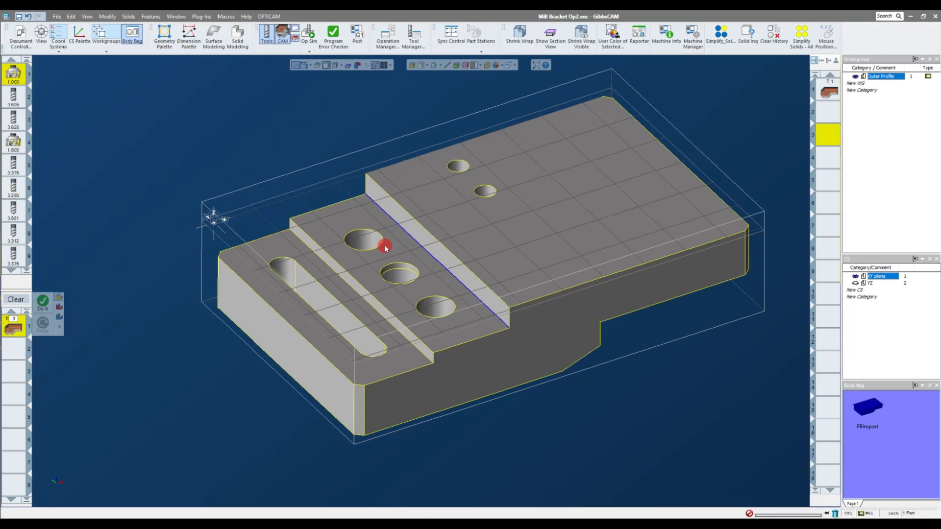
{"action": "left_click", "coordinate": [314, 255], "text": "shift"}
{"action": "right_click", "coordinate": [312, 253]}
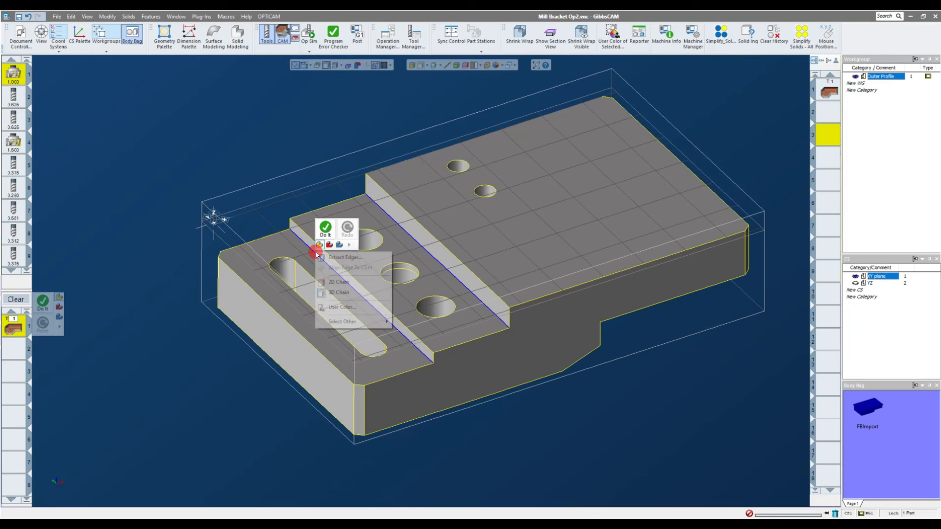
{"action": "left_click", "coordinate": [341, 257]}
{"action": "left_click", "coordinate": [429, 115]}
{"action": "left_click", "coordinate": [435, 103]}
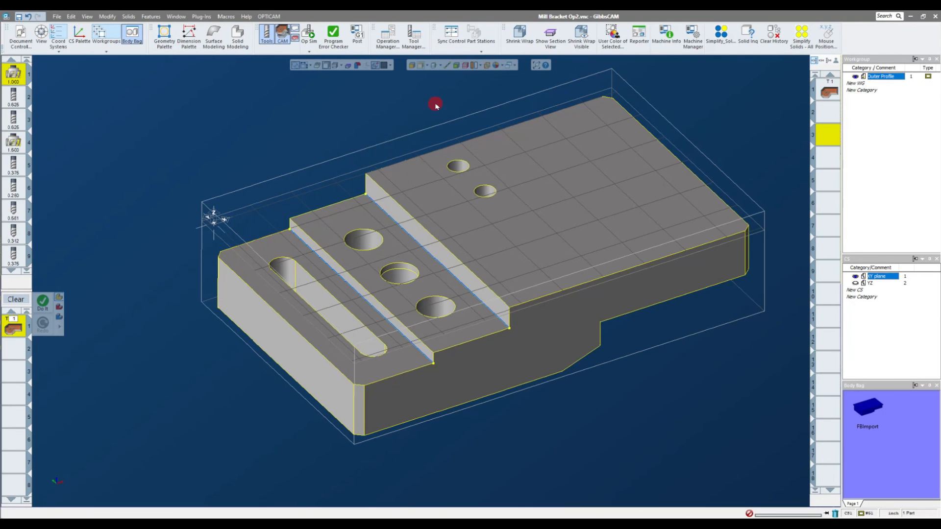
{"action": "left_click", "coordinate": [418, 66]}
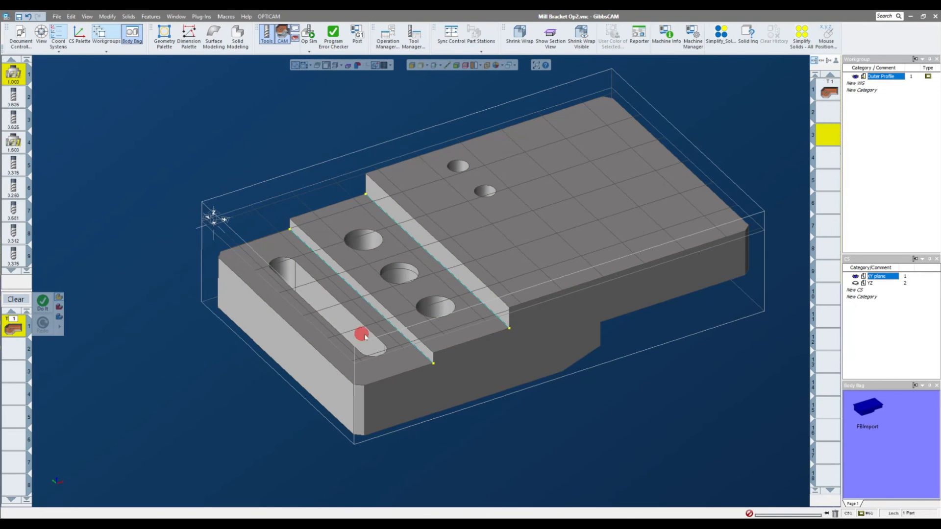
Step: Replace the process with a Contour process using the 1.600 face mill, and select the line at the foot of the step beside the slot
{"action": "left_click", "coordinate": [16, 299]}
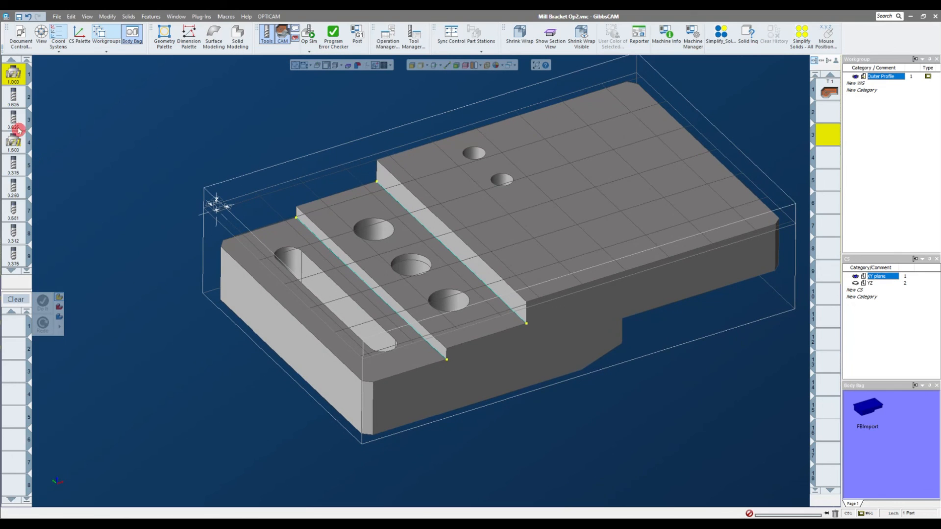
{"action": "left_click", "coordinate": [13, 142]}
{"action": "left_click_drag", "start_coordinate": [16, 145], "coordinate": [20, 328]}
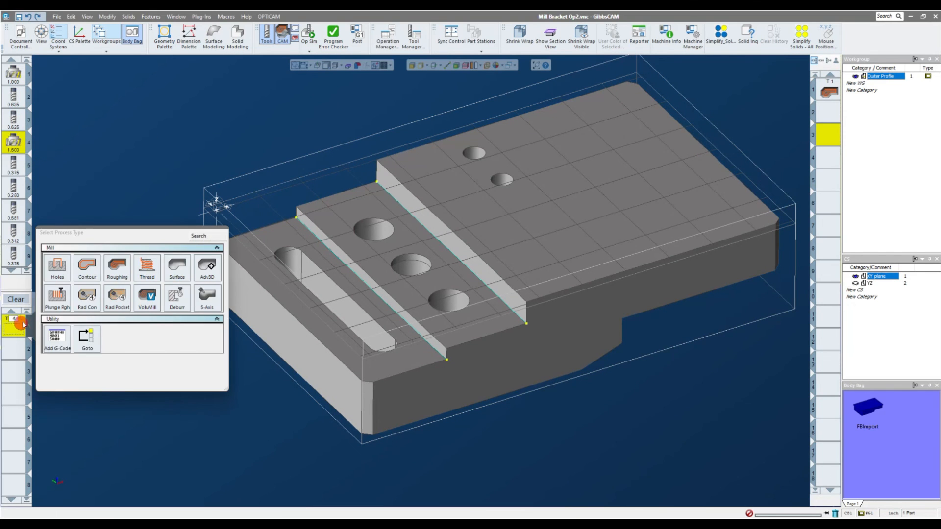
{"action": "left_click", "coordinate": [90, 270]}
{"action": "middle_click_drag", "start_coordinate": [303, 303], "coordinate": [371, 288]}
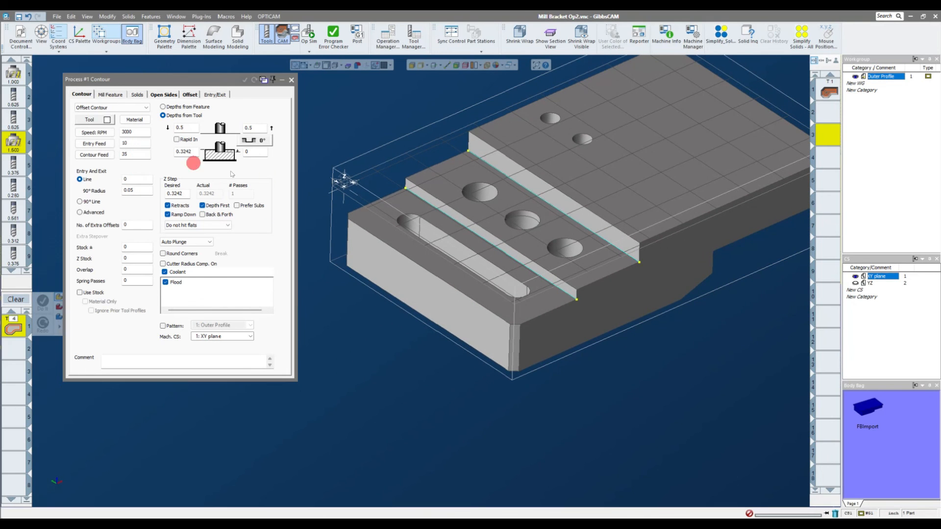
{"action": "left_click", "coordinate": [576, 302]}
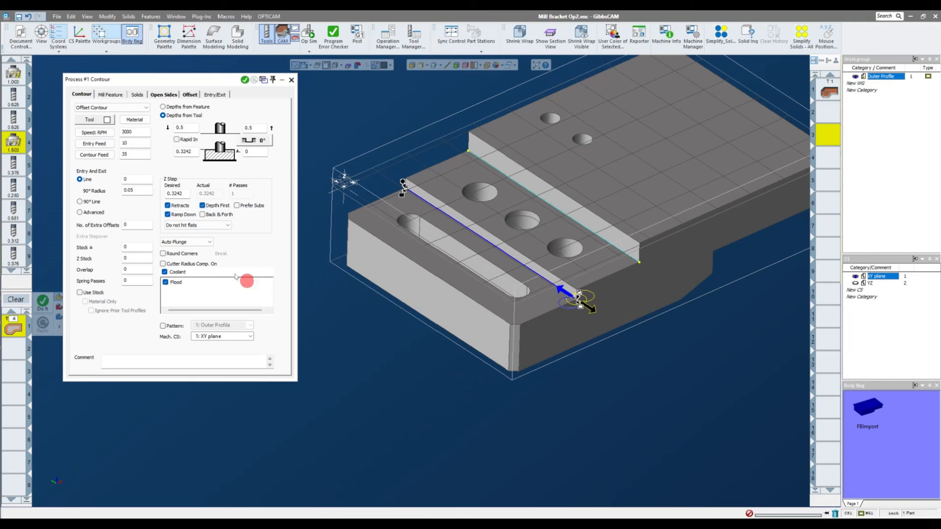
Step: Set the contour's entry and exit line to 1, its 90° radius to 0, the top surface to 0 and the final depth to -0.525
{"action": "double_click", "coordinate": [144, 179]}
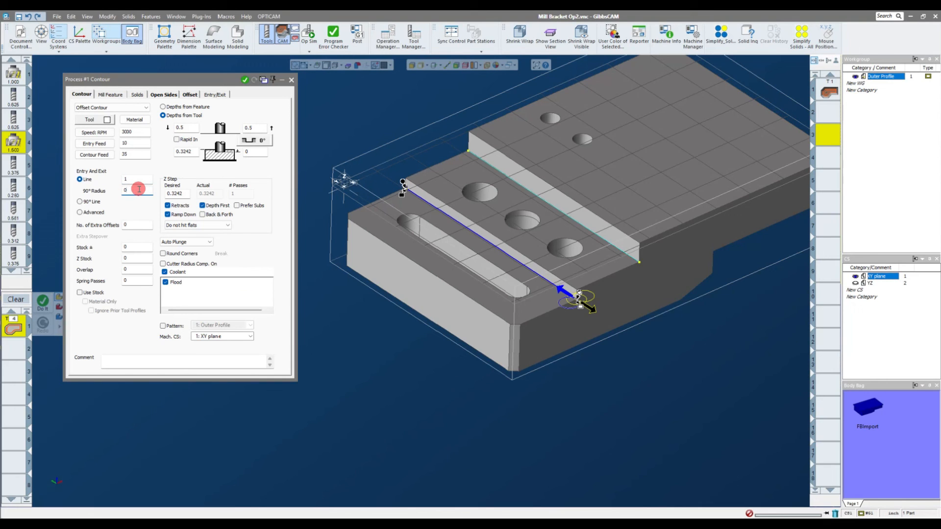
{"action": "double_click", "coordinate": [196, 151]}
{"action": "type", "text": "0"}
{"action": "left_click", "coordinate": [256, 153]}
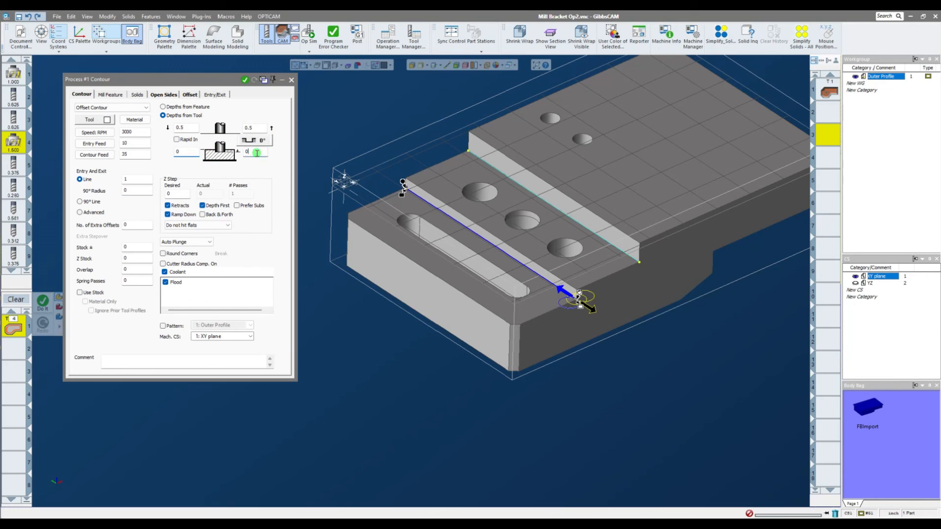
{"action": "double_click", "coordinate": [257, 153]}
{"action": "type", "text": "-0.525"}
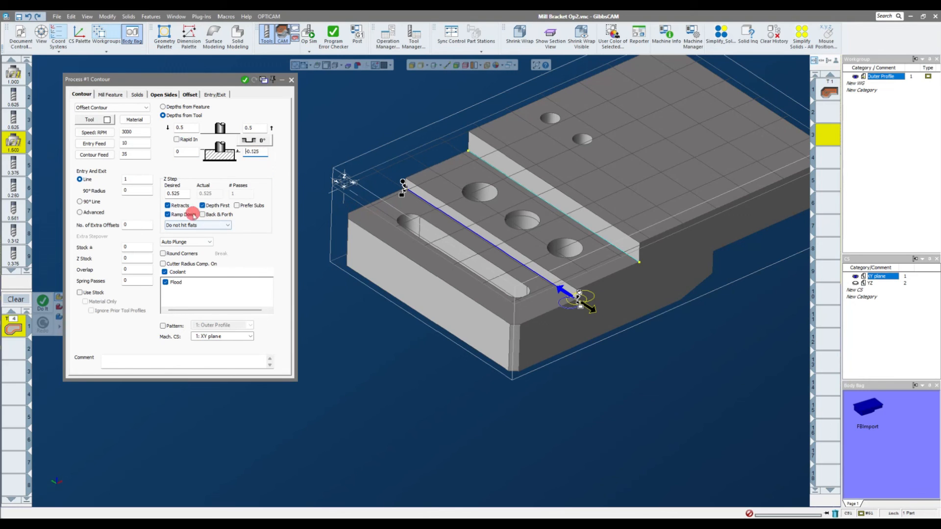
Step: Set the contour's desired Z step to 0.15, disable Ramp Down, and generate the operation
{"action": "double_click", "coordinate": [186, 194]}
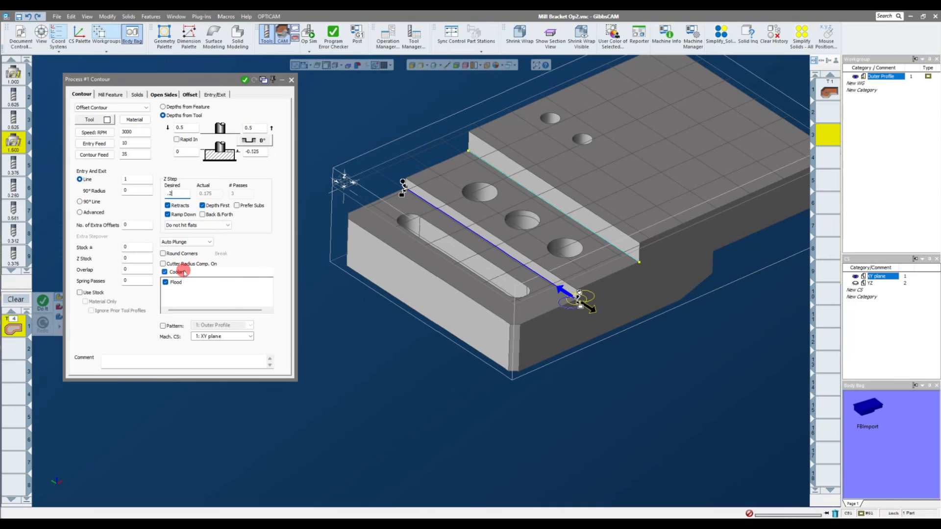
{"action": "double_click", "coordinate": [177, 196]}
{"action": "type", "text": "1."}
{"action": "type", "text": "15"}
{"action": "left_click", "coordinate": [179, 215]}
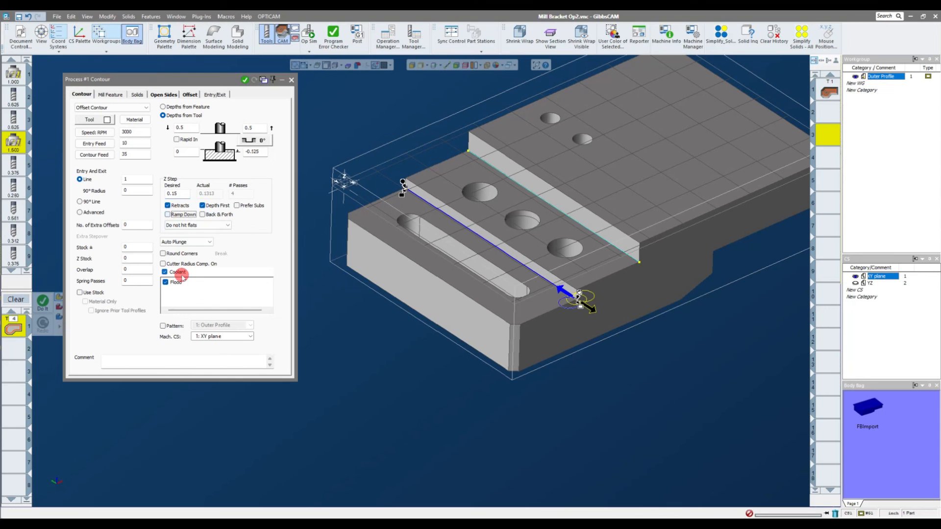
{"action": "left_click", "coordinate": [244, 81]}
Step: Make the empty fourth operation position current and set the contour's final depth to -0.348 for the step beside the three holes
{"action": "mouse_move", "coordinate": [484, 320]}
{"action": "middle_mouse_down"}
{"action": "mouse_move", "coordinate": [504, 322]}
{"action": "mouse_move", "coordinate": [473, 318]}
{"action": "middle_mouse_up"}
{"action": "middle_click_drag", "start_coordinate": [430, 212], "coordinate": [805, 164]}
{"action": "left_click", "coordinate": [827, 158]}
{"action": "left_click", "coordinate": [191, 152]}
{"action": "left_click", "coordinate": [262, 152]}
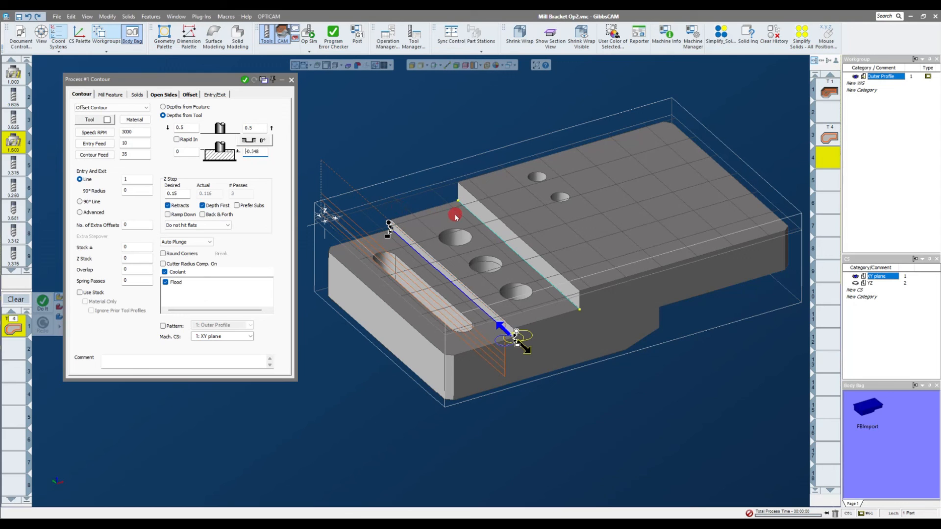
{"action": "left_click", "coordinate": [177, 194]}
{"action": "left_click", "coordinate": [142, 180]}
Step: Select the line at the foot of the upper step wall, generate the contour operation, and close the process dialog
{"action": "left_click", "coordinate": [580, 310]}
{"action": "left_click", "coordinate": [568, 319]}
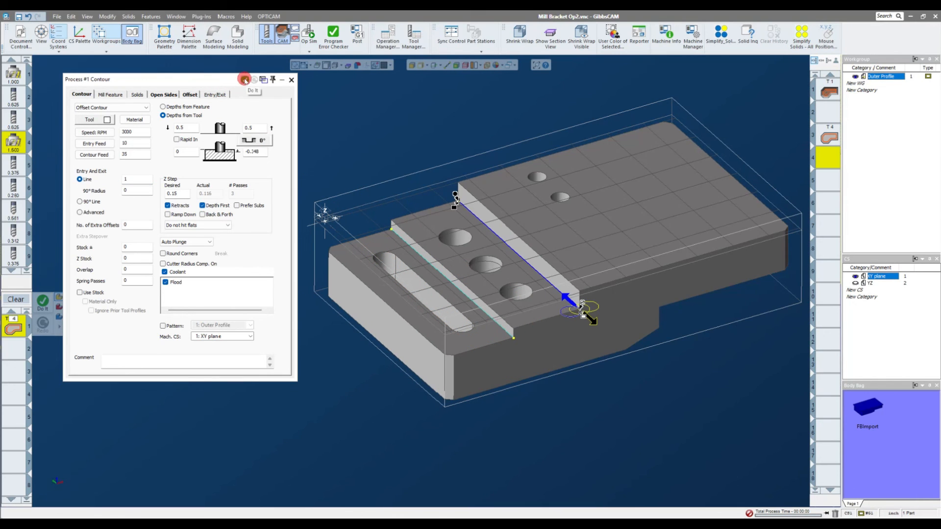
{"action": "left_click", "coordinate": [245, 80]}
{"action": "left_click", "coordinate": [291, 80]}
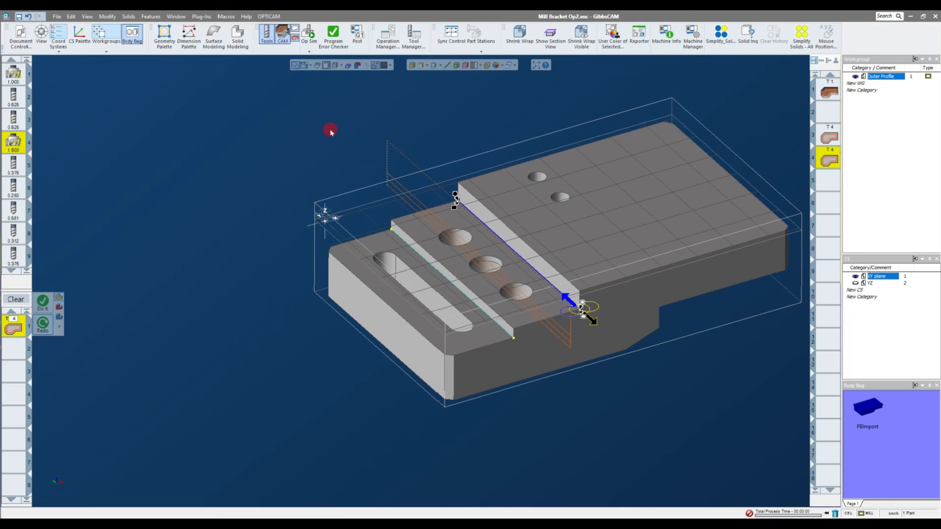
Step: Simulate the face milling and both step contours in Op Sim, and close the simulation
{"action": "left_click", "coordinate": [308, 35]}
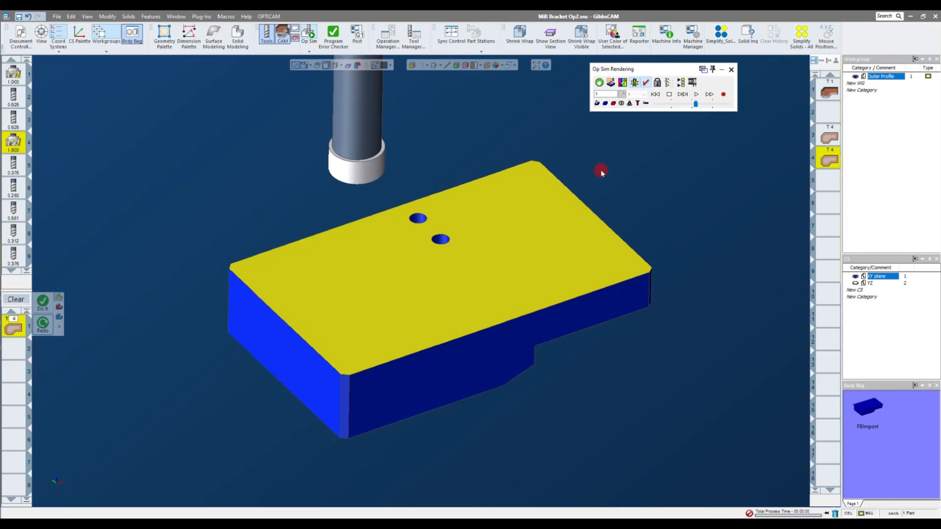
{"action": "left_click", "coordinate": [696, 94]}
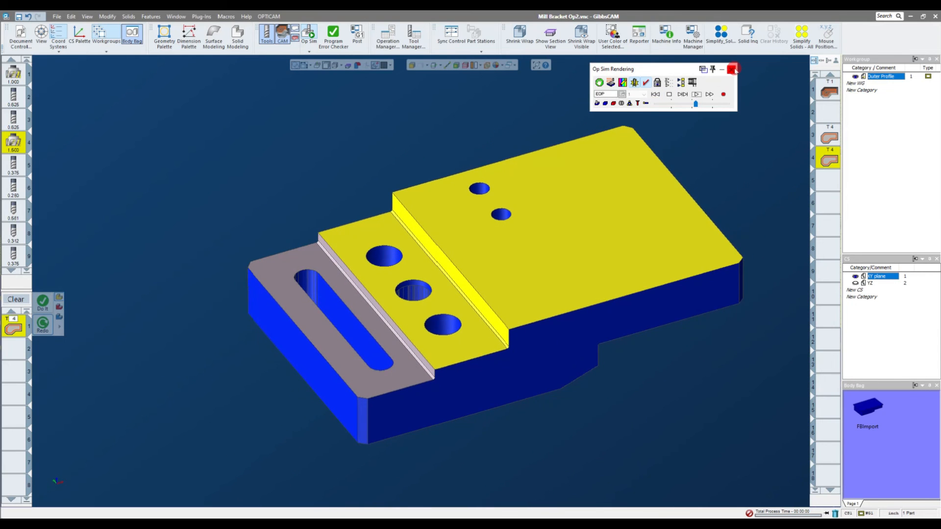
{"action": "left_click", "coordinate": [732, 69]}
{"action": "scroll", "coordinate": [392, 179], "scroll_direction": "up", "scroll_amount": 3}
{"action": "scroll", "coordinate": [511, 185], "scroll_direction": "down", "scroll_amount": 2}
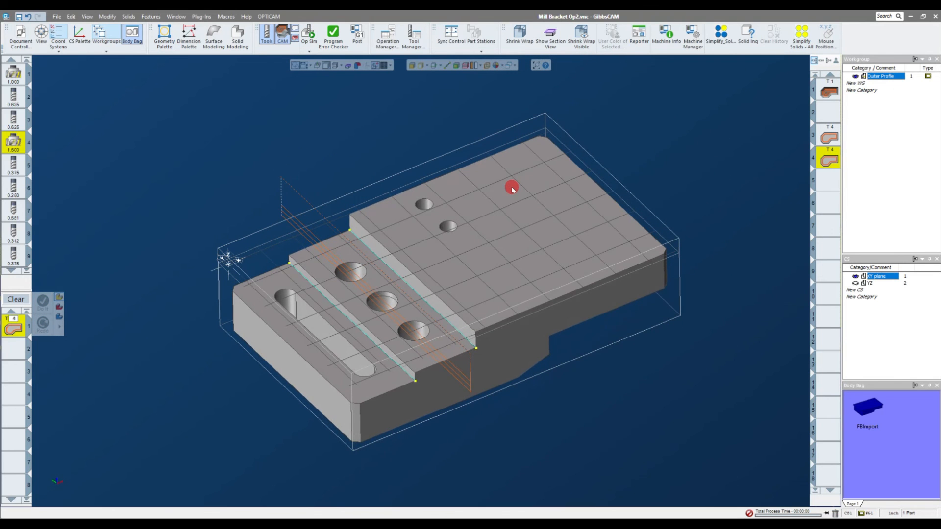